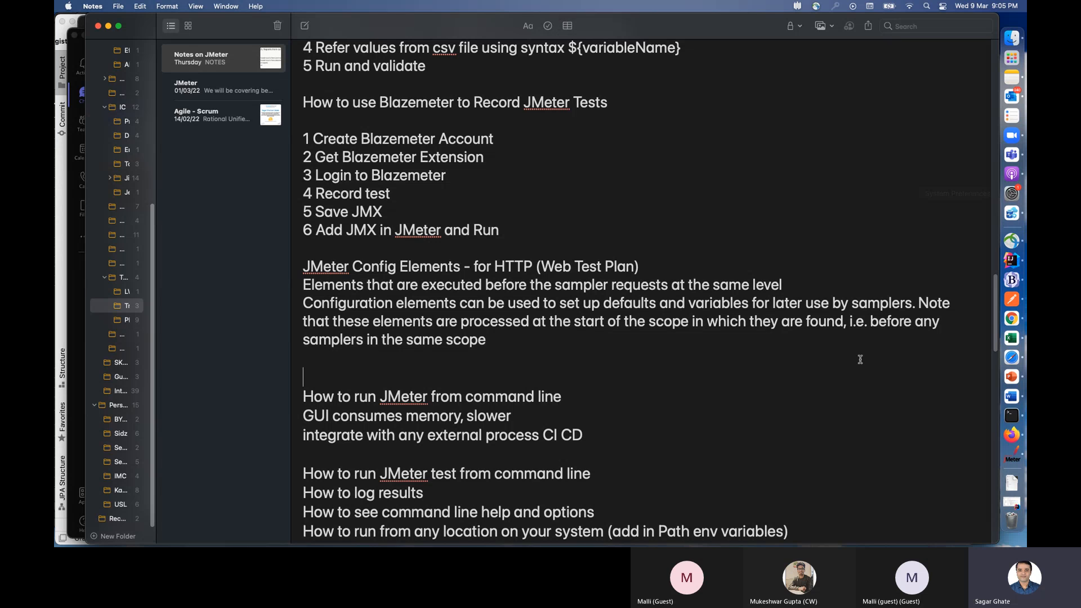
Step: Switch to JMeter and open PerformanceTestPlanMemoryThread.jmx from the examples folder under bin
click(1015, 460)
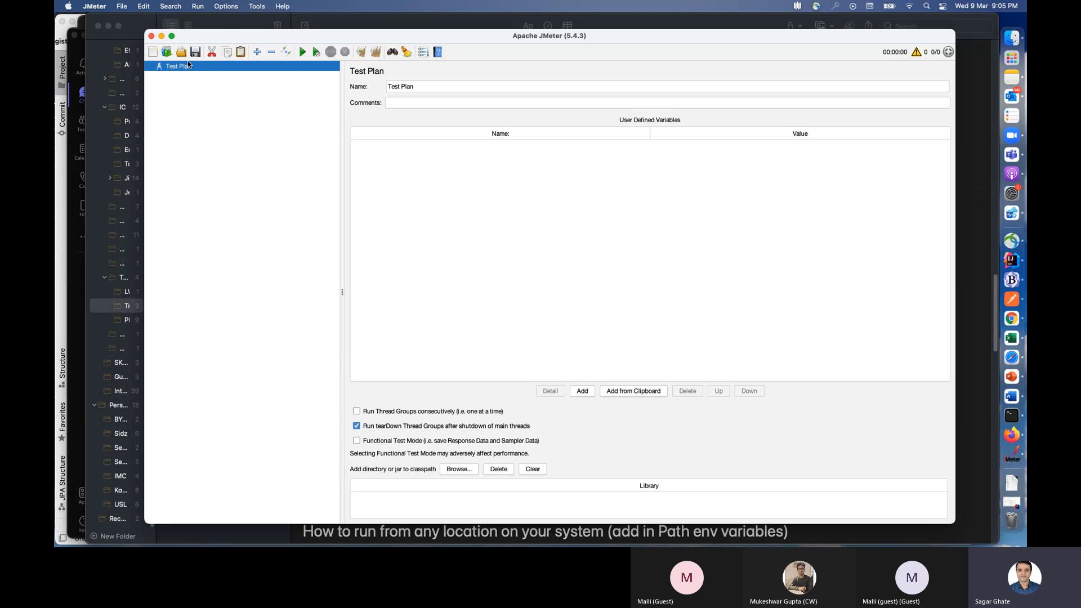
click(124, 7)
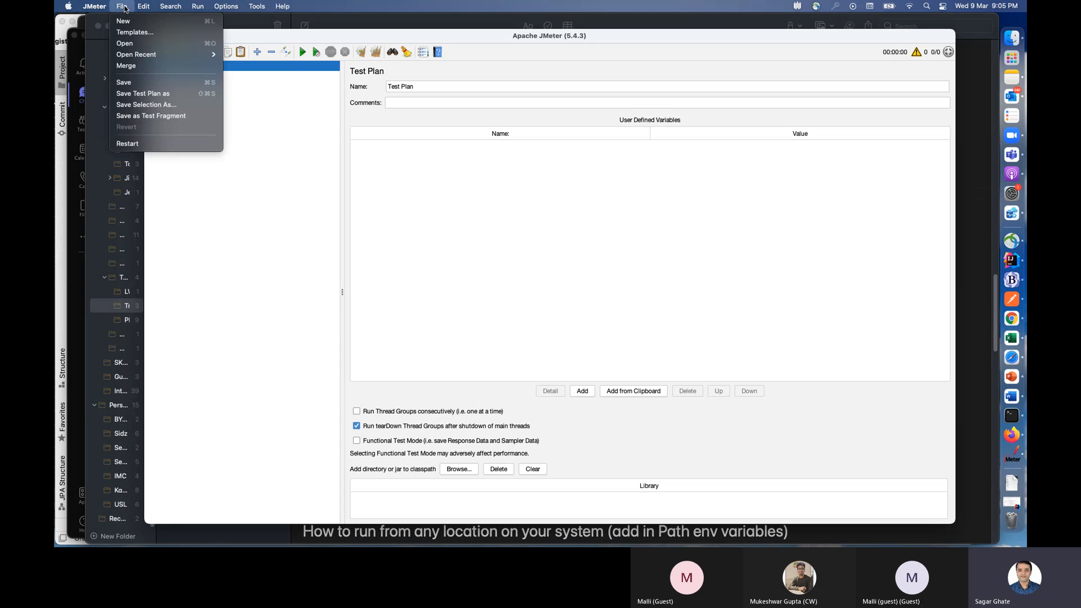
click(125, 43)
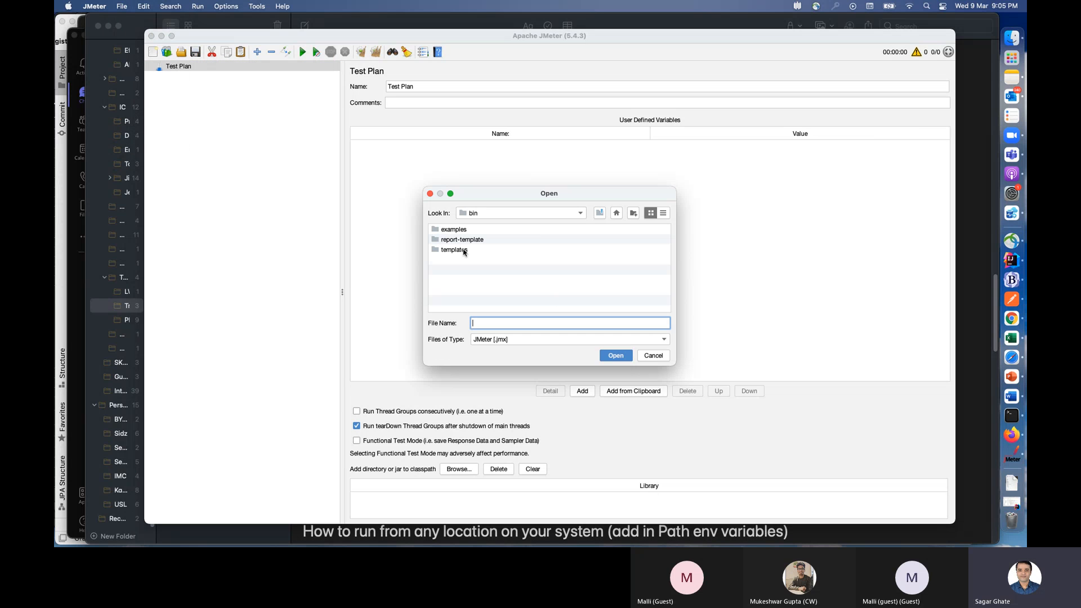
click(582, 214)
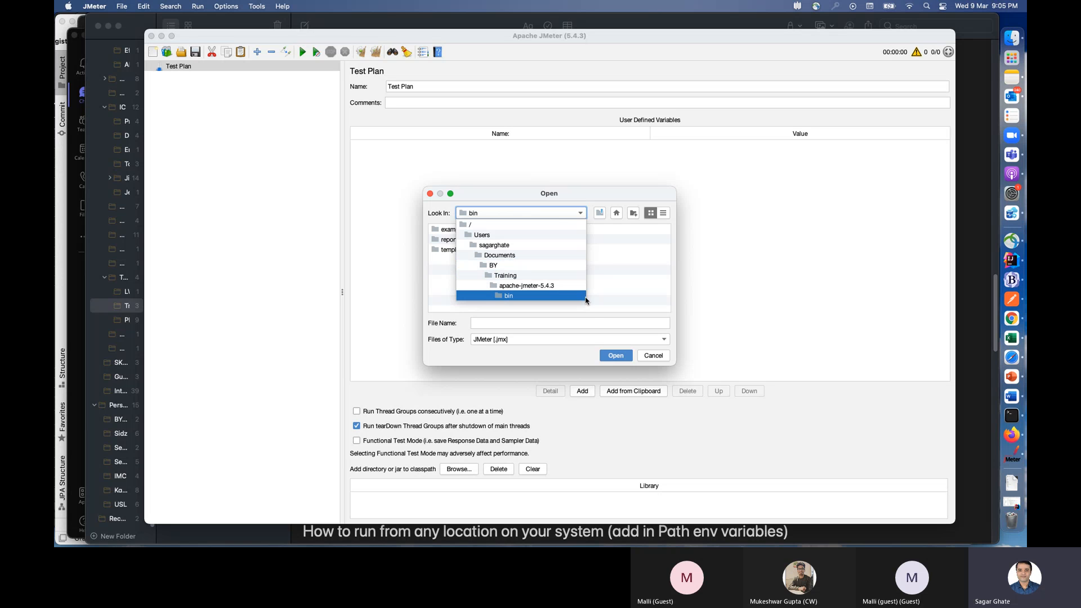
click(589, 316)
double_click(454, 229)
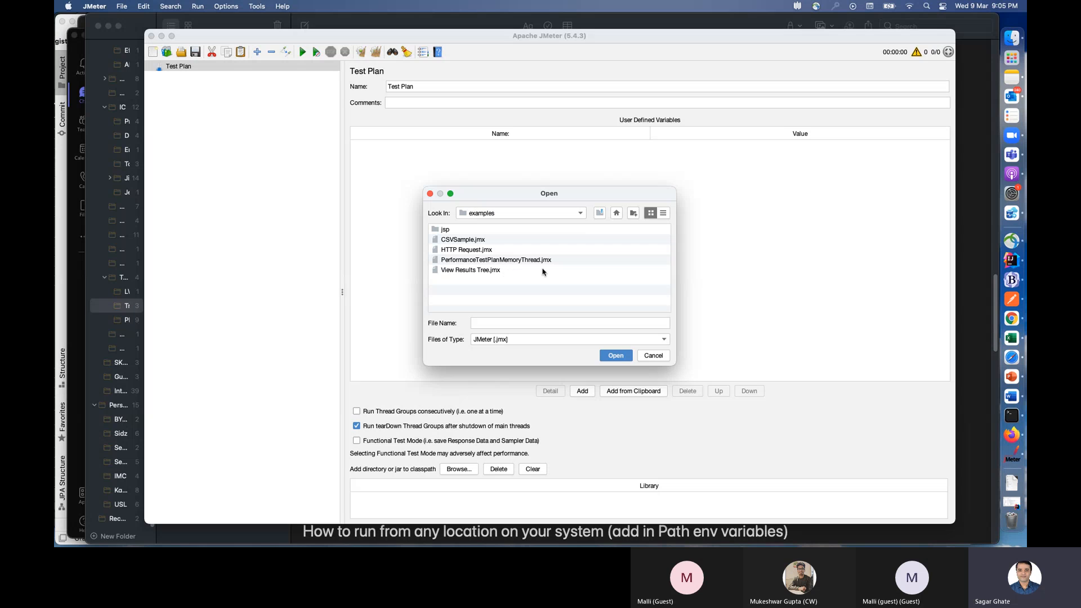
click(535, 265)
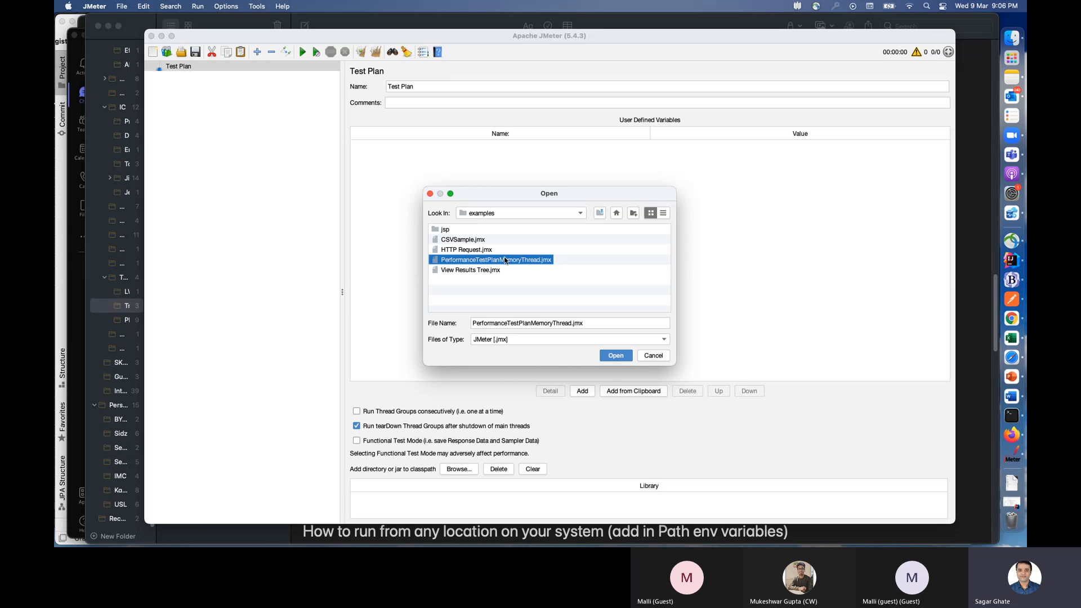
click(616, 356)
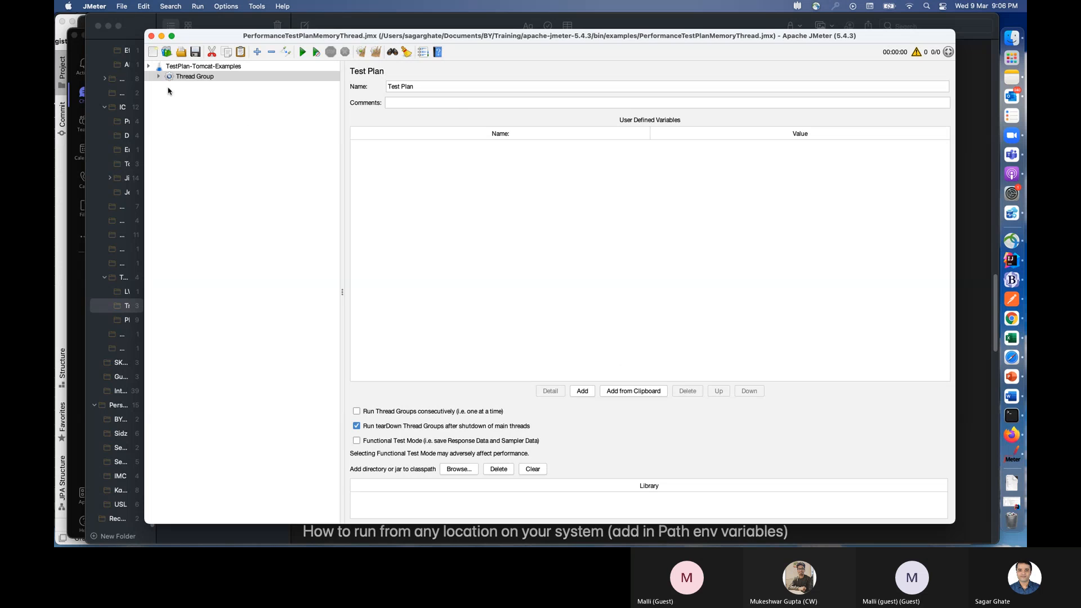
Step: Review the elements inside the Thread Group, Transaction Controller and Loop Controller, and collapse the tree again
double_click(170, 77)
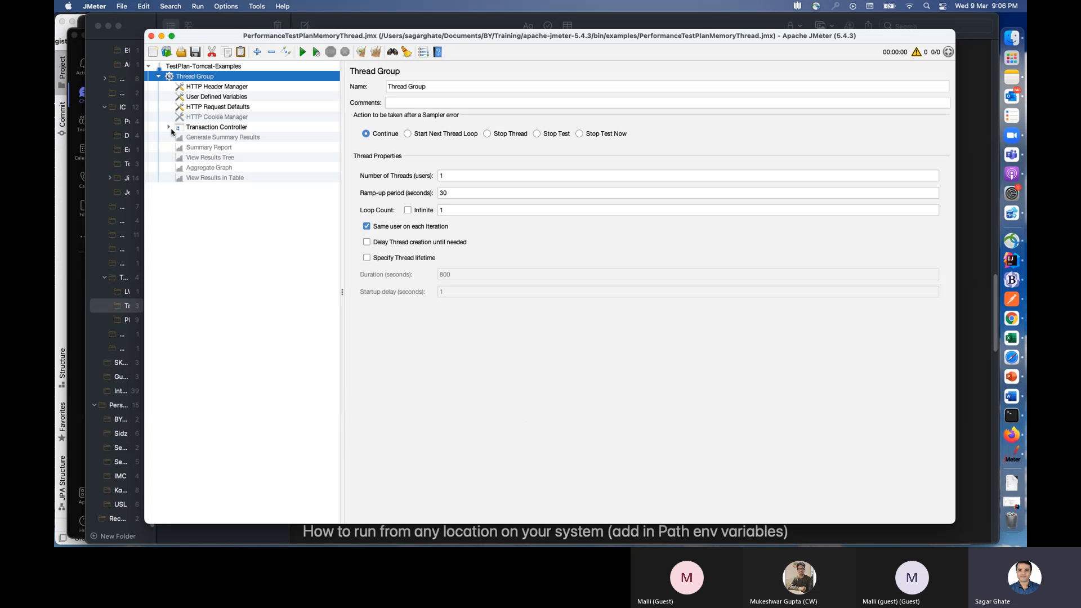
click(168, 127)
click(178, 137)
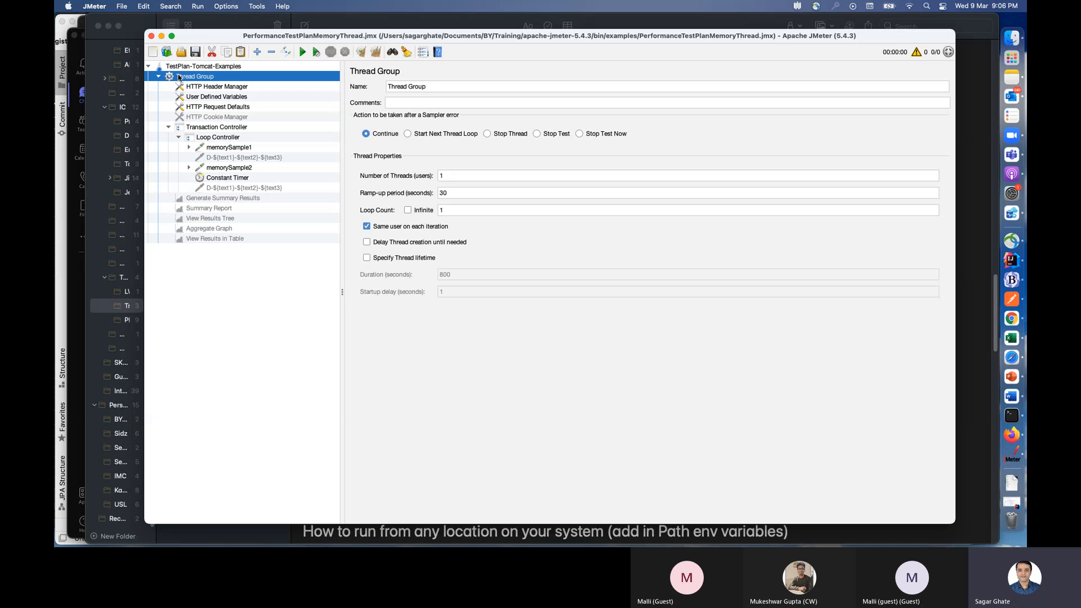
click(168, 127)
click(159, 76)
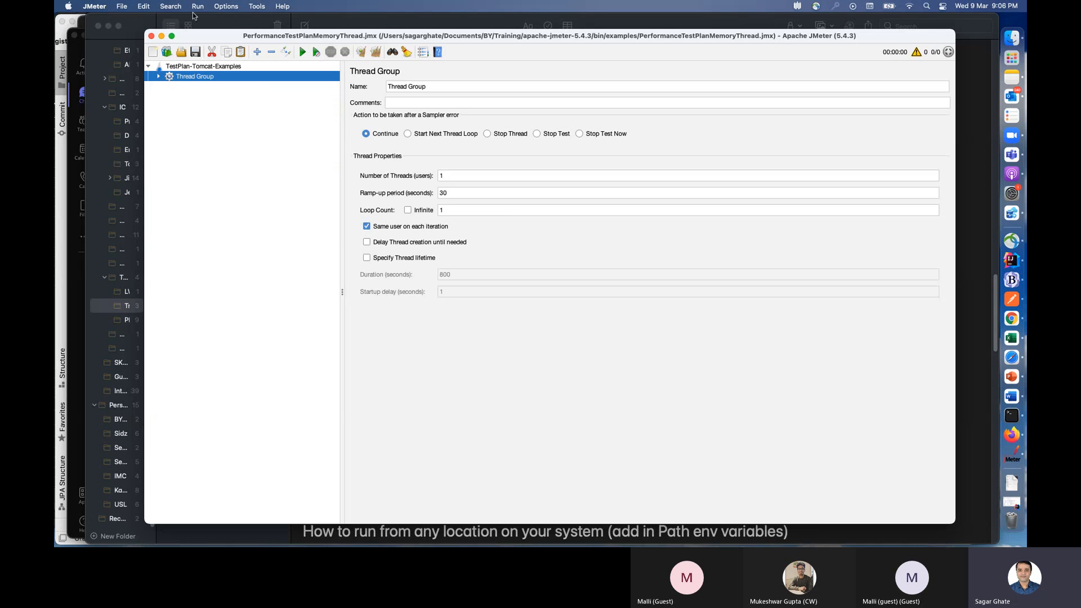
Step: Open HTTP Request.jmx from the examples folder and display the View Results Tree listener in its Thread Group
click(124, 6)
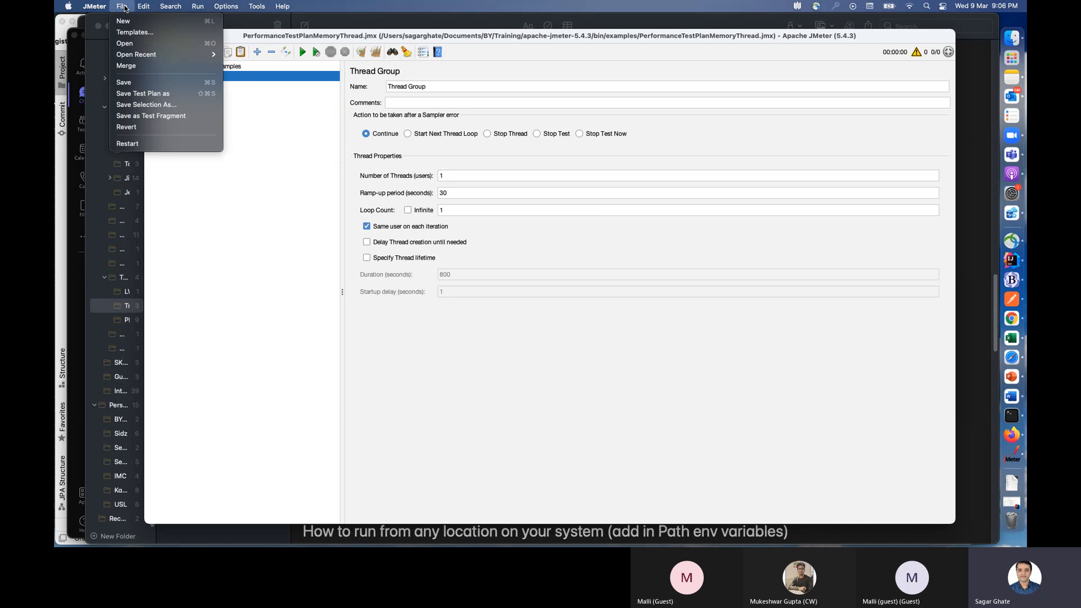
click(139, 48)
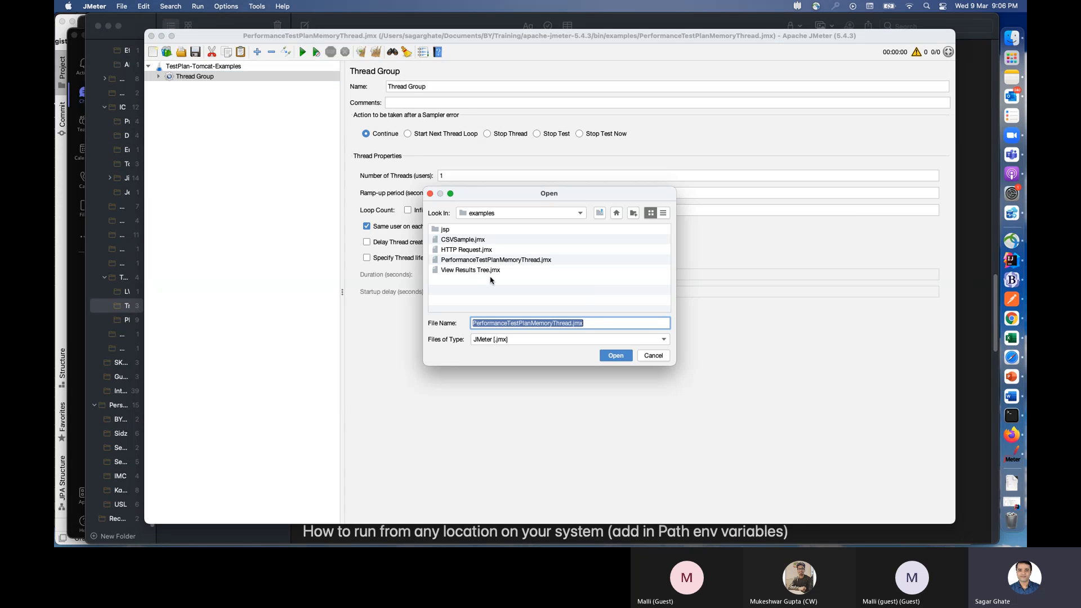
click(466, 250)
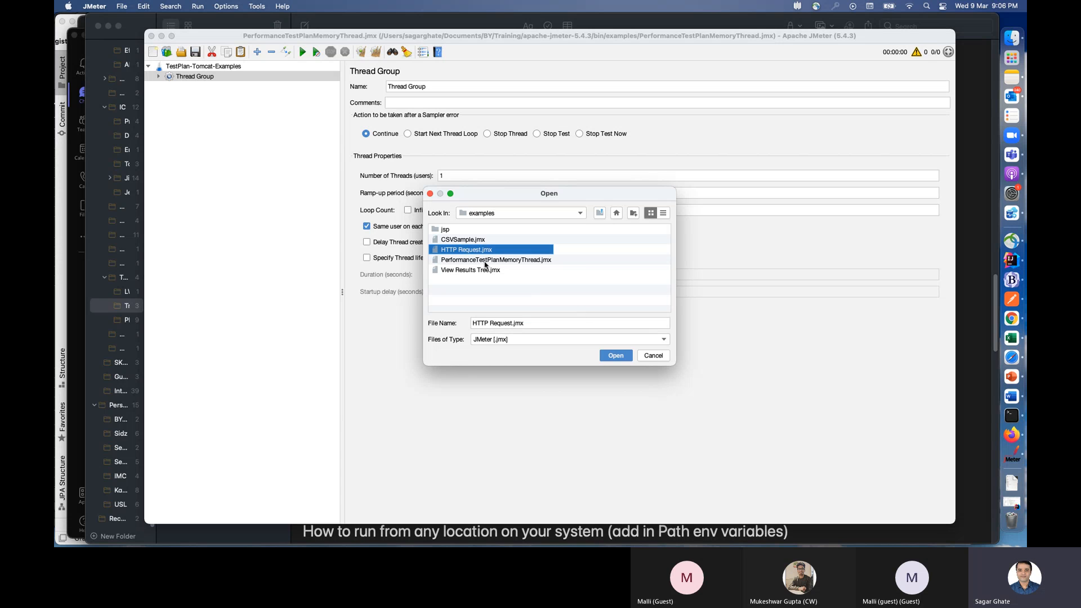
click(487, 271)
click(466, 249)
click(612, 357)
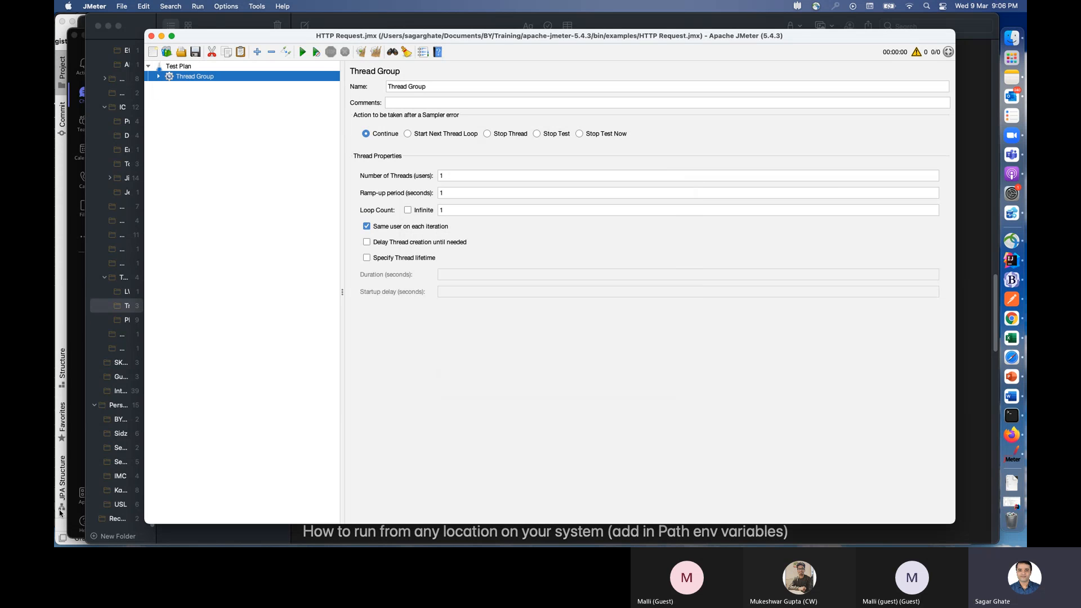
click(159, 76)
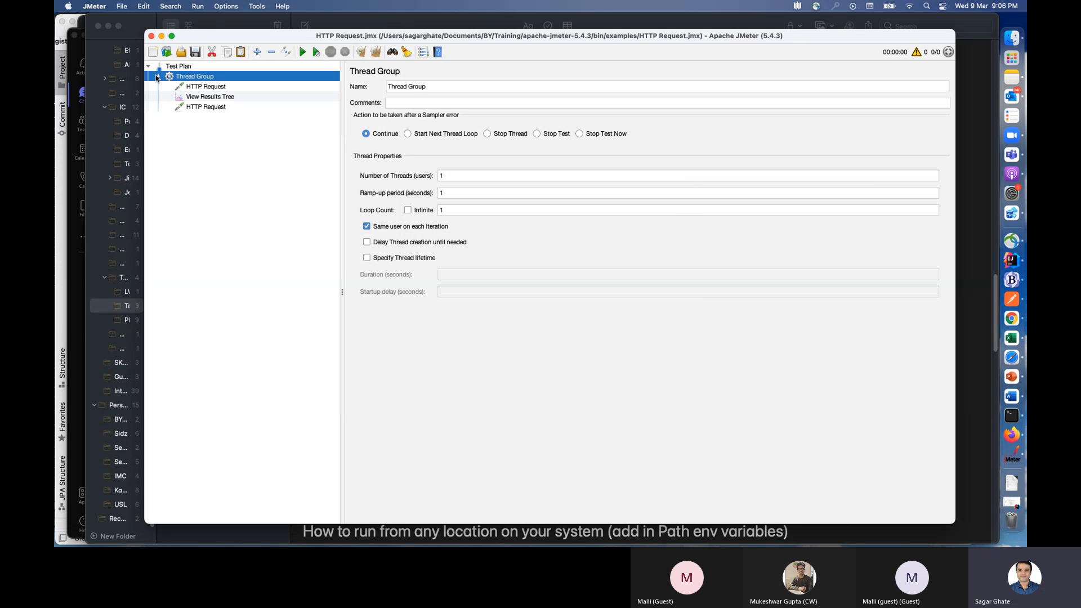
click(210, 97)
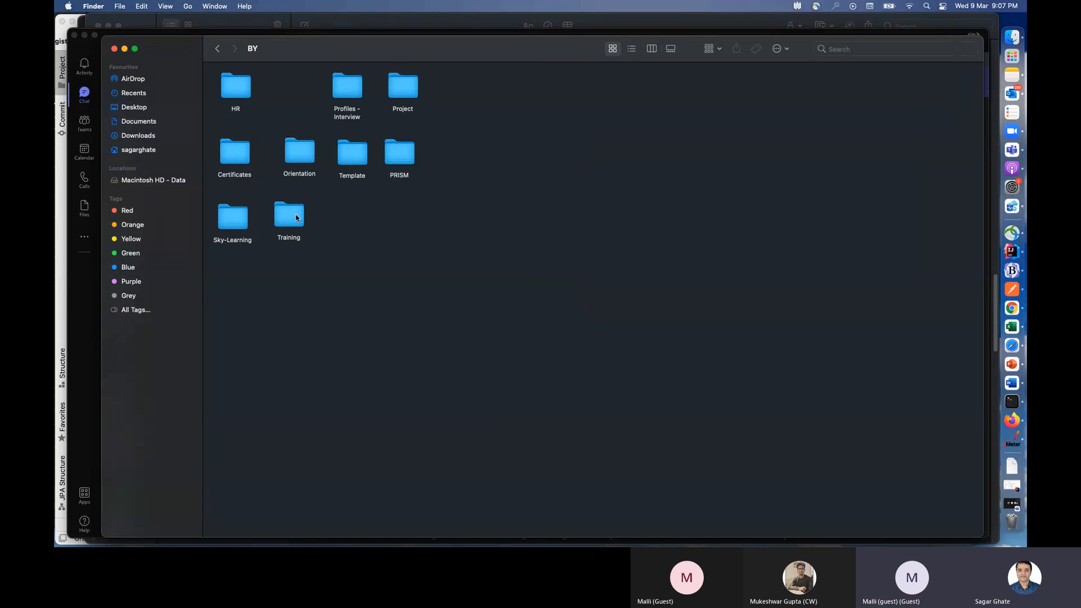
double_click(297, 217)
double_click(300, 154)
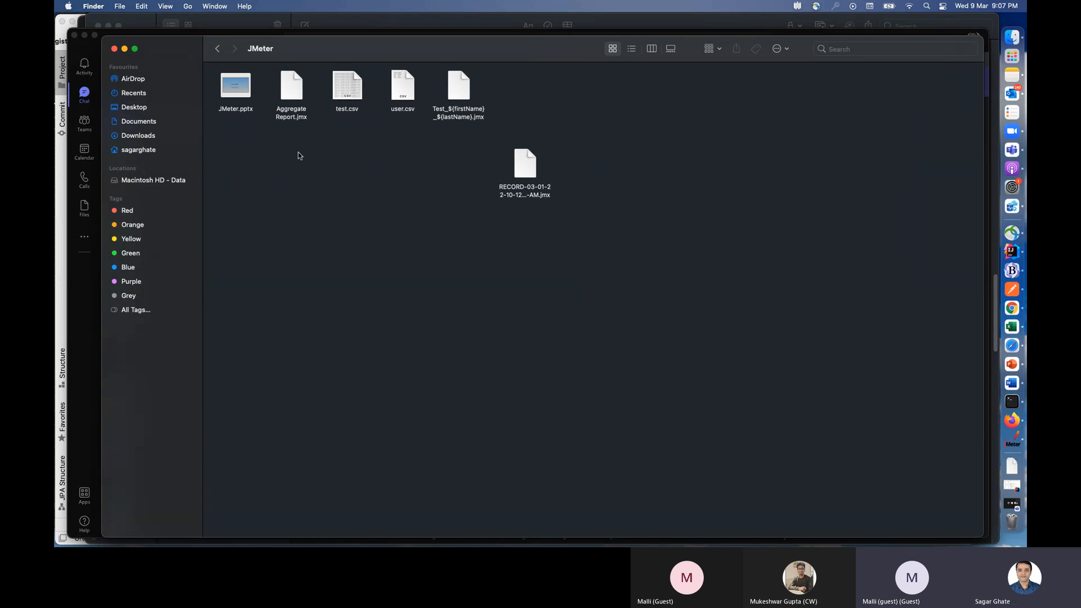
drag(524, 166, 520, 96)
click(424, 197)
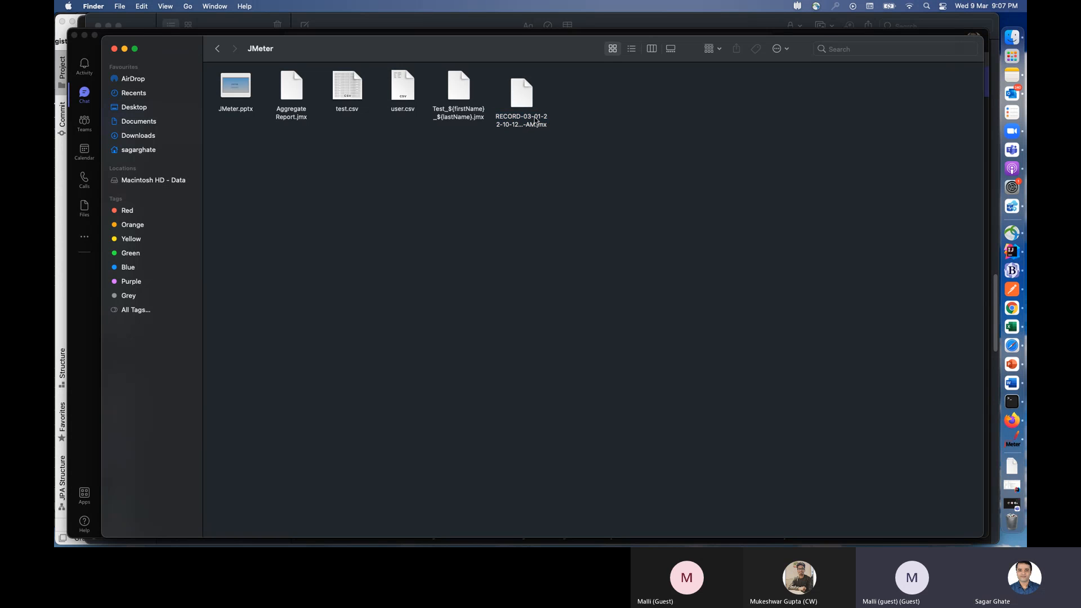
key(super+v)
click(624, 112)
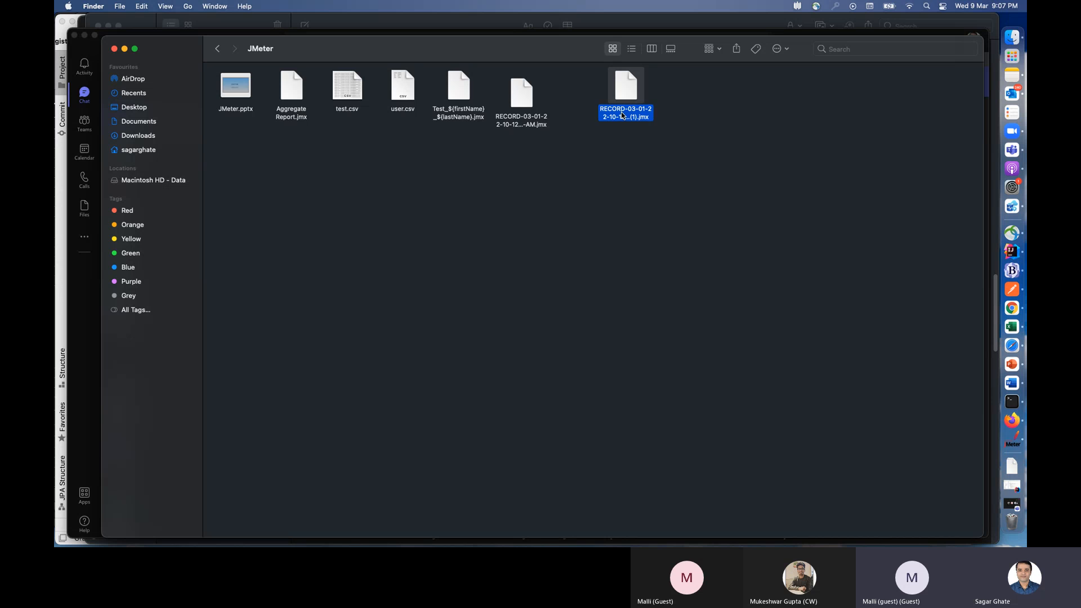
right_click(622, 113)
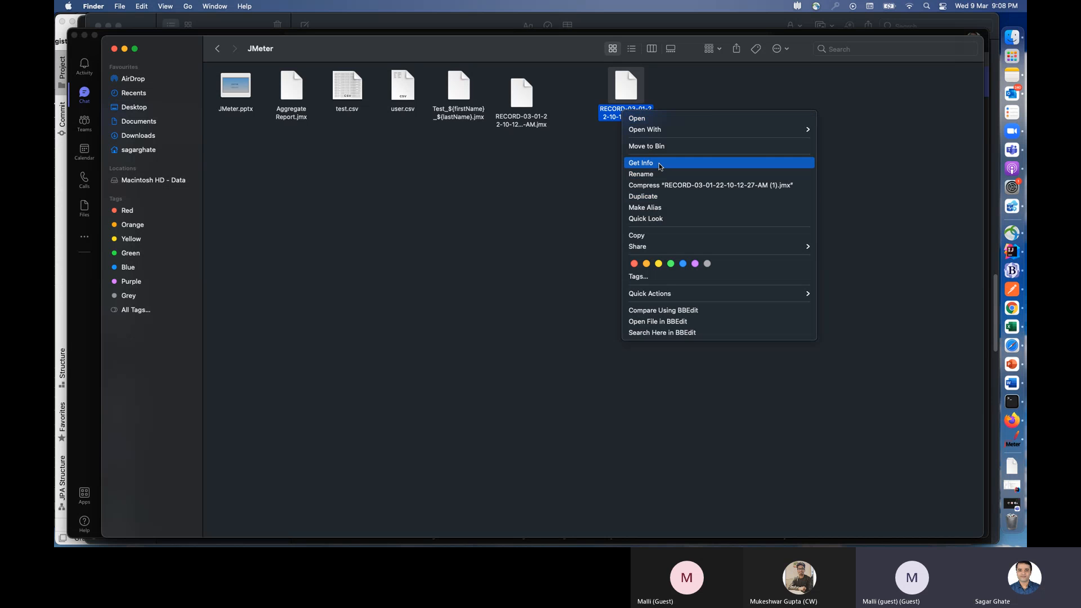
click(554, 284)
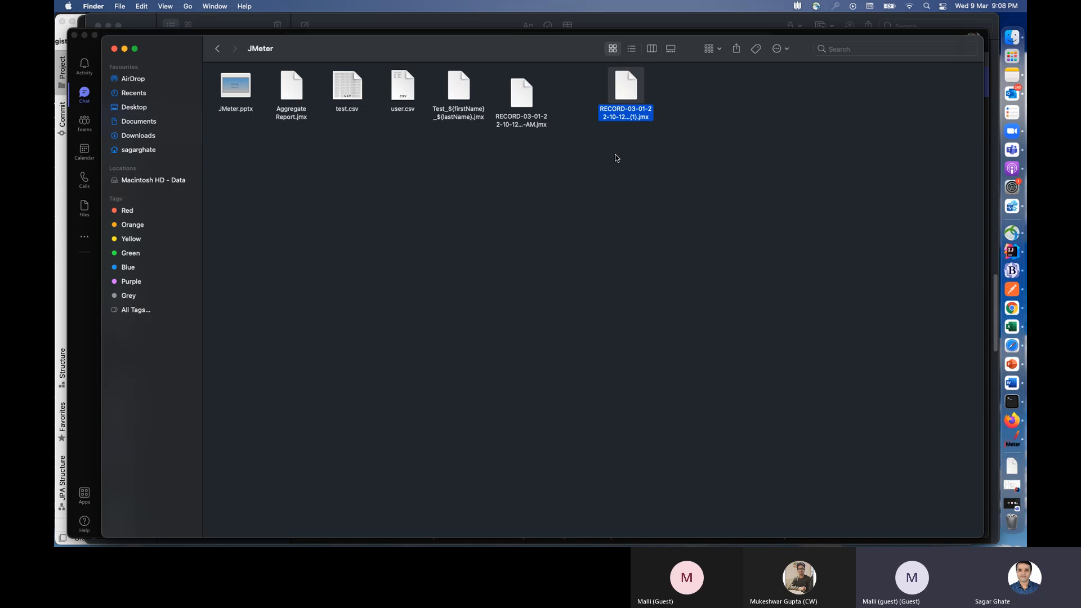
click(1012, 438)
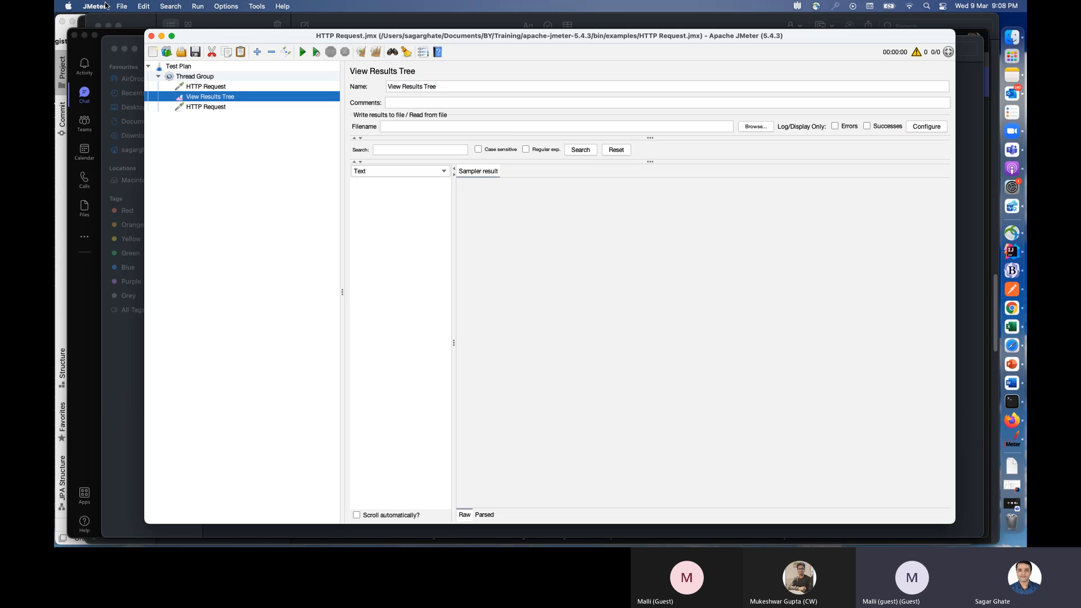
click(120, 6)
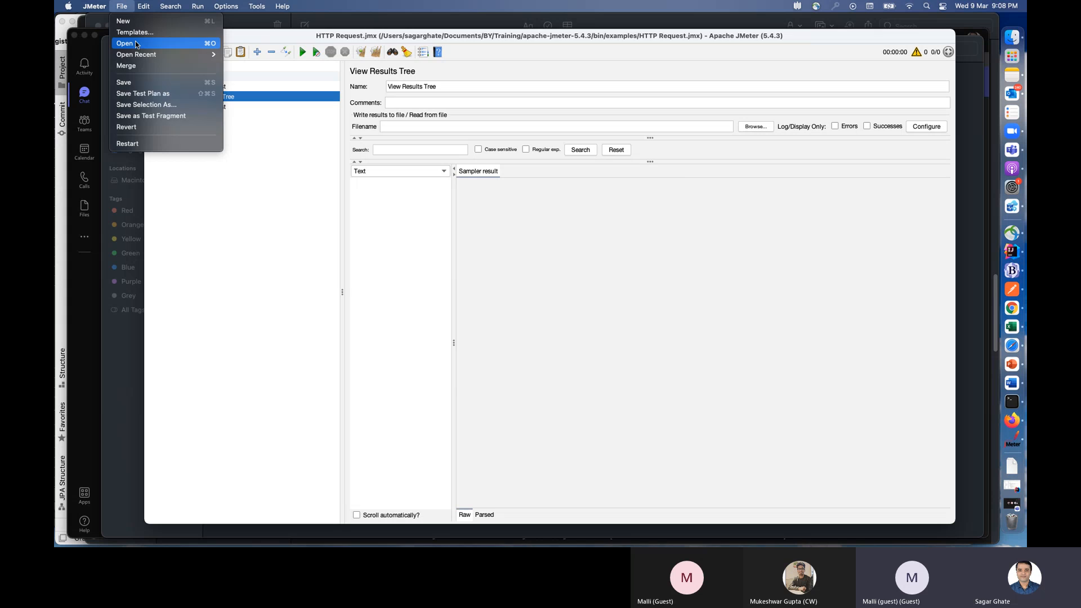
click(277, 107)
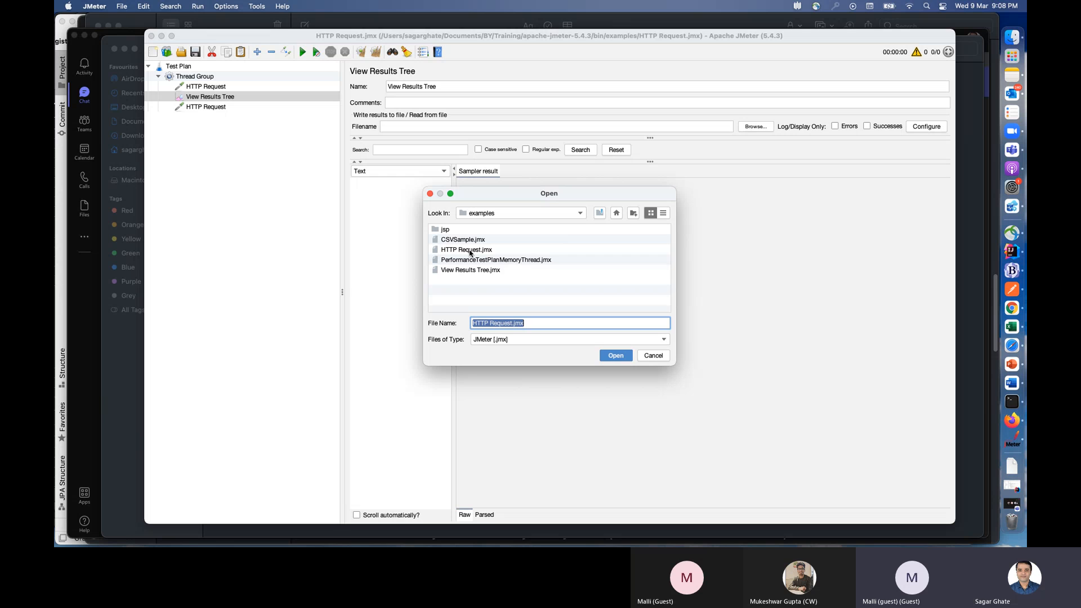
click(616, 212)
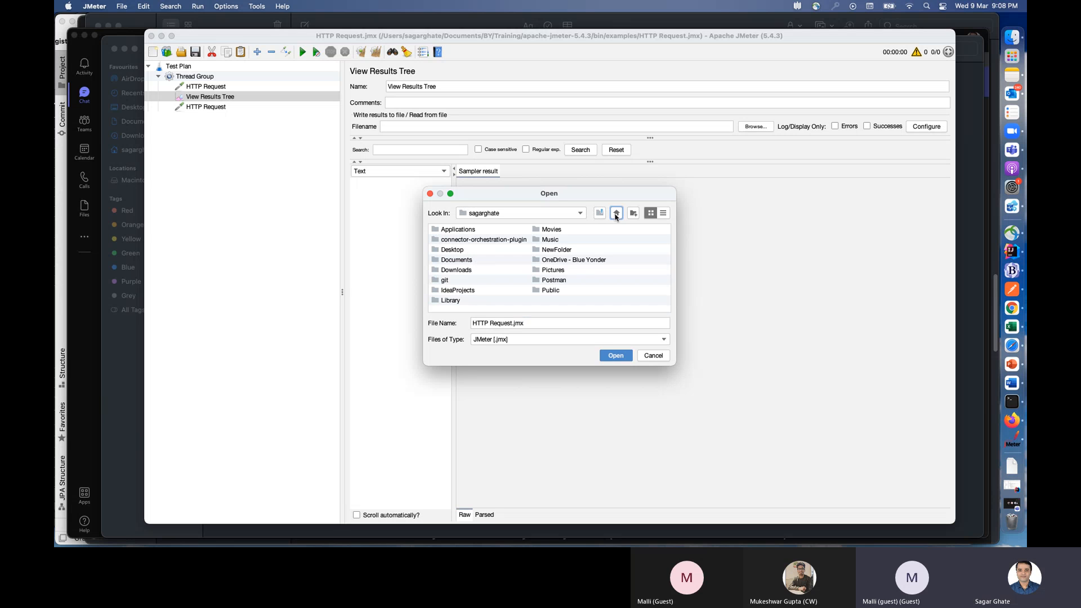
click(475, 262)
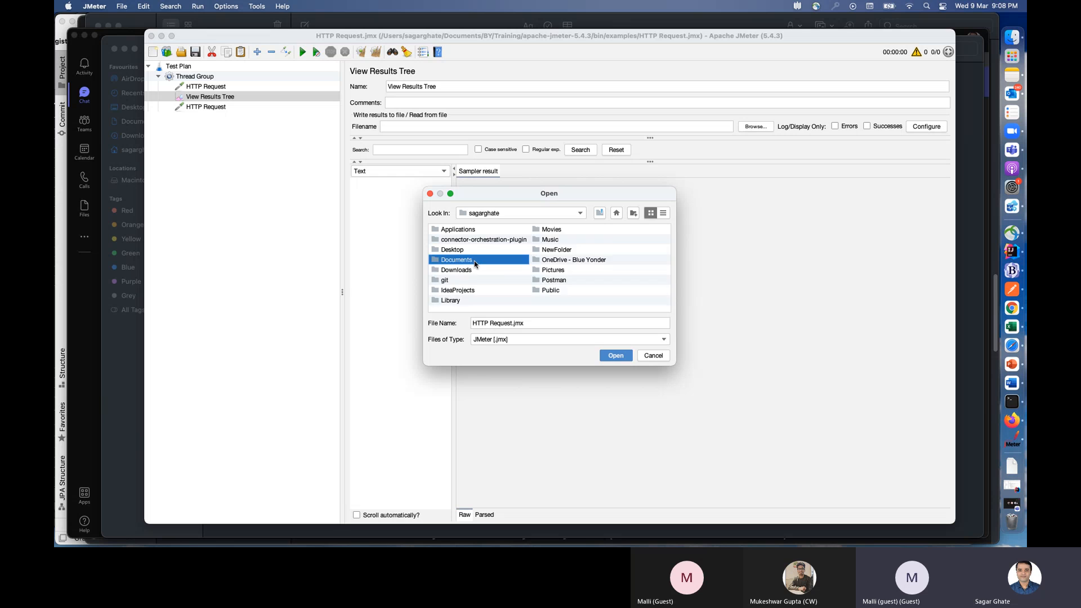
double_click(475, 262)
double_click(448, 230)
double_click(518, 228)
double_click(446, 250)
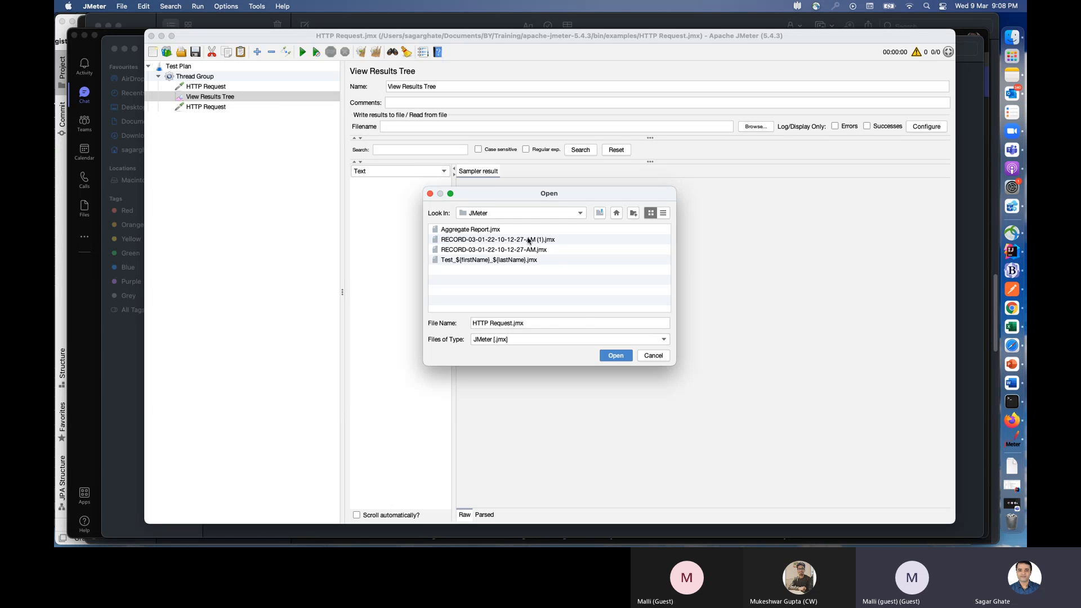
click(529, 240)
click(615, 356)
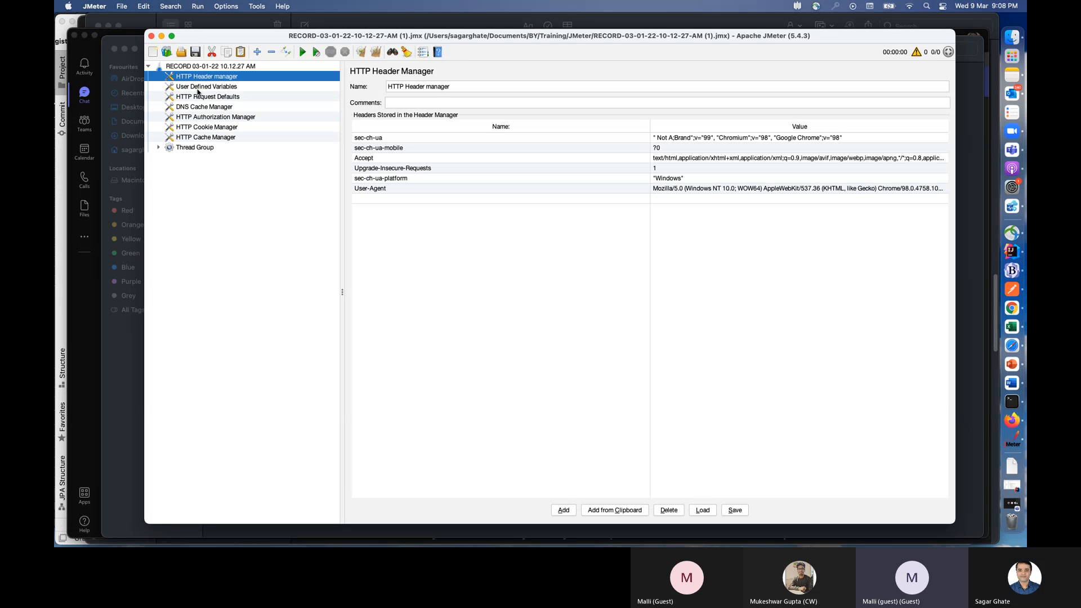
Step: Expand the Thread Group, display its View Results Tree and start the recorded test
click(158, 147)
click(223, 167)
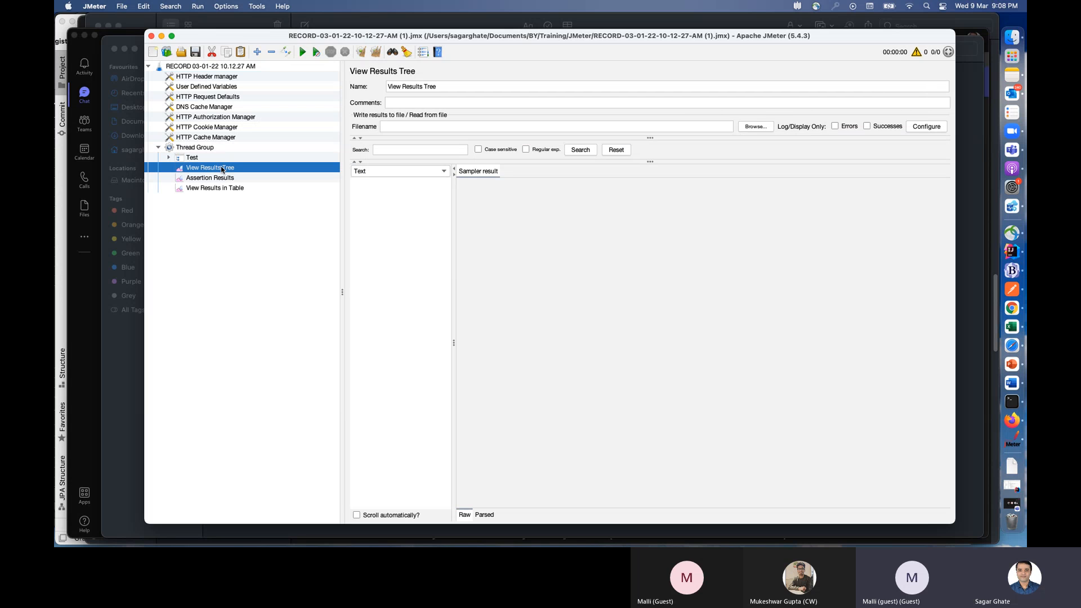
click(302, 51)
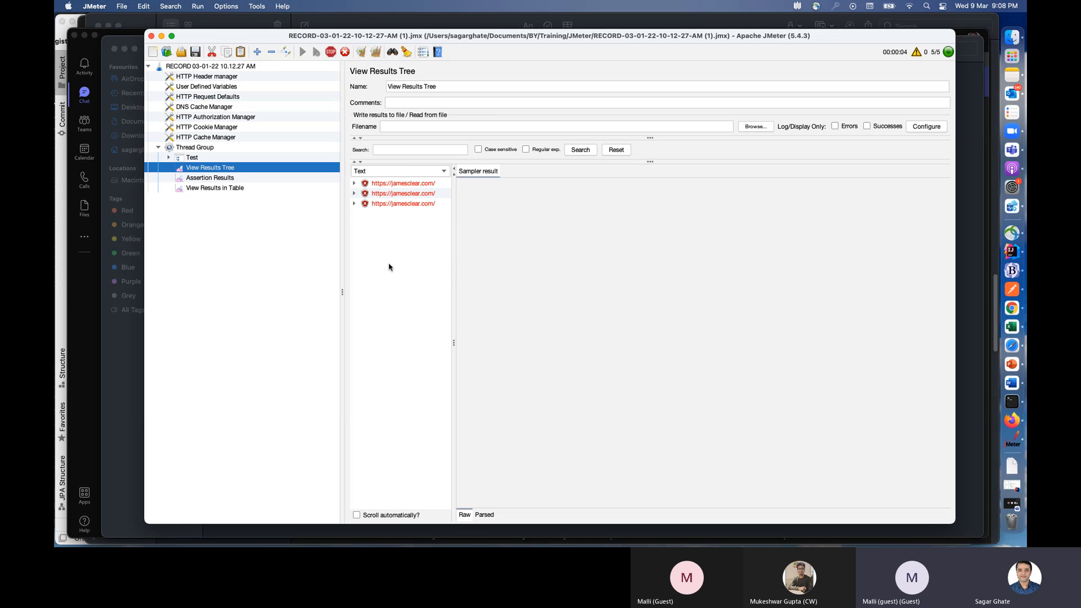
click(392, 194)
click(396, 203)
click(402, 222)
click(403, 214)
click(401, 194)
click(398, 183)
click(398, 194)
click(402, 224)
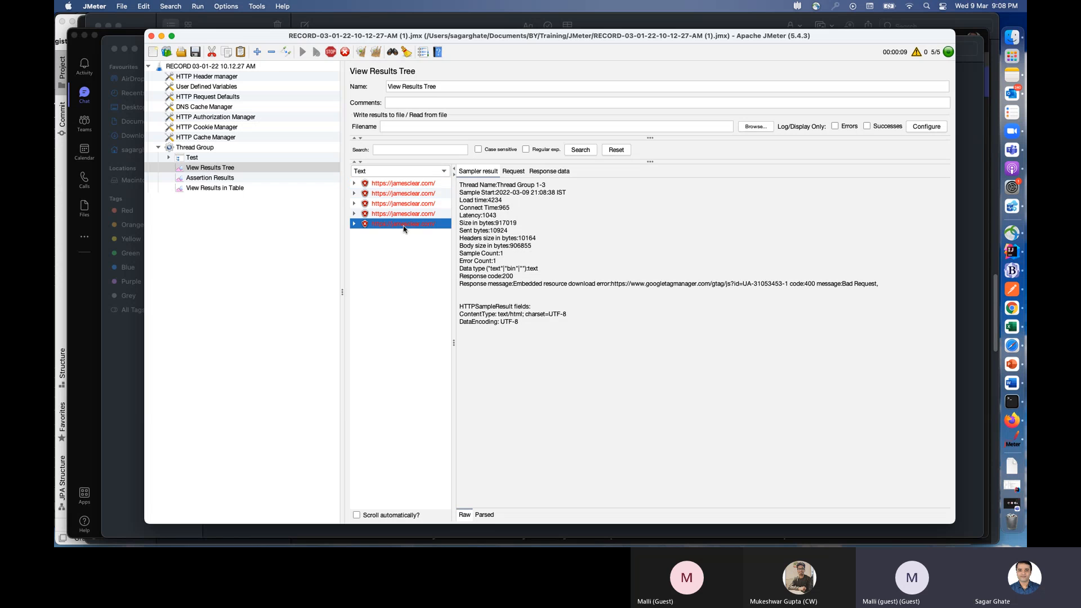
Step: Review the HTTP Header manager, DNS Cache Manager and HTTP Authorization Manager config elements
click(213, 79)
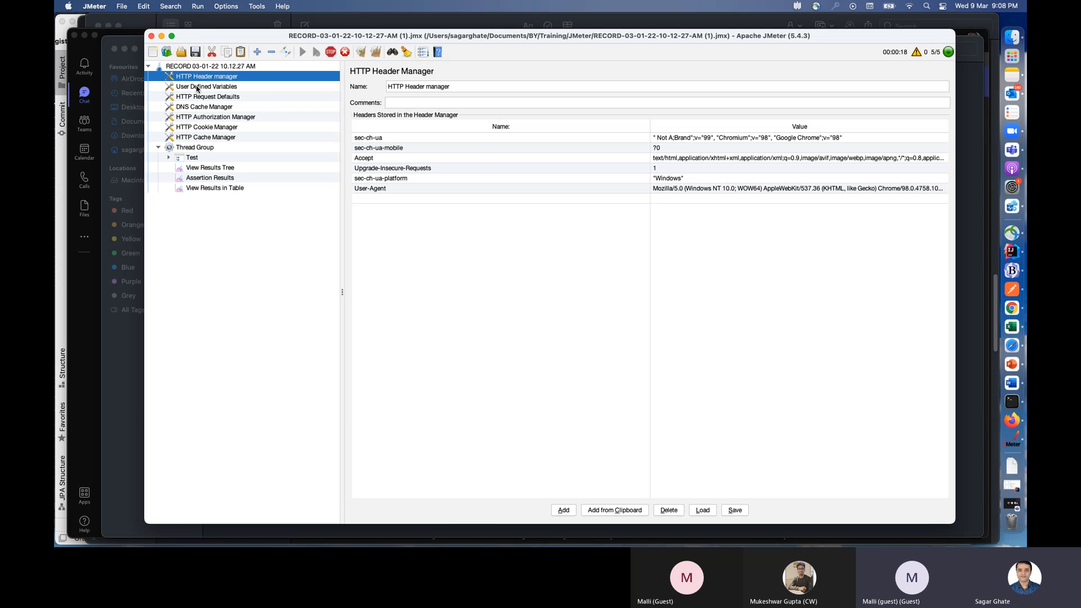
click(200, 106)
click(204, 117)
Step: Delete the empty last row from the headers stored in the HTTP Header manager
click(213, 78)
click(427, 198)
click(711, 199)
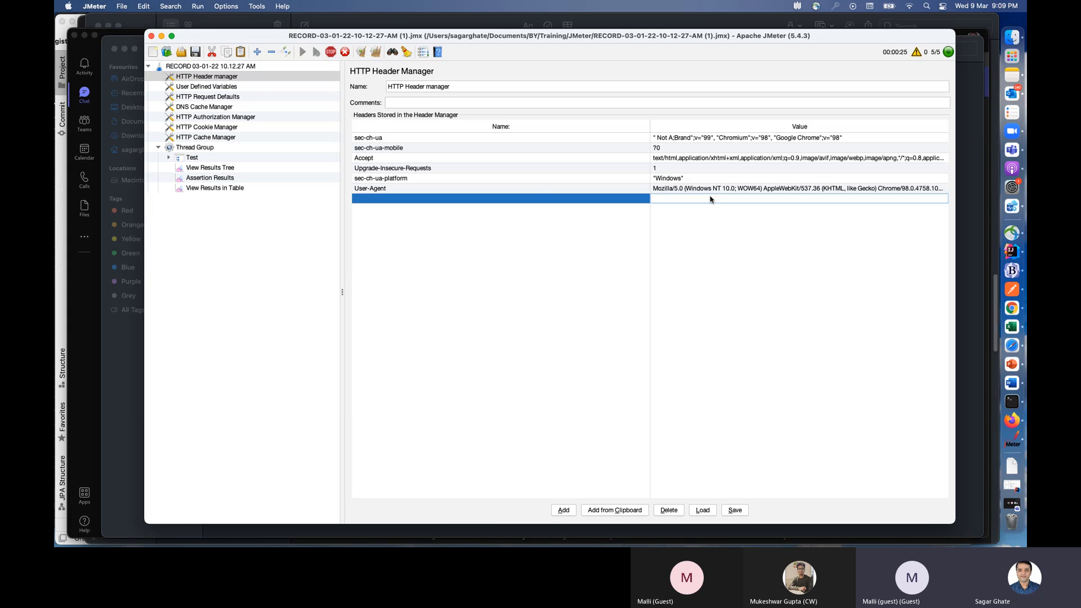
click(518, 197)
click(670, 200)
click(597, 199)
click(672, 510)
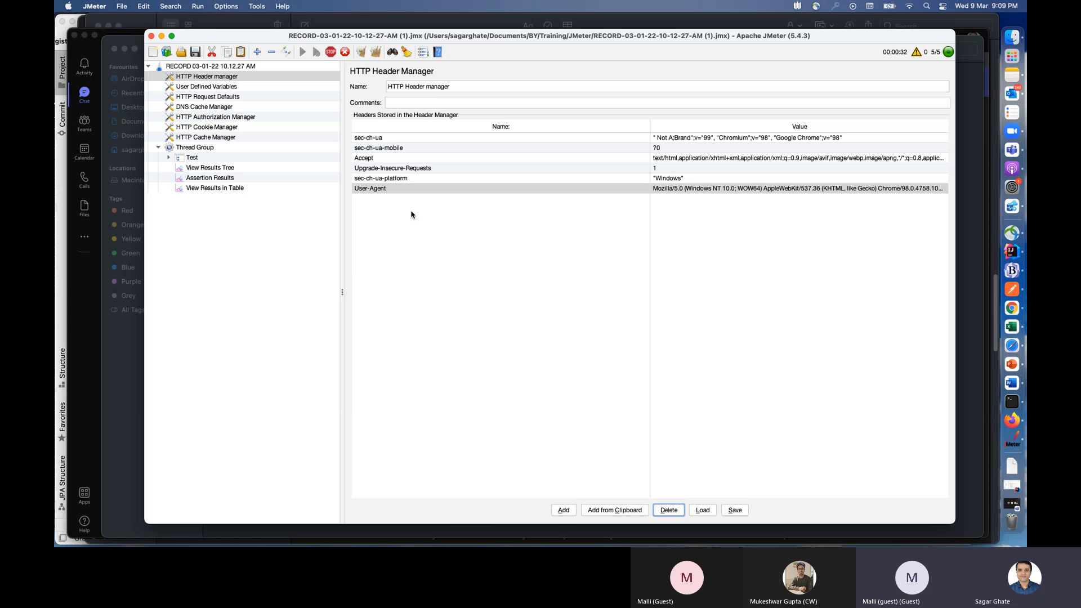
Step: Compare the test output in View Results Tree, Assertion Results and View Results in Table
click(207, 168)
click(215, 178)
click(217, 189)
click(220, 179)
click(223, 168)
click(223, 178)
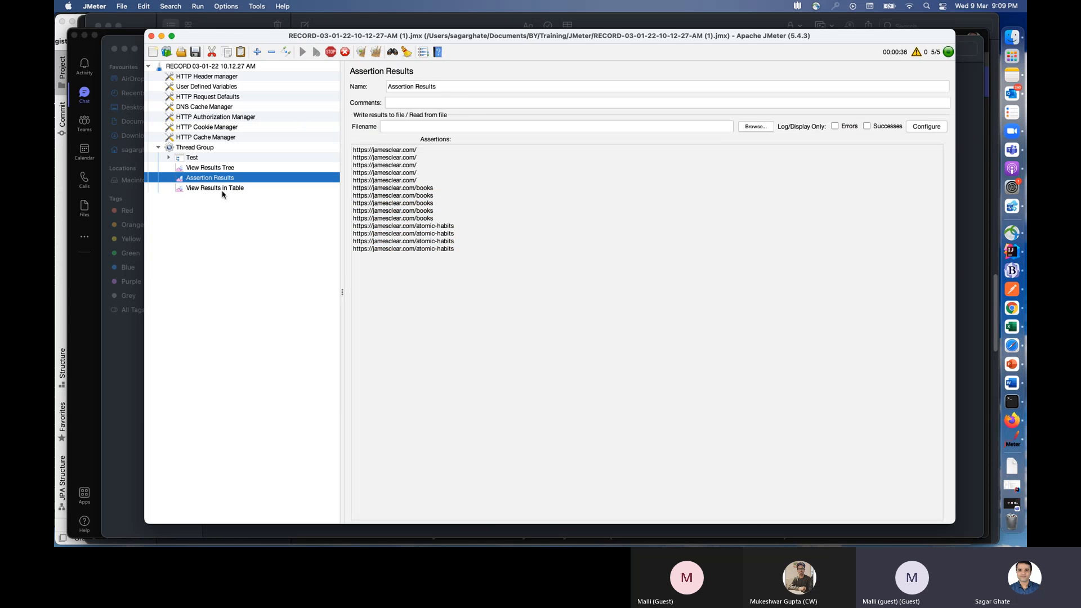
Step: Open View Results in Table, try to open a test plan file during the run, and shut down the running test
click(222, 189)
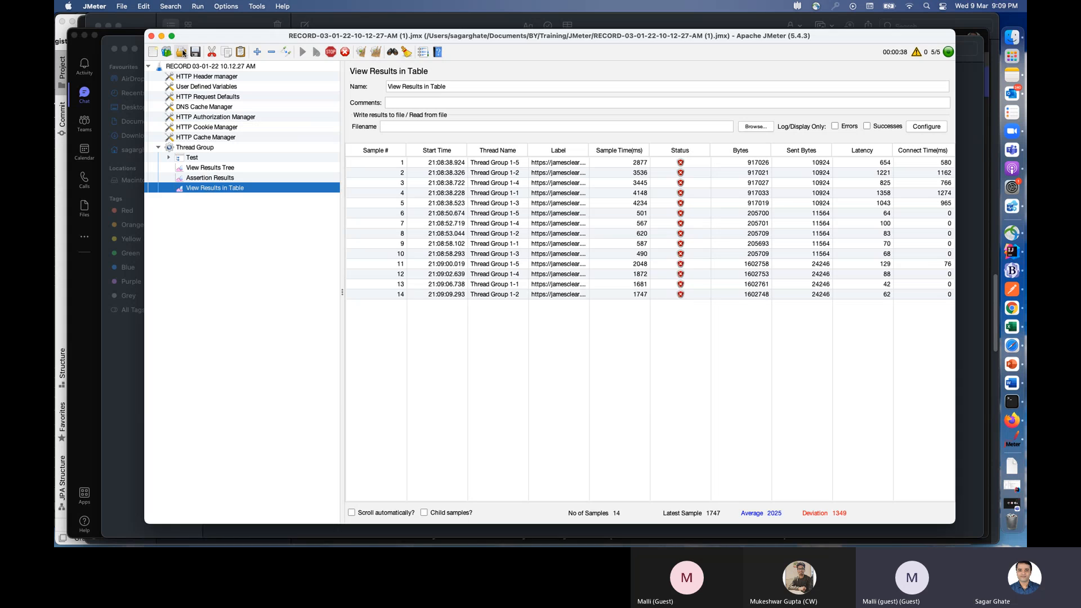
click(181, 52)
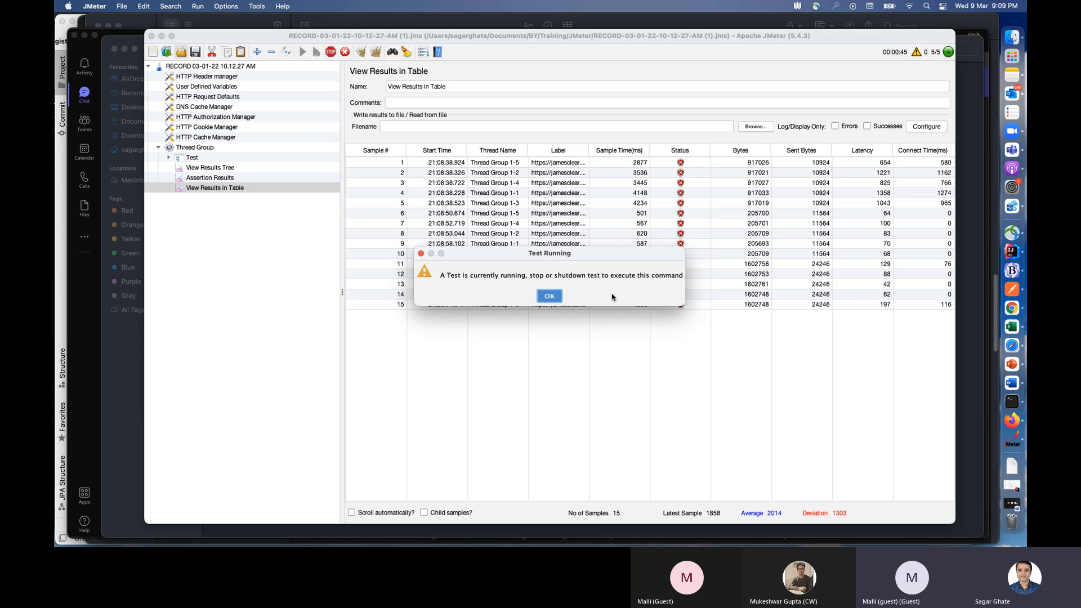
click(549, 297)
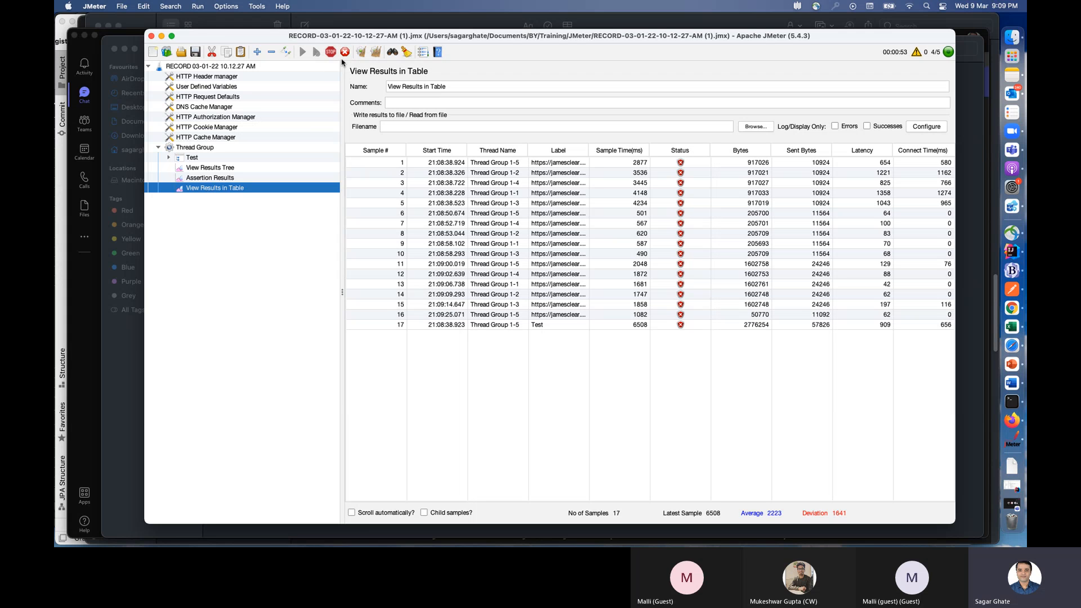
click(344, 55)
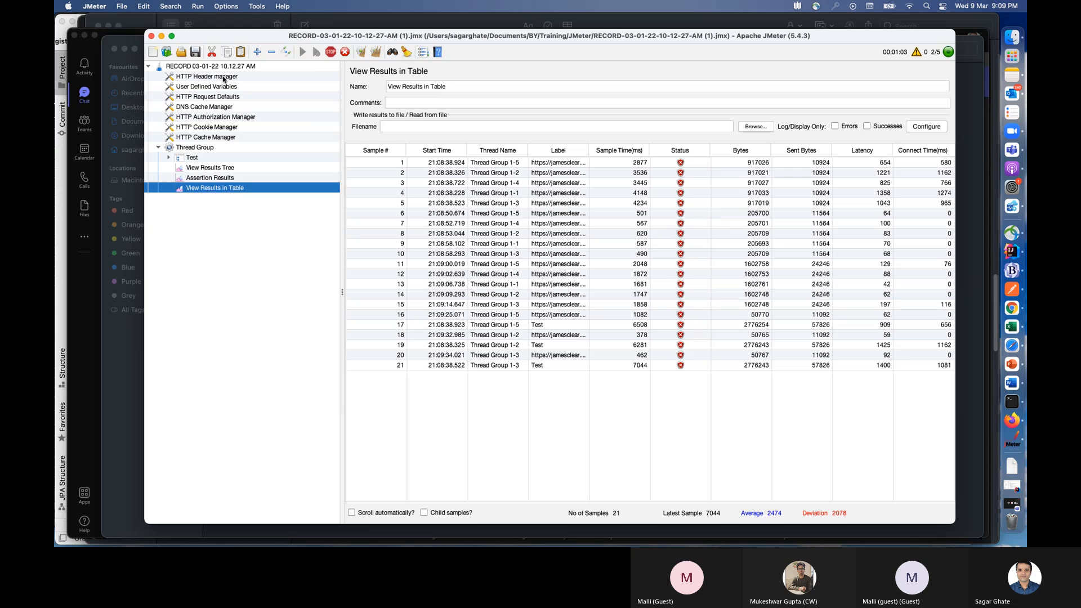
Step: Review the Thread Group's thread properties and the run's results in View Results in Table and View Results Tree
click(213, 148)
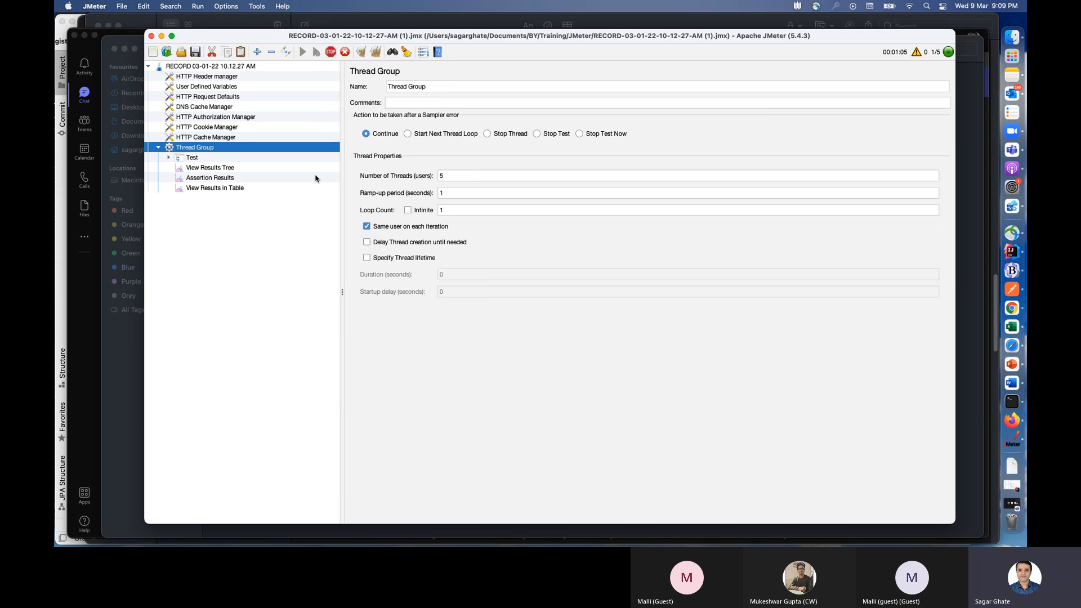
drag(451, 175, 436, 174)
key(Tab)
key(Tab)
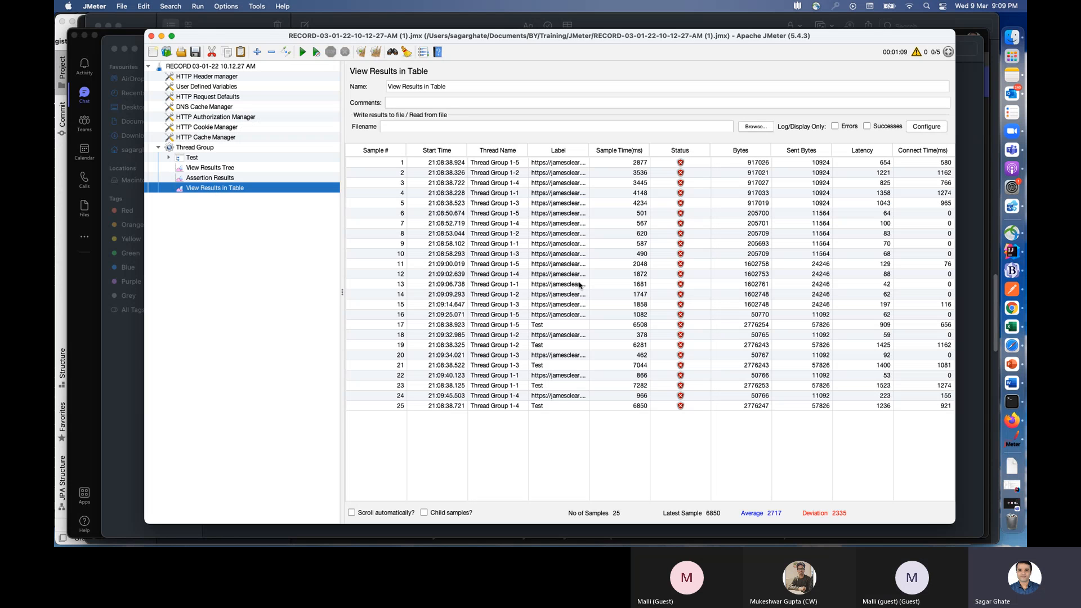
click(562, 85)
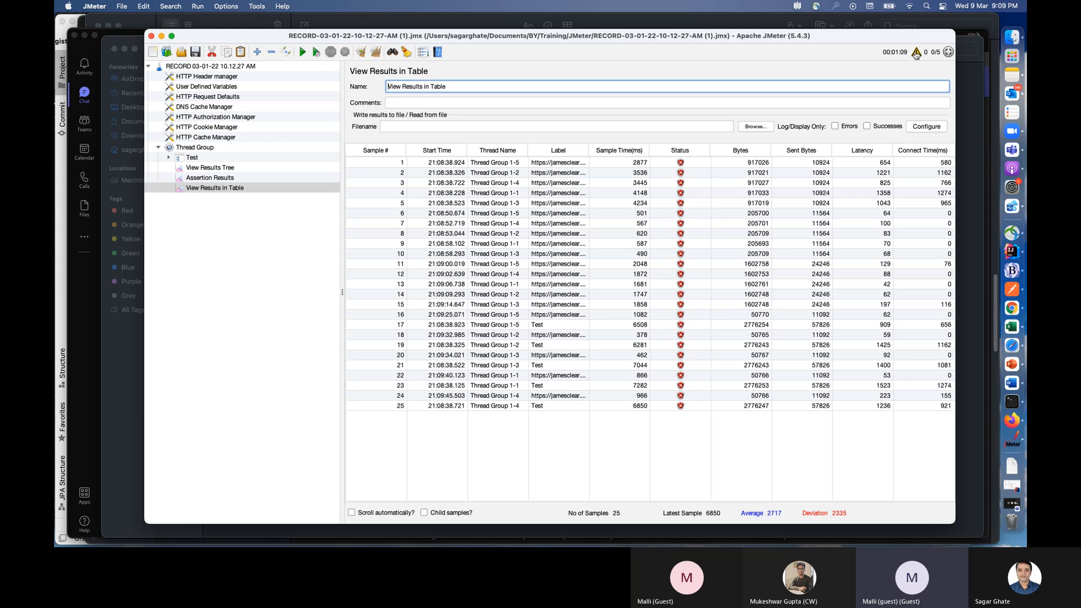
click(253, 178)
click(252, 168)
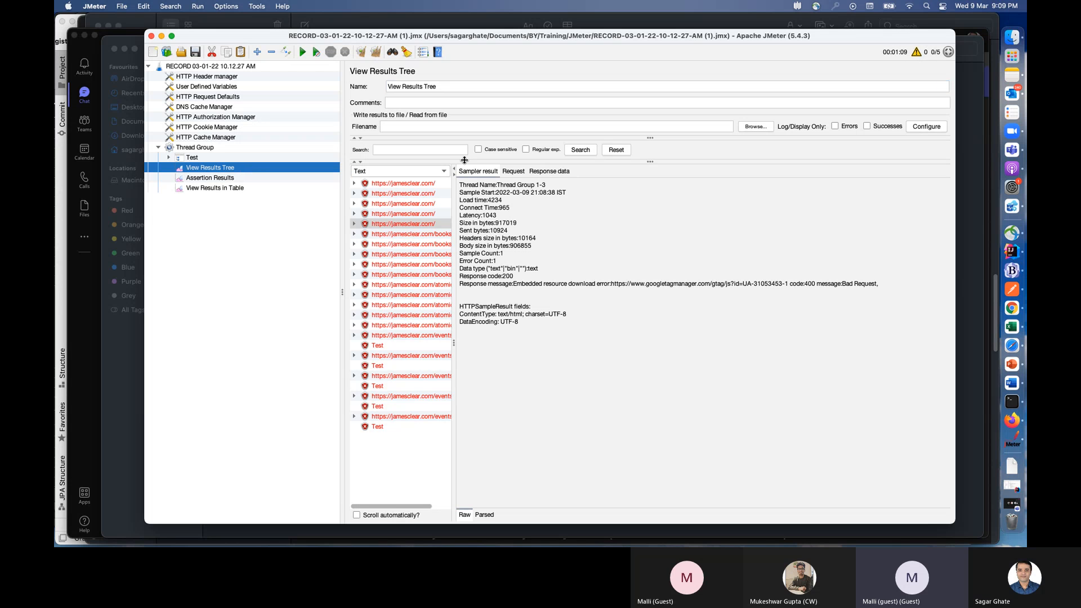
drag(453, 172, 520, 171)
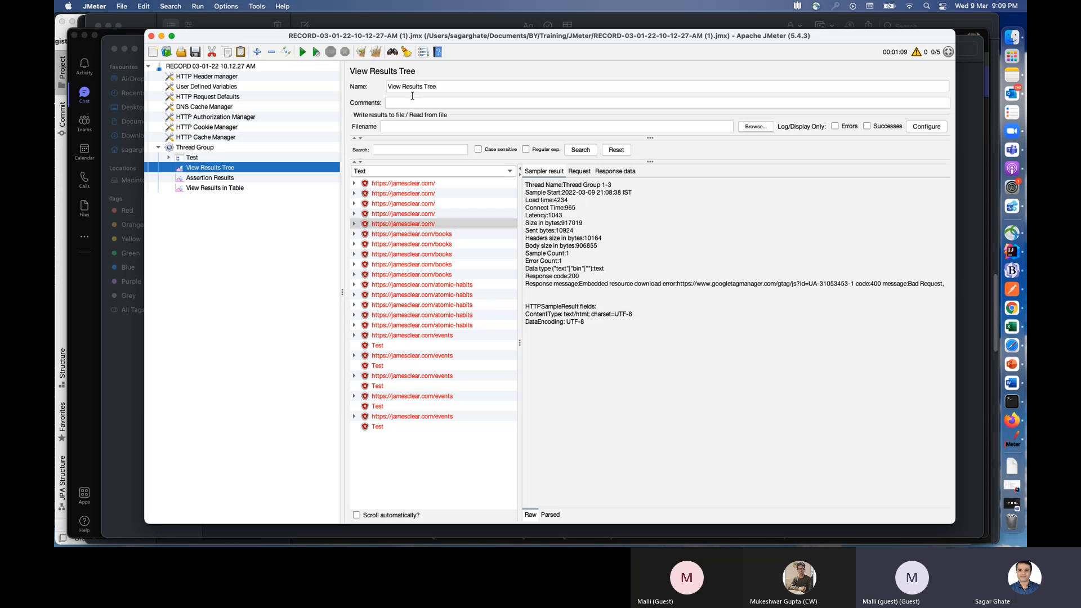
click(183, 54)
click(621, 355)
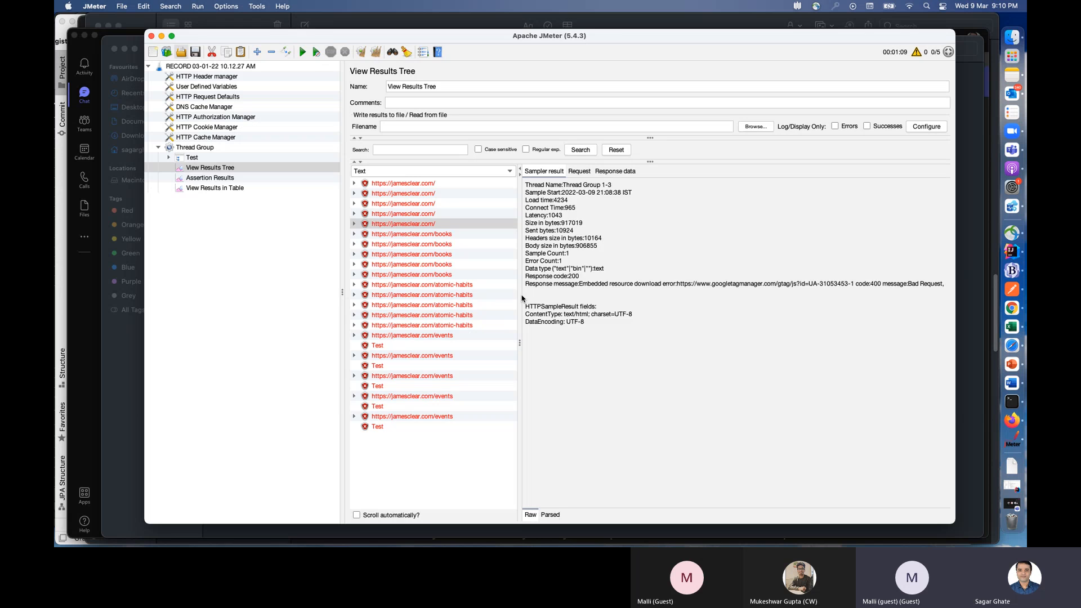
click(521, 297)
click(303, 53)
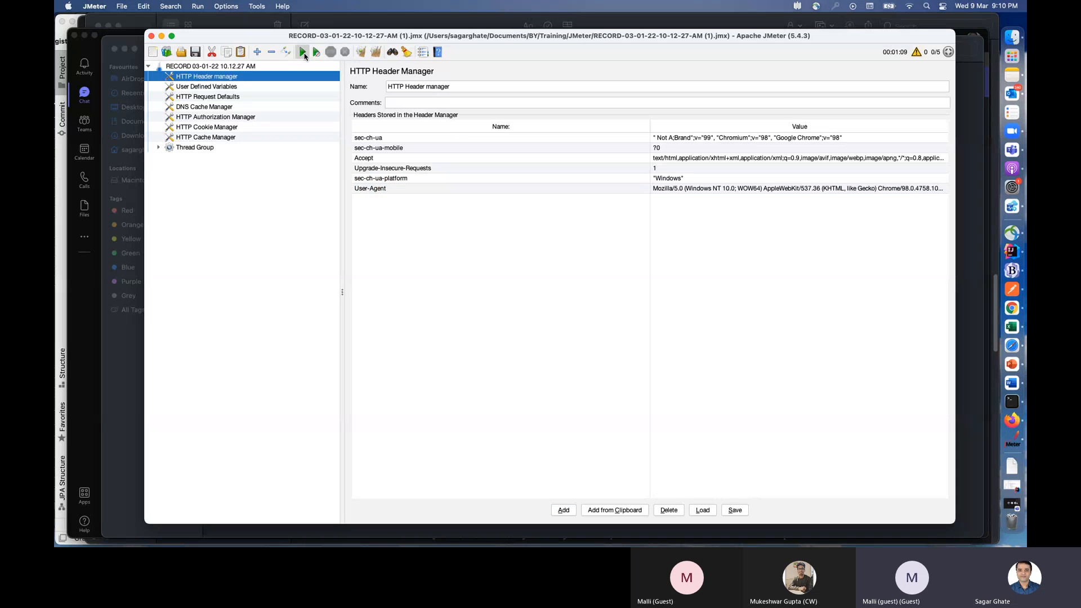
Step: Expand the Thread Group and follow the new run in View Results Tree, Assertion Results and View Results in Table
click(232, 146)
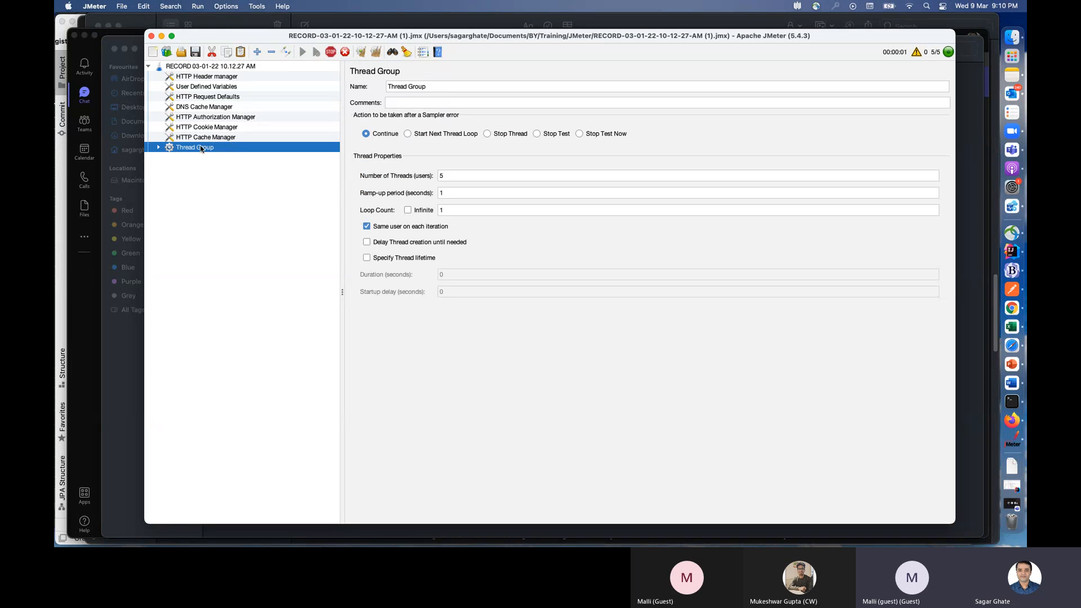
click(158, 147)
click(219, 177)
click(225, 167)
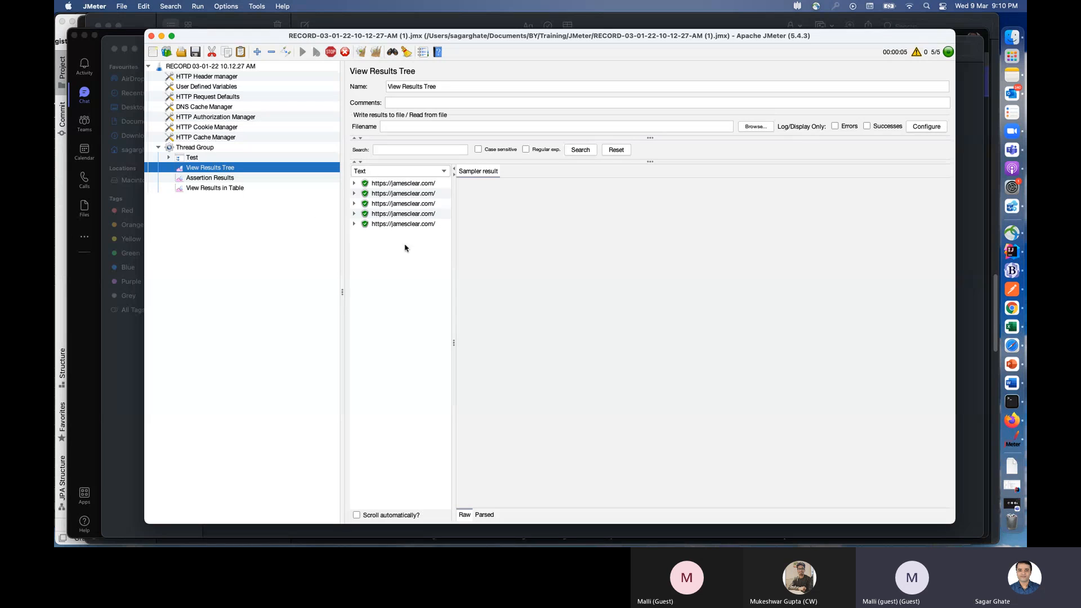
click(226, 177)
click(227, 168)
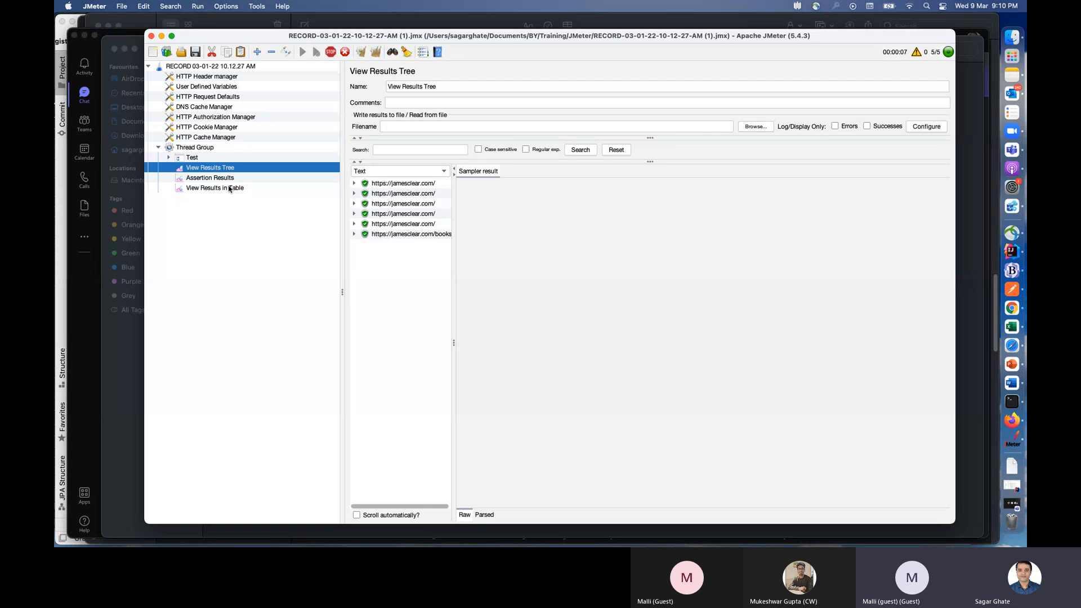
click(231, 188)
click(230, 175)
click(229, 168)
drag(454, 341, 480, 337)
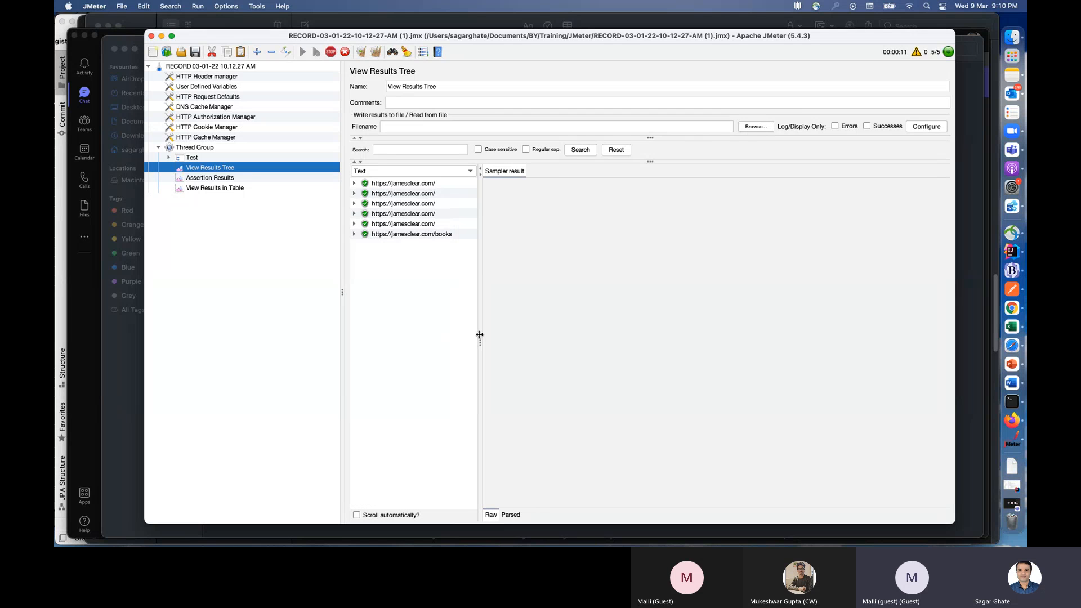
Step: Check the running test's output again in Assertion Results and View Results in Table, ending on View Results Tree
click(1012, 504)
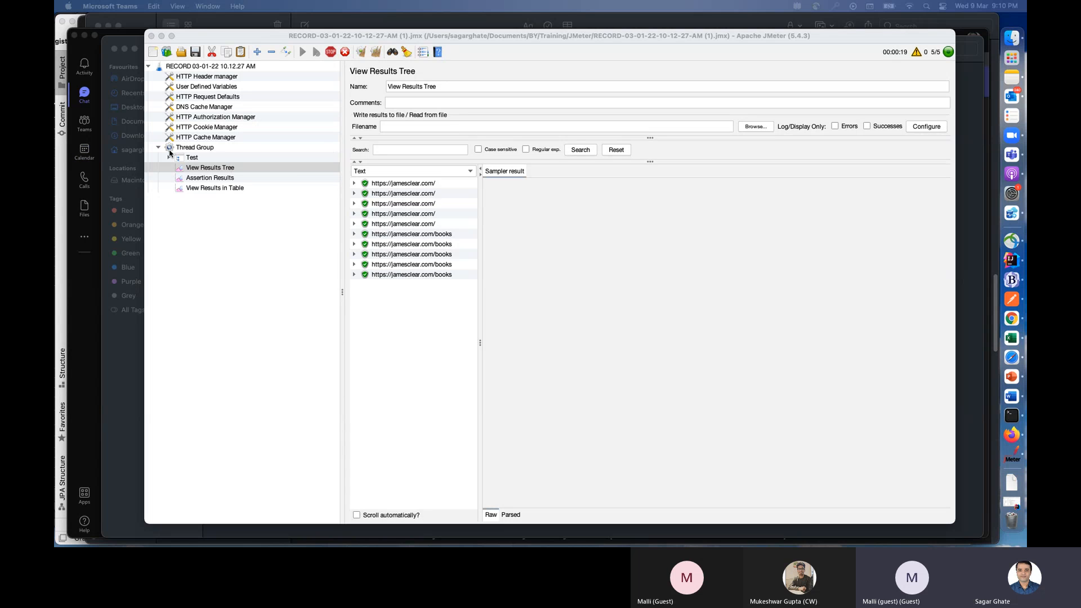
click(214, 179)
click(217, 187)
click(219, 177)
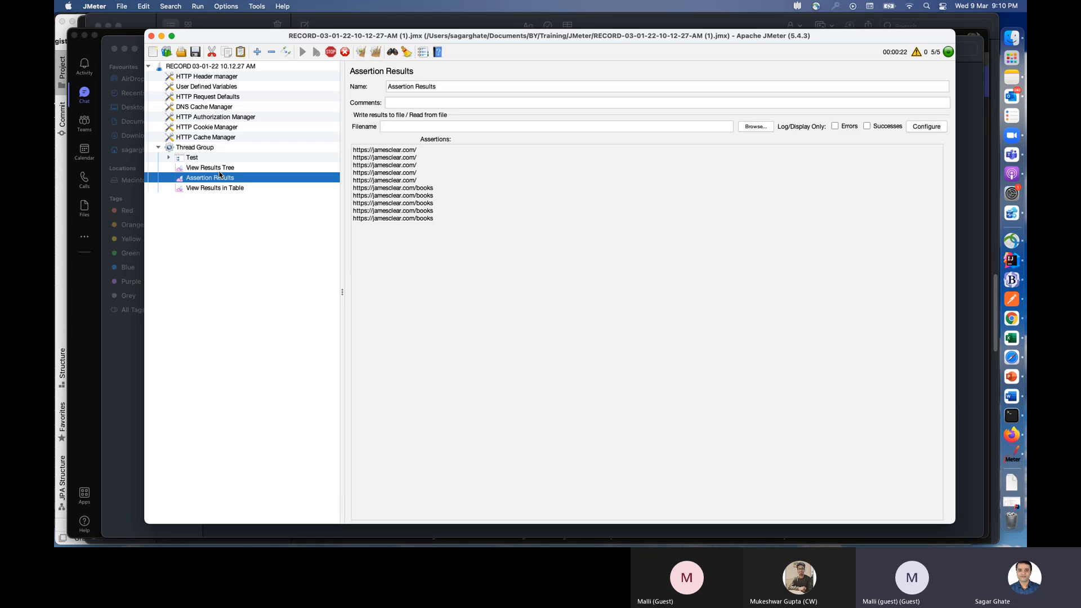
click(220, 168)
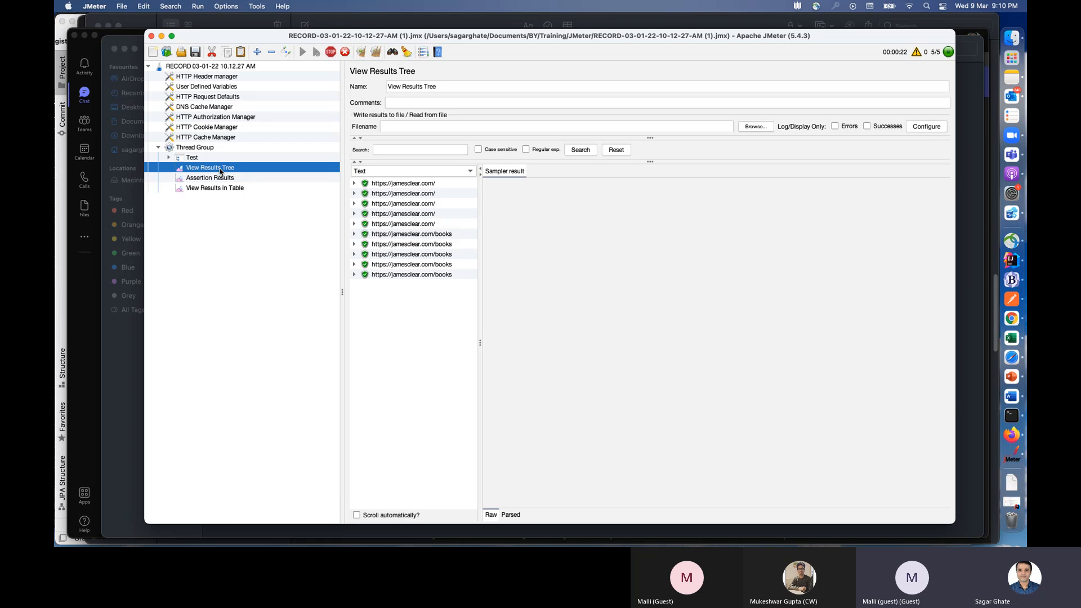
click(168, 158)
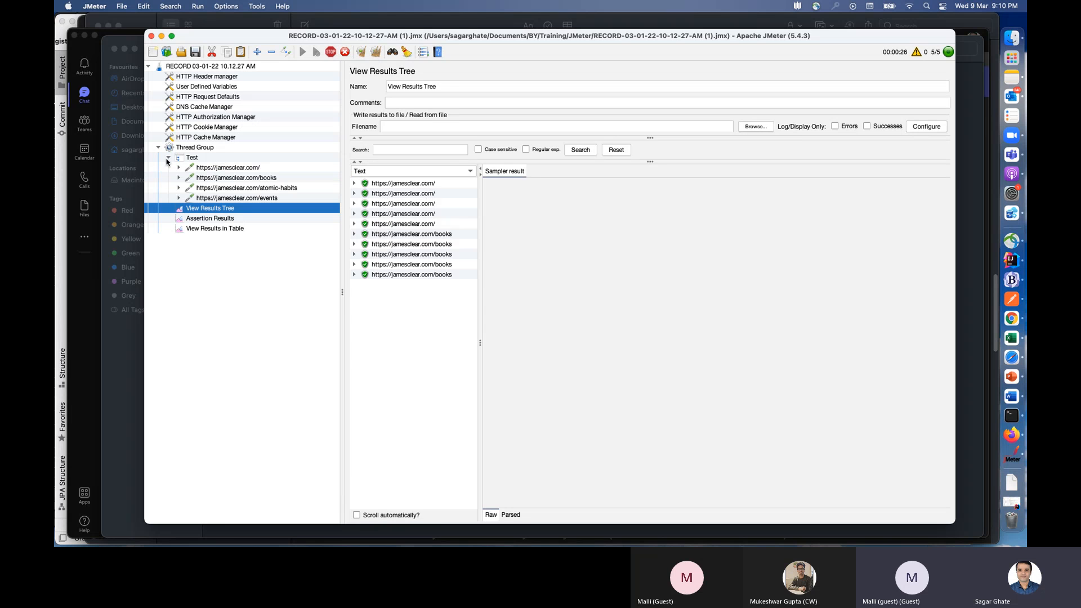
click(265, 169)
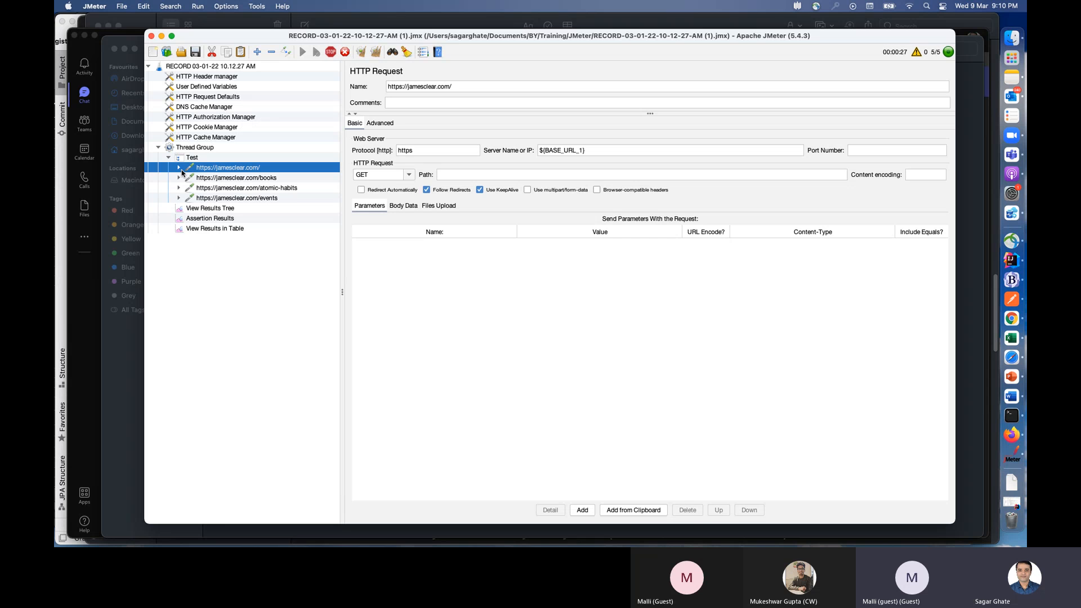
click(178, 169)
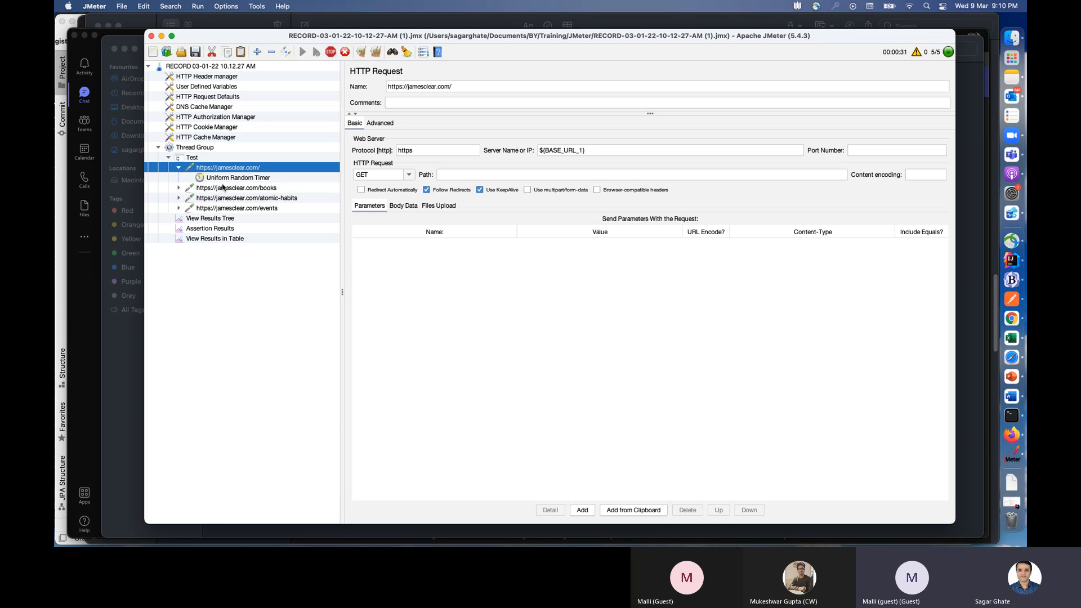
click(179, 188)
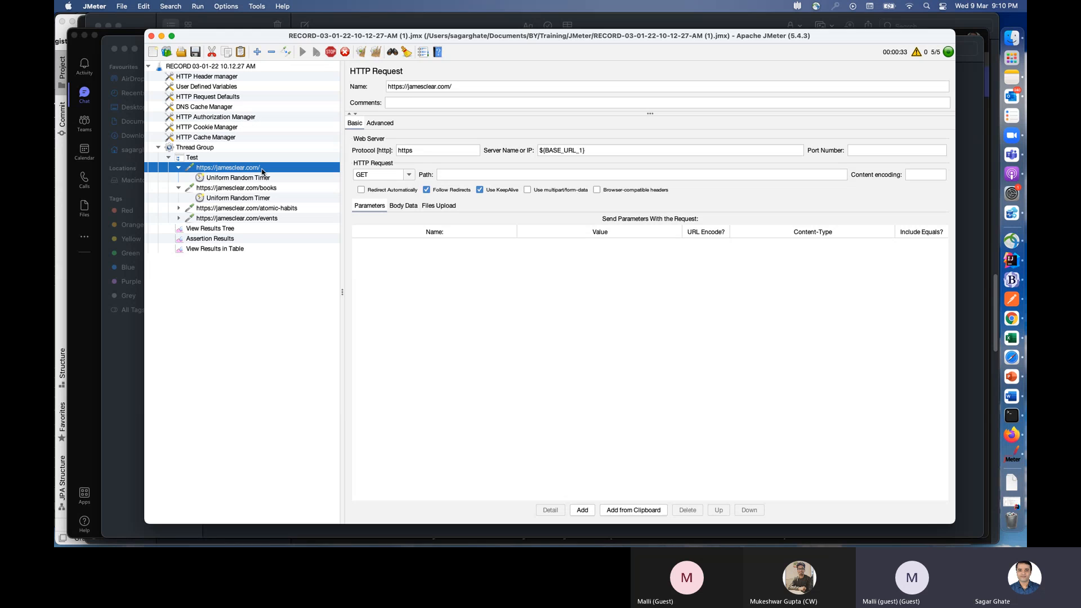
click(275, 189)
click(282, 208)
click(178, 218)
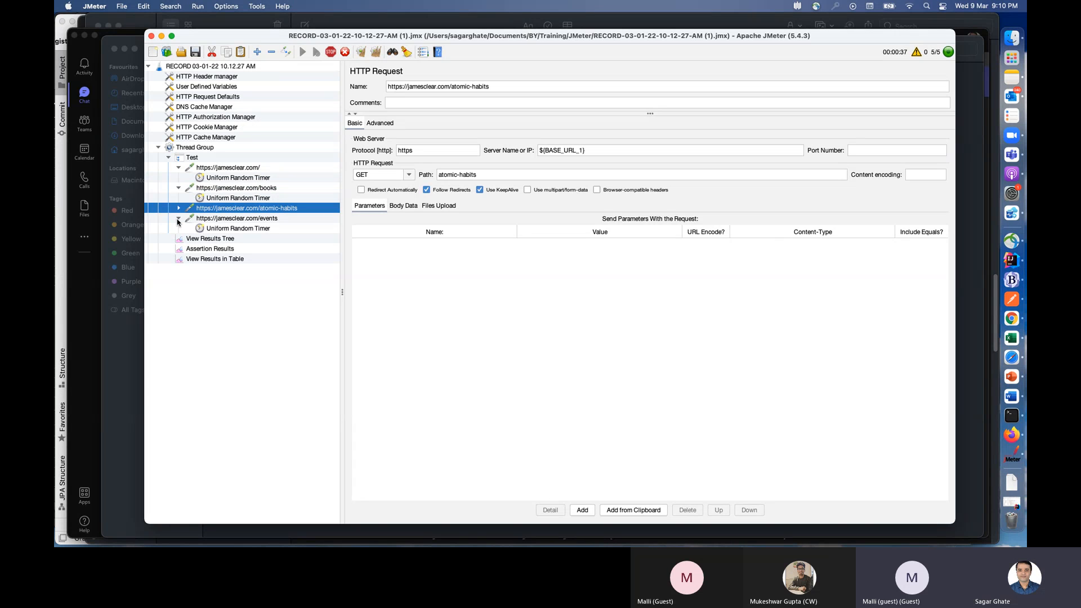
click(179, 209)
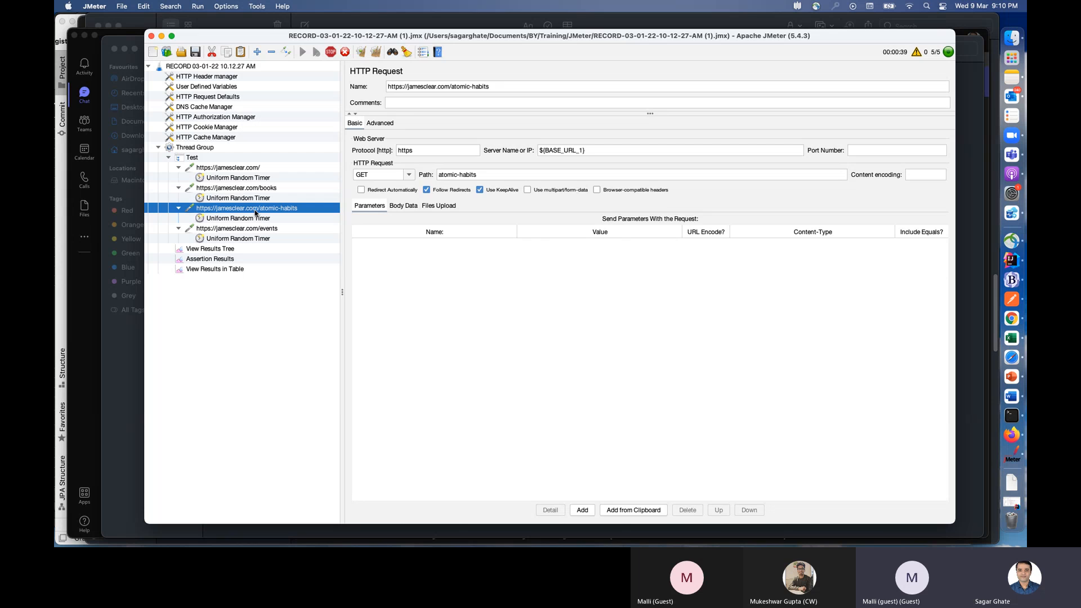
click(248, 179)
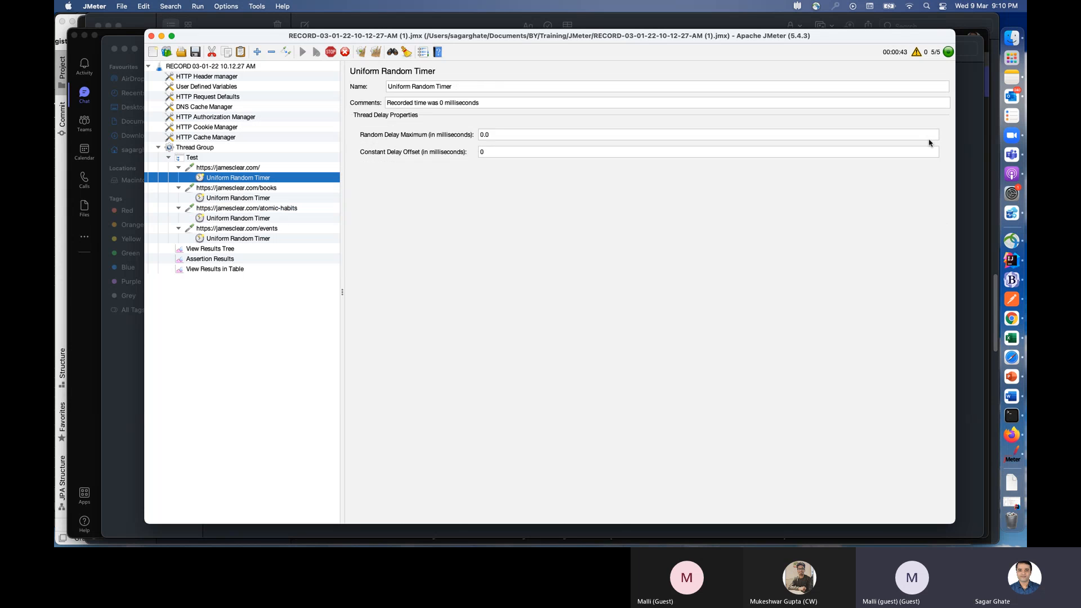
Step: Switch to the Notes app and highlight the heading "How to run JMeter from command line" in the JMeter notes
key(super+Tab)
key(super+Tab)
key(super+Tab)
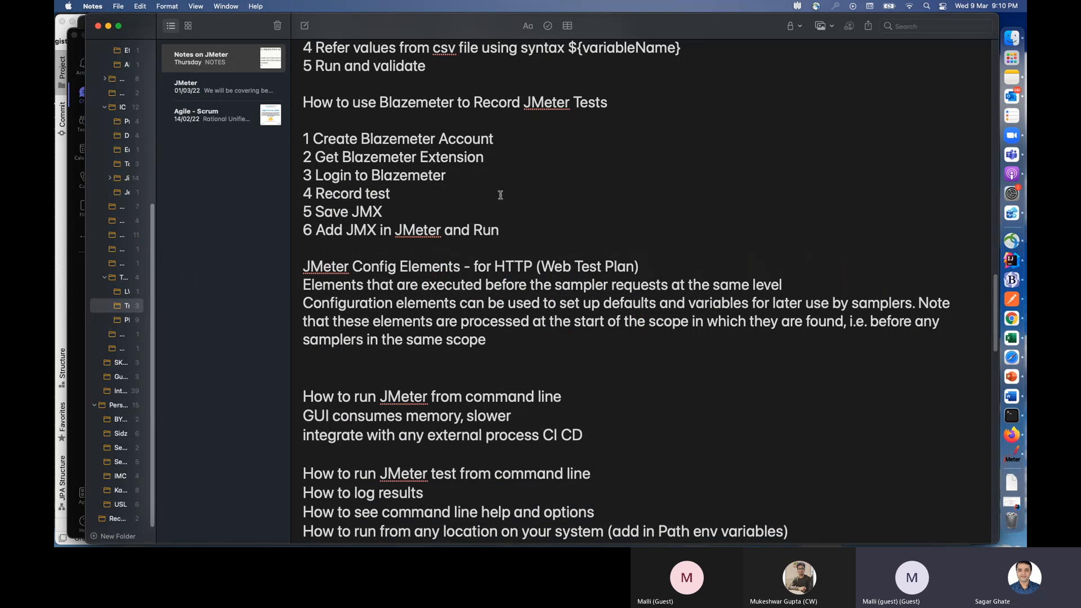
scroll(500, 195, down, 6)
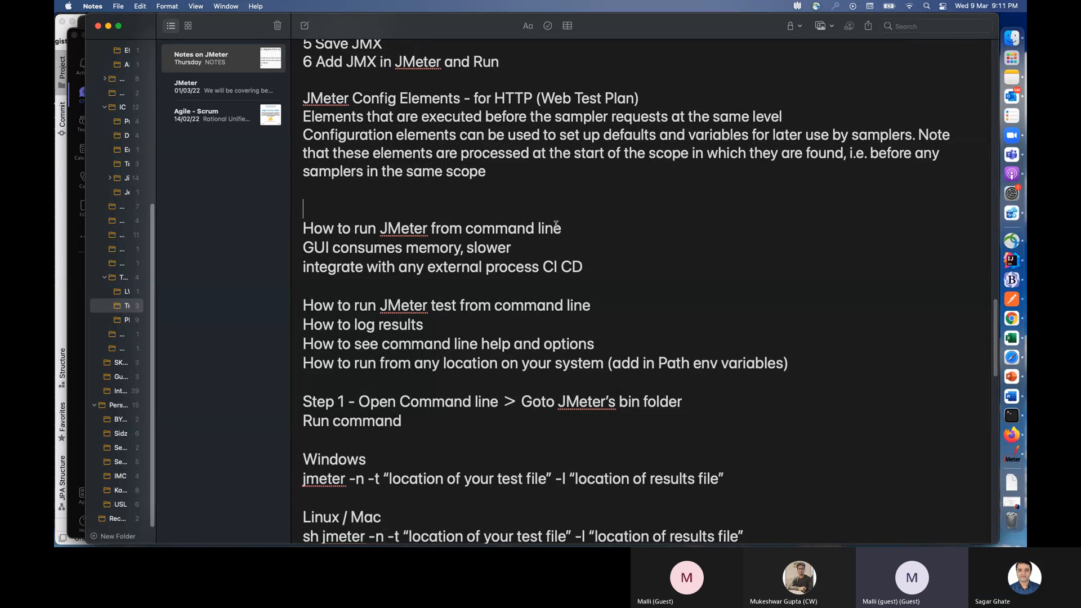
scroll(550, 226, down, 1)
drag(314, 214, 566, 217)
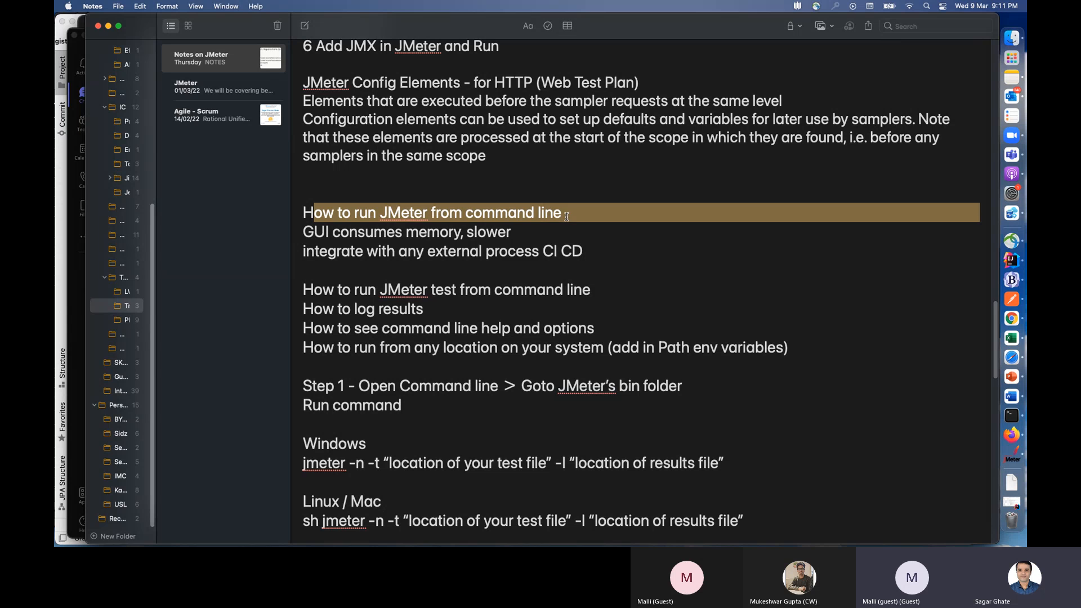
Step: Revisit the test plan in JMeter, return to Notes, and highlight the line "GUI consumes memory, slower"
key(super+Tab)
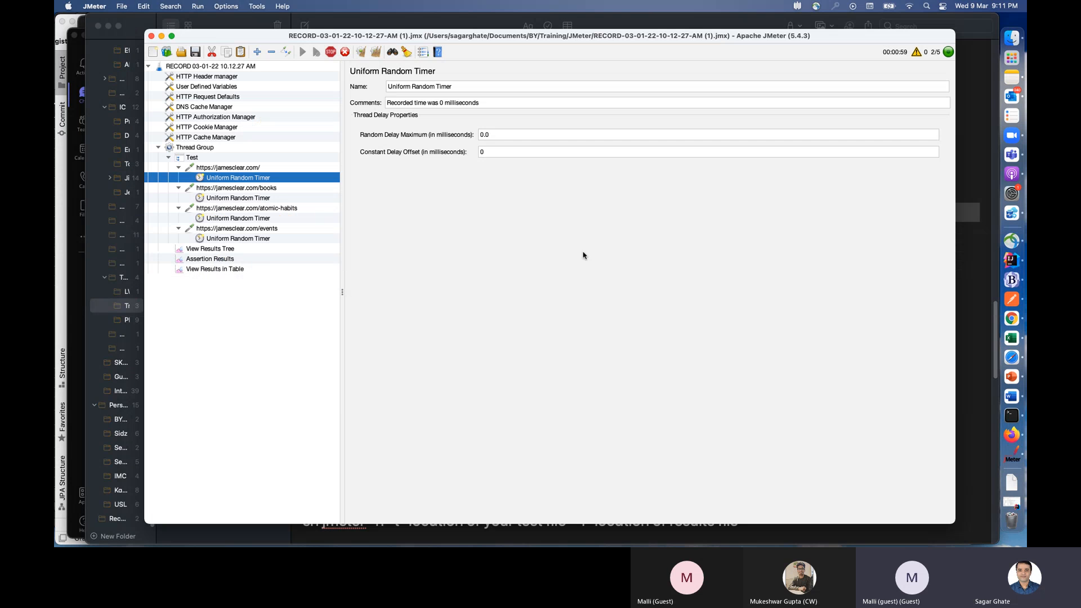
key(super+Tab)
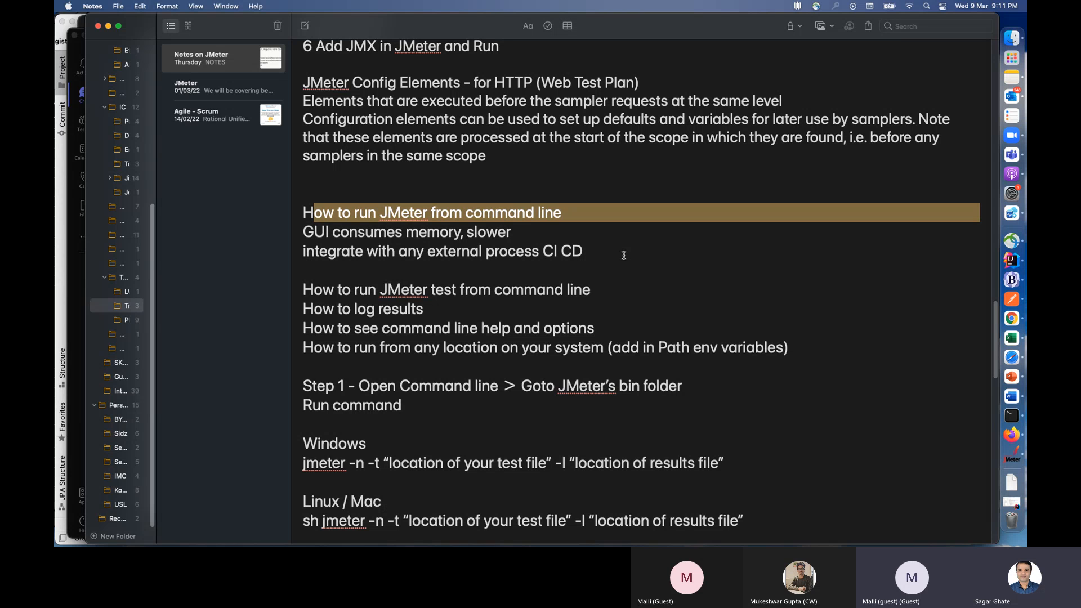
key(super+Tab)
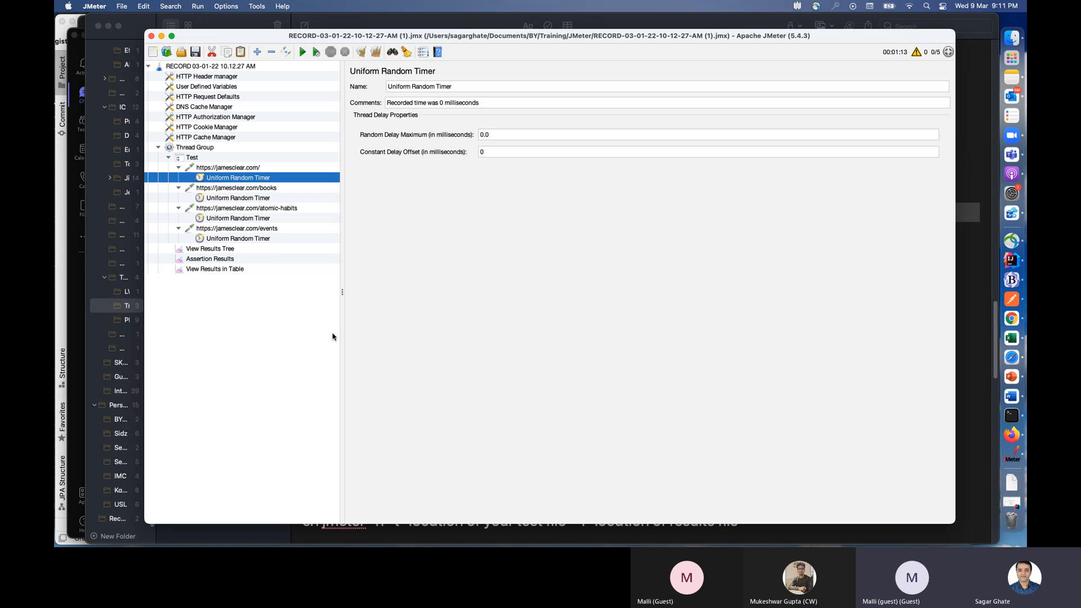
key(super+Tab)
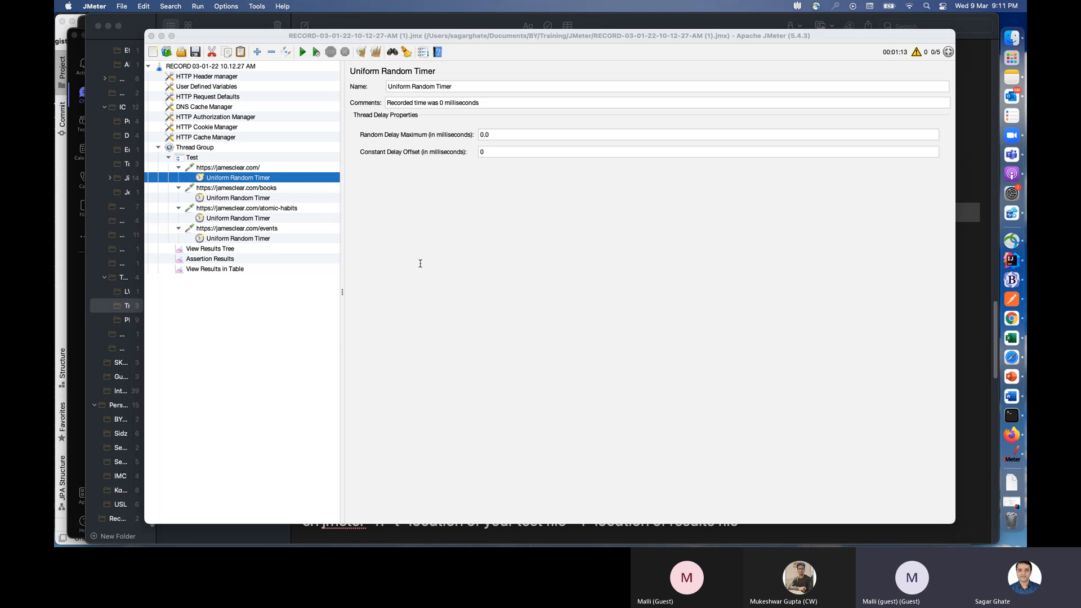
click(618, 266)
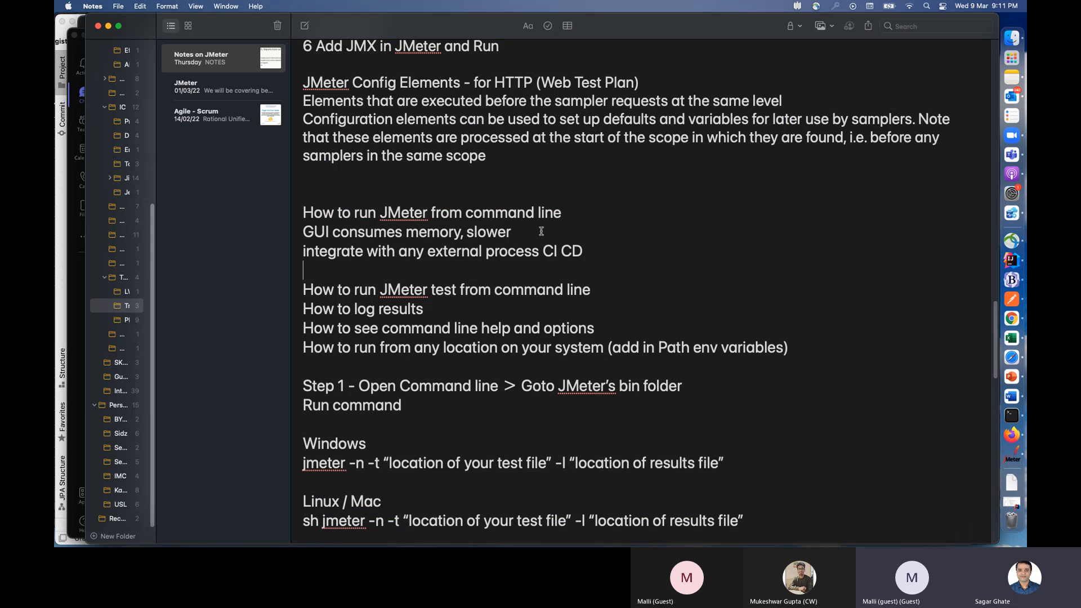
drag(527, 230, 270, 231)
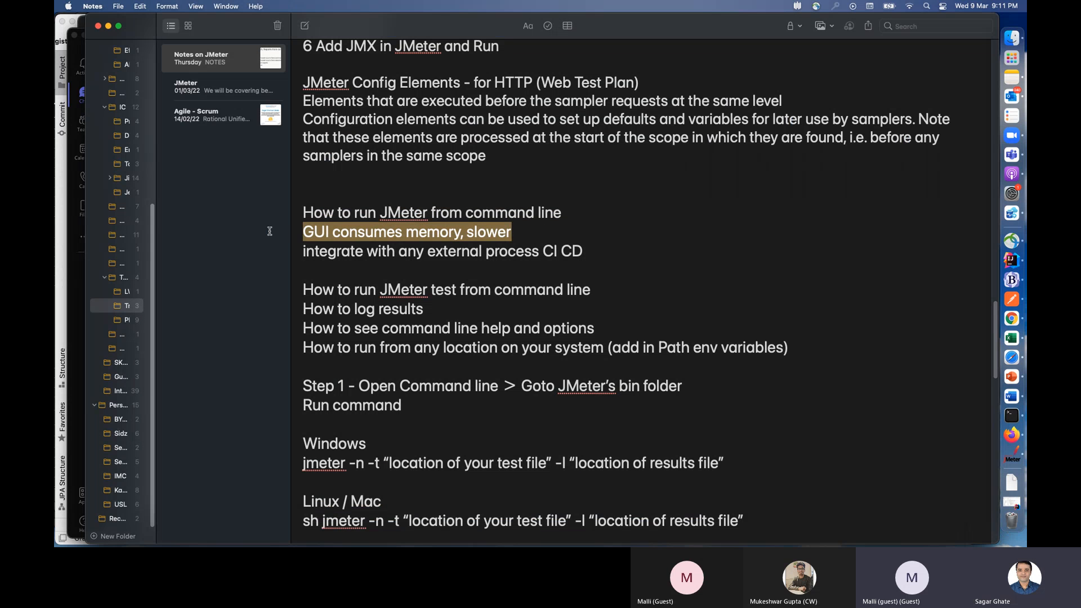
click(599, 249)
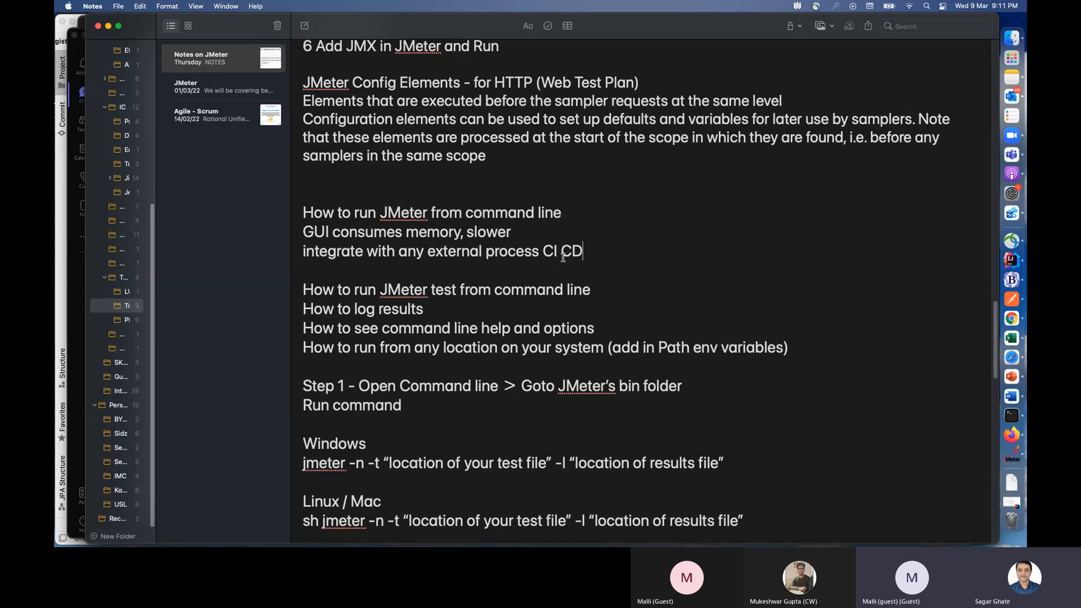
Step: Read the notes on command-line runs, HTML reports and extending JMeter, and highlight "Meter Plugins Manager" in the plugins heading
scroll(399, 245, down, 2)
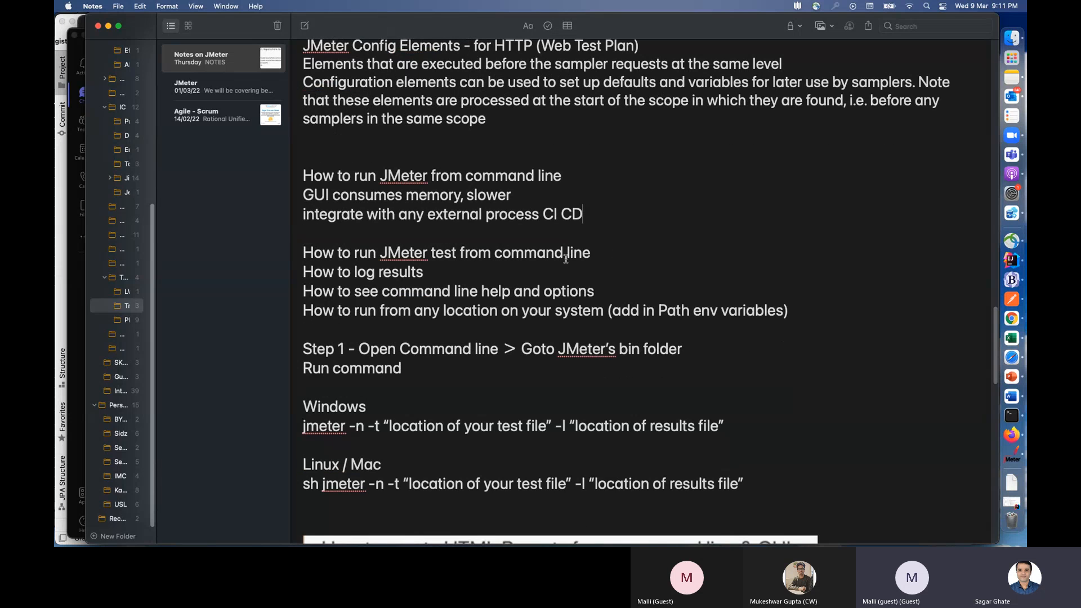
scroll(566, 259, down, 7)
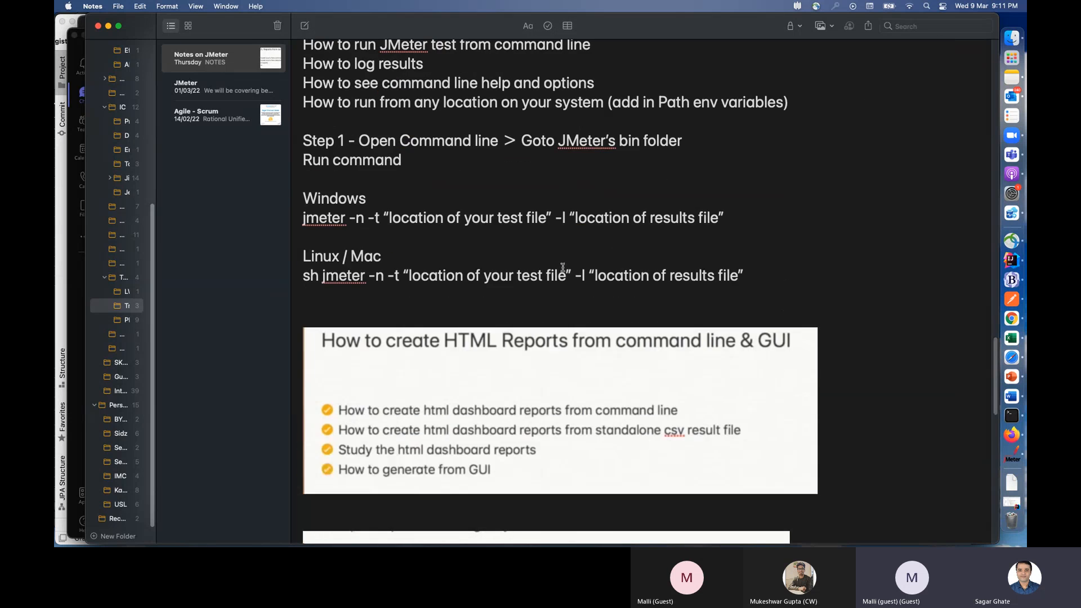
scroll(444, 177, up, 3)
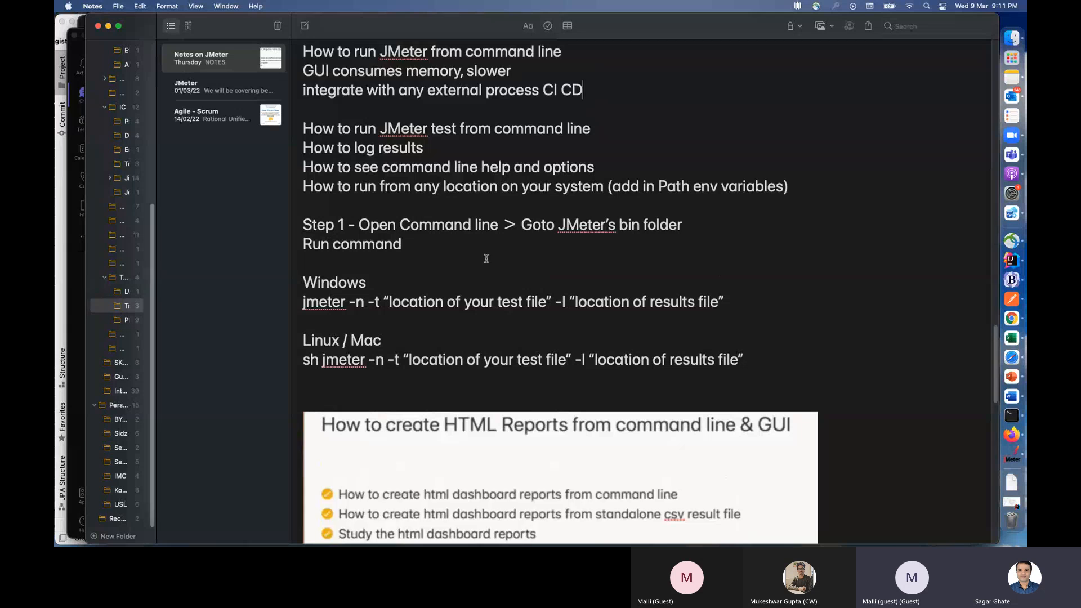
scroll(465, 312, down, 3)
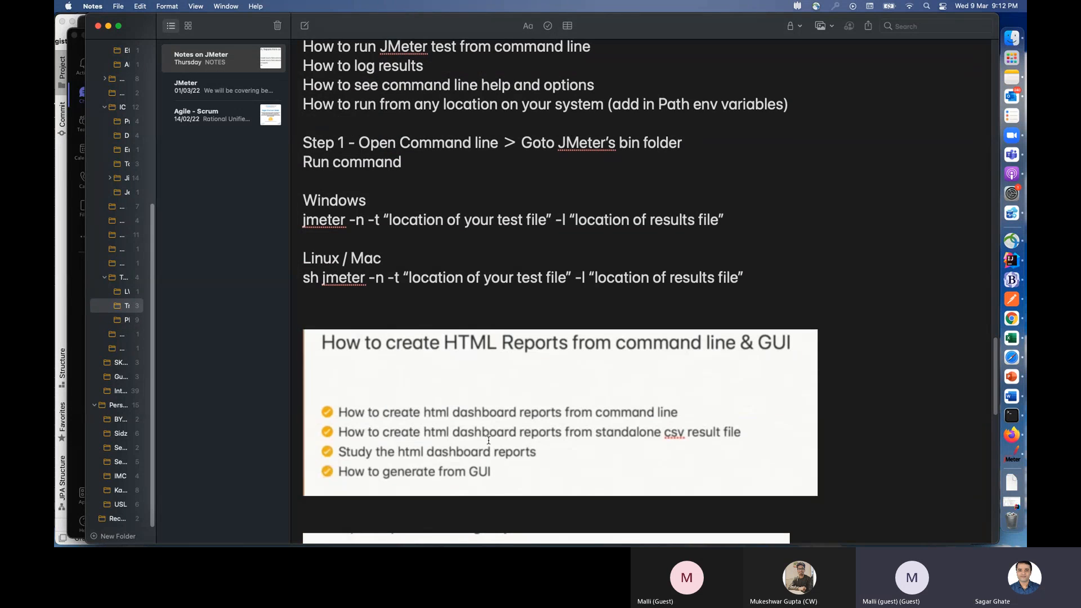
scroll(495, 316, down, 5)
scroll(434, 380, down, 10)
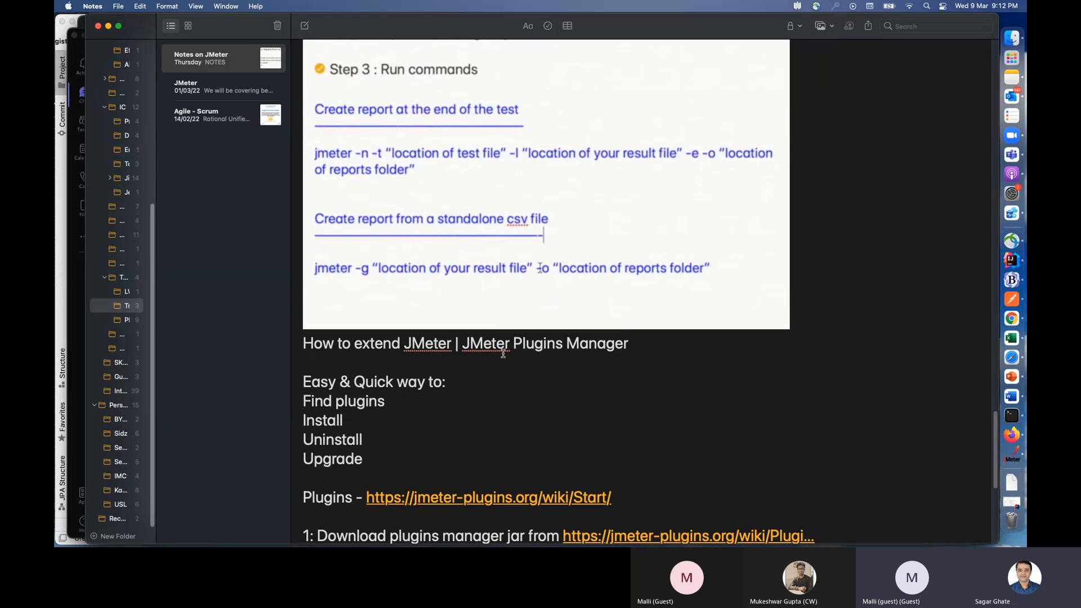
drag(469, 339, 630, 343)
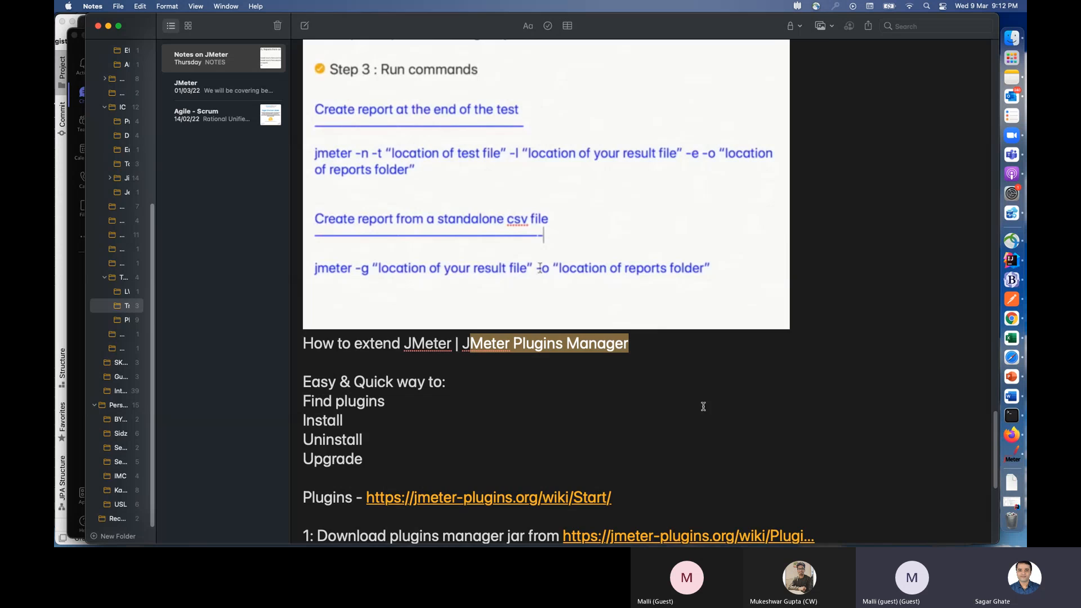
Step: Return to the command-line section of the notes and highlight the log results topic and "see command line help and options"
scroll(713, 392, up, 7)
scroll(638, 370, up, 12)
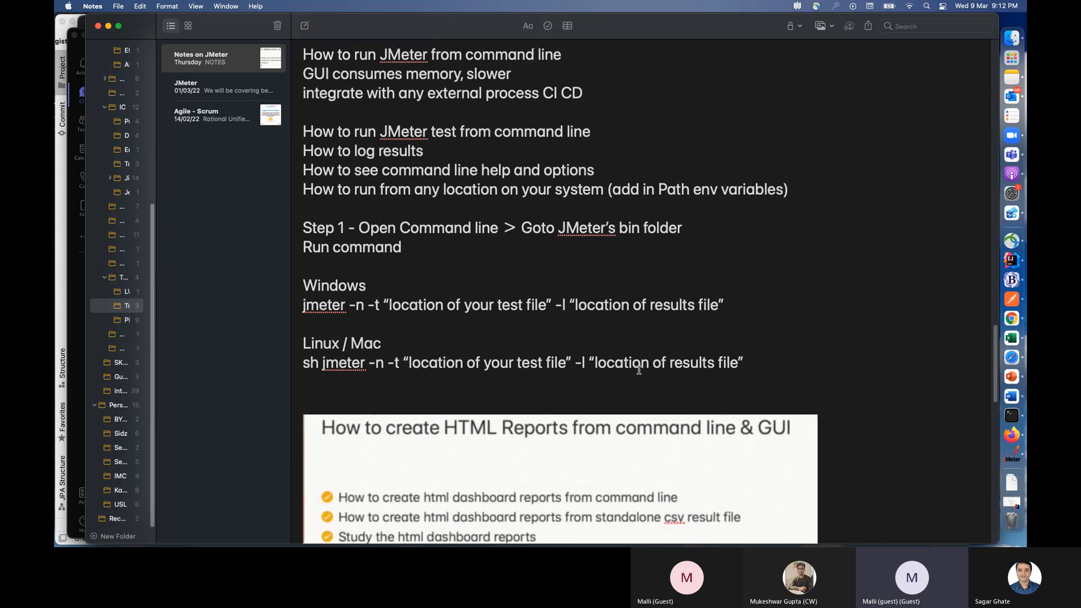
scroll(495, 292, up, 4)
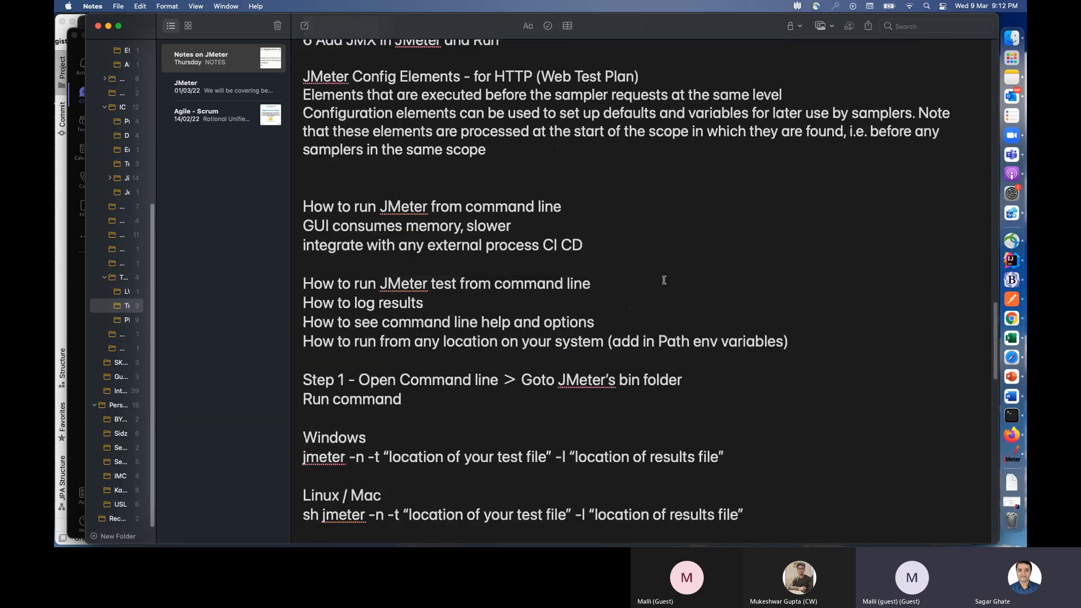
scroll(648, 342, up, 2)
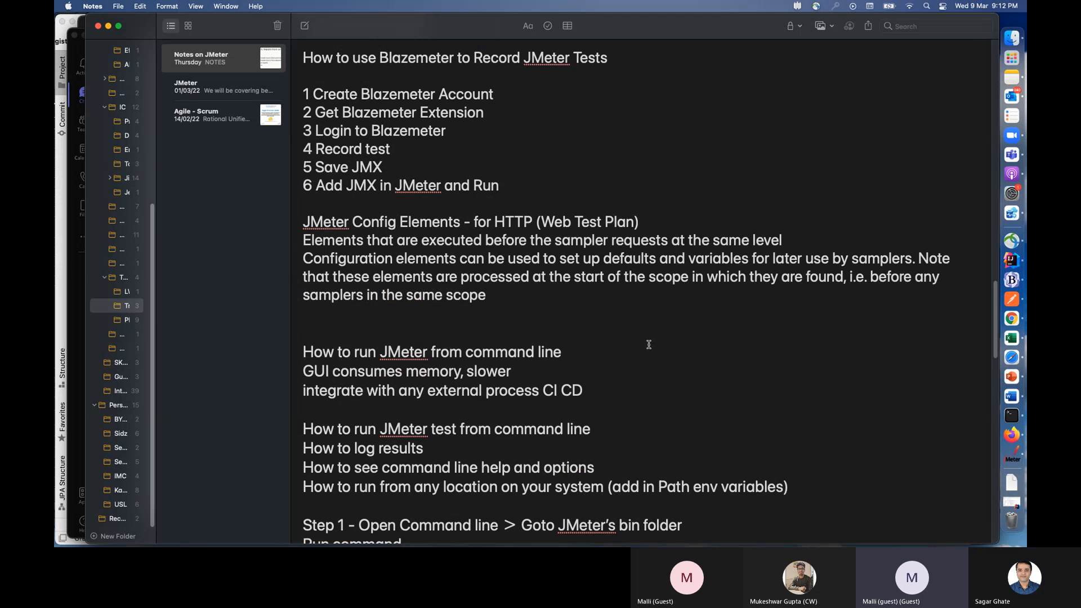
scroll(647, 344, down, 2)
scroll(636, 335, down, 2)
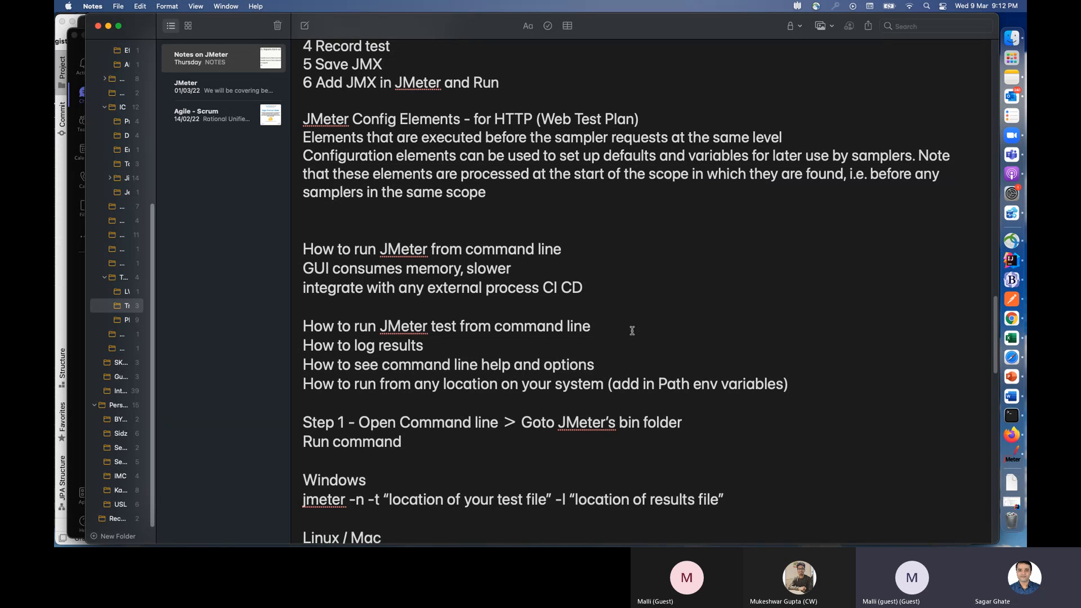
scroll(632, 329, down, 1)
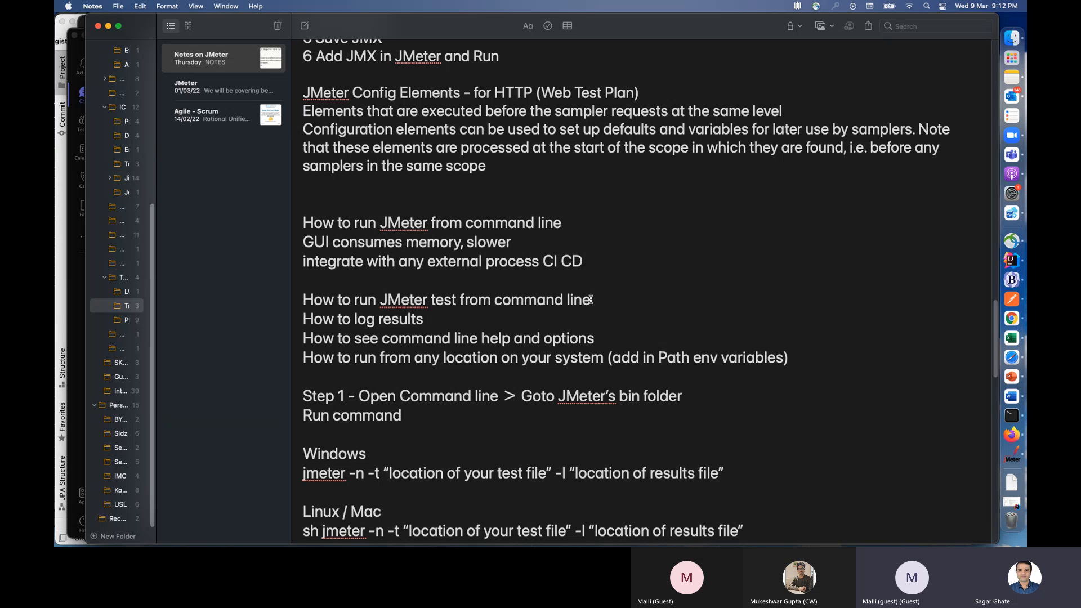
drag(596, 299, 360, 320)
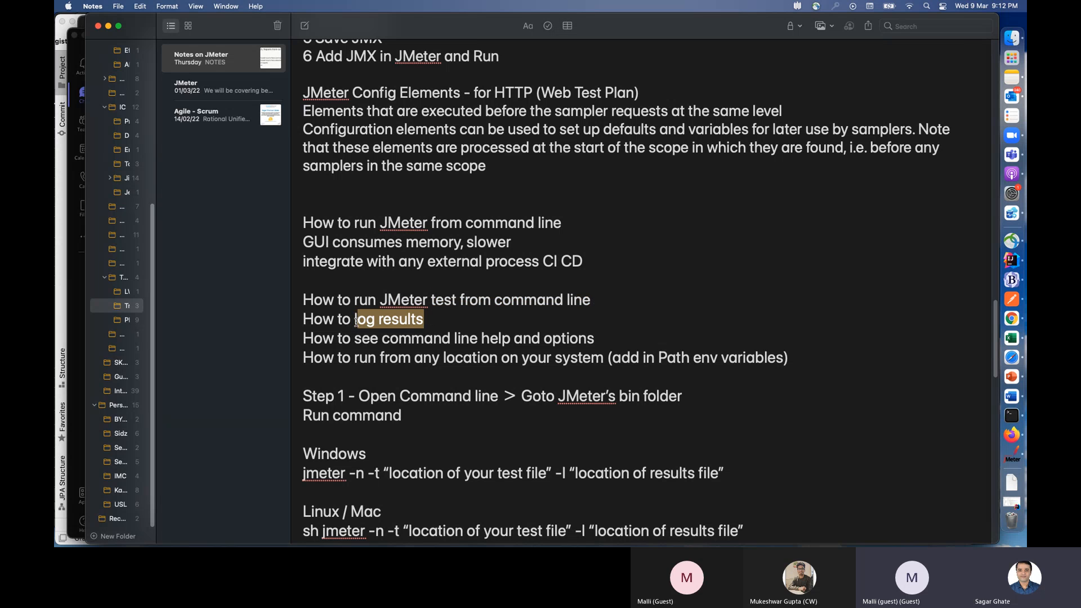
drag(616, 336, 357, 337)
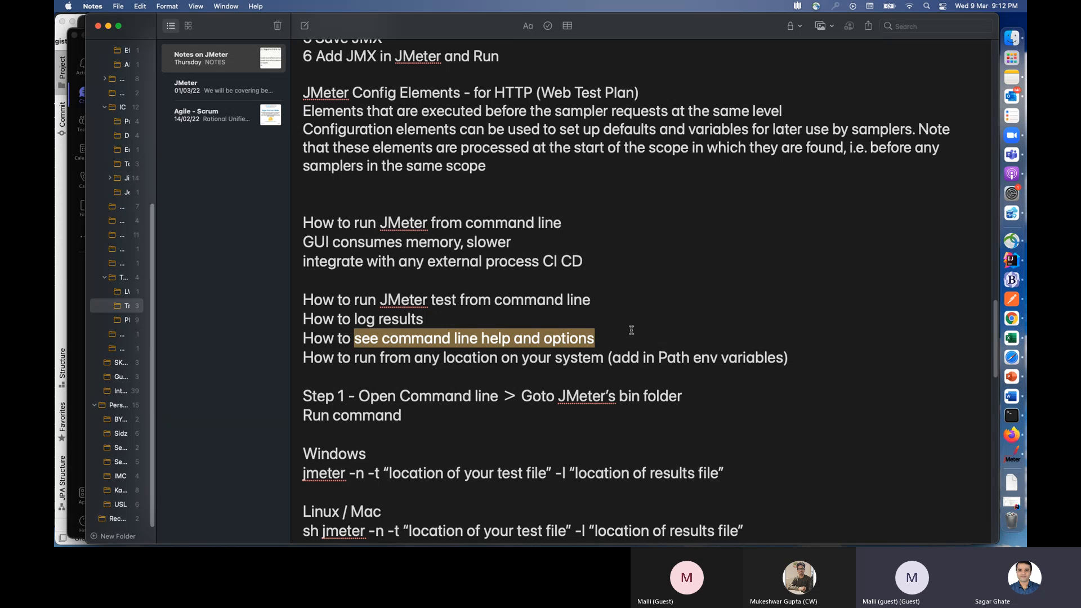
Step: Switch to the Terminal window running jmeter.sh, move it over the notes, and enlarge it to 133×38
scroll(573, 360, down, 1)
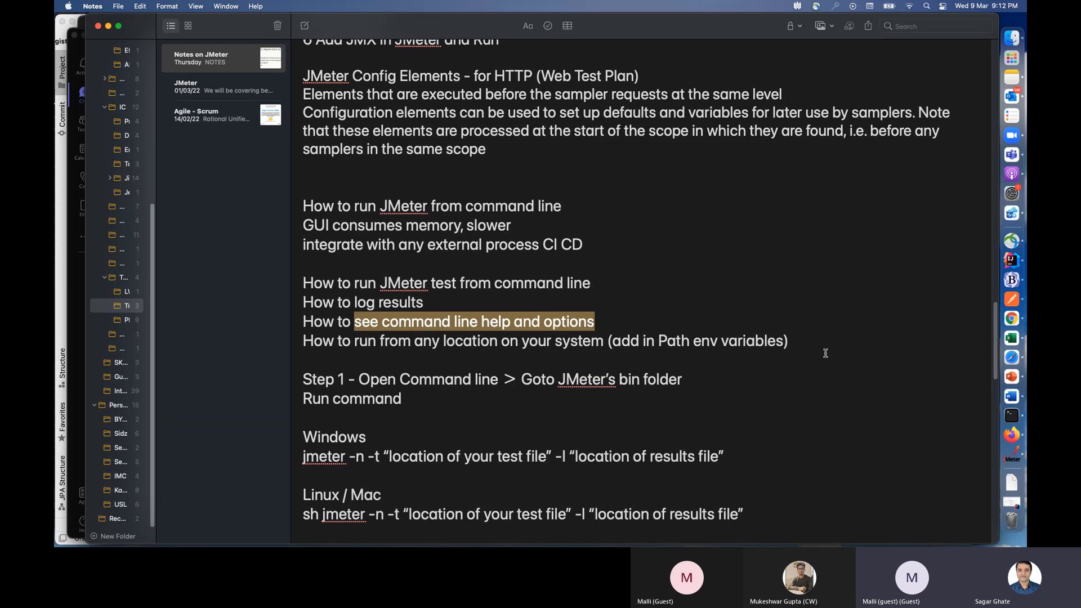
scroll(826, 353, down, 1)
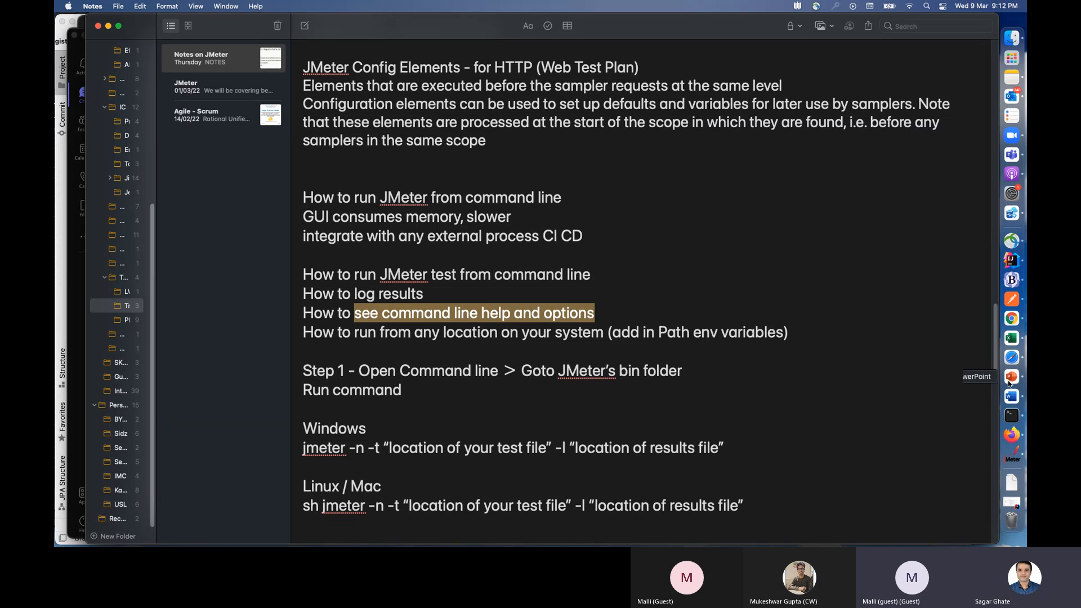
click(1012, 416)
drag(630, 212, 510, 145)
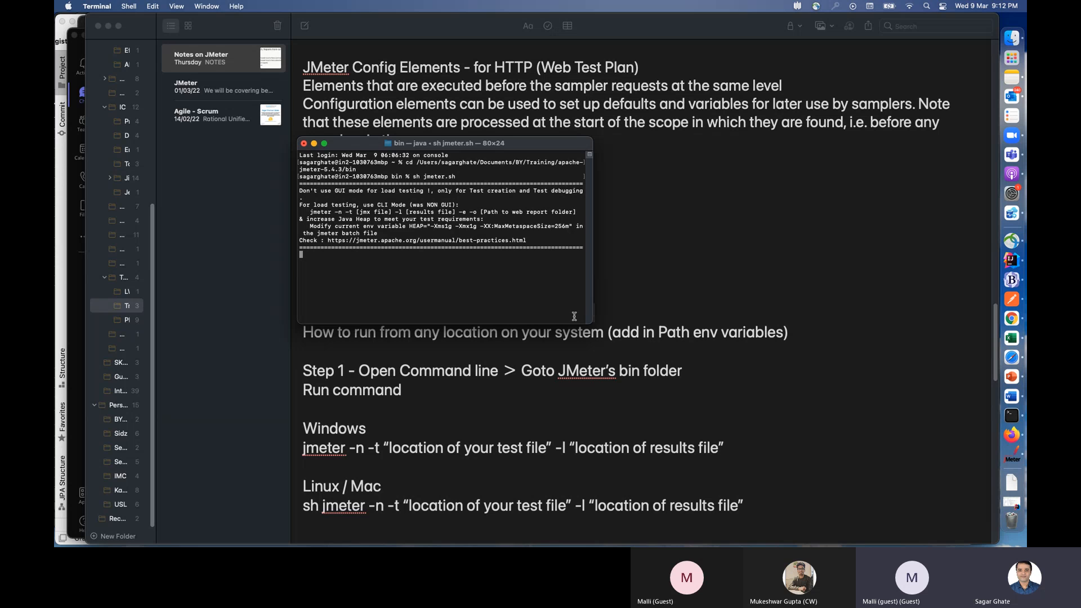
drag(593, 325, 779, 421)
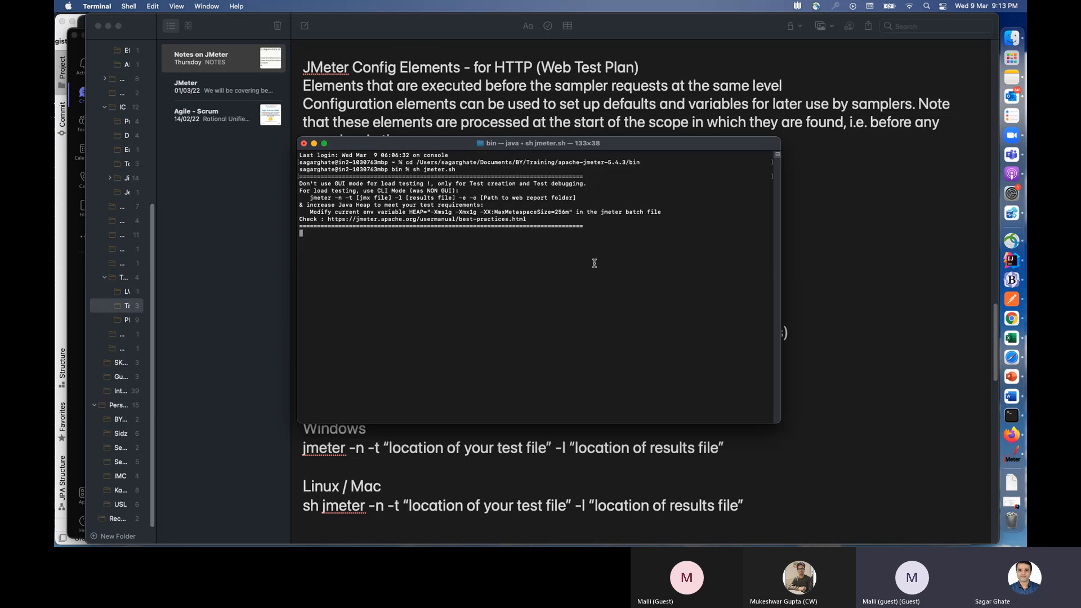
Step: Review the Windows and Linux / Mac run commands in Notes, and return to Terminal after a glance at JMeter
click(841, 256)
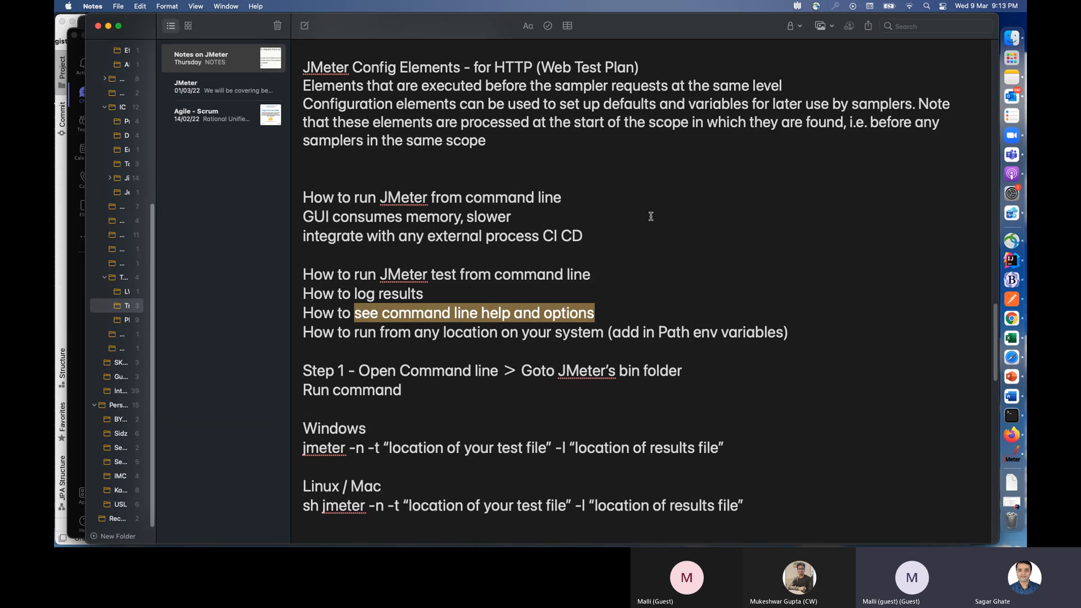
scroll(732, 235, down, 2)
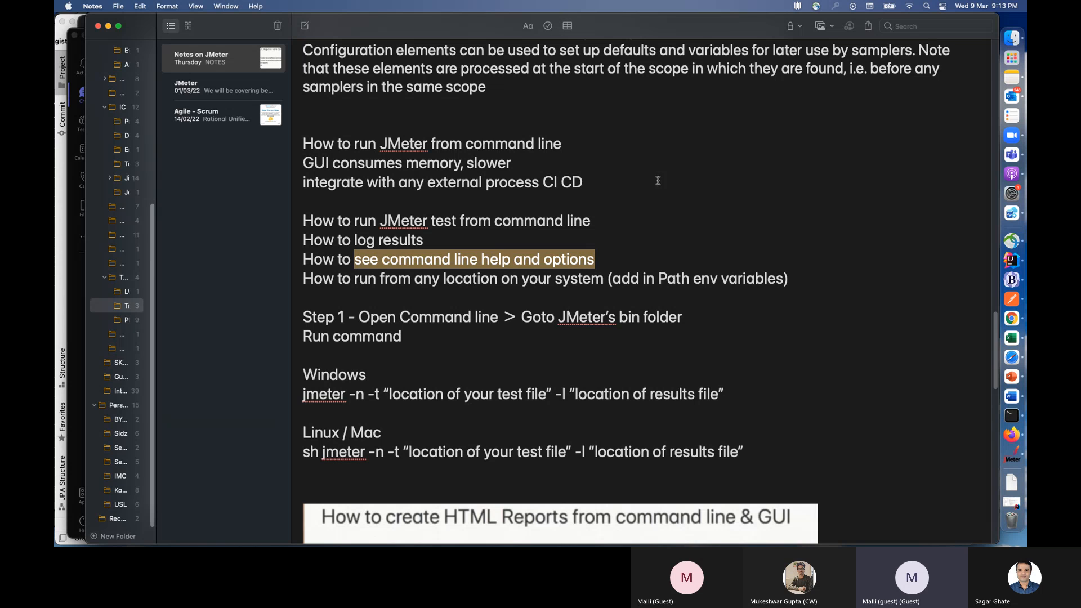
scroll(799, 356, down, 1)
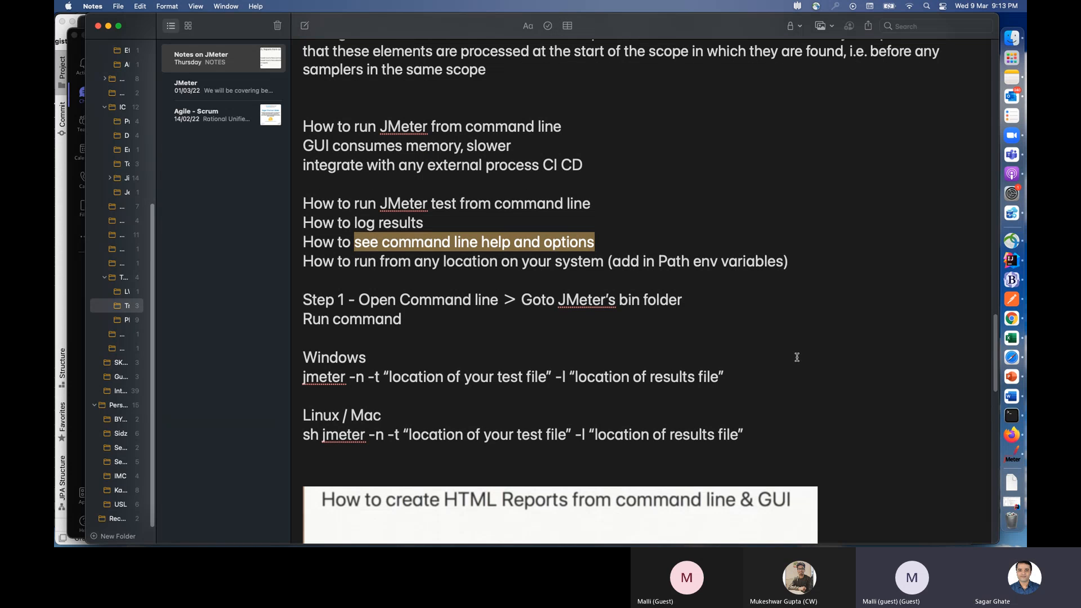
scroll(752, 296, down, 1)
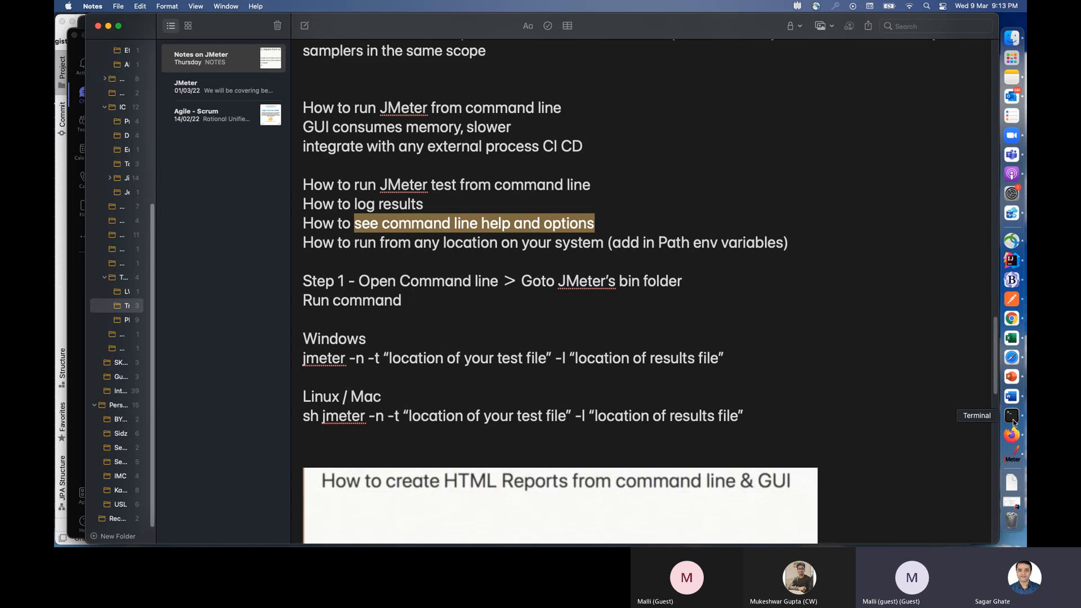
click(1016, 453)
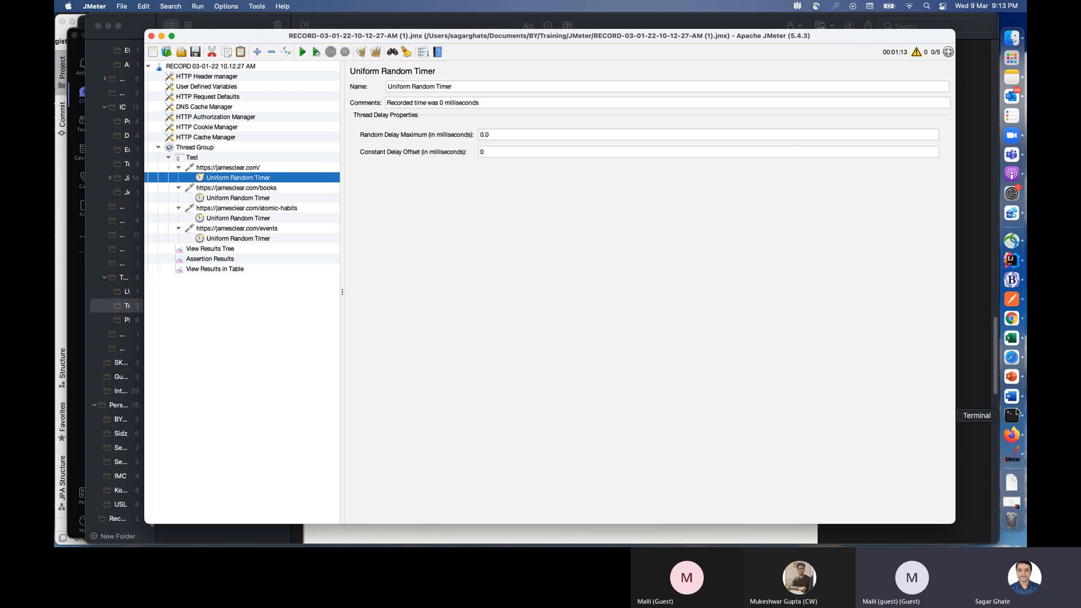
click(1012, 416)
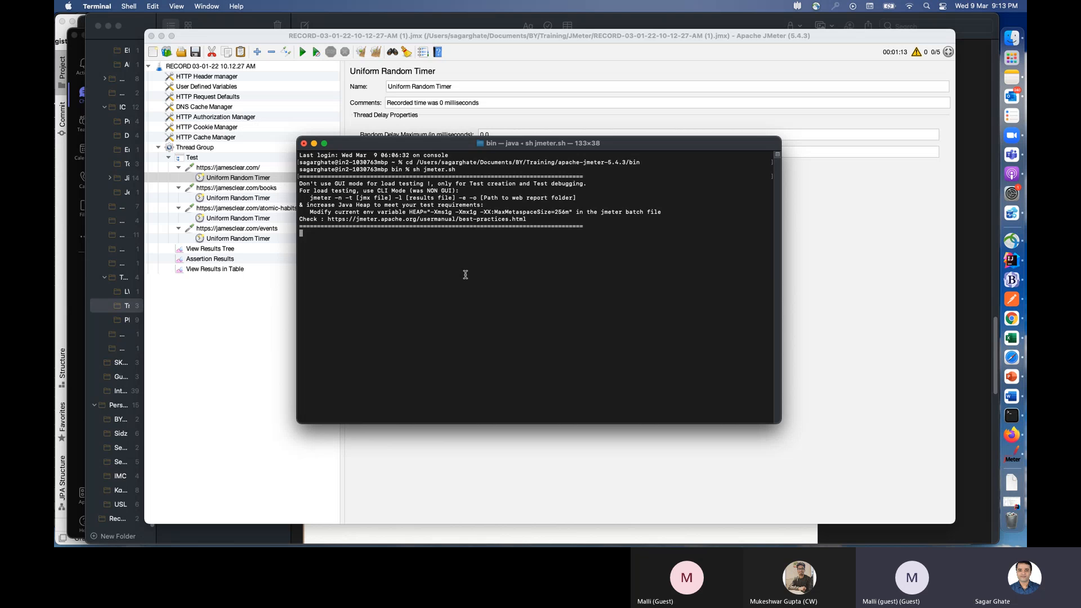
key(Up)
key(Up)
key(BackSpace)
key(BackSpace)
key(BackSpace)
key(BackSpace)
key(BackSpace)
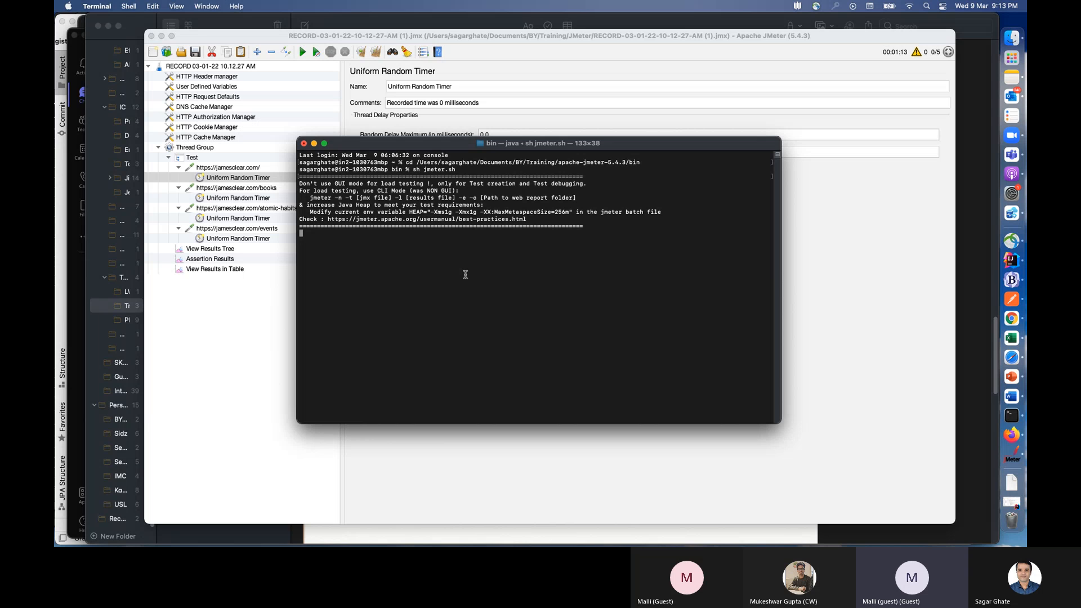
click(303, 144)
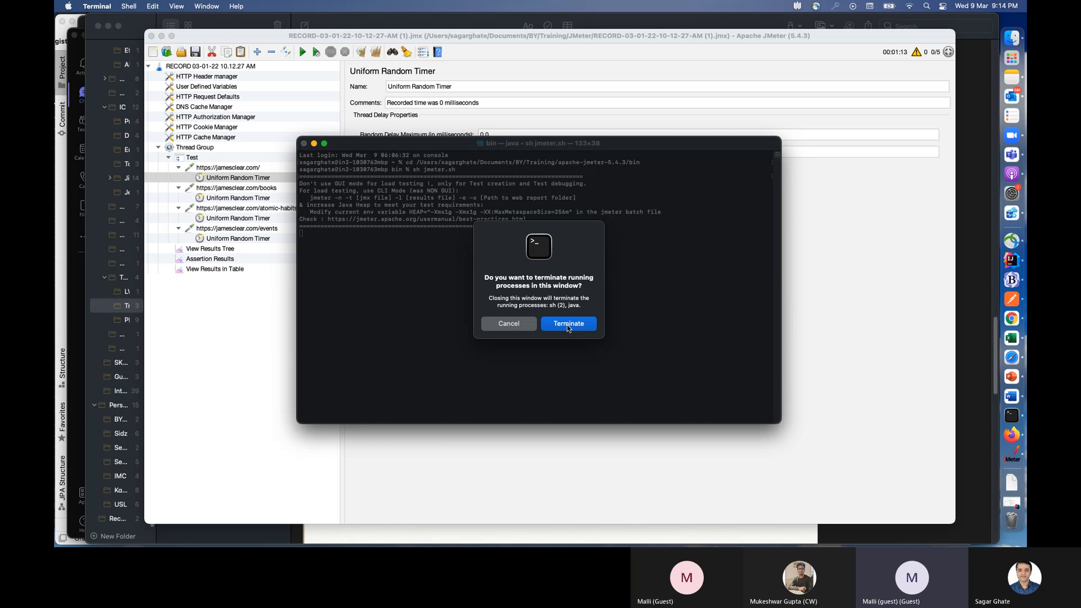
click(509, 324)
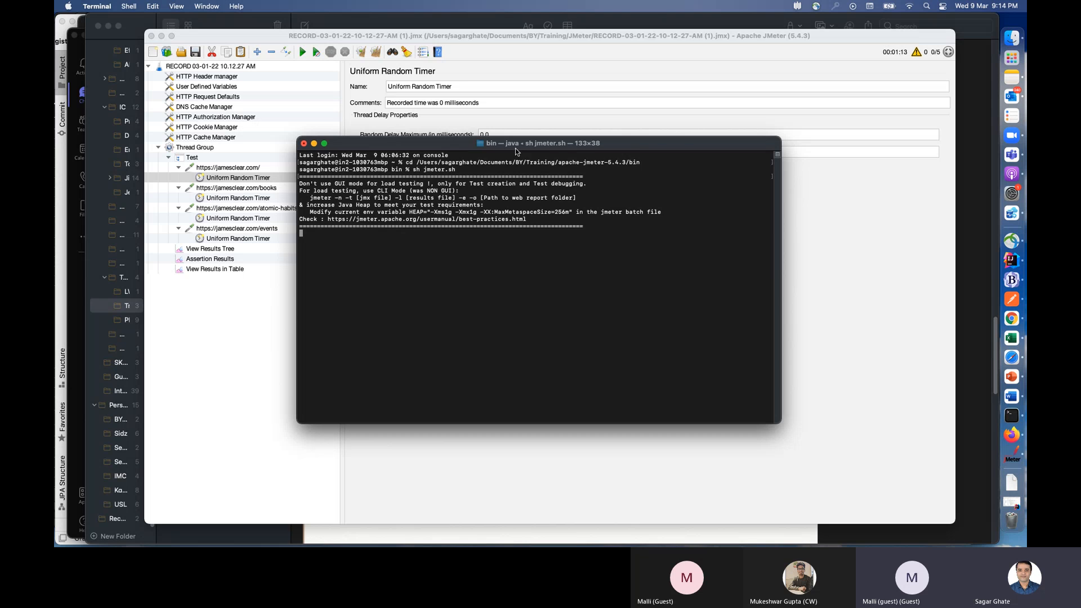
Step: Open a second Terminal window over the first one and try running jmeter from the home directory
key(super+n)
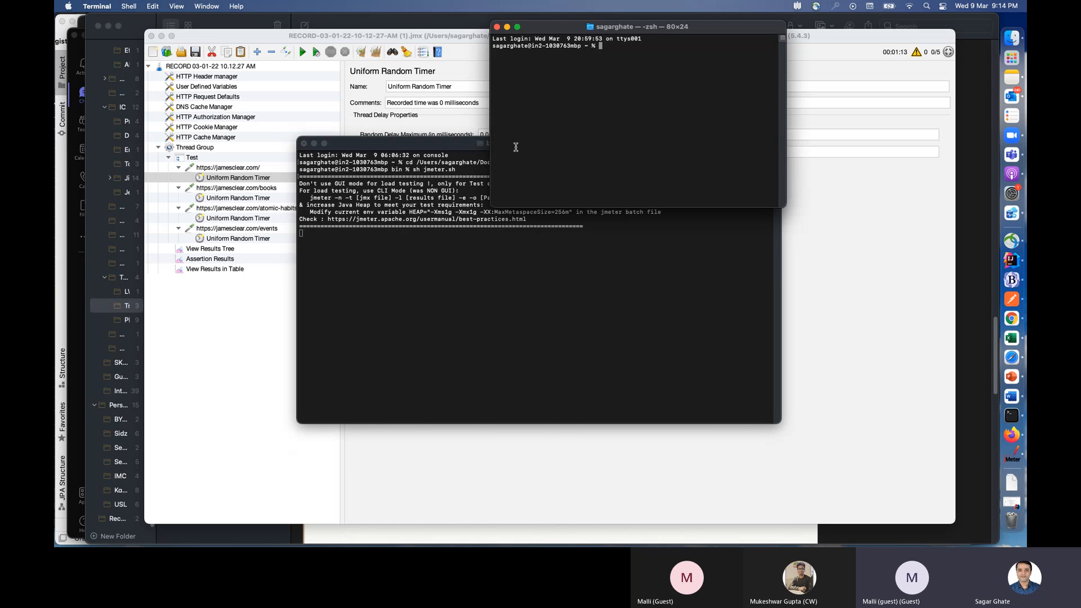
drag(650, 31, 540, 245)
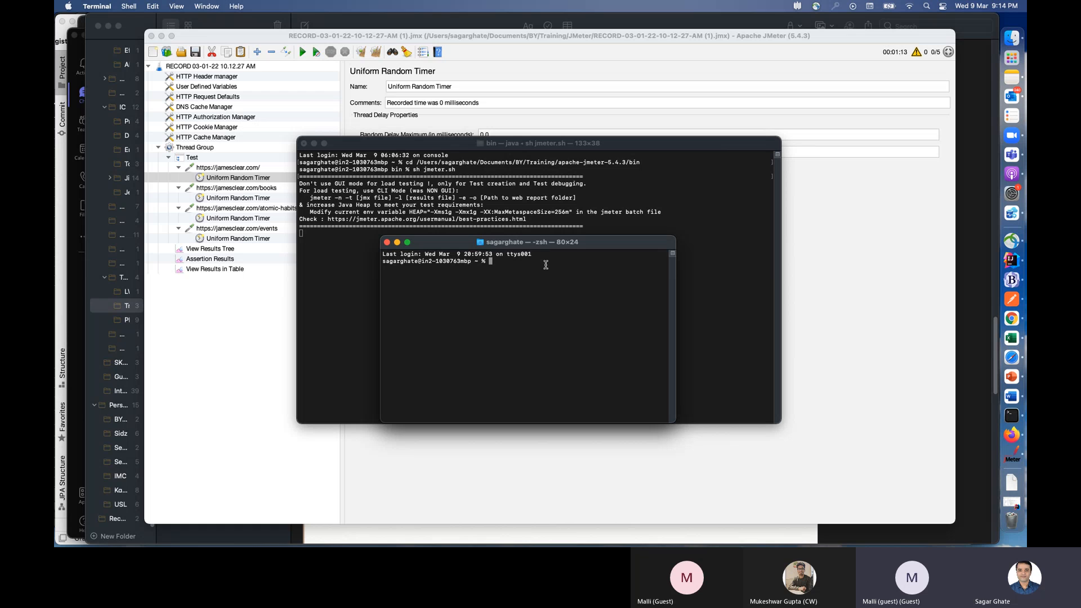
text(j,)
key(BackSpace)
key(BackSpace)
text(jmeter)
key(Return)
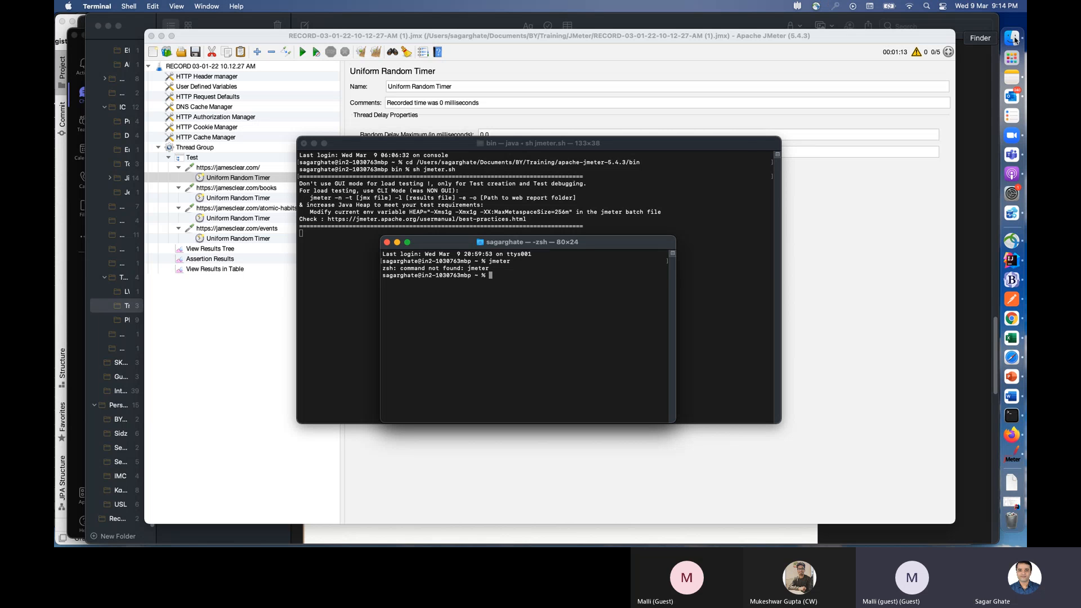
Step: Minimise the Terminal window running jmeter.sh, and in Finder look inside apache-jmeter-5.4.3's bin folder before returning to its parent folder
click(314, 143)
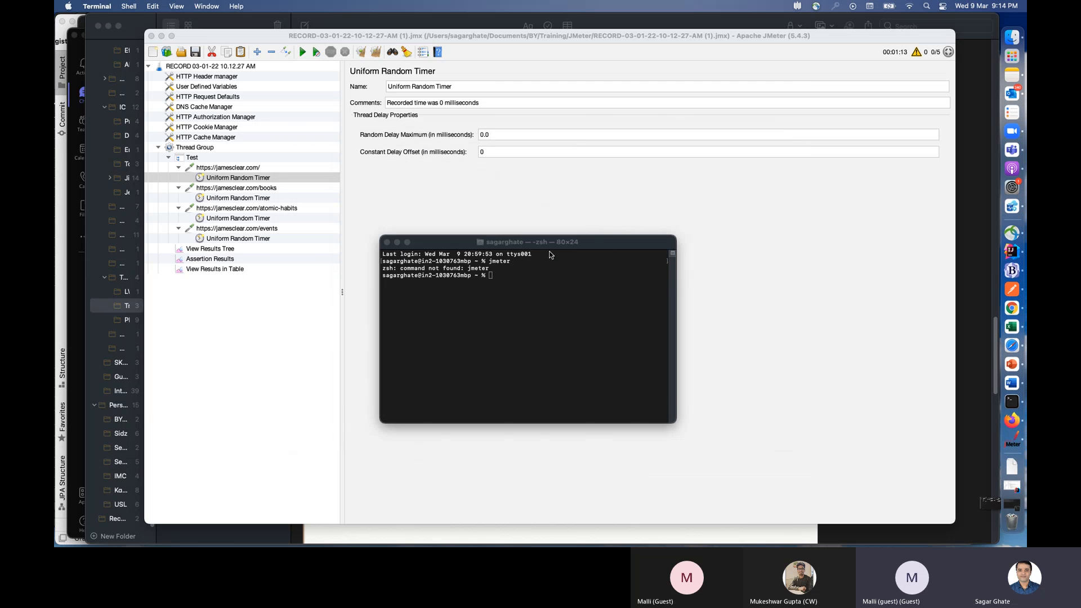
click(1016, 39)
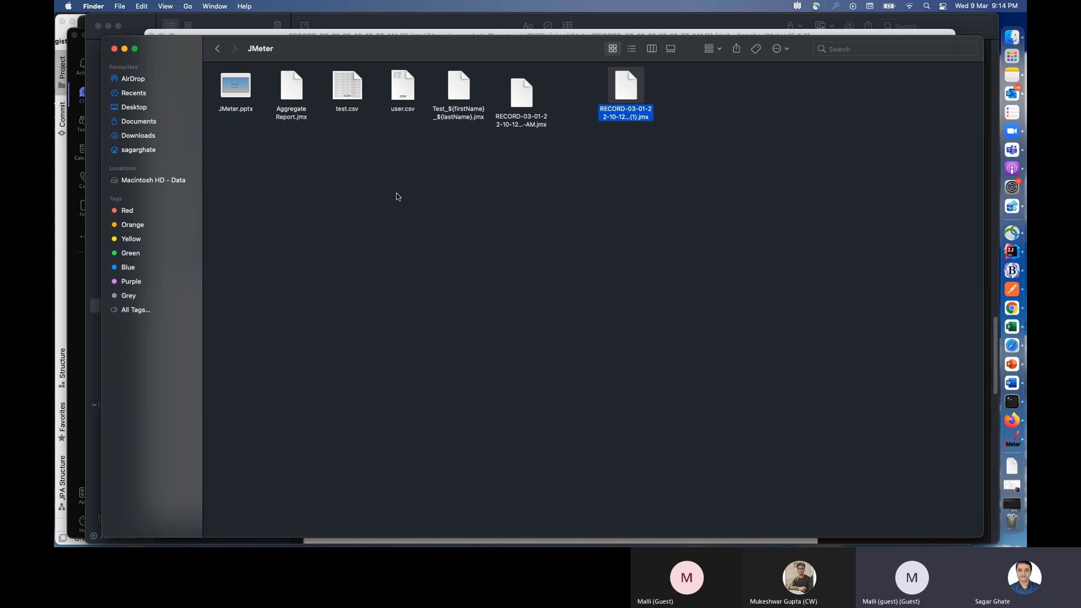
click(217, 49)
double_click(288, 84)
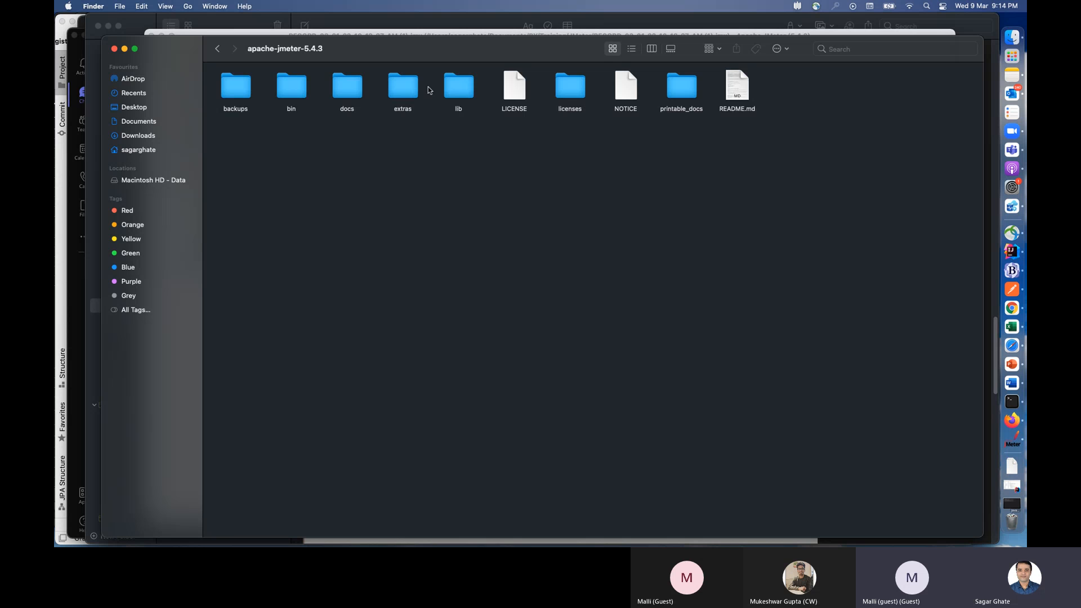
double_click(304, 89)
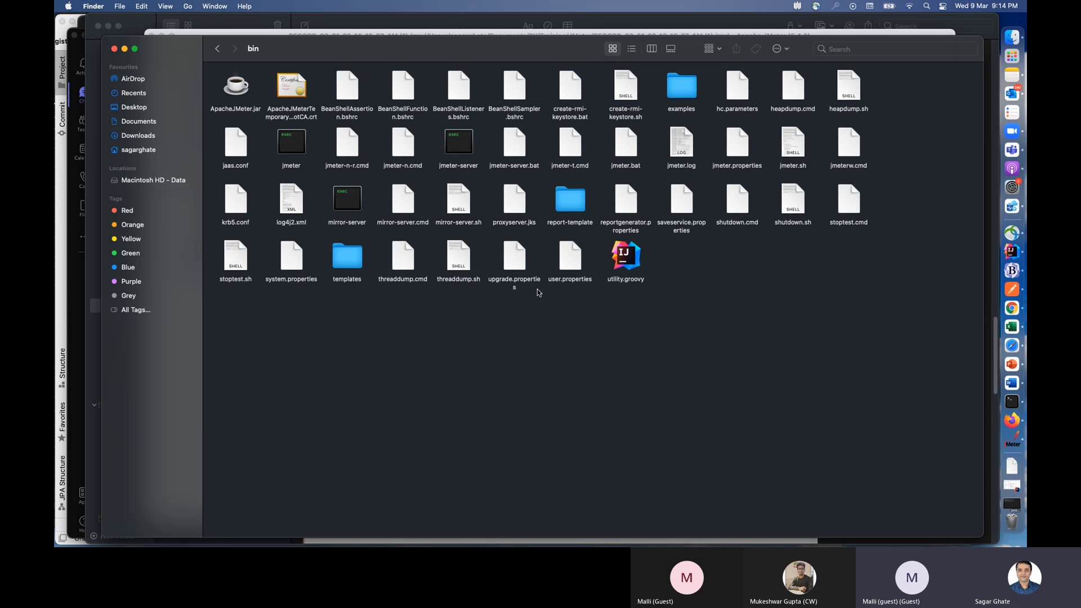
click(217, 49)
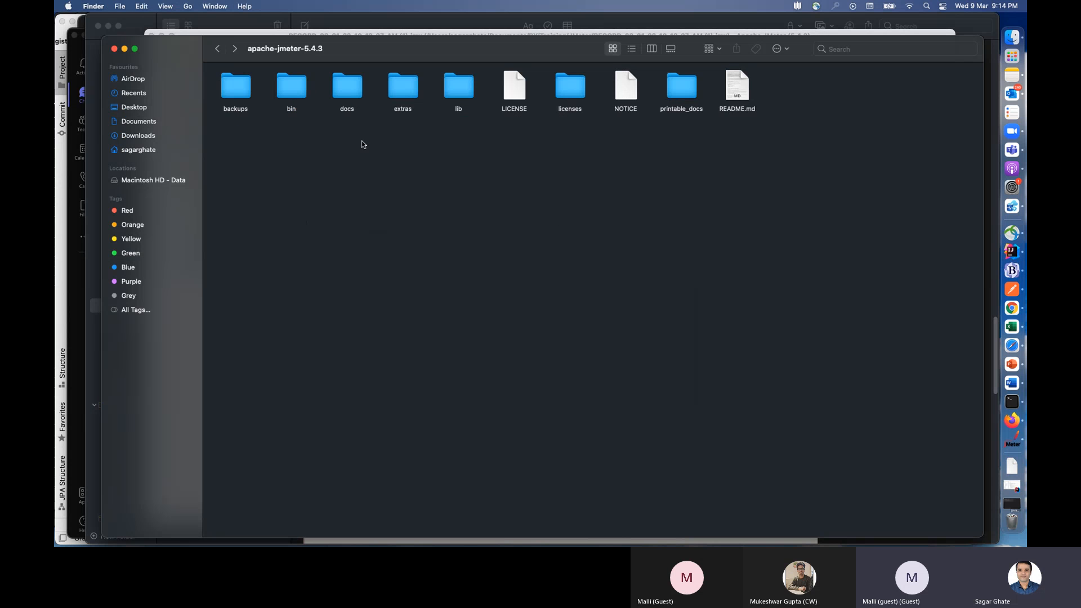
Step: Switch to the new Terminal window and change its working directory to the bin folder of apache-jmeter-5.4.3
key(super+Tab)
text(cd)
drag(298, 94, 556, 290)
key(Return)
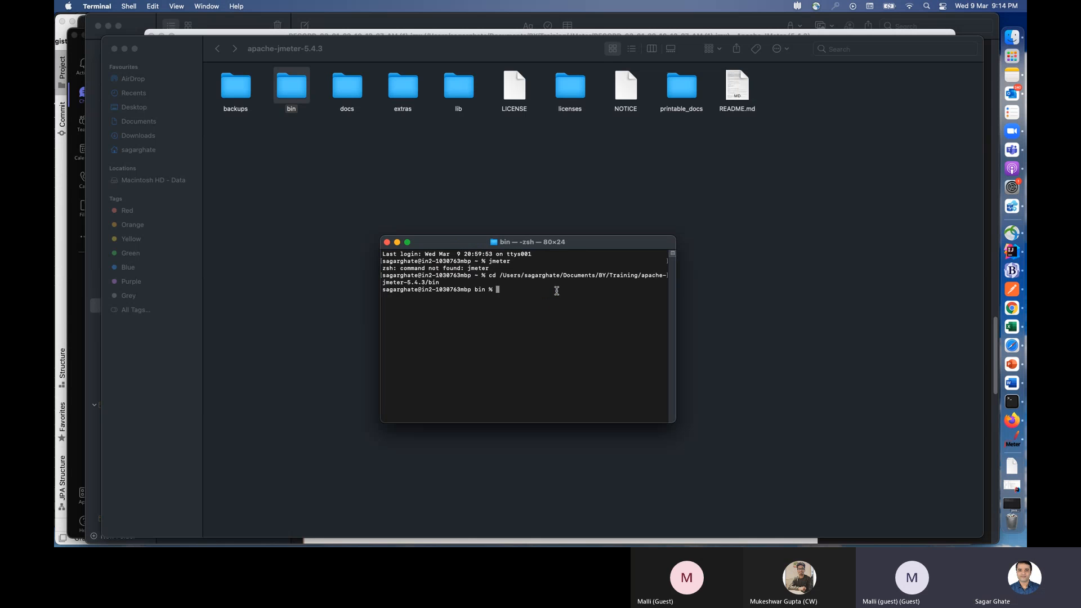
Step: Try running jmeter and jmeter.sh directly from JMeter's bin folder
text(jmeter)
key(Return)
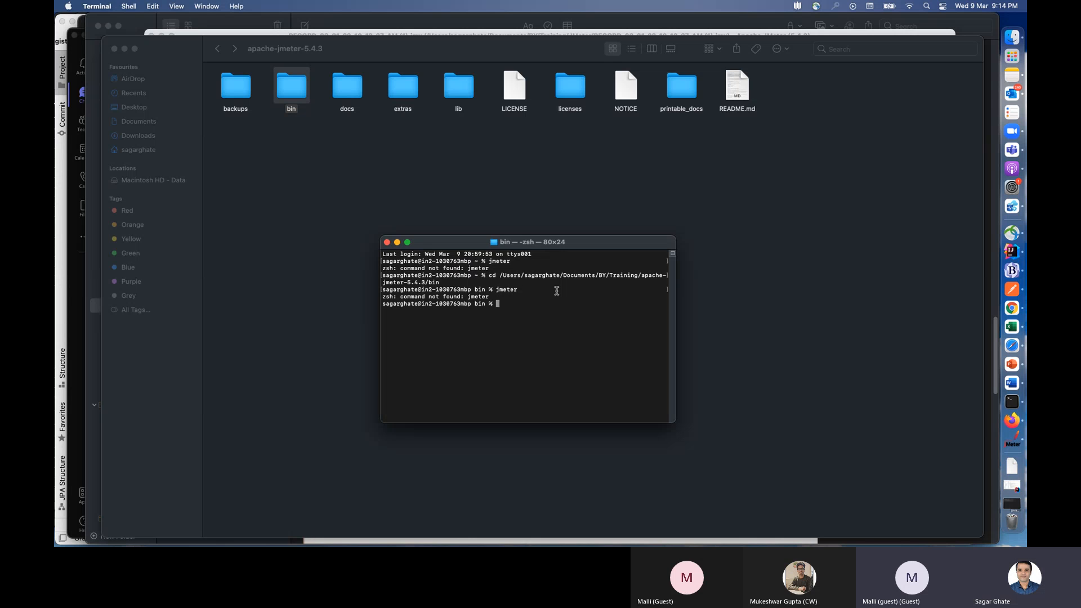
text(jmeter.sh)
key(Return)
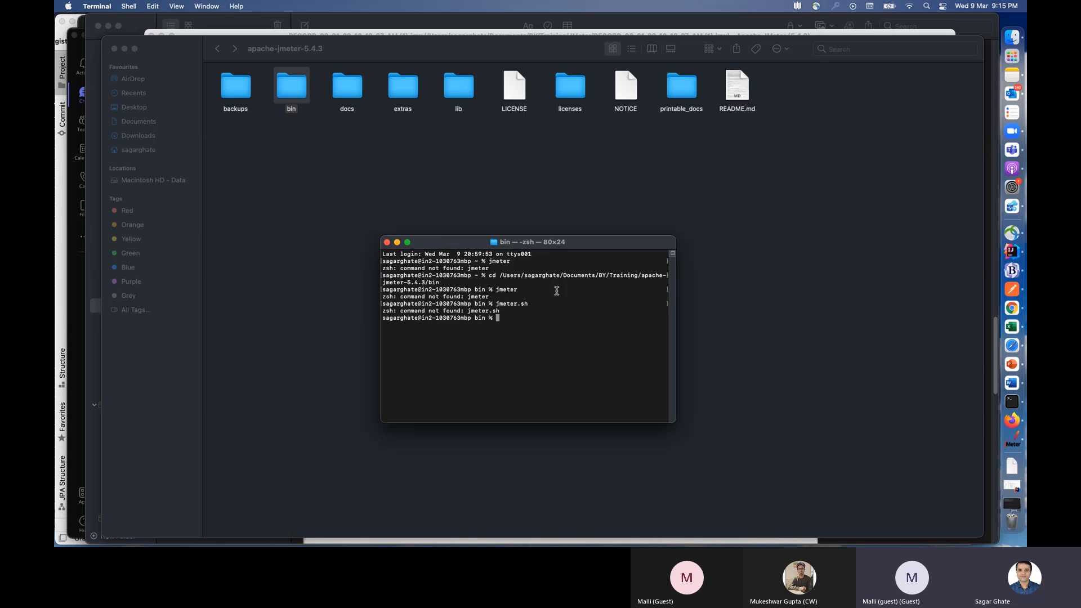
Step: Switch to Notes and compare the Windows and Linux / Mac commands for running a JMeter test
key(super+Tab)
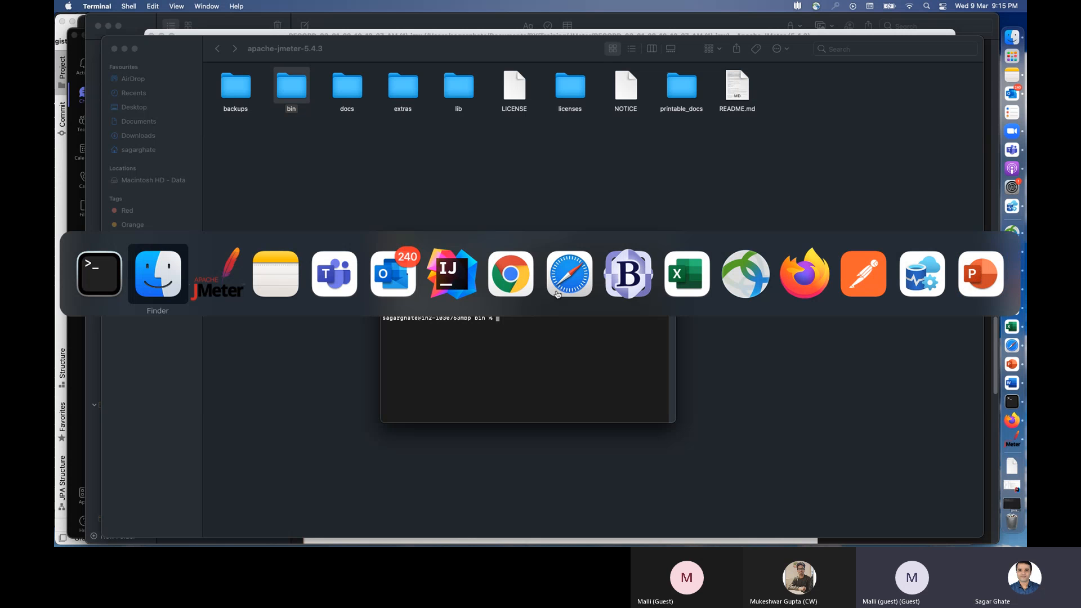
key(super+Tab)
key(super+Tab)
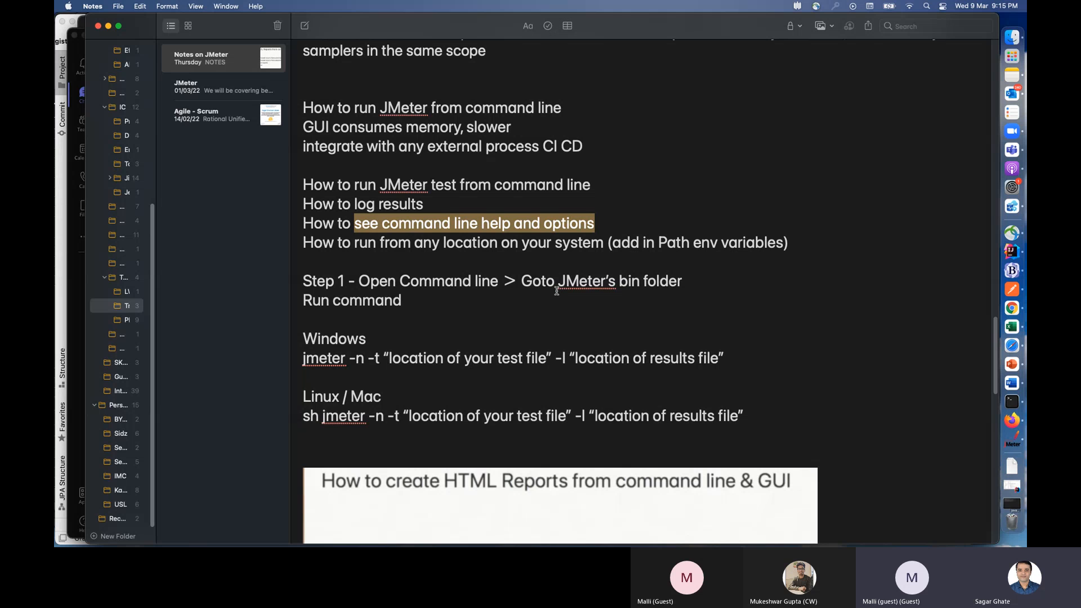
scroll(487, 310, down, 1)
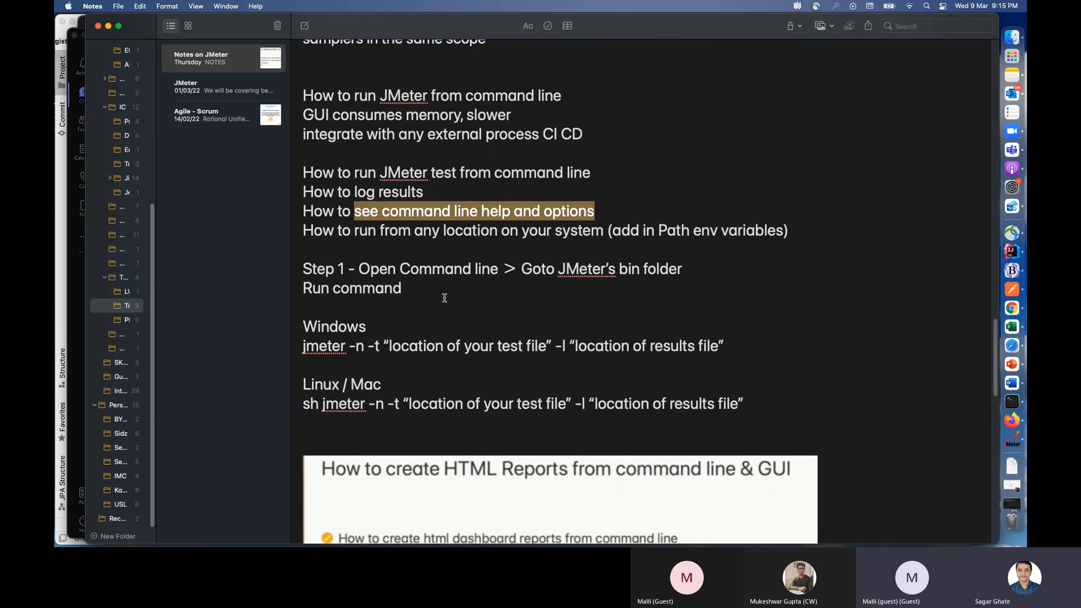
scroll(444, 298, down, 1)
scroll(452, 349, down, 1)
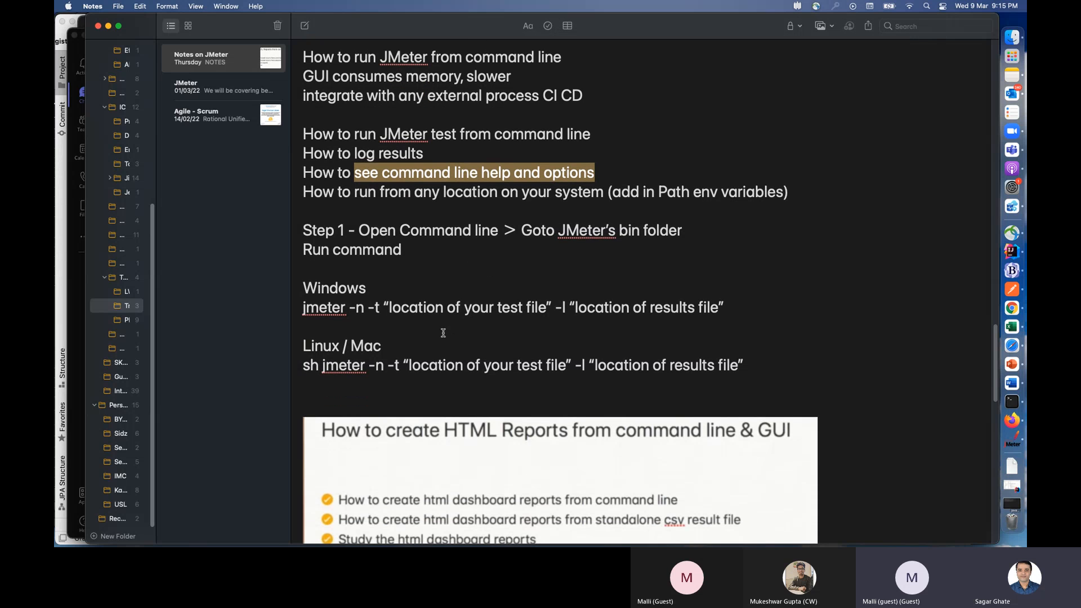
scroll(345, 294, down, 1)
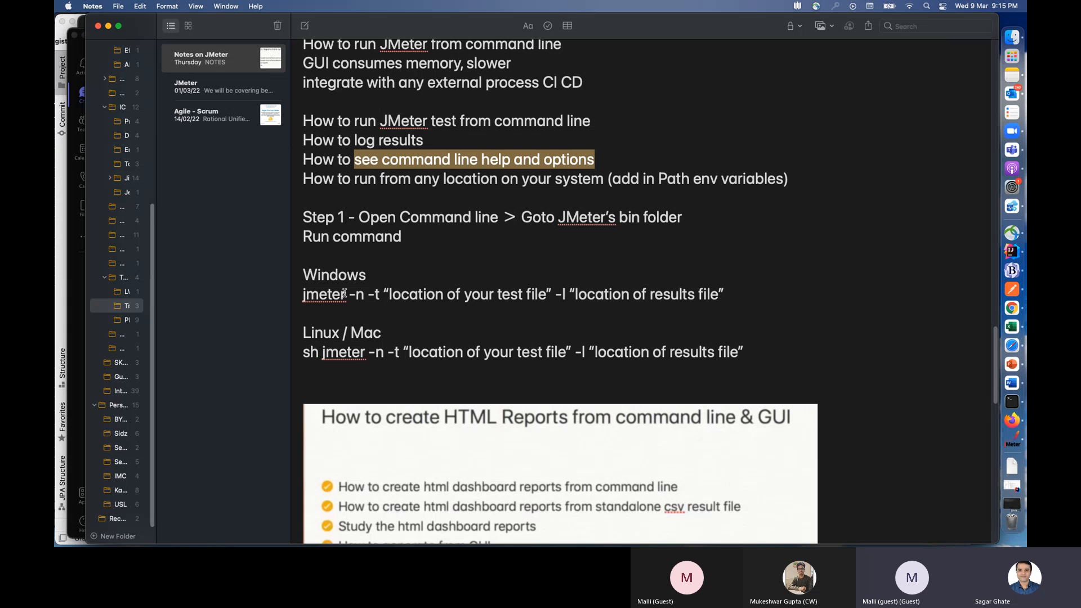
drag(369, 294, 290, 294)
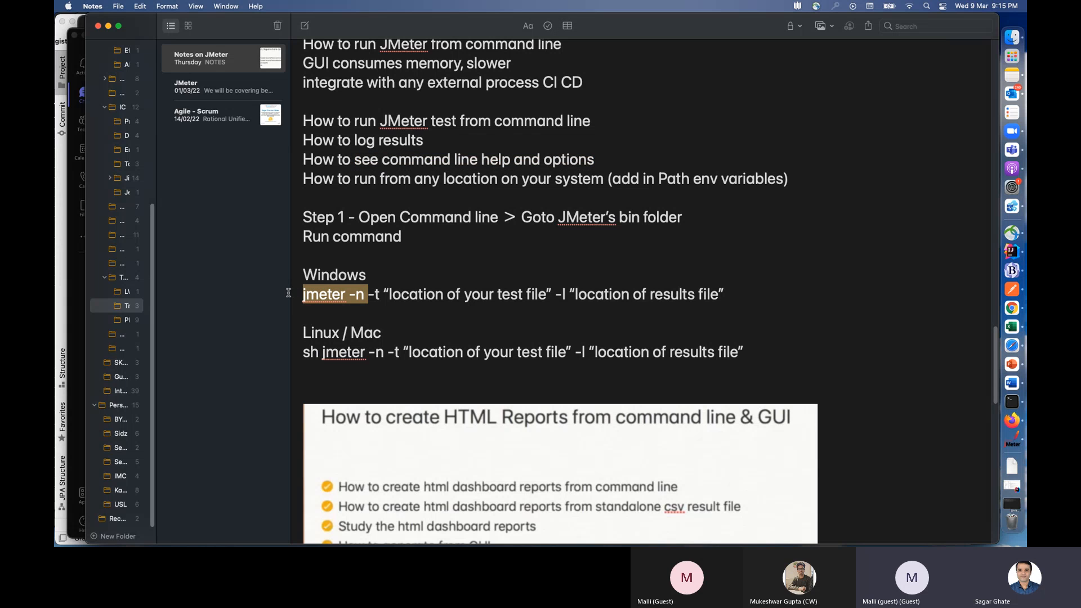
double_click(327, 298)
click(403, 315)
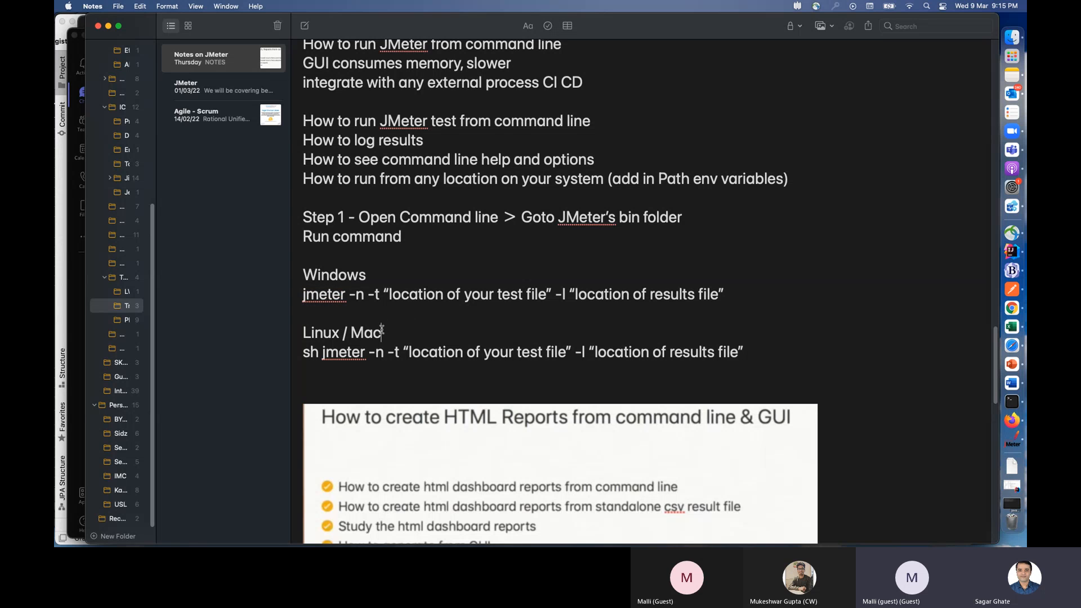
drag(382, 331, 288, 330)
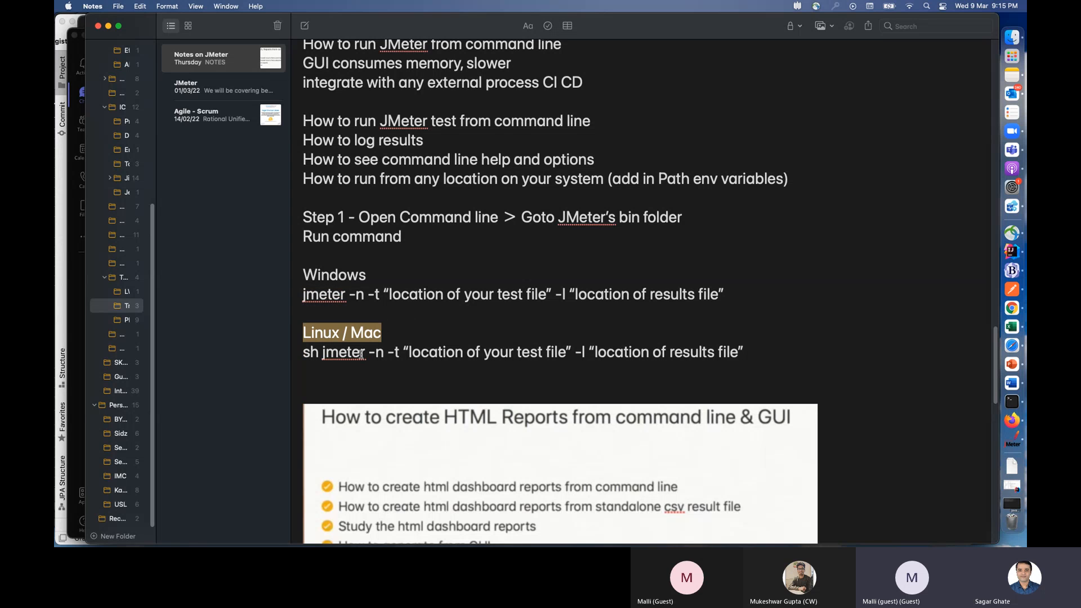
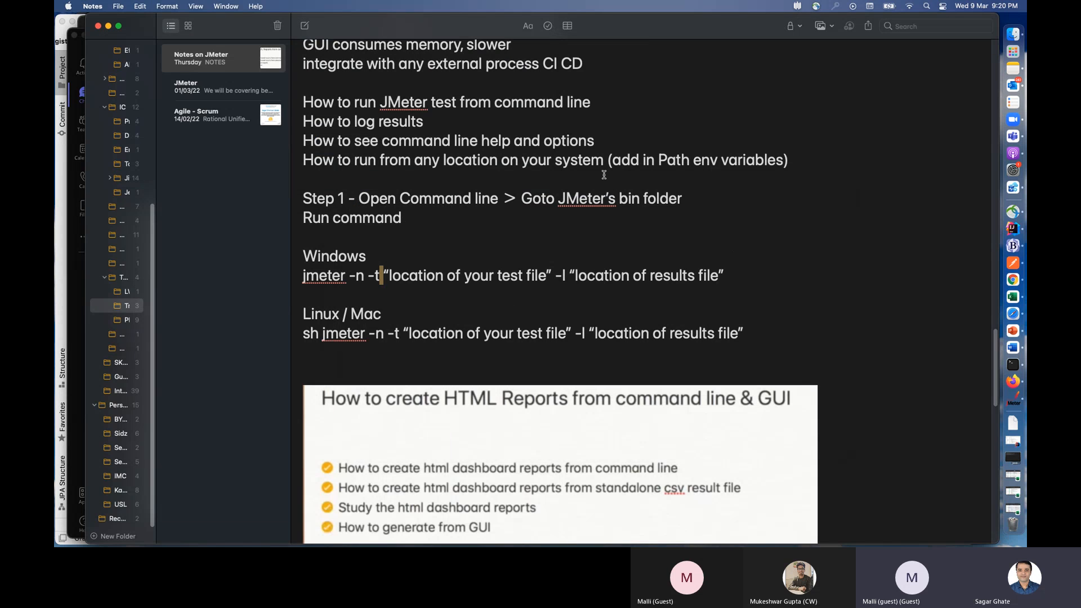
Step: In Terminal, complete the sh jmeter.sh command for jamesclear.jmx with the Output folder's user.csv as the -l results file, and run it
key(super+Tab)
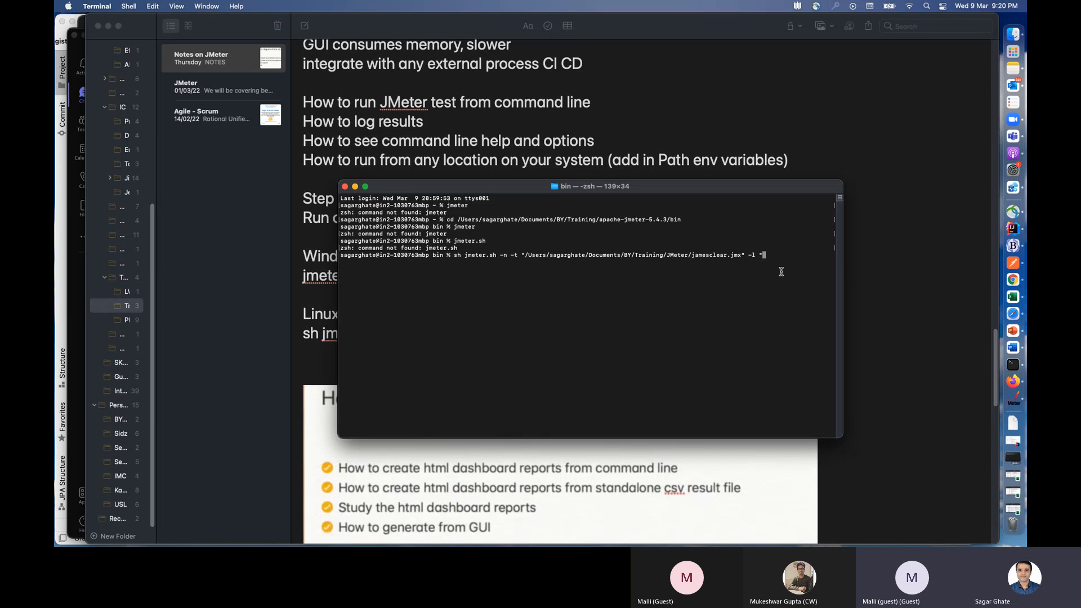
key(super+Tab)
key(super+Tab)
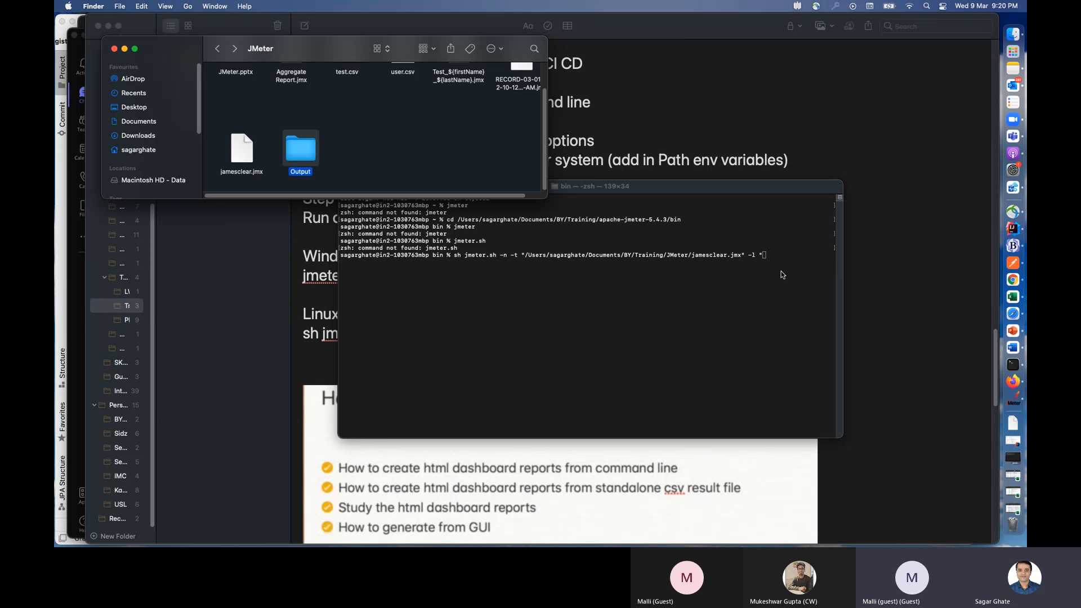
double_click(302, 151)
drag(236, 87, 789, 255)
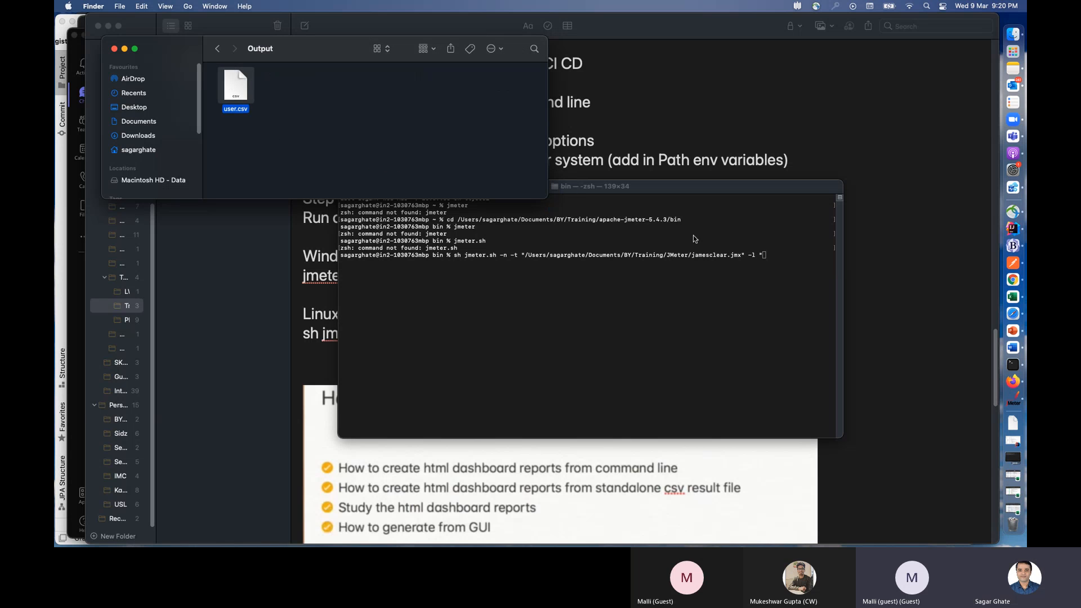
drag(236, 88, 774, 266)
click(548, 263)
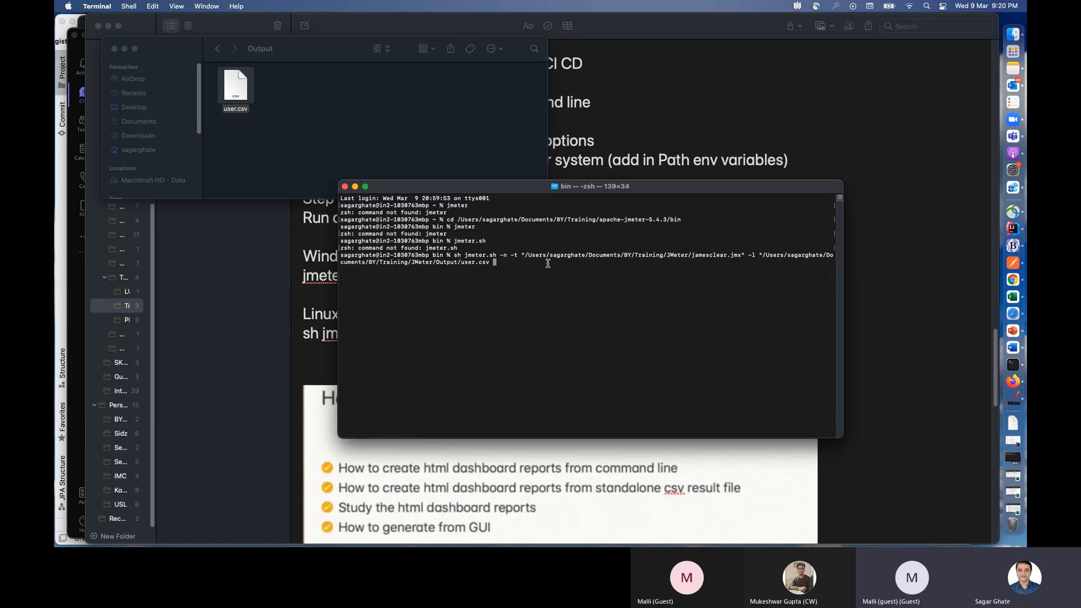
key(BackSpace)
key(Return)
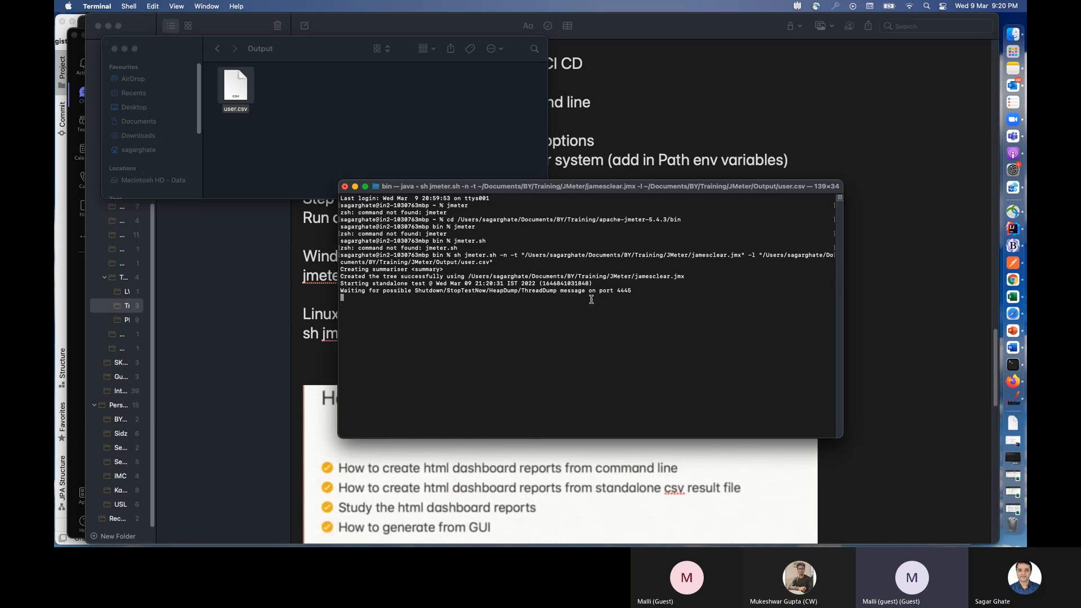
Step: Switch to JMeter, inspect the Uniform Random Timer delays of the four jamesclear.com requests, and return to Terminal
click(1016, 399)
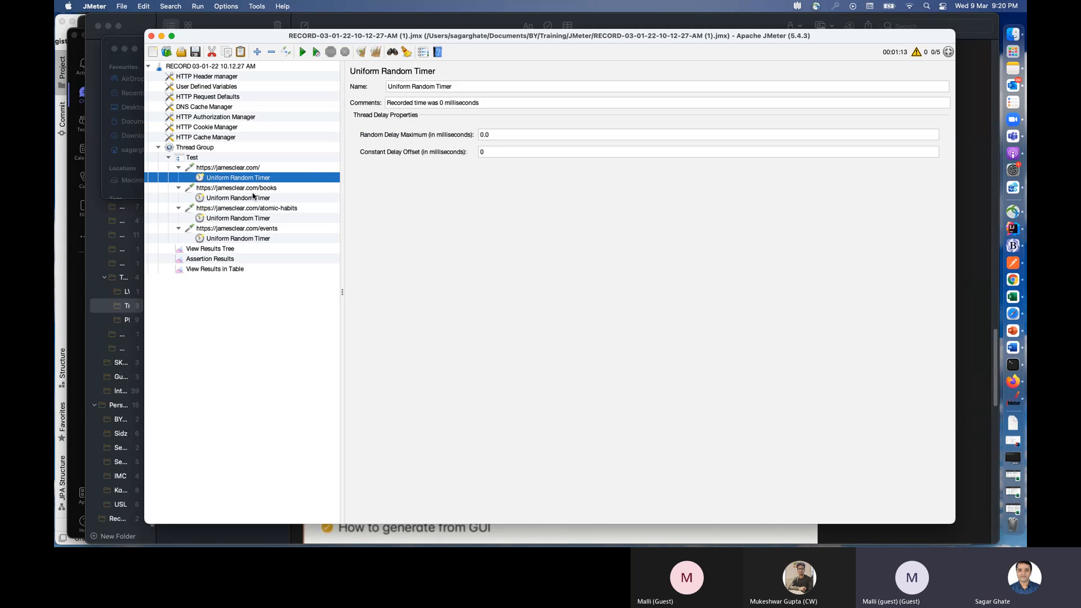
click(245, 200)
click(243, 179)
click(246, 200)
click(251, 218)
click(249, 238)
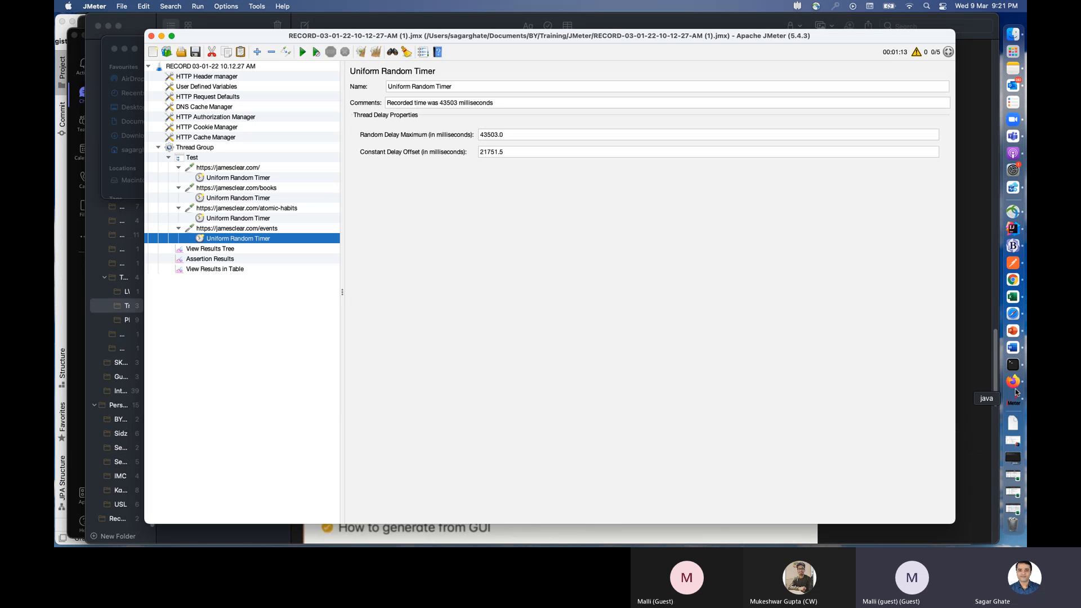
key(super+Tab)
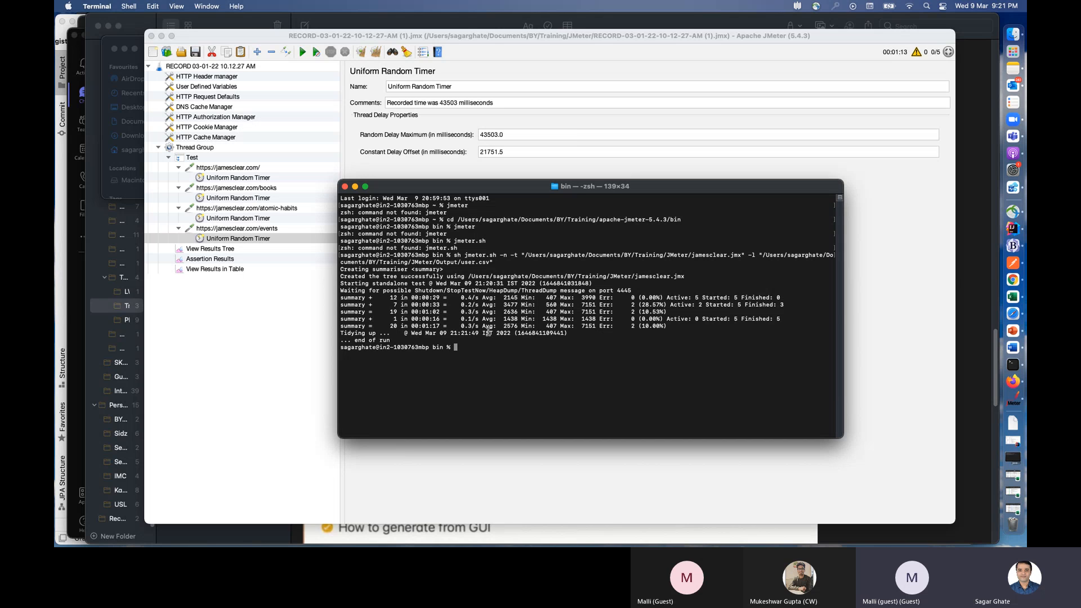
Step: Switch to Finder, reopen the Output folder inside JMeter, enlarge the window and show the files as a list
key(super+Tab)
key(Tab)
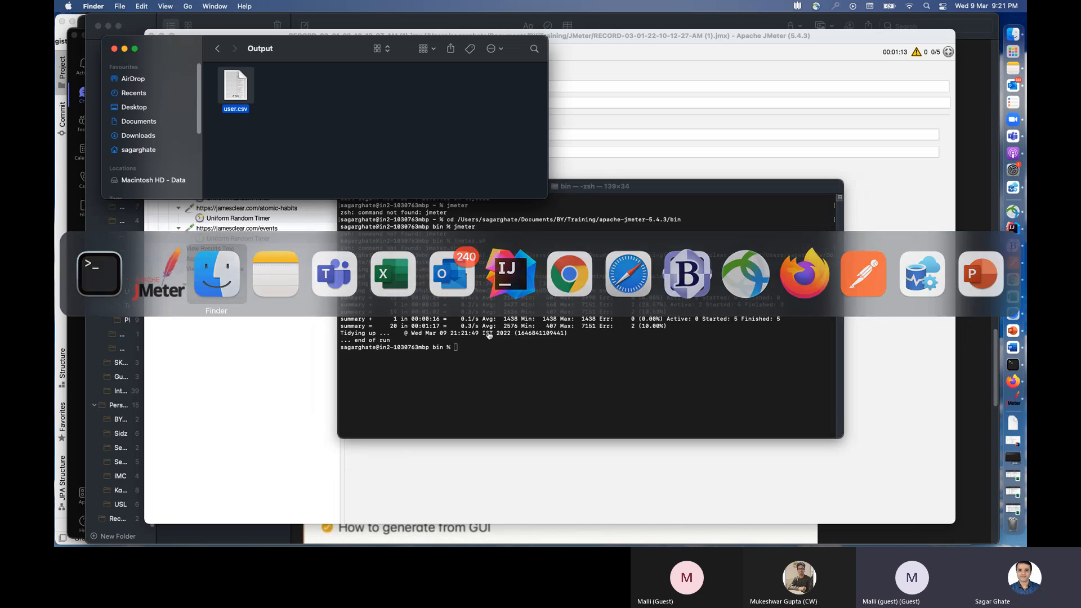
drag(324, 48, 580, 182)
click(473, 183)
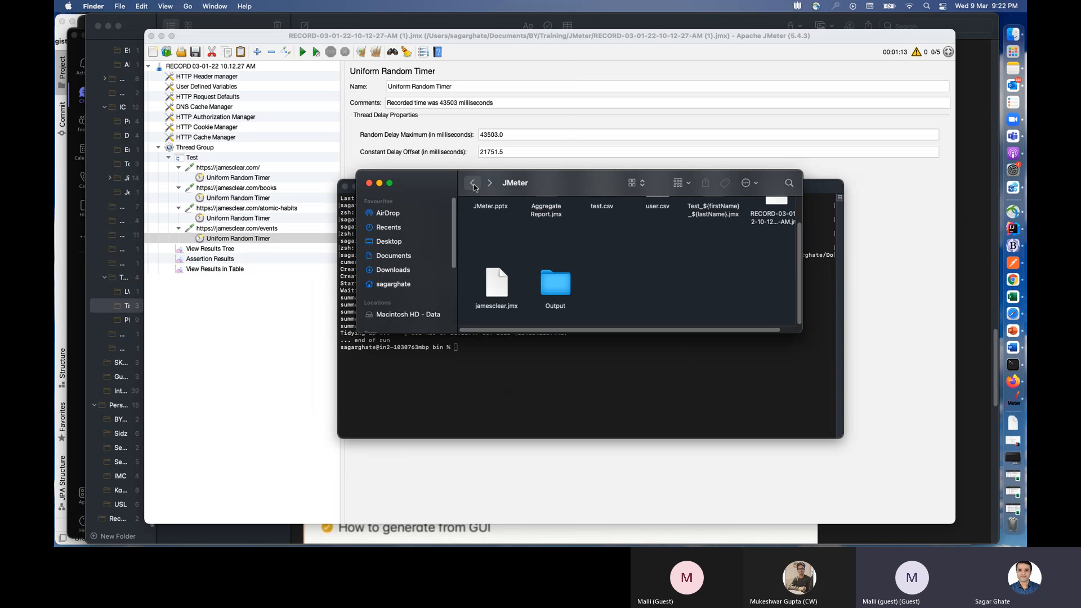
double_click(554, 289)
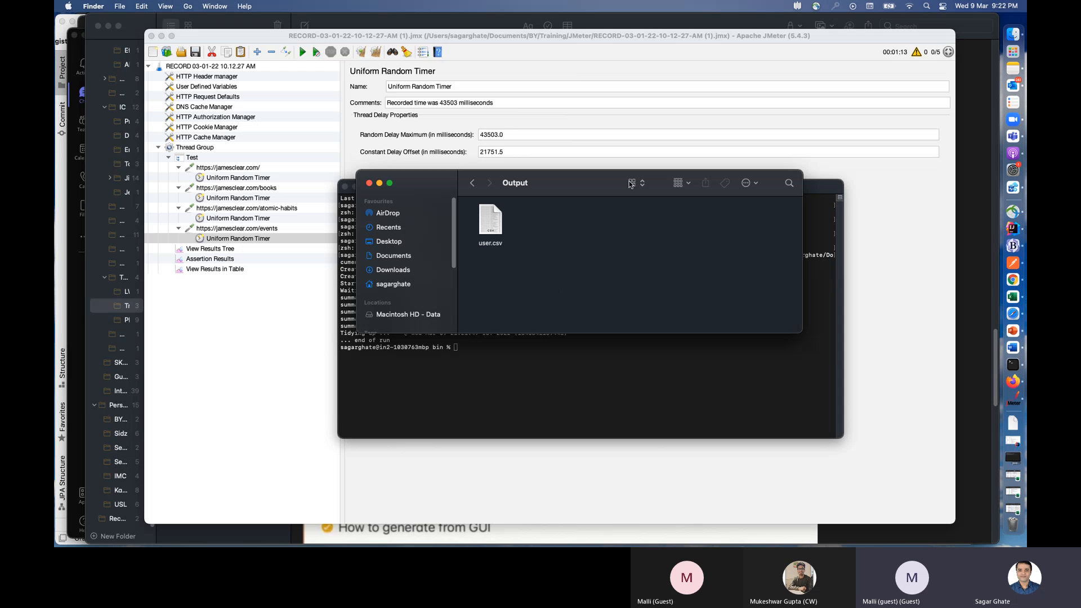
drag(803, 329, 919, 417)
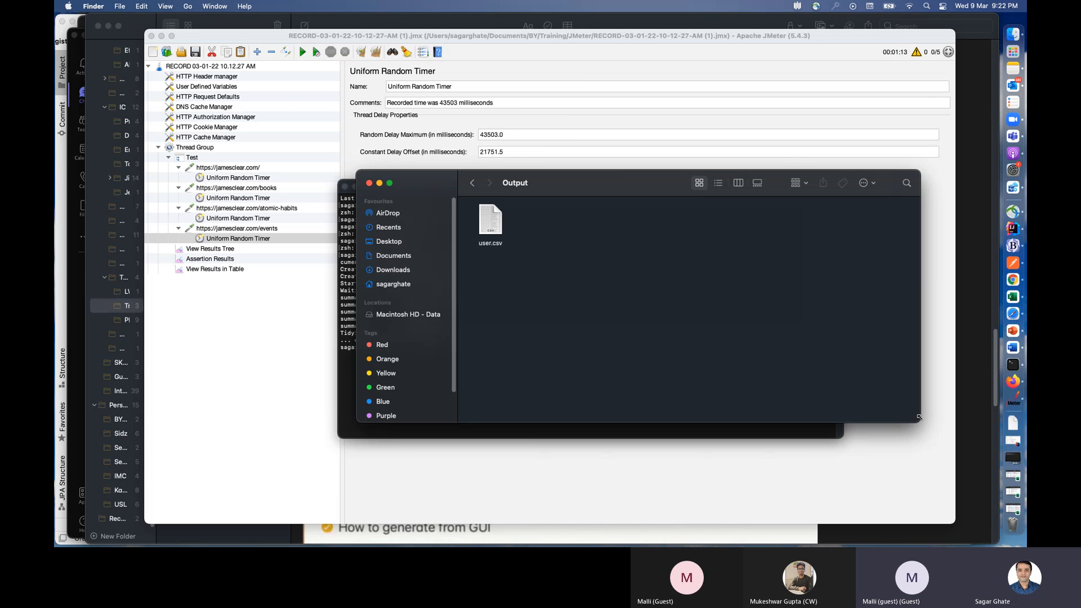
click(718, 183)
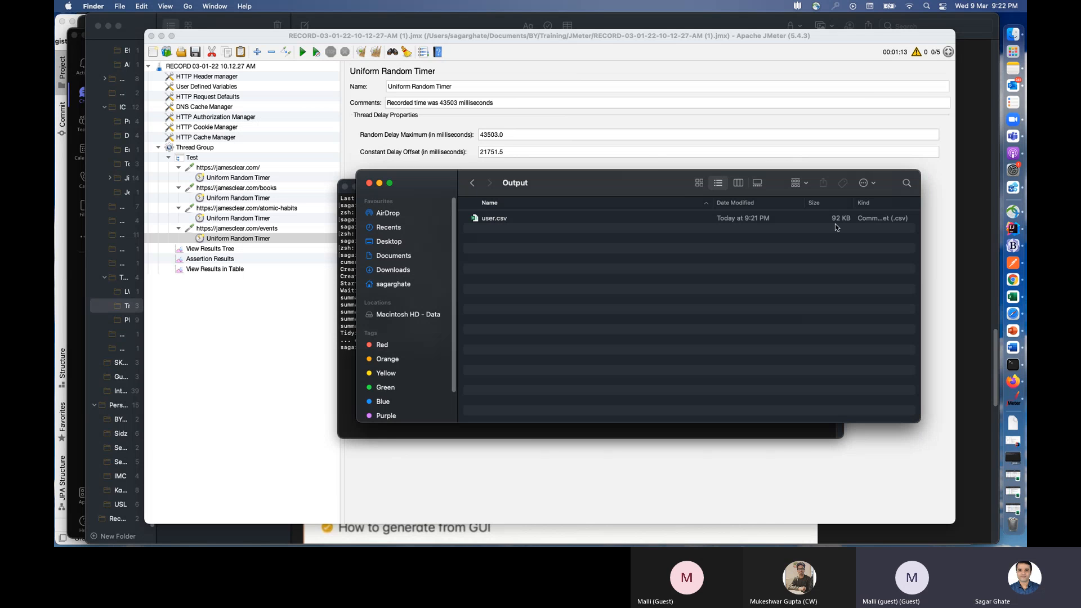
Step: Reposition and enlarge the Finder window, and open user.csv in Excel
drag(630, 186, 471, 136)
drag(763, 372, 881, 463)
double_click(343, 167)
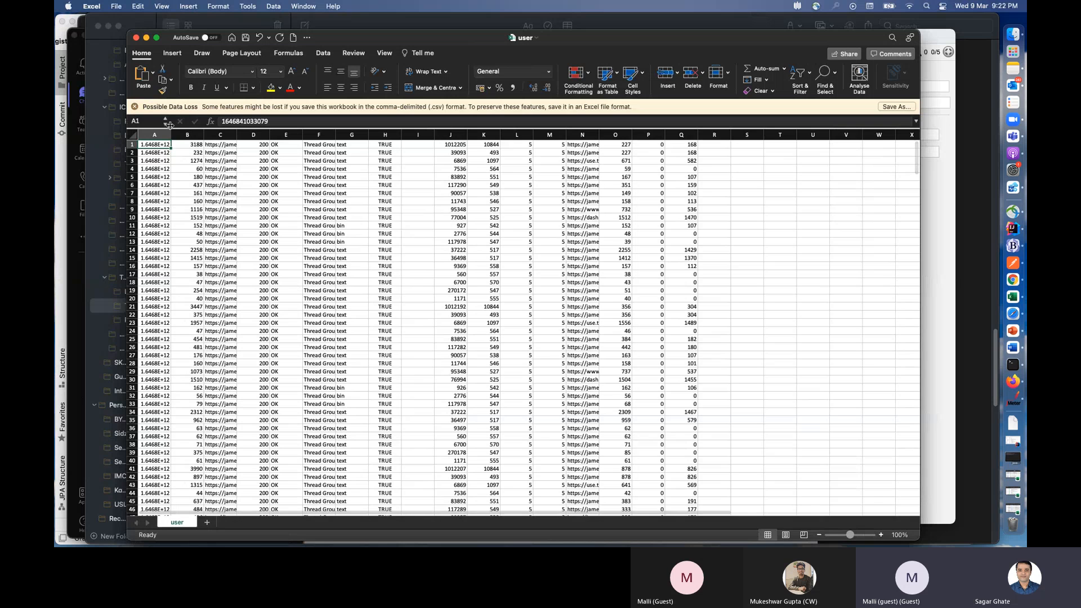
Step: Widen columns A, C and N of the user sheet, giving column A a width of about 33.33
drag(170, 137, 241, 137)
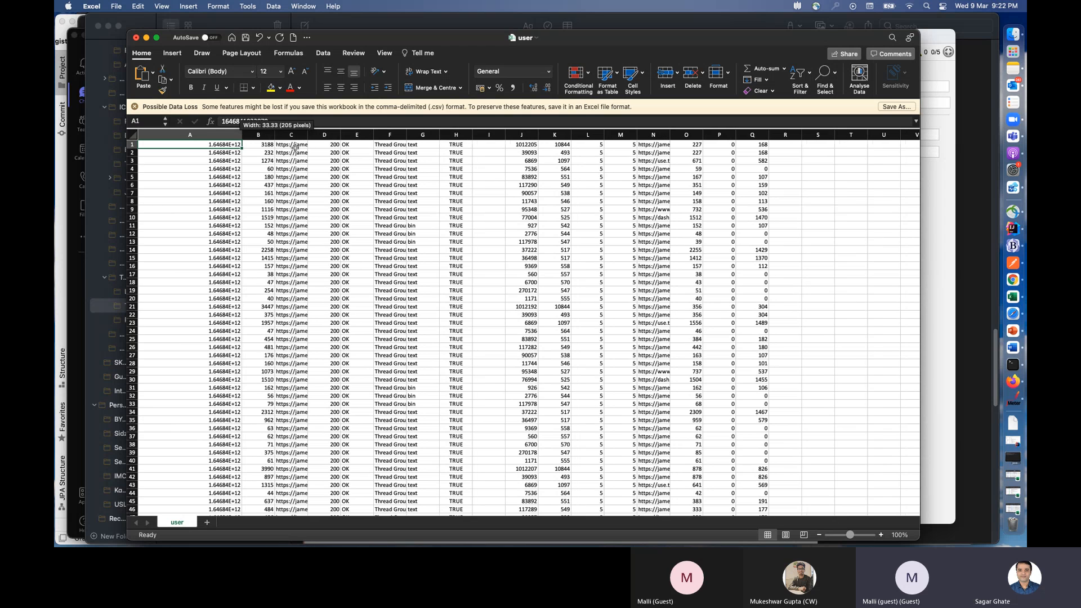
drag(308, 136, 384, 146)
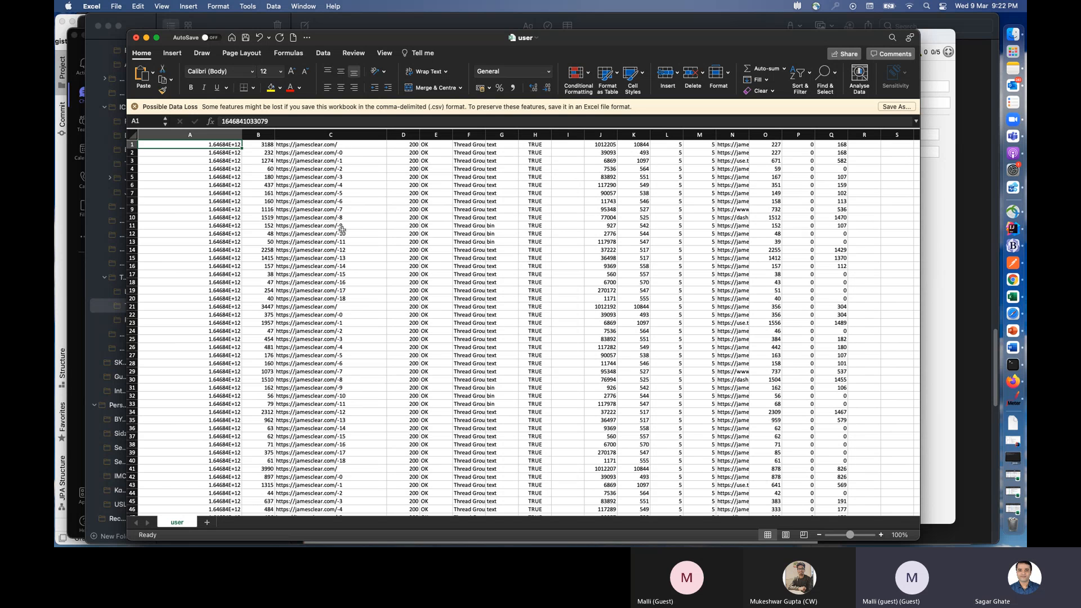
scroll(355, 314, down, 1)
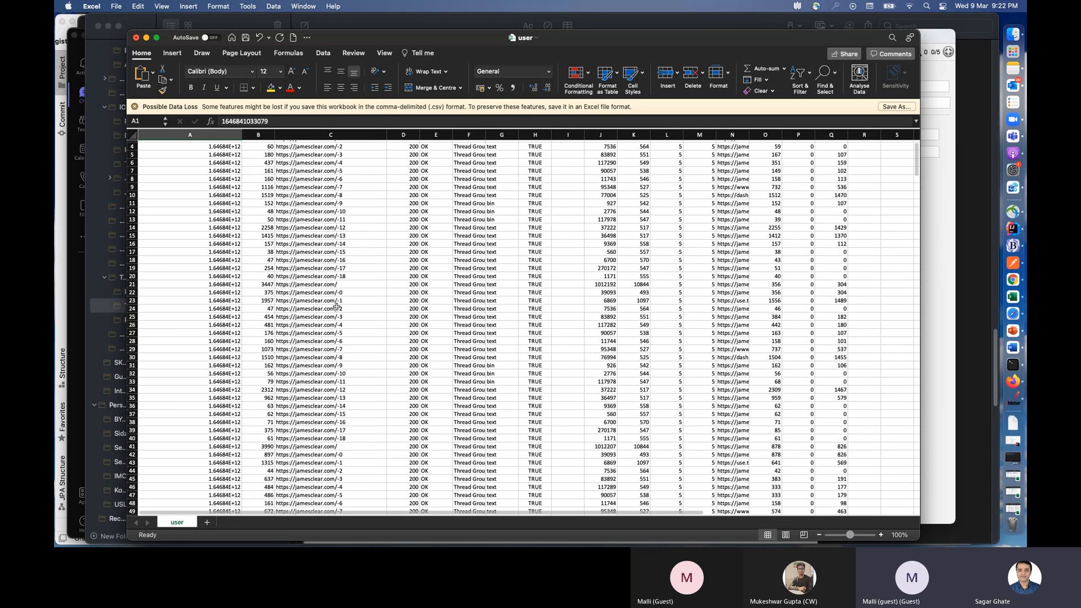
click(329, 302)
scroll(359, 355, down, 2)
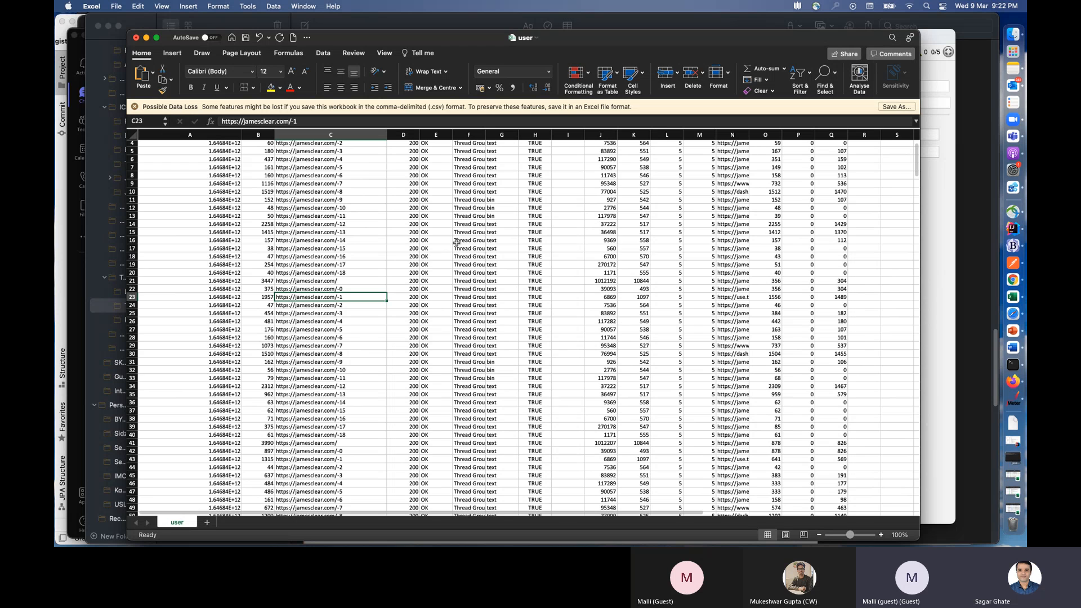
scroll(405, 287, up, 4)
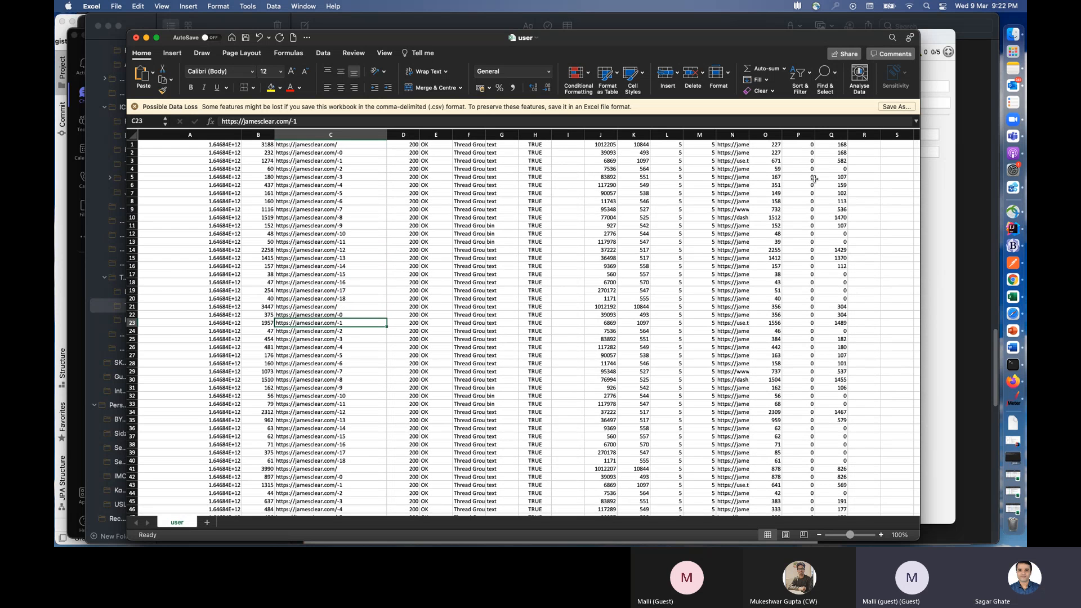
drag(749, 135, 850, 135)
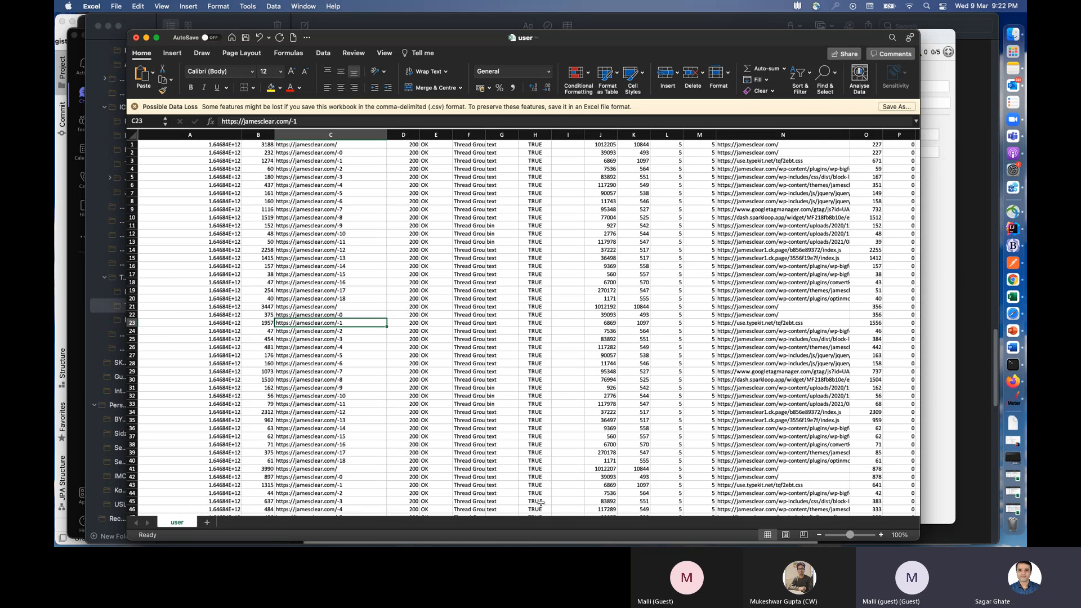
drag(228, 512, 310, 513)
drag(714, 135, 782, 139)
Step: Look through the logged rows for the home page, books and atomic-habits requests, checking their response codes, success values and URLs
scroll(706, 285, down, 10)
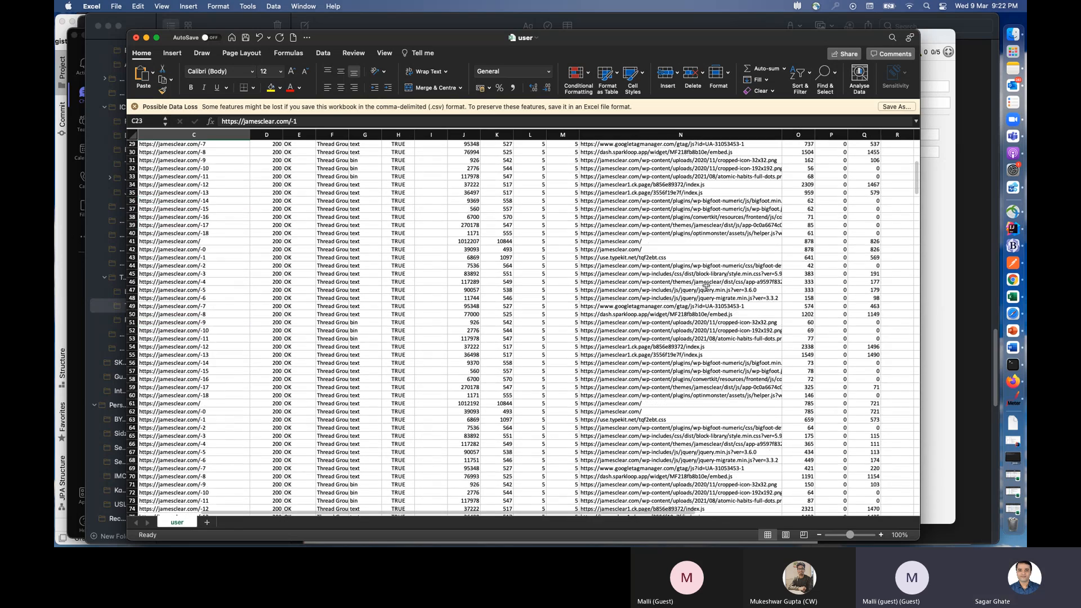
scroll(705, 285, down, 15)
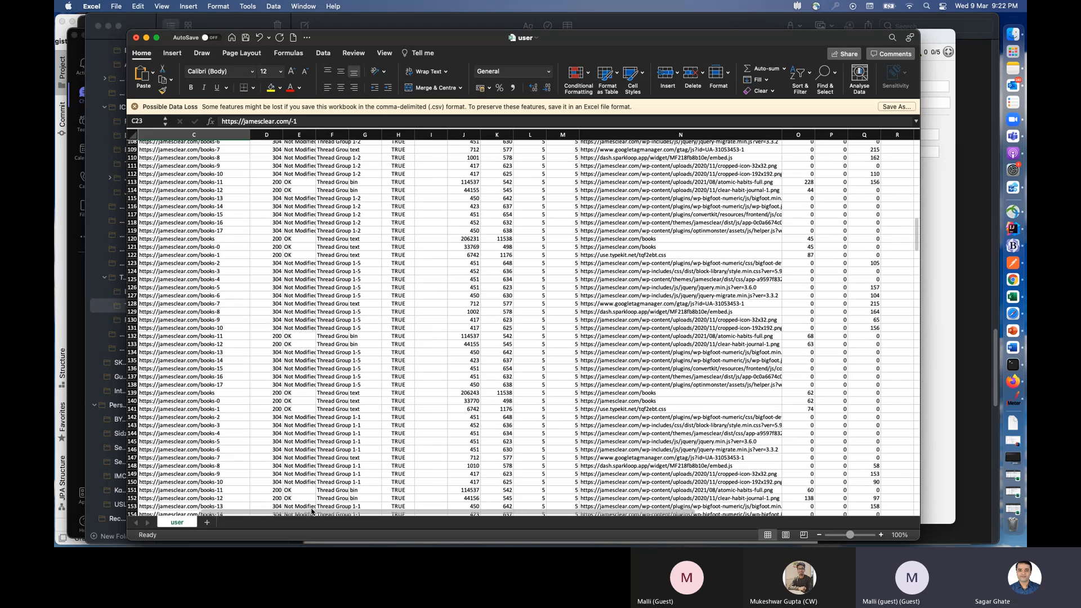
scroll(394, 420, left, 2)
scroll(394, 420, down, 20)
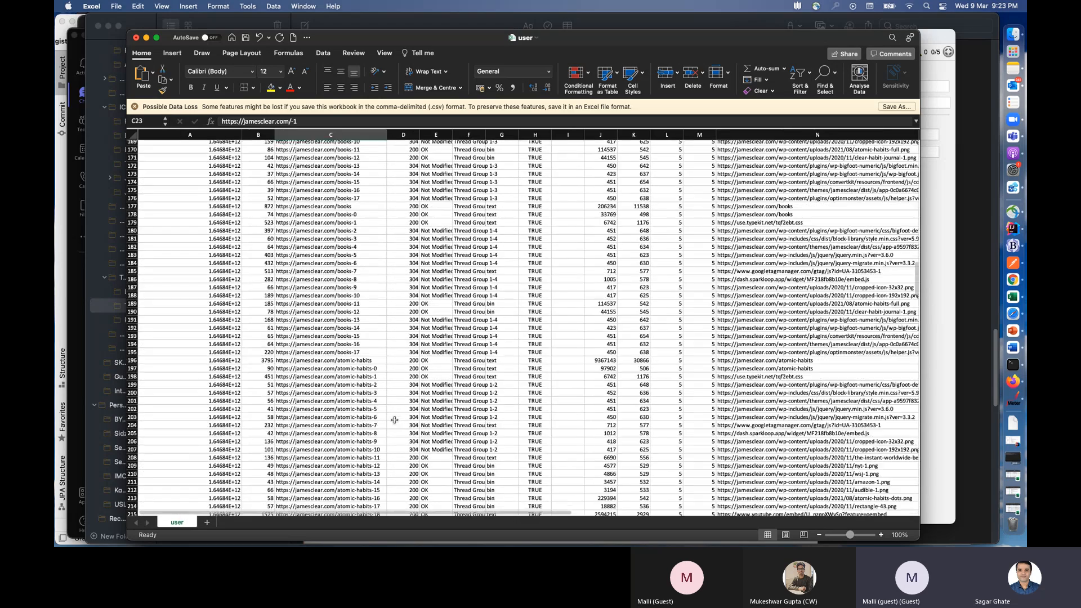
scroll(395, 420, down, 20)
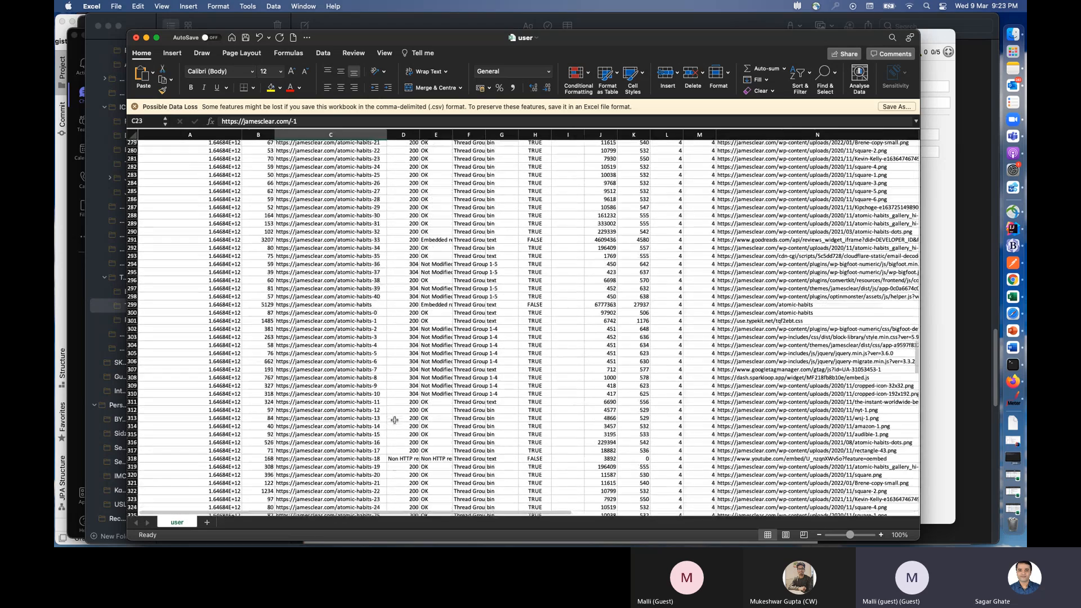
Step: Widen column E of the user sheet so that the full response messages can be read
scroll(395, 420, down, 2)
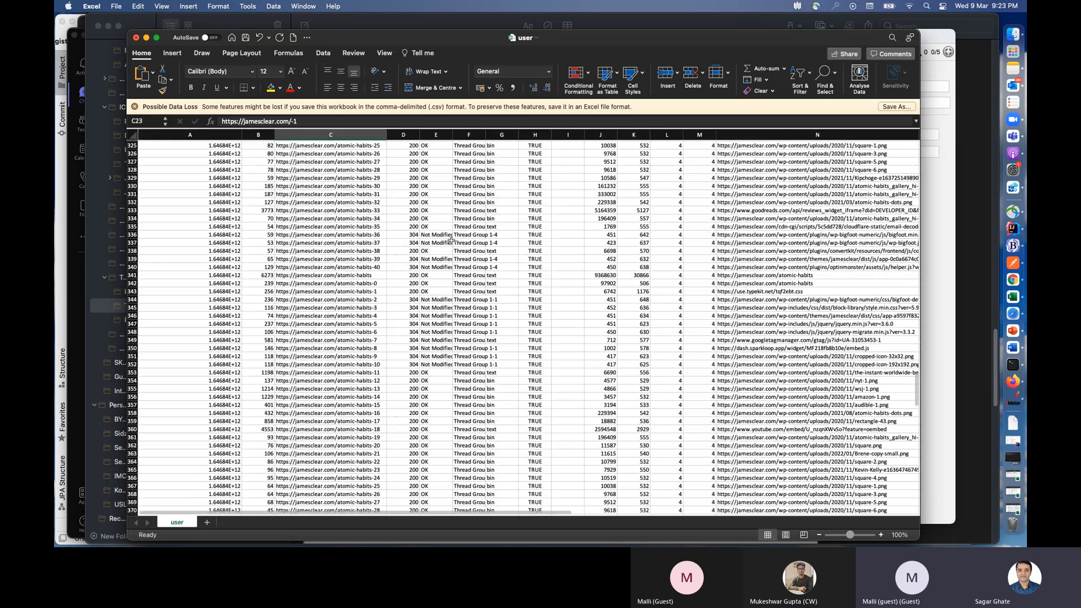
drag(451, 134, 516, 134)
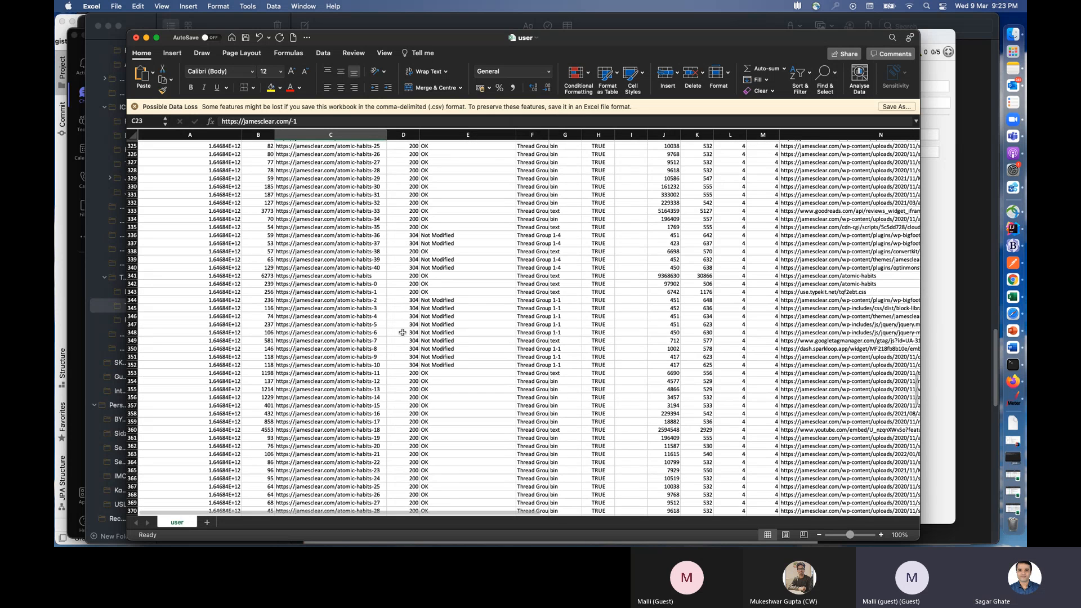
click(409, 309)
Step: Look through the logged rows from the first request to the atomic-habits ones, comparing response codes, messages, thread names and success values
scroll(446, 311, up, 20)
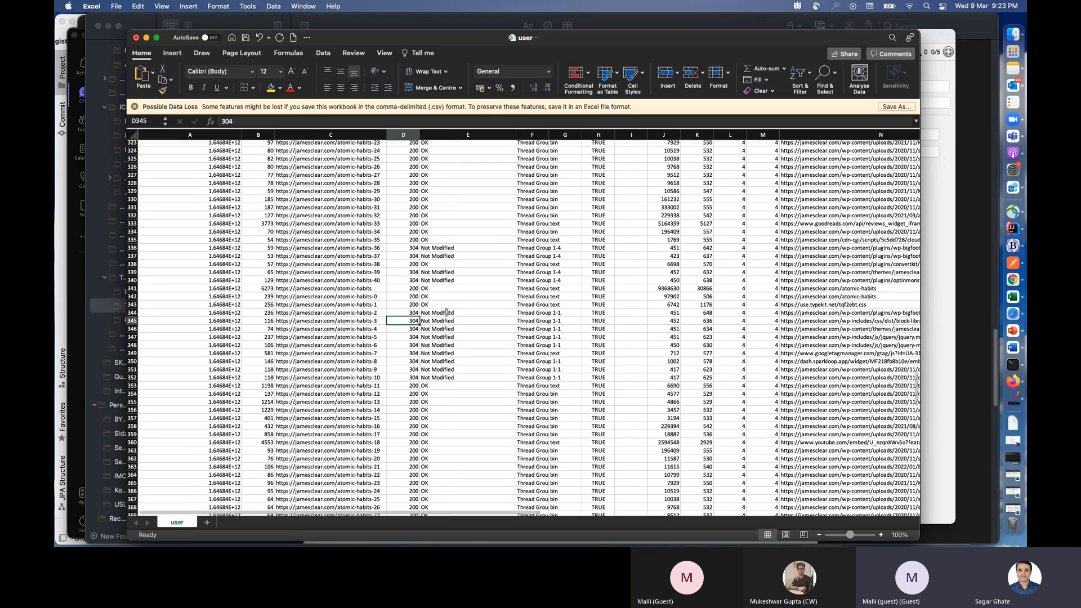
scroll(445, 311, up, 20)
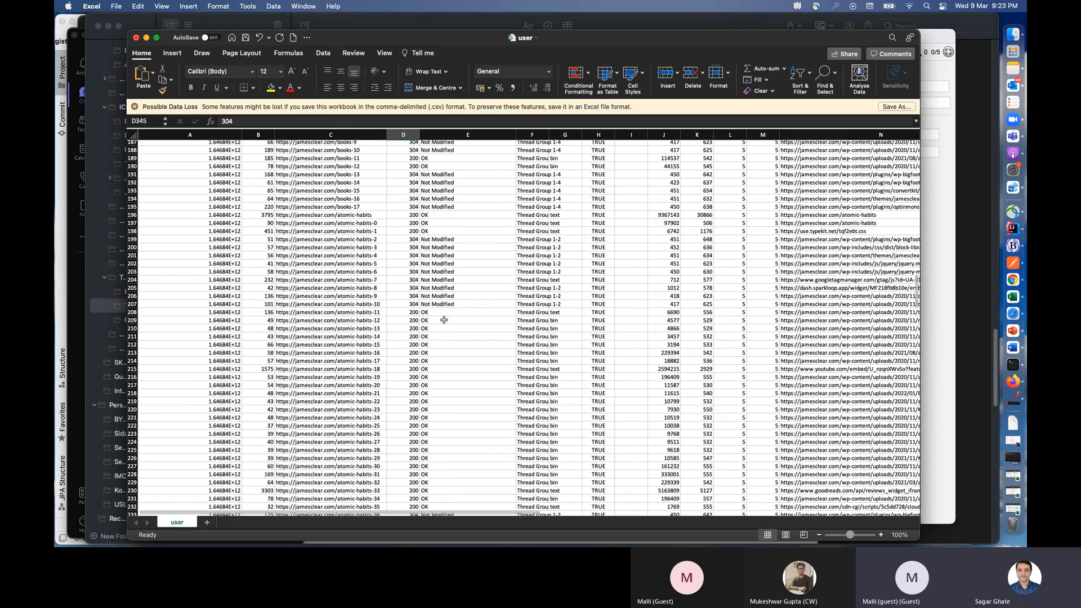
scroll(582, 254, up, 20)
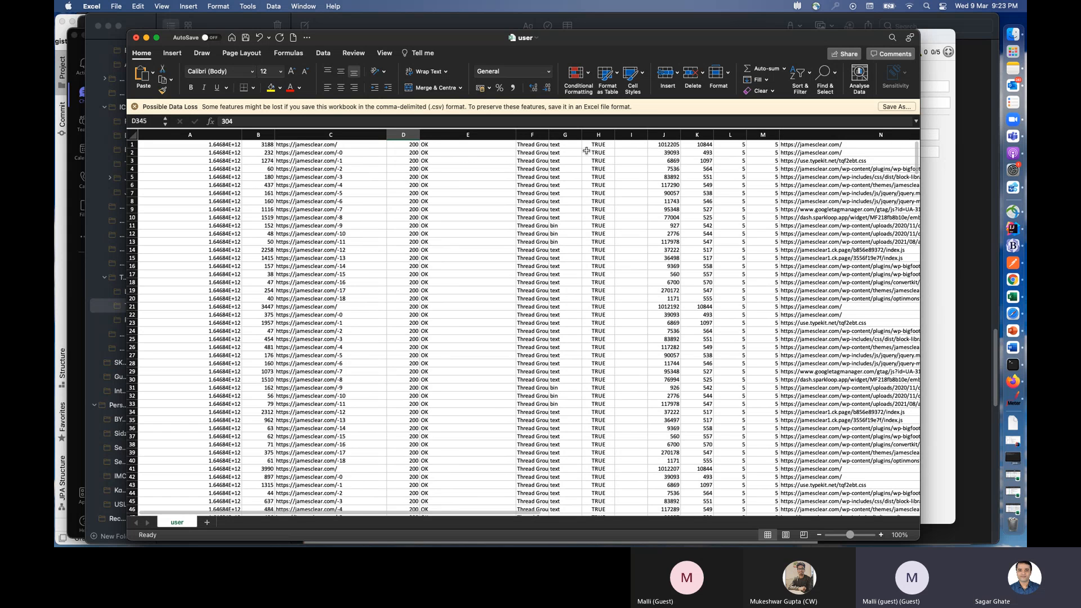
scroll(670, 383, down, 20)
scroll(644, 446, down, 5)
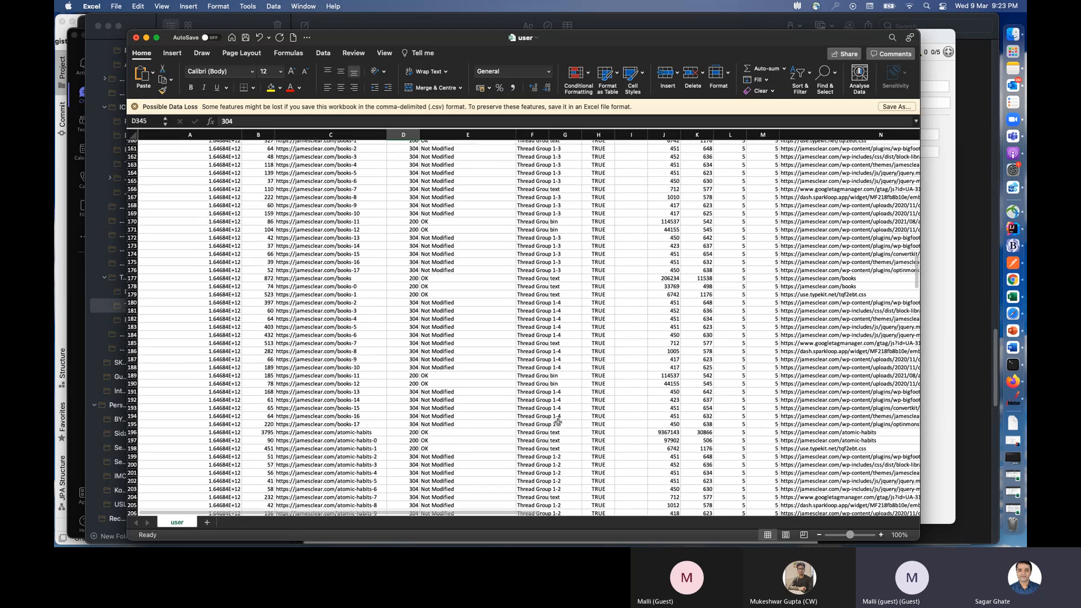
scroll(542, 367, down, 3)
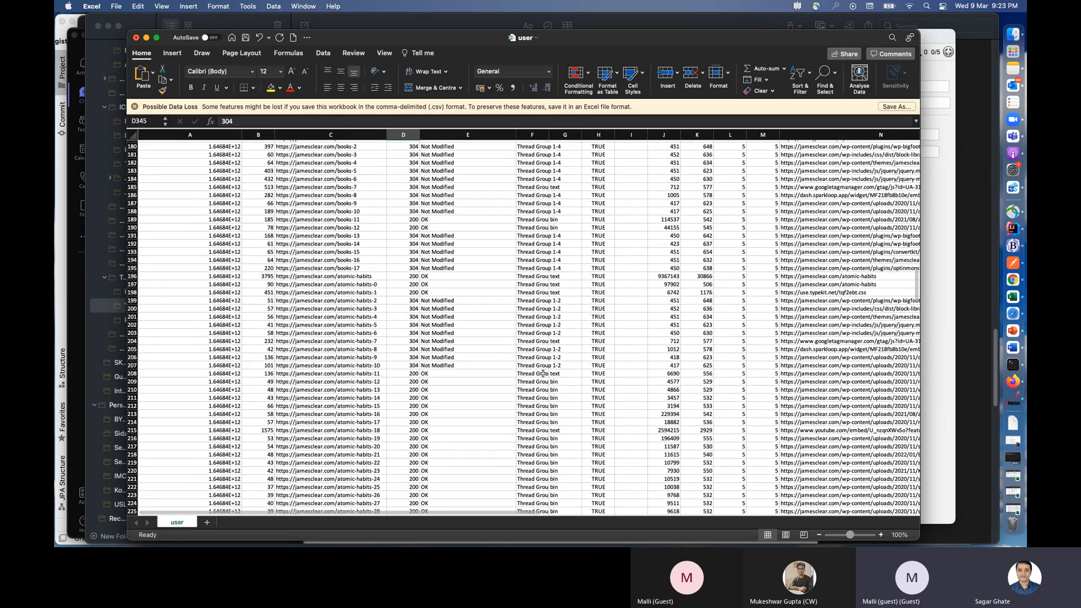
scroll(547, 394, down, 12)
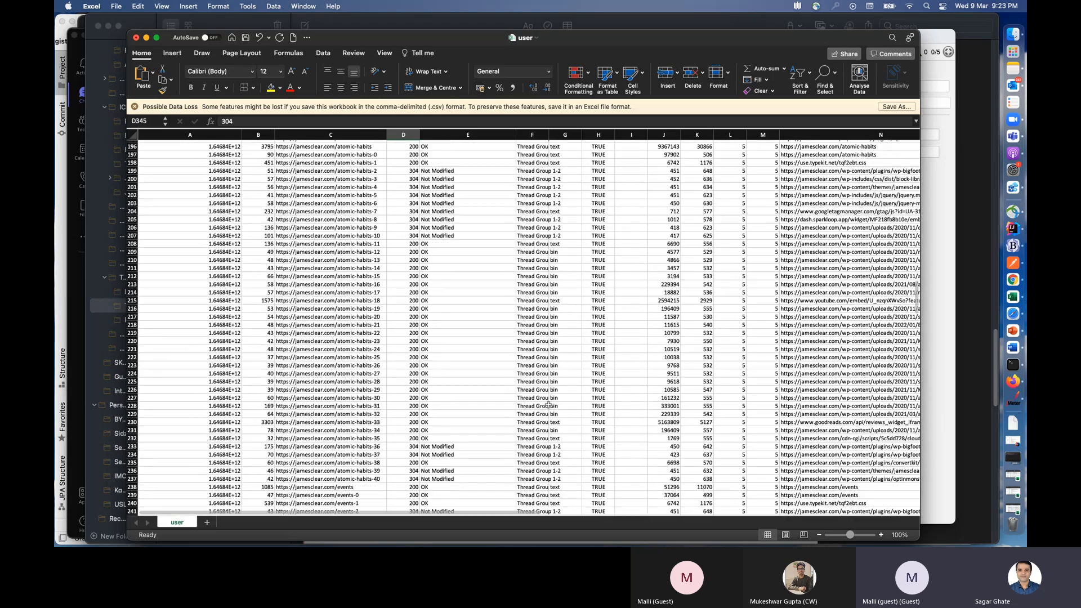
scroll(443, 414, down, 19)
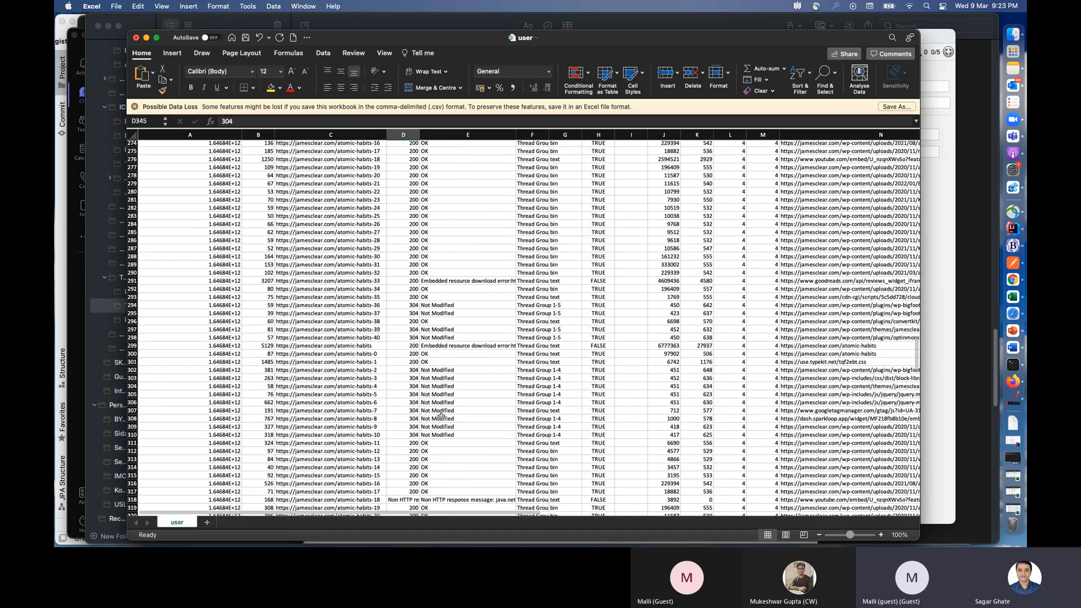
scroll(455, 403, down, 7)
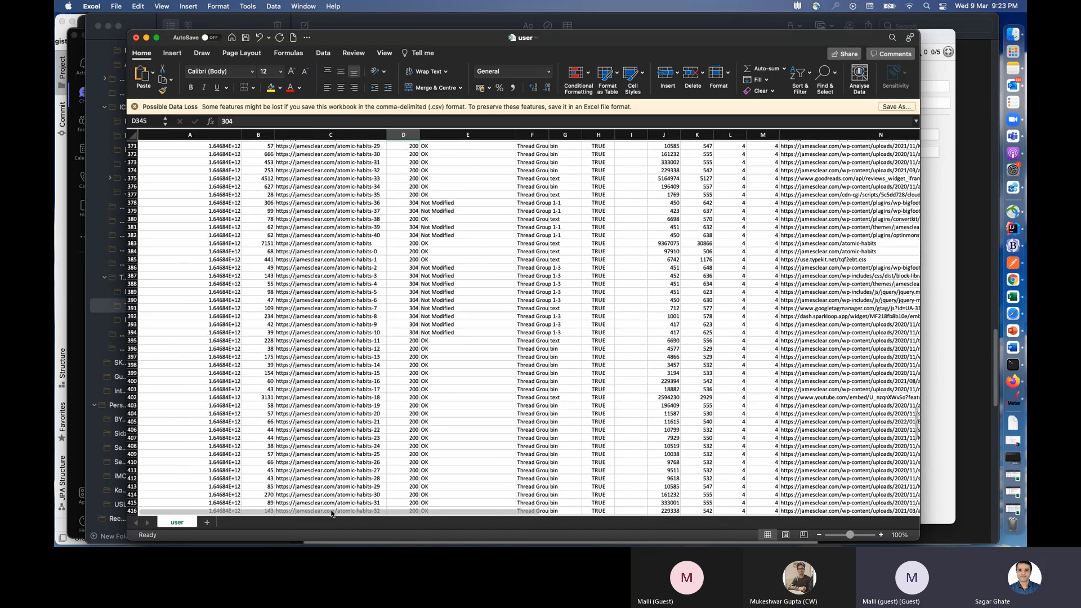
Step: Inspect the image URLs logged in column N for rows 396 to 398
drag(331, 512, 435, 513)
click(693, 372)
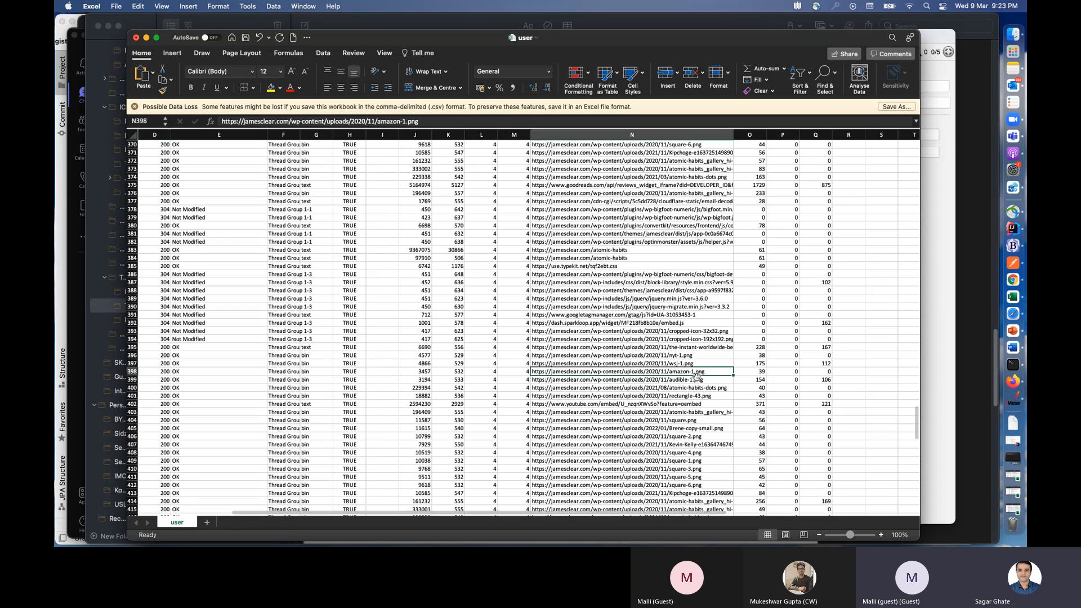
click(698, 363)
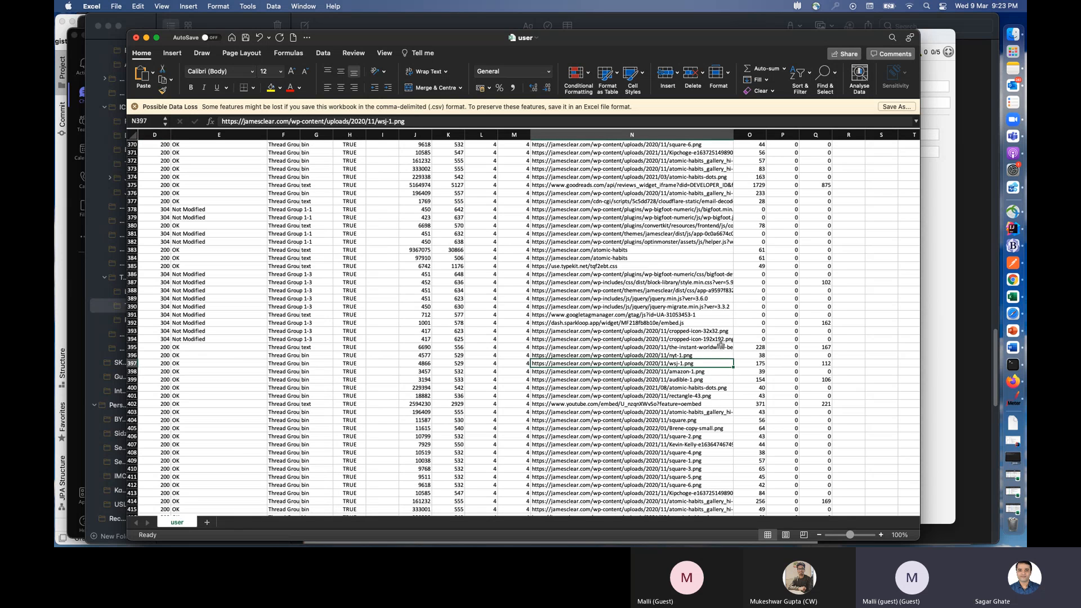
click(597, 355)
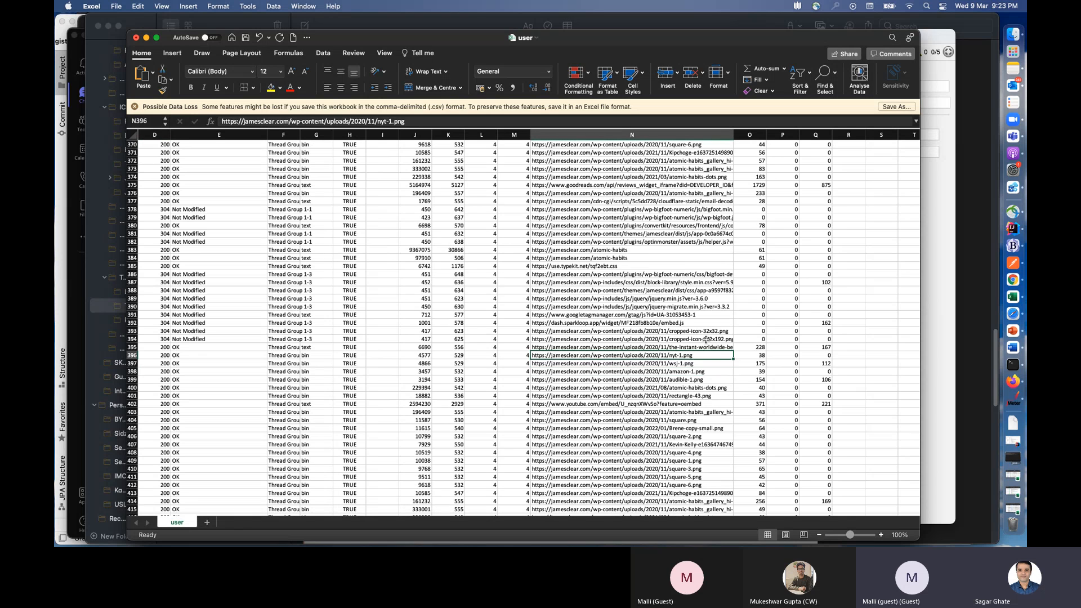
Step: Look through the events rows to the end of the log, examining the null URL in row 462 and the transaction message in row 500
scroll(712, 370, down, 12)
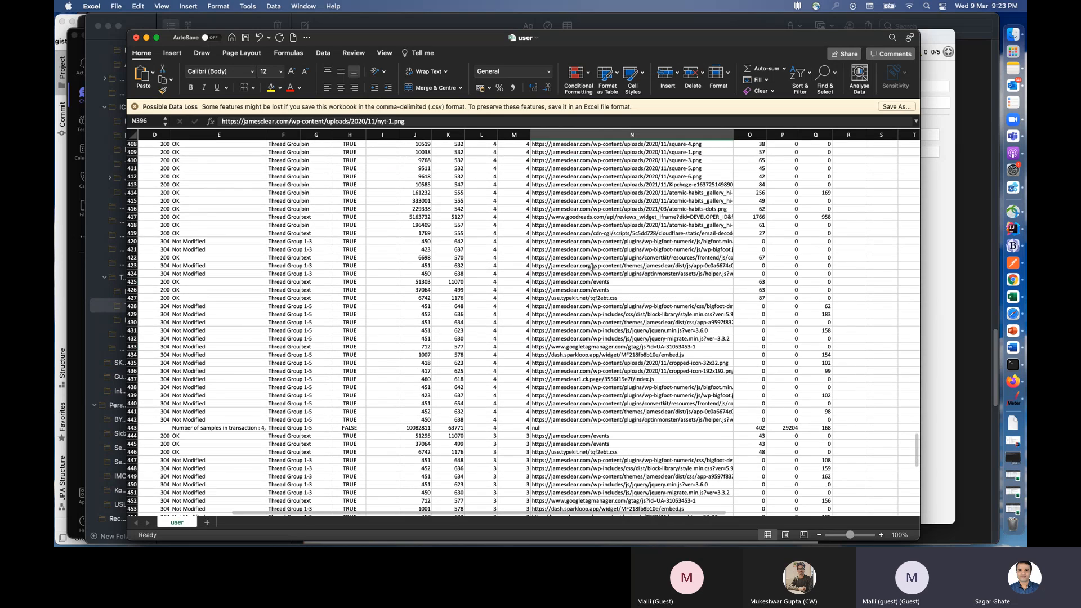
scroll(666, 313, down, 3)
scroll(666, 313, down, 9)
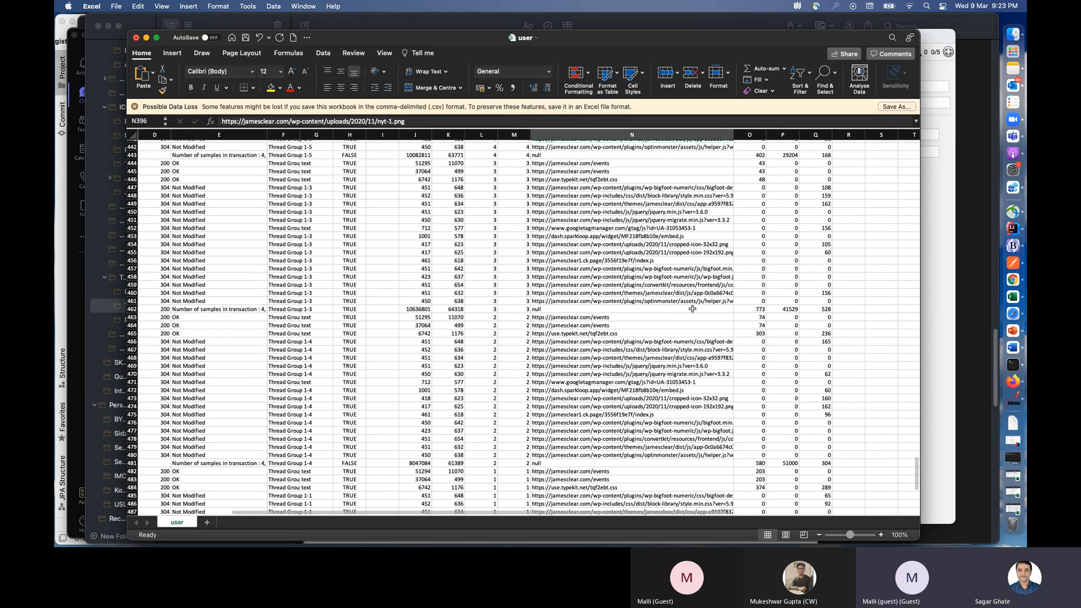
click(630, 310)
scroll(630, 394, down, 10)
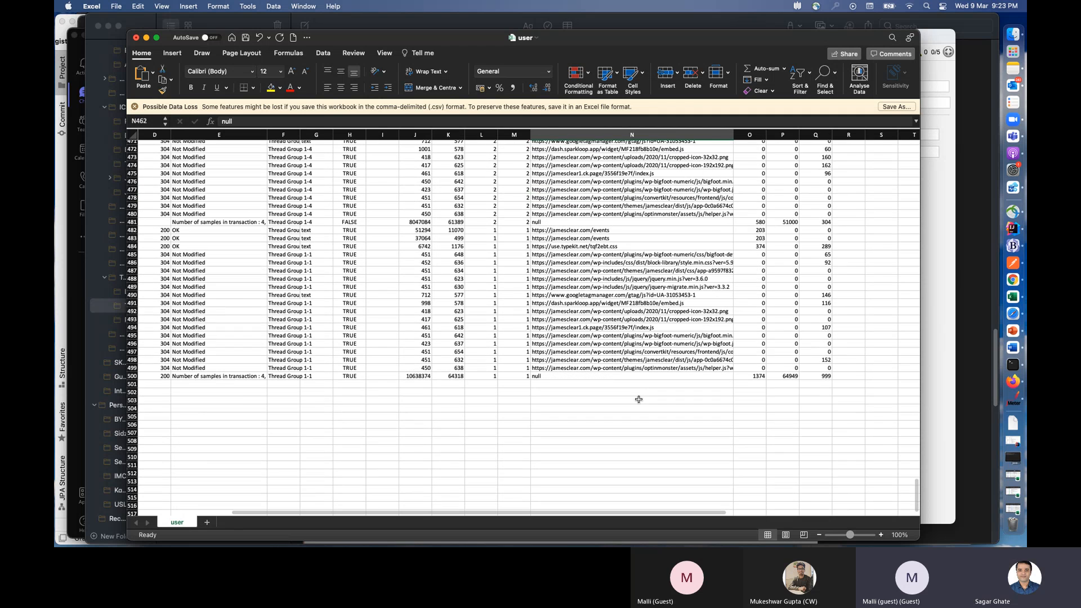
click(219, 378)
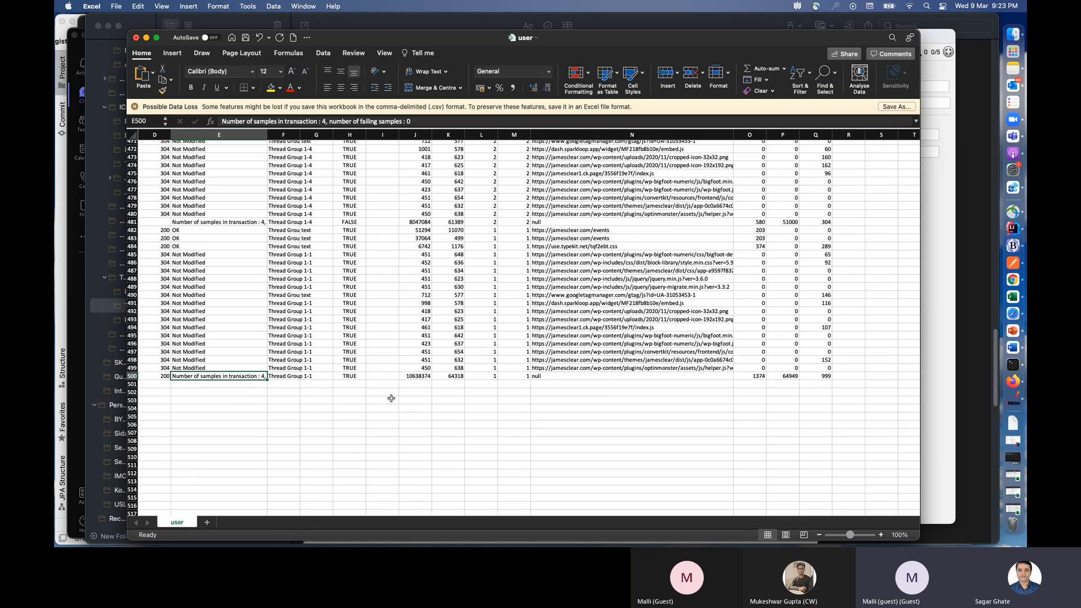
Step: Close the user workbook and switch back to the JMeter window
scroll(372, 514, left, 5)
scroll(331, 304, up, 20)
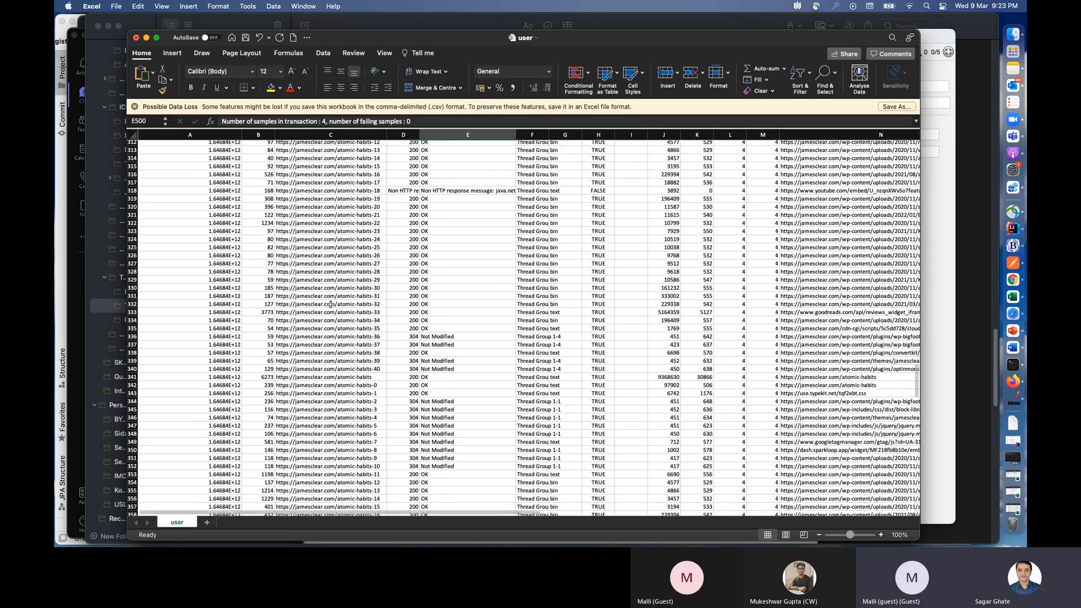
scroll(330, 304, up, 20)
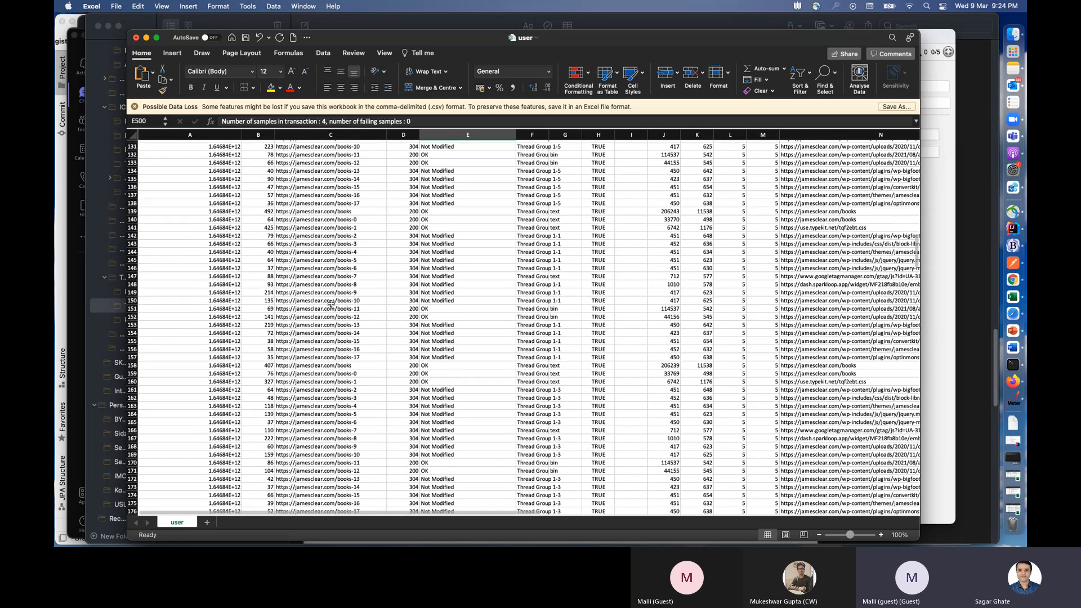
scroll(331, 304, up, 3)
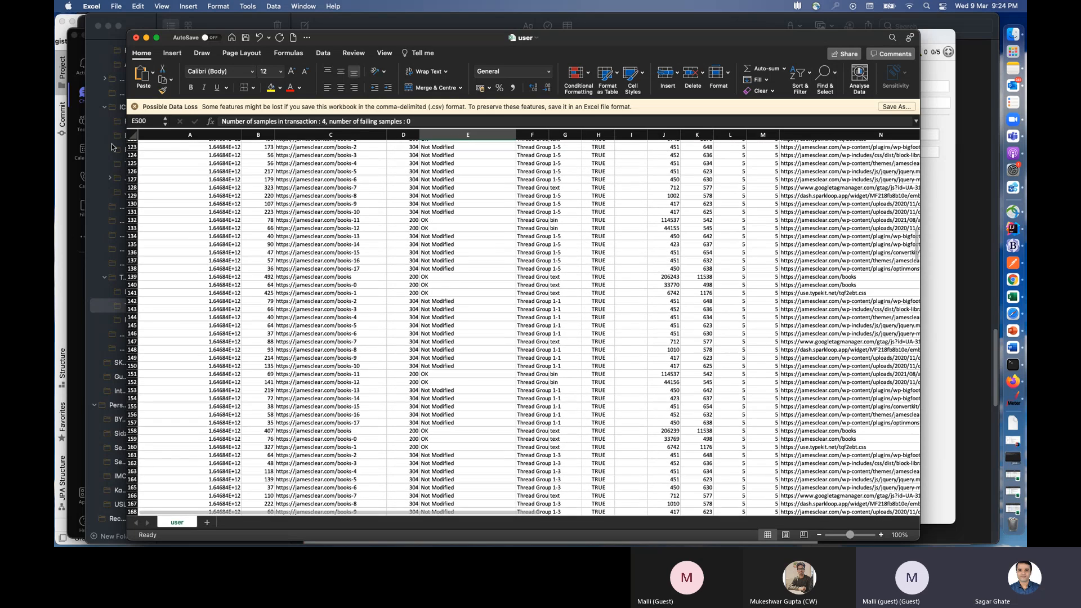
click(137, 39)
click(518, 322)
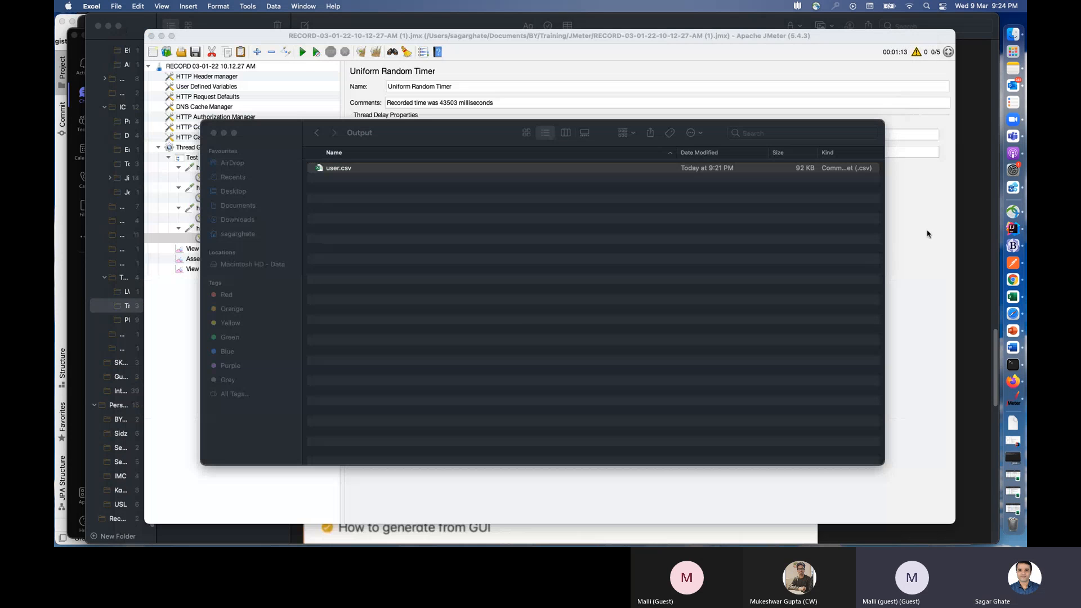
click(899, 226)
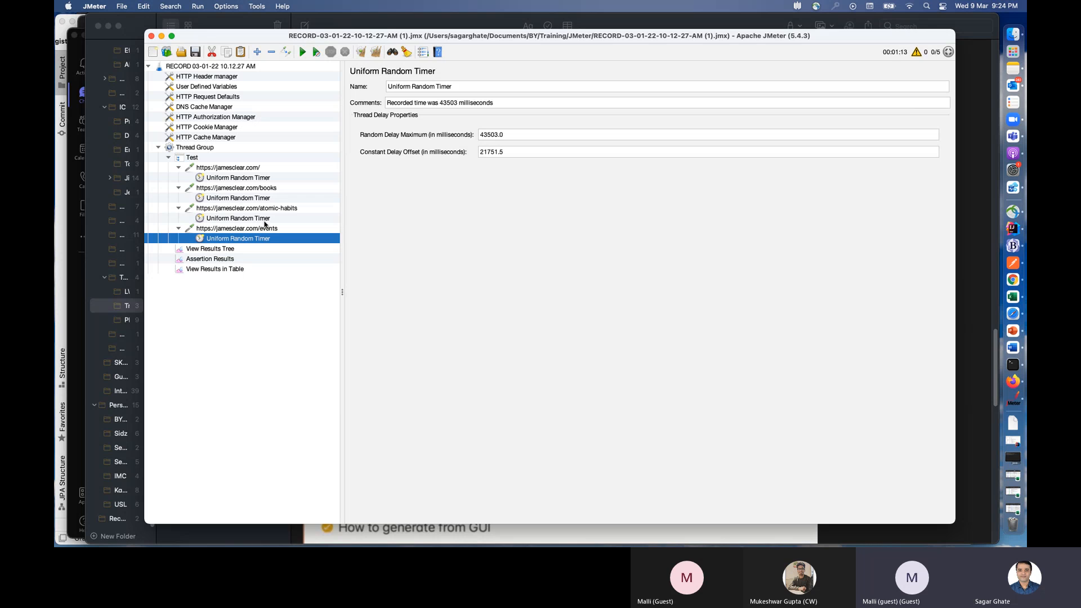
Step: Open the Aggregate Report.jmx test plan from the JMeter folder
click(182, 52)
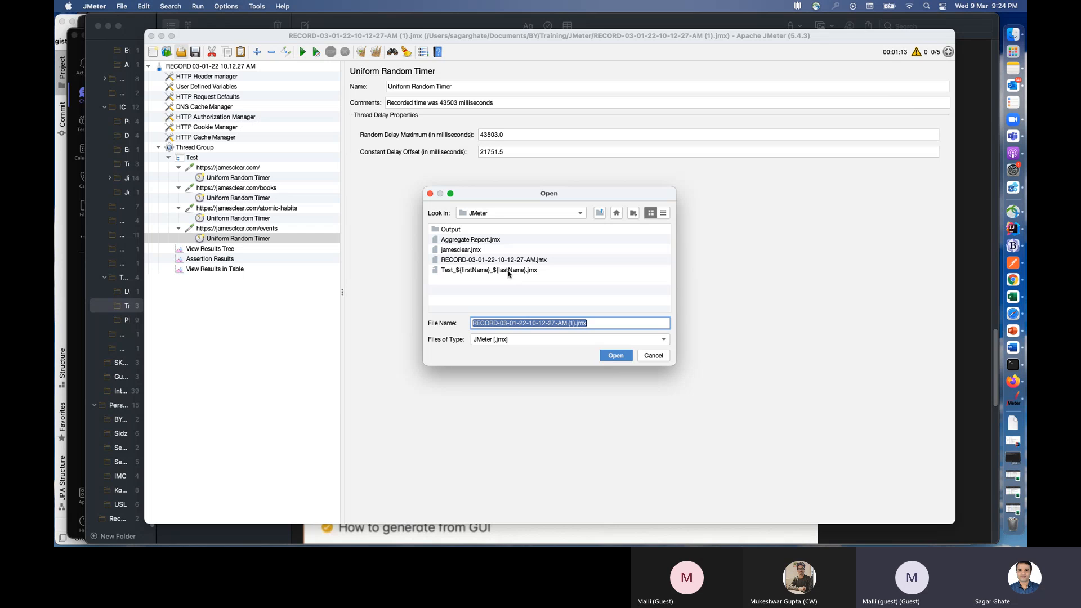
click(478, 250)
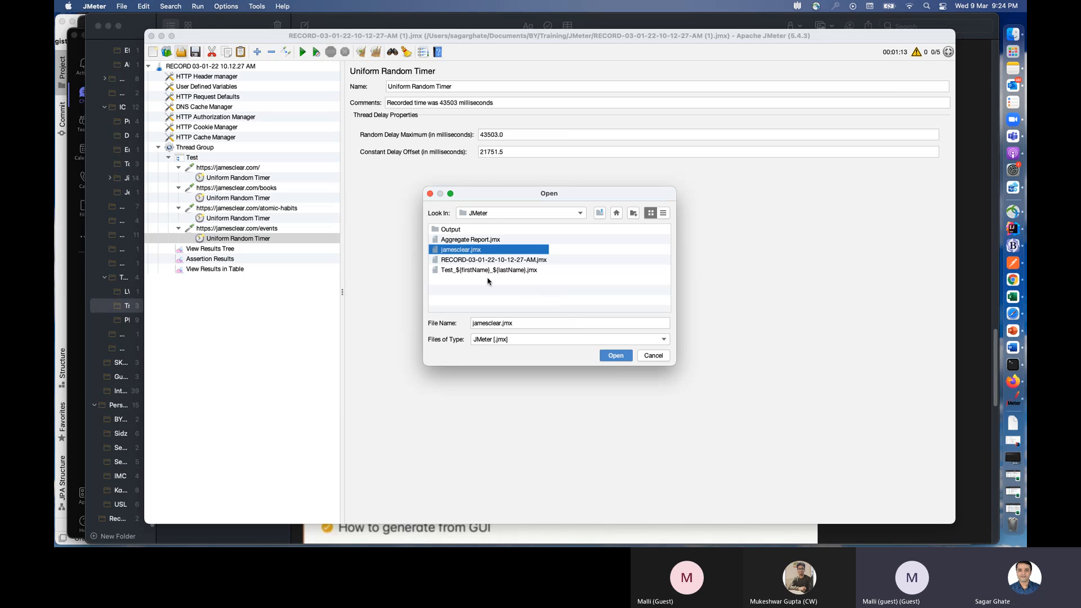
click(473, 239)
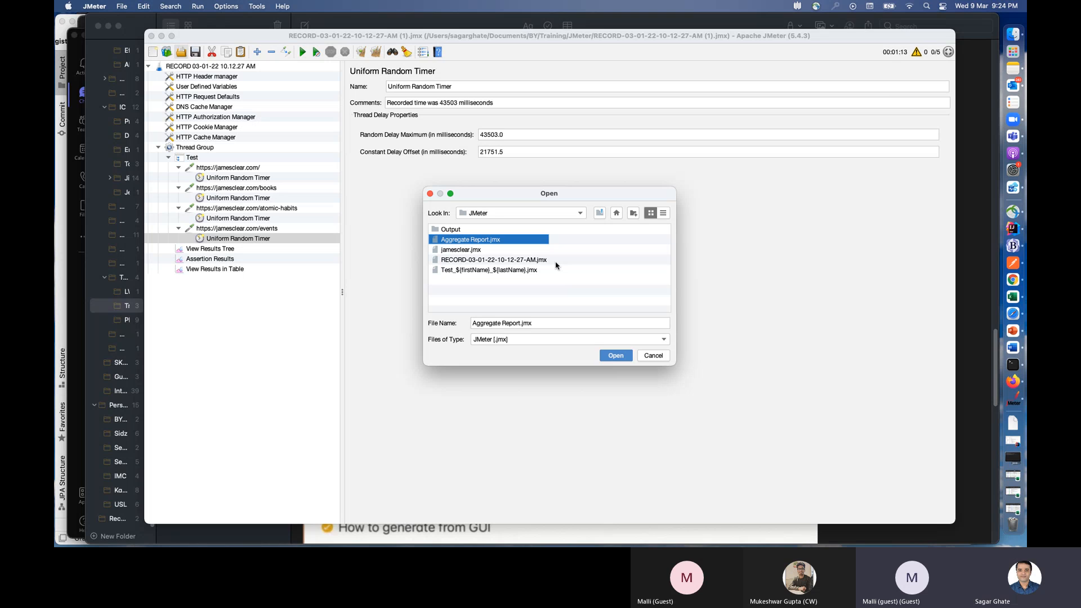
click(581, 214)
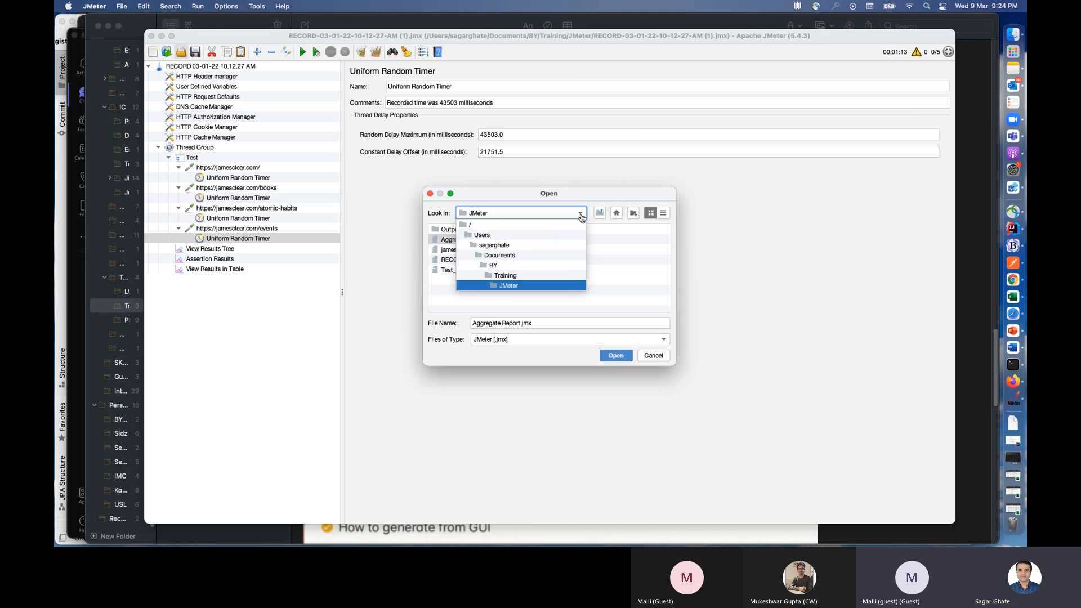
click(647, 259)
click(490, 240)
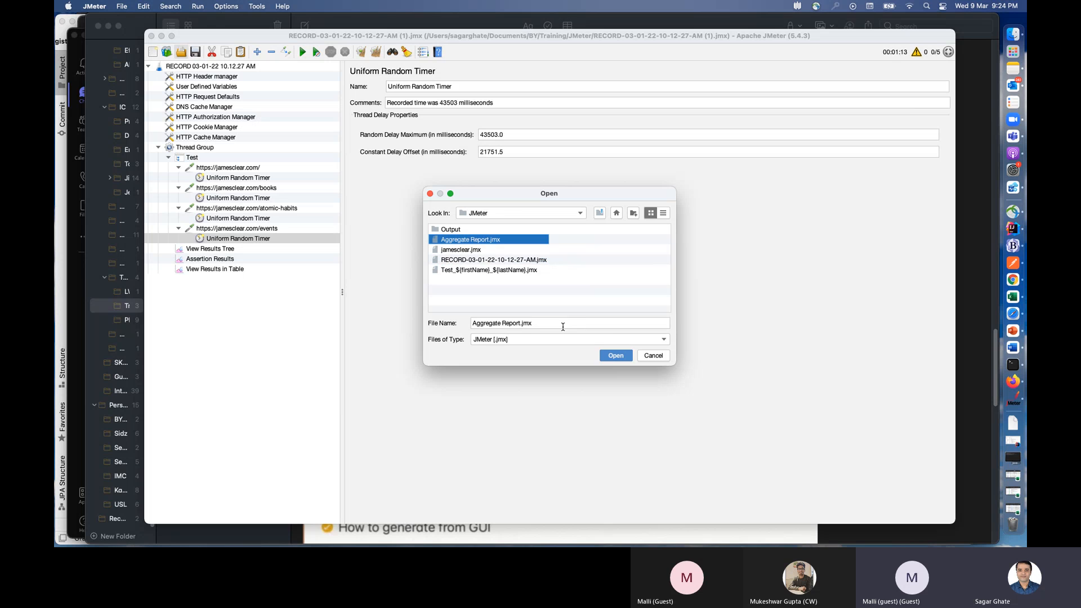
click(615, 356)
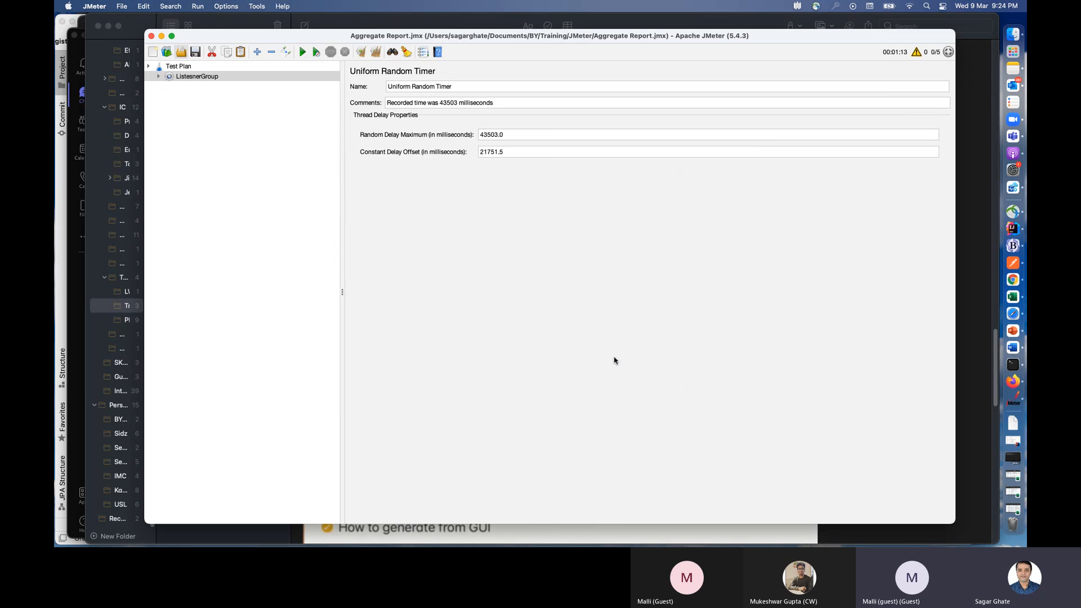
Step: Expand ListesnerGroup and examine the settings of its Sandeep-Home and Person HTTP requests
click(158, 77)
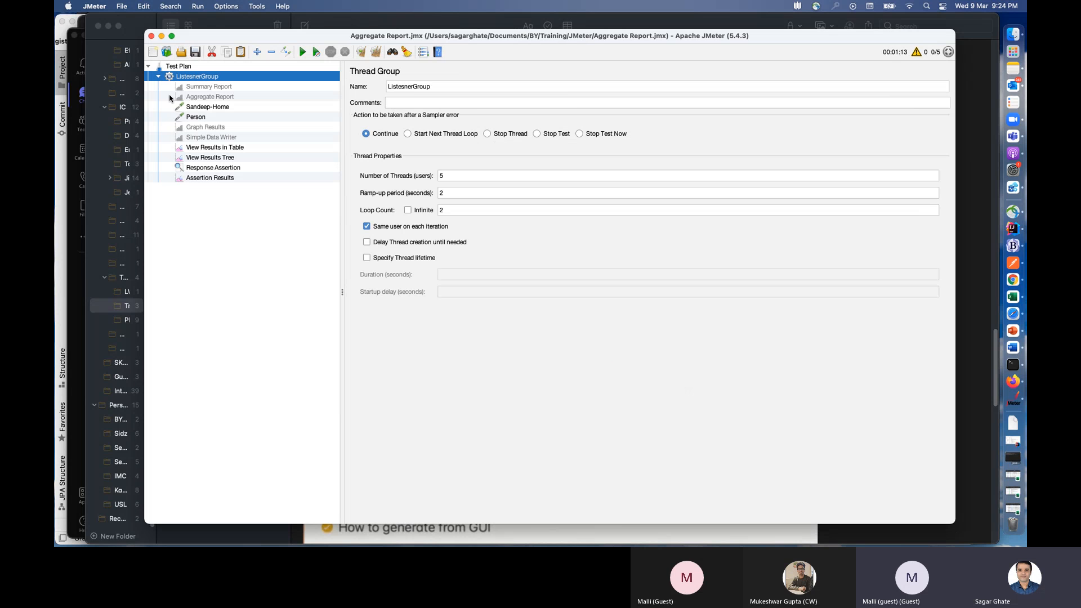
click(217, 108)
click(204, 117)
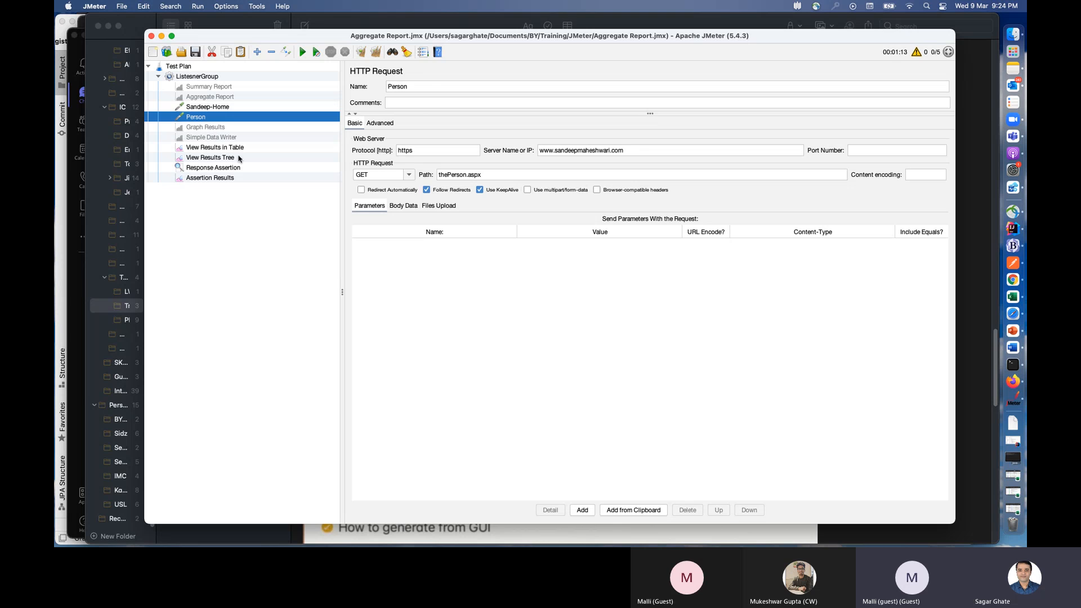
click(227, 108)
click(212, 117)
click(227, 108)
click(228, 117)
click(232, 108)
click(242, 117)
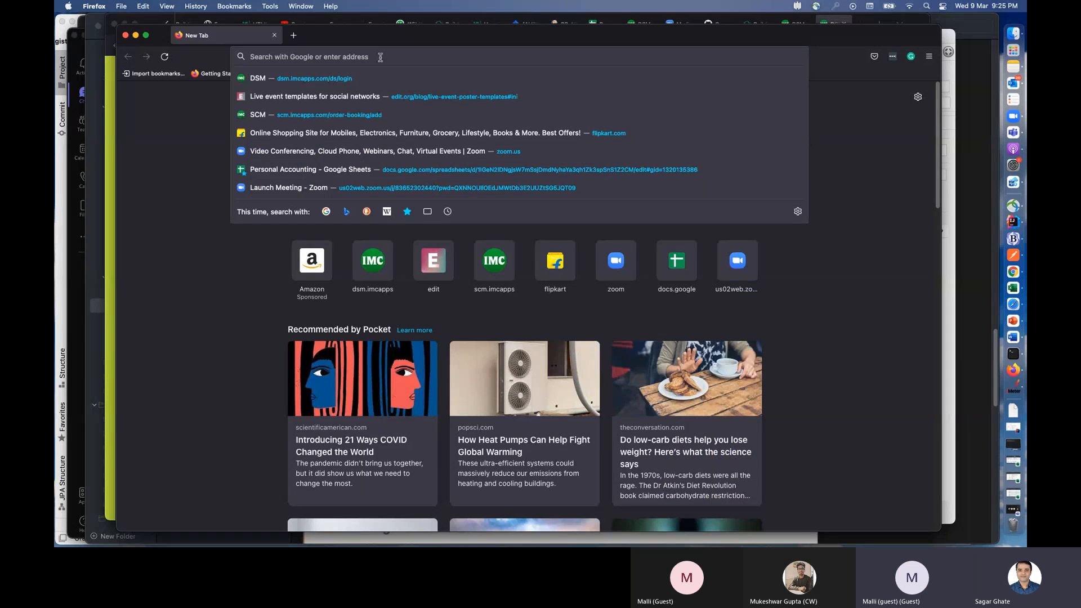
Step: Switch to Firefox, search for devdutt pattanaik, open the devdutt.com home page and view its recent articles
text(devdatt)
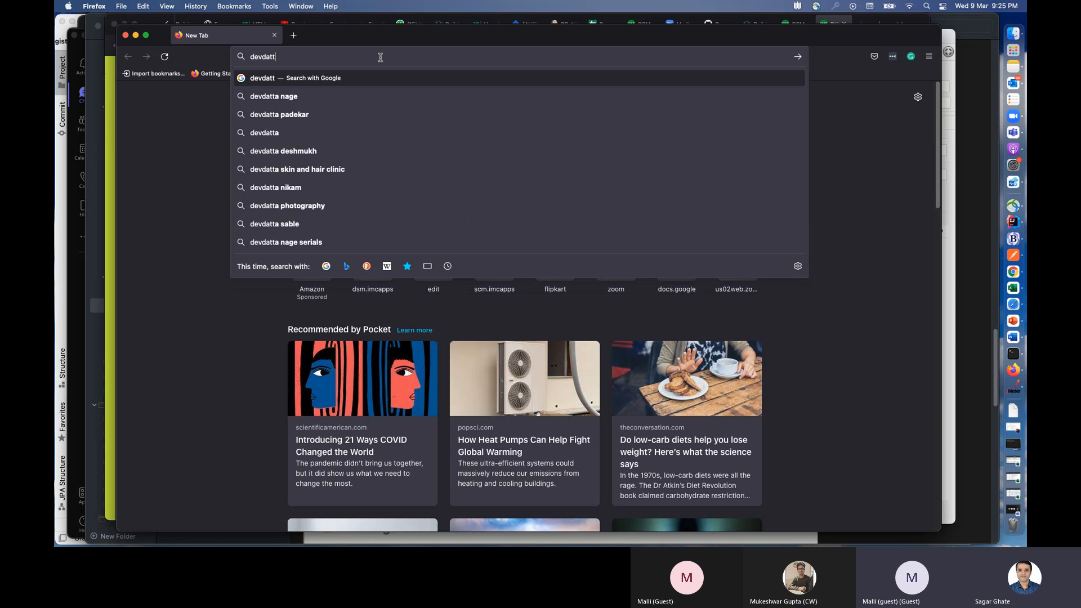
text( patnai)
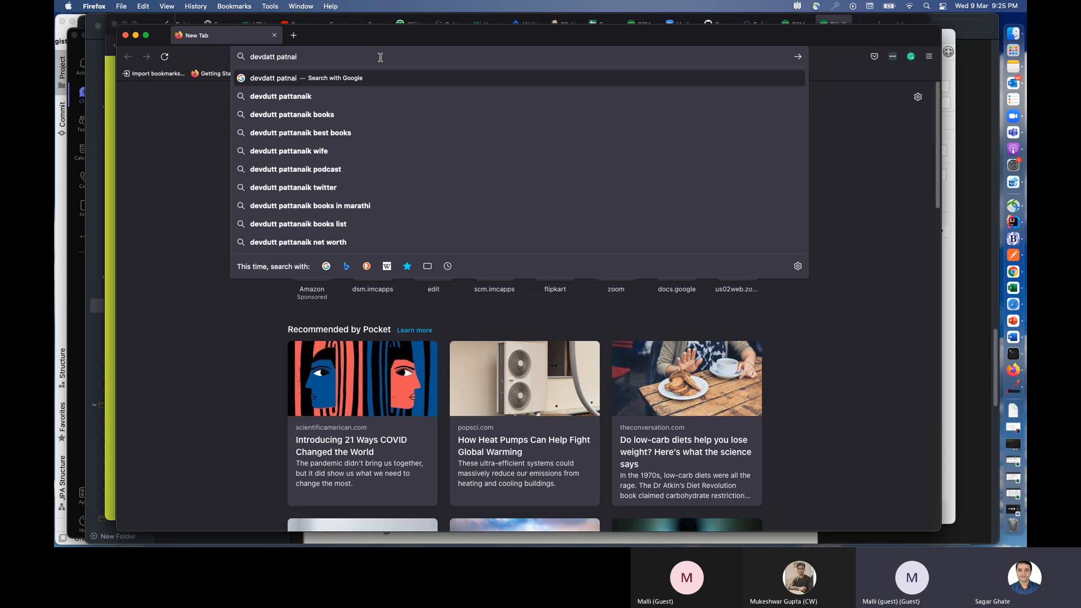
key(Down)
key(Return)
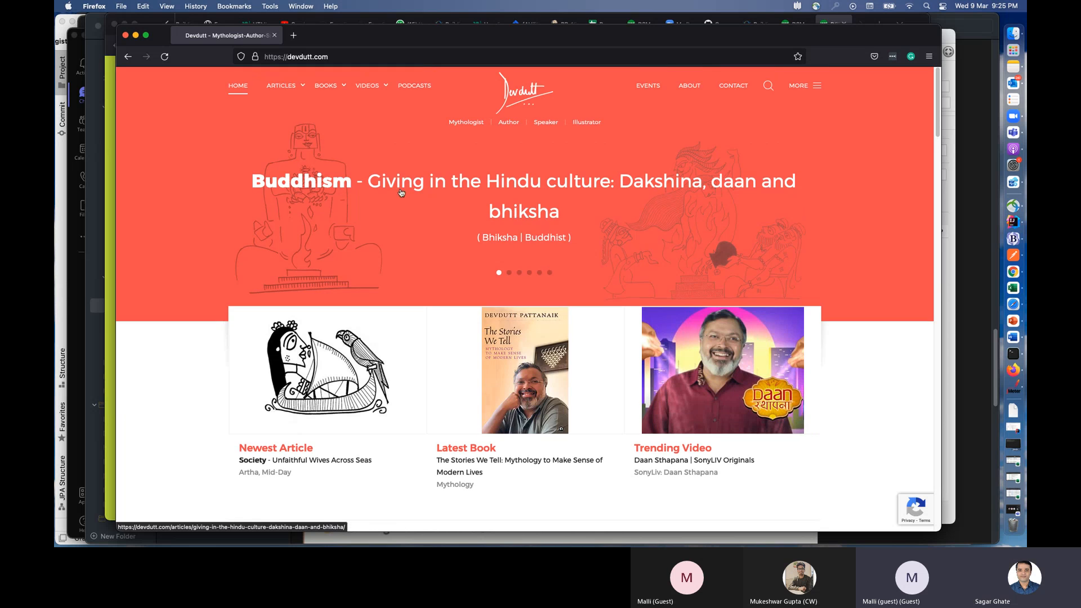
scroll(375, 200, down, 5)
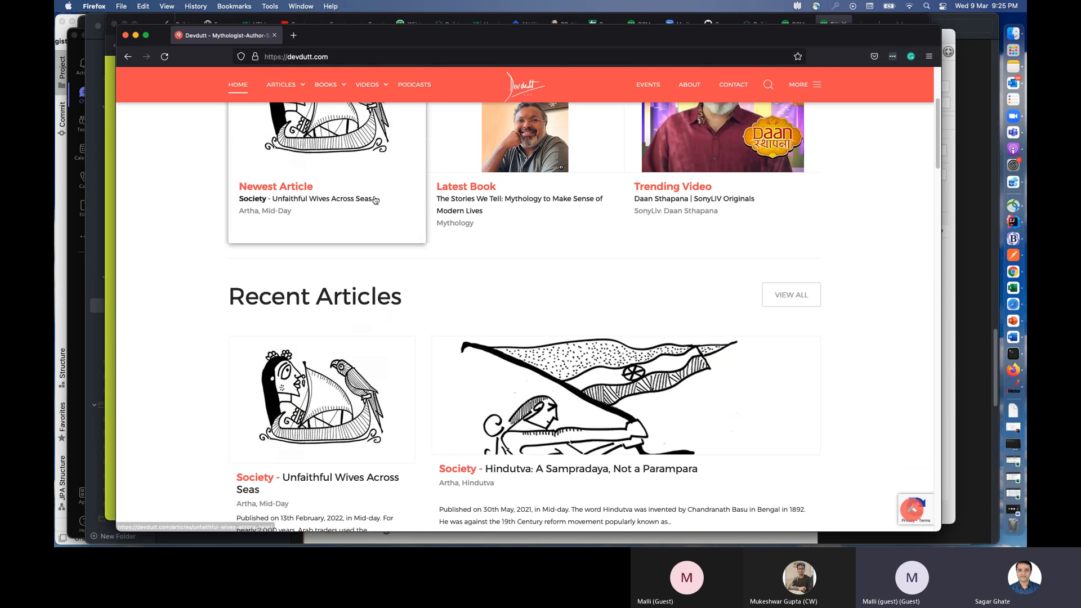
Step: Open the Fiction books page on devdutt.com, copy its address and switch back to JMeter
scroll(375, 199, up, 5)
mouse_move(285, 86)
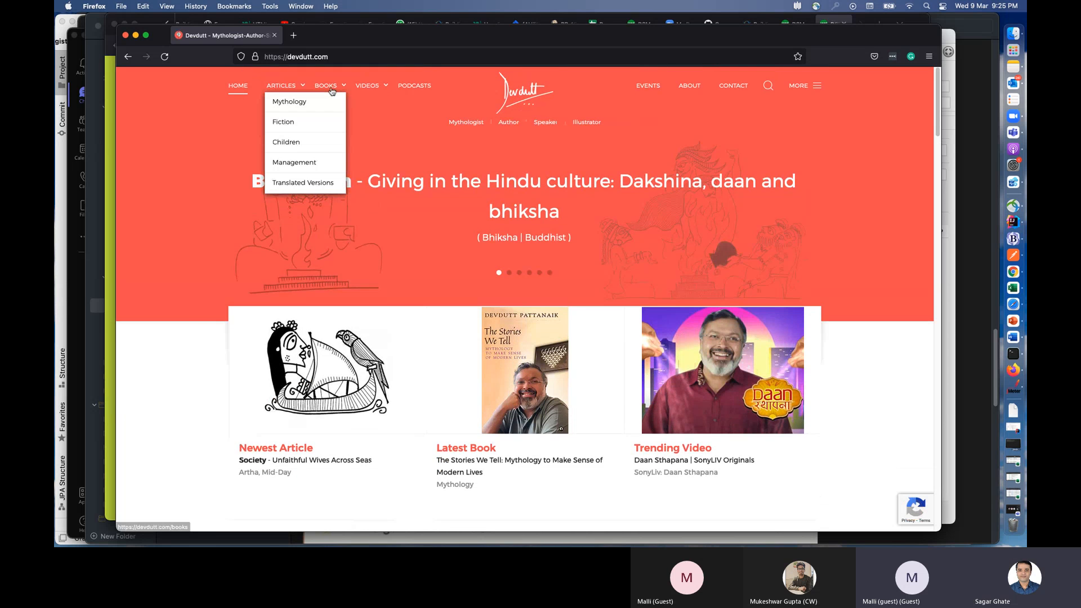
click(284, 128)
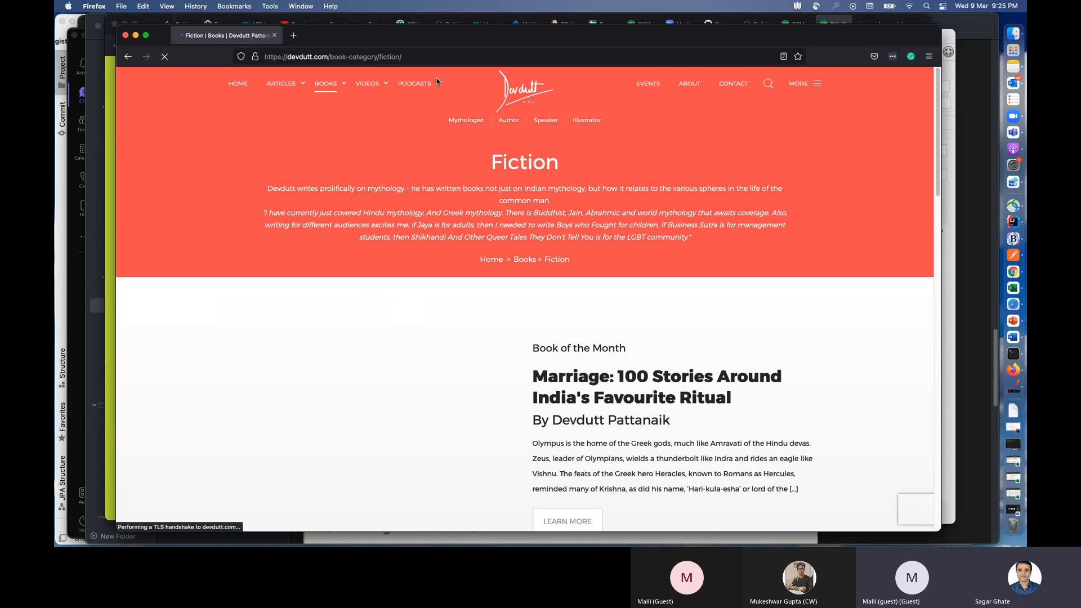
scroll(437, 78, down, 8)
click(436, 56)
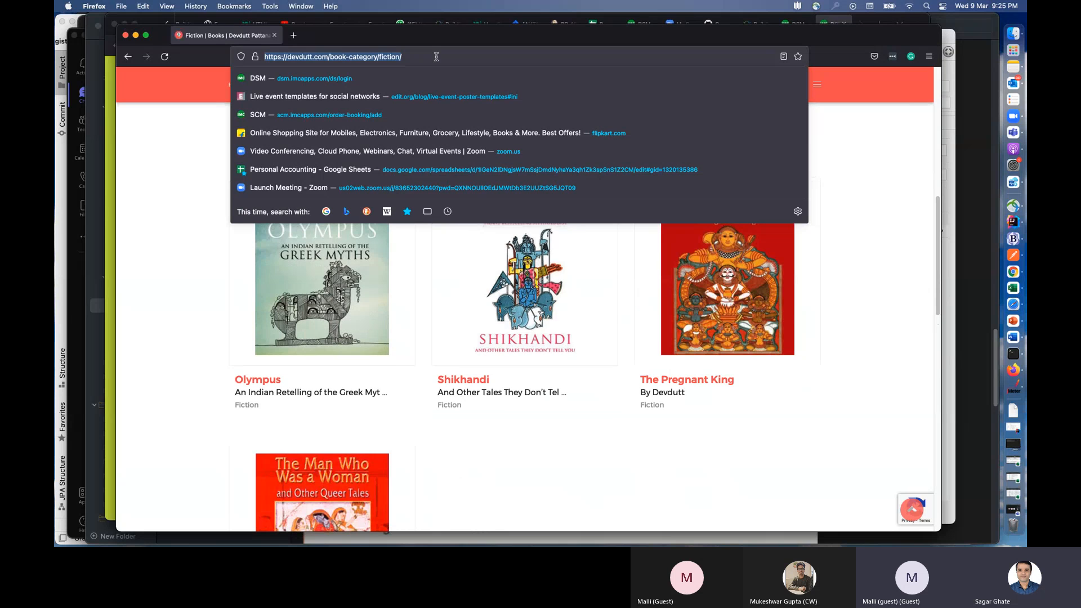
key(super+Tab)
key(super+Tab)
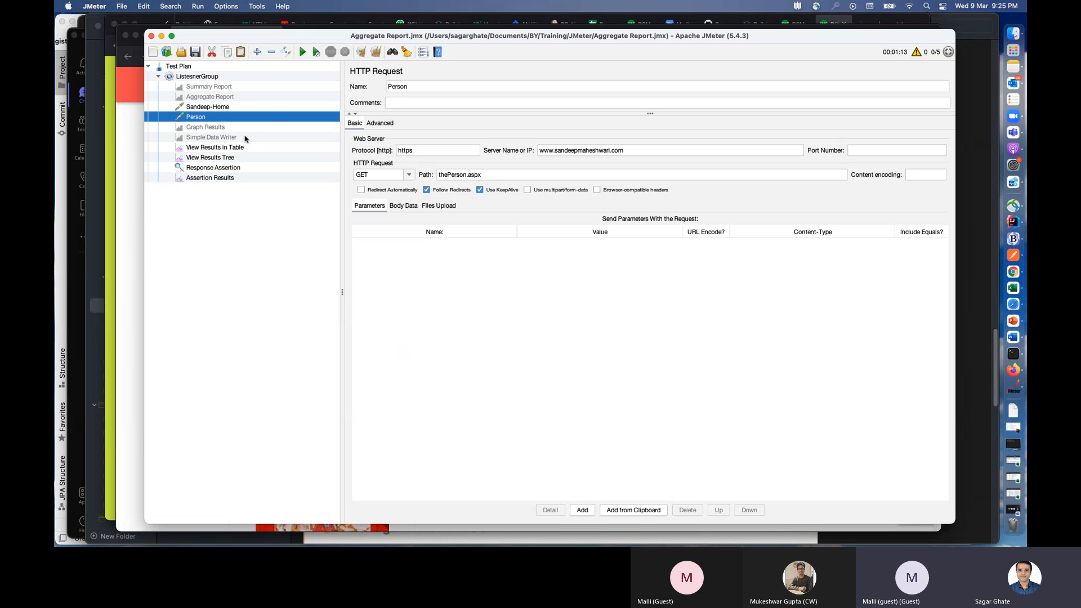
Step: Examine the ListesnerGroup thread settings and its View Results in Table, View Results Tree and Assertion Results listeners
click(225, 158)
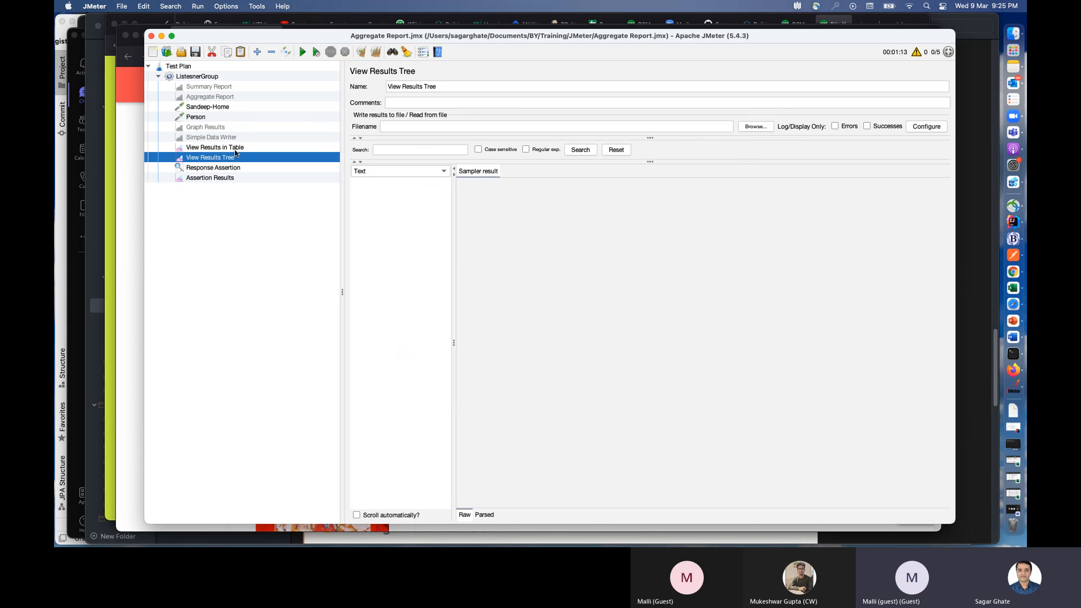
click(236, 148)
click(217, 76)
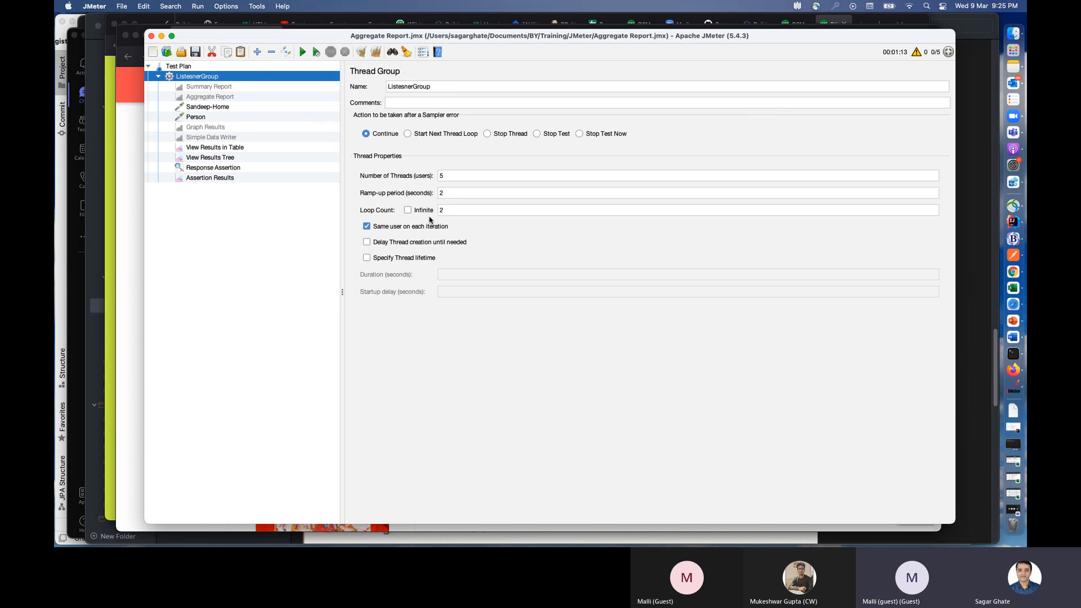
click(233, 148)
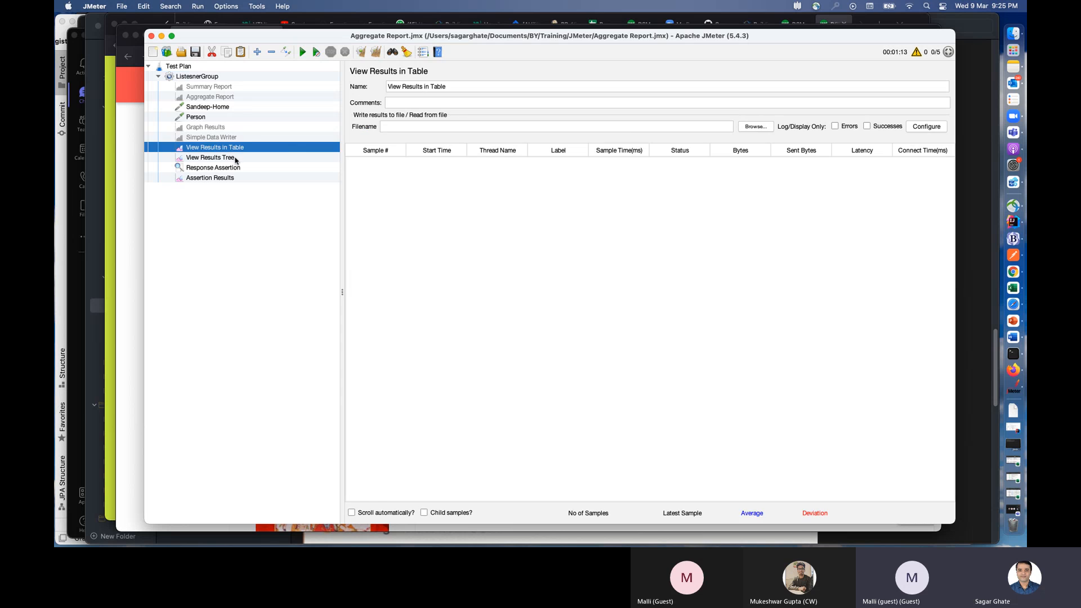
click(236, 158)
click(238, 177)
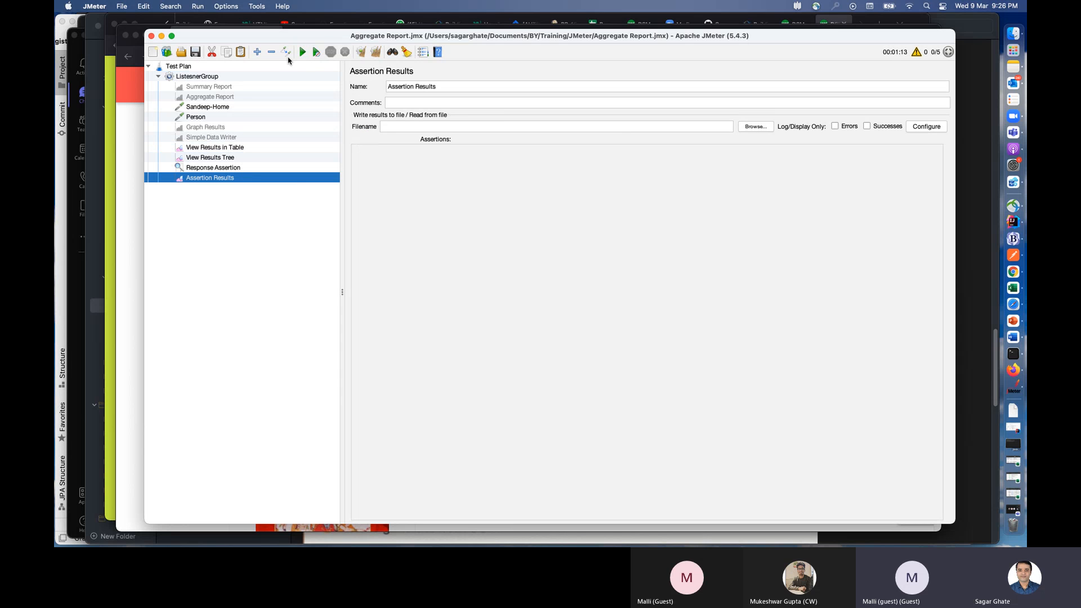
Step: Run the test plan and examine the results tree, the assertion results and the pattern tested by the Response Assertion
click(302, 52)
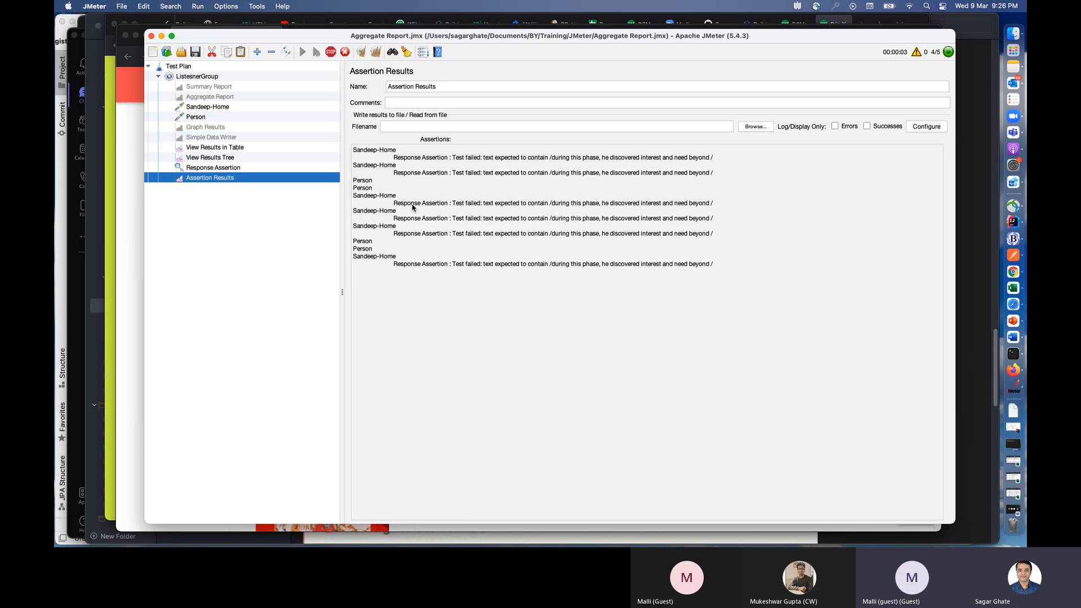
click(256, 160)
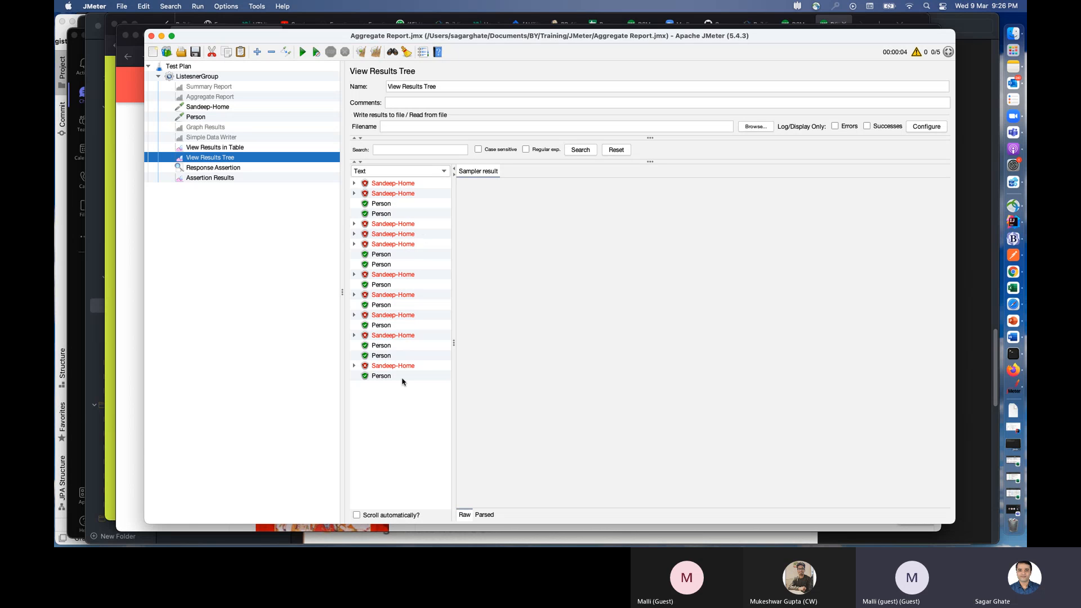
click(232, 179)
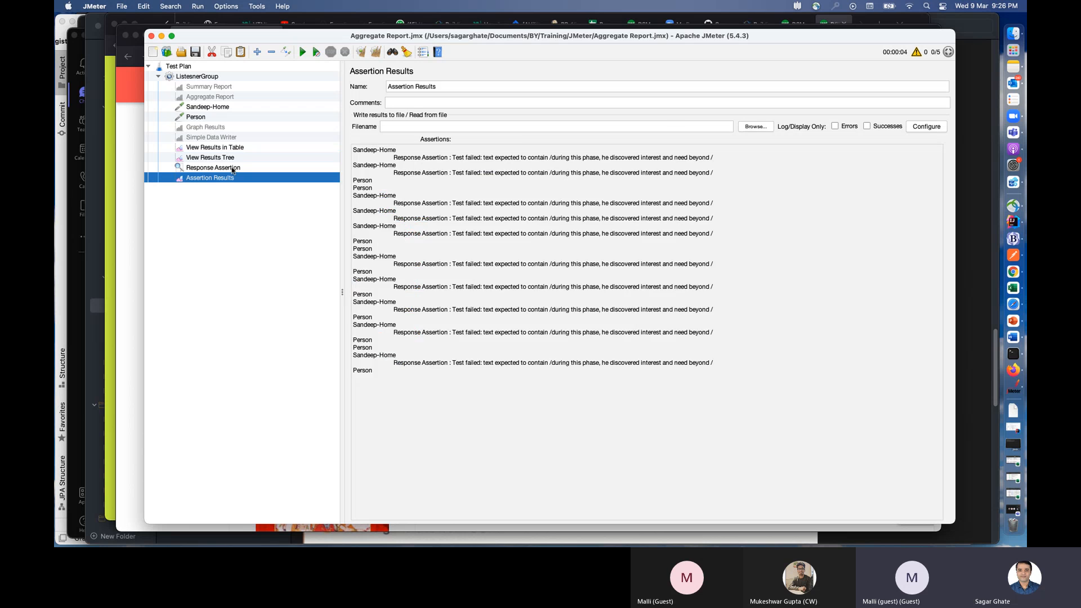
click(234, 168)
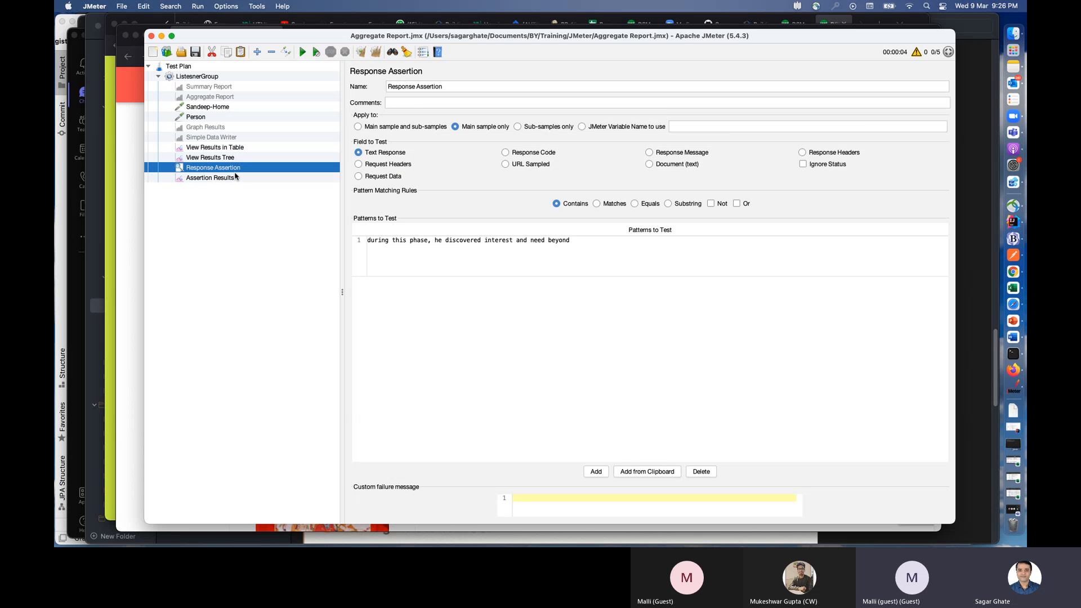
click(584, 246)
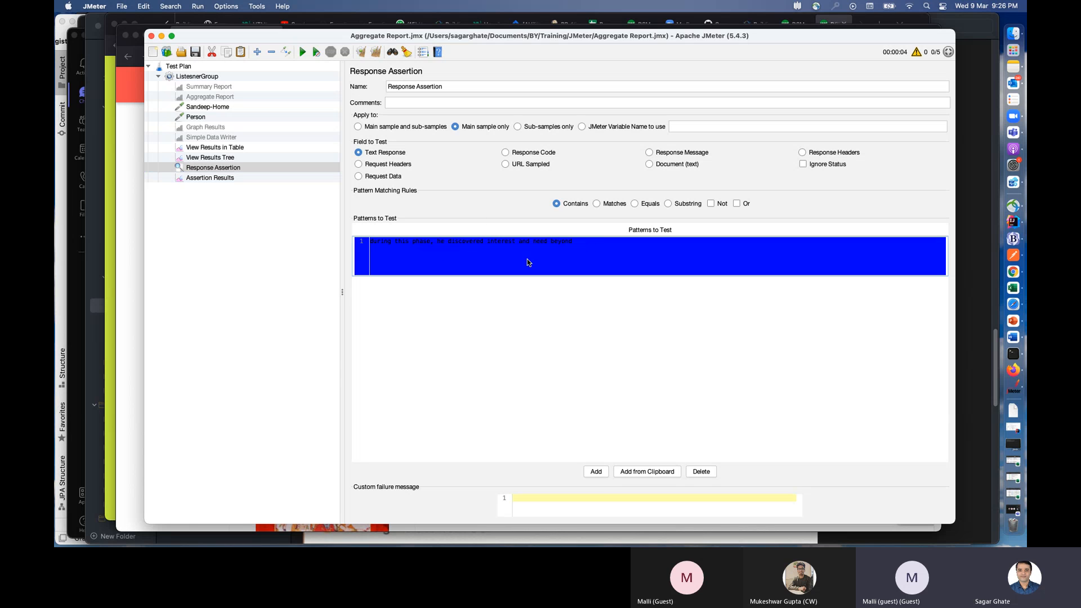
click(208, 199)
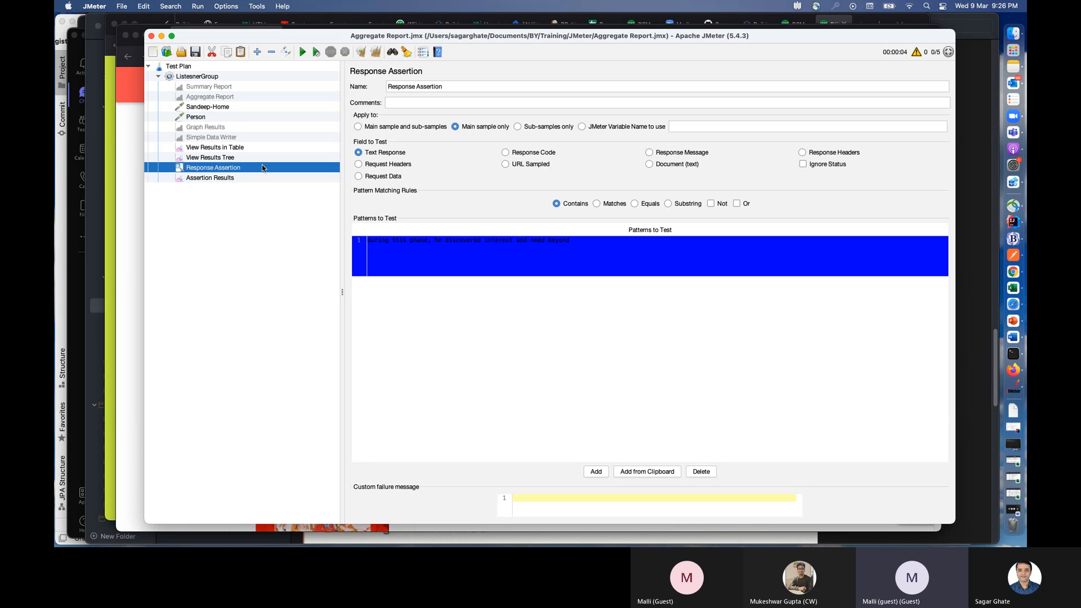
Step: Disable the Response Assertion and rerun the test to check its samples in View Results Tree
right_click(237, 169)
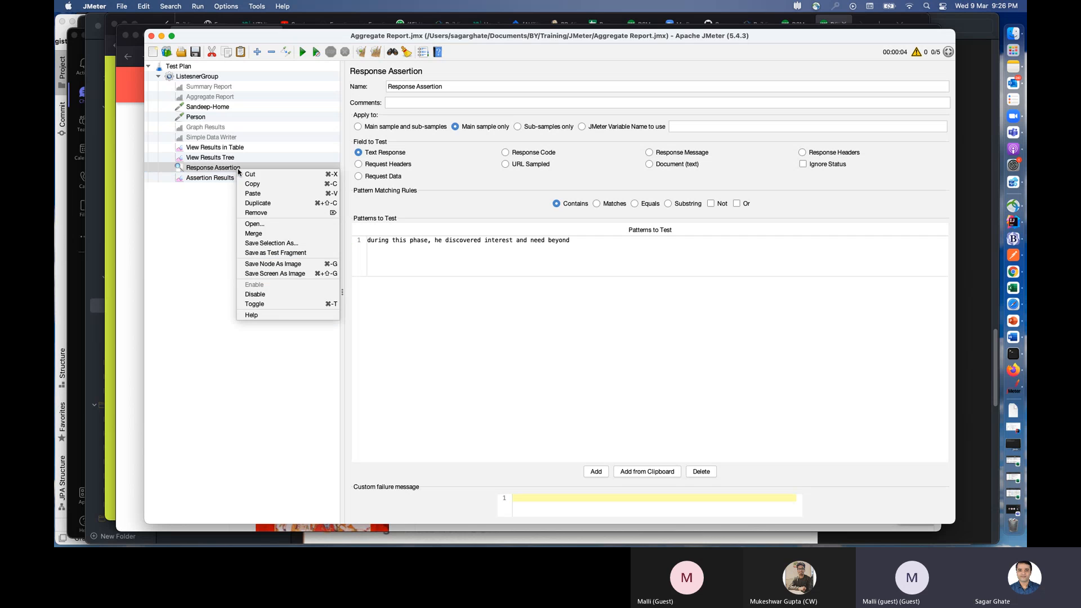
click(213, 171)
right_click(213, 171)
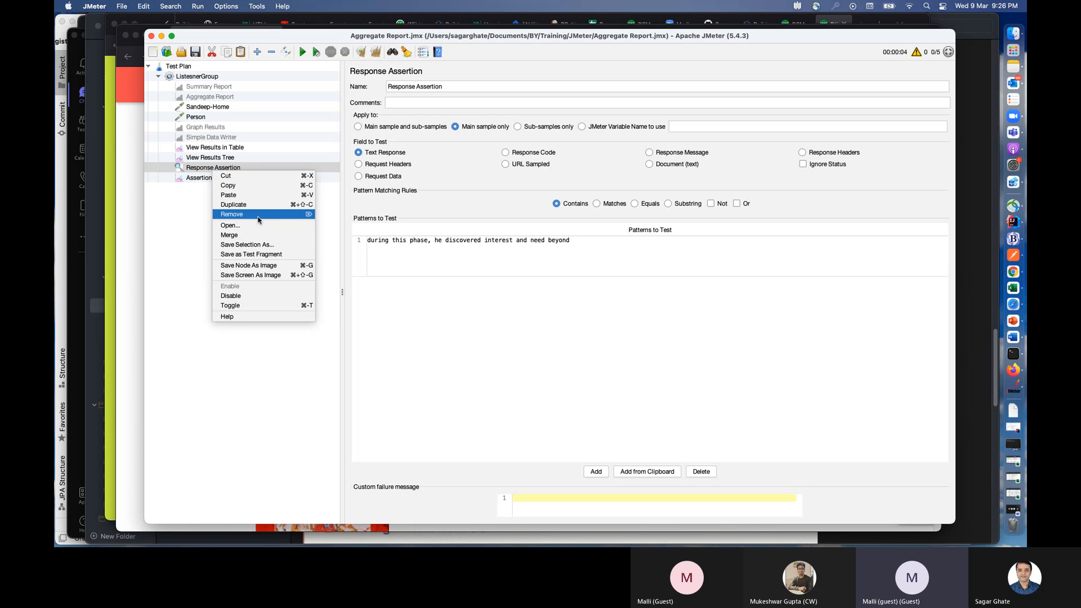
click(259, 296)
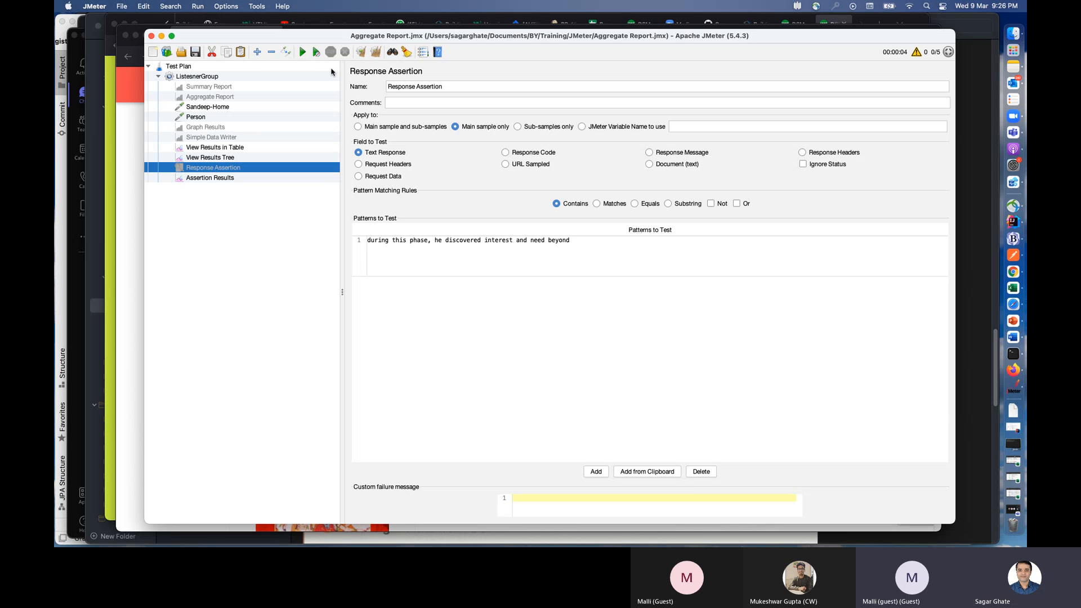
click(302, 52)
click(238, 159)
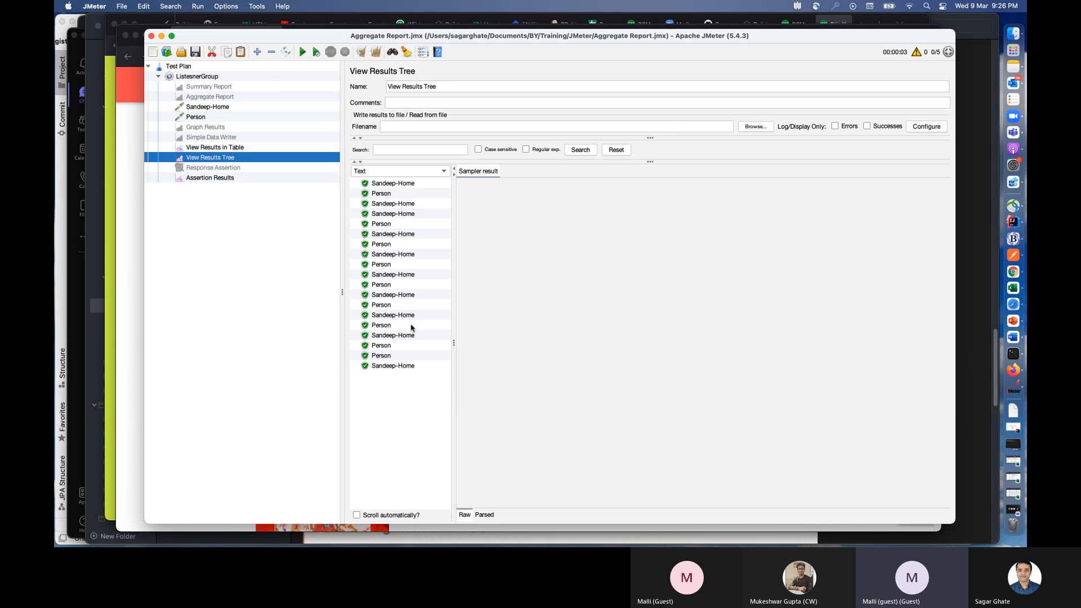
Step: Add an HTTP Request sampler to ListesnerGroup
click(215, 79)
right_click(227, 79)
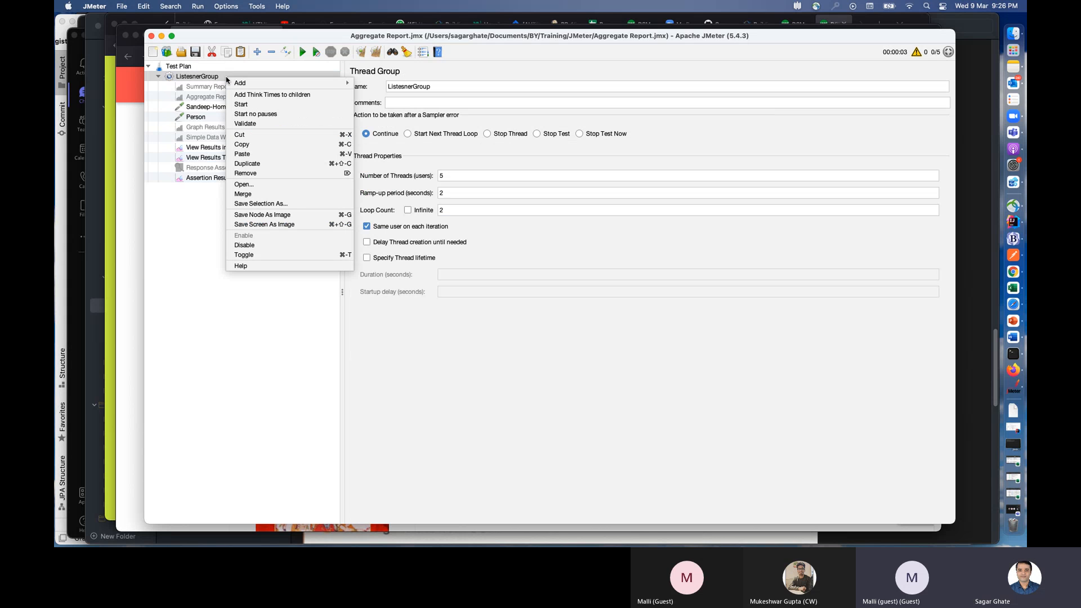
mouse_move(352, 85)
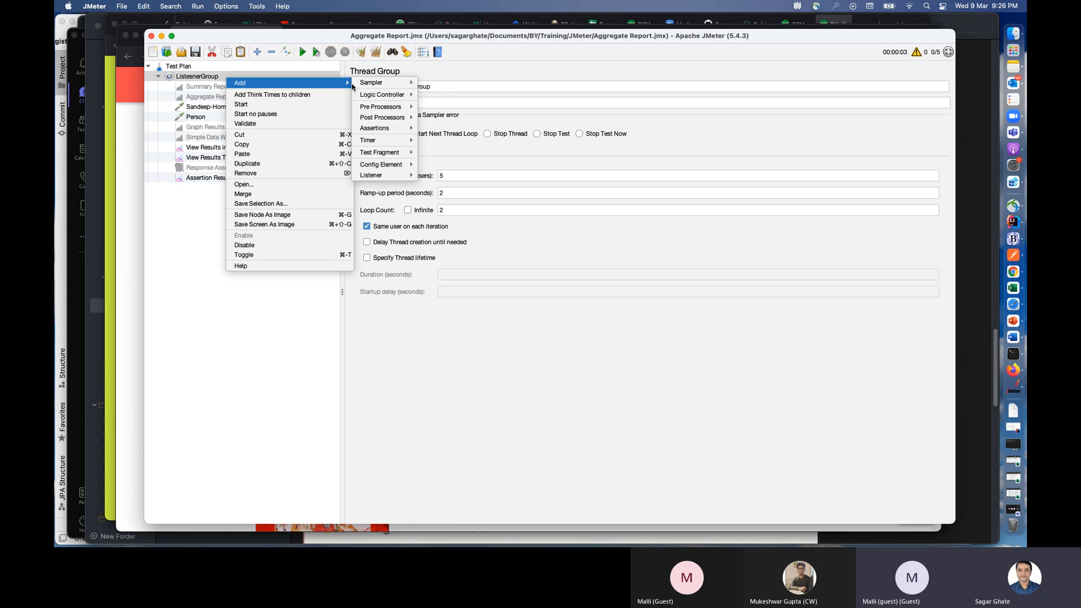
click(461, 90)
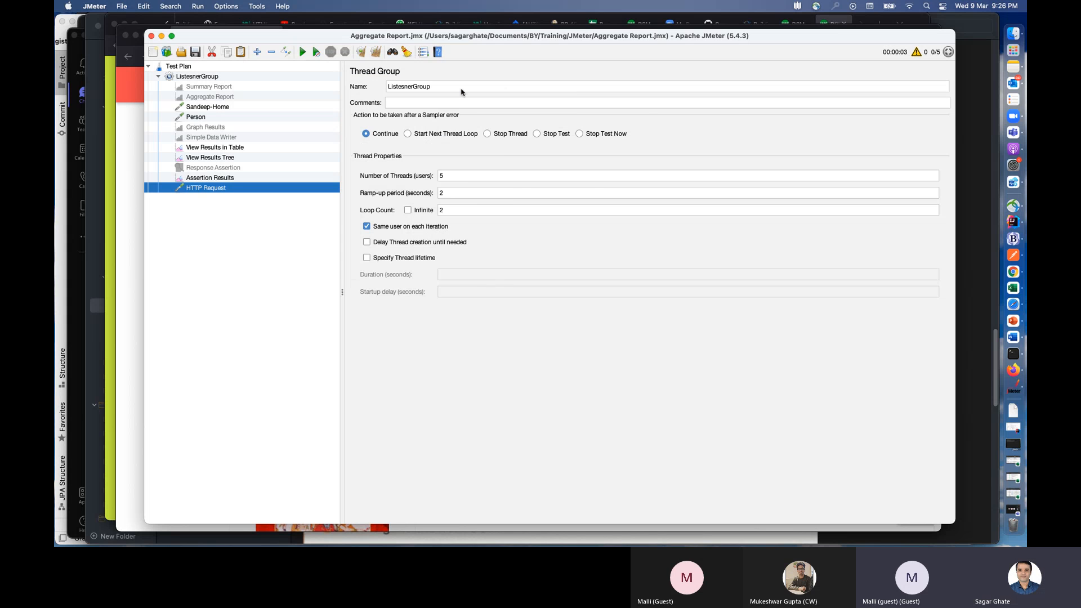
Step: Enter devdutt.com/book-category/fiction/ as the new request's server name and set its protocol to https
click(585, 150)
text(https://devdutt.com/book-category/fiction/)
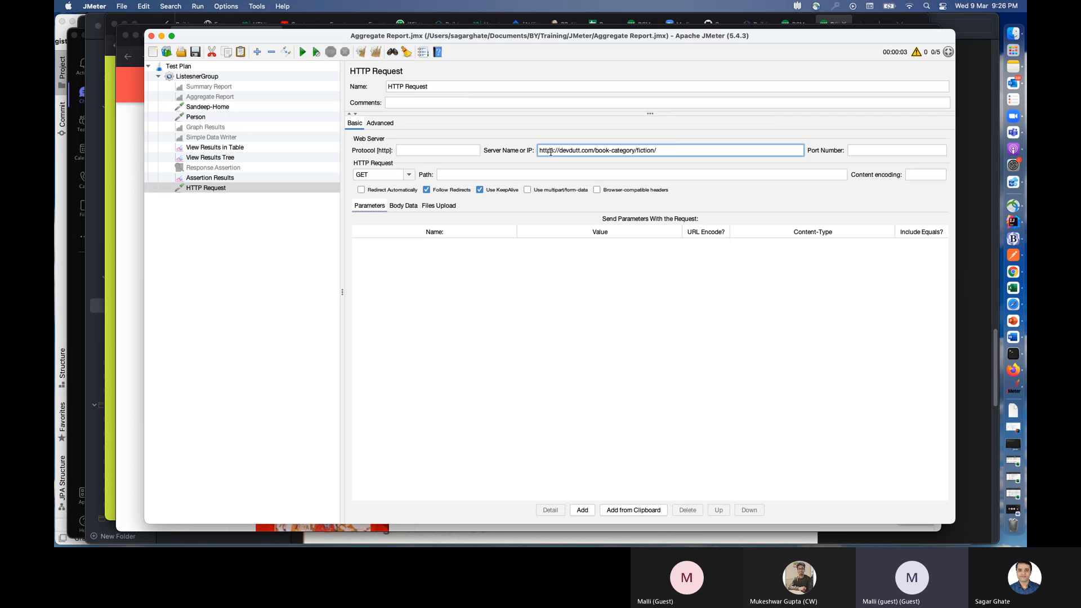
drag(558, 151, 530, 153)
key(BackSpace)
click(474, 149)
text(https://)
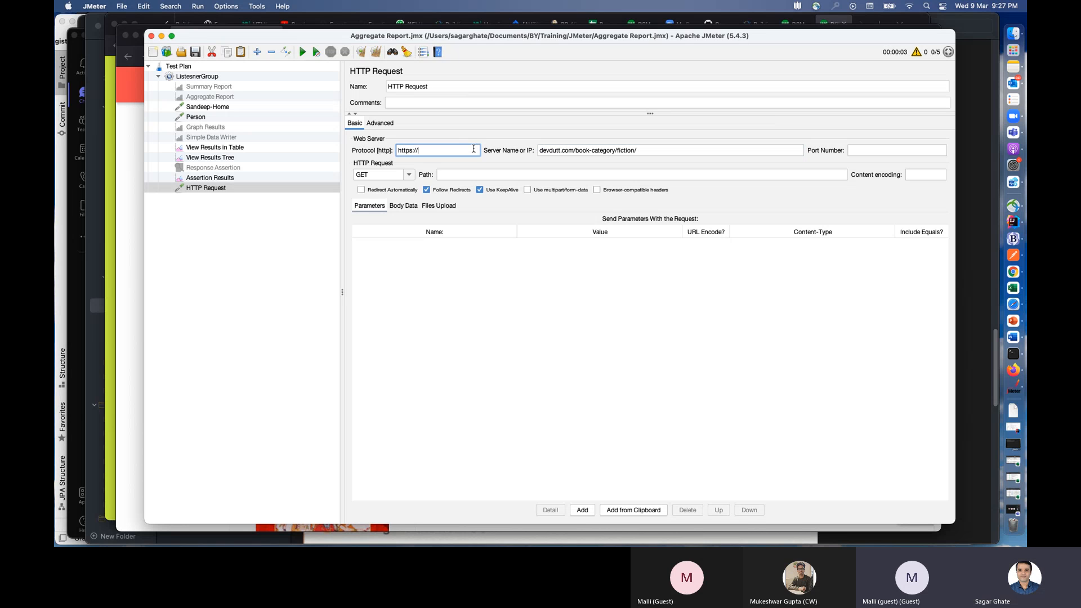
key(BackSpace)
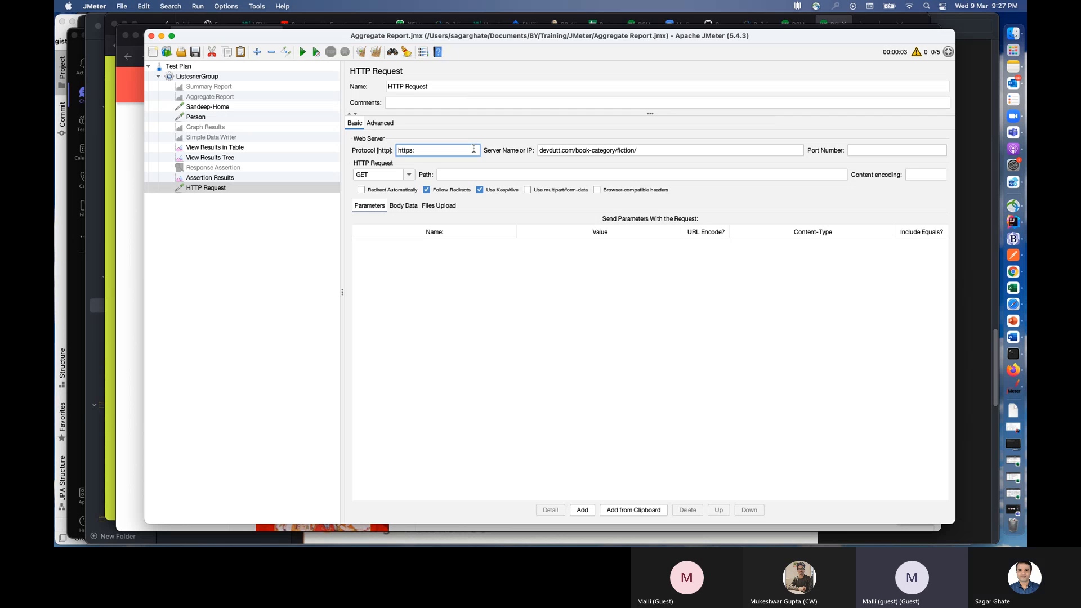
Step: Move the page path out of the server name so the path is /book-category/fiction/ and the server is devdutt.com
click(645, 150)
drag(643, 150, 574, 151)
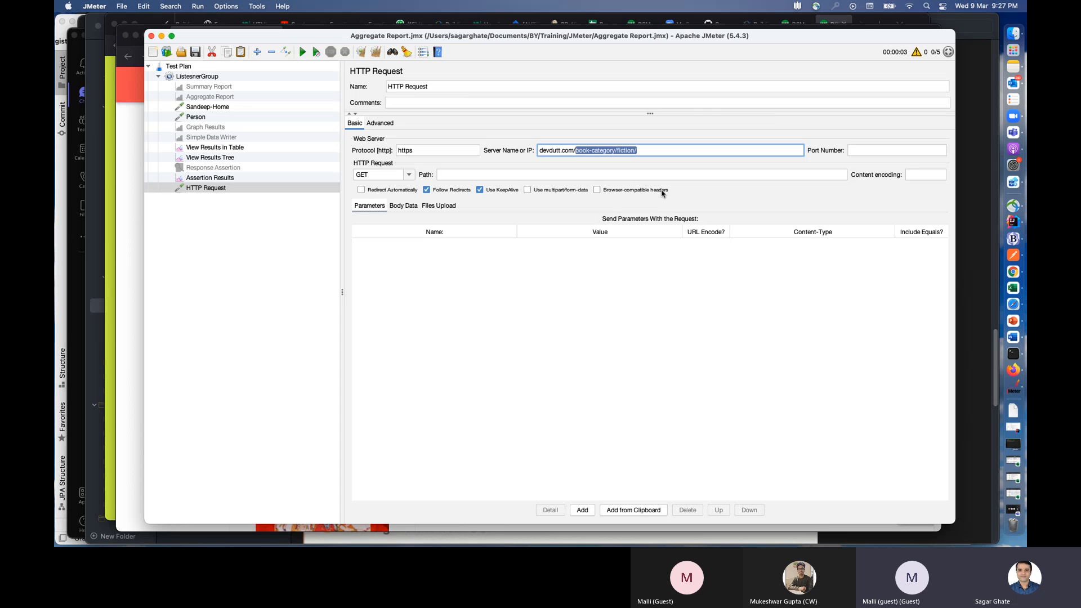
key(super+x)
click(454, 171)
key(super+v)
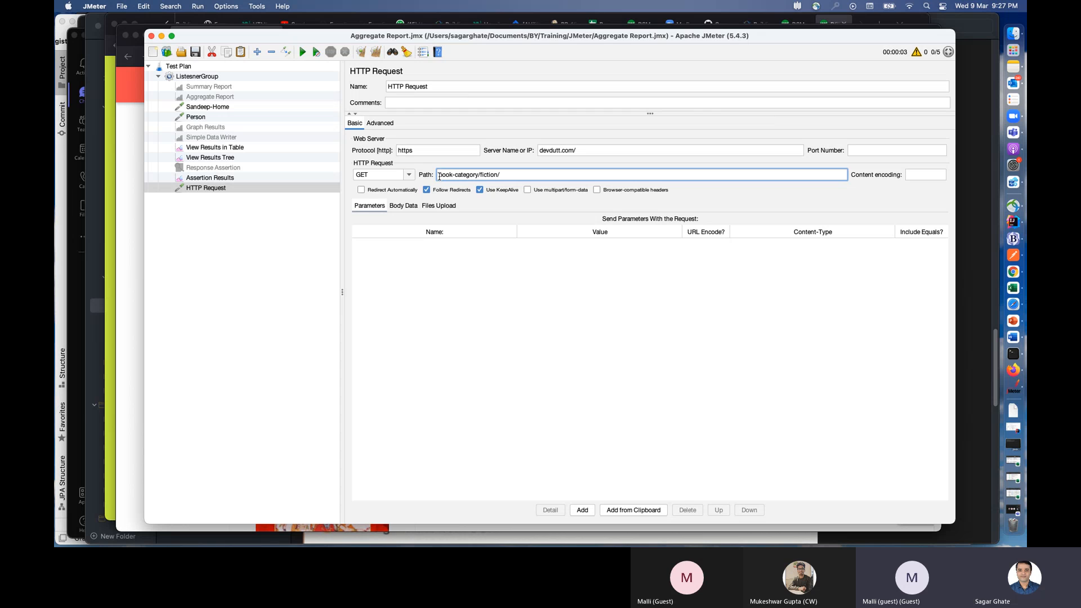
click(440, 175)
text(/)
click(597, 150)
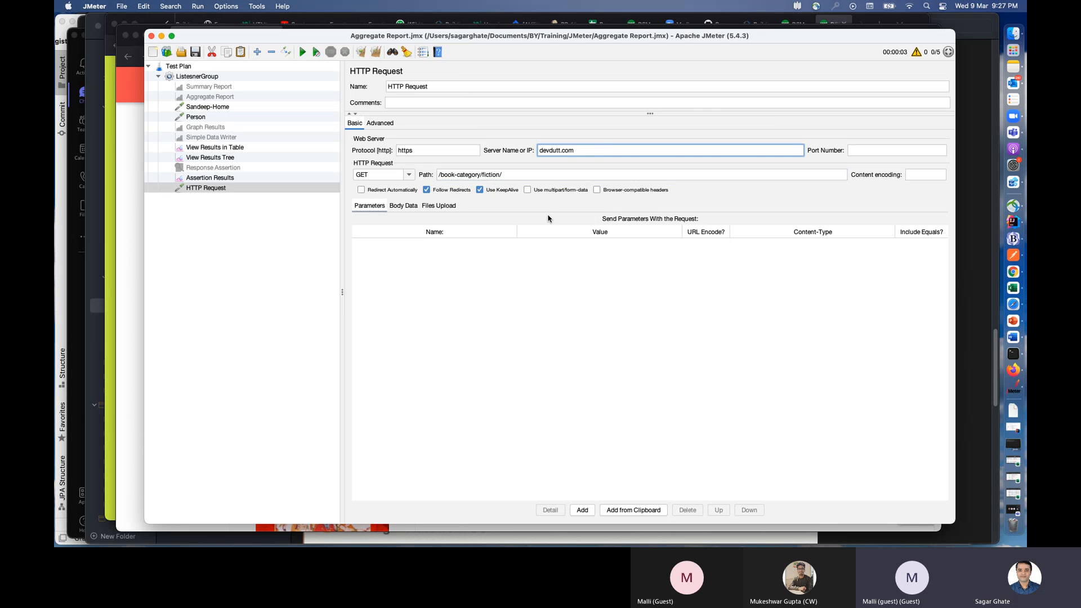
Step: Rename the new HTTP request to Devdutt - Books - Fiction
triple_click(443, 86)
text(Dev)
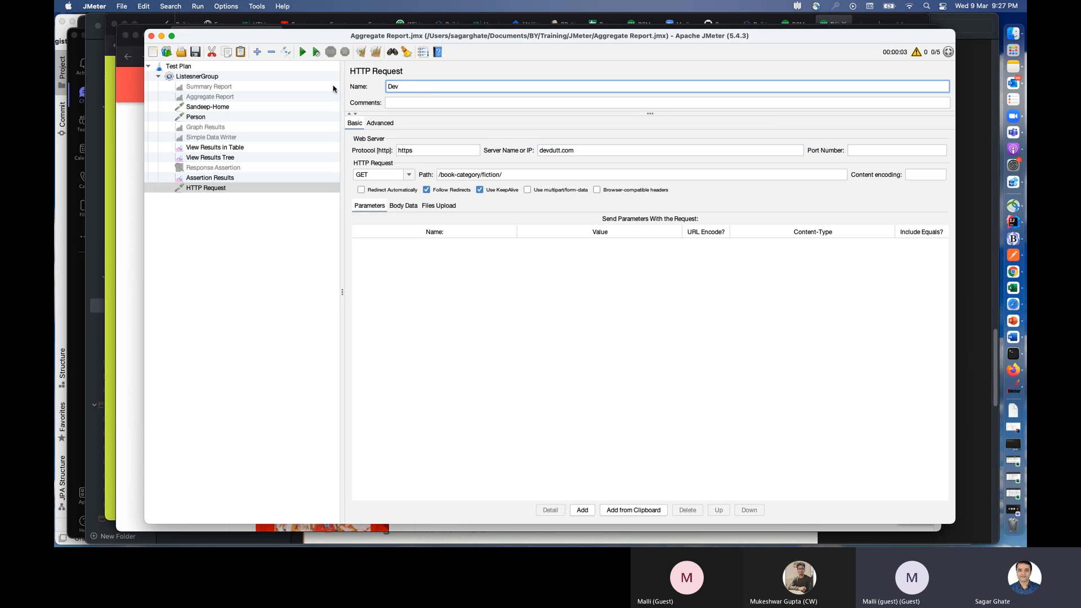
text(dutt - Books - Fiction)
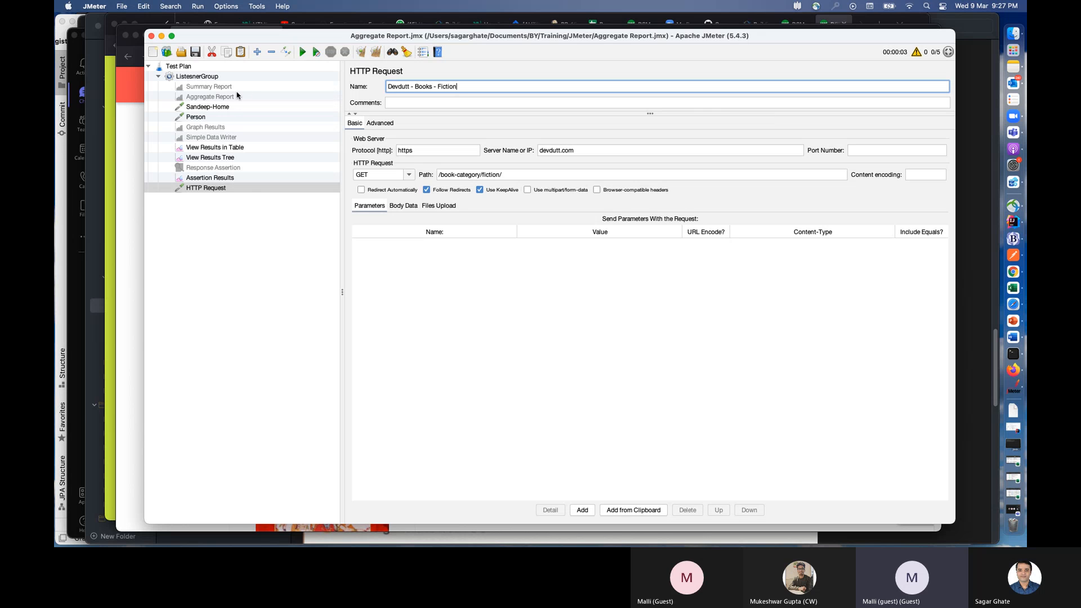
Step: Set ListesnerGroup's number of threads to 1 and recheck the Devdutt - Books - Fiction request
click(218, 77)
double_click(439, 175)
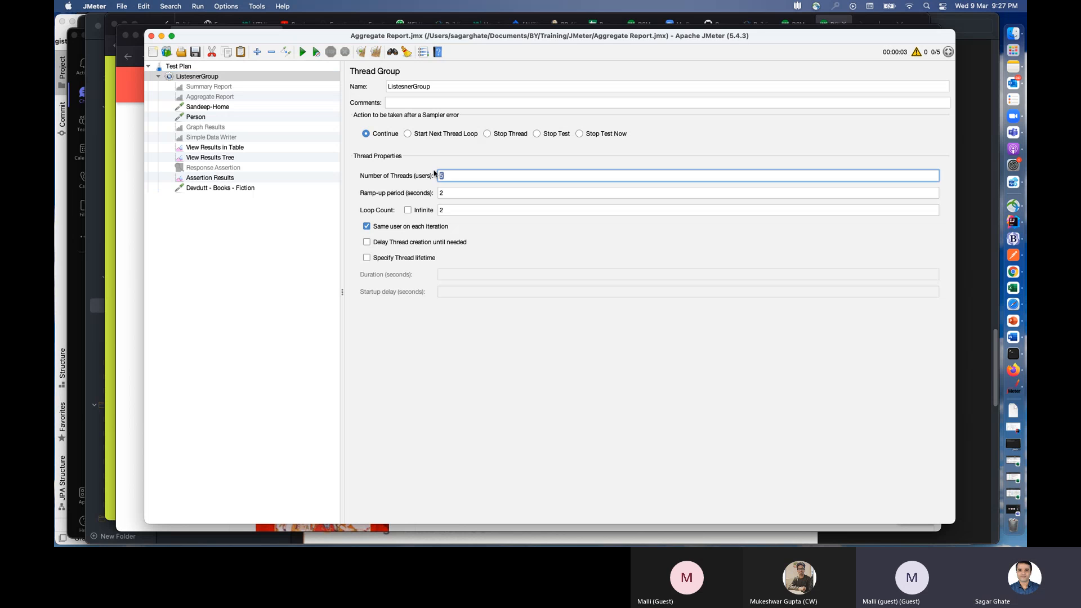
click(262, 250)
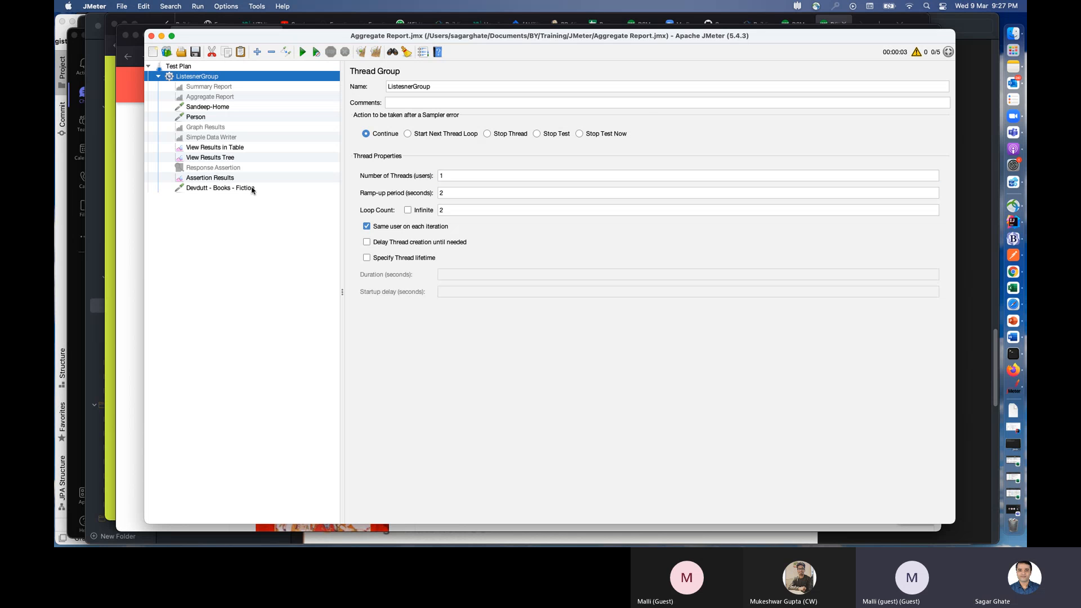
click(249, 187)
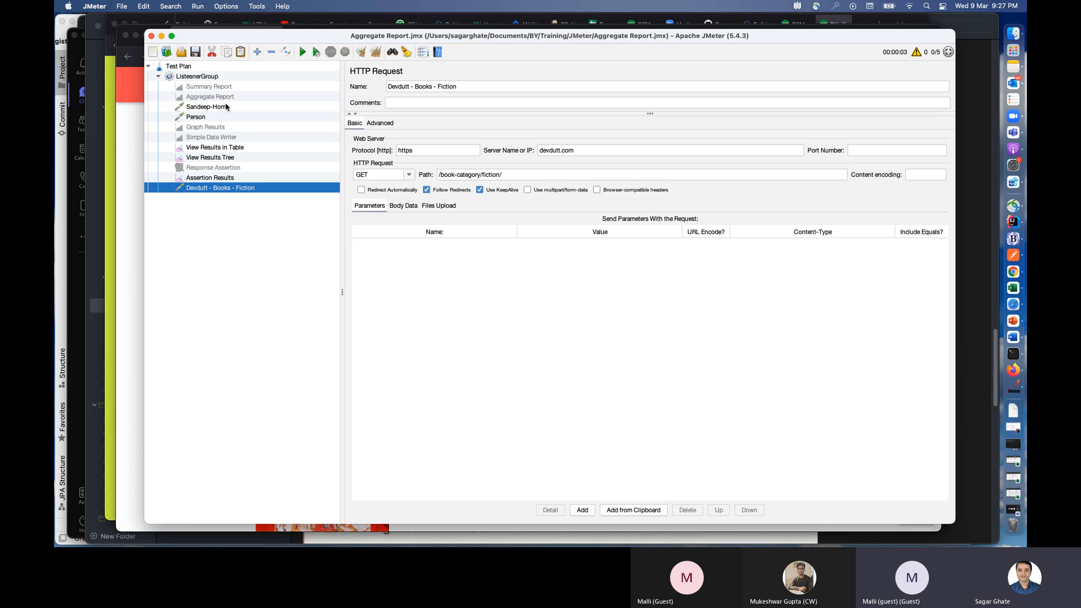
Step: Add another HTTP Request sampler to ListesnerGroup
click(219, 78)
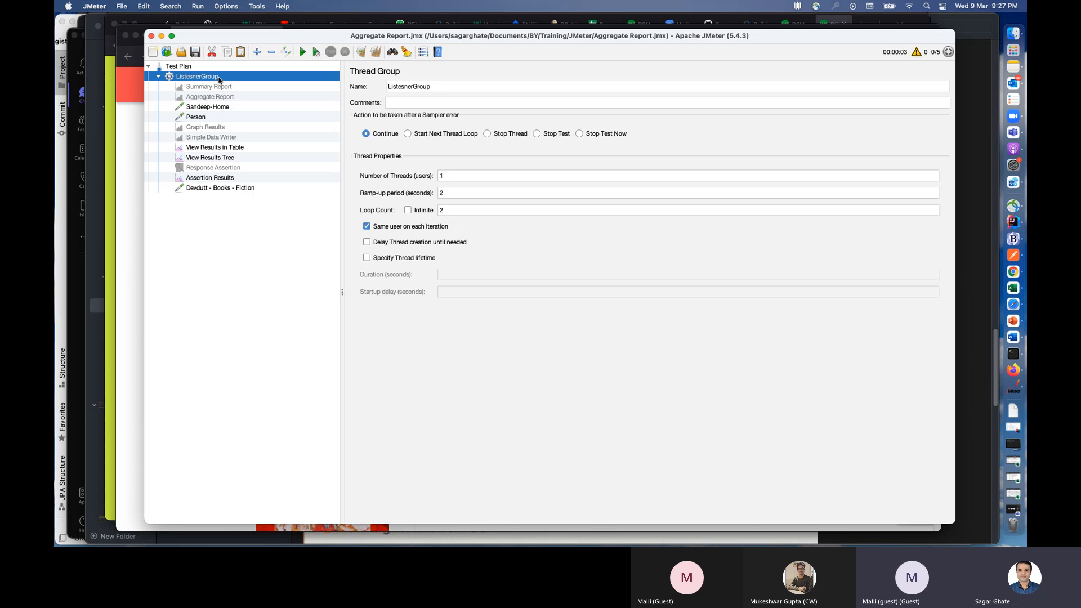
right_click(219, 80)
mouse_move(273, 85)
mouse_move(374, 84)
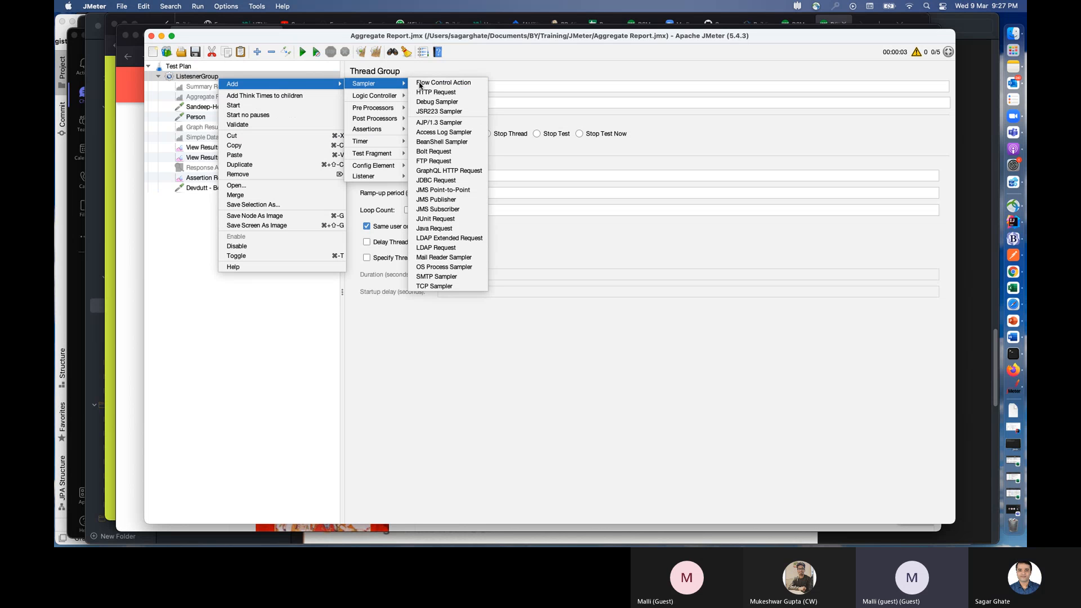
click(449, 96)
Step: Switch to Firefox and open the Talks page of the Videos section on devdutt.com
key(super+Tab)
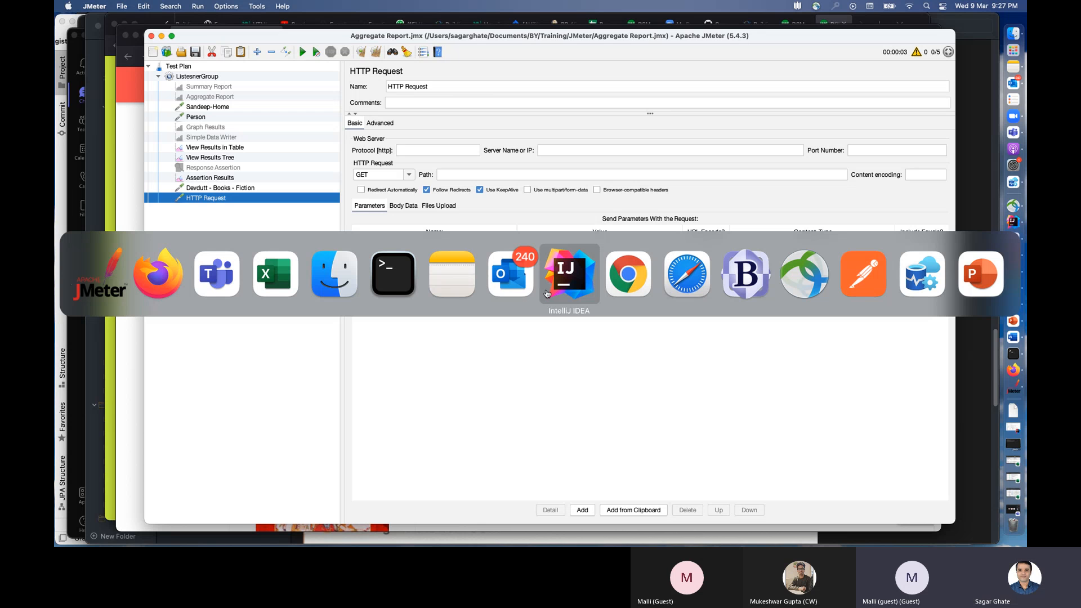
click(491, 290)
key(super+Tab)
key(super+Tab)
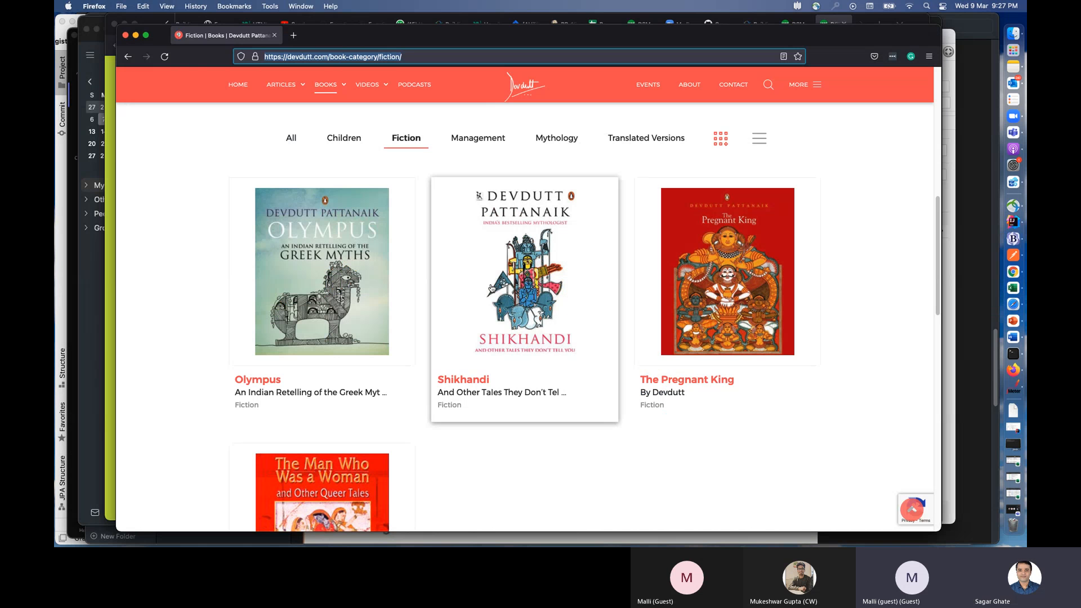
scroll(486, 154, up, 2)
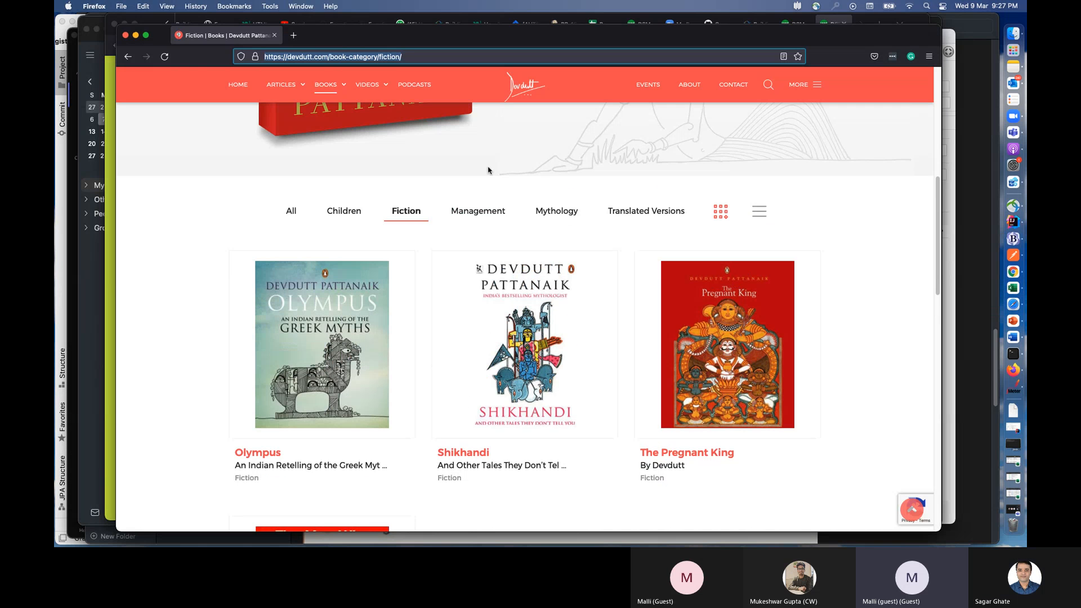
scroll(488, 169, up, 5)
mouse_move(366, 89)
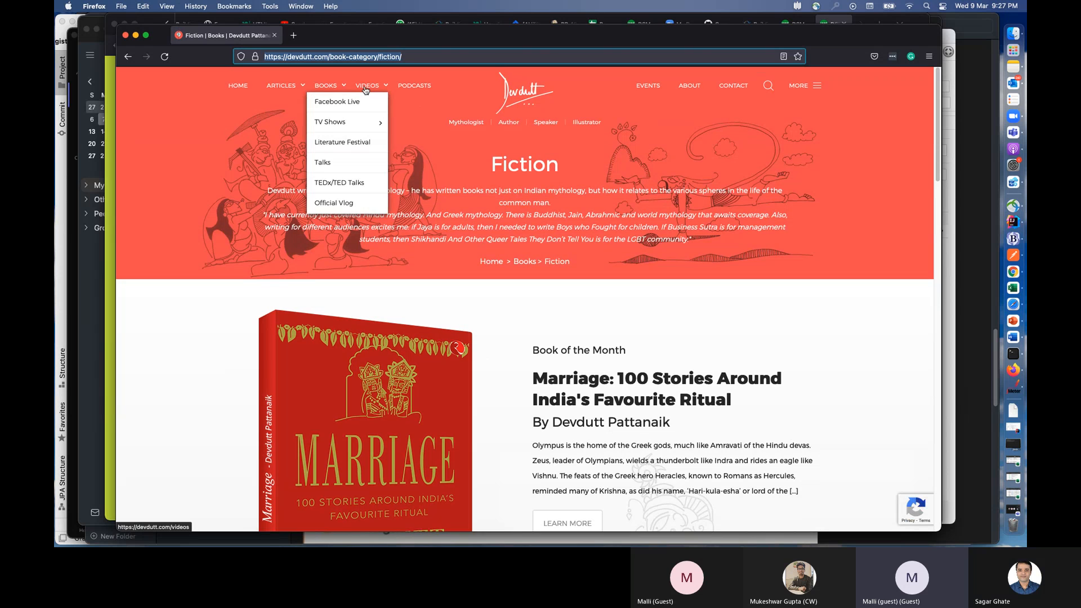
click(333, 165)
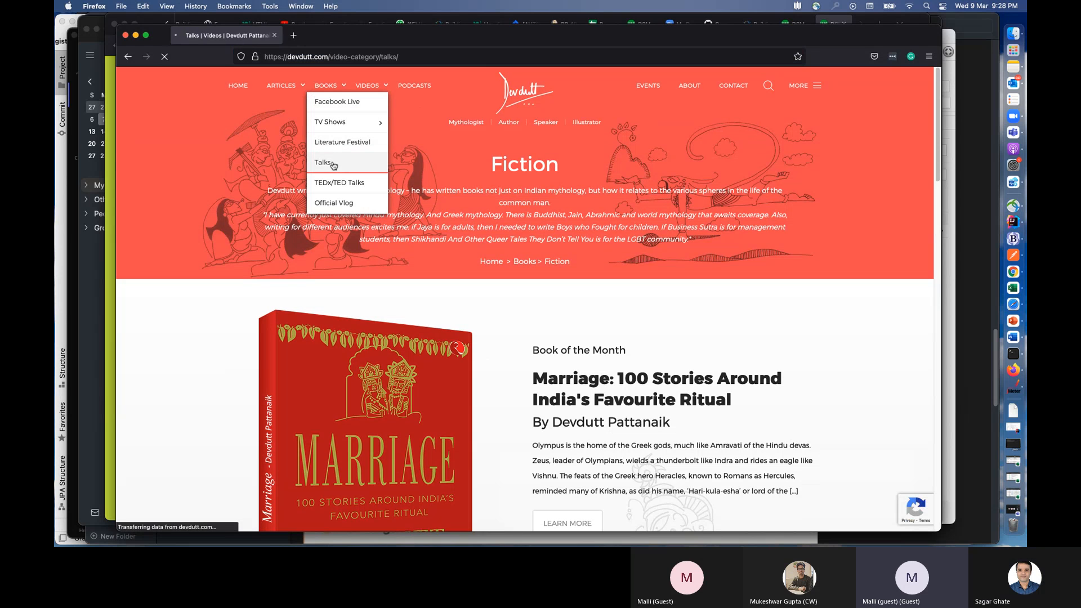
scroll(520, 293, down, 2)
scroll(521, 294, down, 5)
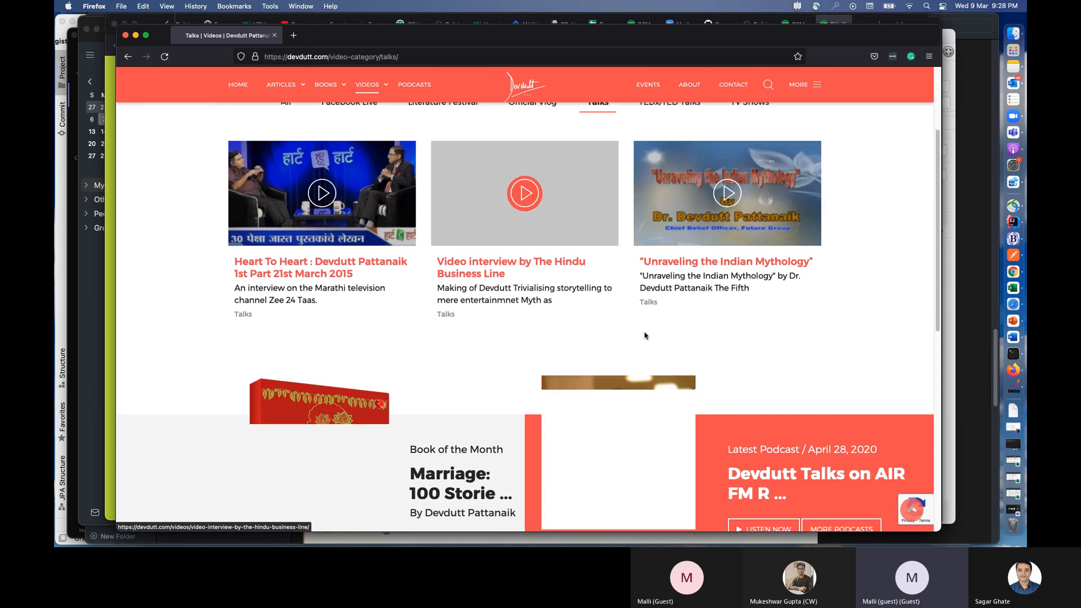
scroll(443, 196, up, 7)
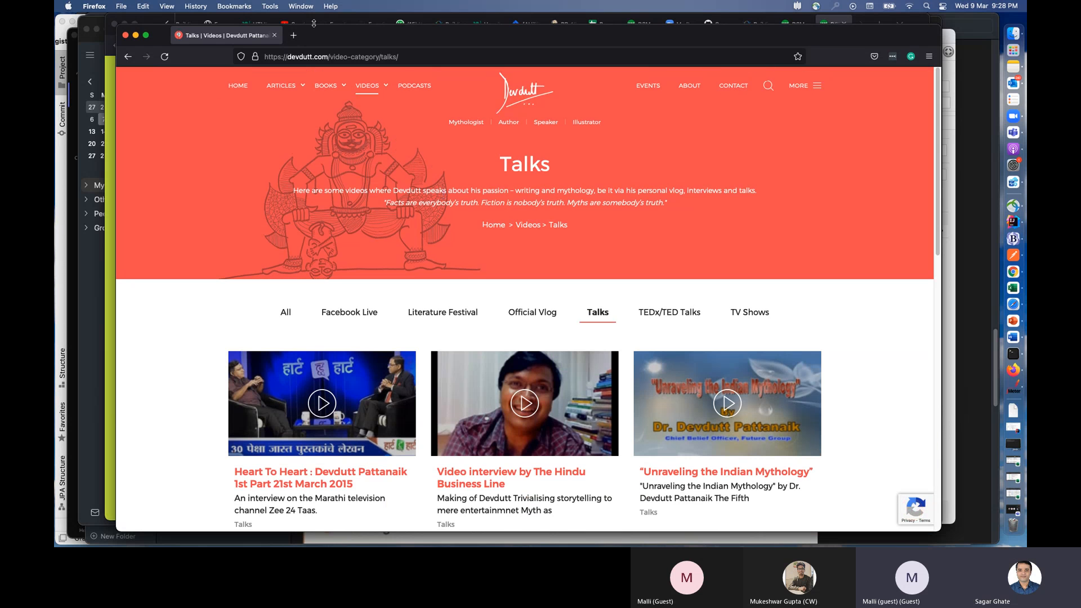
Step: Copy the Talks page's web address and return to JMeter
click(404, 59)
key(super+c)
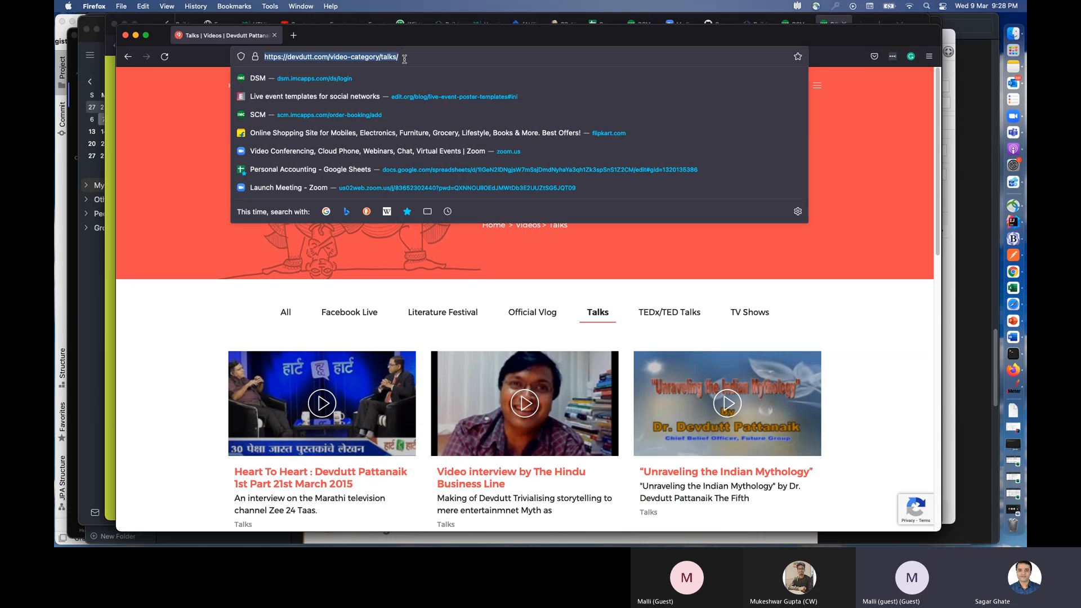
key(super+Tab)
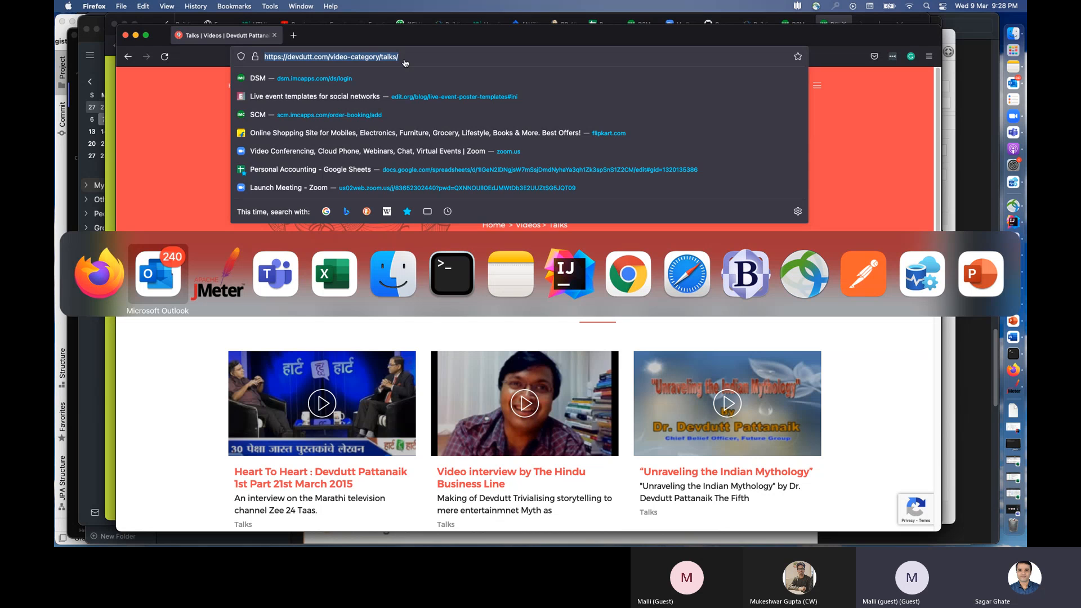
key(super+Tab)
key(super+Tab)
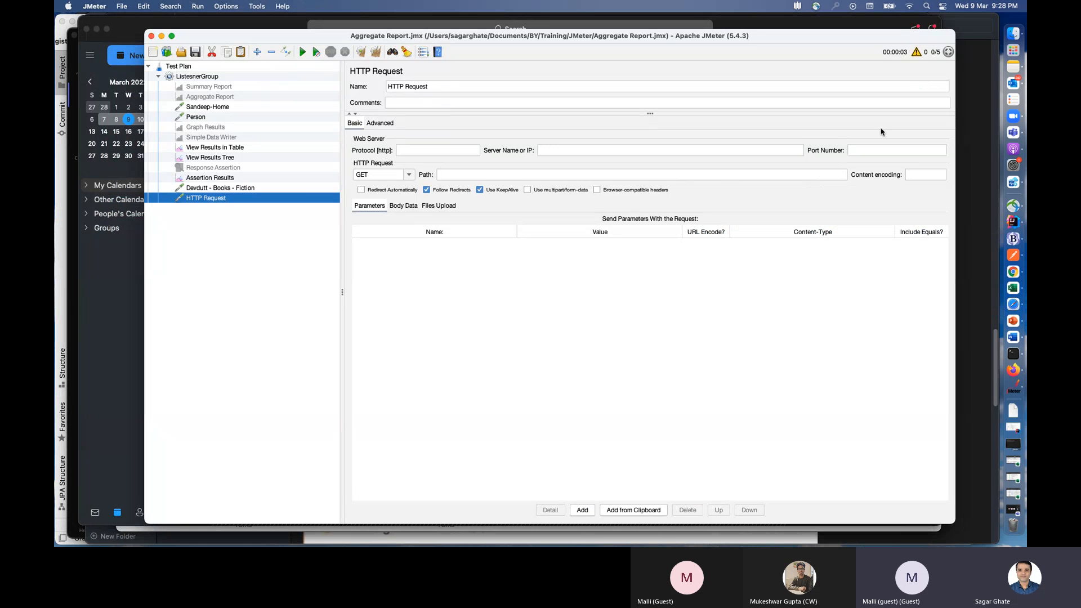
click(1014, 66)
key(super+Tab)
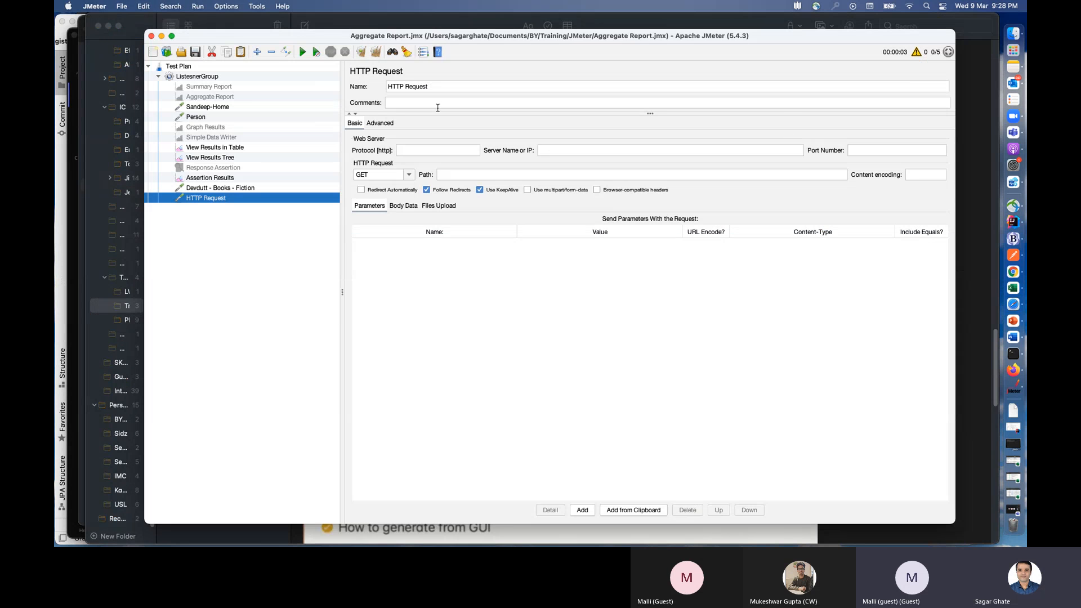
click(574, 149)
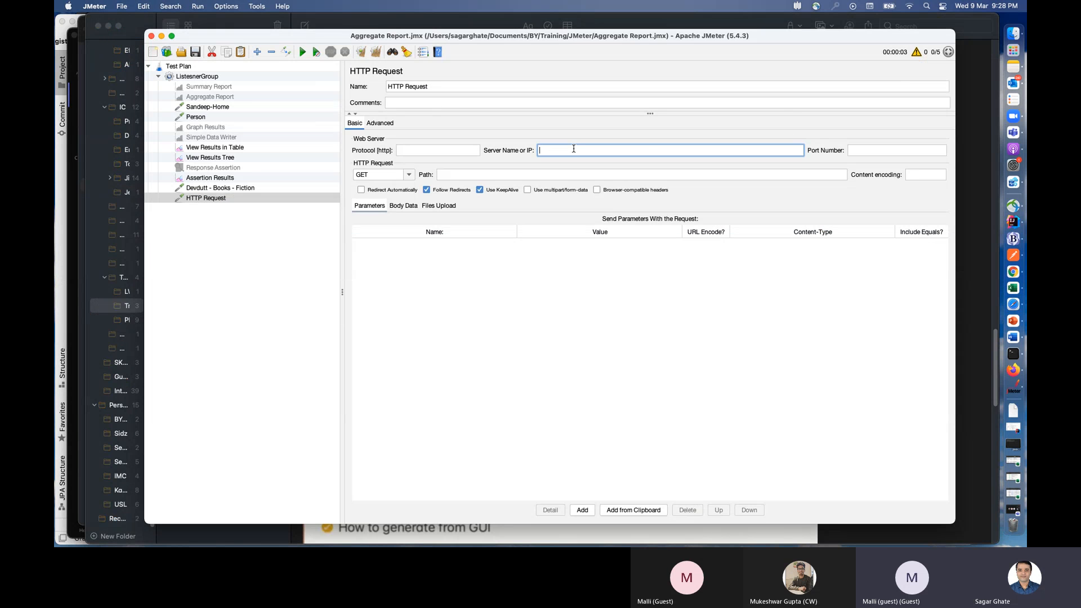
key(super+v)
drag(666, 149, 593, 149)
key(super+x)
click(561, 172)
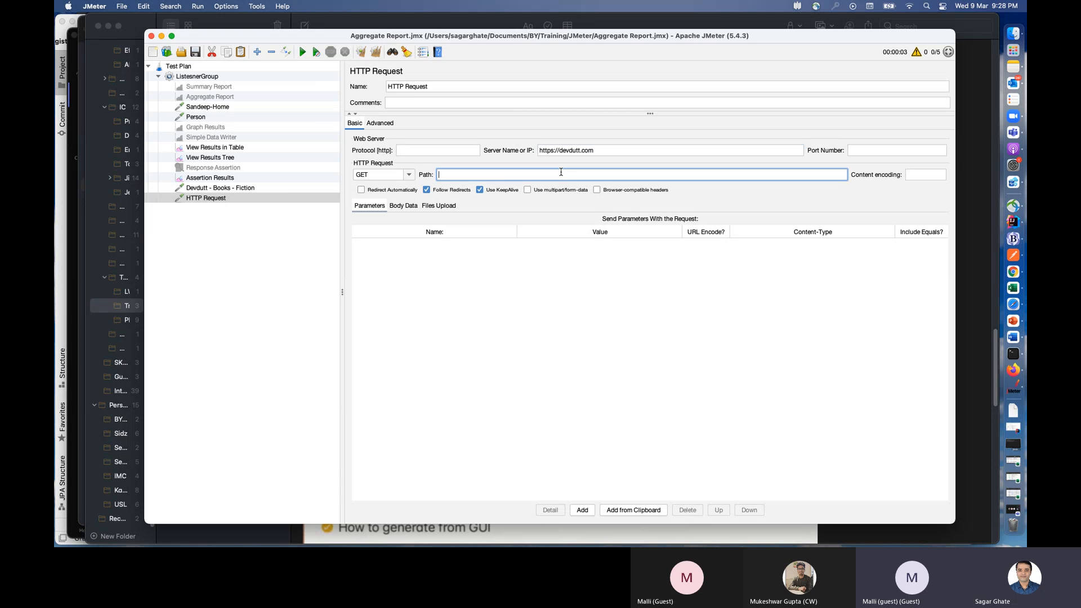
key(super+v)
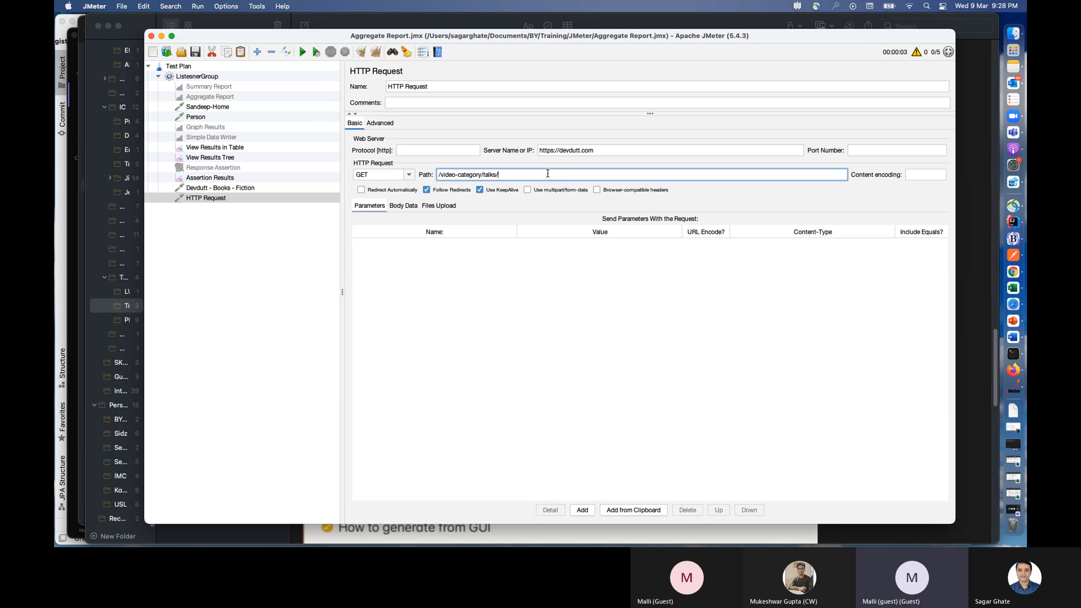
Step: Set the new request's protocol to https and reduce its server name to devdutt.com
click(430, 148)
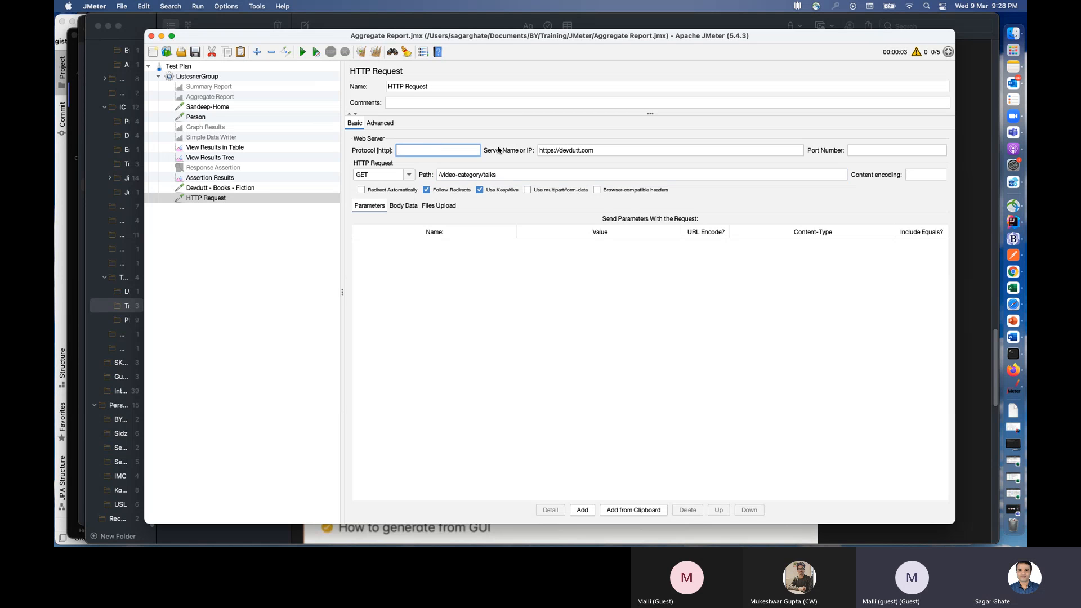
text(https)
click(561, 150)
drag(561, 150, 525, 152)
key(BackSpace)
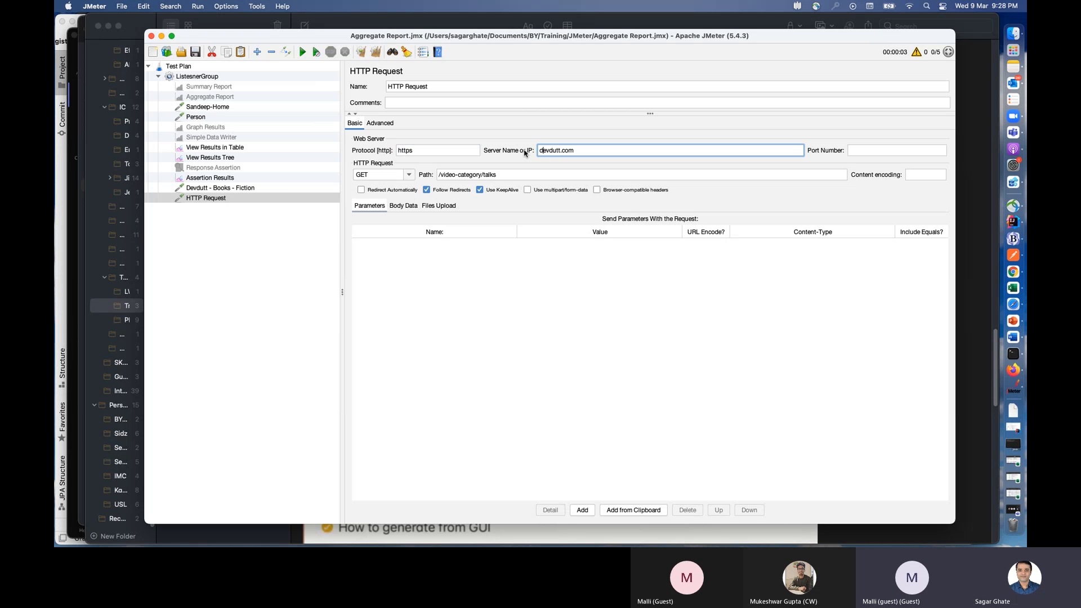
Step: Rename the new HTTP request to Devdutt - Talks
drag(432, 86, 369, 87)
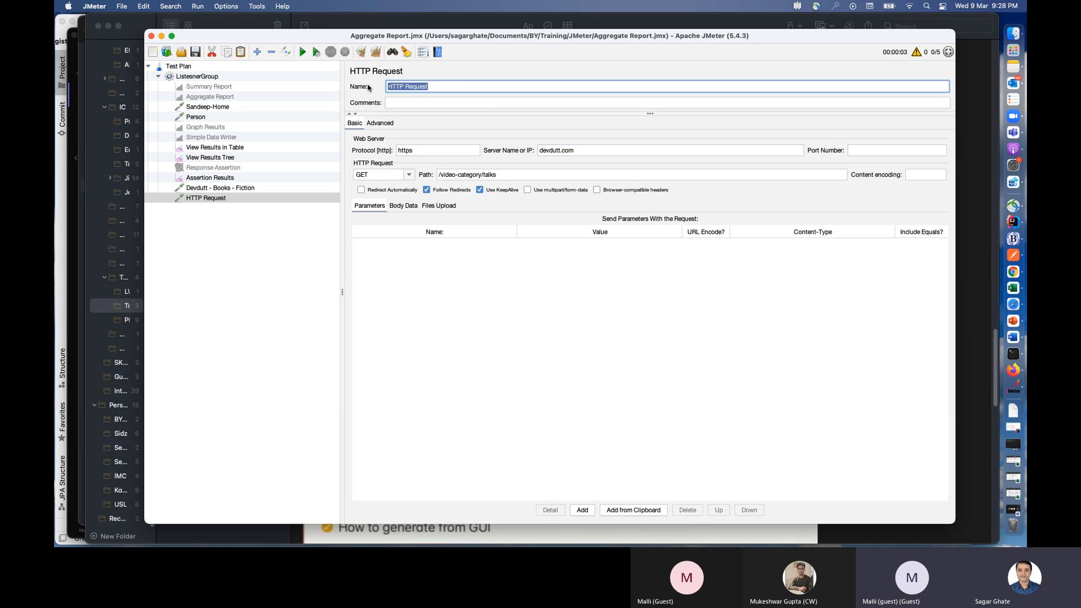
text(Devdutt - Tals)
key(BackSpace)
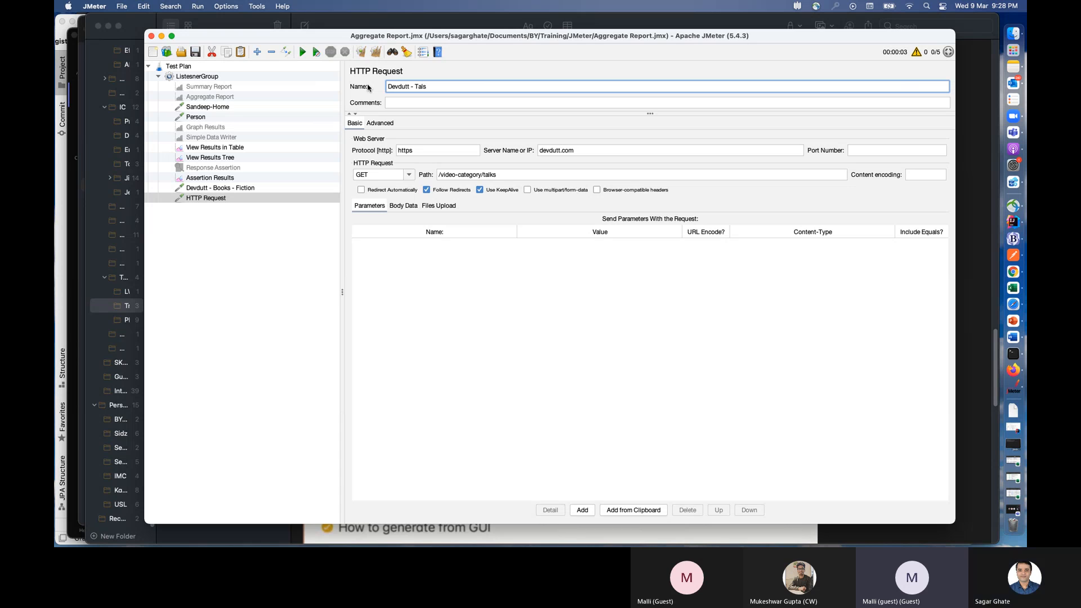
text(ks)
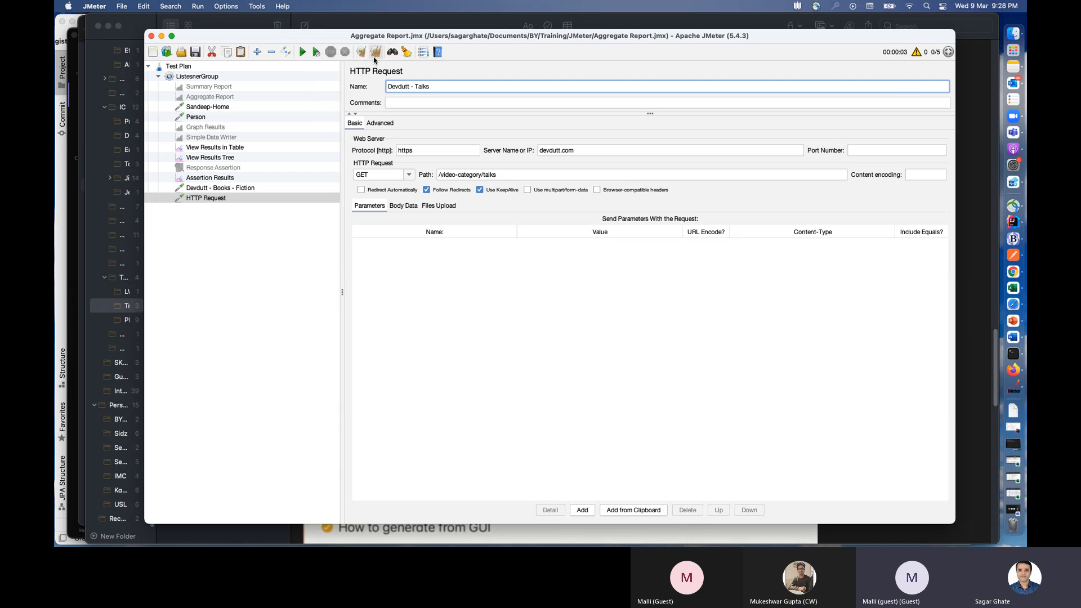
Step: Reopen Aggregate Report.jmx, saving the pending changes to the test plan
click(181, 52)
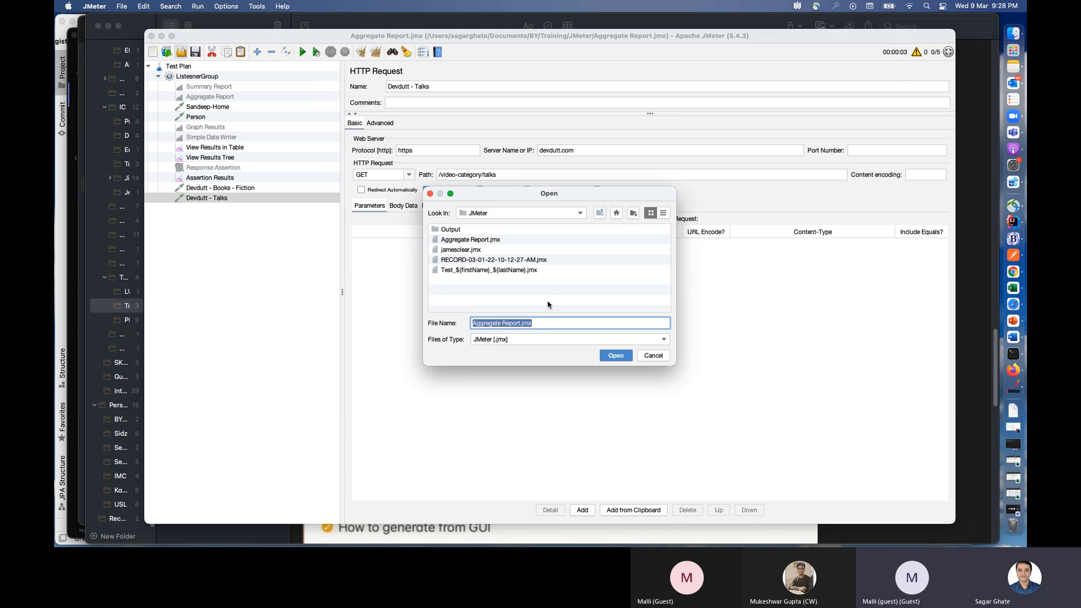
click(618, 358)
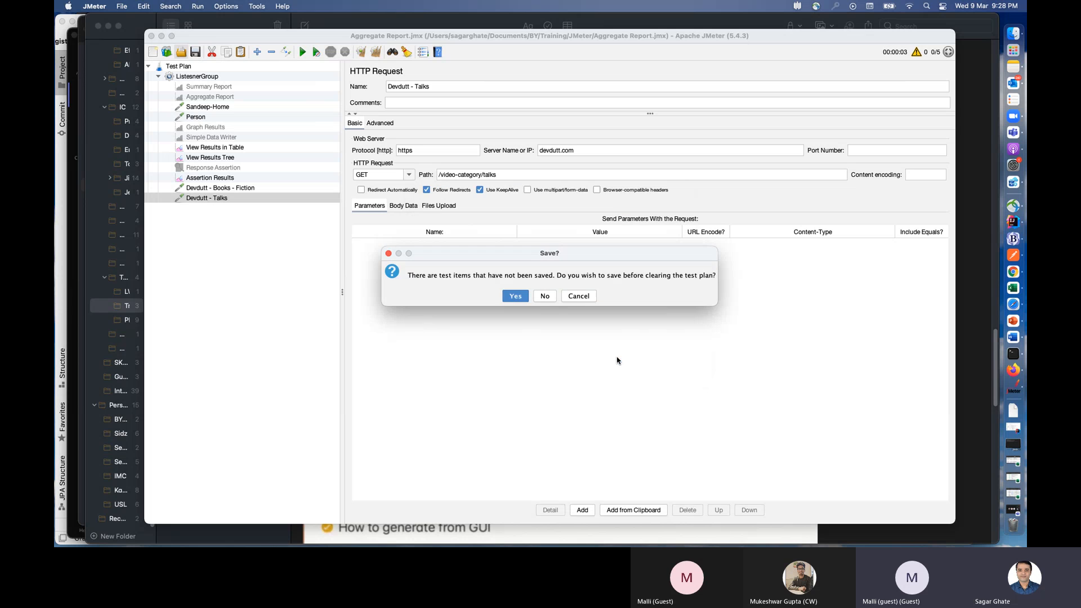
click(514, 297)
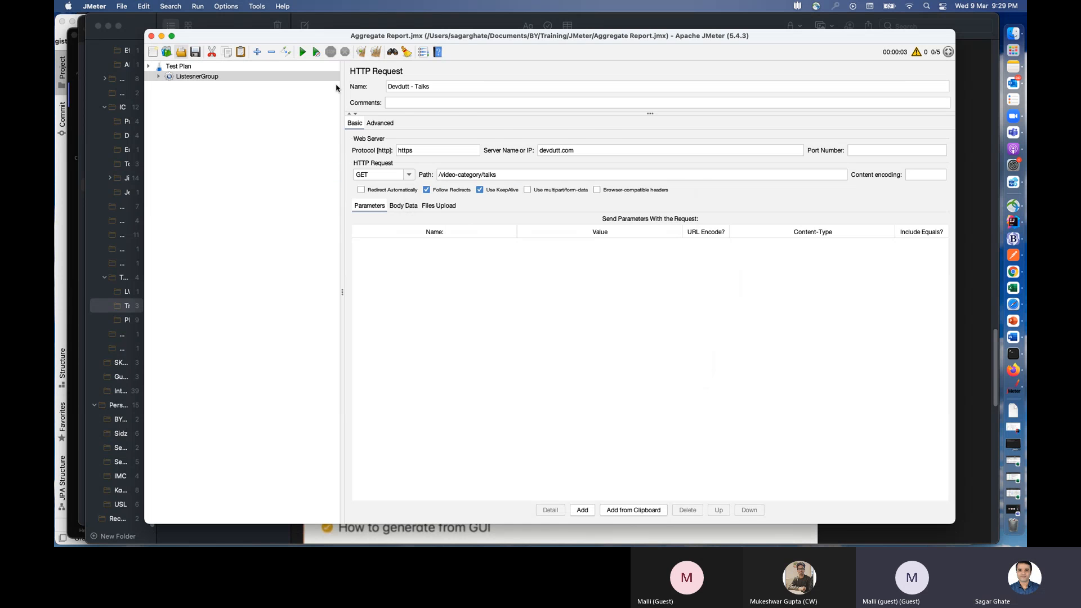
Step: Run the test plan and check its samples in View Results in Table and View Results Tree
click(158, 76)
click(302, 52)
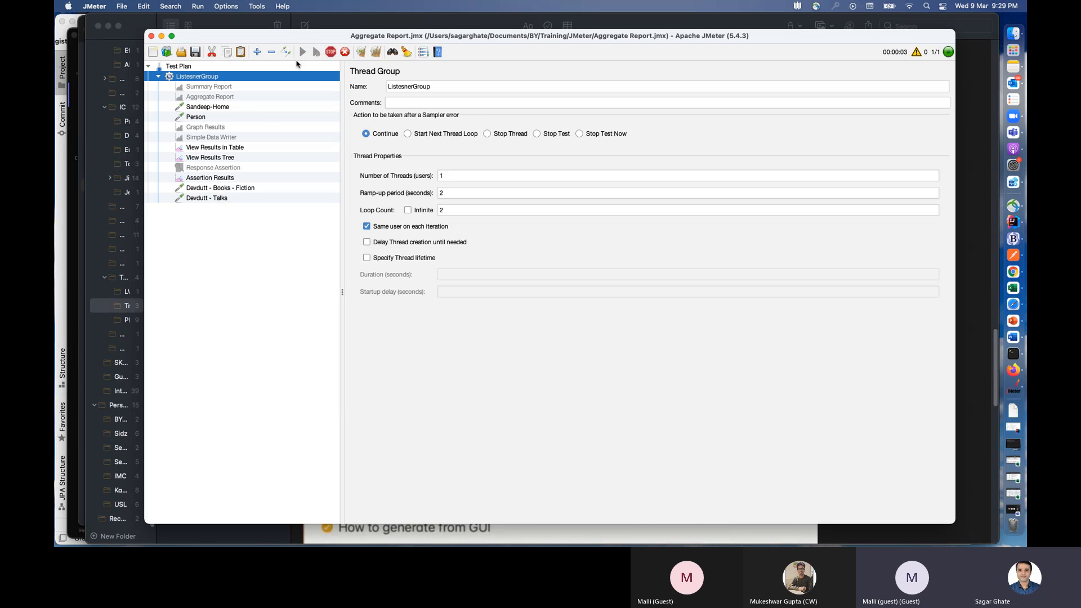
click(227, 147)
click(230, 154)
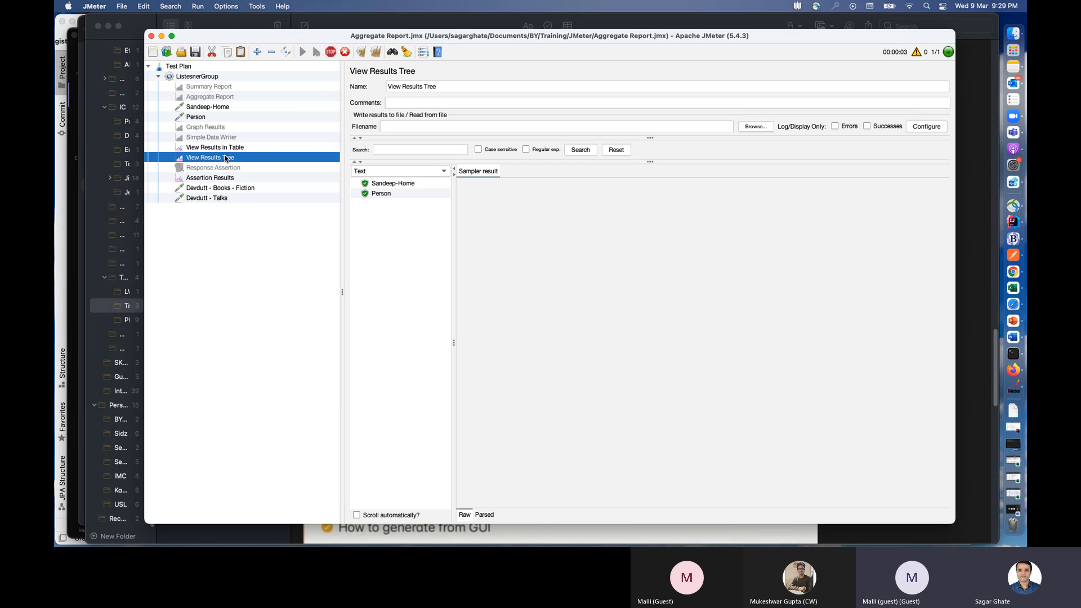
click(230, 148)
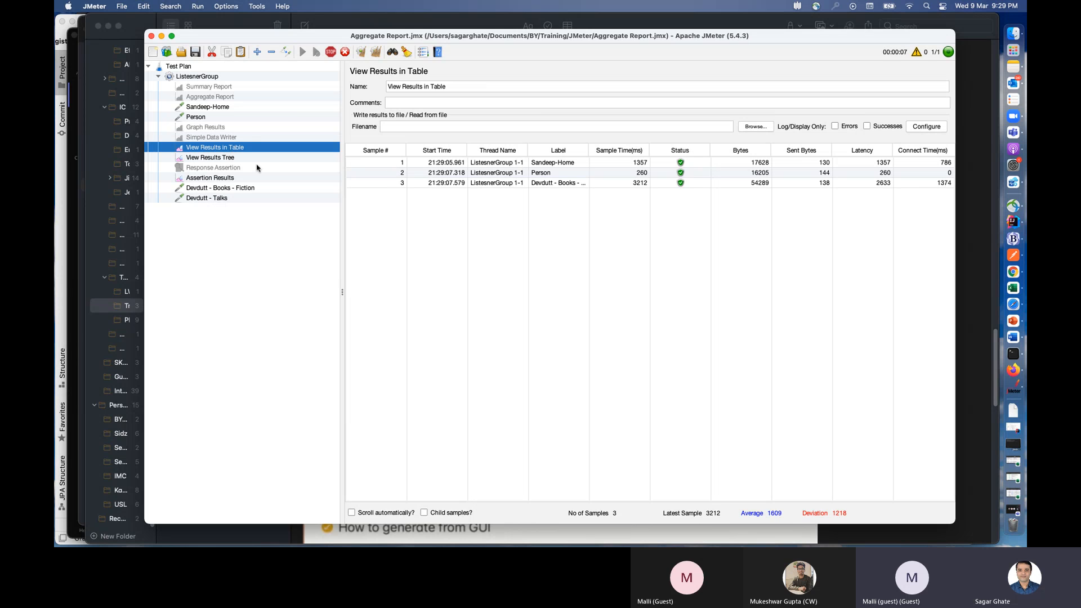
click(242, 160)
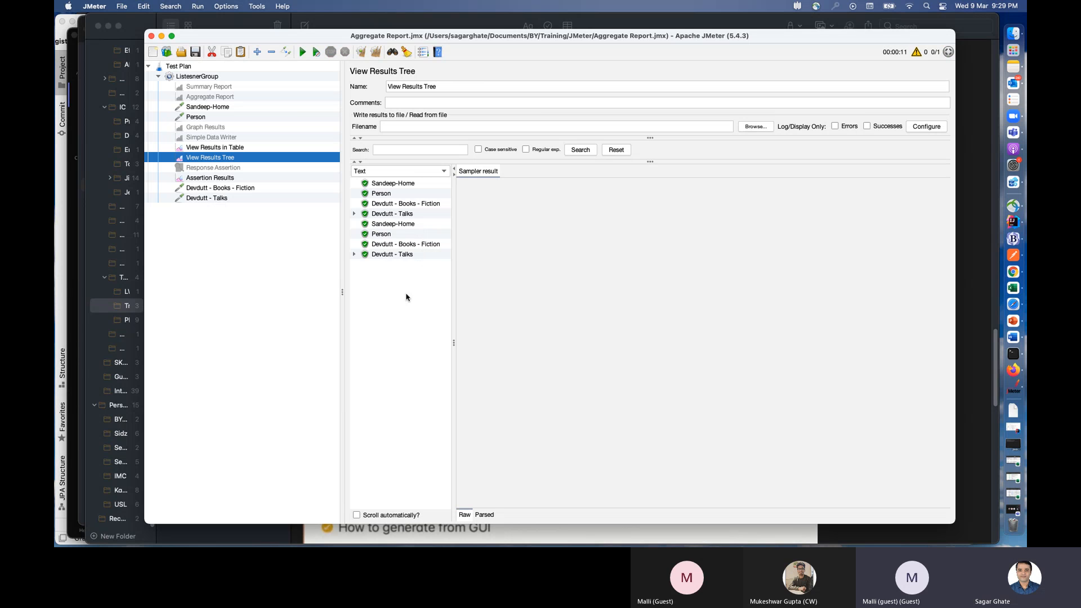
Step: Set ListesnerGroup's number of threads to 5, then reopen Aggregate Report.jmx with the change saved
click(219, 78)
click(450, 178)
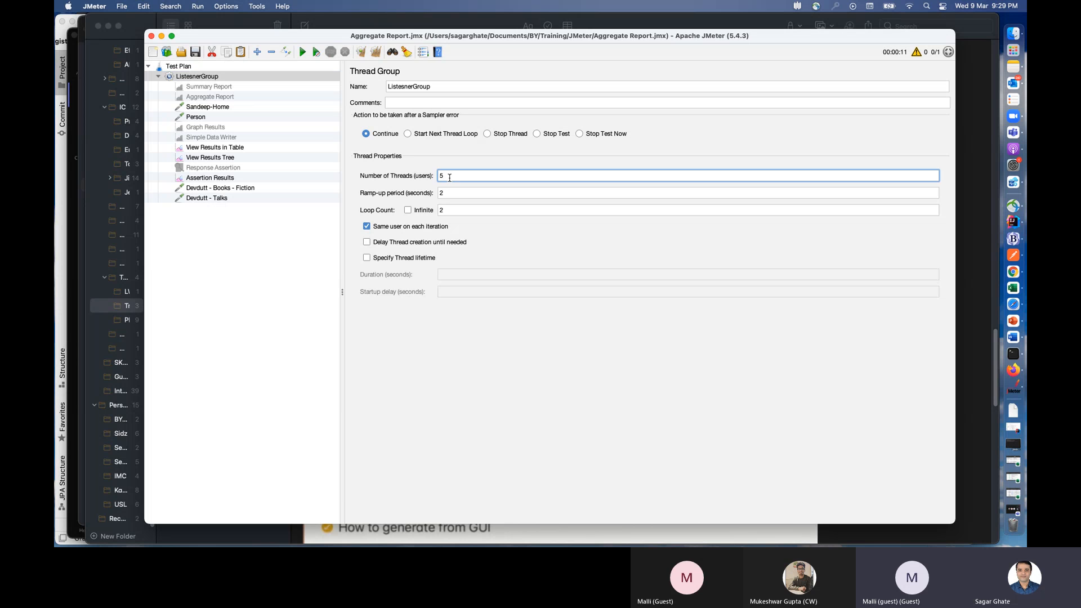
text(5)
click(287, 225)
click(186, 56)
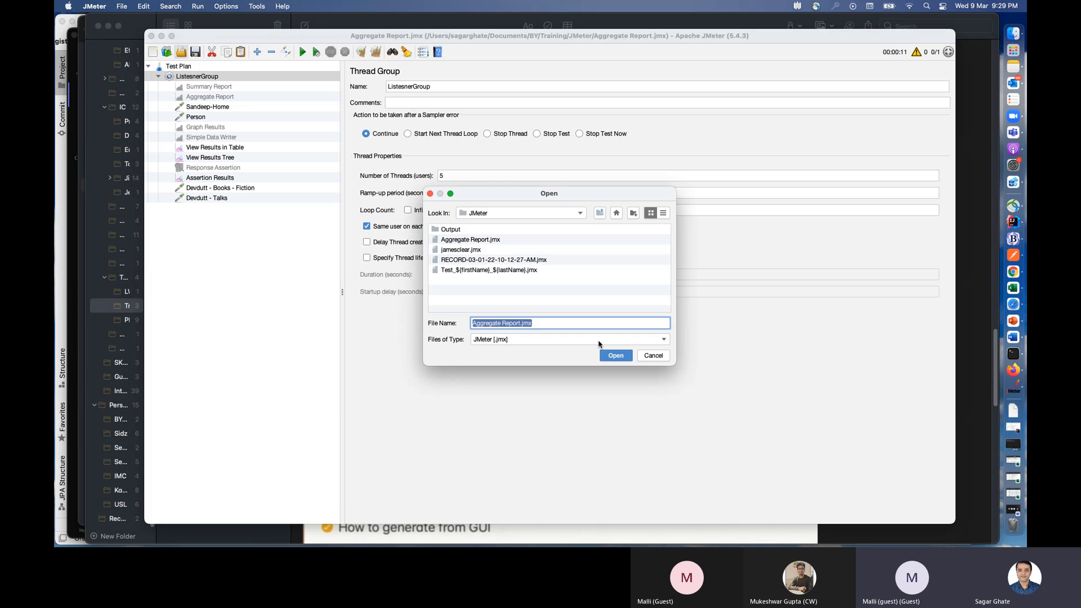
click(614, 355)
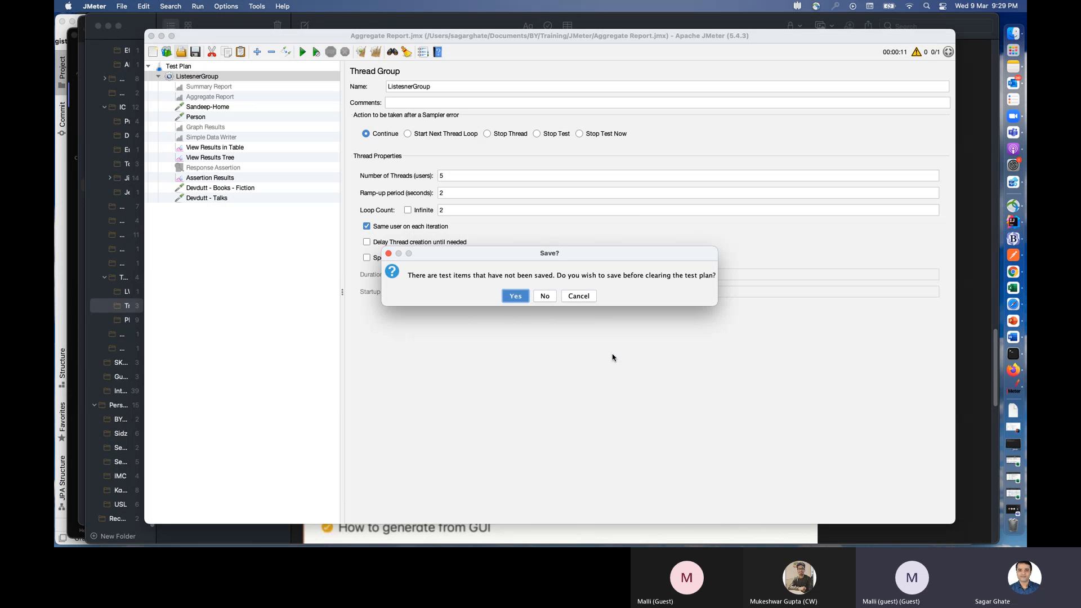
click(514, 296)
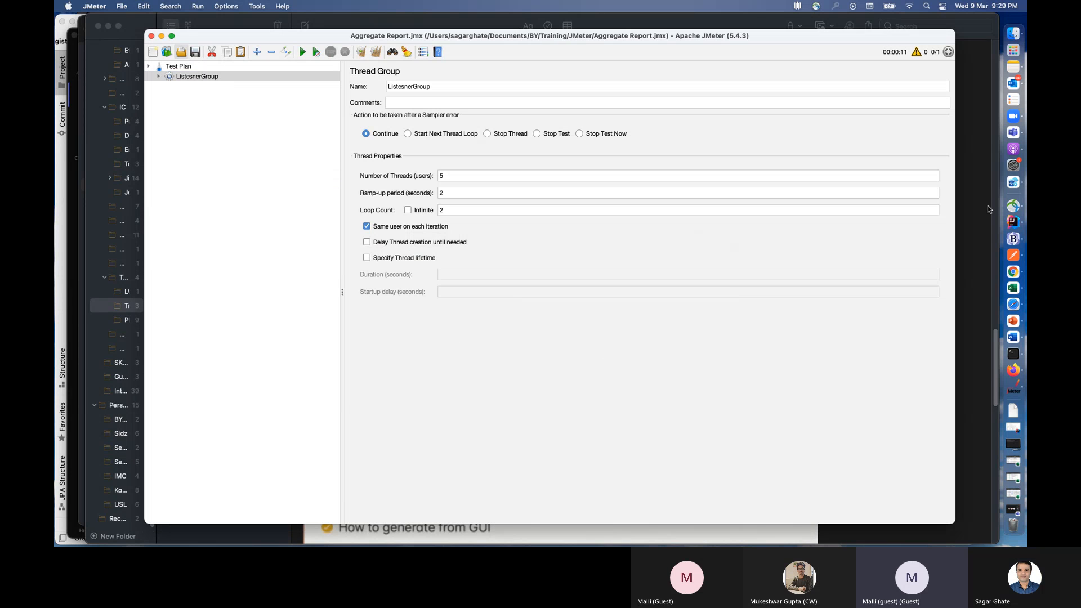
Step: Switch to Terminal and begin the non-GUI run command with sh jmeter.sh -n -t " at the prompt
click(1014, 355)
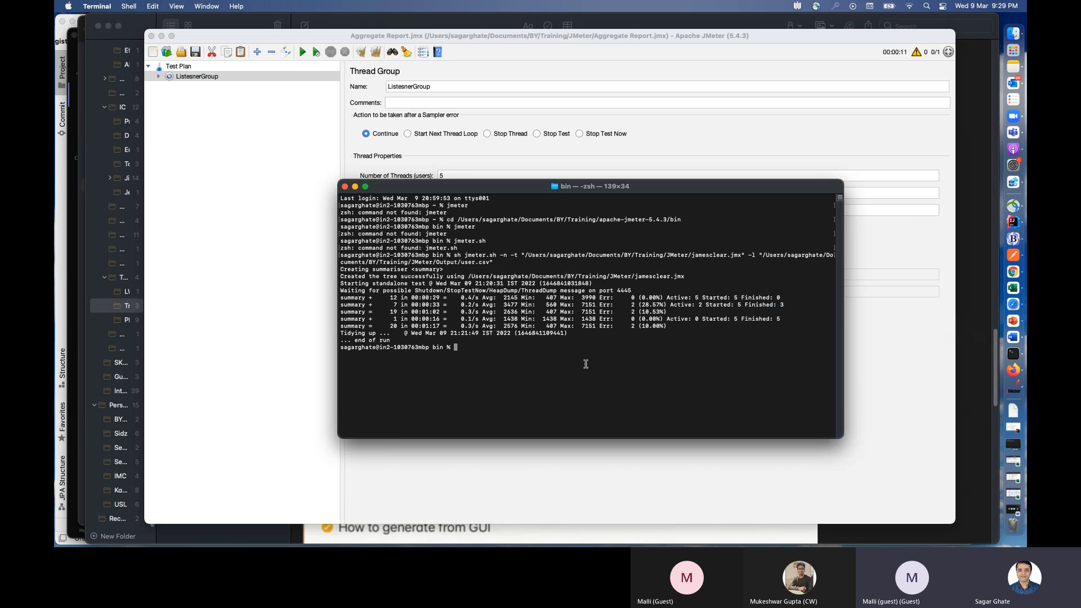
text(jmet)
key(BackSpace)
key(BackSpace)
key(BackSpace)
key(BackSpace)
text(sh jmeter.sh - n)
key(BackSpace)
key(BackSpace)
key(BackSpace)
key(BackSpace)
text(-n -t ")
Step: Switch to Finder and go from the Output folder up to the JMeter folder containing Aggregate Report.jmx
key(super+Tab)
key(super+Tab)
key(super+Tab)
key(super+Tab)
key(super+Tab)
key(super+Tab)
key(super+Tab)
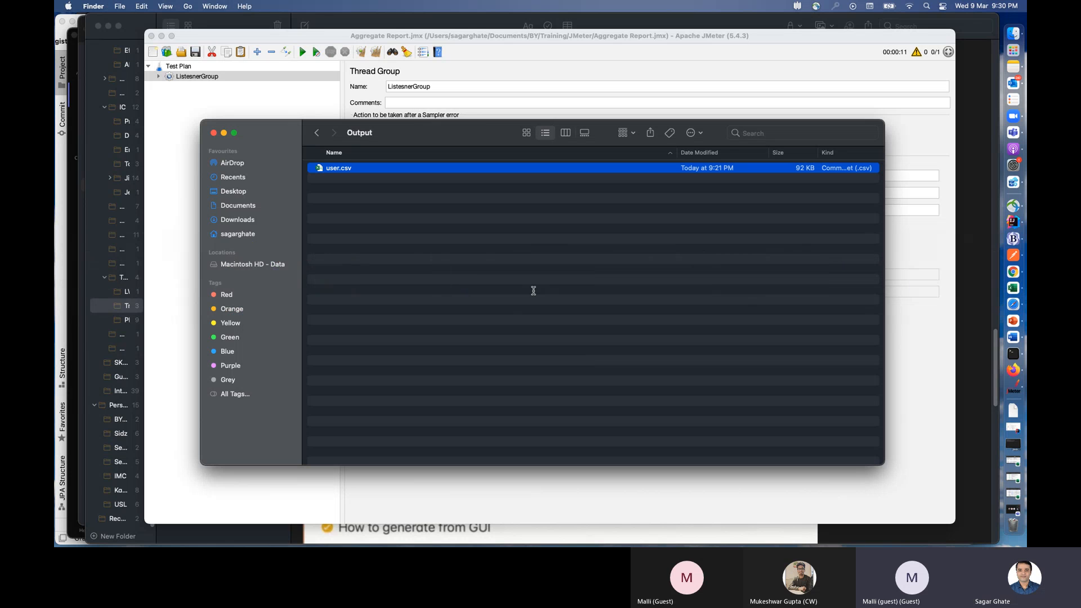
click(406, 191)
click(317, 133)
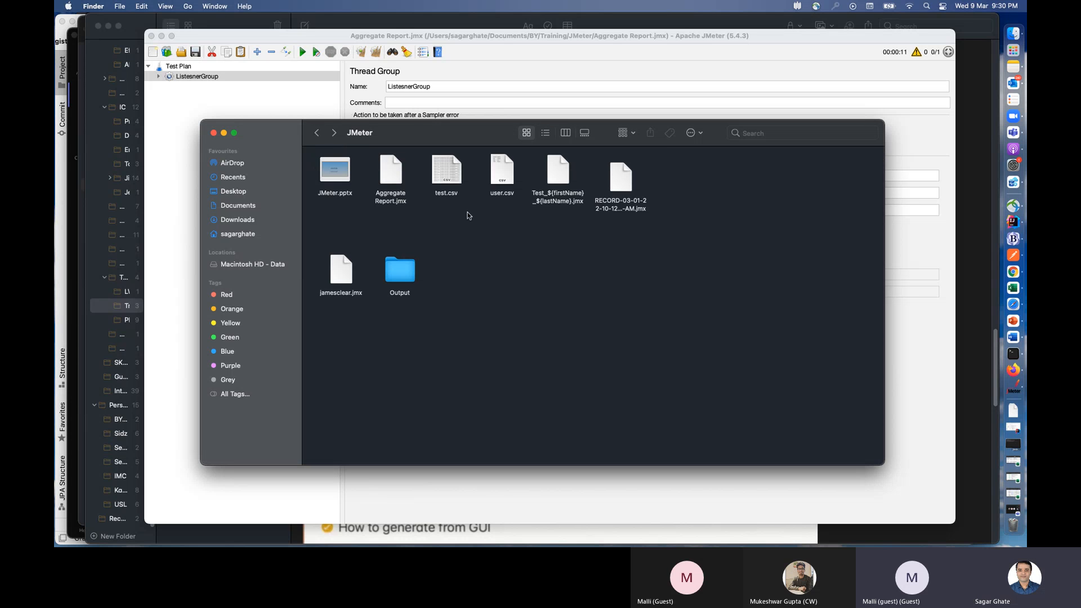
Step: Switch back to Terminal and insert the path of Aggregate Report.jmx from Finder after -t, with a closing quotation mark
drag(466, 133, 379, 79)
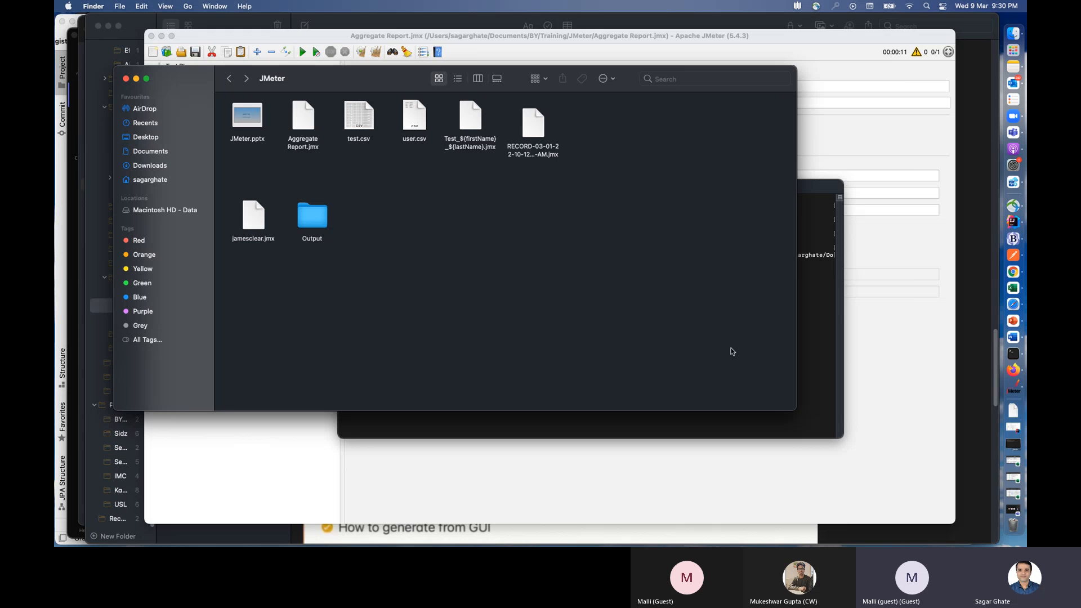
click(813, 196)
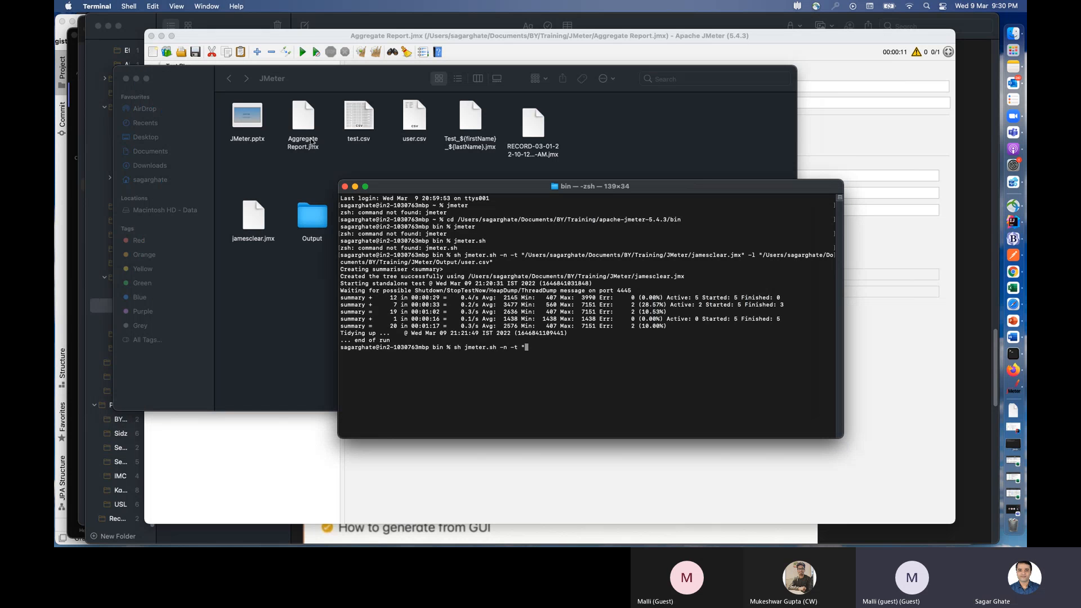
drag(303, 121, 562, 350)
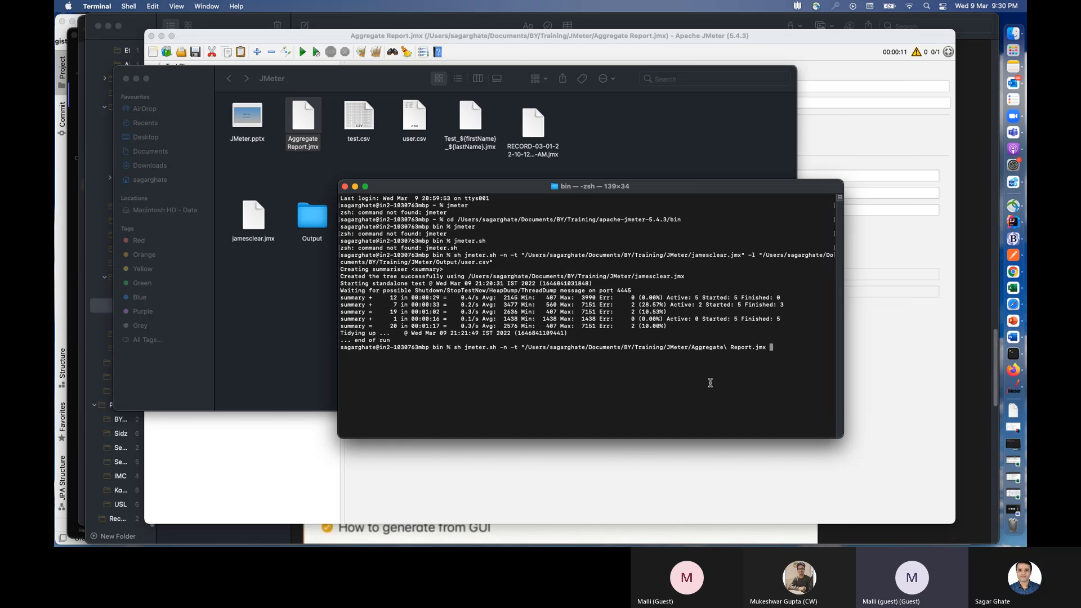
key(BackSpace)
text(")
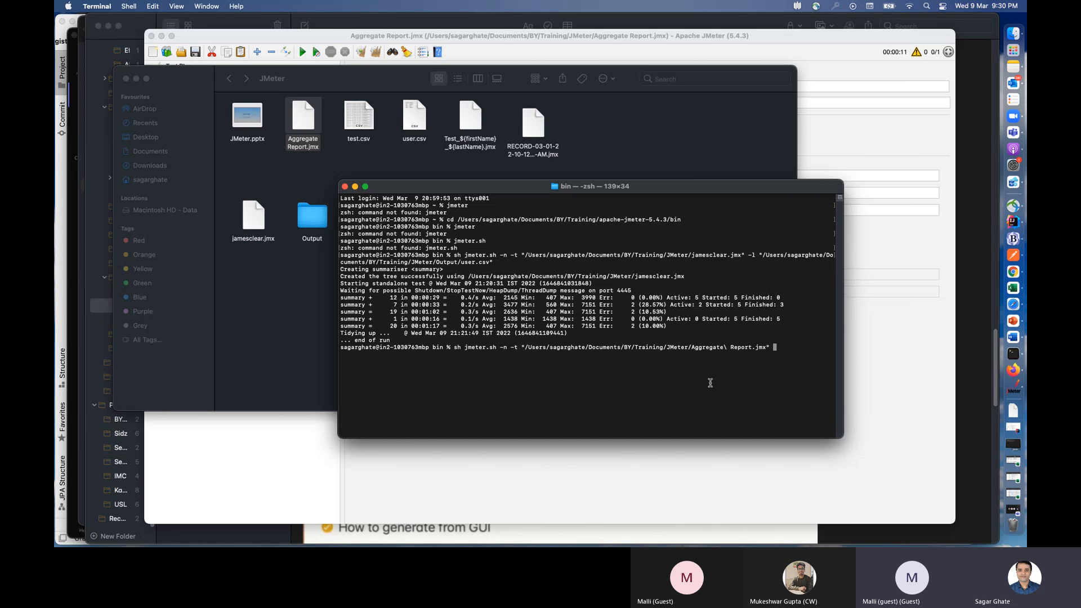
Step: Add the -l option with an opening quotation mark and the path of user.csv from the Output folder to the command
text( -l)
double_click(309, 220)
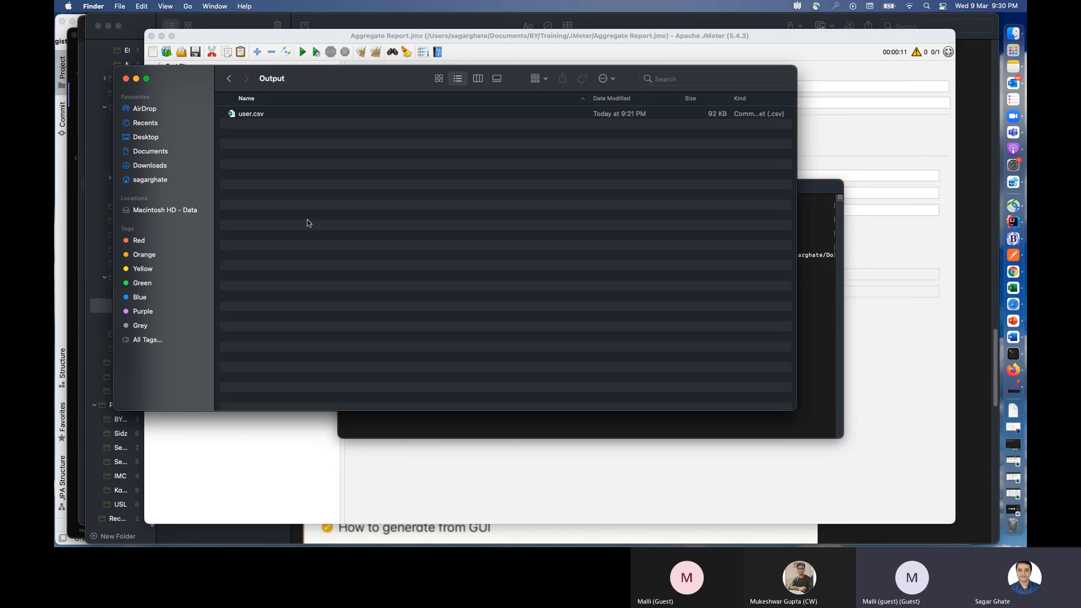
drag(261, 114, 818, 334)
click(818, 335)
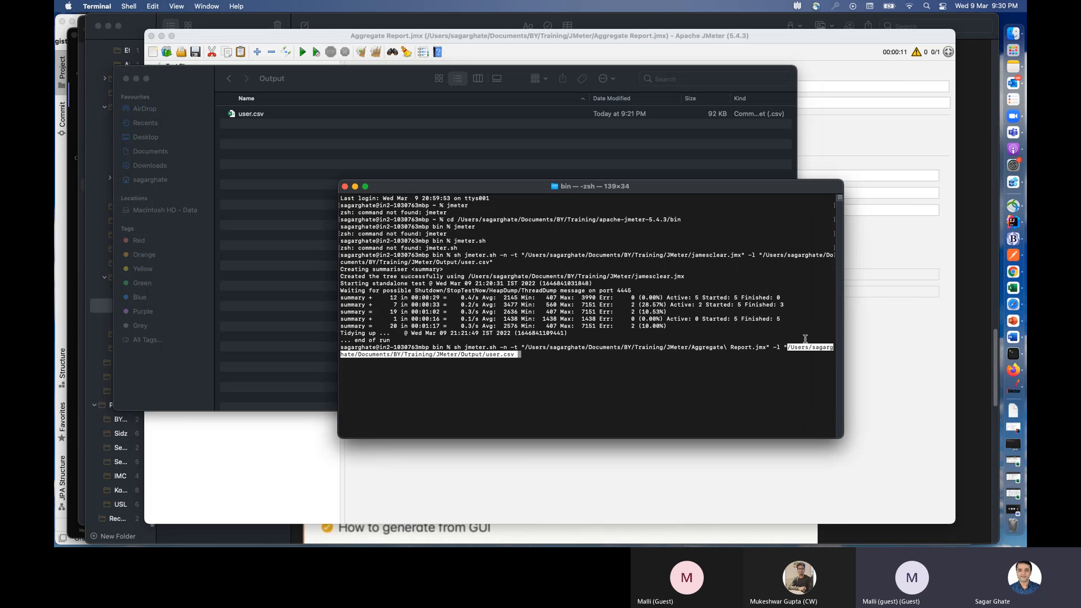
Step: Change the results file in the command to report.csv, close the quotation, and try to run the command
click(537, 357)
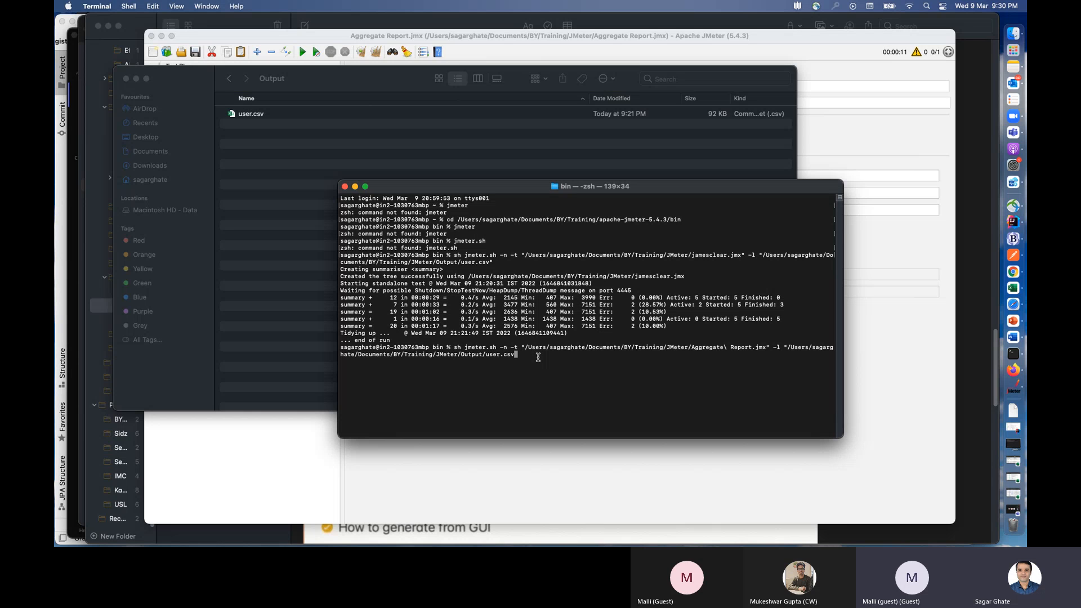
key(Left)
key(Left)
key(Left)
key(Left)
key(BackSpace)
key(BackSpace)
key(BackSpace)
key(BackSpace)
text(report)
key(Right)
key(Right)
key(Right)
key(Right)
text(")
key(Return)
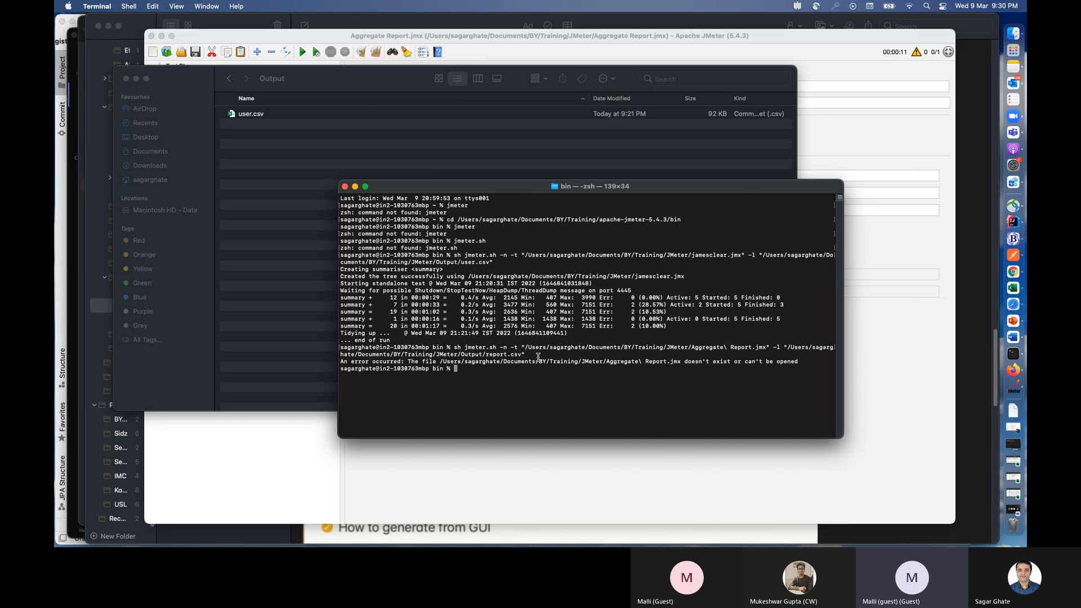
Step: Enlarge and reposition the Terminal window and examine the Aggregate Report.jmx path in the last command
drag(612, 186, 514, 140)
drag(739, 389, 878, 490)
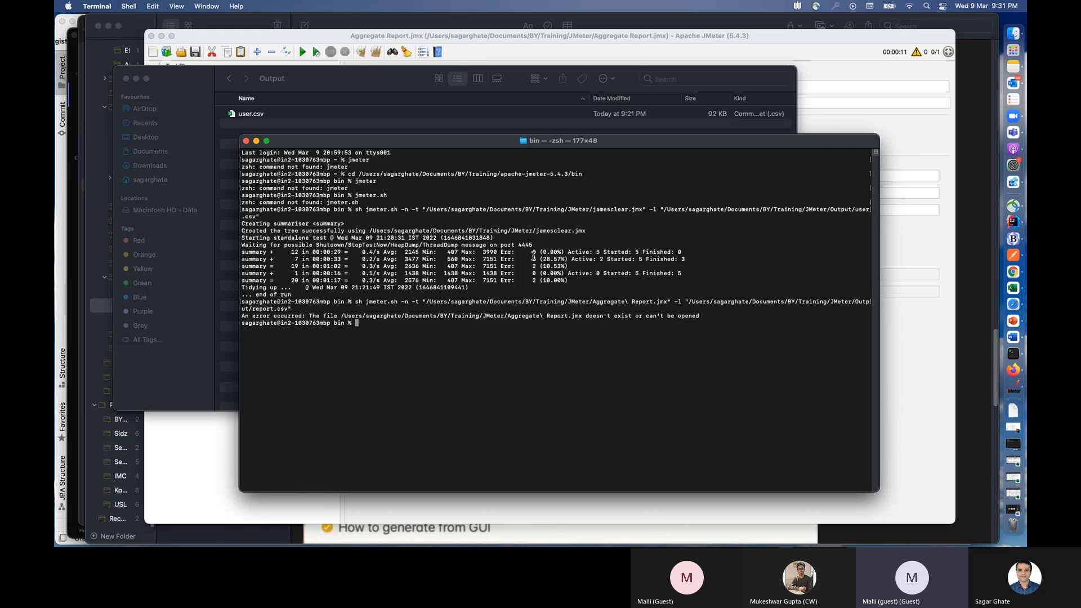
drag(496, 148, 491, 189)
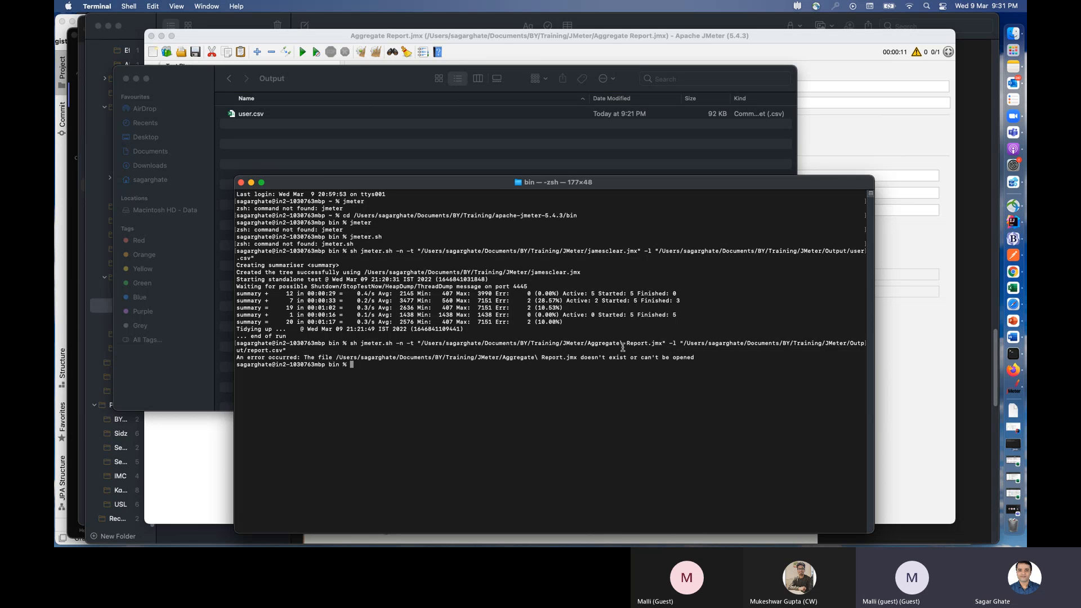
drag(622, 343, 658, 344)
click(665, 378)
key(Up)
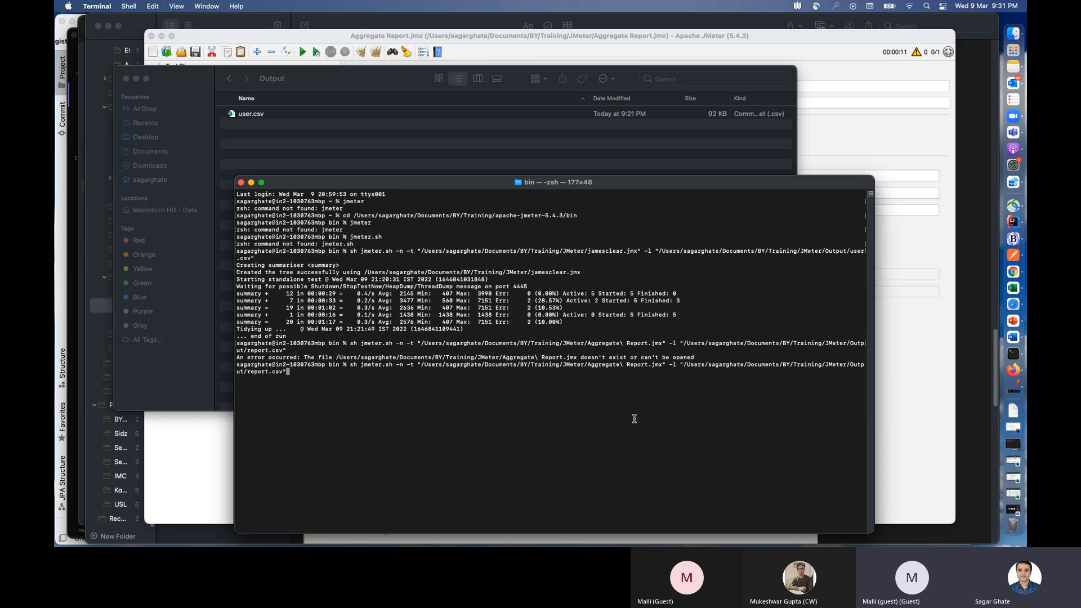
key(Down)
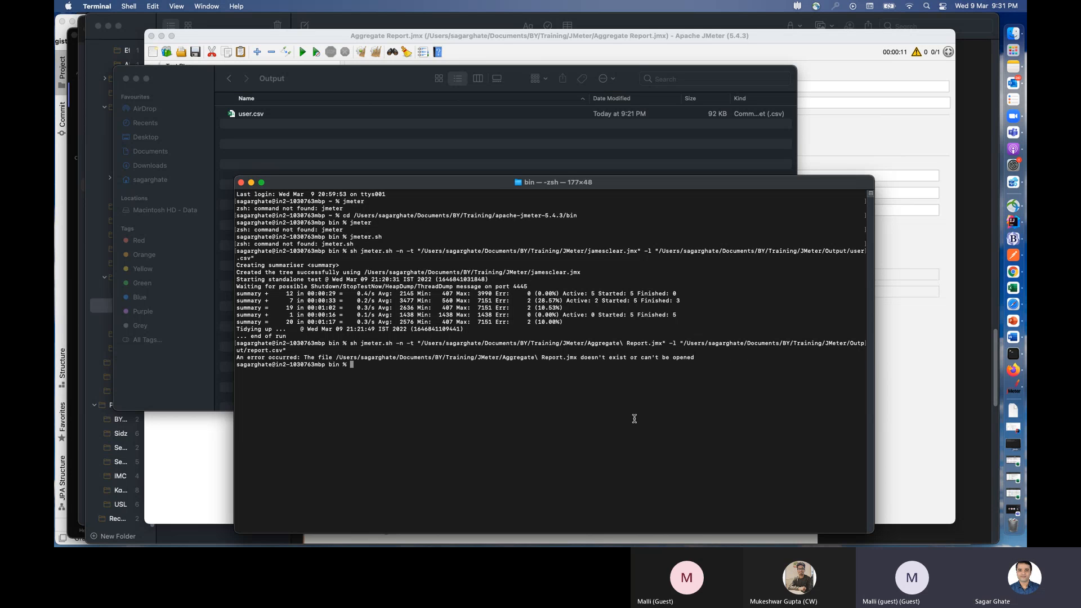
Step: Begin a new non-GUI run command with sh jmeter.sh -n -t " at the prompt
text(sh jme)
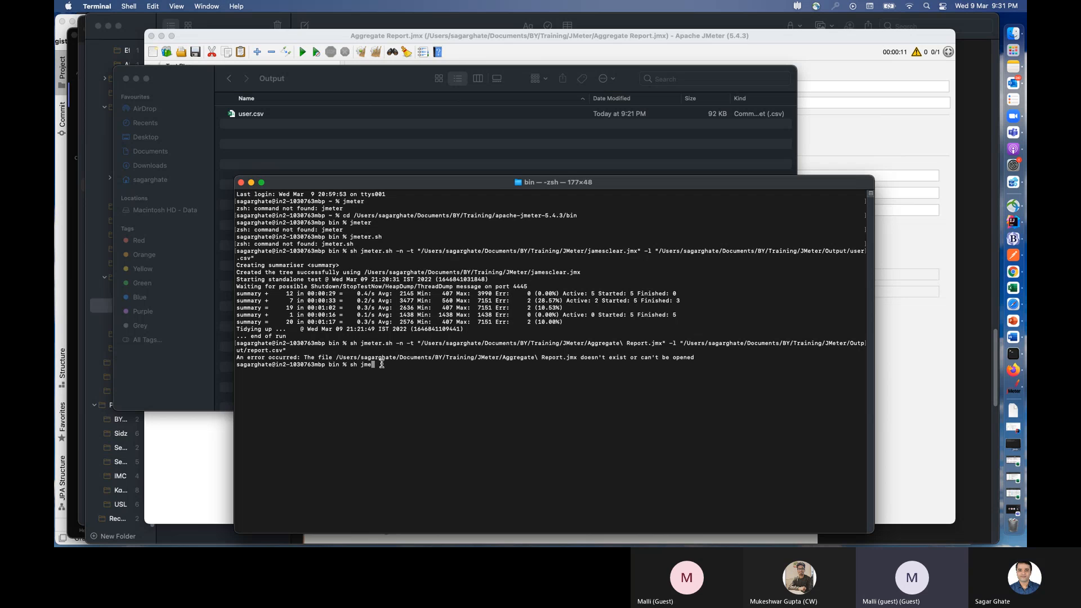
text(te)
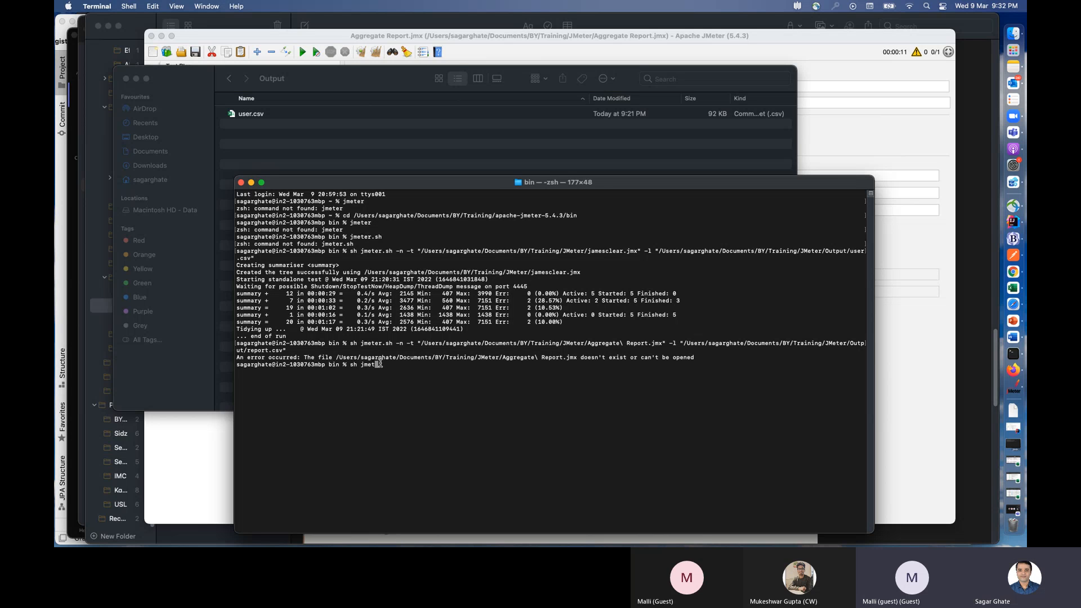
text(r.sh -n -t ")
Step: Switch to Finder, go back from the Output folder to the JMeter folder, and select Aggregate Report.jmx
key(super+Tab)
key(super+Tab)
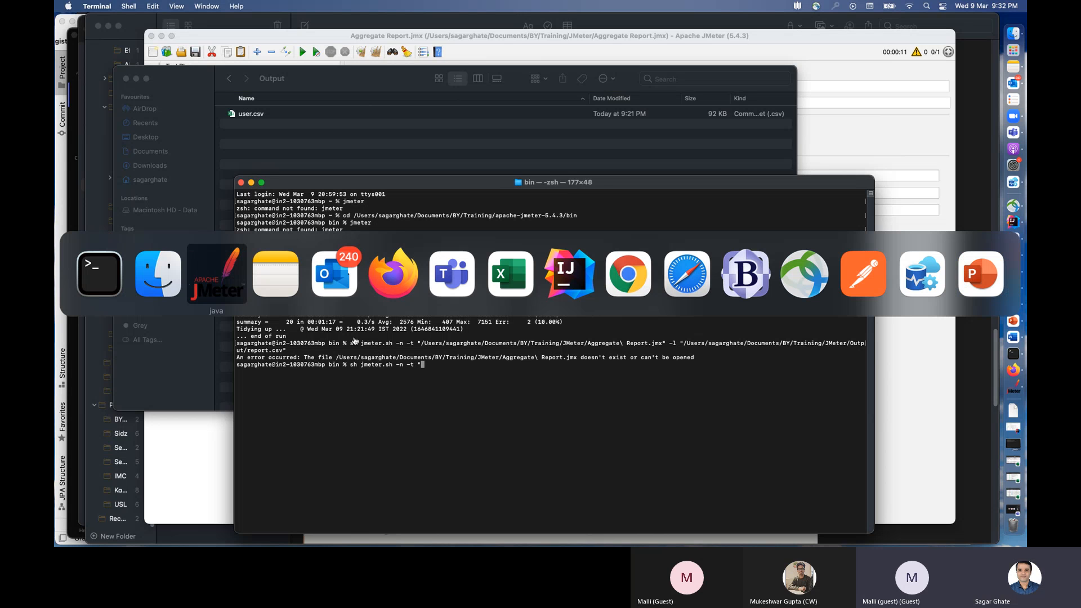
key(super+Tab)
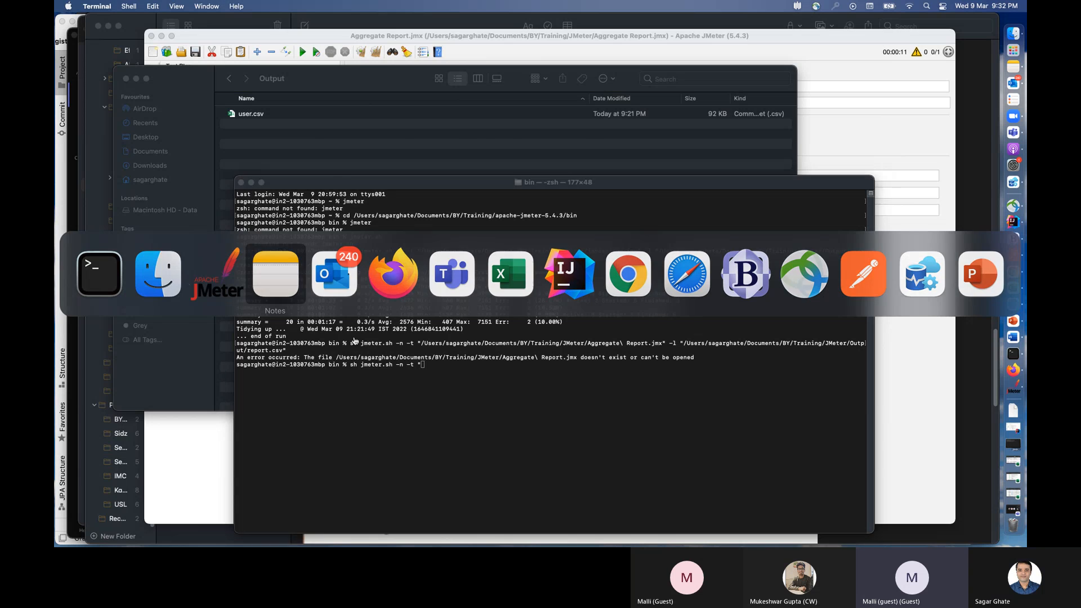
key(super+Tab)
key(super+Tab)
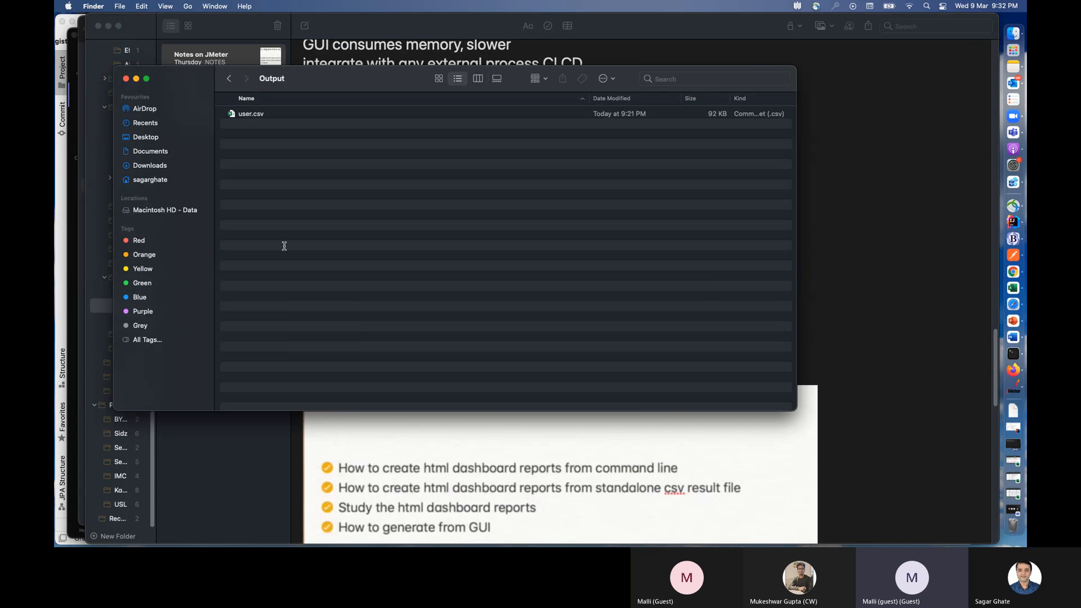
click(228, 78)
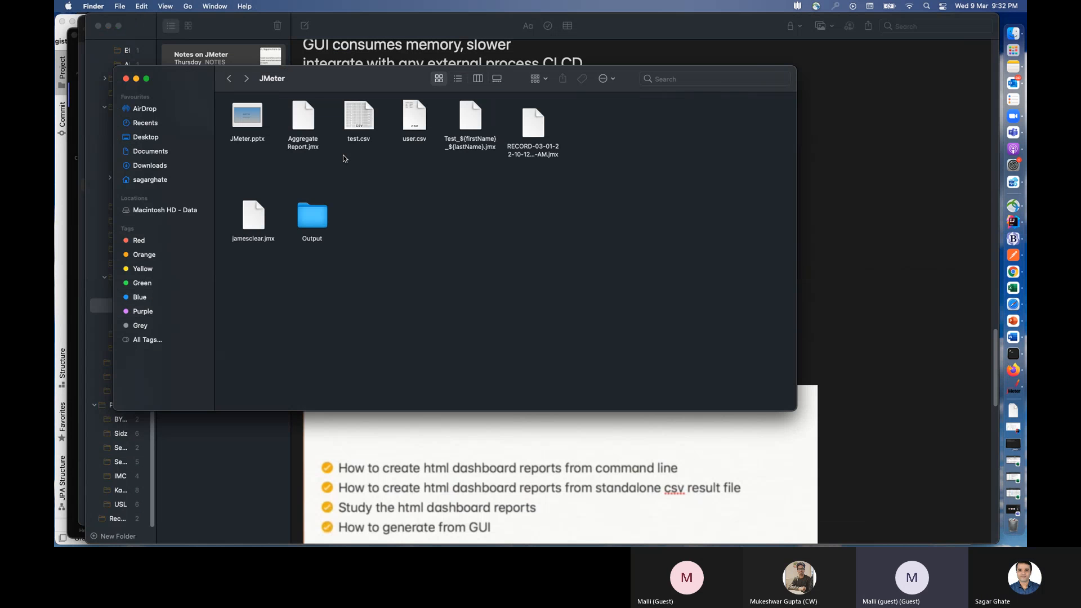
click(302, 126)
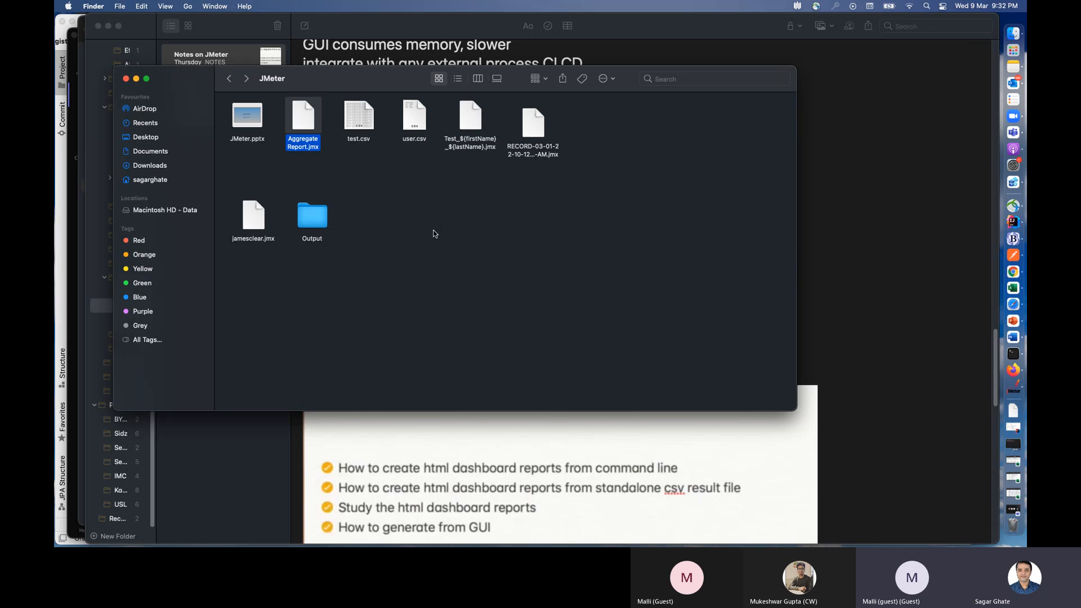
Step: Insert the path of Aggregate Report.jmx from Finder into the Terminal command and remove its trailing space
key(super+Tab)
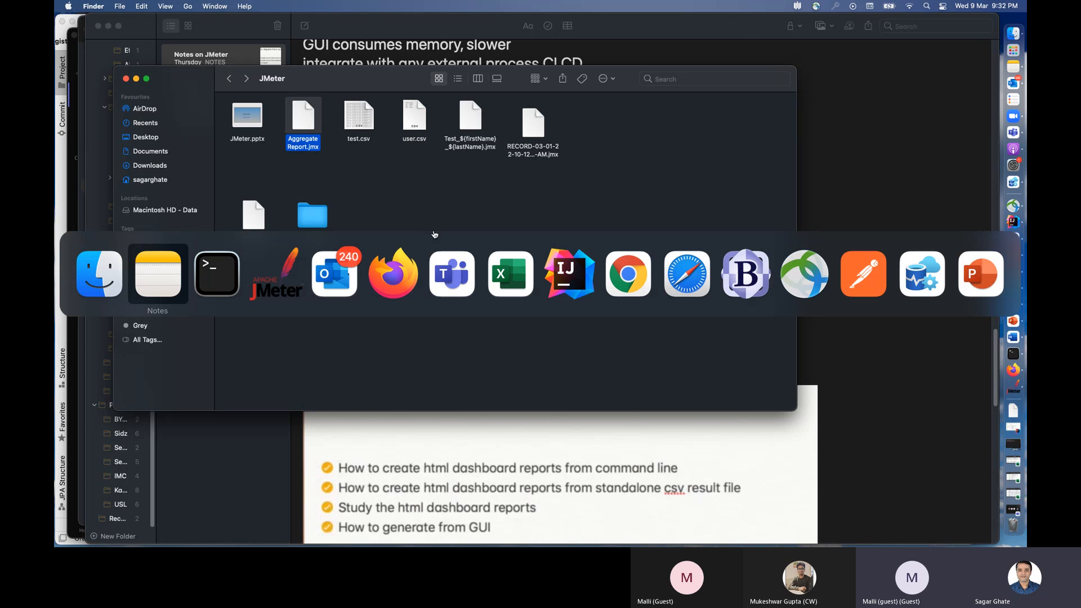
key(super+Tab)
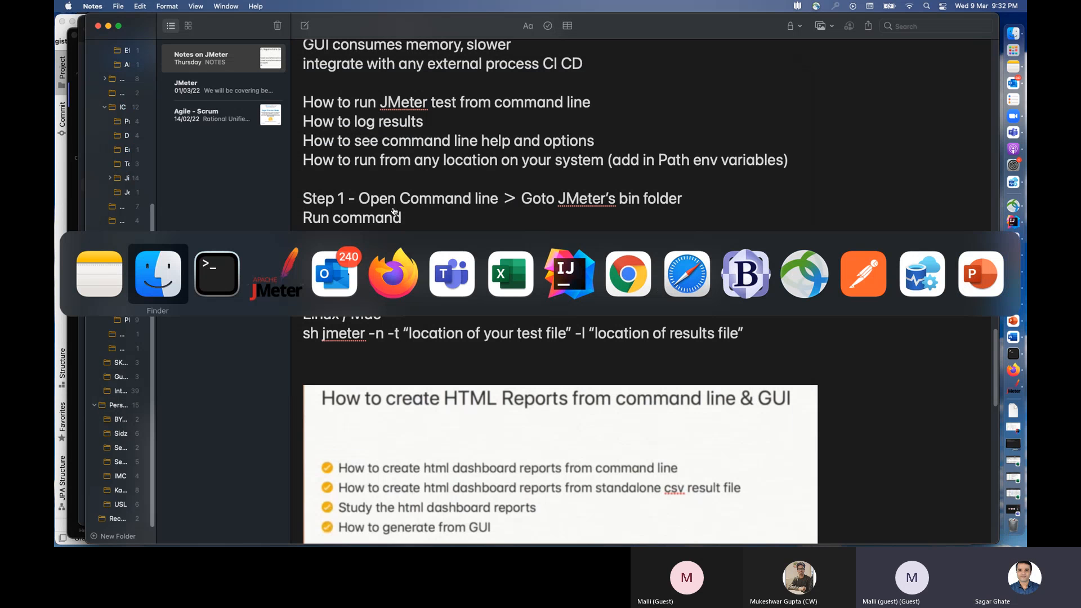
key(super+Tab)
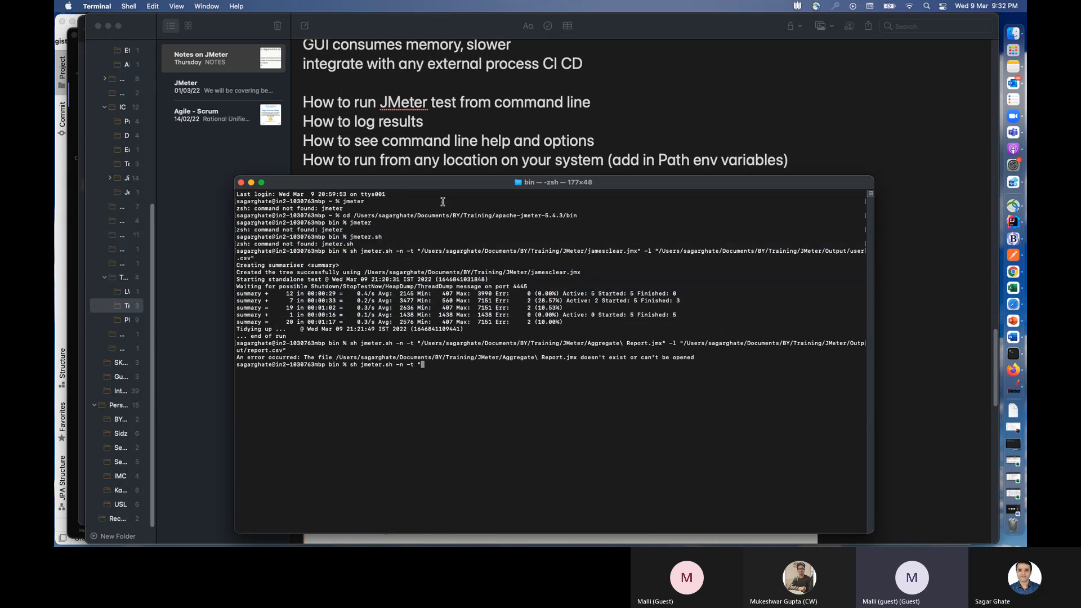
click(1014, 34)
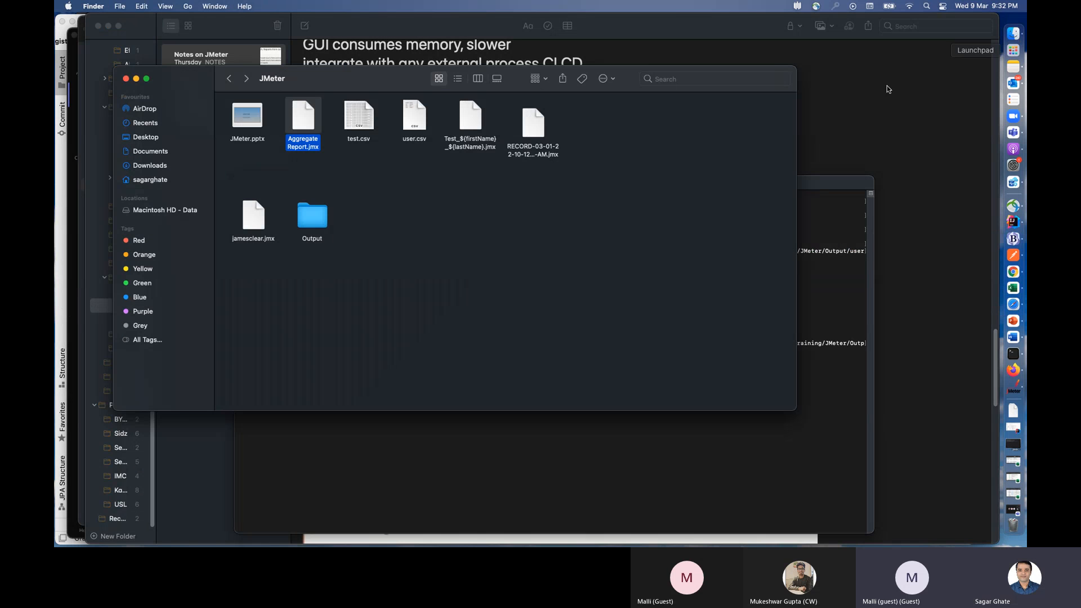
drag(308, 129, 593, 476)
click(593, 457)
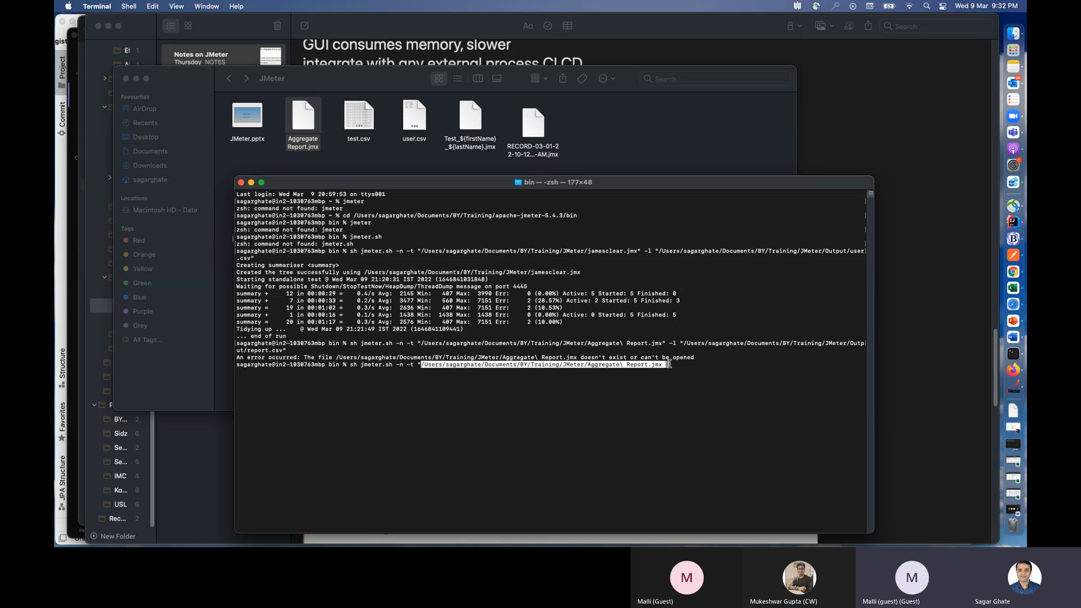
click(669, 365)
key(Left)
key(Left)
key(Left)
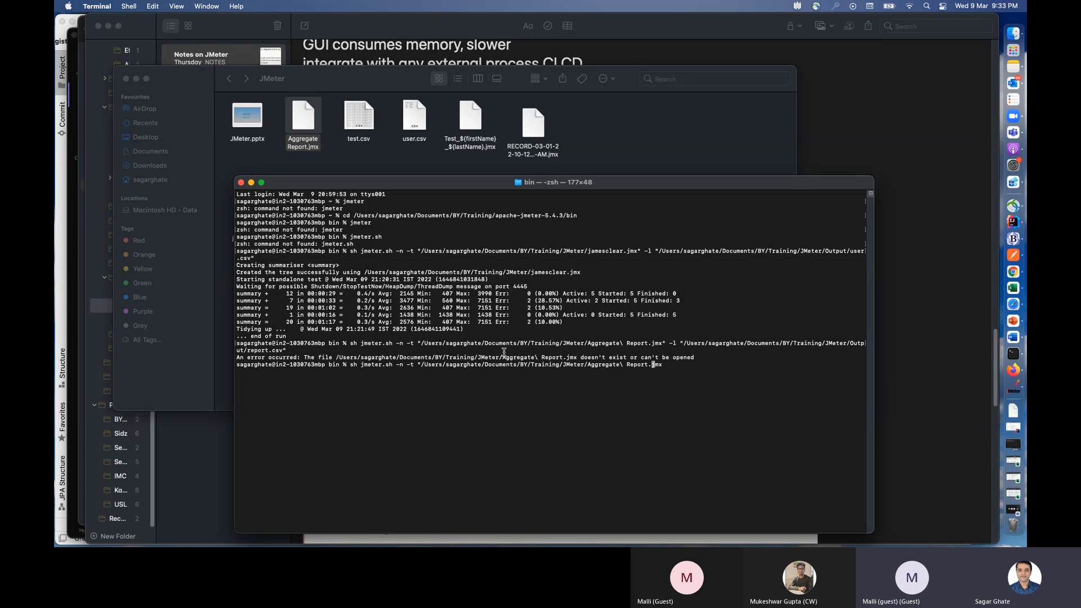
Step: Switch to Finder and rename Aggregate Report.jmx as Aggregate.jmx
click(455, 162)
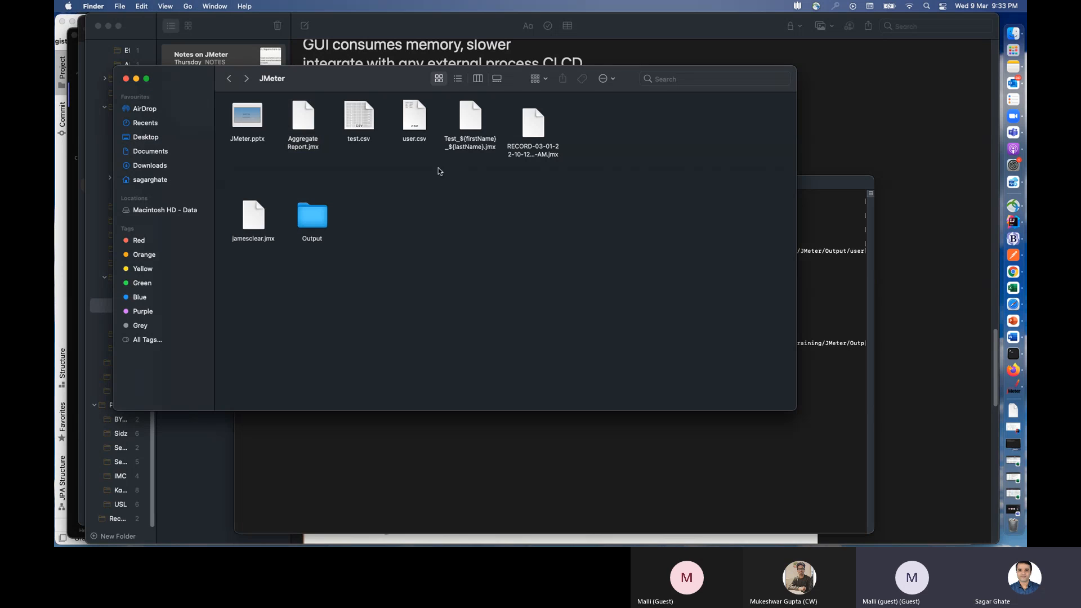
click(313, 145)
right_click(313, 148)
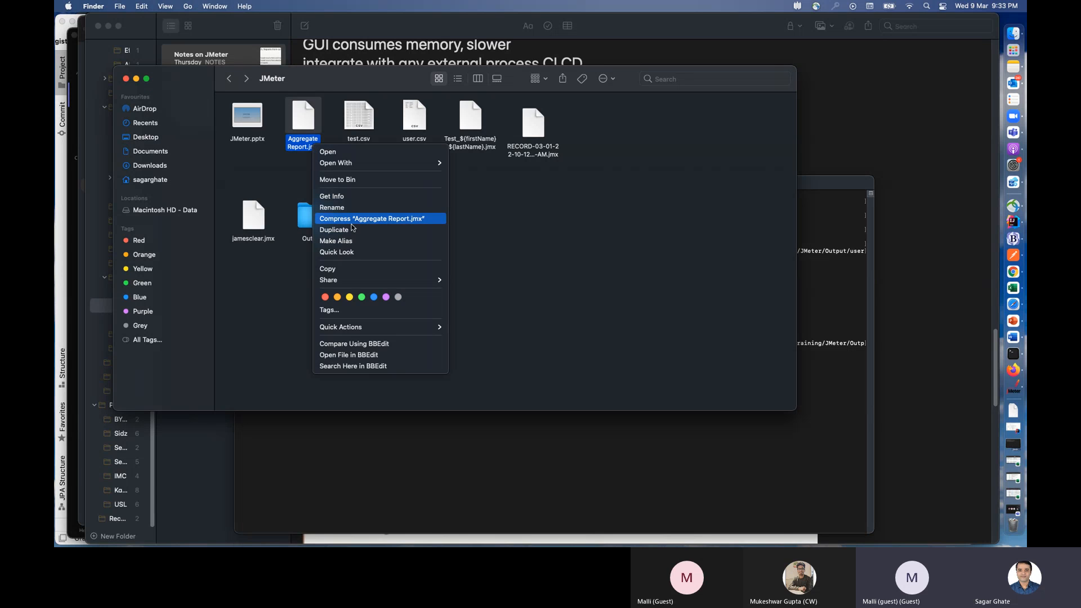
click(353, 212)
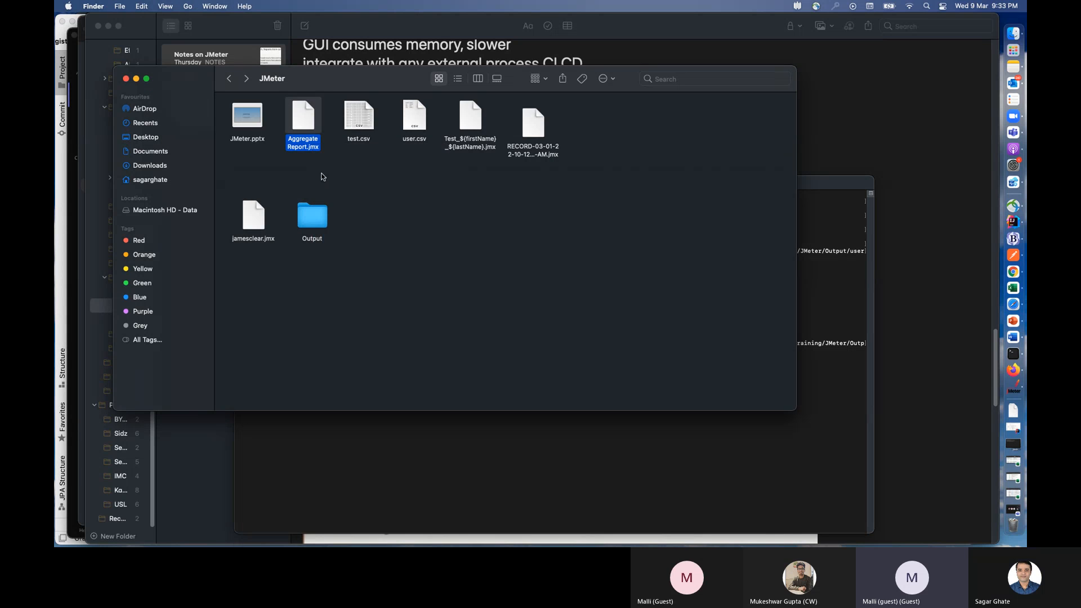
click(289, 147)
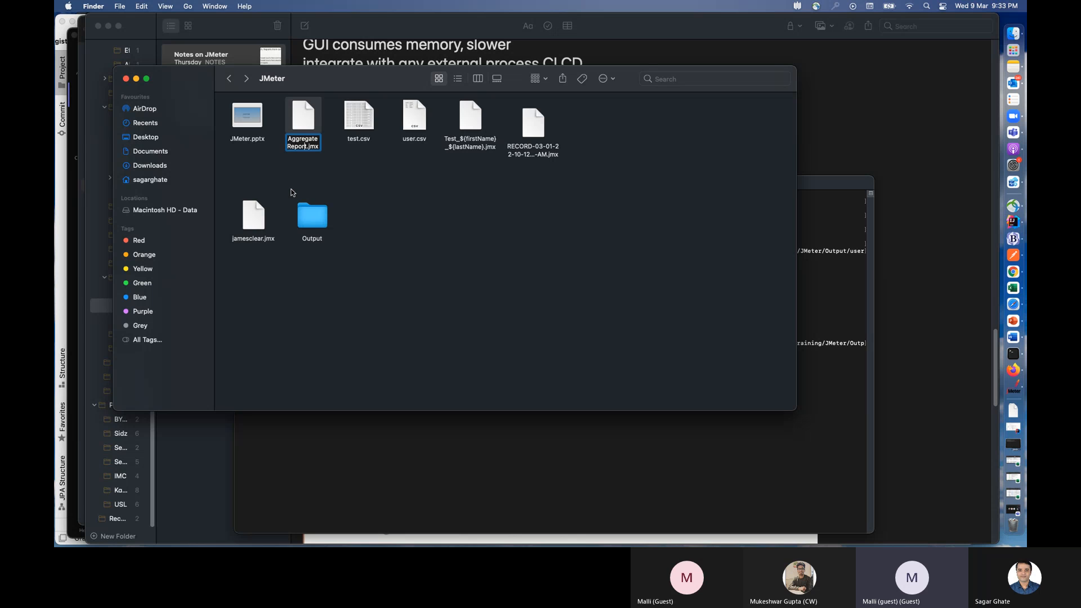
key(BackSpace)
key(BackSpace)
key(BackSpace)
key(BackSpace)
key(BackSpace)
key(BackSpace)
key(BackSpace)
click(433, 257)
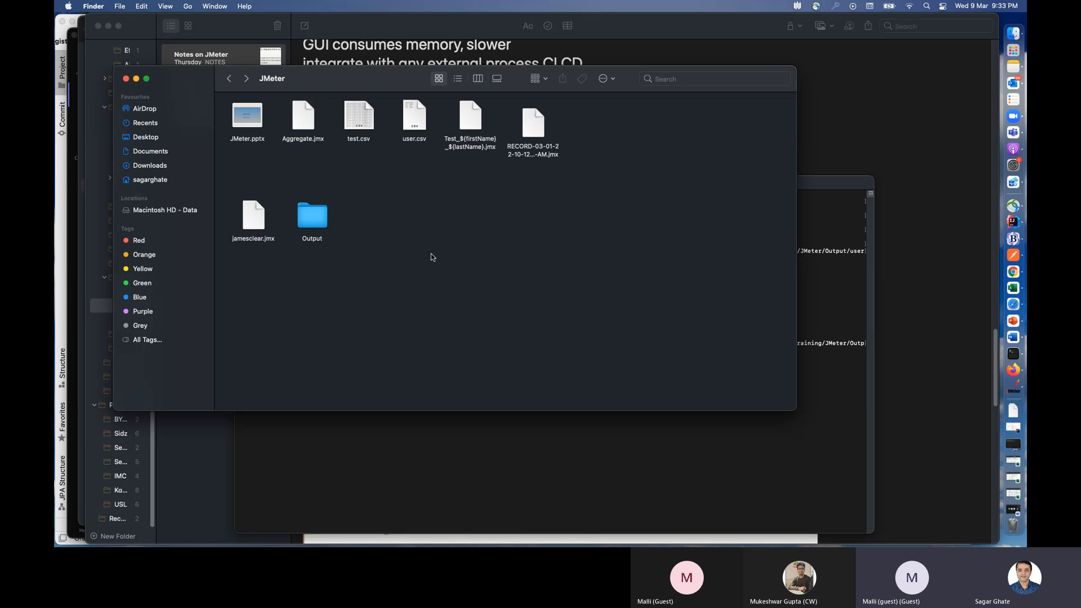
Step: In Terminal, change the command's test file to Aggregate.jmx, close the quotation, and begin the next option with a hyphen
click(732, 449)
drag(672, 366, 424, 363)
drag(673, 365, 423, 363)
click(424, 363)
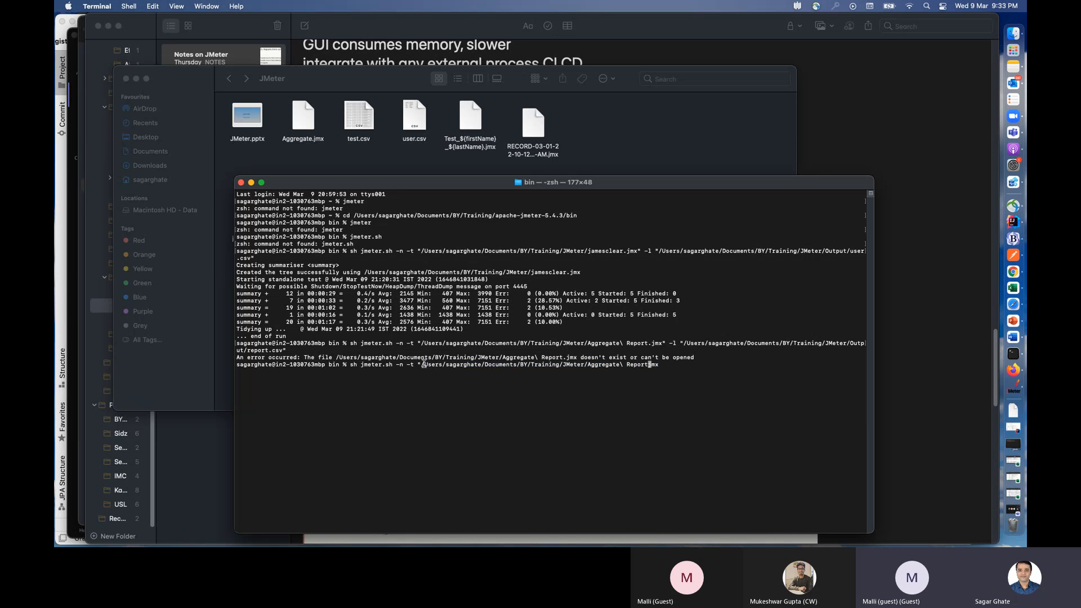
key(BackSpace)
key(BackSpace)
key(BackSpace)
key(BackSpace)
key(BackSpace)
key(BackSpace)
key(BackSpace)
key(BackSpace)
key(BackSpace)
key(BackSpace)
text(.jmx)
drag(490, 342, 481, 342)
drag(535, 250, 517, 251)
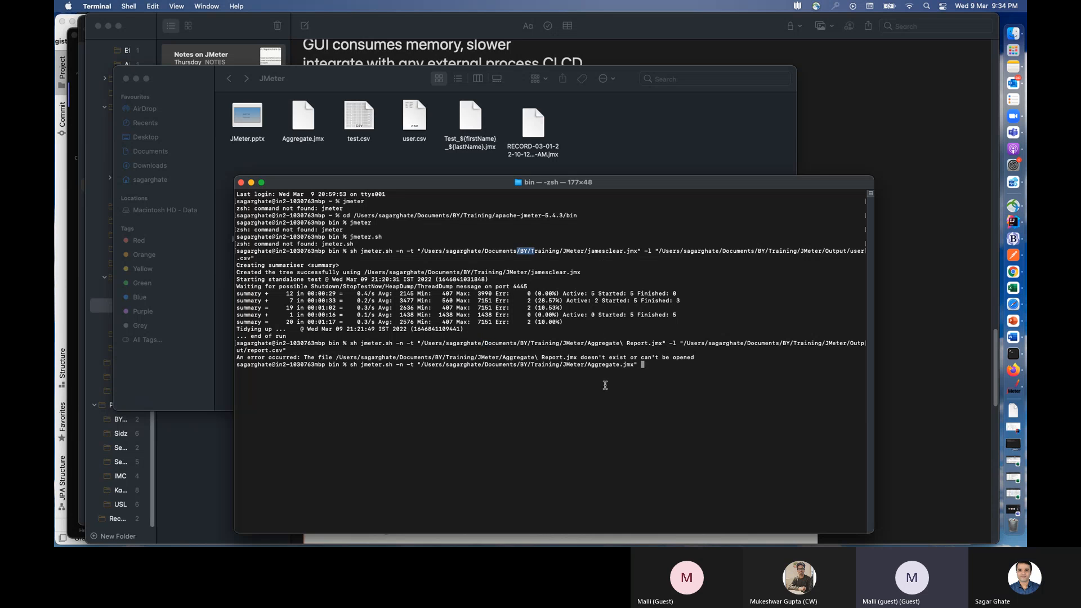
text(-)
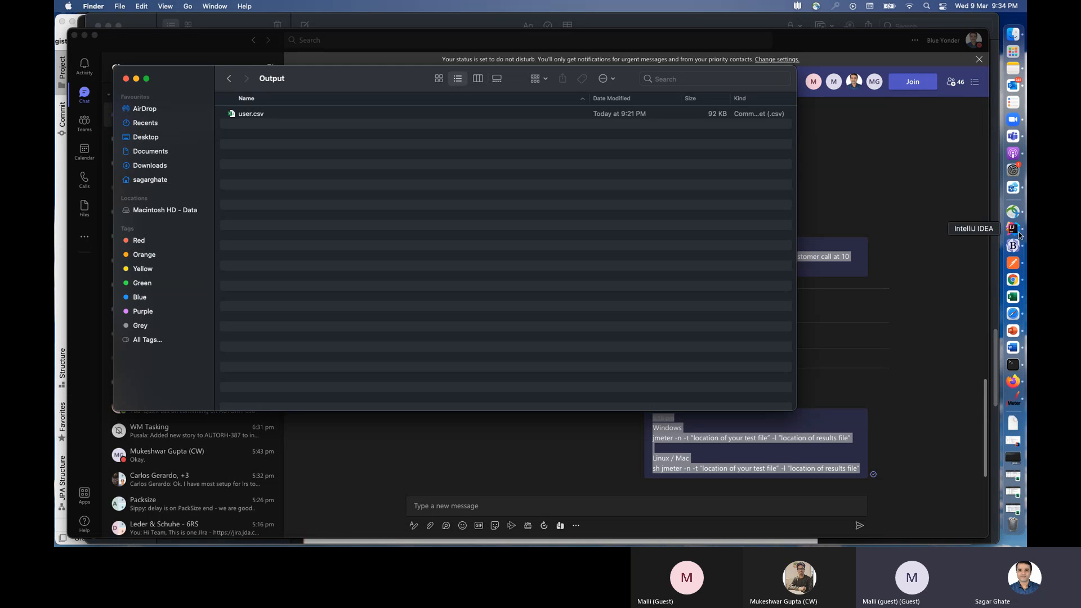
Step: Switch to Terminal and minimize the window running jmeter.sh, returning to the window with the unfinished test command
click(1016, 70)
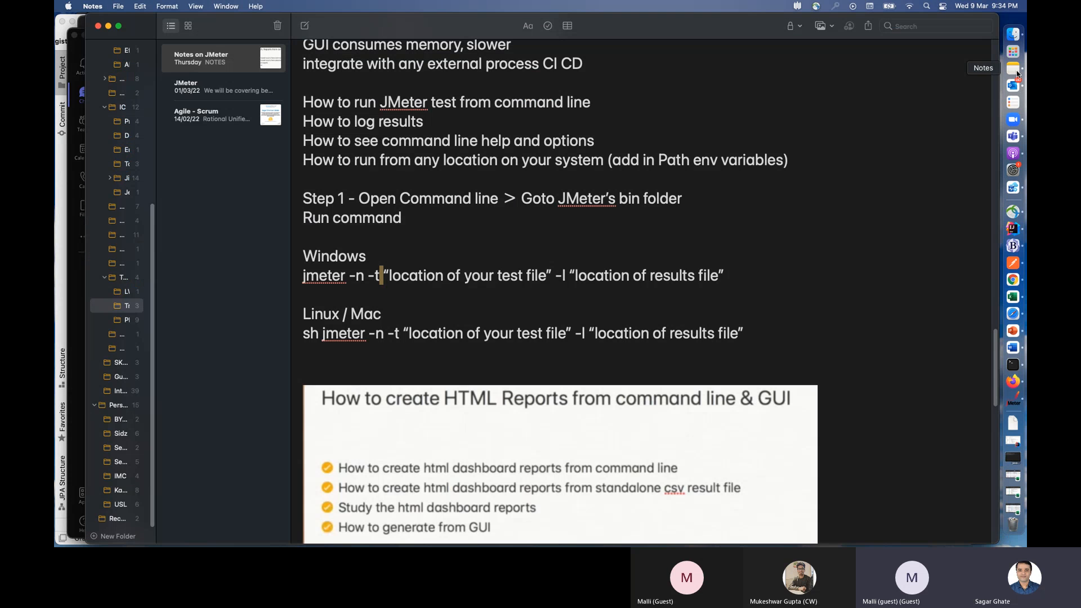
click(1013, 399)
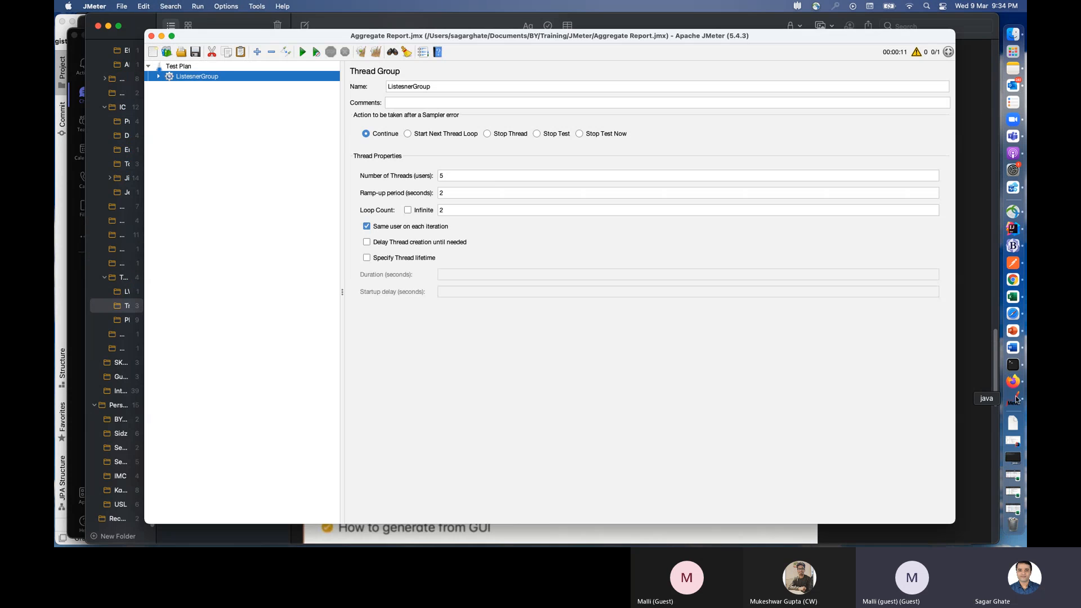
click(1014, 457)
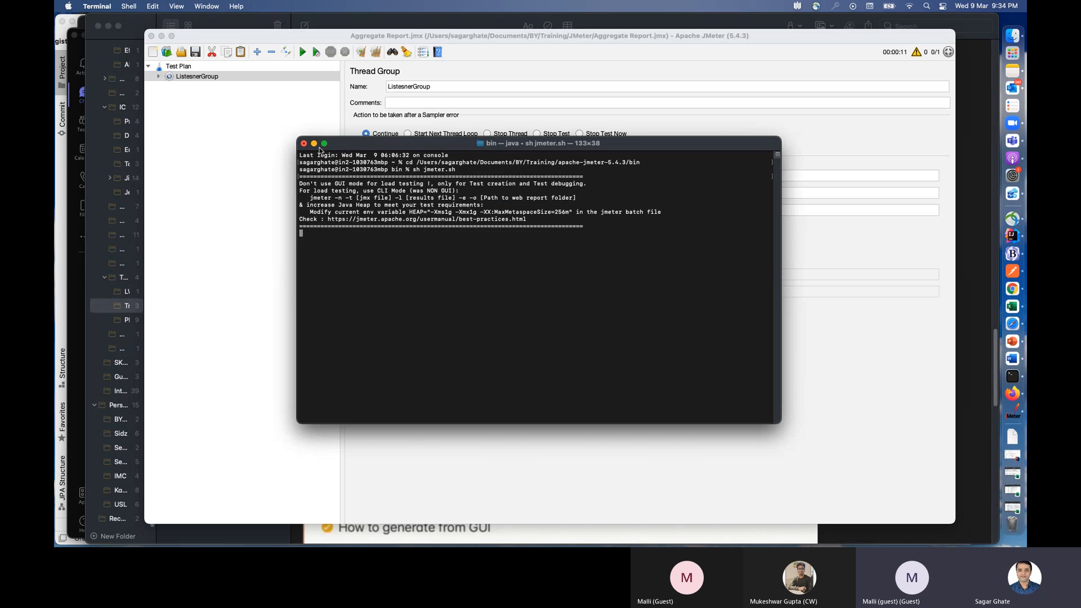
click(314, 143)
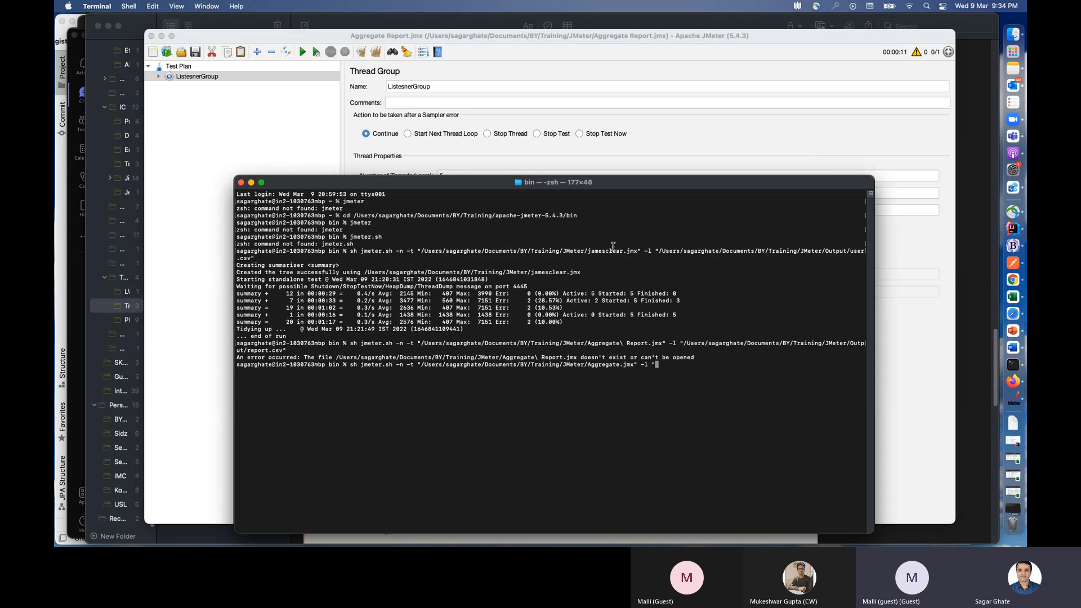
Step: Insert the path of user.csv from Finder's Output folder into the Terminal command as the results file and widen the Terminal window
key(super+Tab)
key(super+Tab)
key(super+Tab)
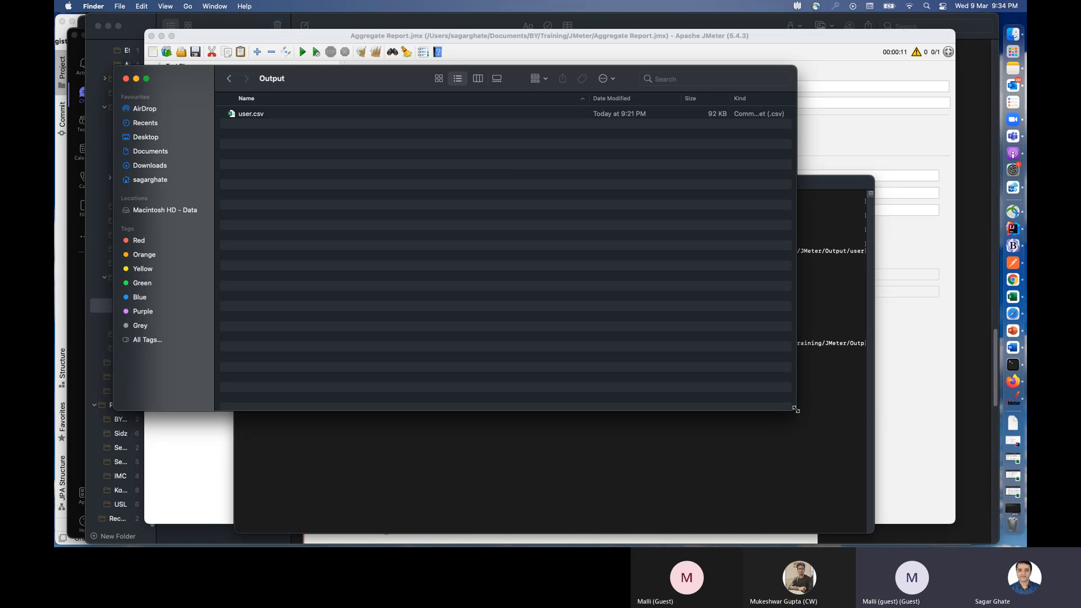
drag(794, 409, 640, 244)
drag(251, 115, 699, 370)
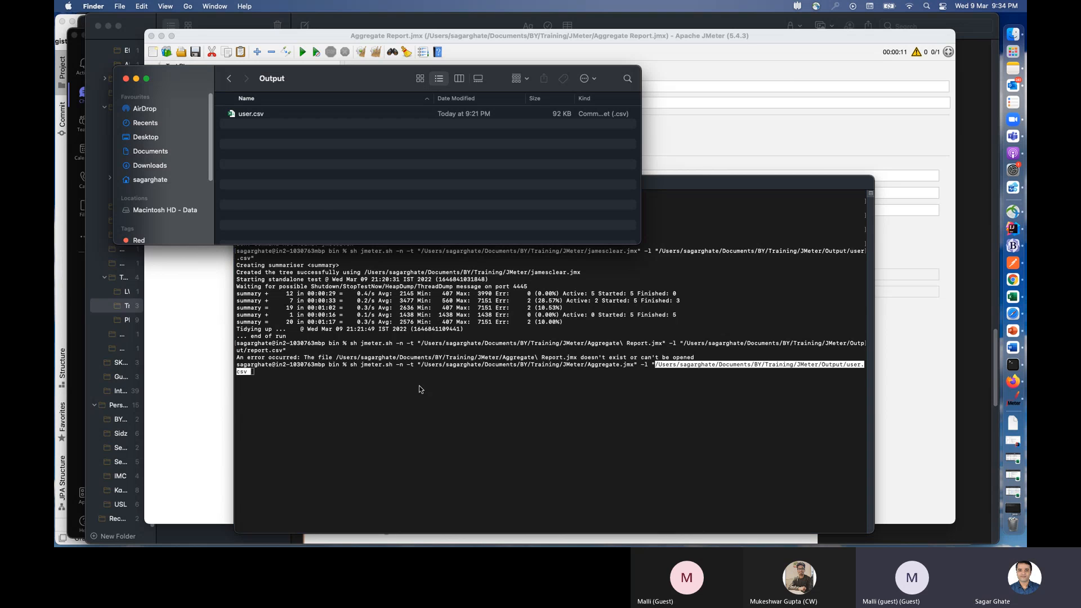
click(388, 374)
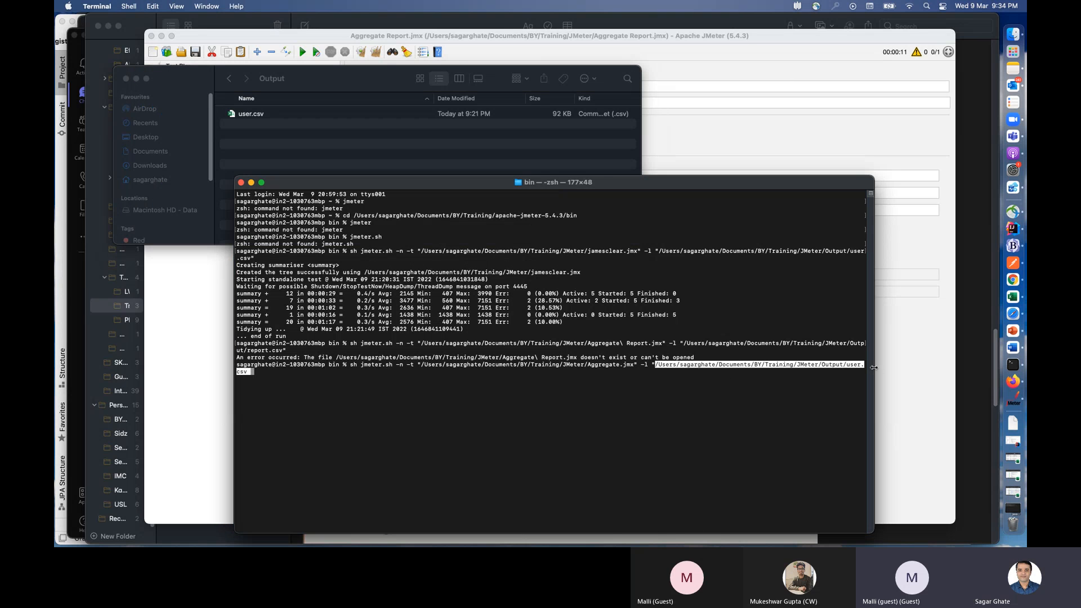
drag(873, 367, 927, 366)
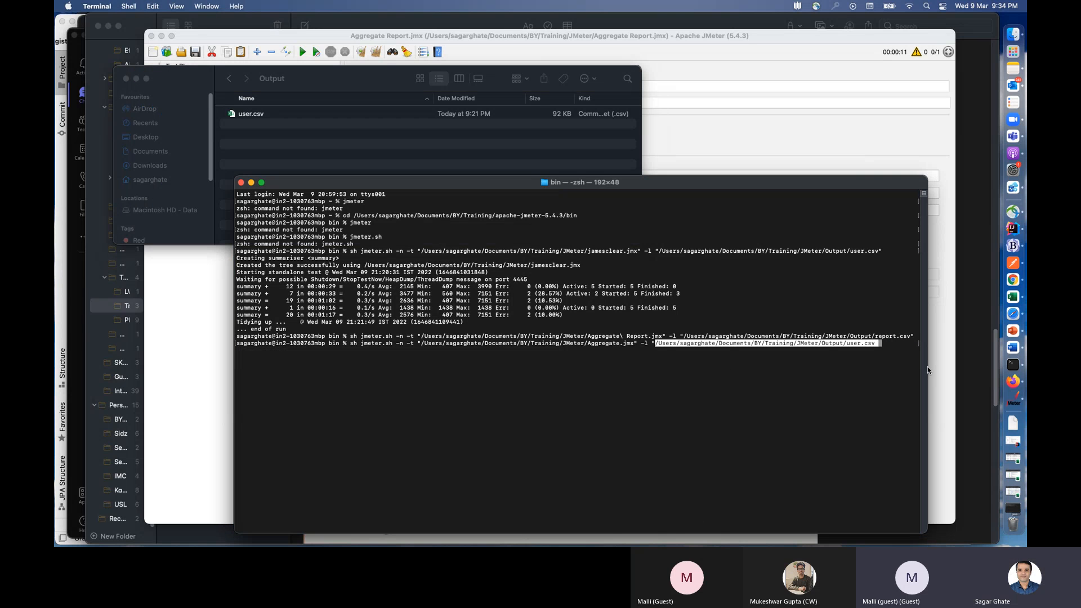
Step: Change the results file name in the command to report.csv, close the quotation, and run the JMeter test
click(882, 345)
key(BackSpace)
key(BackSpace)
key(BackSpace)
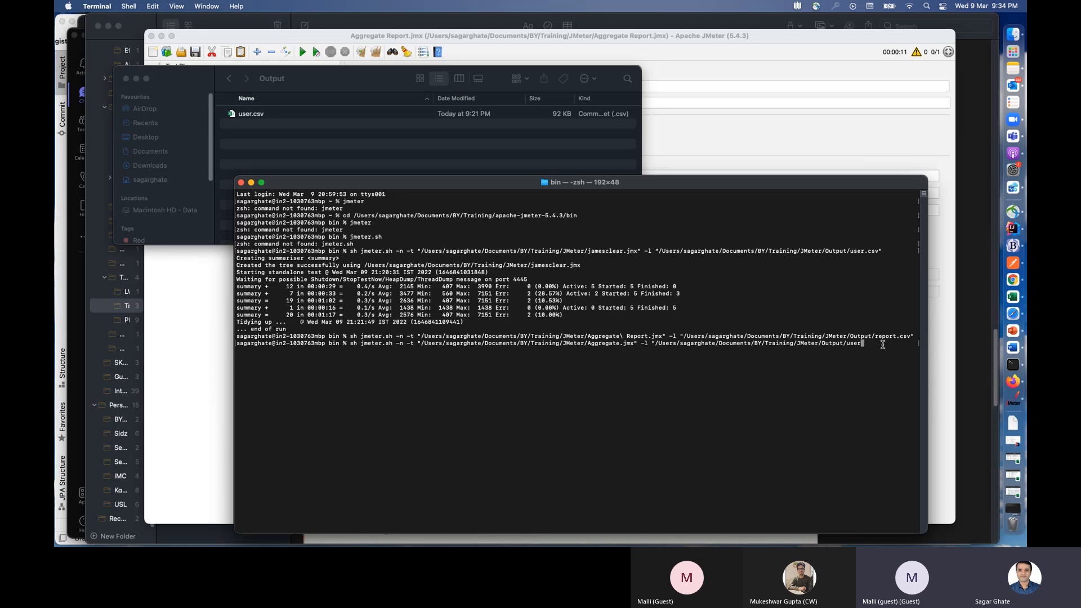
key(BackSpace)
key(BackSpace)
text(report.csv)
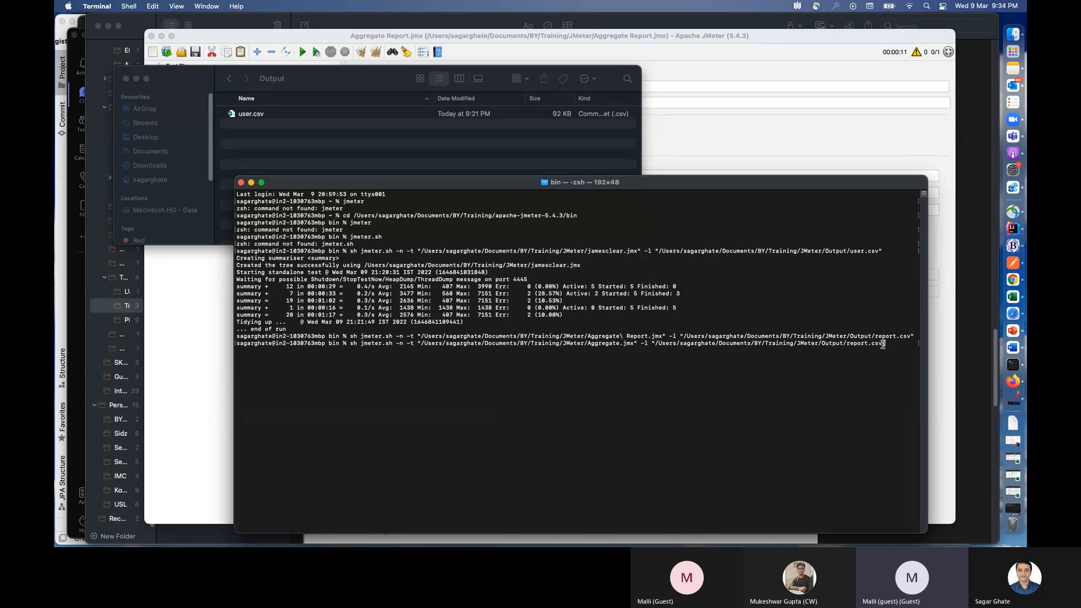
text(")
key(Return)
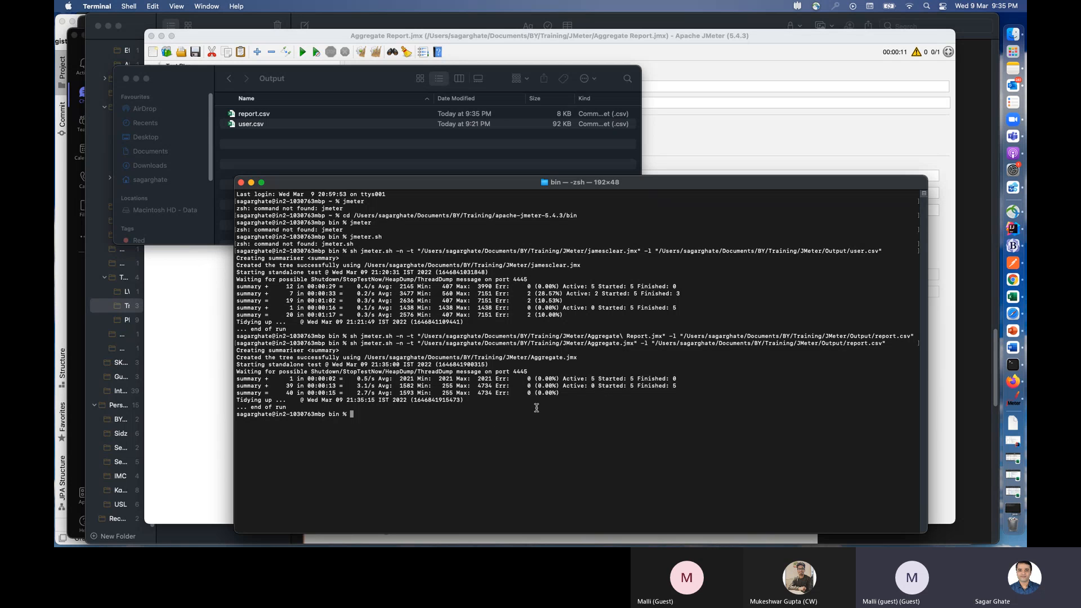
Step: Switch to Finder and open report.csv from the Output folder in Excel
click(316, 126)
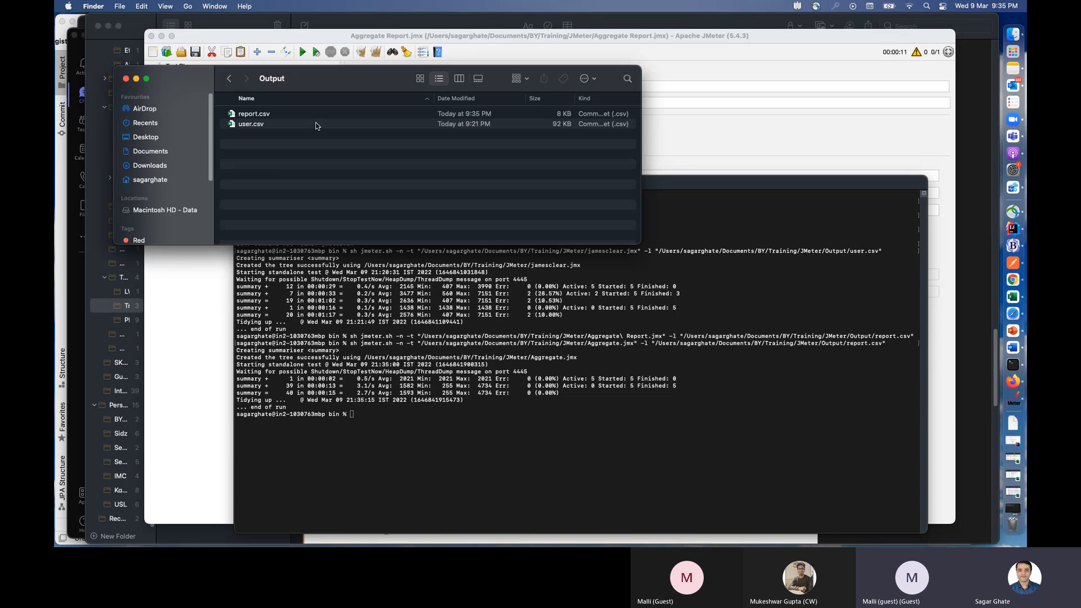
click(257, 115)
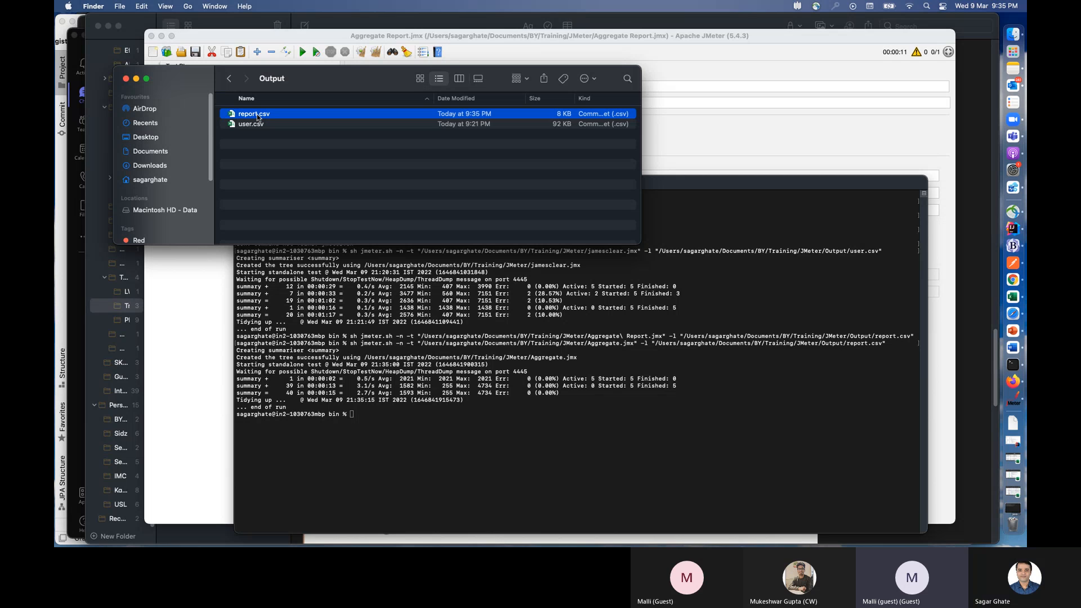
double_click(258, 115)
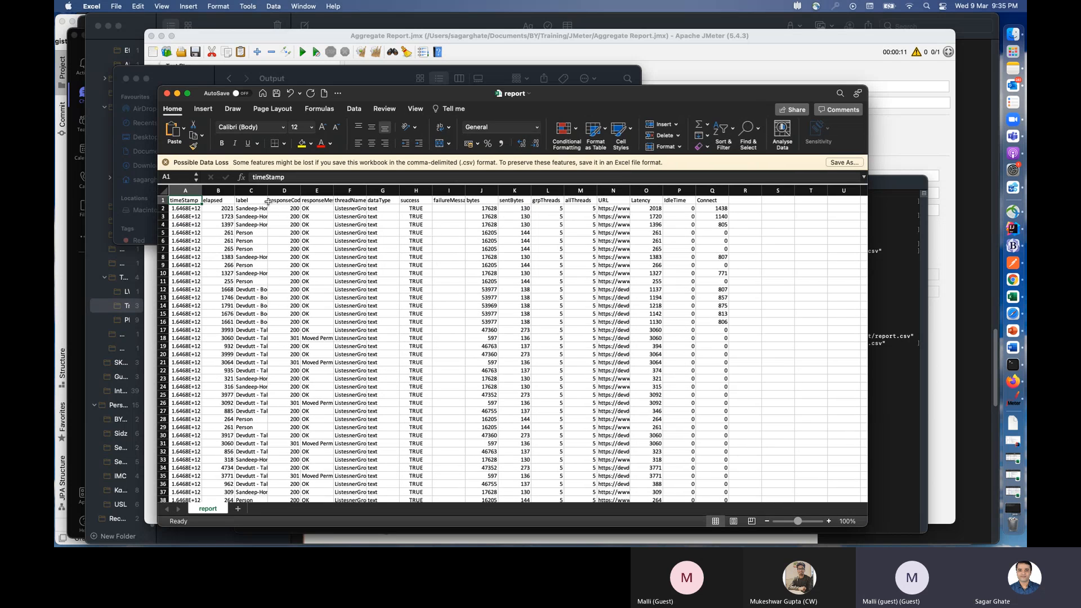
Step: Widen the label column and format header cells A1:Q1 as bold 16-point text with a light grey fill
drag(268, 191, 309, 195)
drag(195, 201, 769, 201)
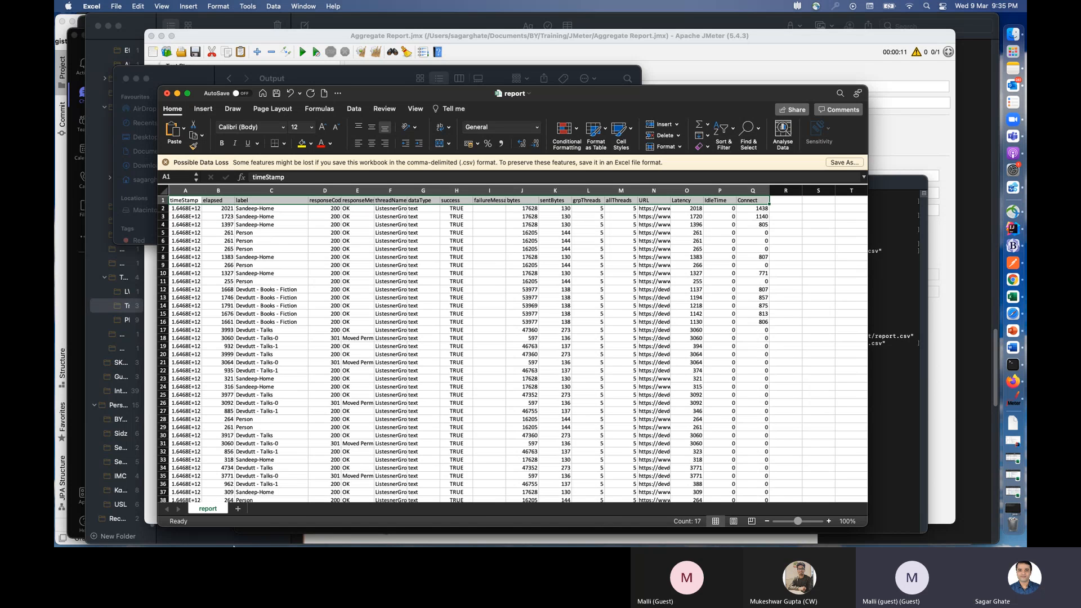
click(312, 132)
click(304, 211)
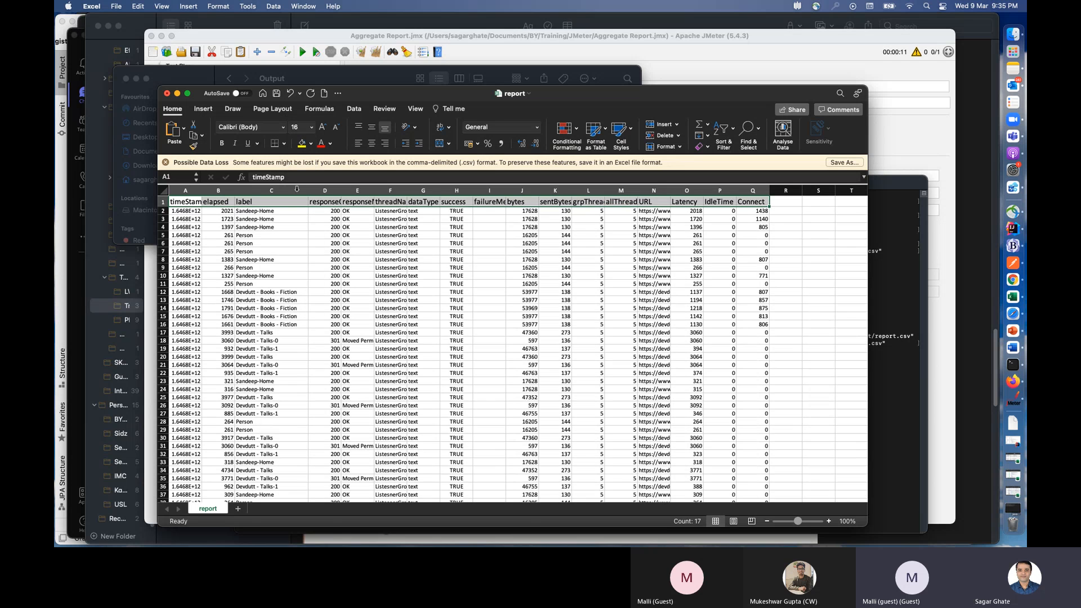
click(310, 144)
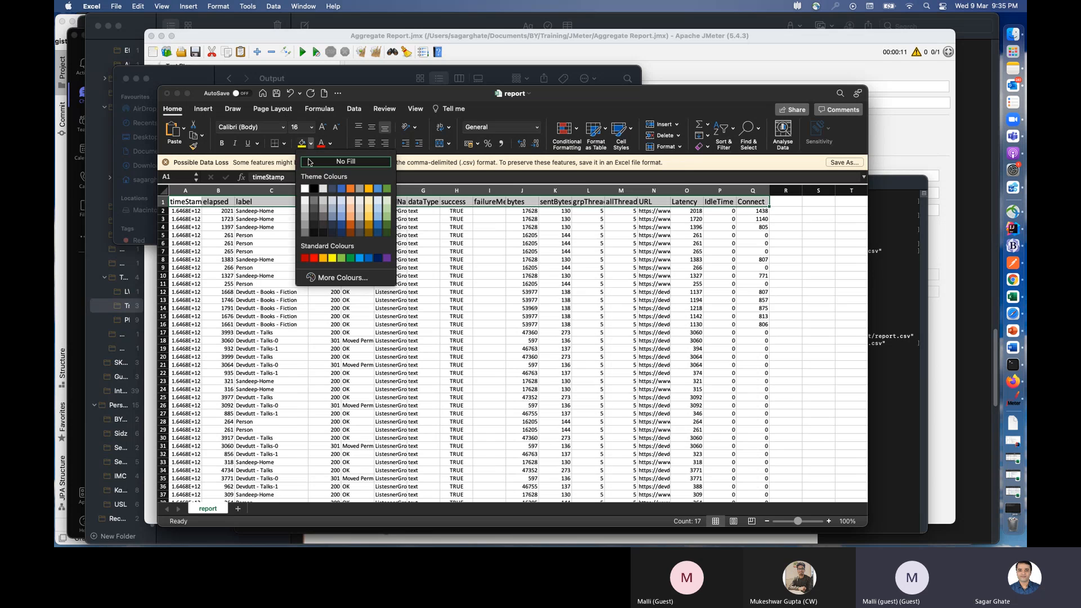
click(322, 189)
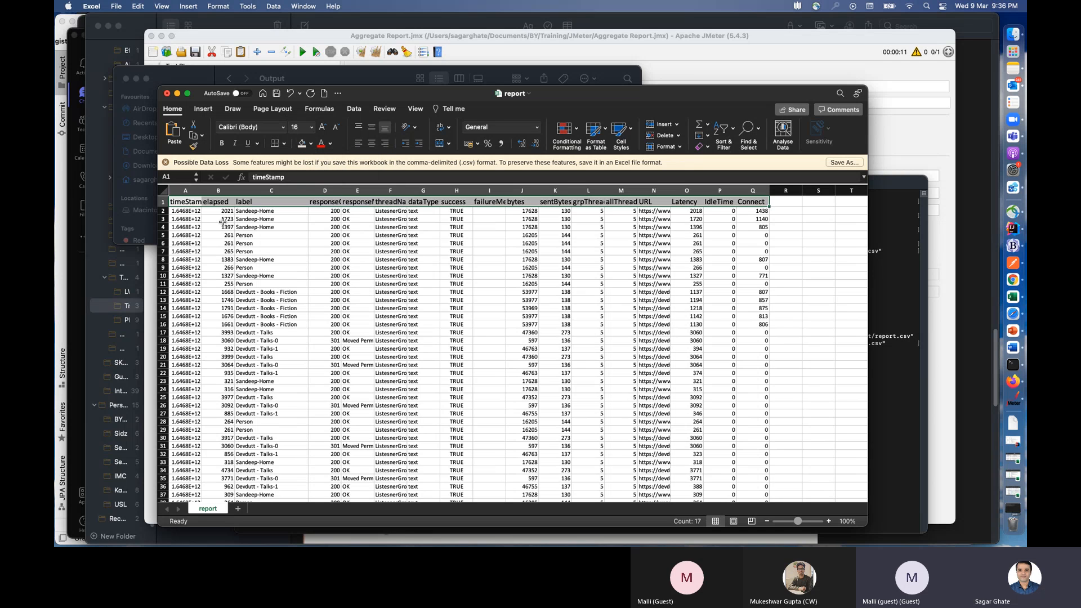
Step: Freeze the panes at cell A2 so the header row stays in view while scrolling
click(178, 211)
click(354, 109)
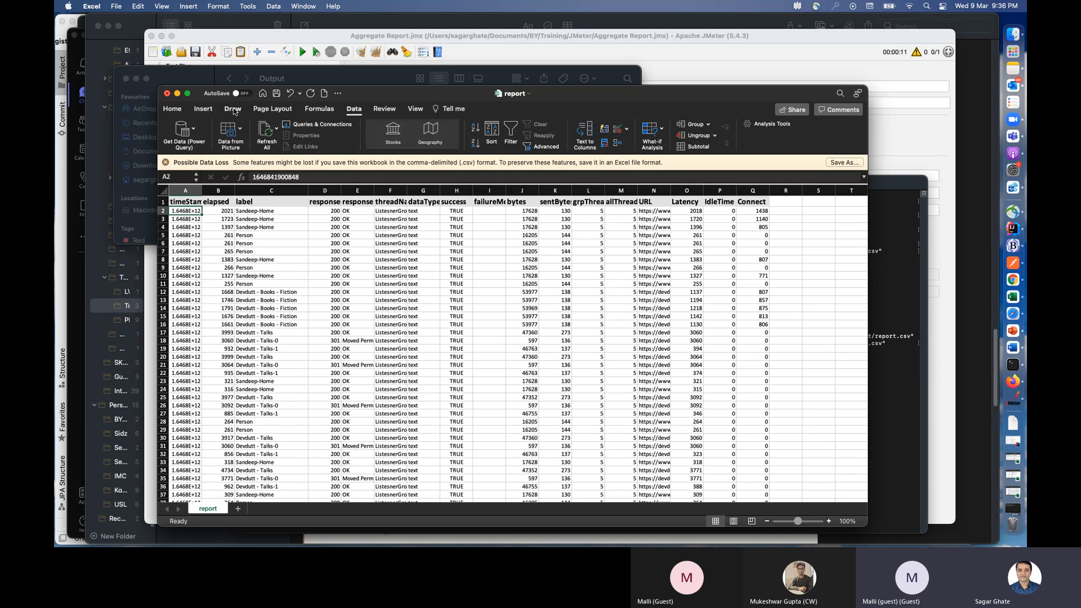
click(416, 109)
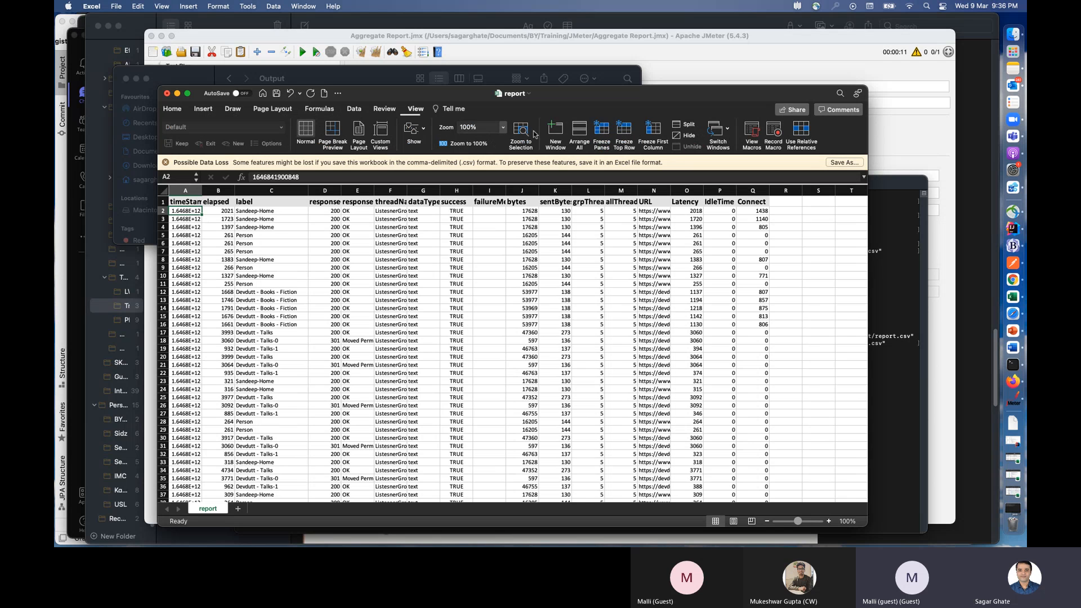
click(602, 134)
scroll(503, 260, down, 5)
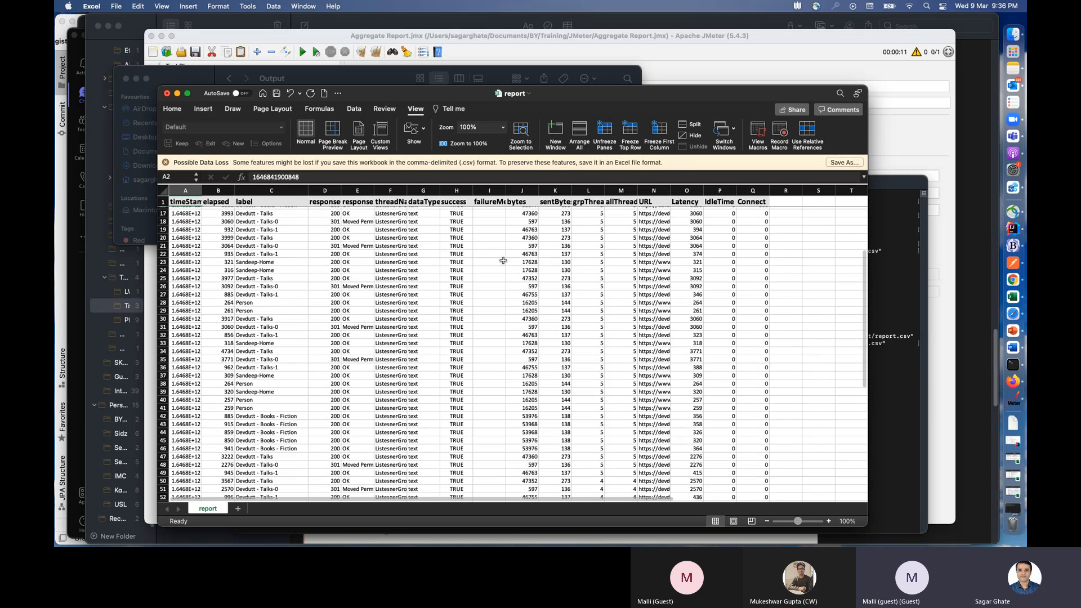
scroll(503, 261, up, 5)
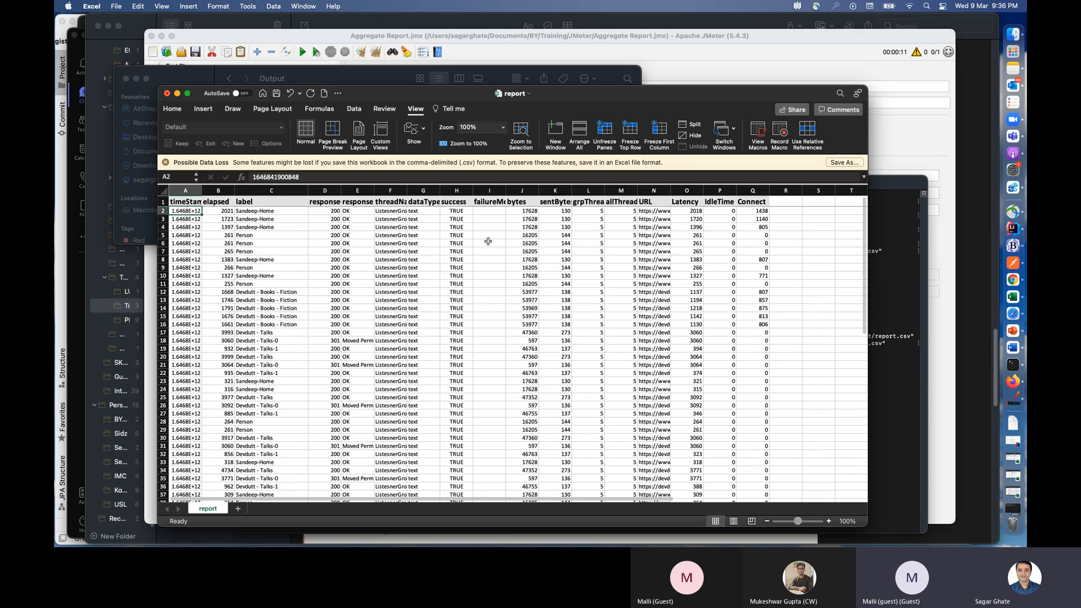
Step: Zoom the report sheet to 160% and move and enlarge the Excel window to show more columns
click(829, 521)
click(829, 521)
click(829, 522)
click(830, 521)
click(829, 521)
click(829, 521)
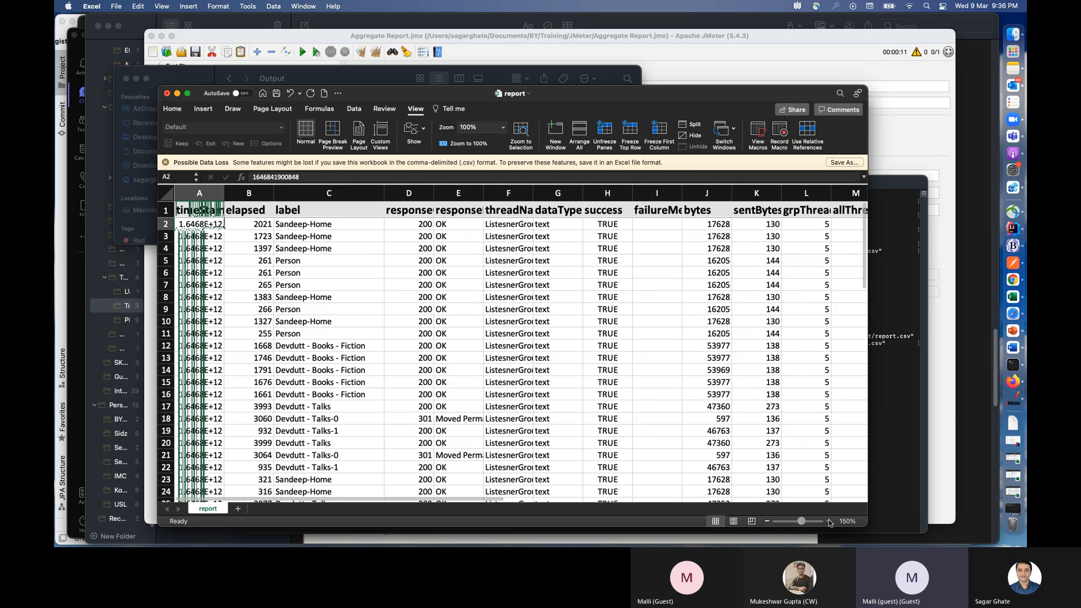
drag(601, 106, 528, 47)
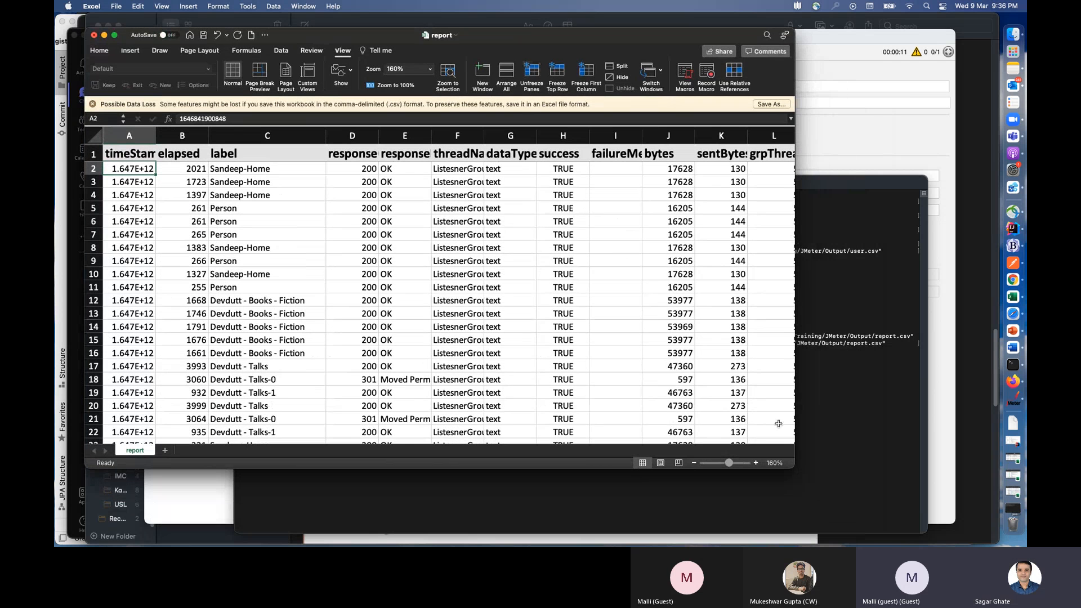
drag(800, 465, 927, 532)
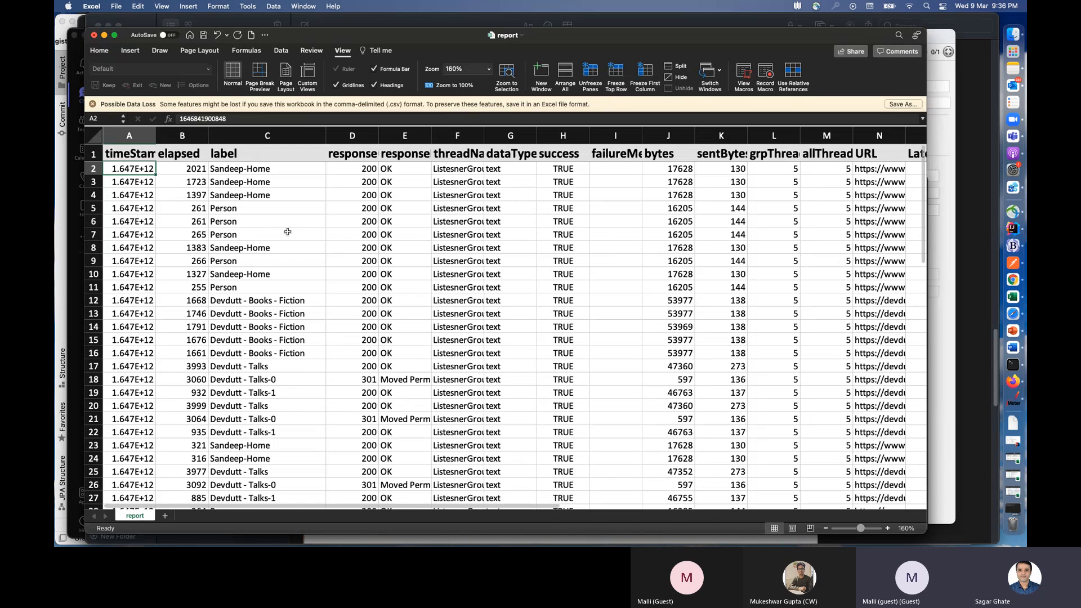
Step: Widen the timeStamp column to show its full header and check its values
click(179, 156)
click(150, 150)
mouse_move(156, 136)
mouse_down()
mouse_move(193, 137)
mouse_move(177, 138)
mouse_up()
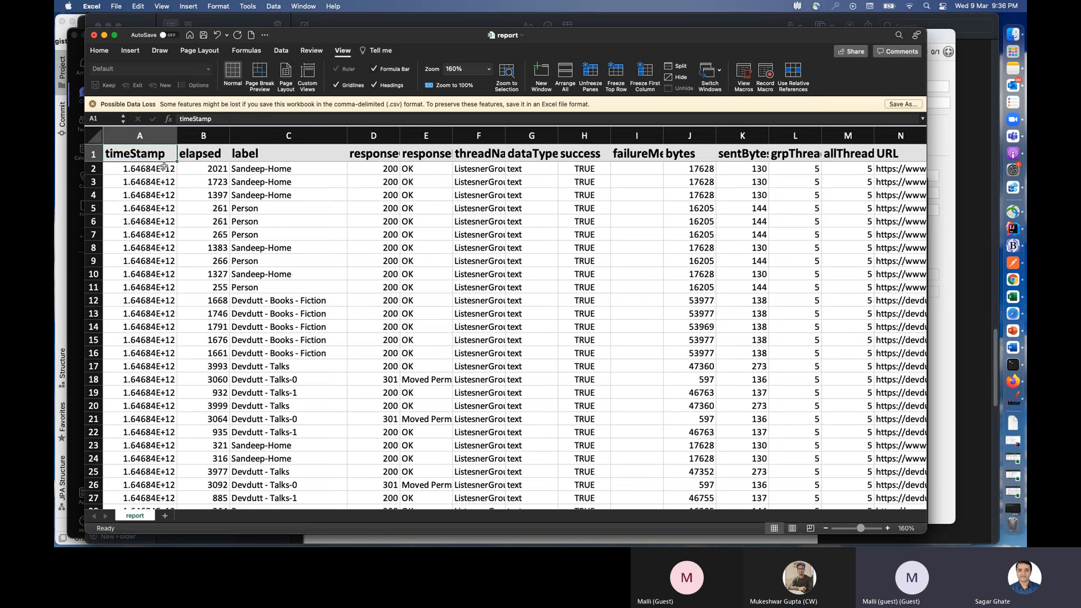
click(164, 167)
click(156, 209)
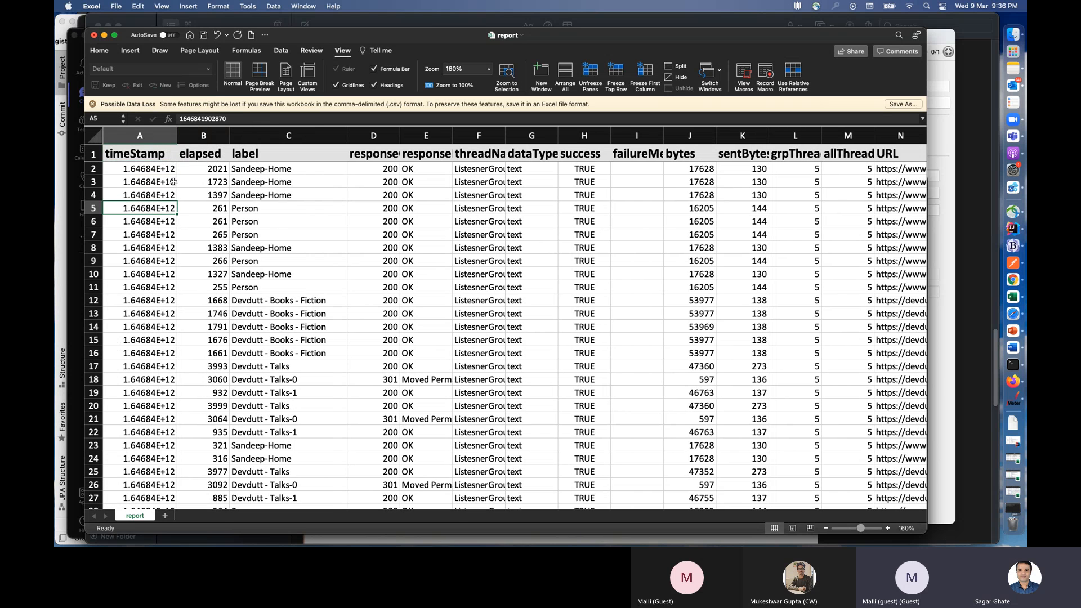
Step: Examine the elapsed times and request labels down the report, including the Devdutt books and talks samples
click(212, 166)
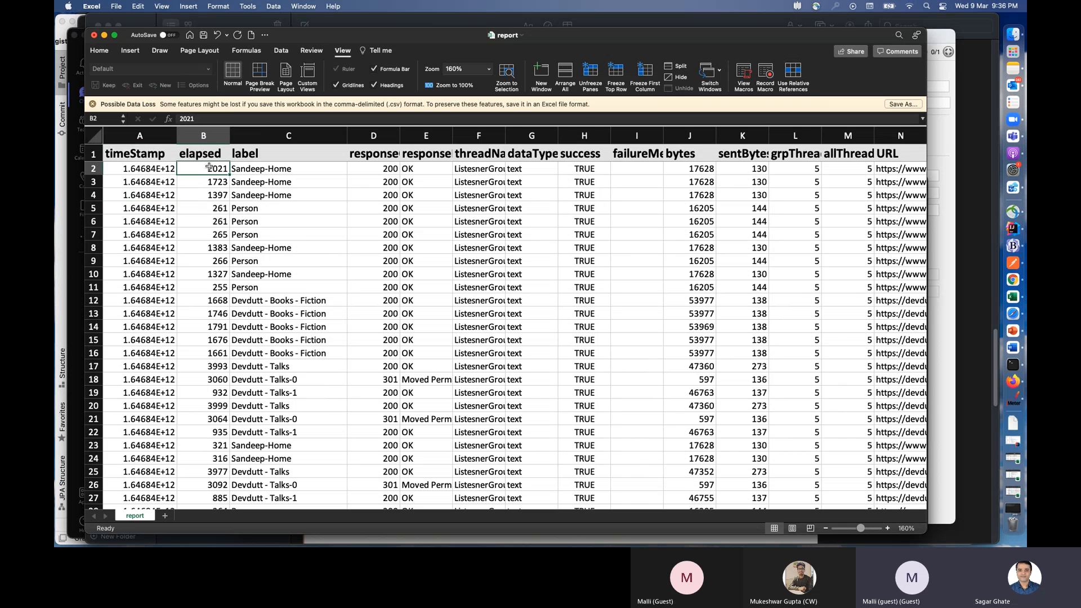
click(212, 153)
click(218, 248)
click(261, 157)
scroll(276, 180, down, 5)
scroll(282, 197, up, 5)
scroll(259, 270, down, 3)
drag(257, 277, 259, 289)
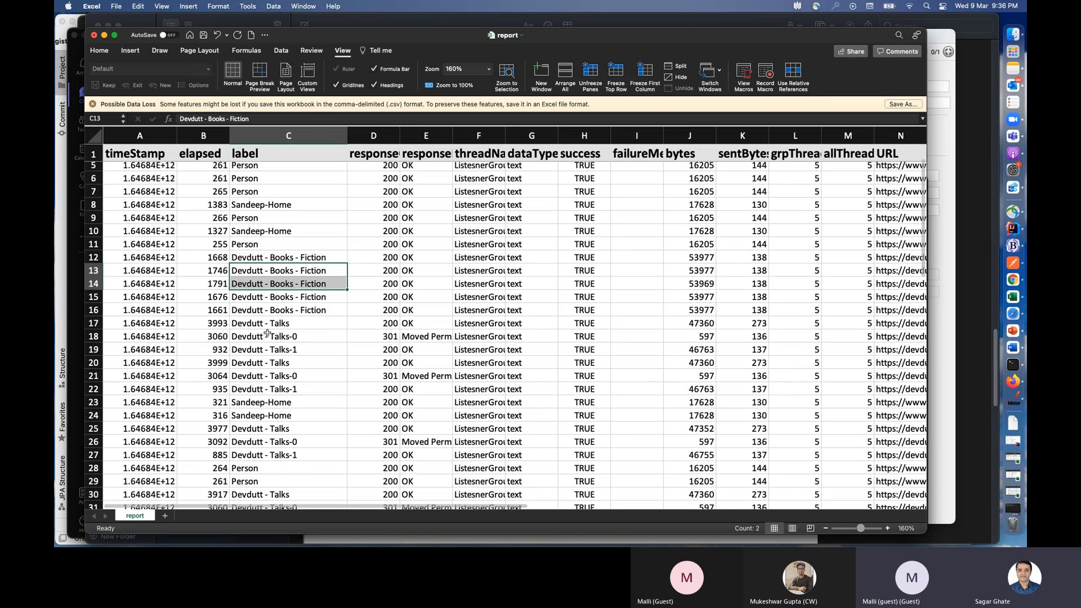
scroll(265, 276, down, 6)
click(272, 256)
scroll(279, 256, down, 1)
click(296, 244)
scroll(287, 303, down, 8)
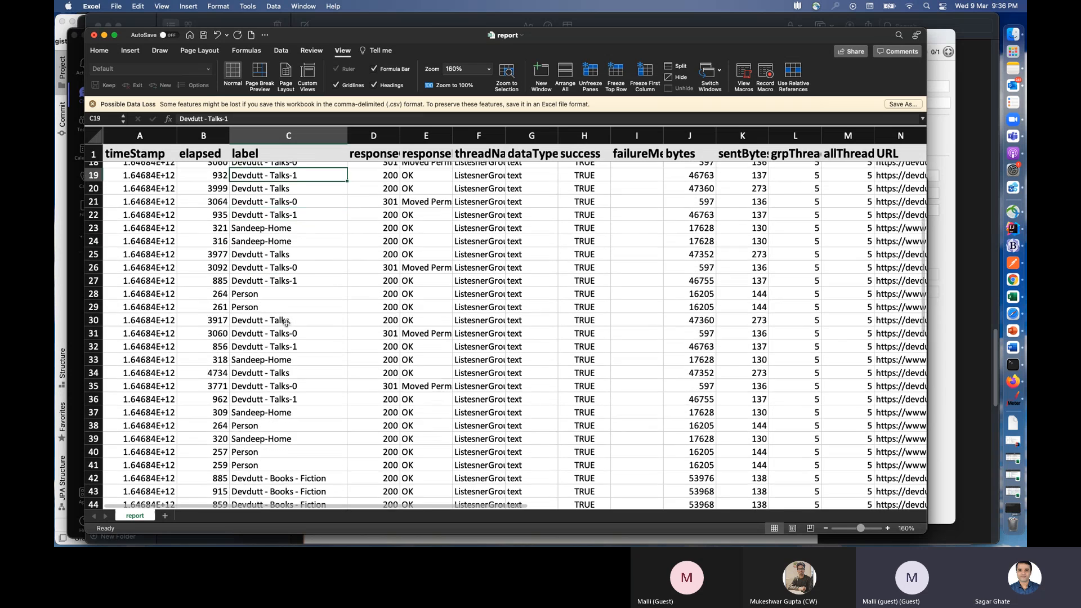
scroll(291, 305, down, 8)
scroll(299, 287, up, 15)
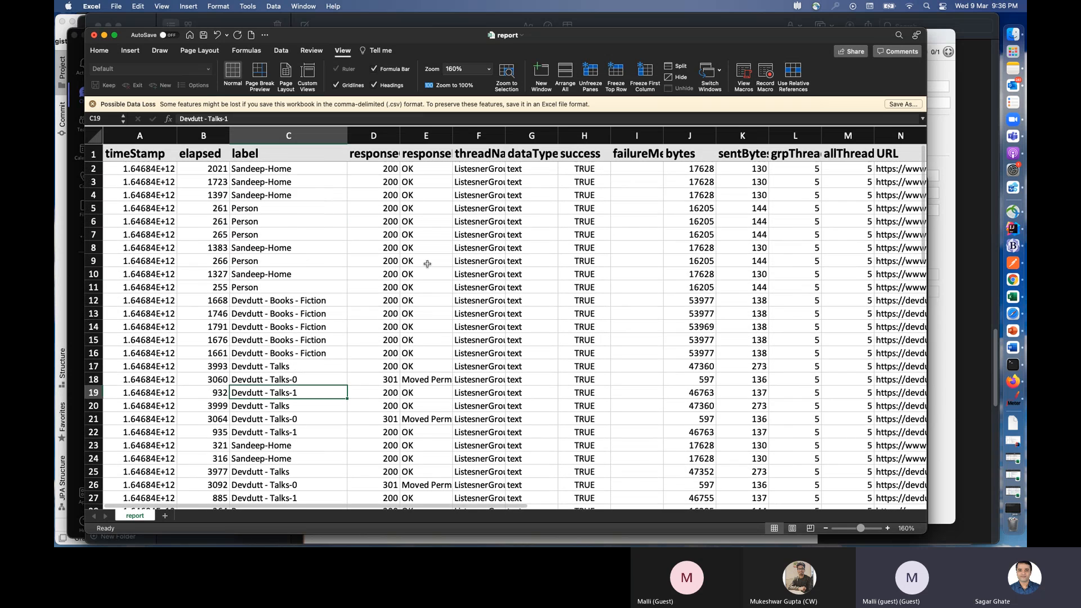
Step: Widen the responseMessage column to show complete messages and review the matching response codes
scroll(427, 265, down, 3)
click(426, 325)
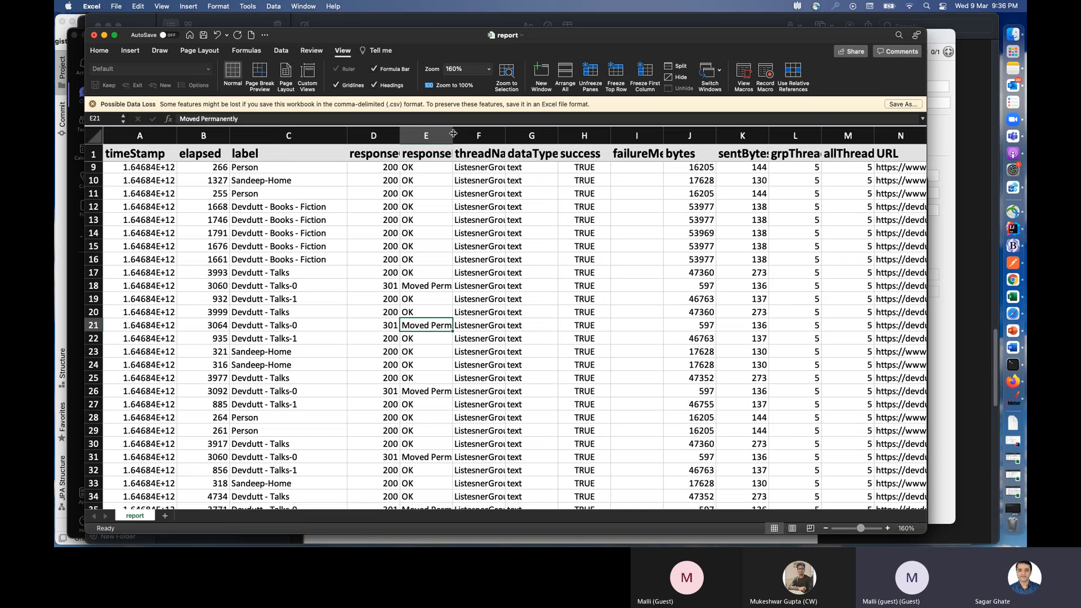
drag(453, 135, 496, 135)
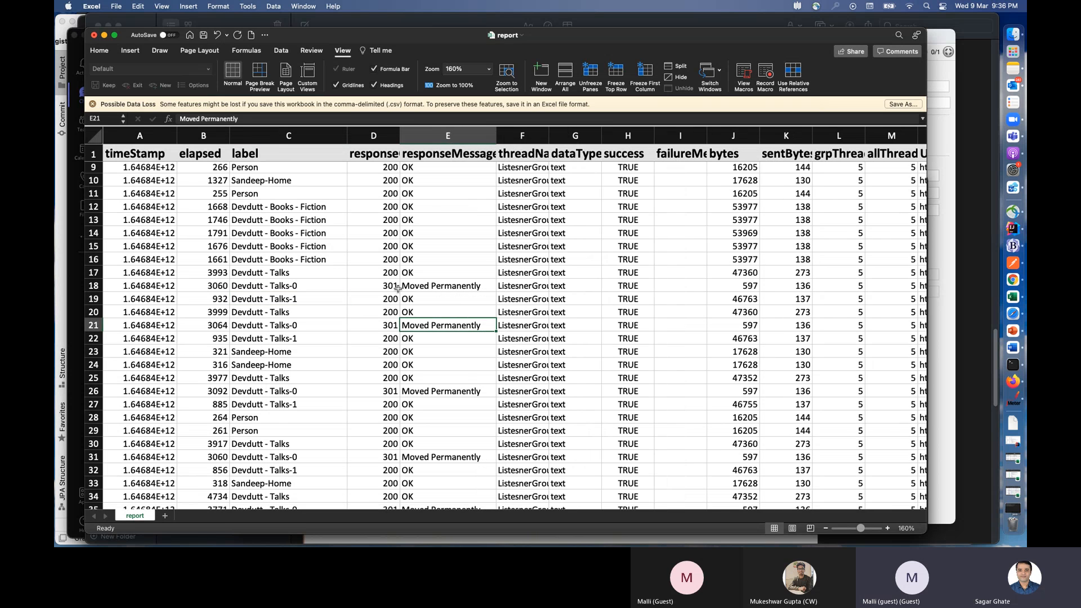
click(383, 312)
scroll(563, 305, down, 10)
scroll(566, 299, up, 4)
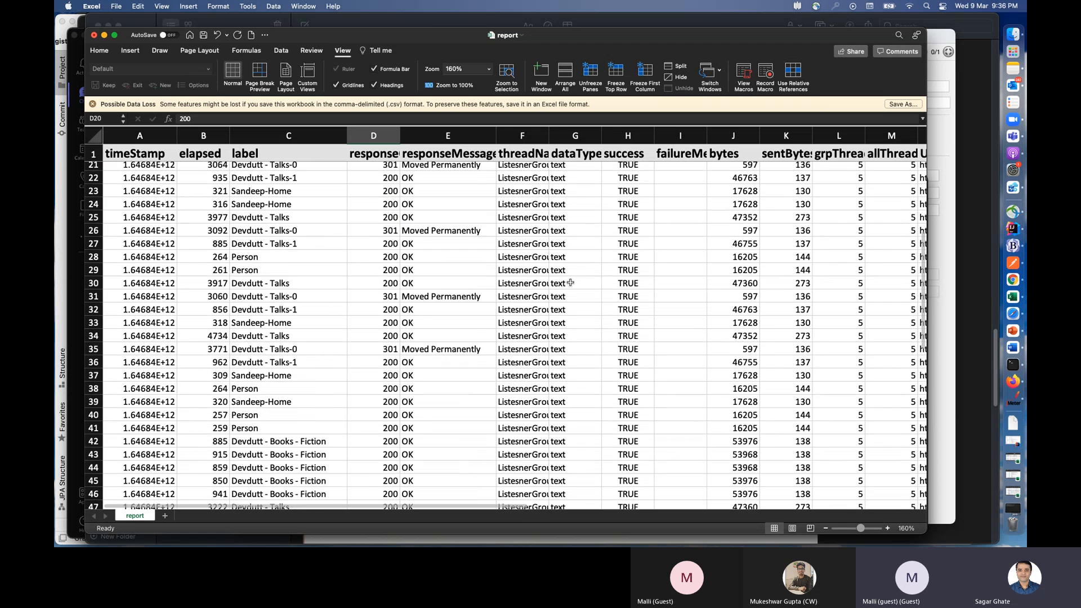
Step: Widen the threadName column to show the full thread names and review them
scroll(570, 283, up, 8)
drag(549, 135, 611, 136)
scroll(647, 332, down, 1)
scroll(740, 273, up, 1)
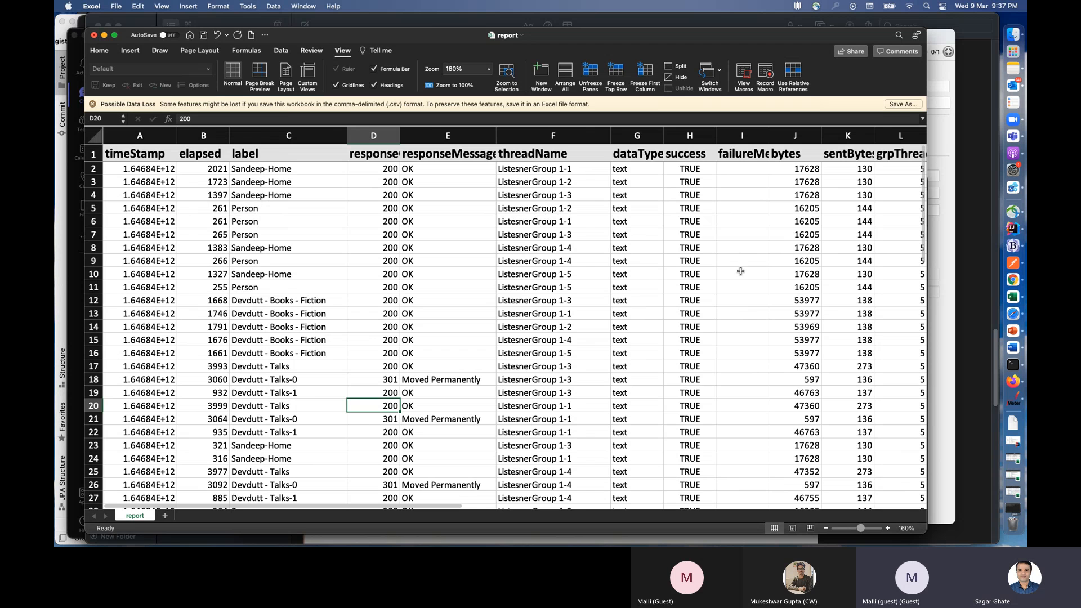
Step: Widen the URL column to show the full request addresses and review them down the report
scroll(740, 271, right, 10)
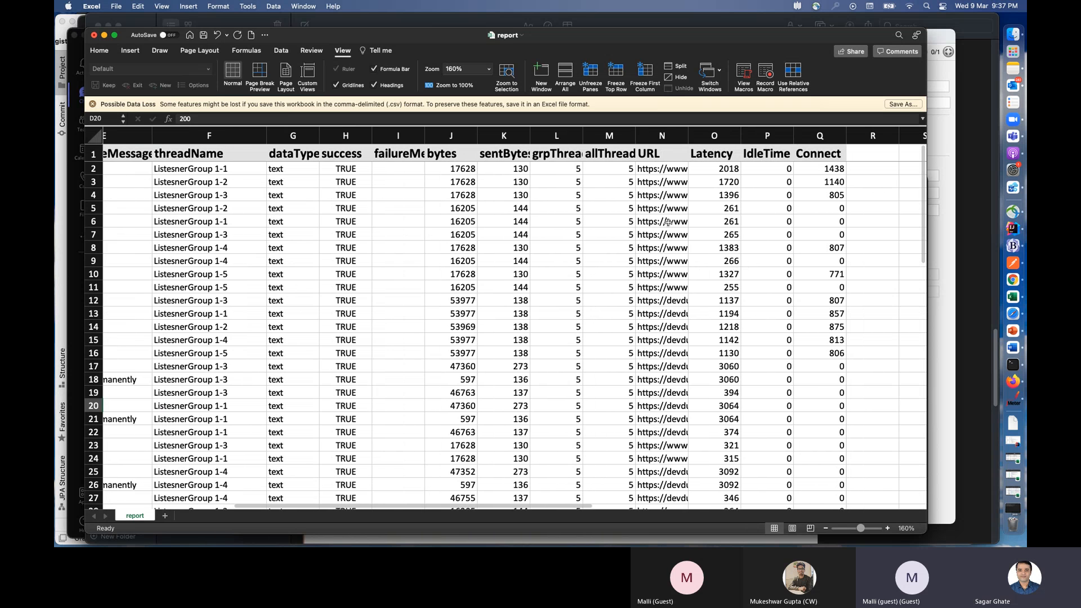
drag(688, 136, 787, 131)
scroll(732, 129, right, 4)
drag(672, 128, 749, 128)
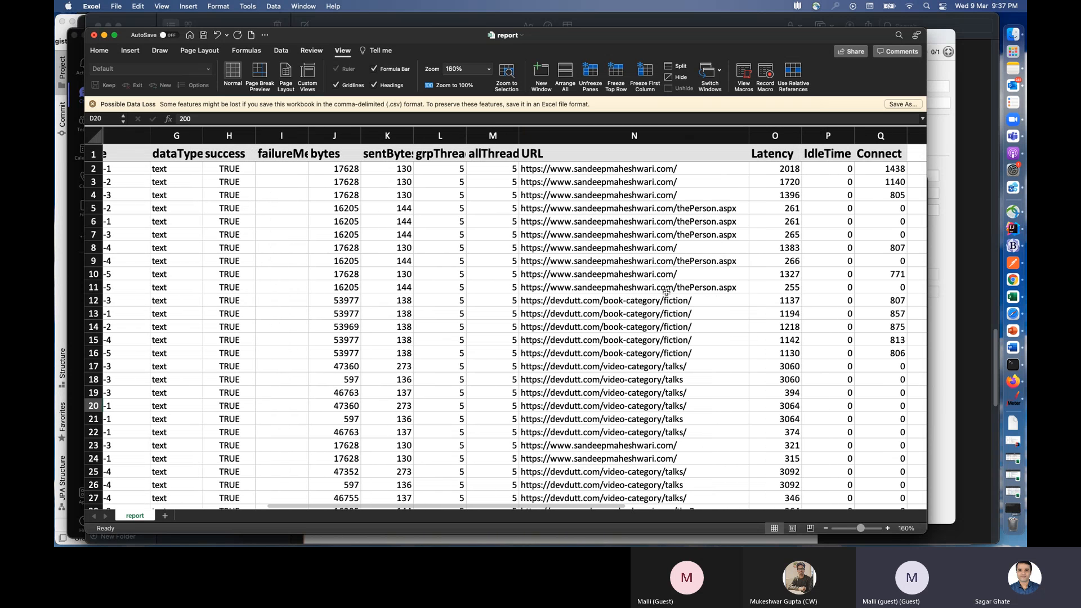
scroll(667, 292, down, 3)
scroll(670, 337, down, 4)
scroll(670, 384, down, 10)
scroll(665, 344, down, 10)
scroll(675, 360, up, 20)
Step: Examine the Latency, IdleTime and Connect values down the report, then return to the first columns
scroll(688, 353, right, 6)
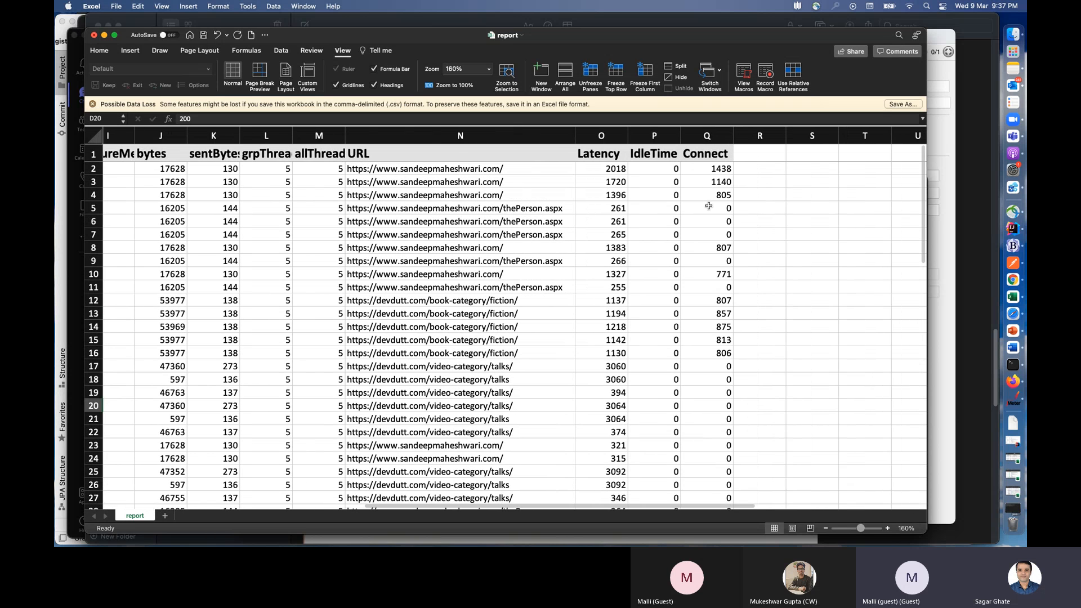
scroll(708, 207, down, 15)
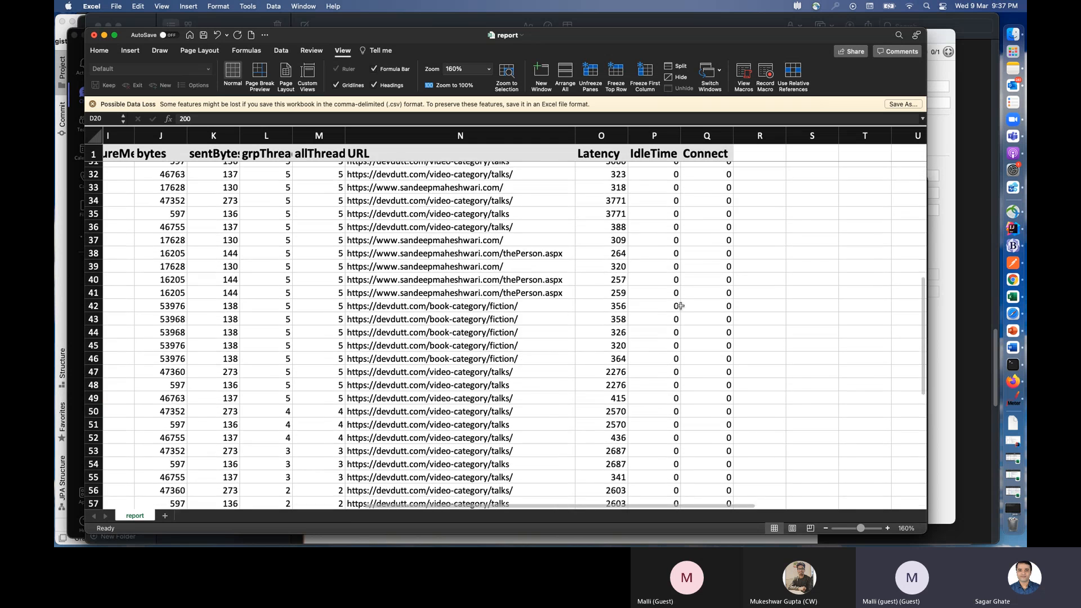
scroll(609, 304, up, 10)
scroll(610, 304, left, 3)
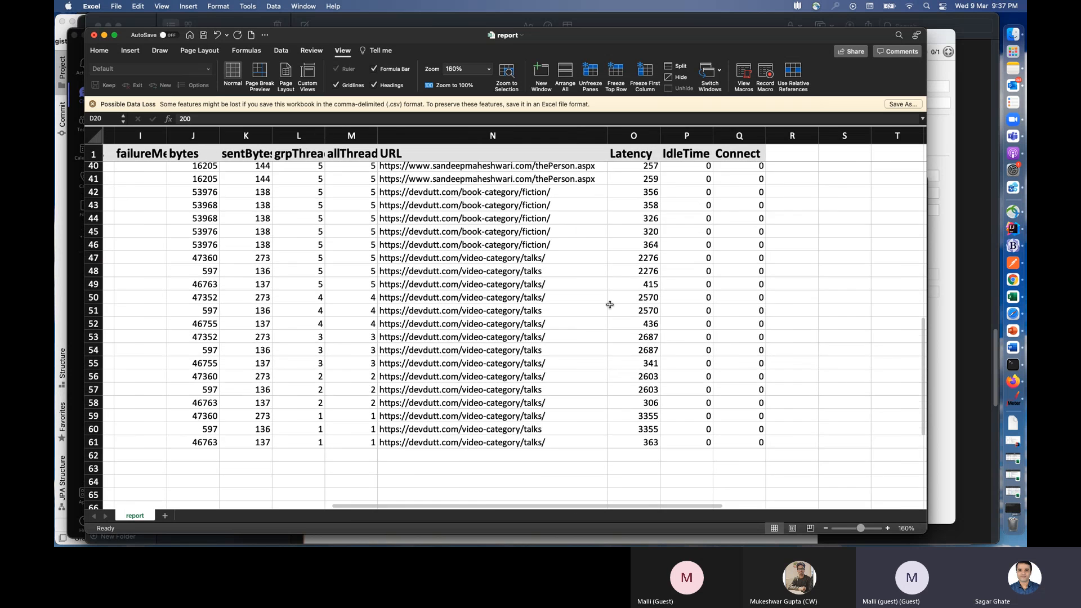
scroll(609, 304, up, 8)
scroll(610, 304, left, 8)
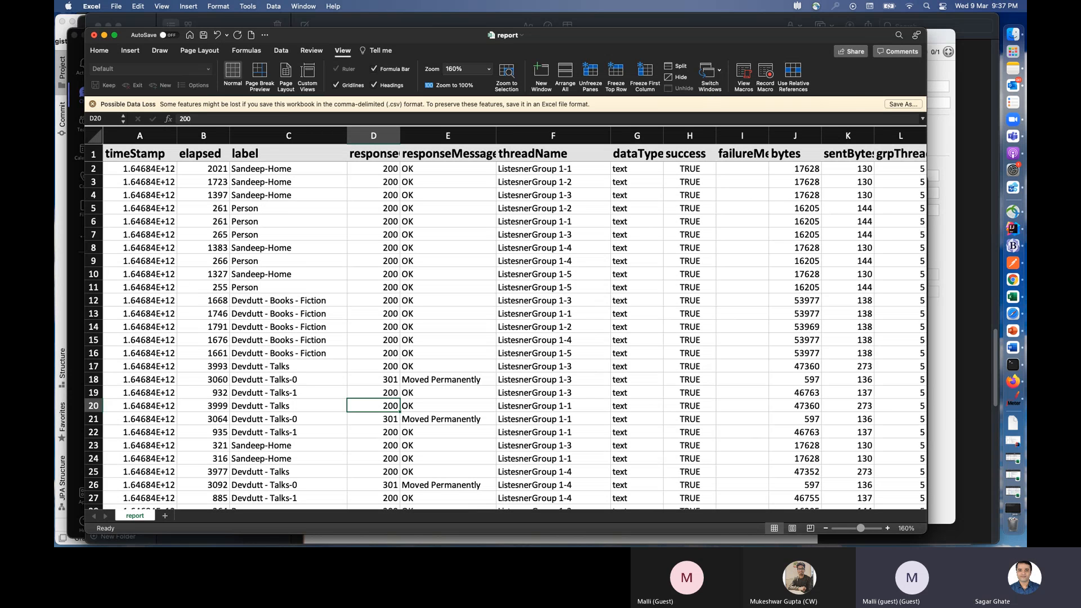
Step: Switch to Terminal and run "sh jmeter.sh -help" to list JMeter's command usage, moving the Terminal window higher on the screen
key(super+Tab)
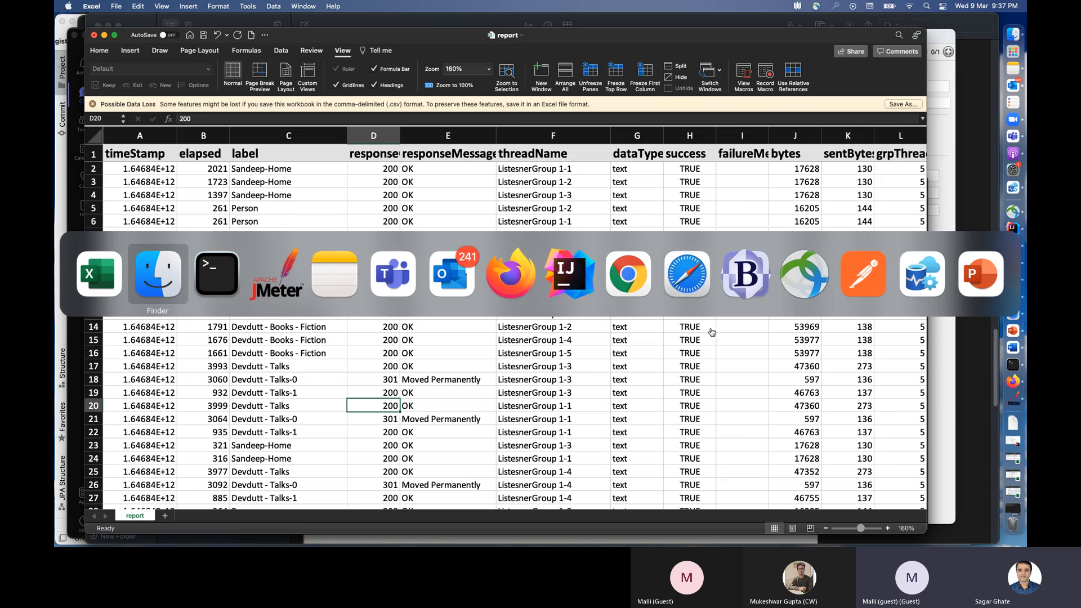
key(super+Tab)
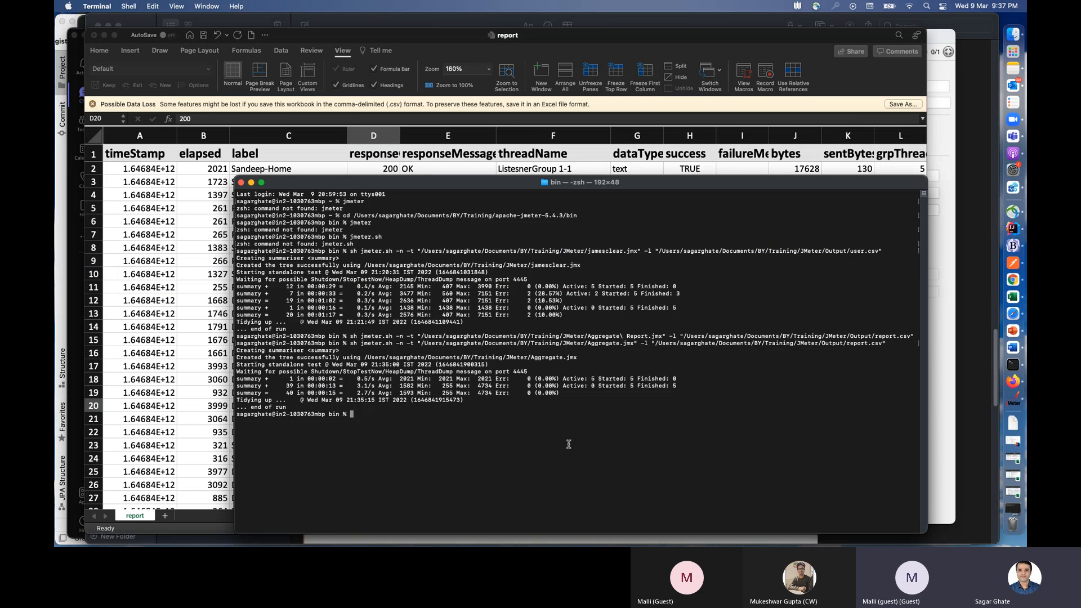
text(s)
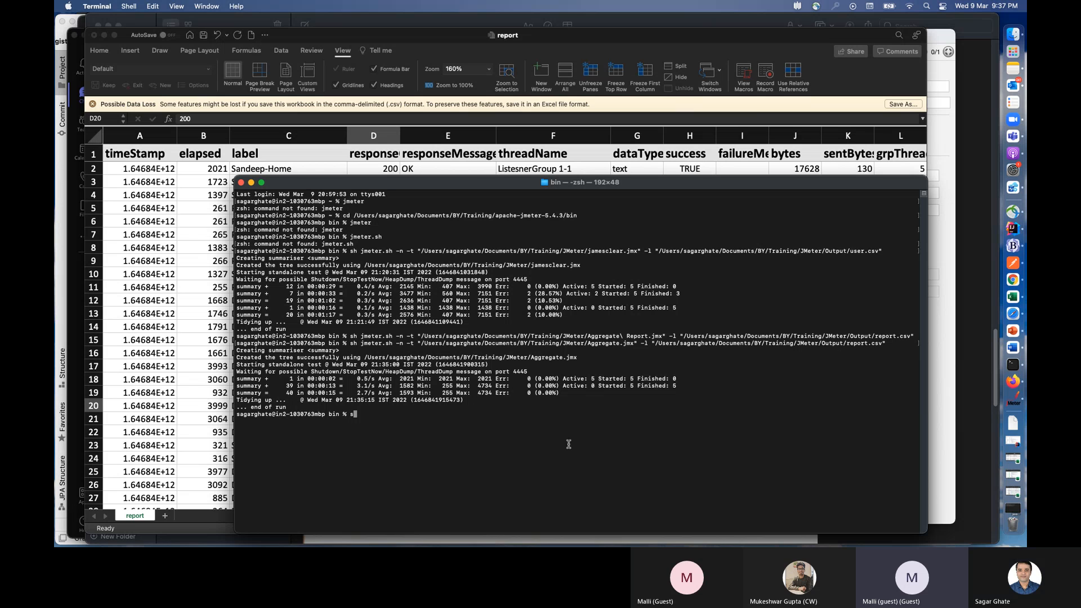
text(h jmeter.sh)
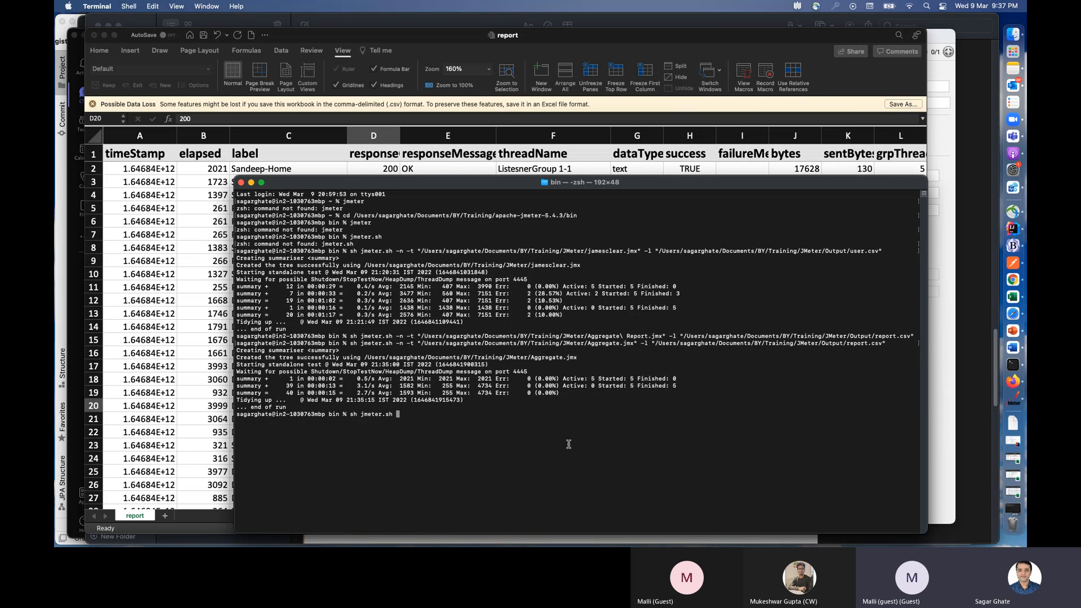
text( -help)
key(Return)
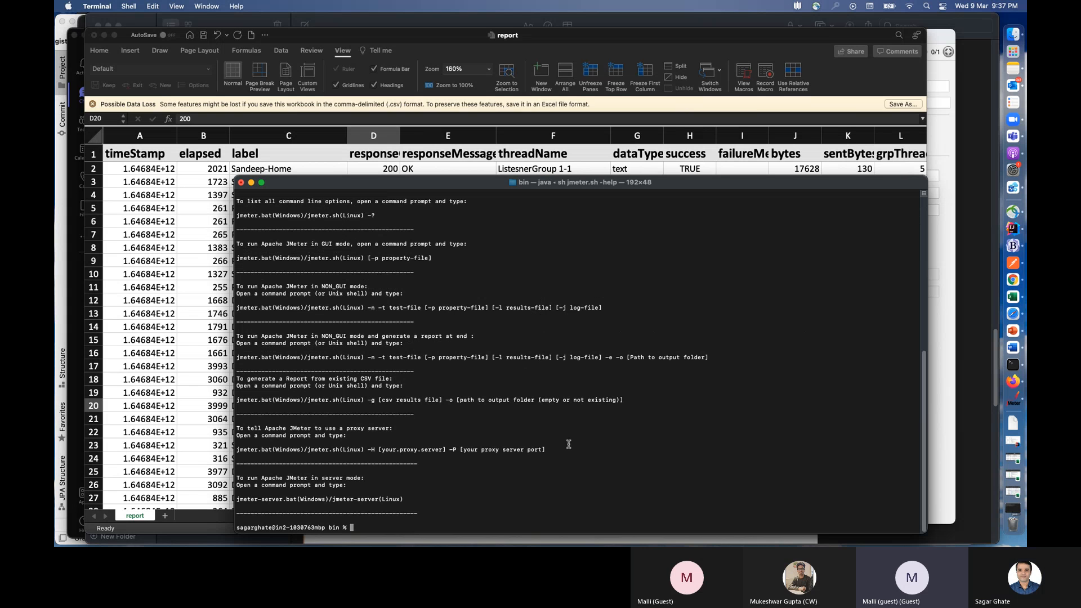
drag(529, 183, 418, 58)
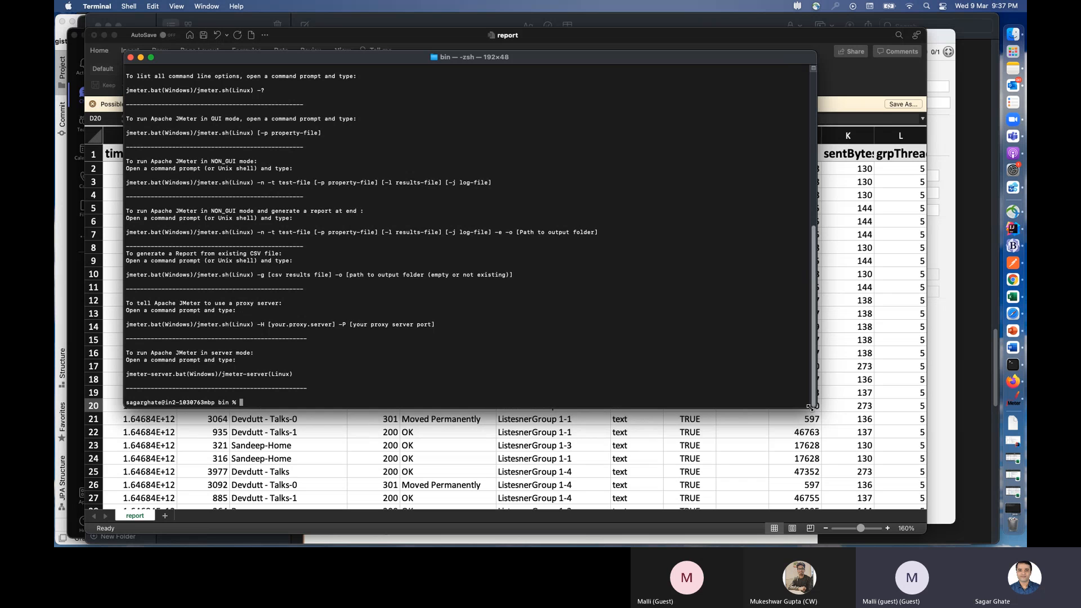
Step: Resize and reposition the terminal window to look over the whole JMeter help output
double_click(813, 407)
scroll(361, 259, up, 10)
scroll(363, 269, down, 10)
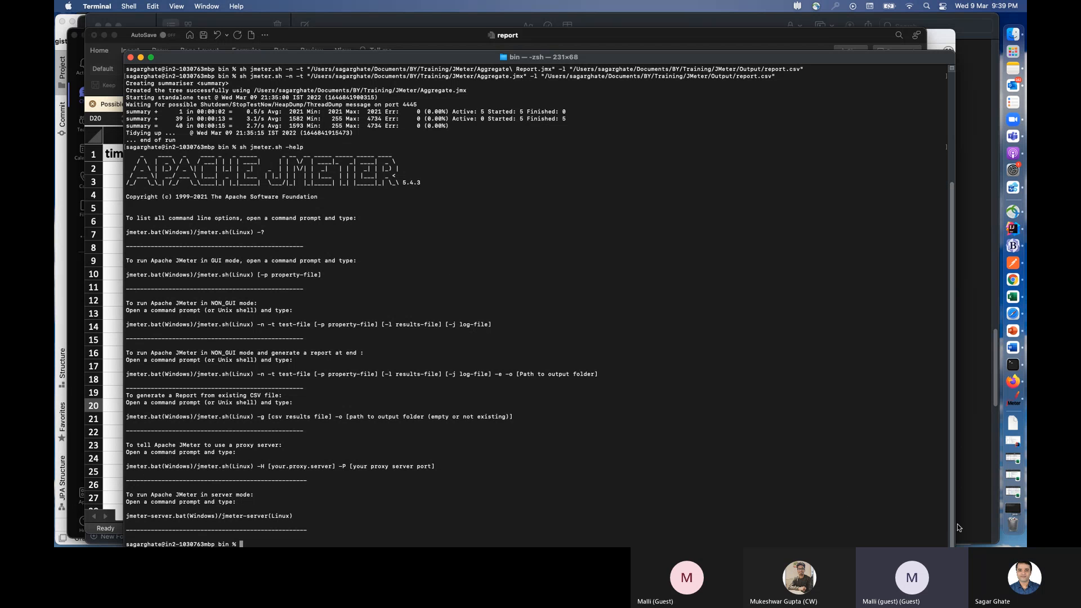
drag(593, 61, 602, 29)
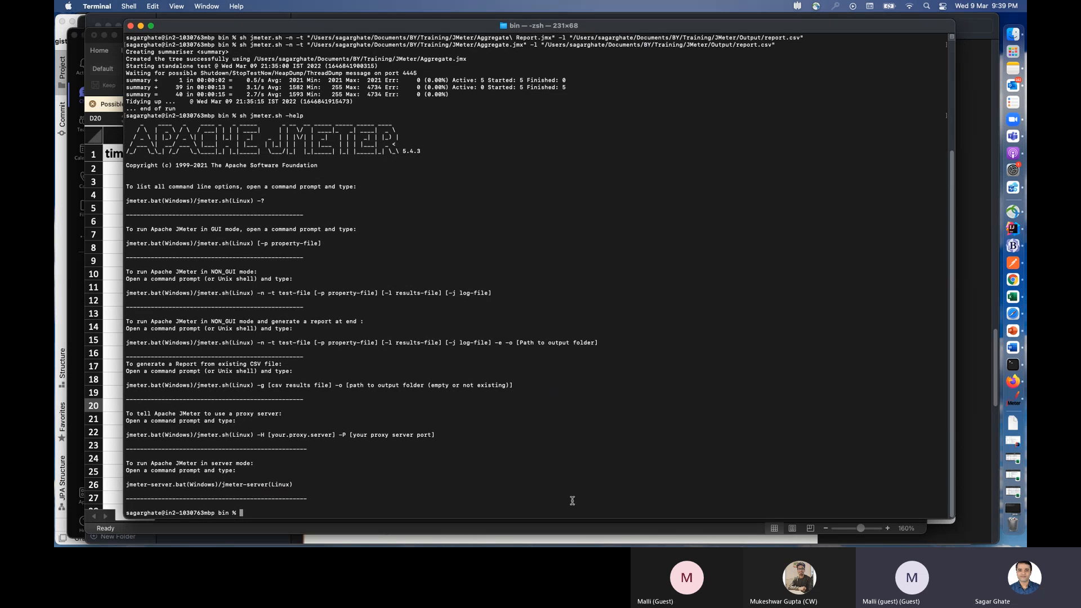
drag(951, 513, 858, 433)
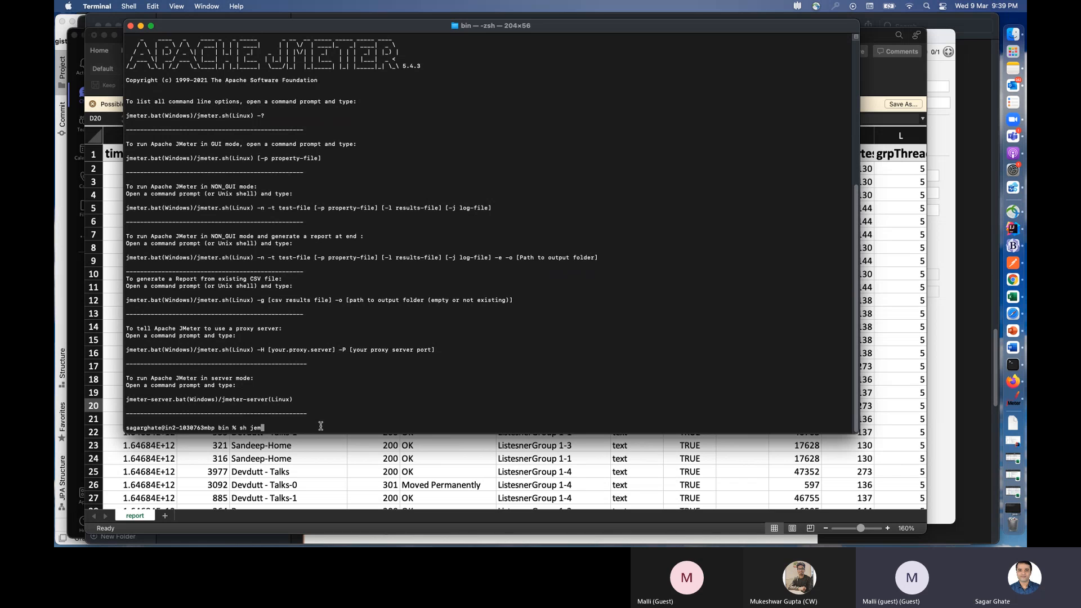
Step: Try to list JMeter's command-line options by running "sh jemter.sh ?" and compare it with the help text
key(BackSpace)
text(ter.sh ?)
key(Return)
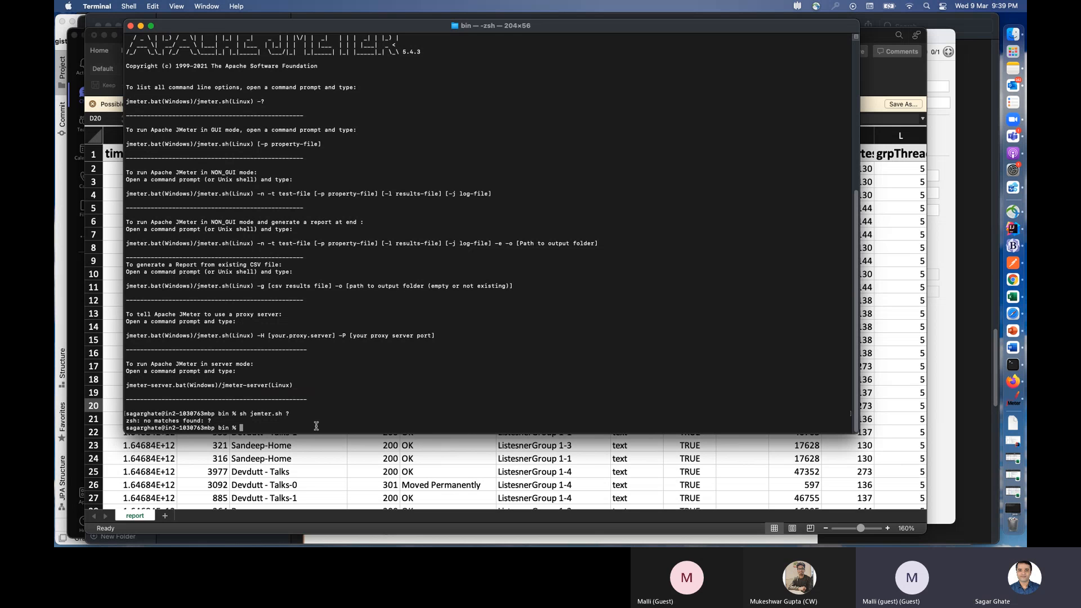
scroll(350, 234, up, 3)
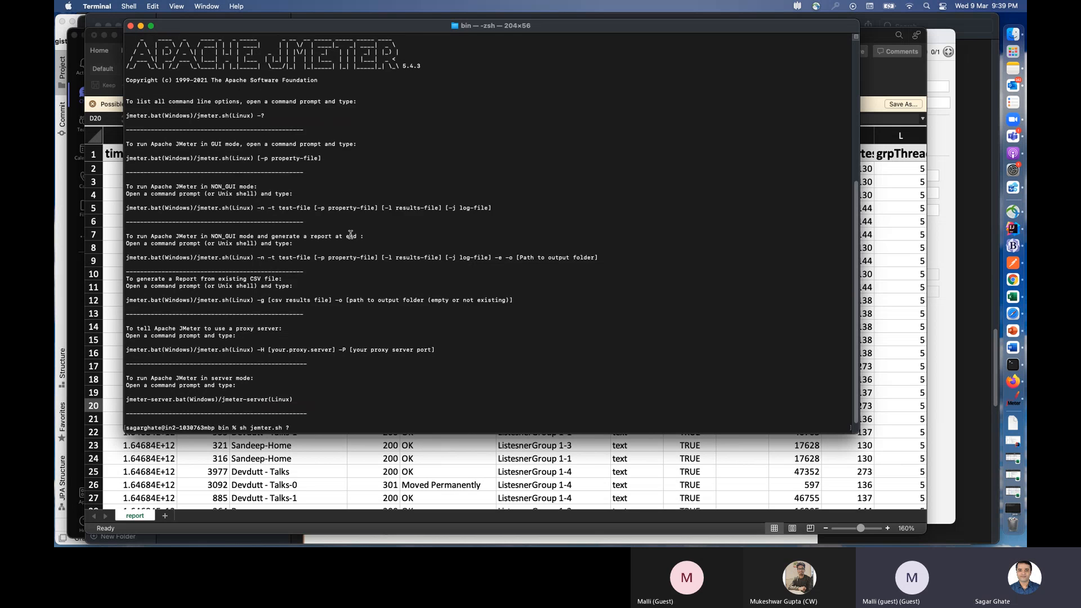
scroll(348, 249, down, 3)
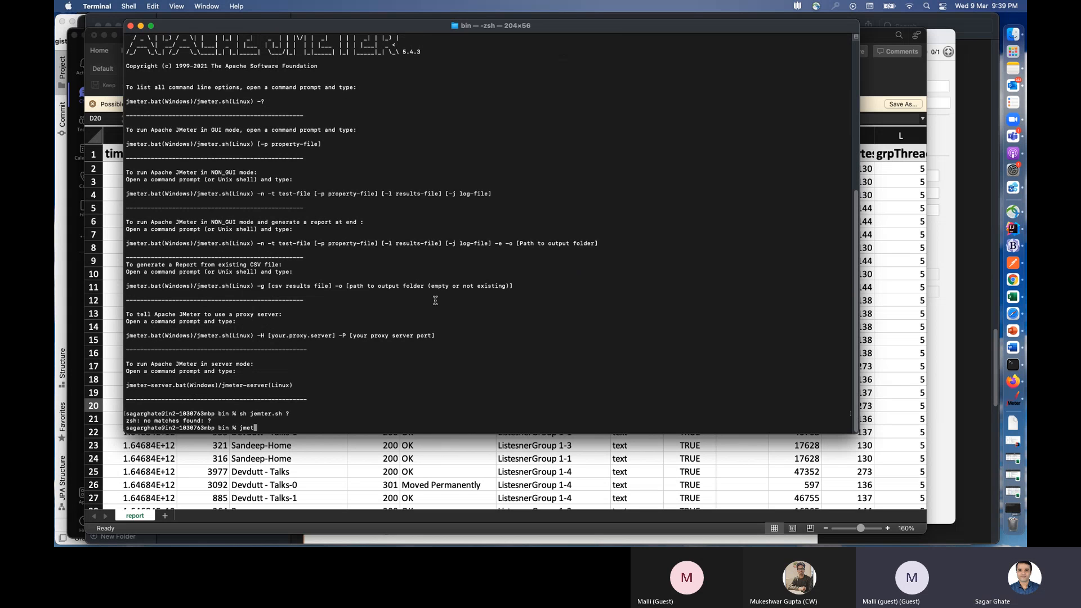
Step: Try to list the JMeter options without the sh prefix, running "jmeter.sh ?" and "jmeter.sh -?"
text(.sh ?)
key(Return)
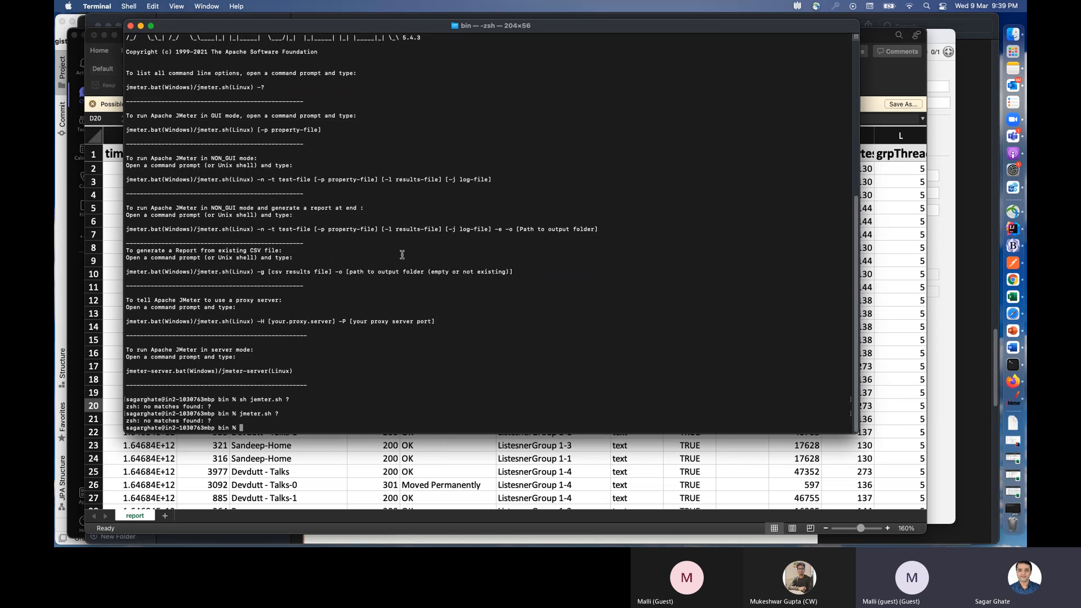
key(Up)
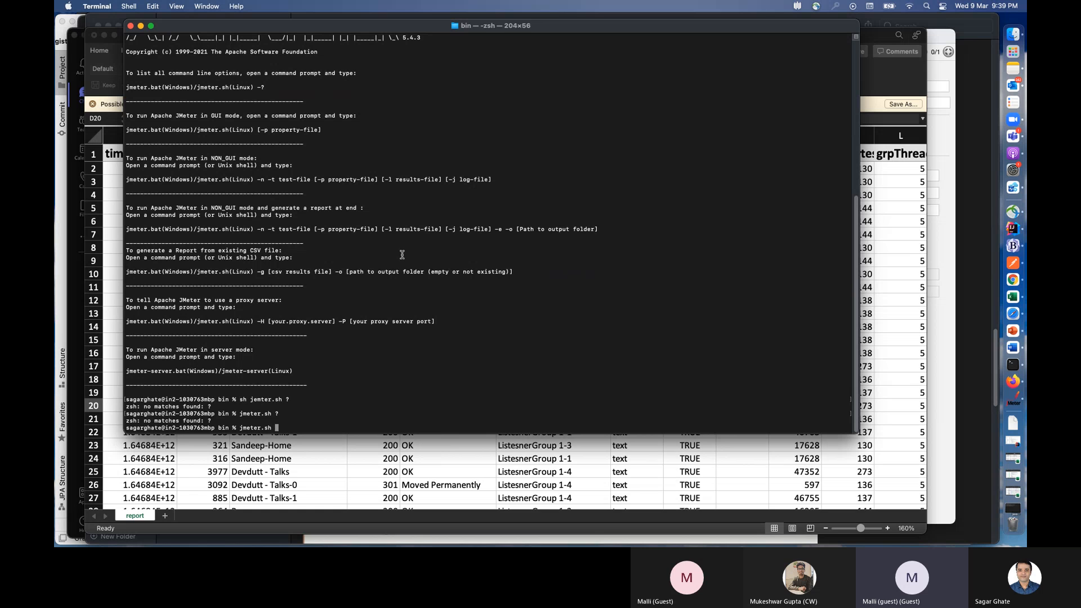
text(-)
text(?)
key(Return)
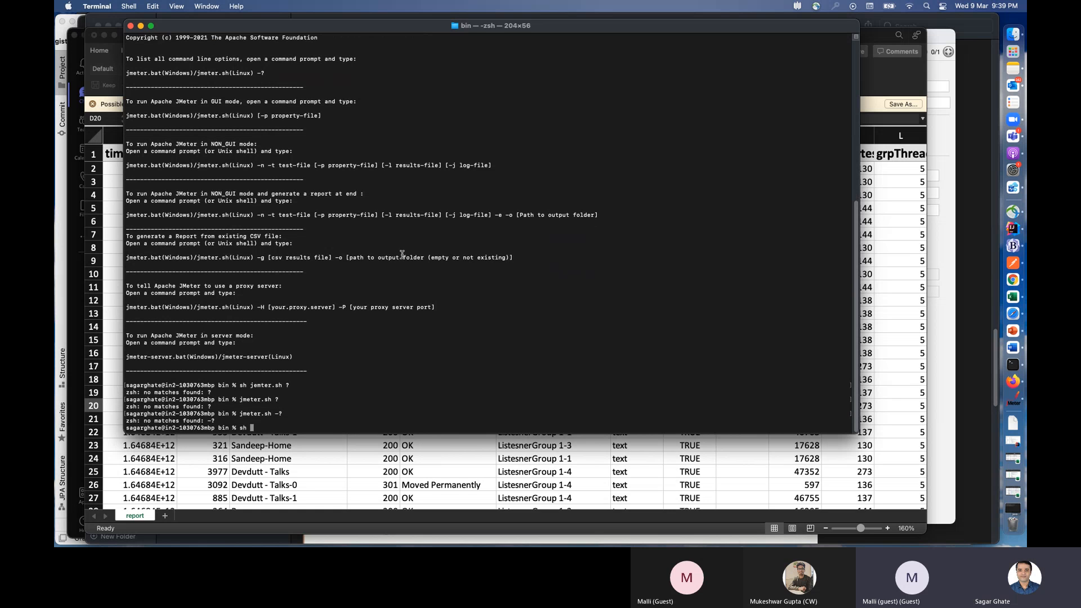
Step: Try "sh jmeter.sh -?" to list the JMeter options, and recheck the syntax in the help output
text(sh jmeter.sh -?)
key(Return)
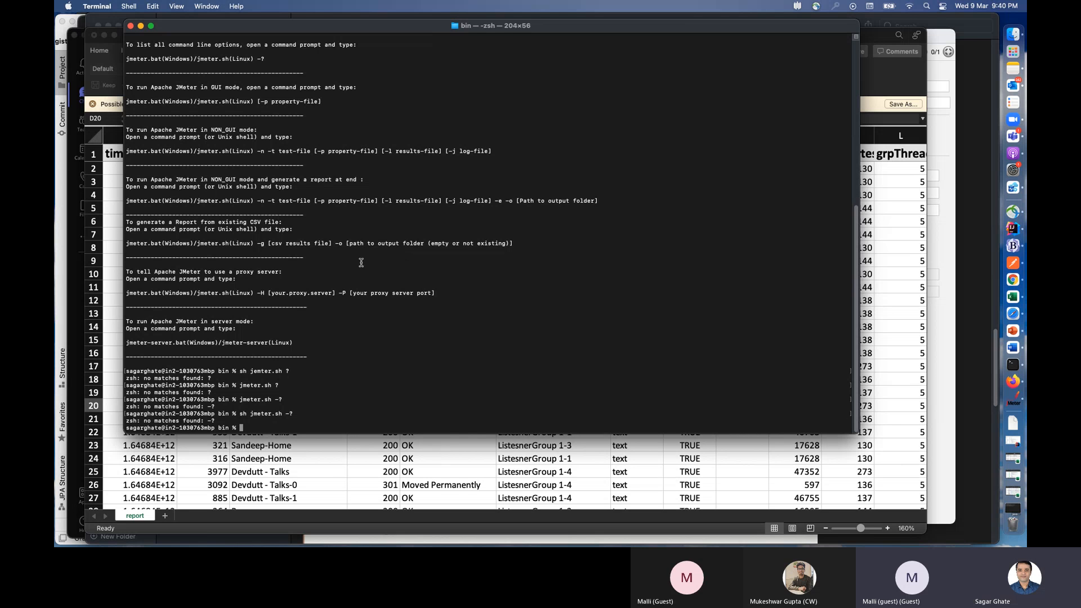
scroll(303, 173, up, 3)
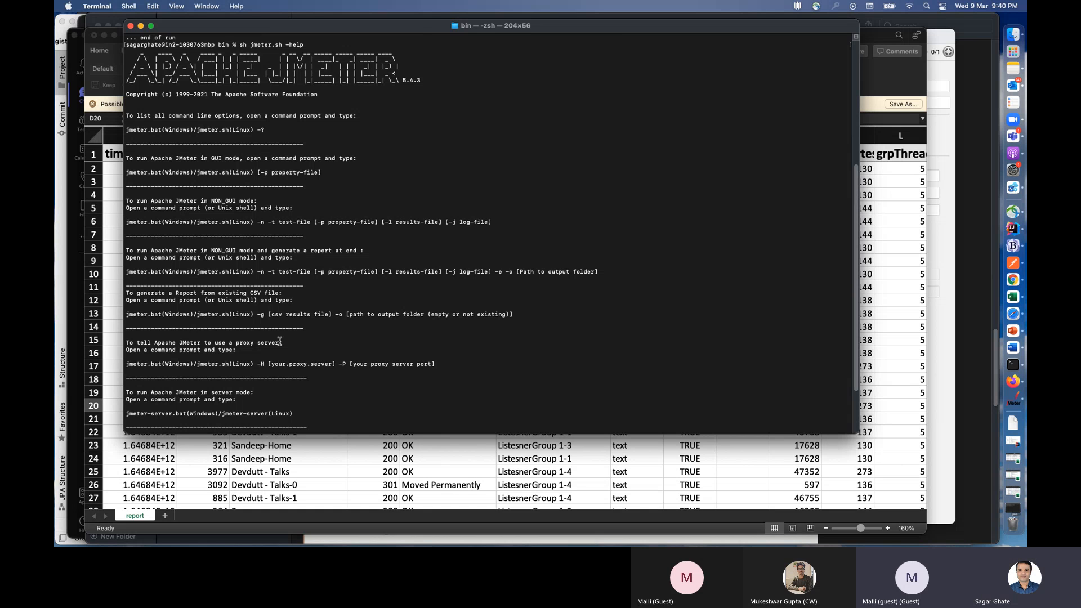
scroll(230, 265, down, 5)
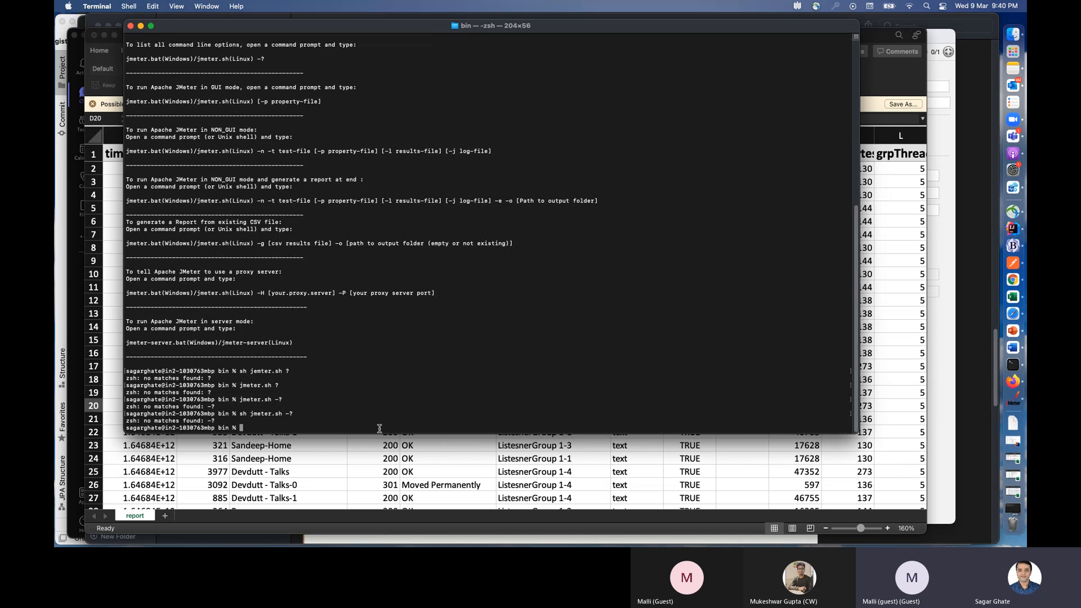
Step: Retry the JMeter options listing with "jmeter.sh -?" and again with "sh jmeter.sh -?"
text(jmeter)
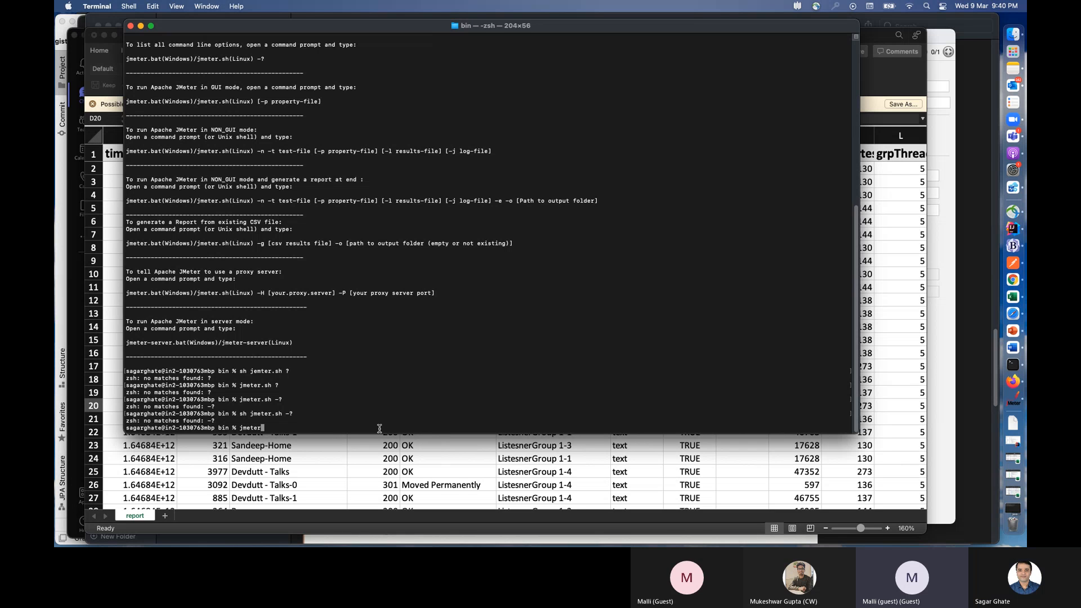
text(.sh -?)
key(Return)
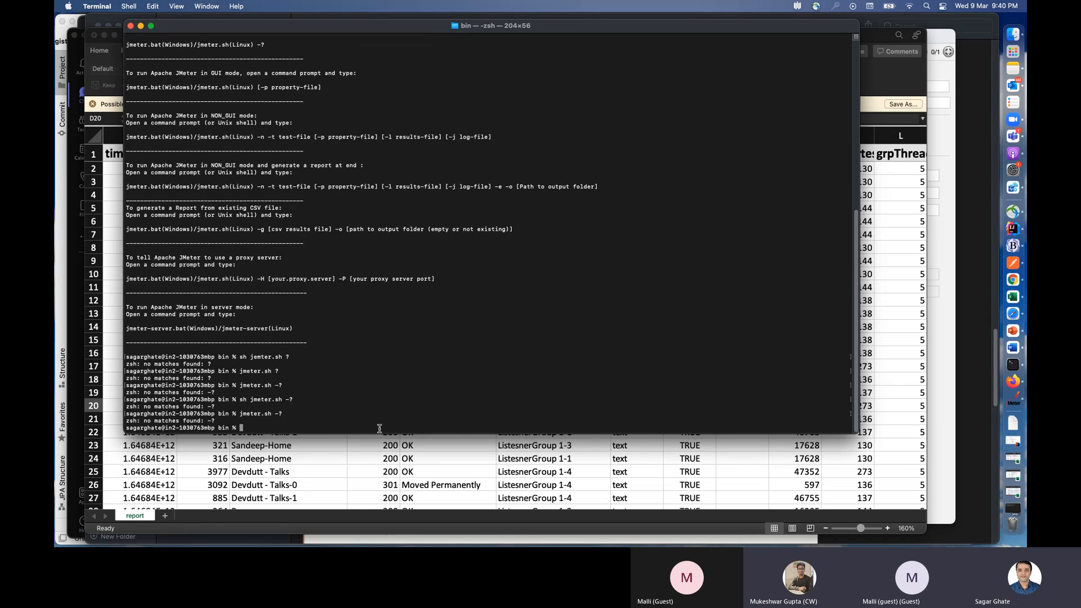
text(sh)
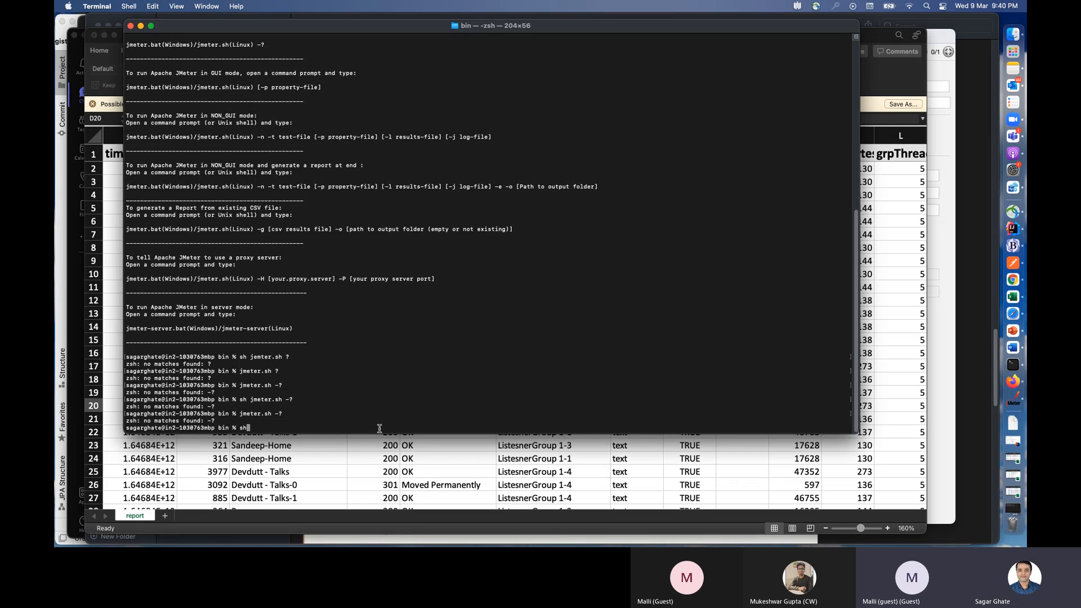
text( jme)
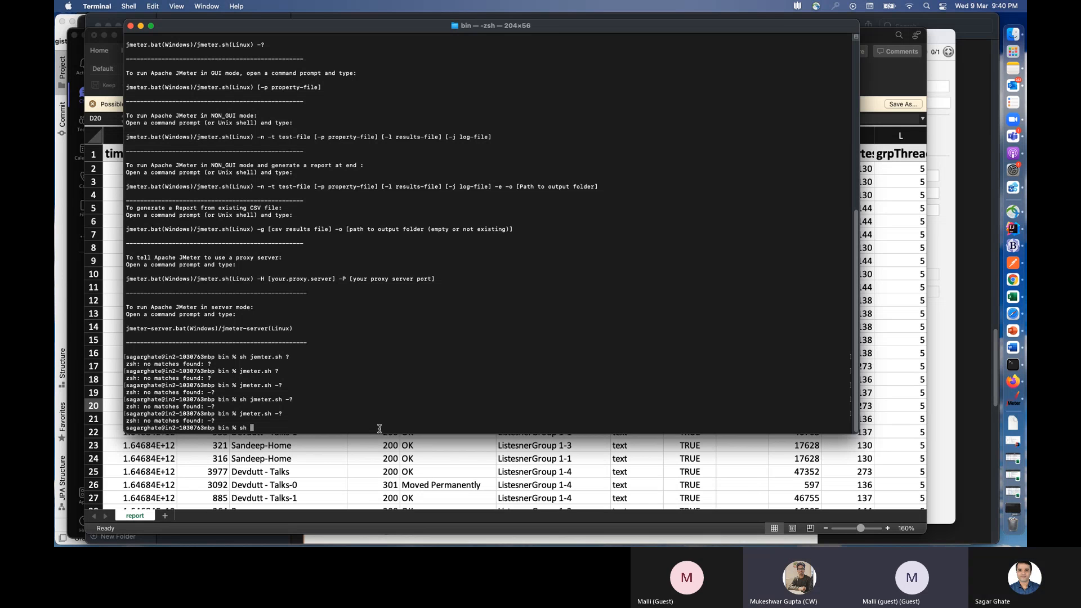
text(ter.sh -?)
key(Return)
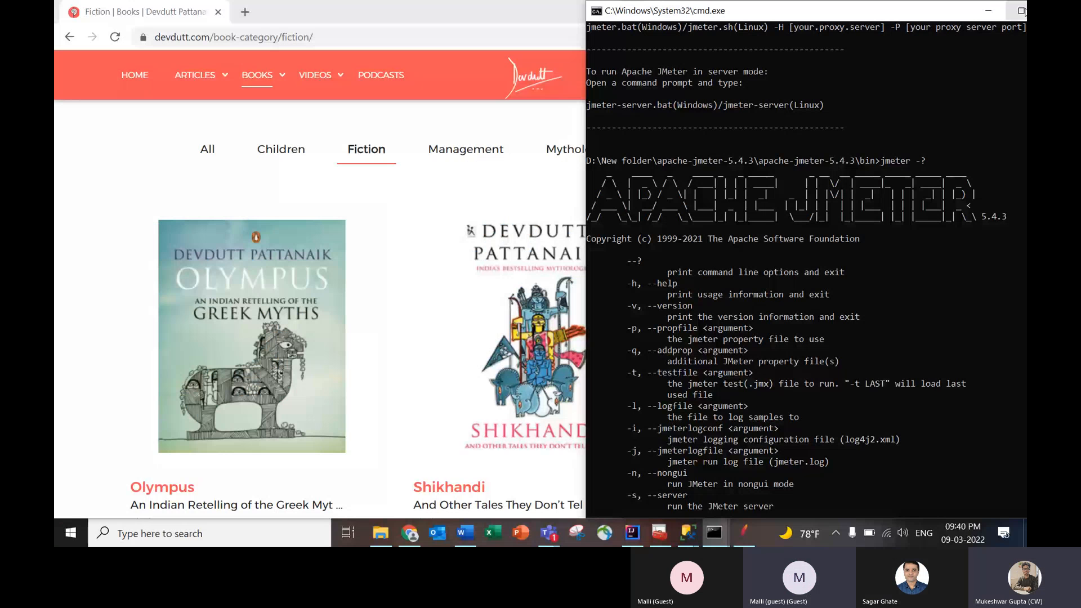
Step: Maximize the Windows command prompt and read through the command-line options printed by "jmeter -?"
click(1021, 10)
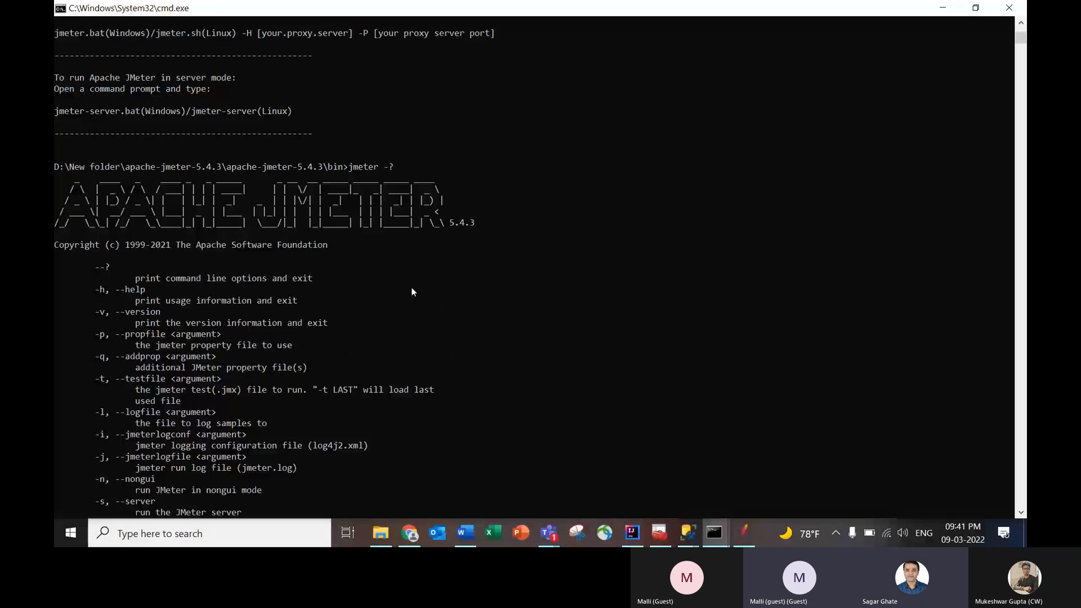
scroll(411, 288, up, 1)
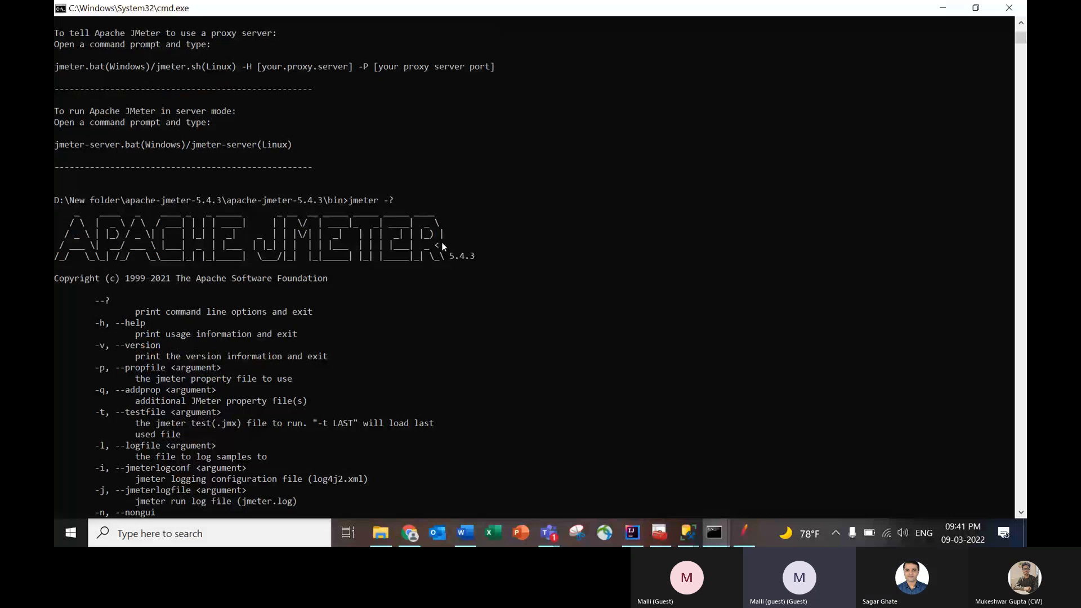
scroll(442, 245, down, 3)
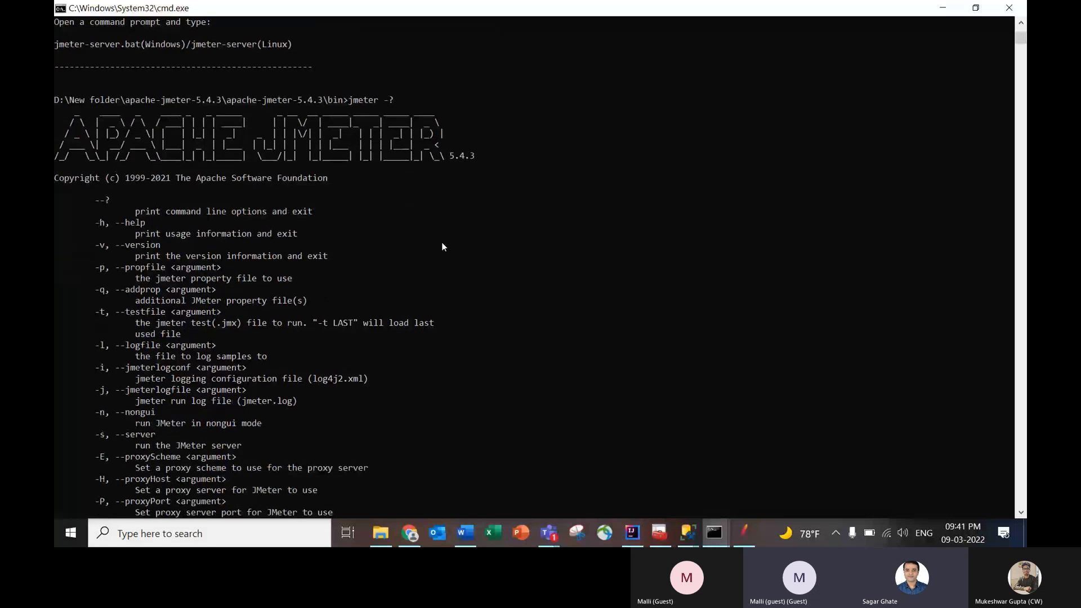
scroll(442, 246, down, 5)
scroll(442, 246, down, 4)
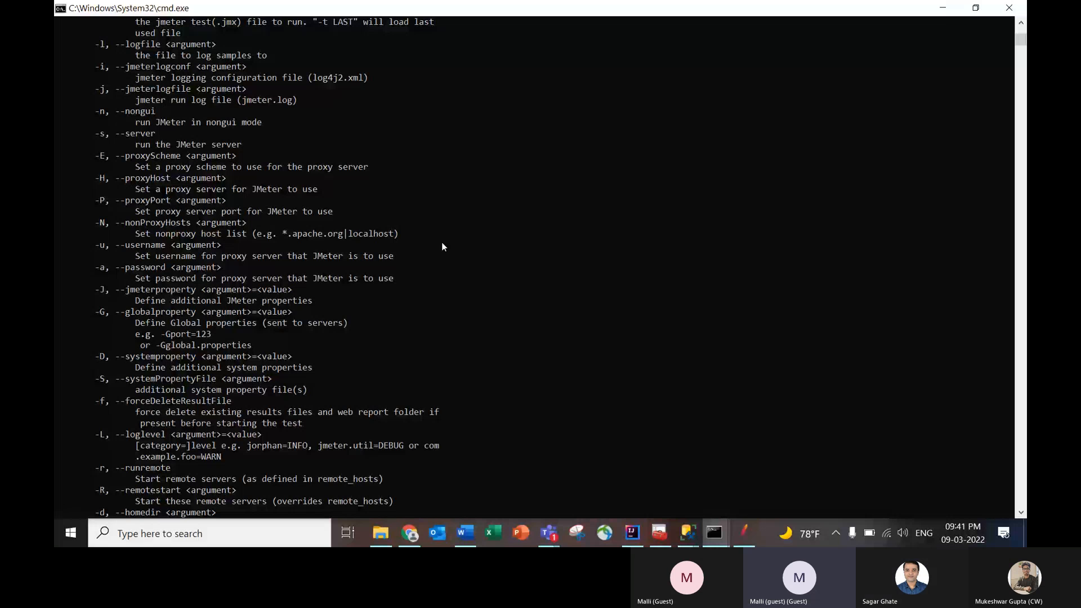
scroll(442, 245, up, 2)
scroll(442, 246, up, 5)
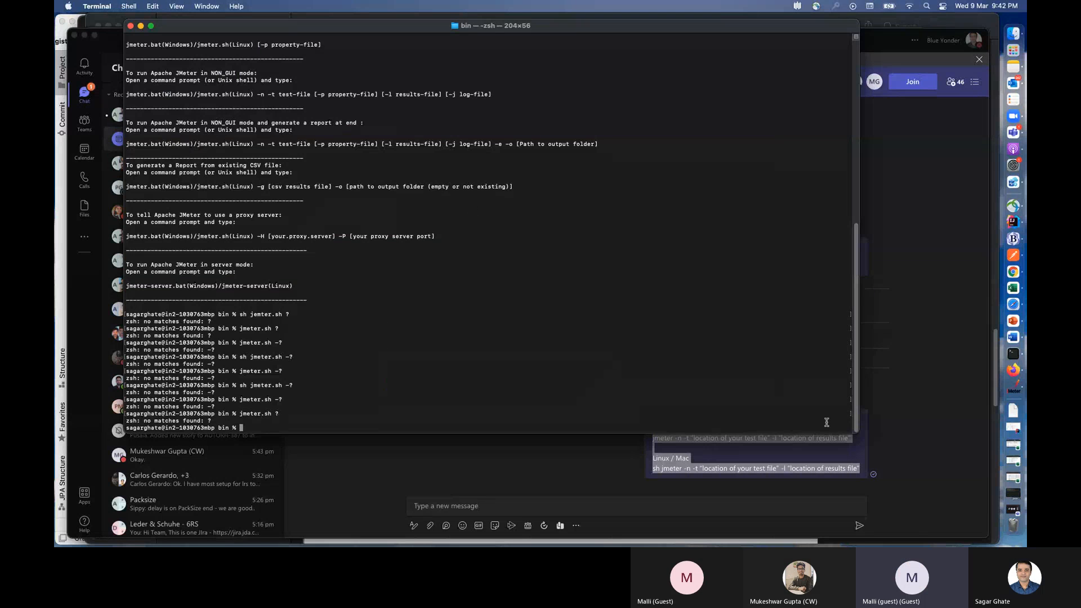
Step: Enlarge the terminal window, switch to Notes and review the Windows and Linux / Mac commands for running a JMeter test
drag(857, 432, 957, 527)
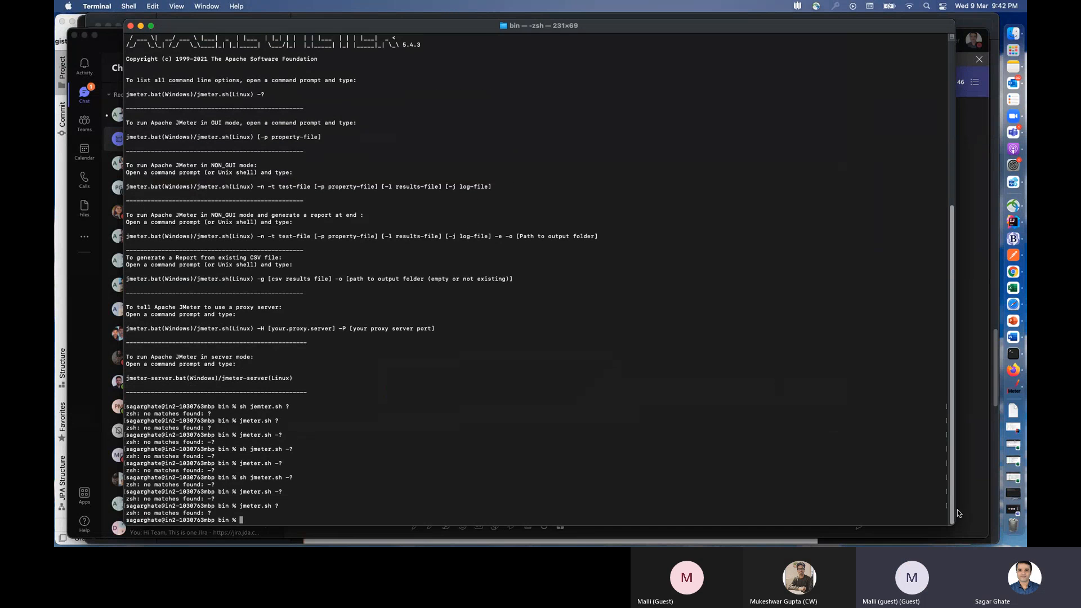
click(1013, 67)
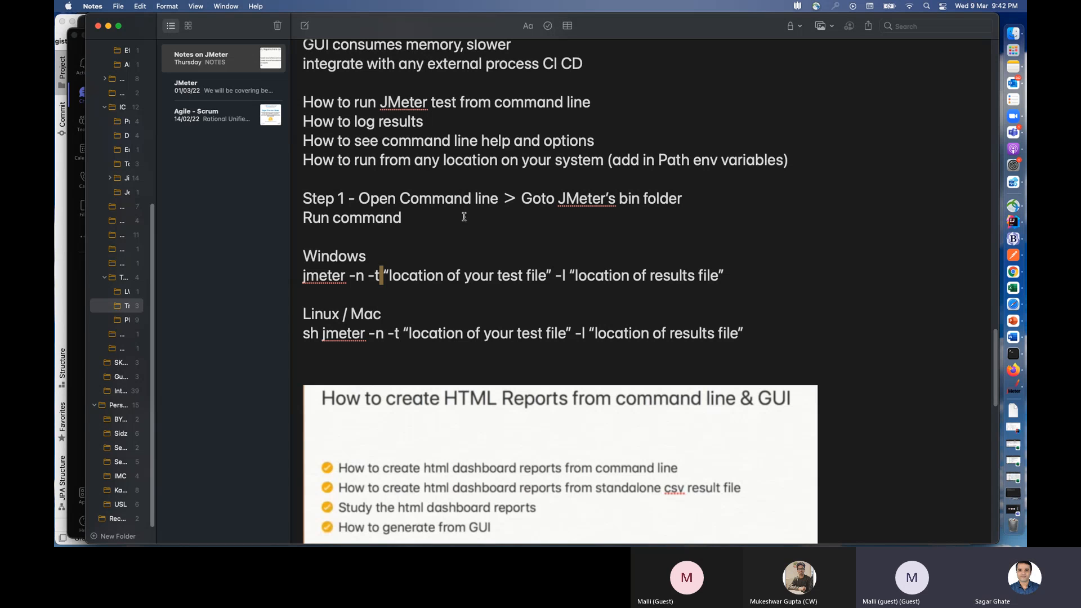
click(492, 295)
scroll(456, 271, down, 1)
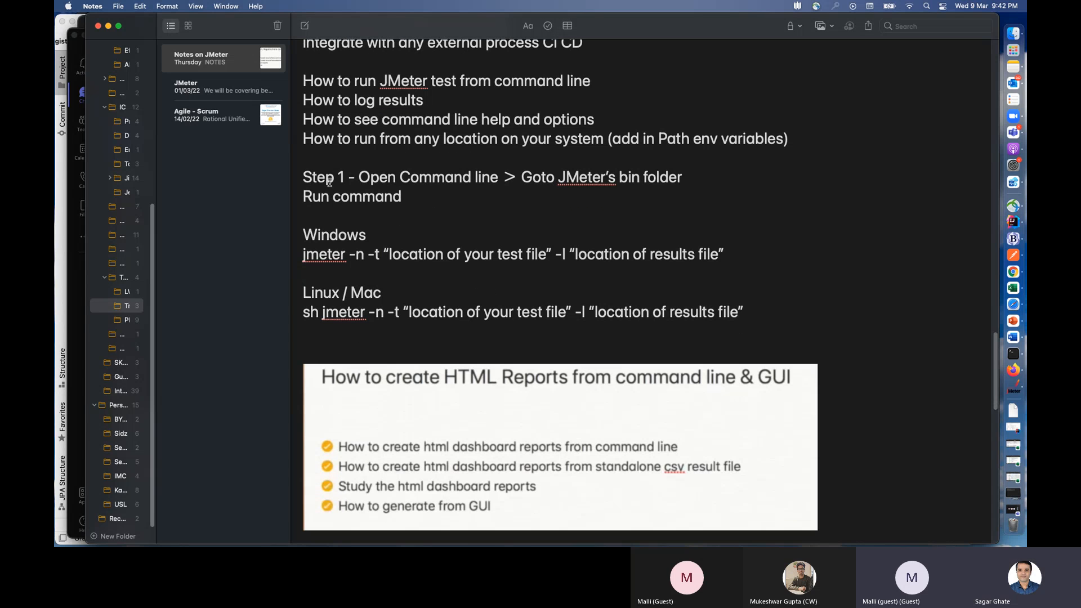
drag(300, 171, 755, 311)
click(470, 217)
Step: Examine the notes on creating HTML reports, including the commands for reporting after a test and from a standalone csv file
scroll(444, 236, down, 4)
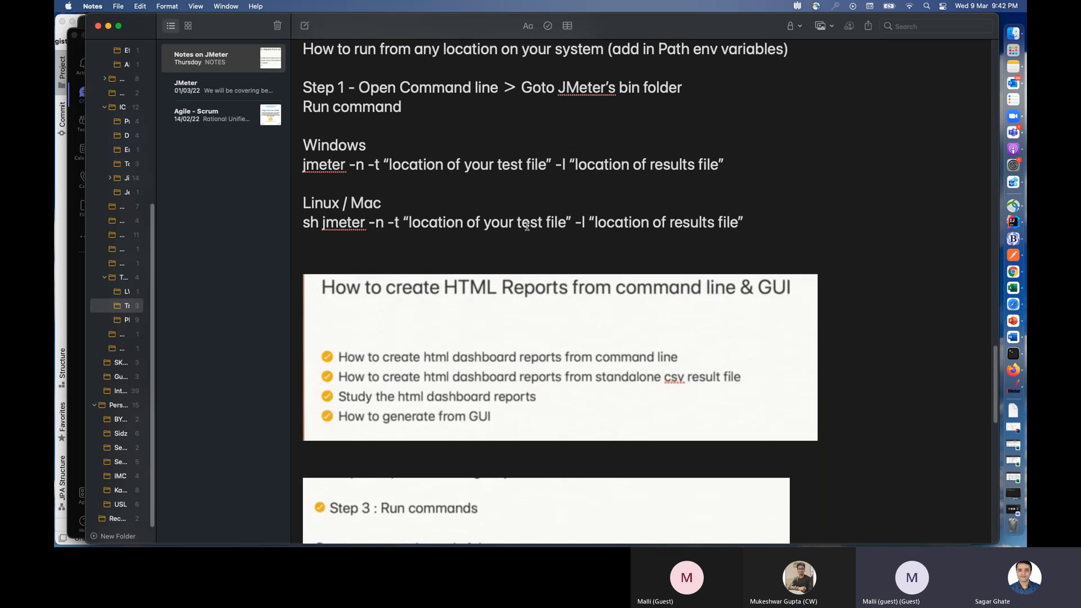
scroll(635, 306, down, 1)
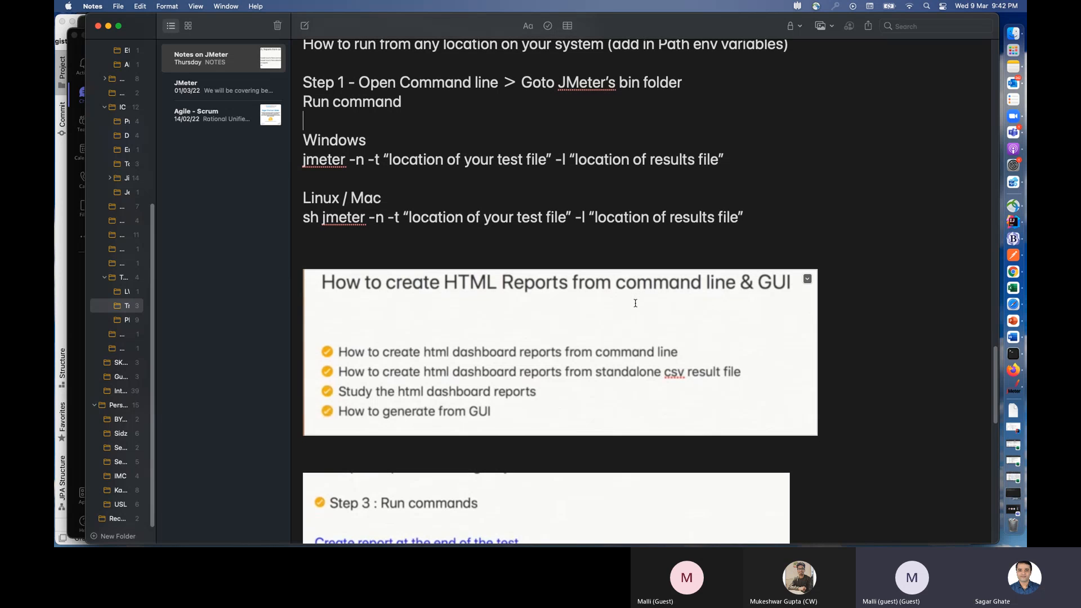
scroll(635, 303, down, 1)
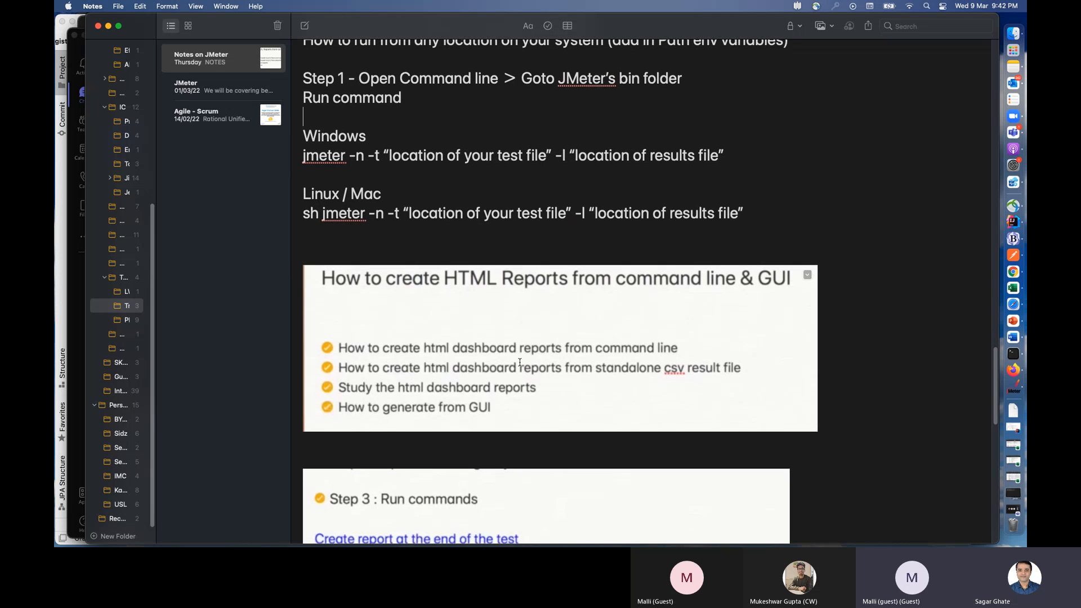
scroll(458, 337, down, 2)
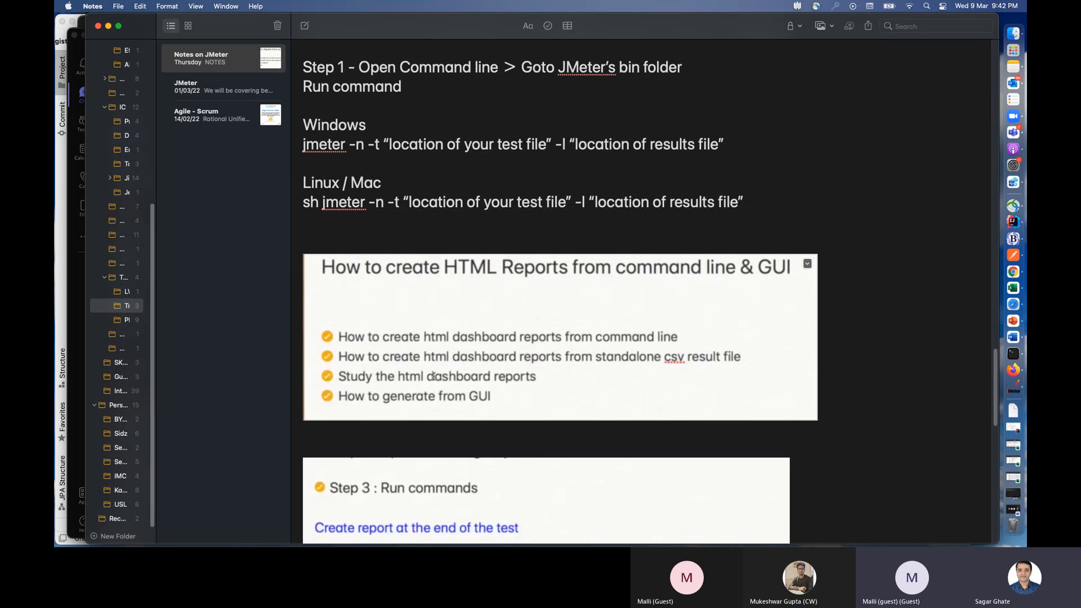
scroll(446, 373, down, 3)
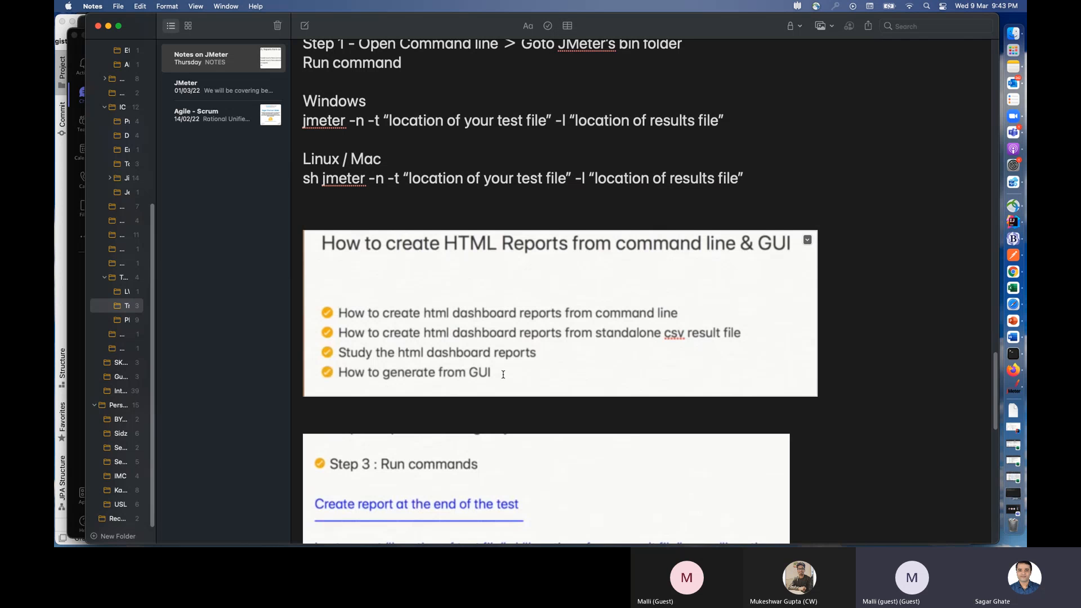
scroll(502, 375, down, 4)
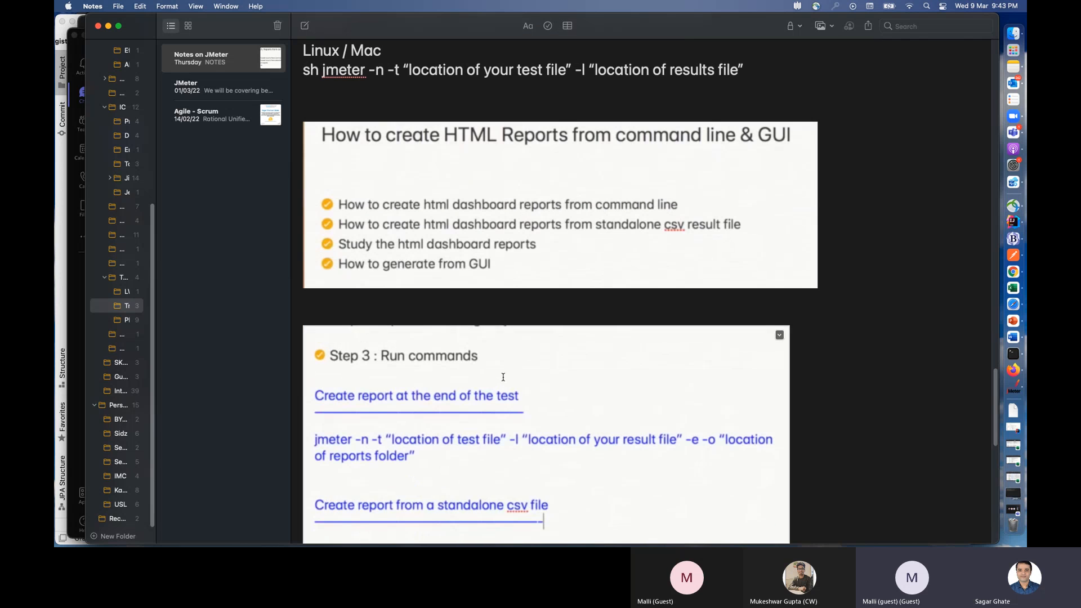
scroll(503, 376, down, 3)
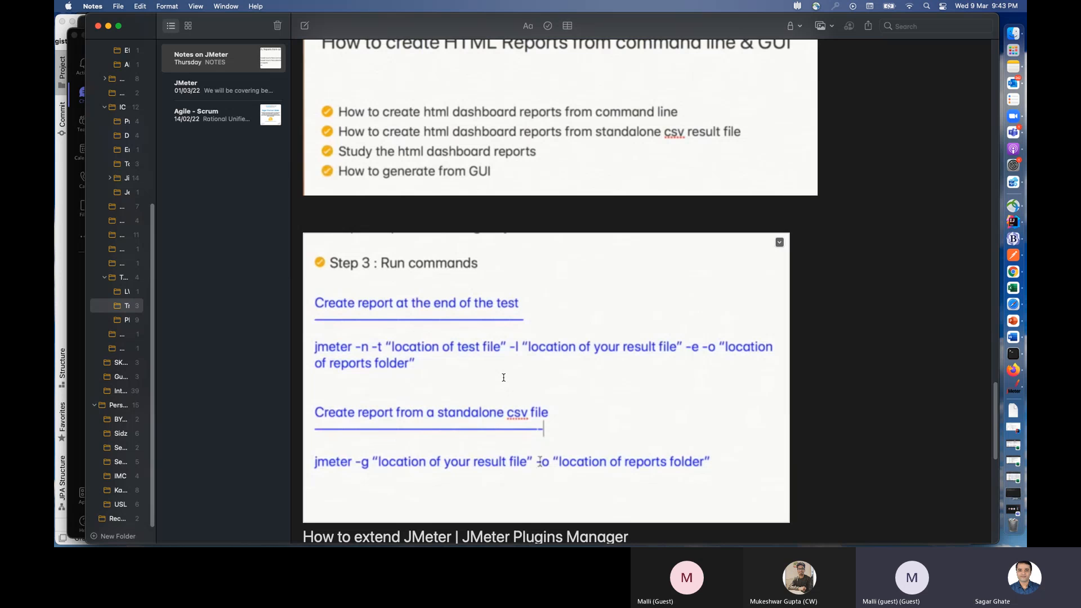
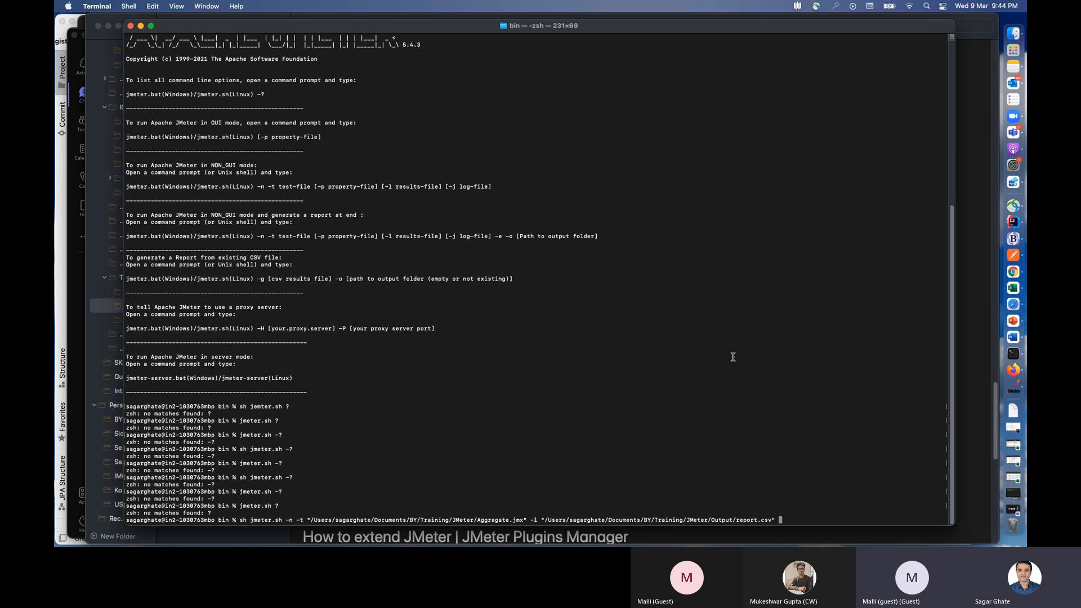
Step: Append "-e - o" and an opening quotation mark to the JMeter test command, and switch to Finder
text(-e -o ")
key(super+Tab)
key(super+Tab)
key(super+Tab)
key(super+Tab)
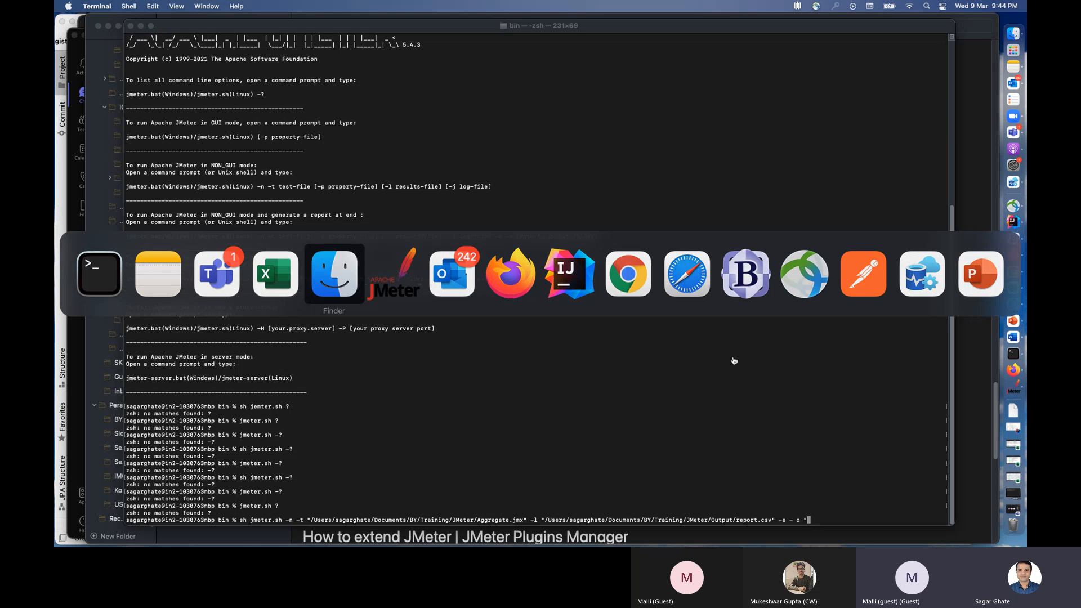
Step: Enlarge the Output folder window and create a new folder named htmlReport in it
drag(328, 82, 414, 171)
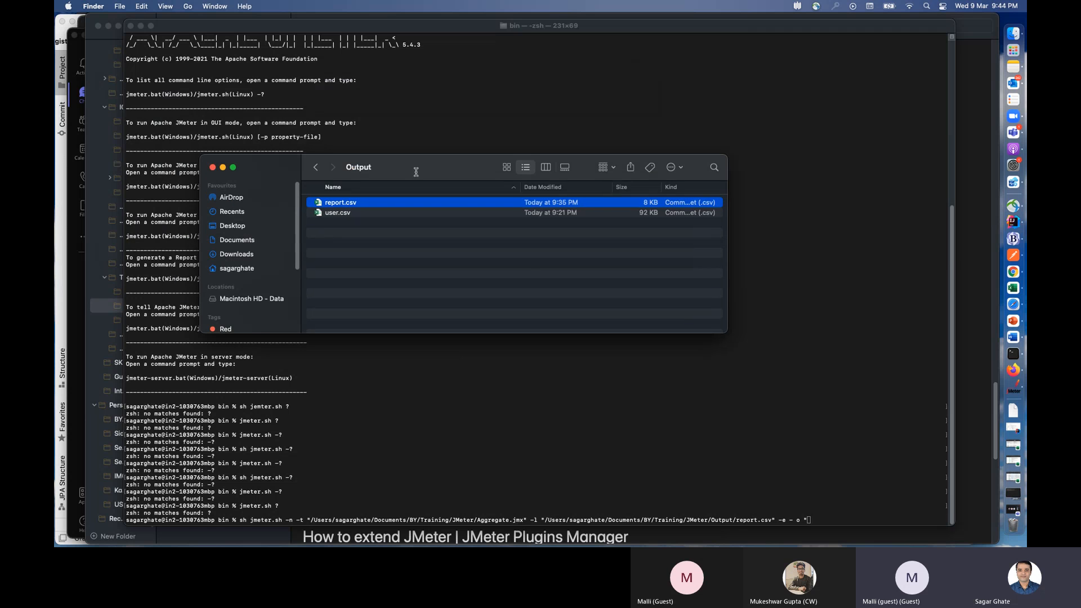
drag(727, 331, 809, 416)
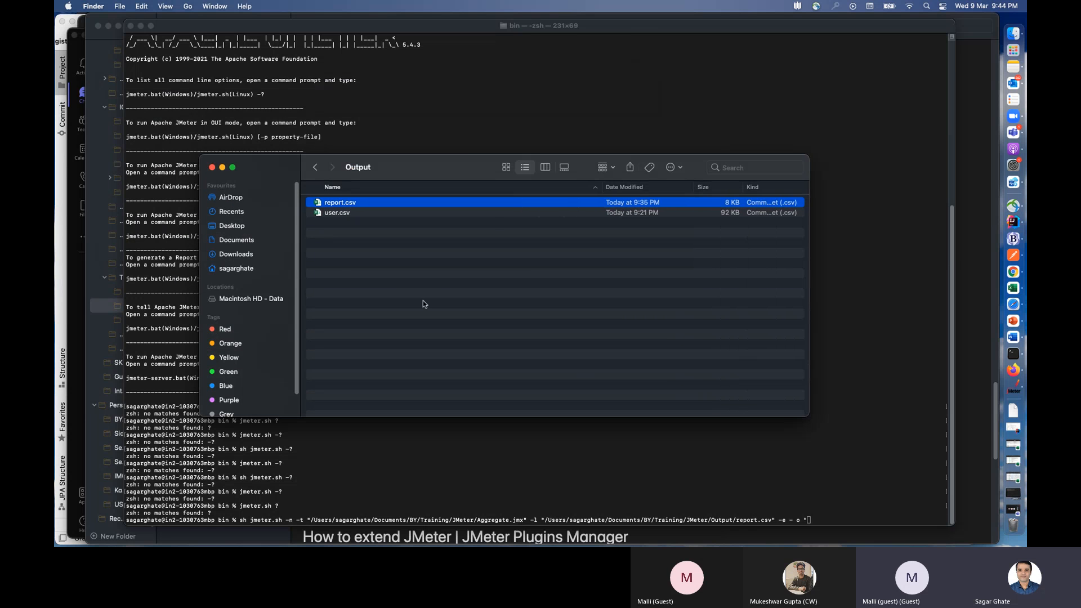
click(491, 221)
right_click(348, 267)
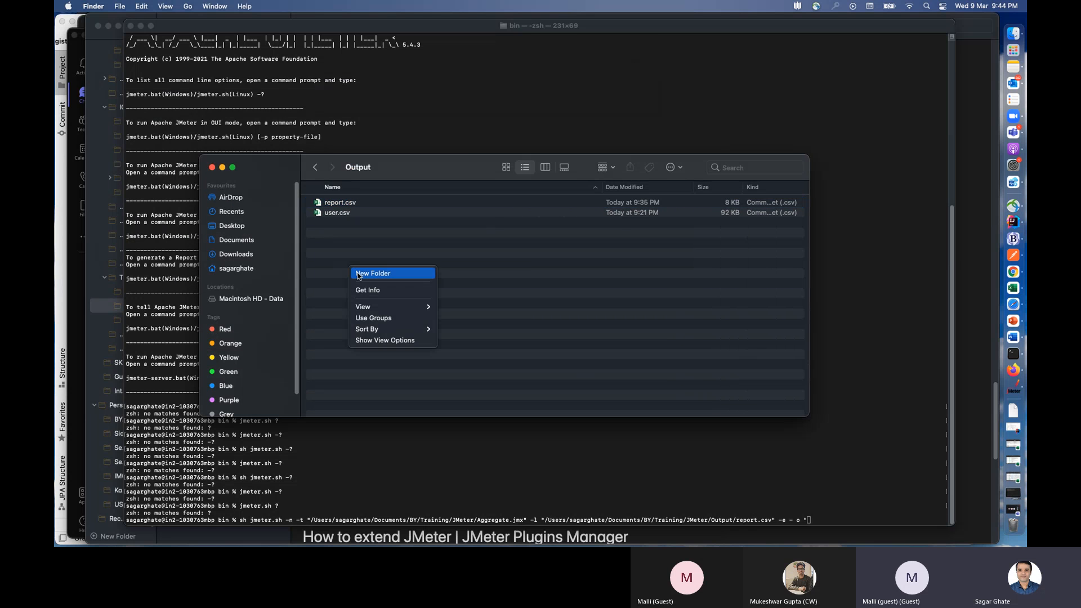
click(372, 273)
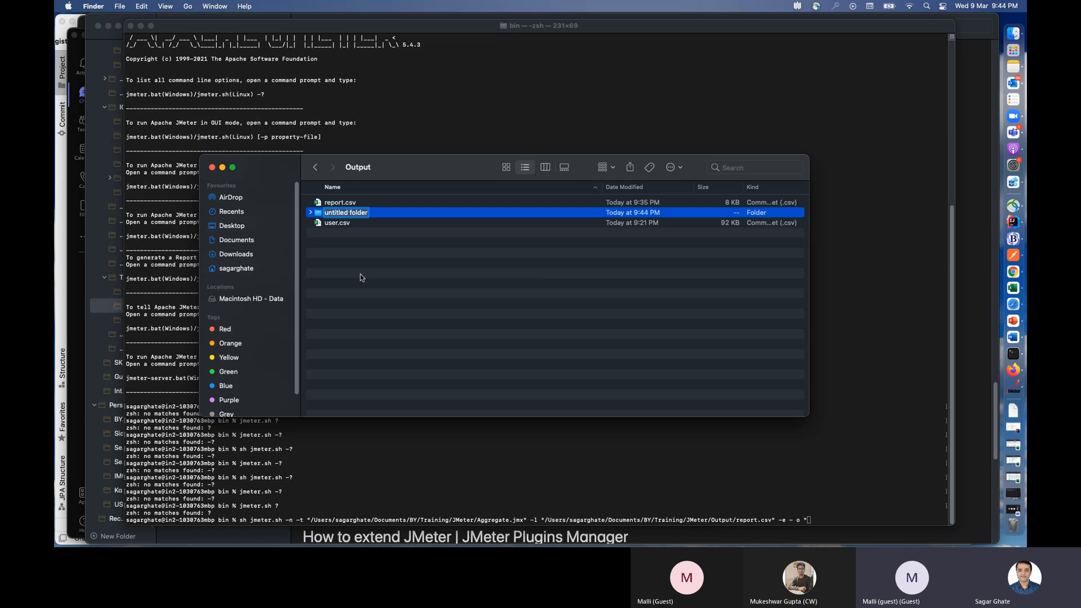
text(htmlReport)
key(Return)
Step: Show the Output folder's contents as icons and look inside the htmlReport folder
click(506, 167)
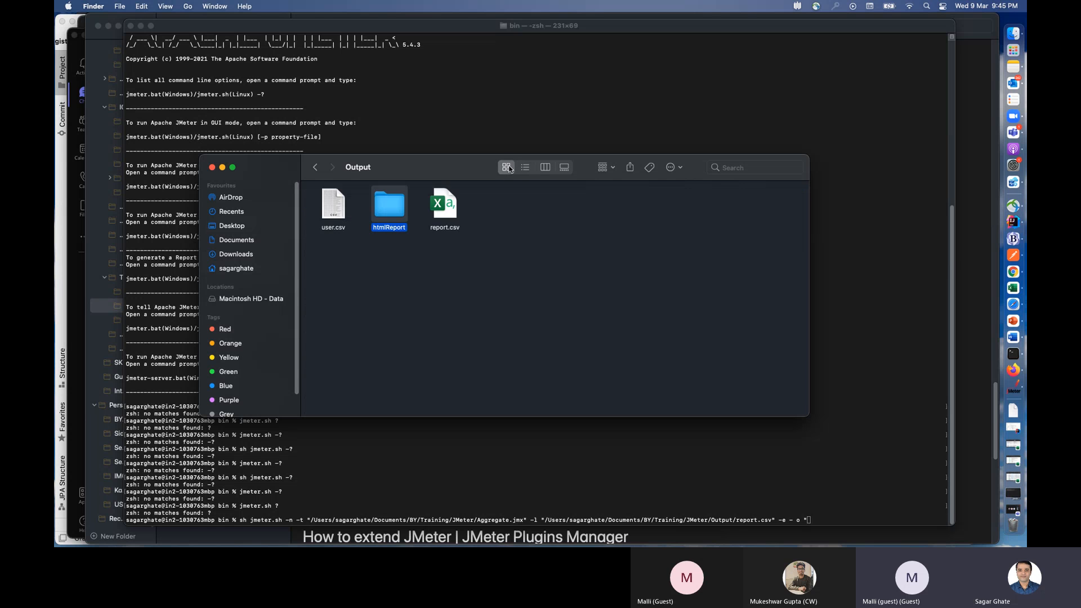
double_click(386, 208)
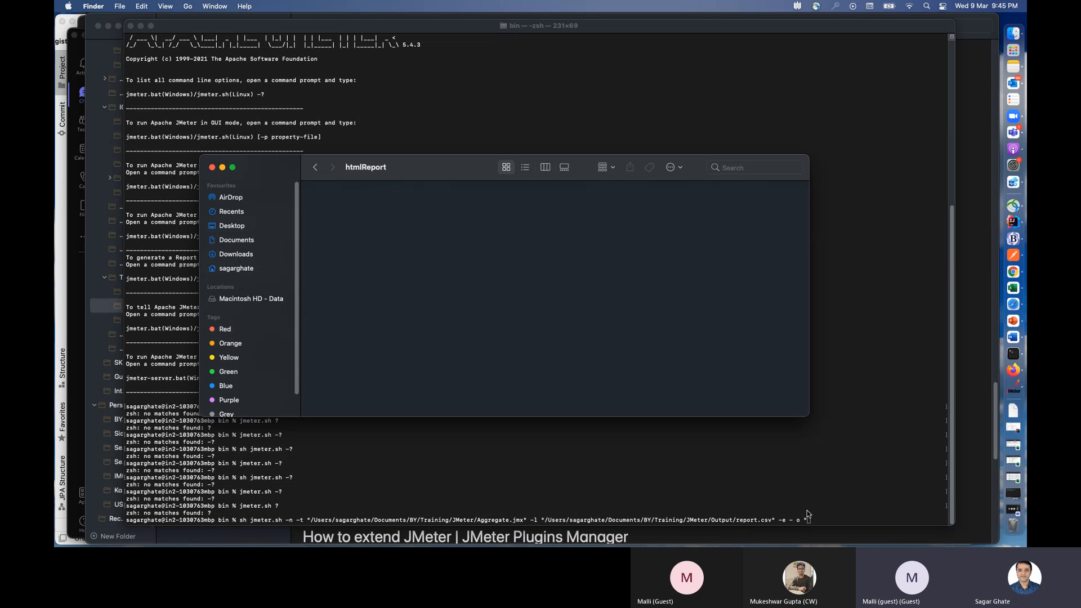
click(316, 167)
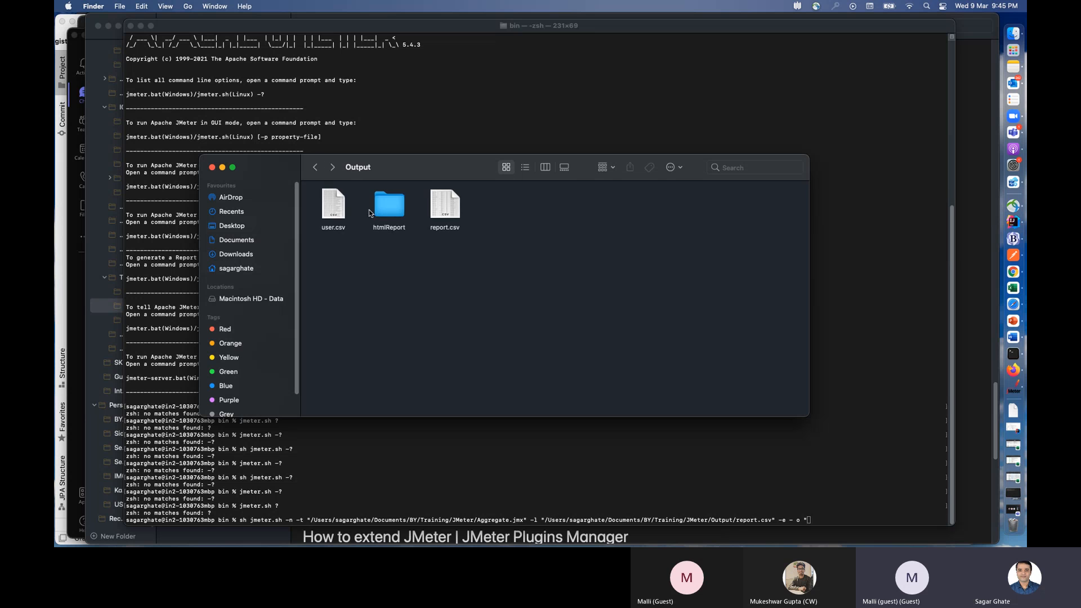
Step: Insert the htmlReport folder's path as the report output folder, close the quotation and run the JMeter command in Terminal
drag(387, 214, 835, 515)
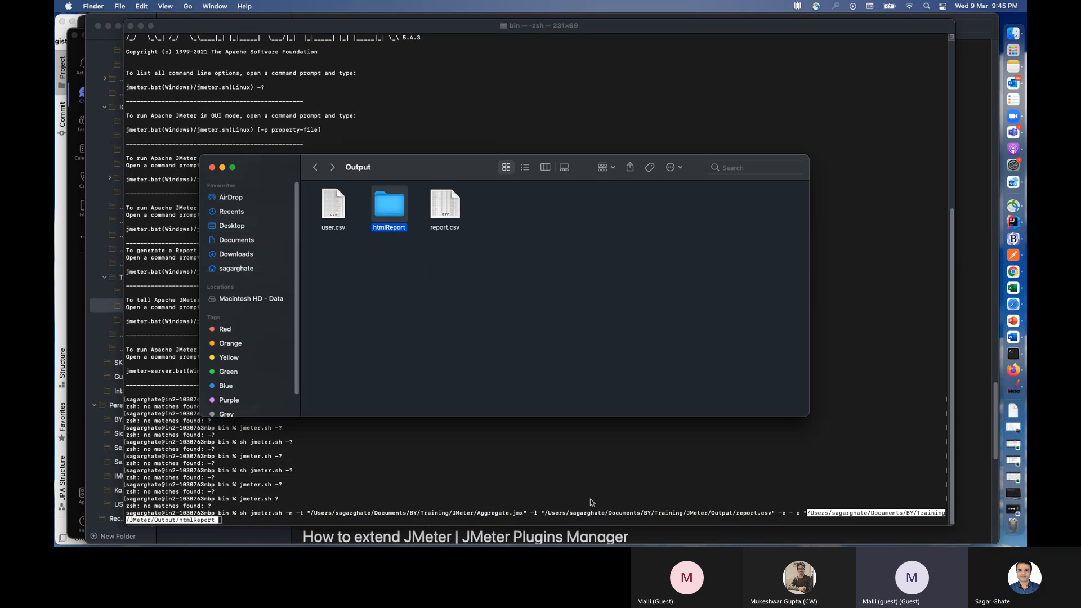
click(284, 520)
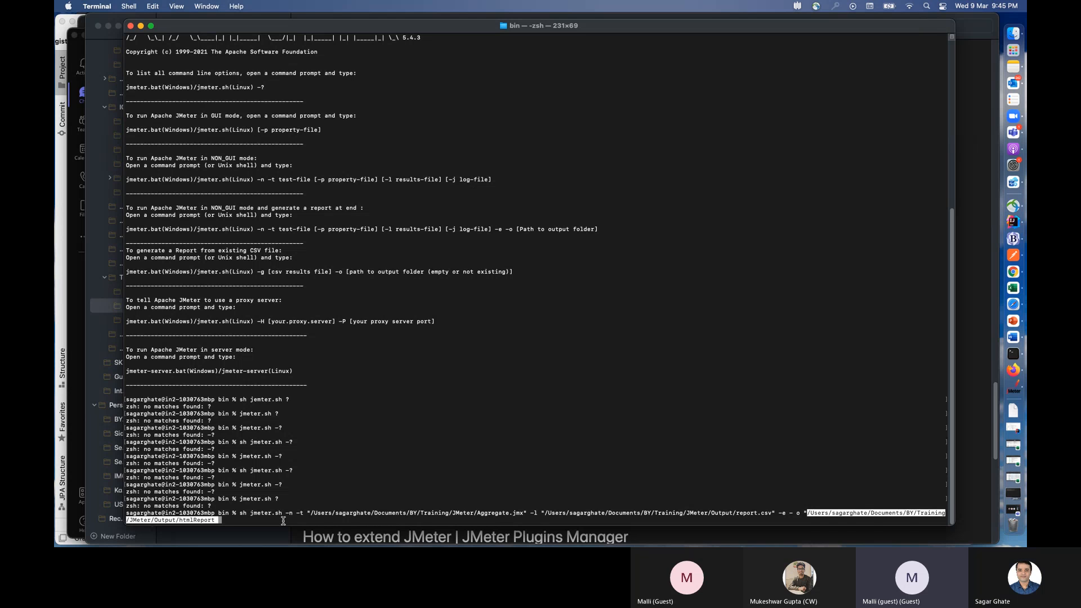
key(Right)
key(BackSpace)
text(")
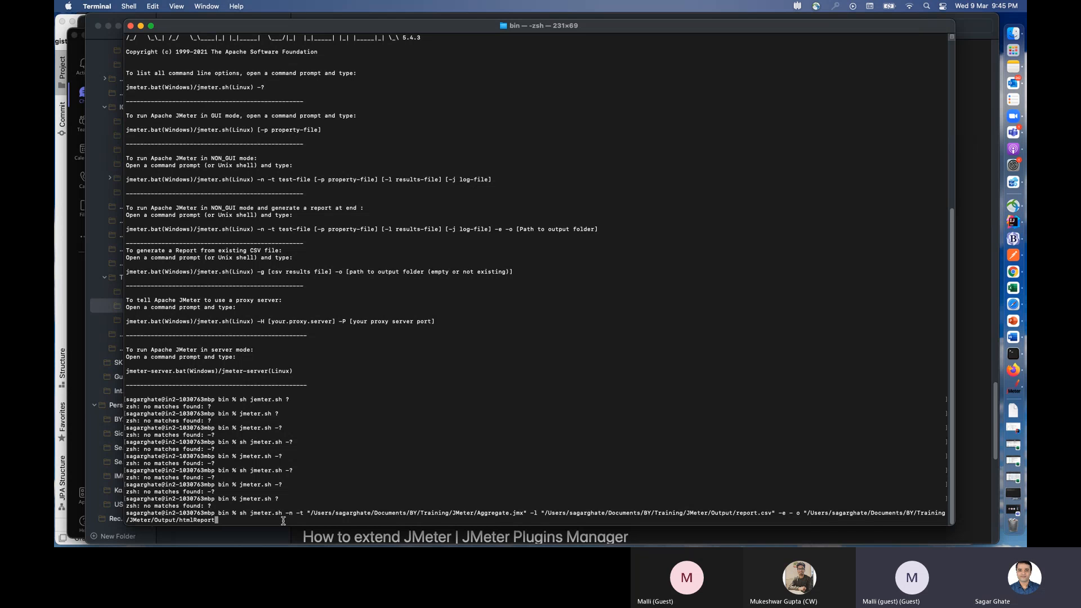
key(Return)
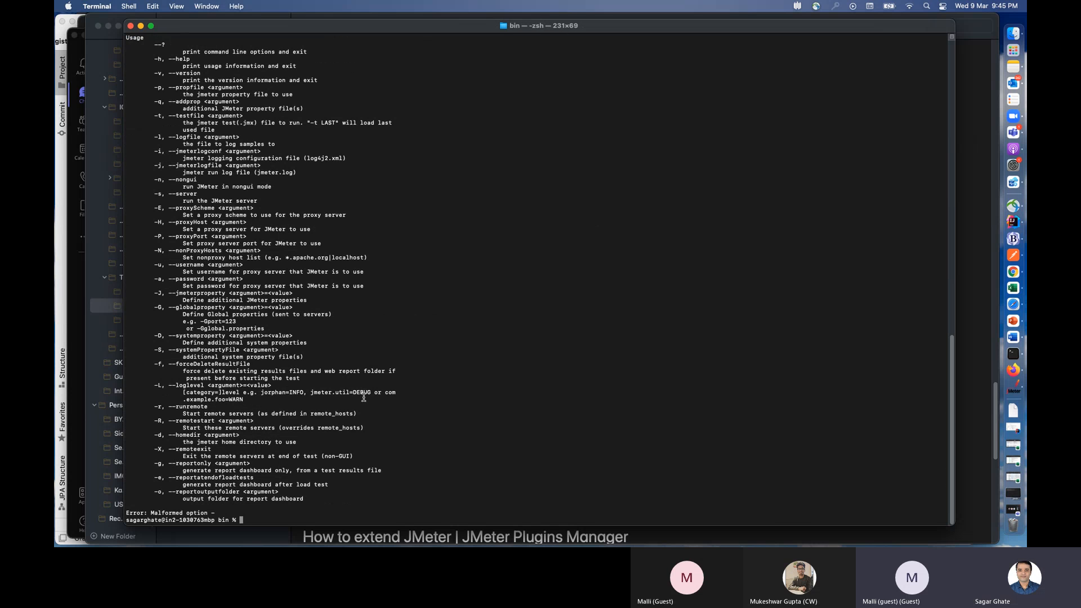
Step: Examine the entered command above the usage listing, checking its -l and "-e - o" options
scroll(345, 414, up, 6)
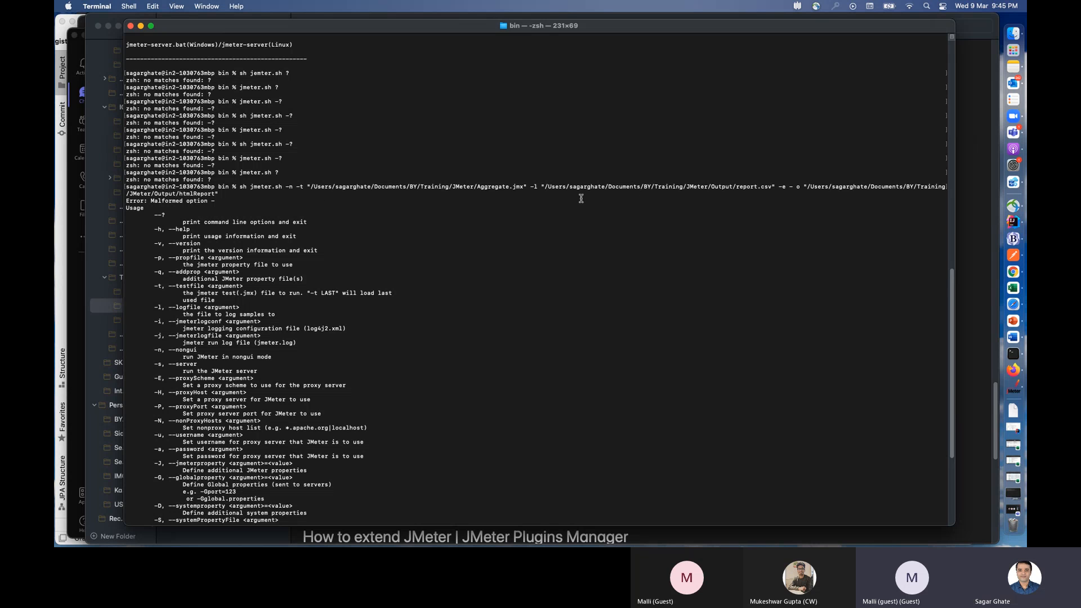
drag(543, 187, 529, 188)
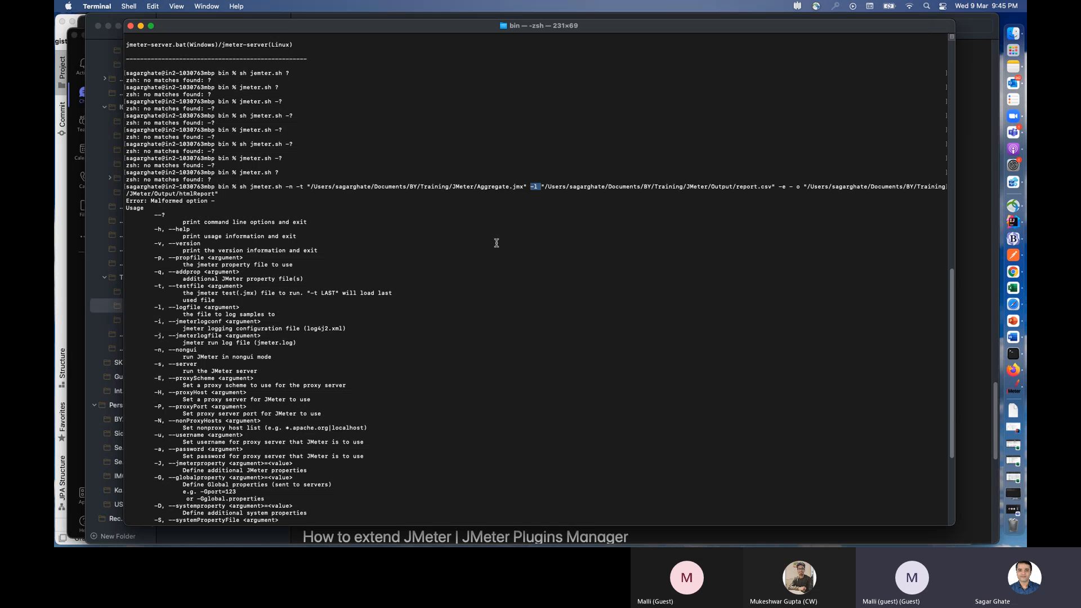
click(610, 204)
double_click(795, 187)
click(796, 187)
scroll(543, 433, down, 5)
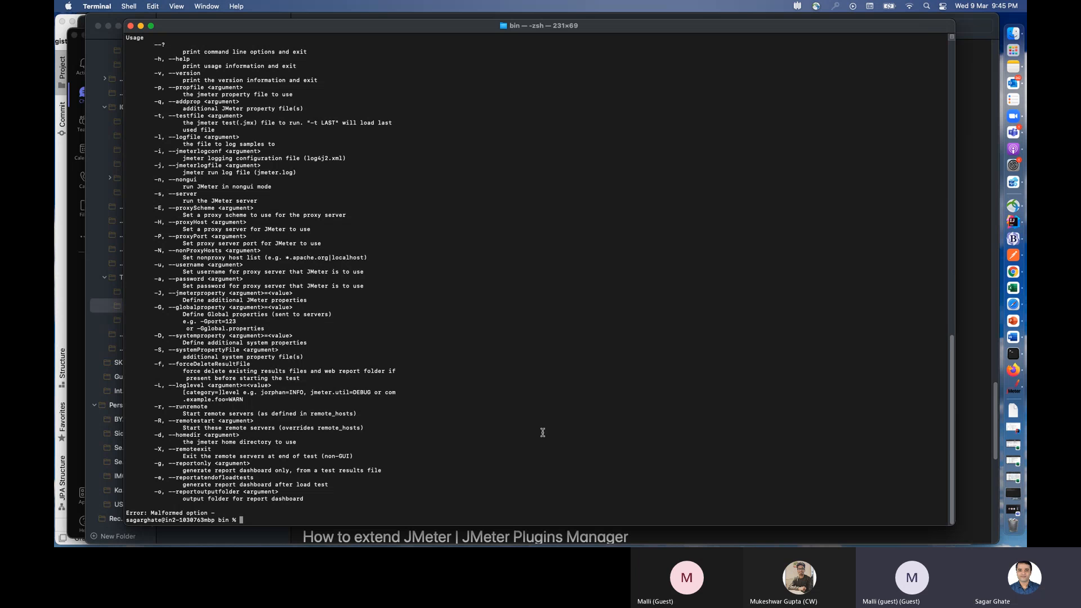
Step: Recall the command, correct "- o" to "-o" before the htmlReport path, and run it again
key(Up)
key(Left)
key(Left)
key(Left)
key(Left)
key(Left)
key(Left)
key(Left)
key(Left)
key(Left)
key(Left)
key(Left)
key(Left)
key(Left)
key(Left)
key(Left)
key(Left)
key(Left)
key(Left)
key(Left)
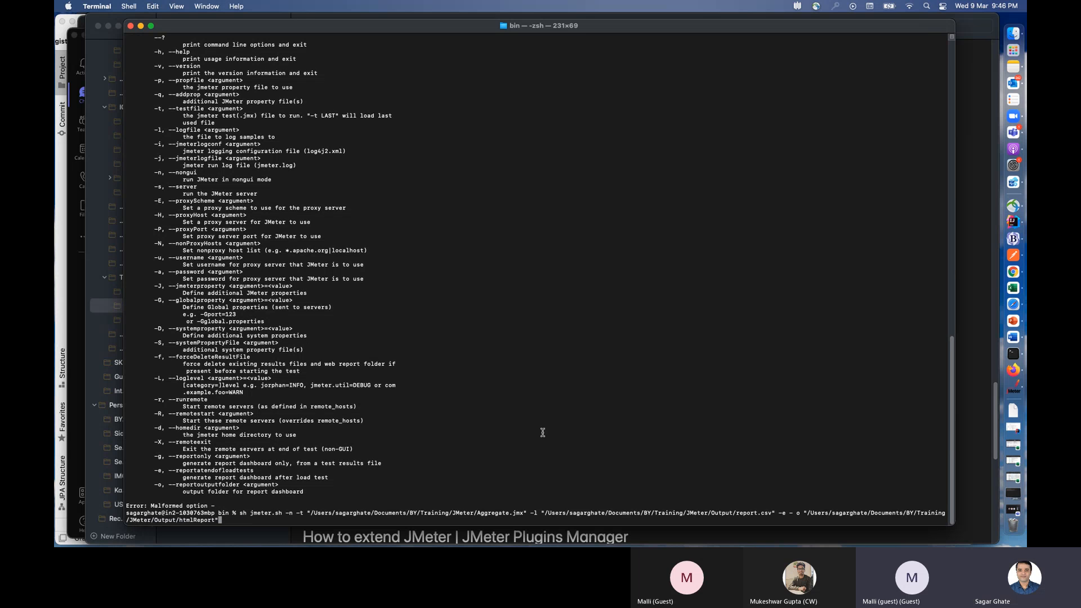
key(Left)
key(Left)
key(Left)
key(Left)
key(Left)
key(Left)
key(Left)
key(Left)
key(Left)
key(Left)
key(Left)
key(Left)
key(Left)
key(Left)
key(Left)
key(Left)
key(Left)
key(Left)
key(Left)
key(Left)
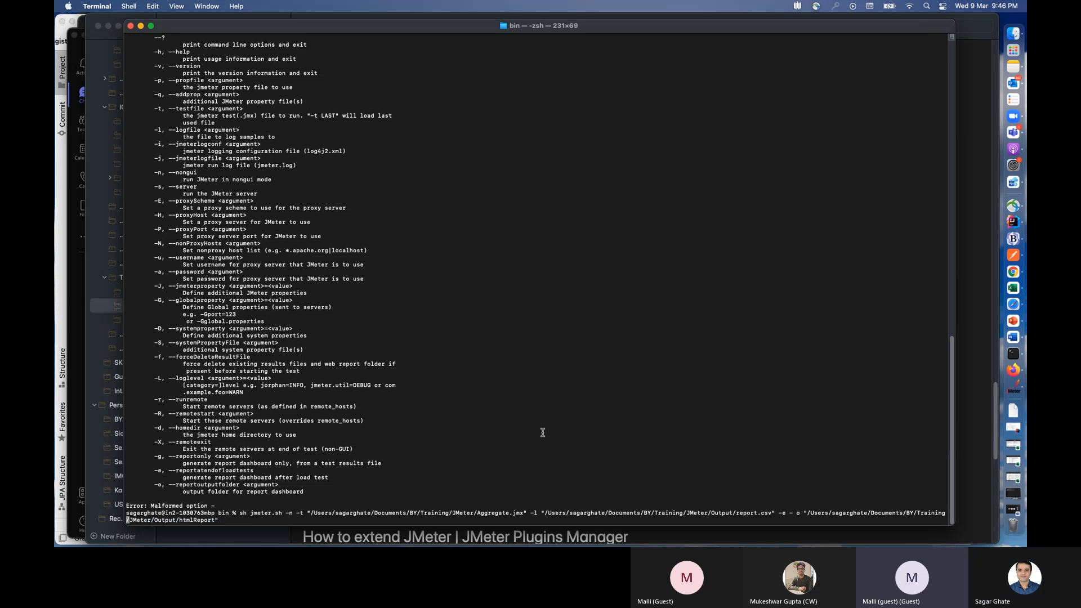
key(Left)
key(Left)
key(Left)
key(Left)
key(Left)
key(Left)
key(Left)
key(Left)
key(Left)
key(Left)
key(Left)
key(Left)
key(Left)
key(Left)
key(Left)
key(Left)
key(Left)
key(Left)
key(Left)
key(Left)
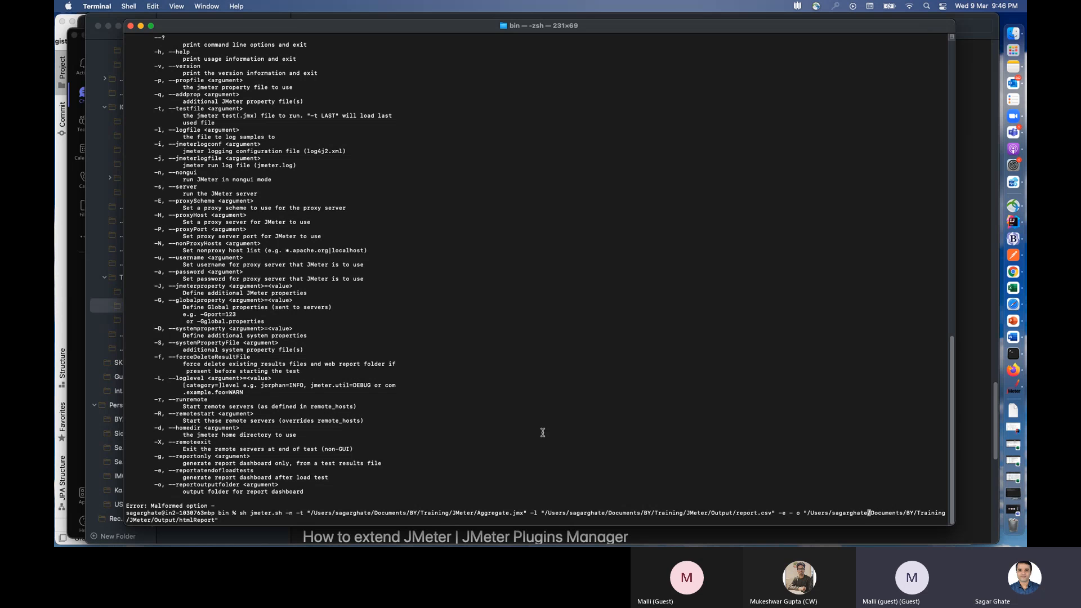
key(Left)
key(BackSpace)
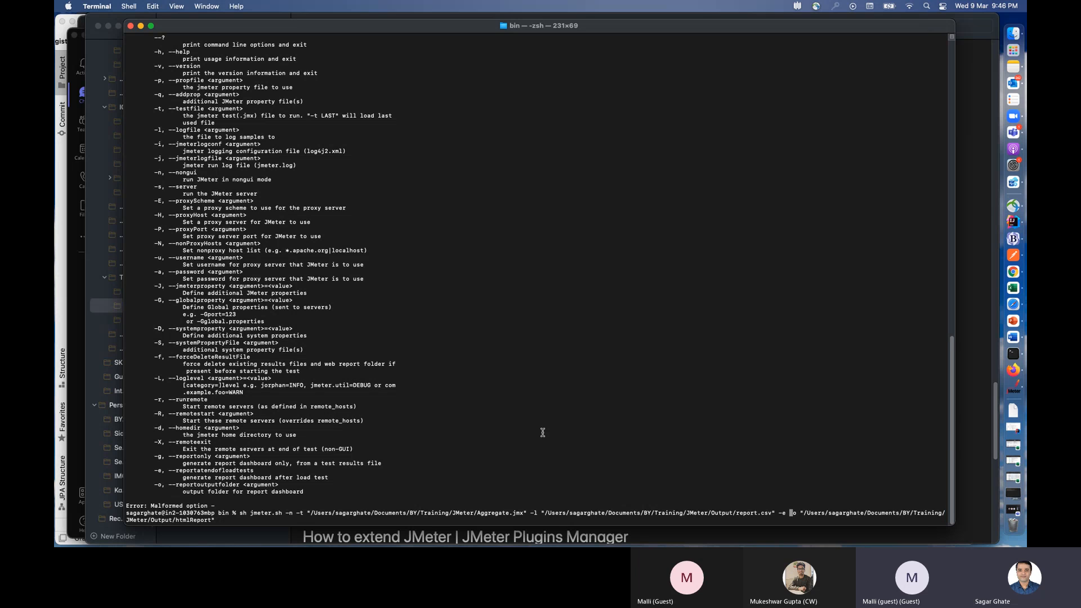
text(-)
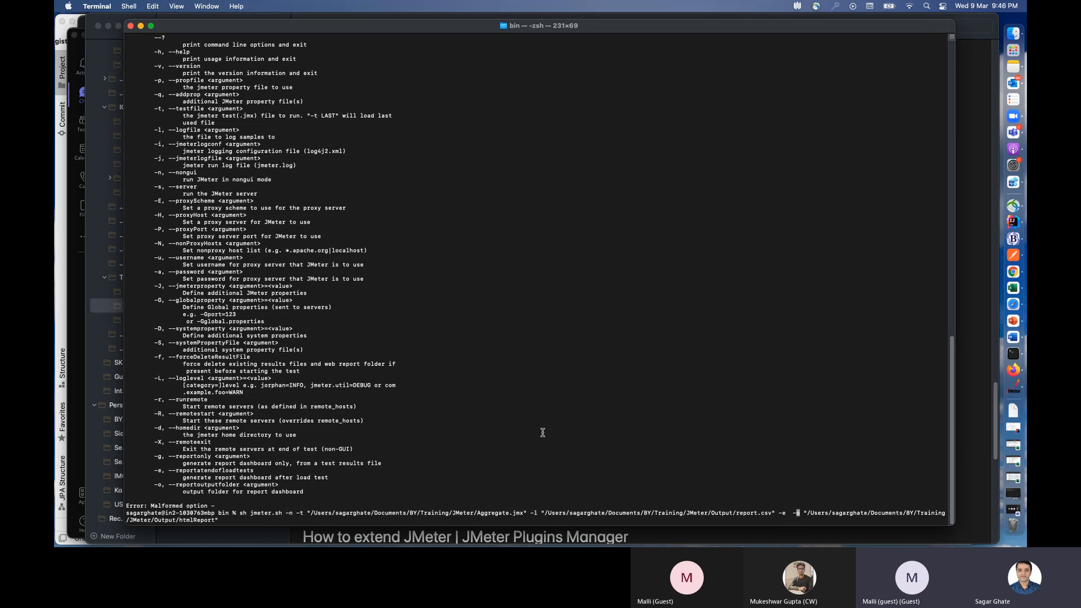
key(ctrl+e)
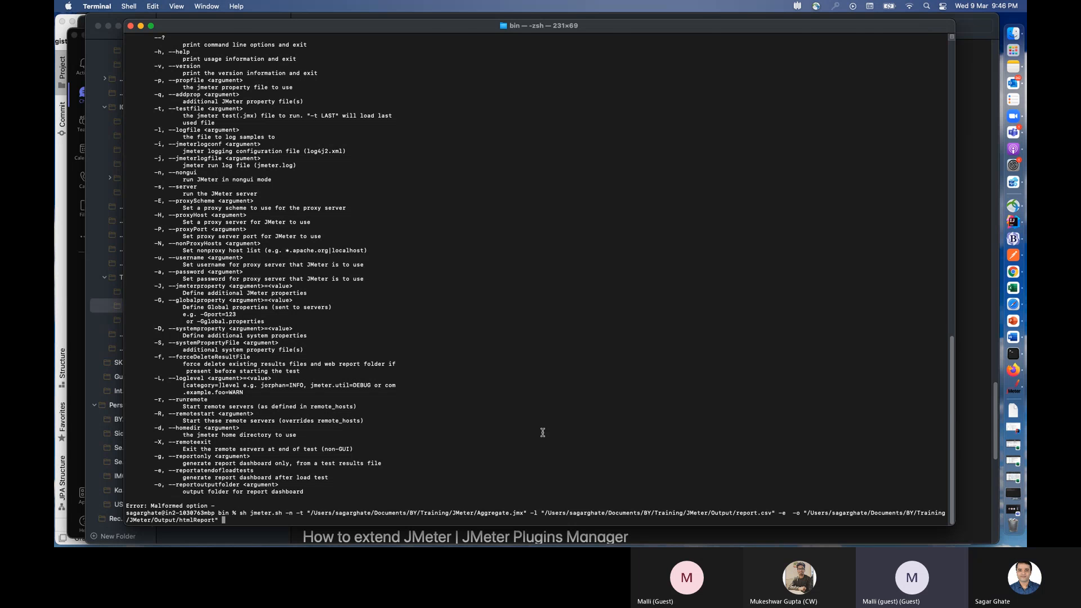
key(Return)
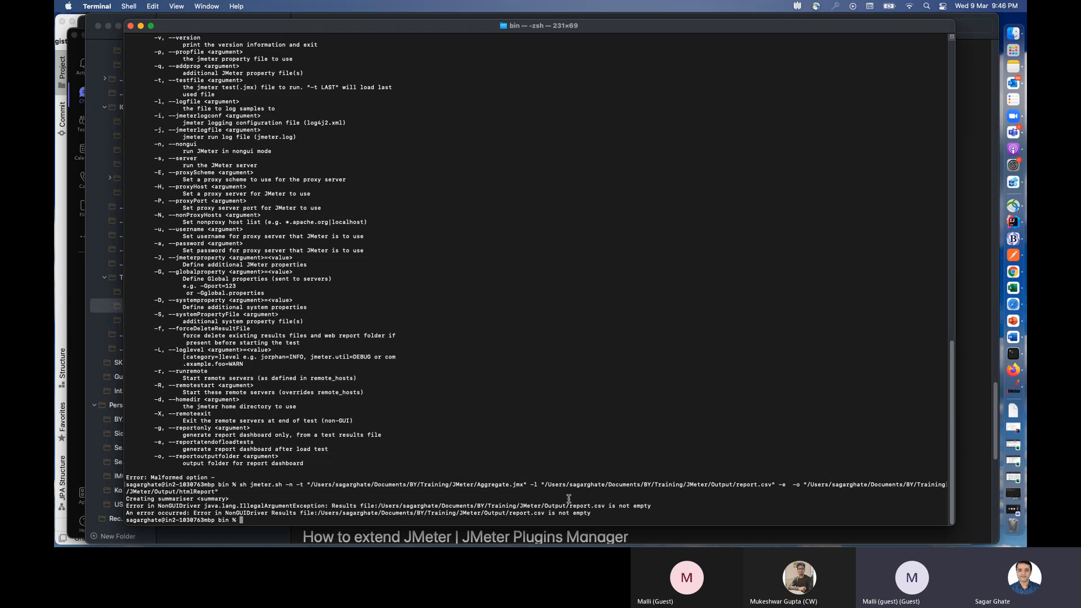
Step: Recall the JMeter command, change the results file name from report.csv to report1.csv, and run it again
key(Up)
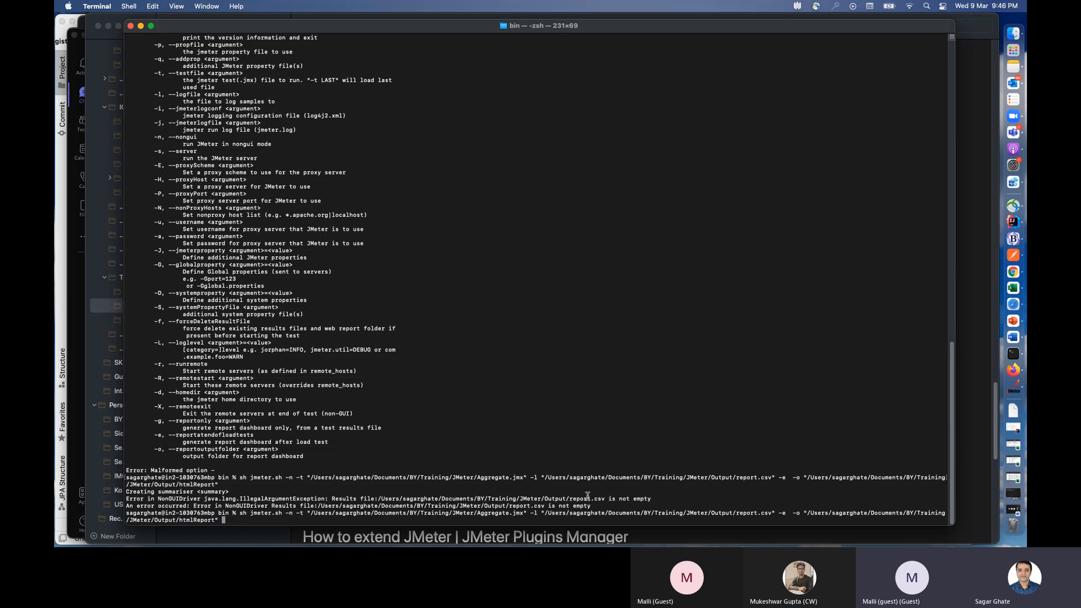
key(Left)
key(Left)
key(Left)
key(Left)
key(Left)
key(Left)
key(Left)
key(Left)
key(Left)
key(Left)
key(Left)
key(Left)
key(Left)
key(Left)
key(Left)
key(Left)
key(Left)
key(Left)
key(Left)
key(Left)
key(Left)
key(Left)
key(Left)
key(Left)
key(Left)
key(Left)
key(Left)
key(Left)
key(Left)
key(Left)
key(Left)
key(Left)
key(Left)
key(Left)
key(Left)
key(Left)
key(Left)
key(Left)
key(Left)
key(Left)
key(Left)
key(Left)
key(Left)
key(Left)
key(Left)
key(Left)
key(Left)
key(Left)
key(Left)
key(Left)
key(Left)
key(Left)
key(Left)
key(Left)
key(Left)
key(Left)
key(Left)
key(Left)
key(Left)
key(Left)
key(Left)
key(Left)
key(Left)
key(Left)
key(Left)
key(Left)
key(Left)
key(Left)
key(Left)
key(Left)
key(Left)
text(1)
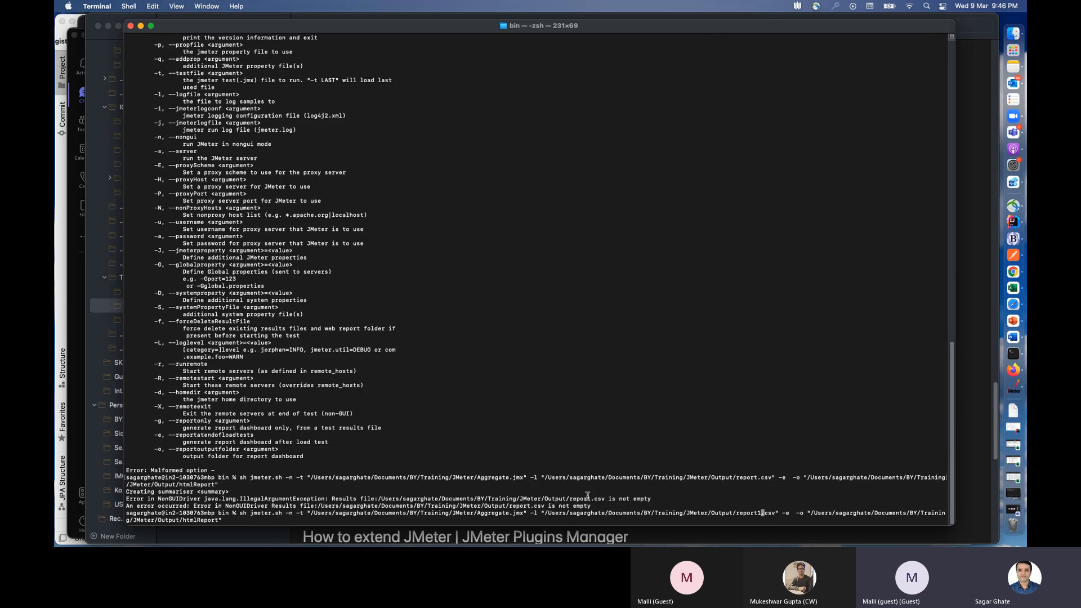
key(Return)
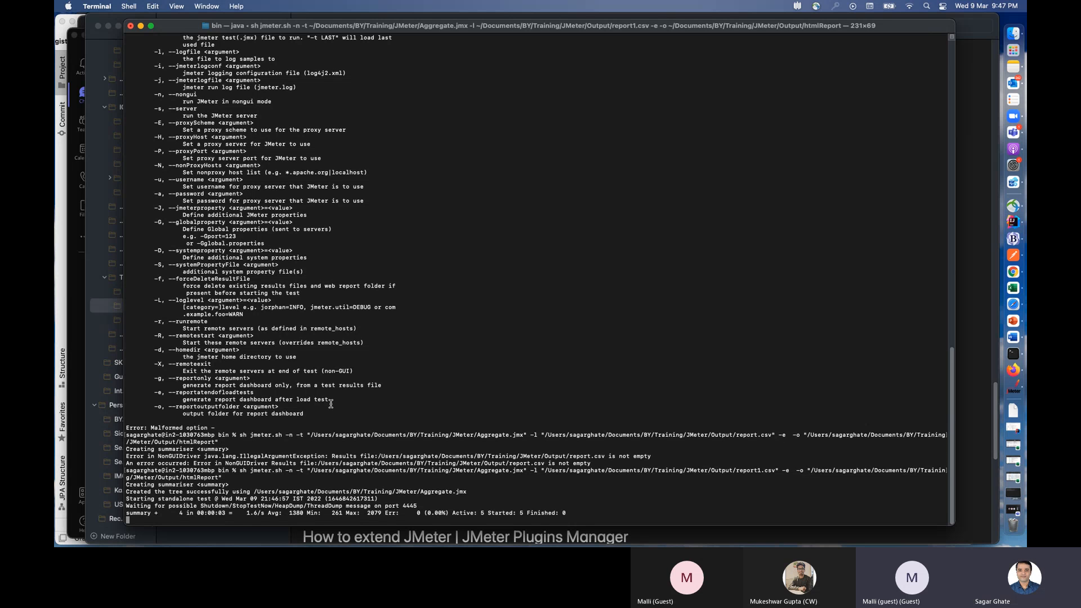
Step: Examine the terminal history, including the JMeter usage listing, the non-GUI report instructions and the output of the current run
scroll(331, 403, up, 5)
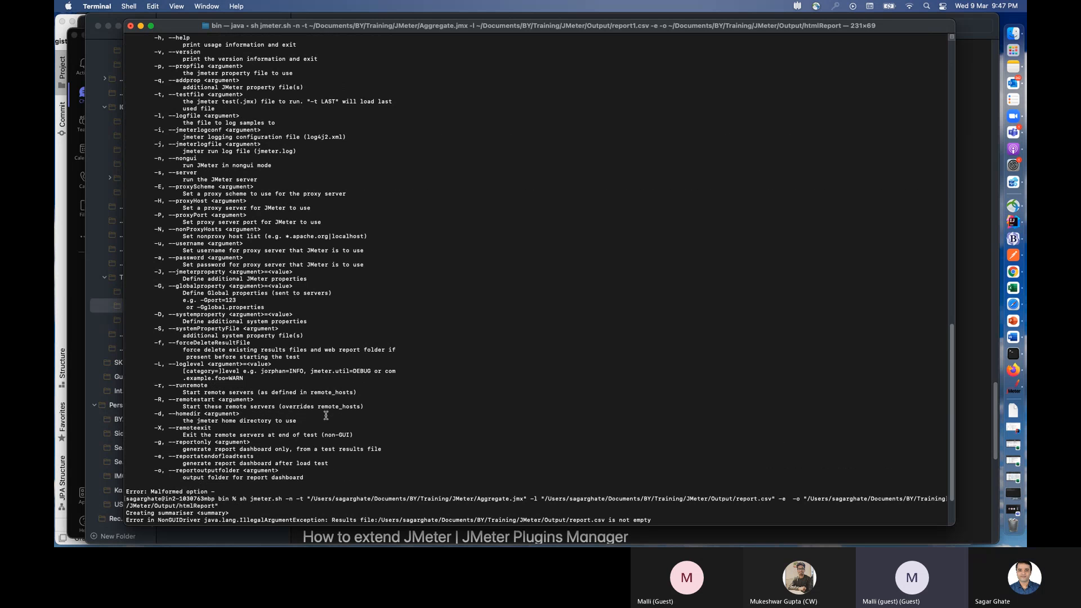
scroll(326, 415, down, 5)
scroll(460, 418, up, 3)
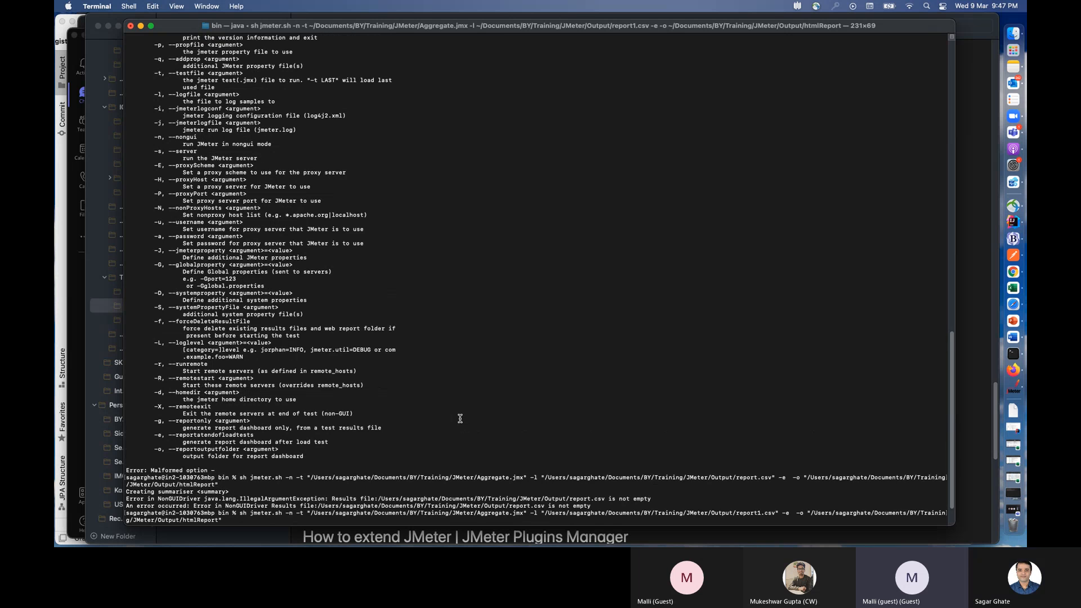
scroll(301, 516, up, 10)
scroll(300, 514, down, 12)
scroll(301, 511, up, 10)
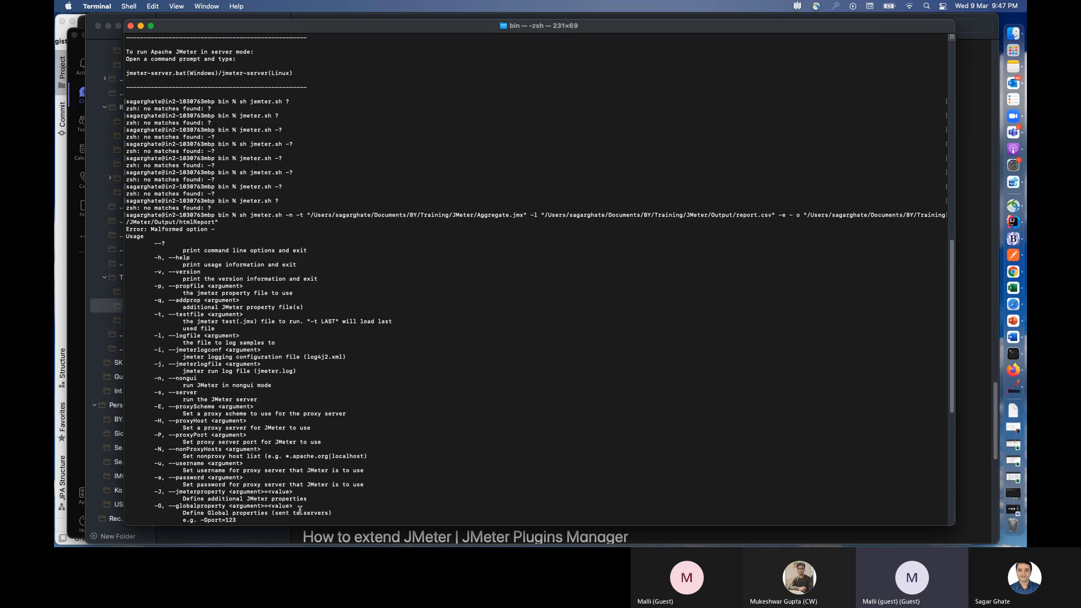
scroll(301, 510, up, 12)
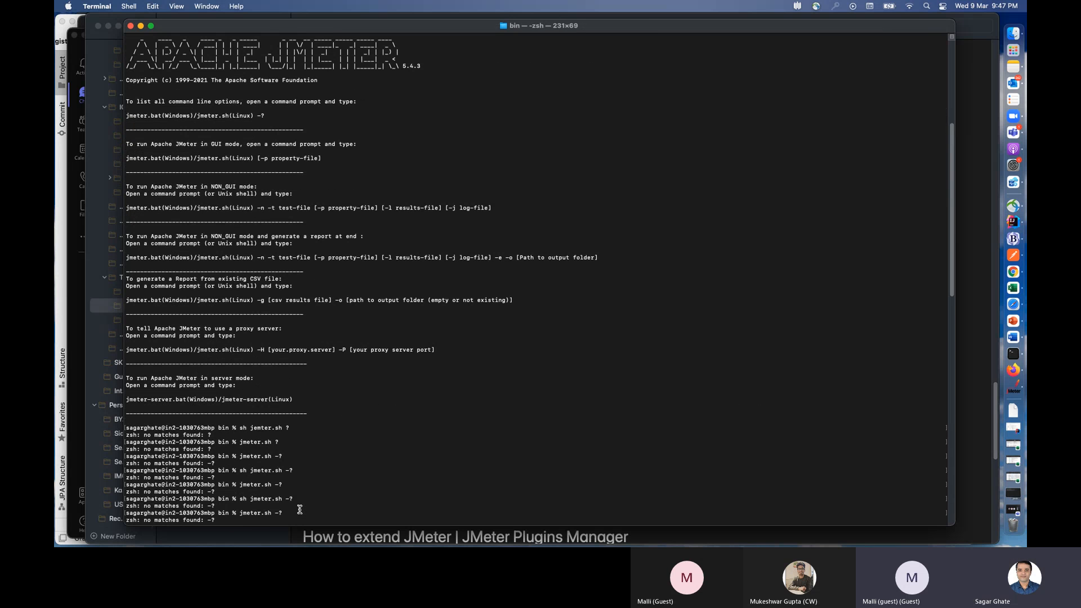
scroll(300, 510, down, 20)
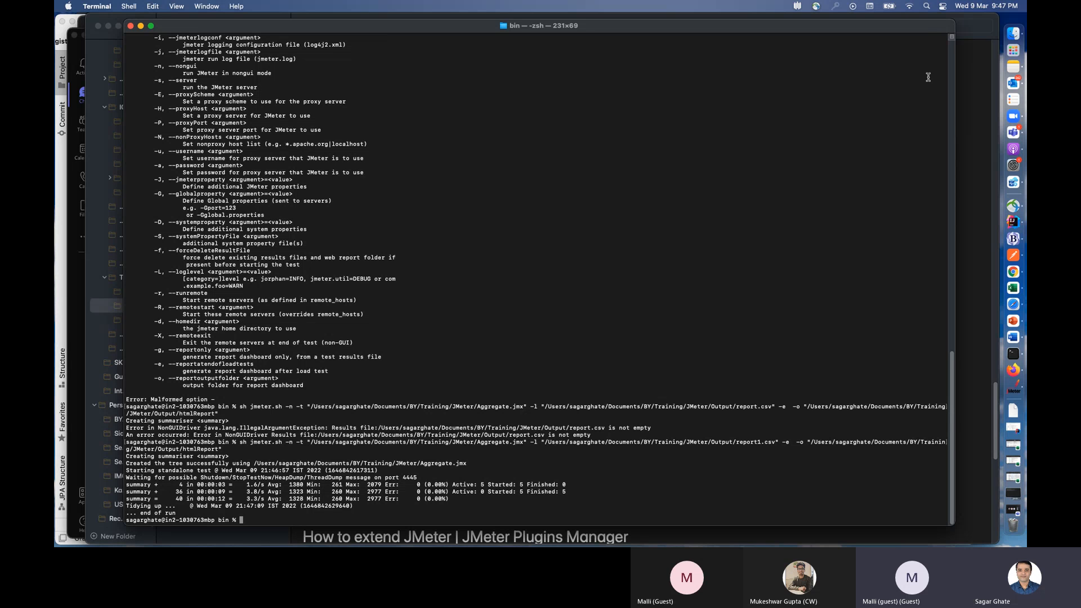
Step: Switch to Finder, enter the htmlReport folder inside Output, enlarge the window and open index.html in the browser
click(1013, 34)
click(488, 284)
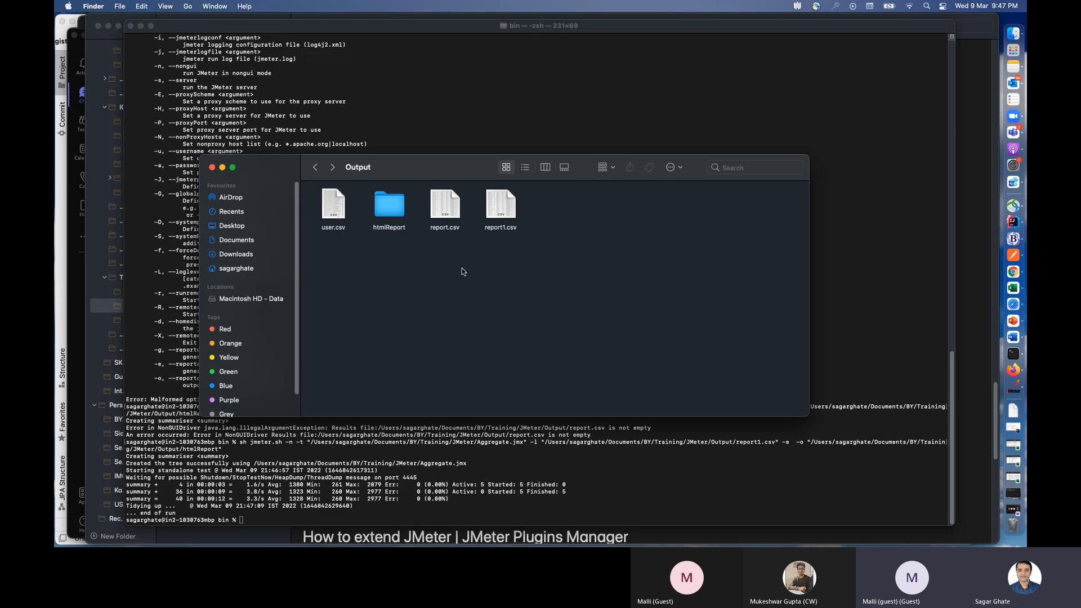
drag(404, 168, 399, 117)
click(392, 158)
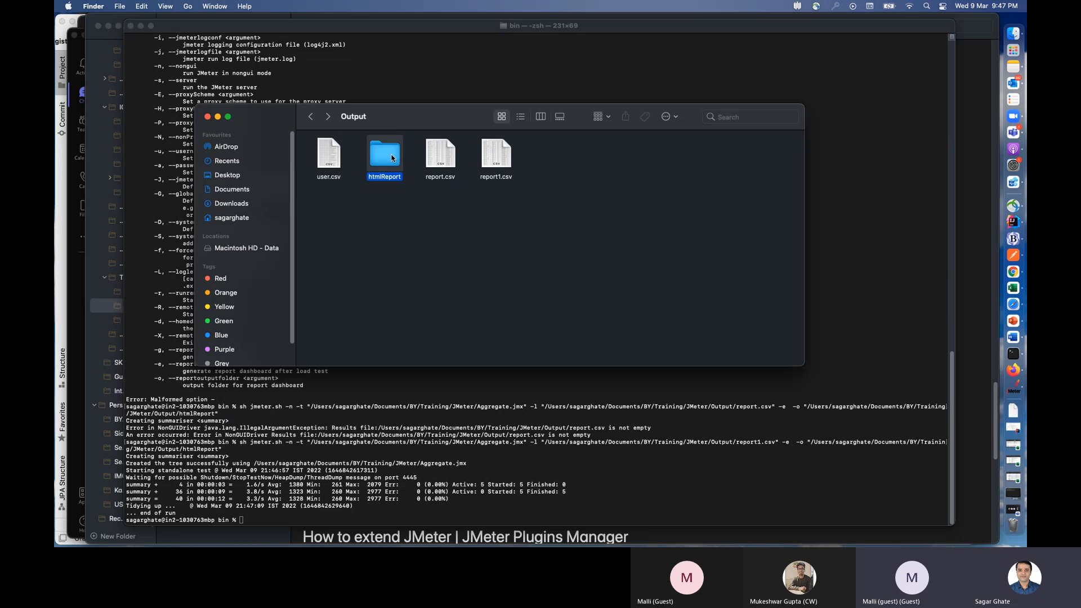
double_click(392, 158)
drag(806, 363, 886, 458)
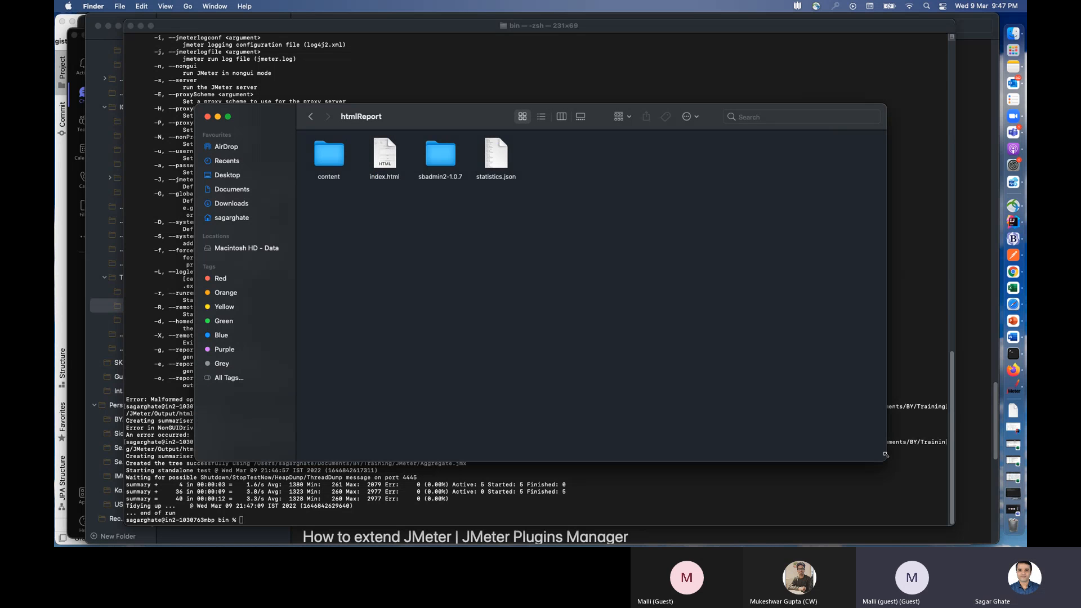
double_click(387, 157)
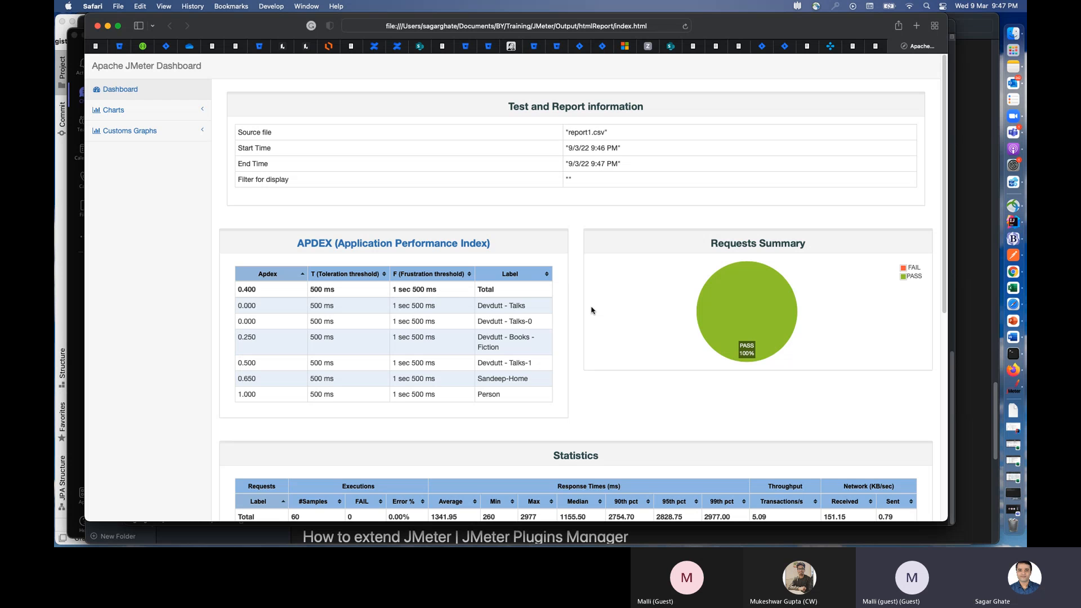
Step: Examine the dashboard's test information, APDEX table, requests summary, statistics and error sections
scroll(588, 309, down, 6)
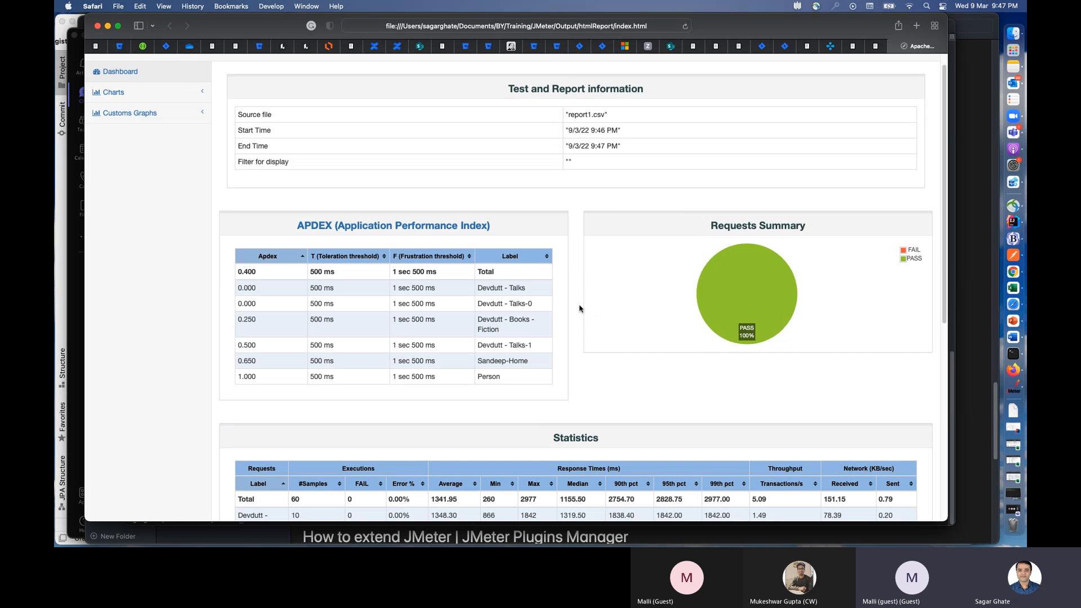
scroll(575, 304, up, 6)
scroll(570, 305, down, 6)
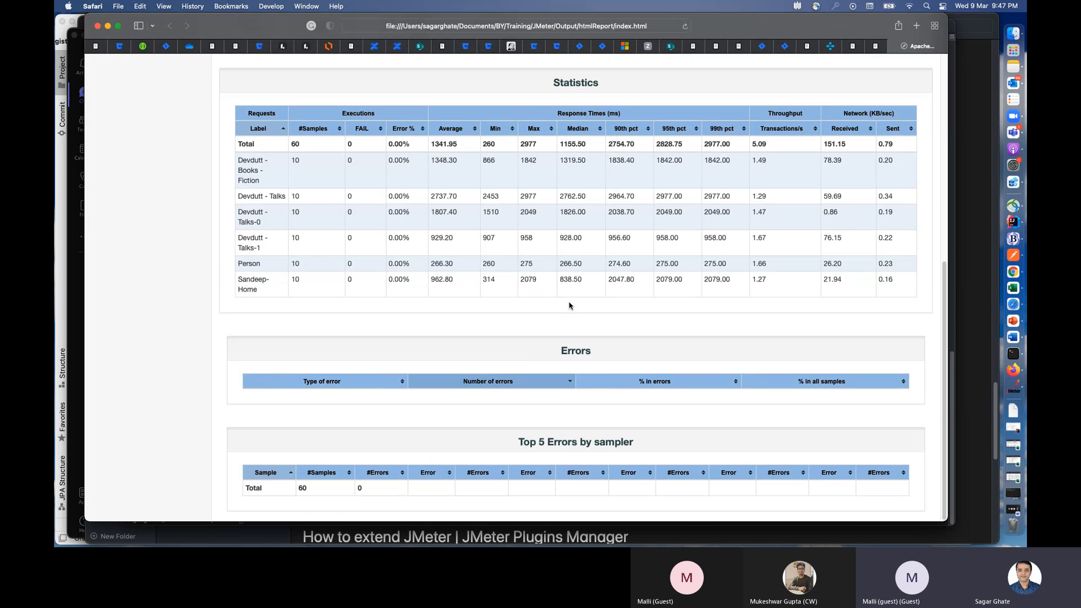
scroll(570, 305, up, 6)
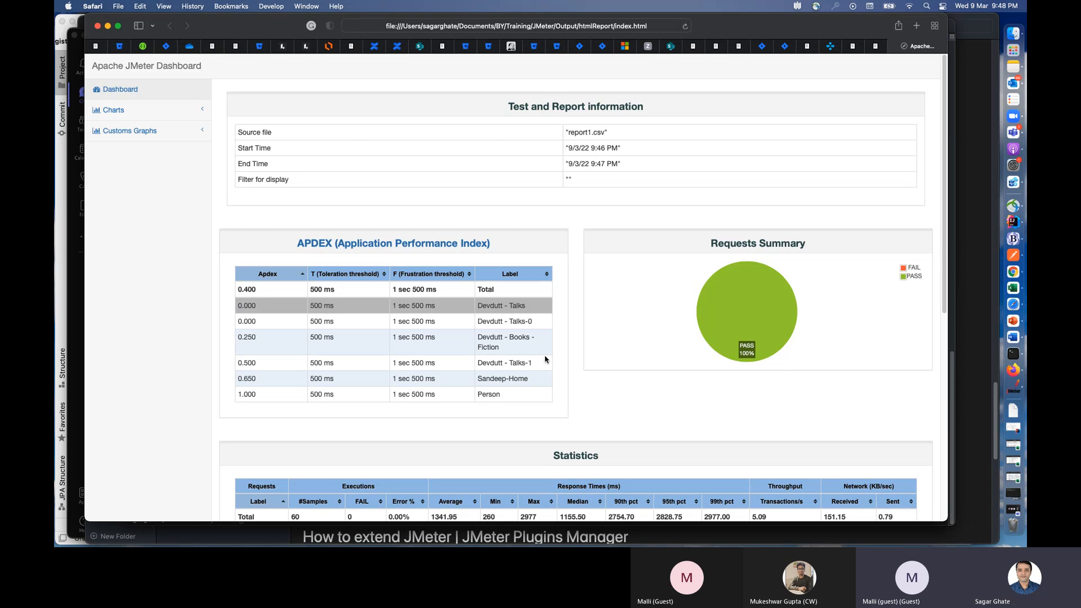
scroll(557, 428, down, 6)
scroll(529, 396, up, 6)
scroll(529, 395, down, 6)
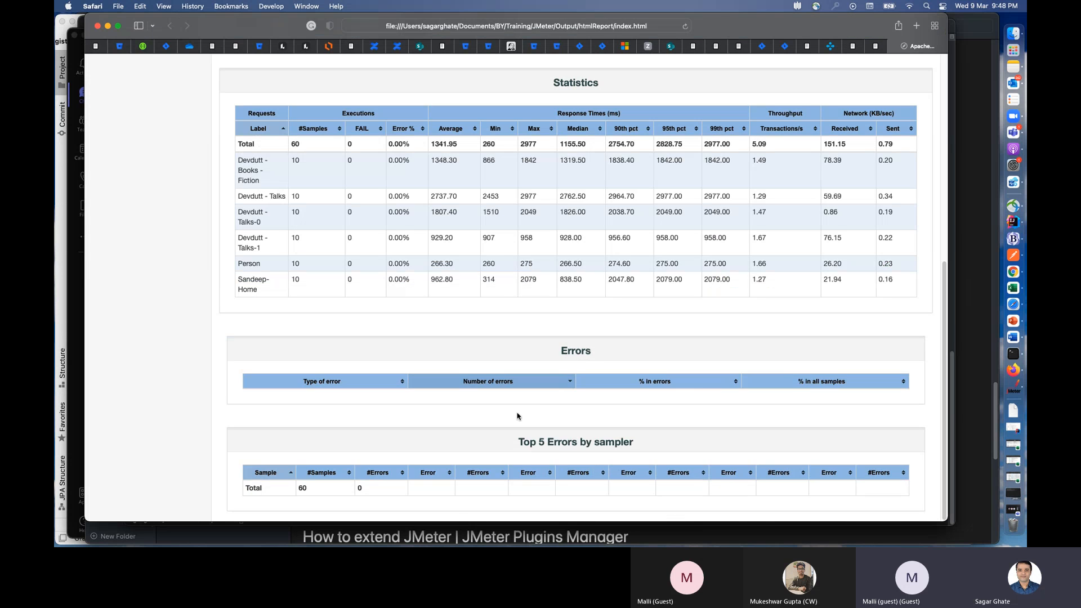
scroll(578, 405, up, 6)
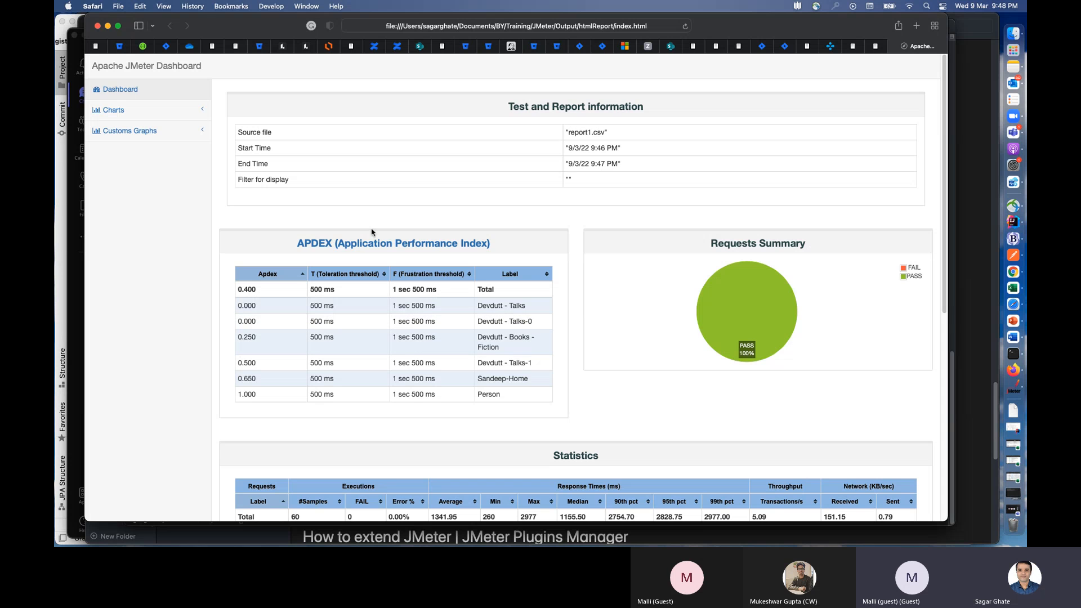
Step: Consult the Wikipedia article on Apdex, return to the JMeter dashboard and review its Statistics and Errors tables
click(934, 46)
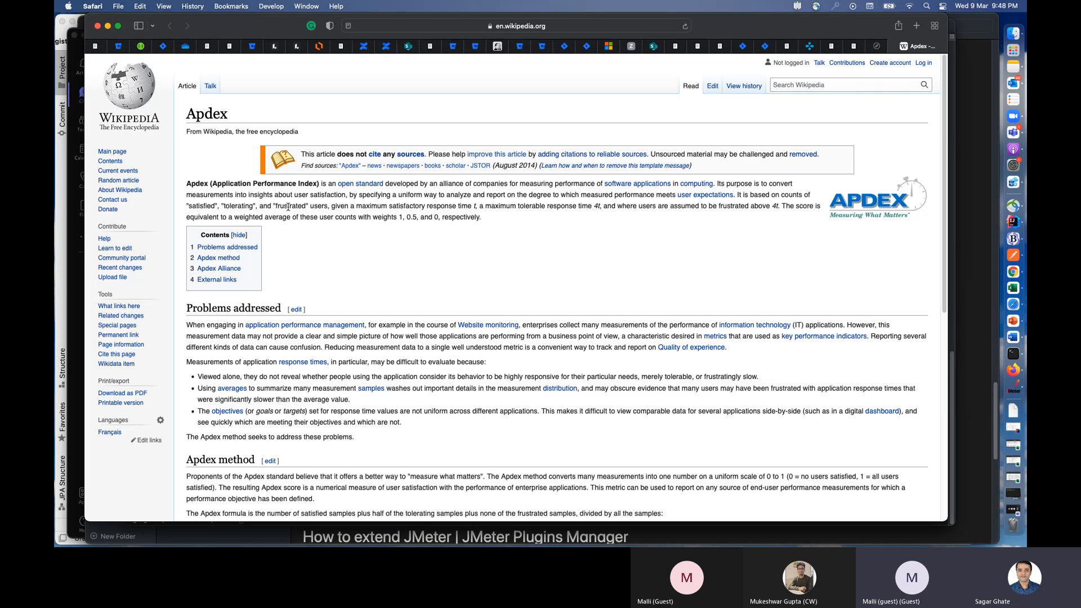
click(878, 43)
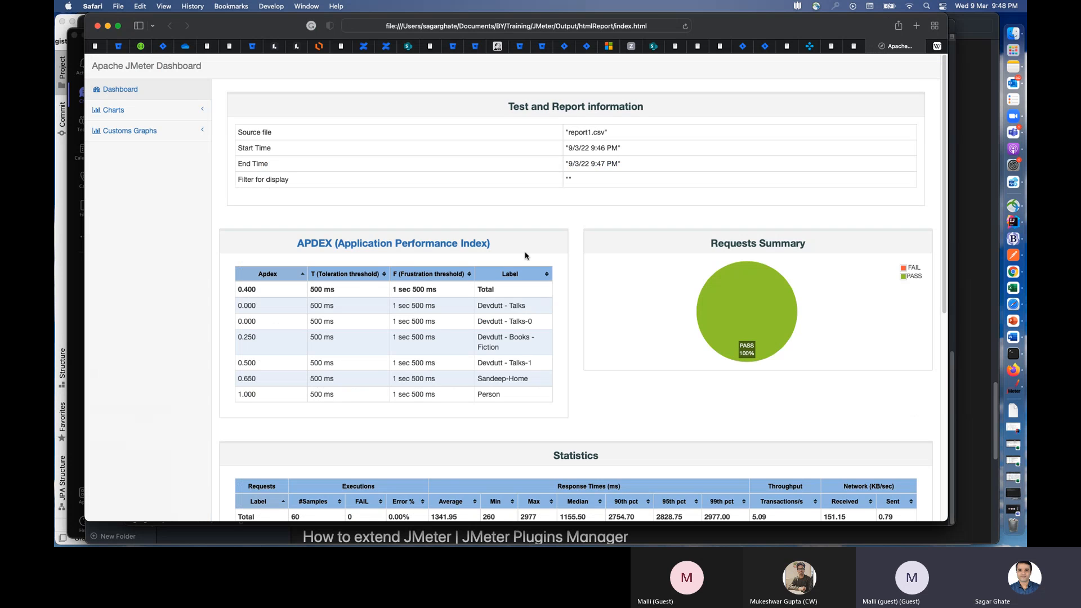
scroll(522, 256, down, 8)
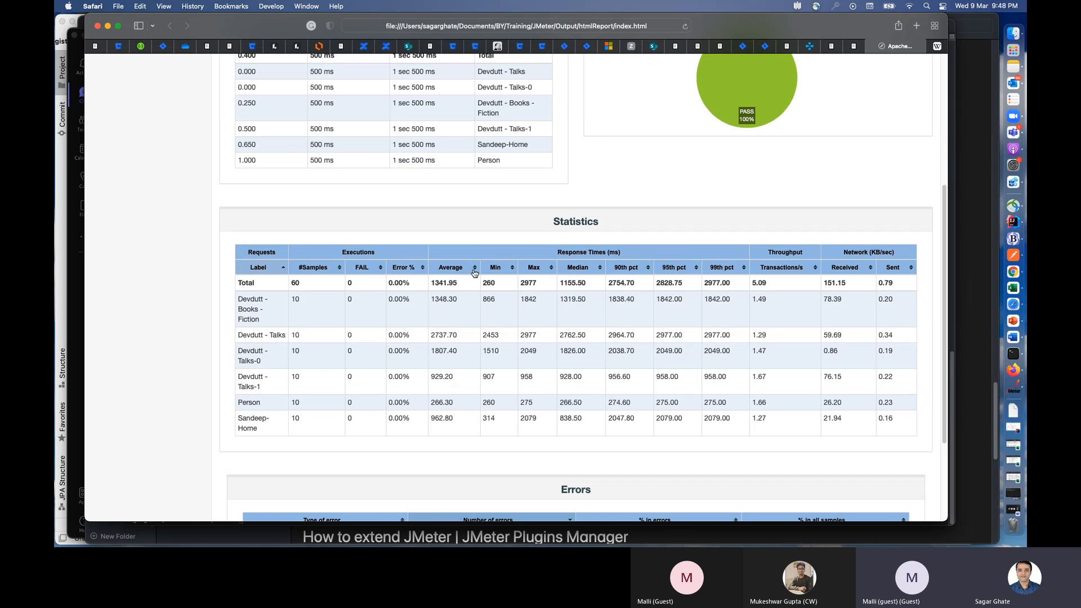
scroll(595, 265, down, 5)
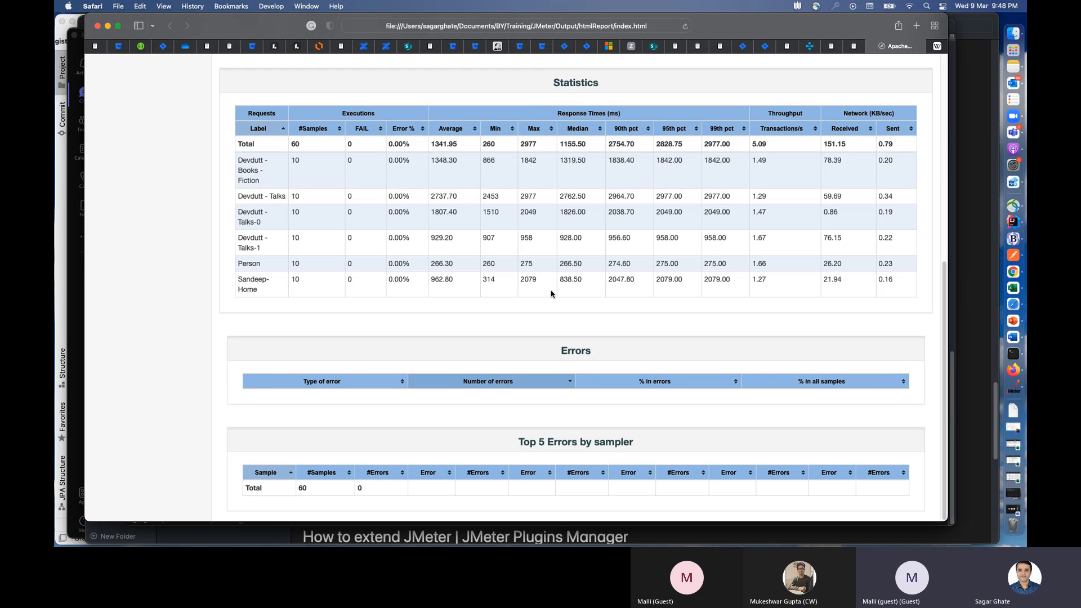
scroll(546, 290, up, 13)
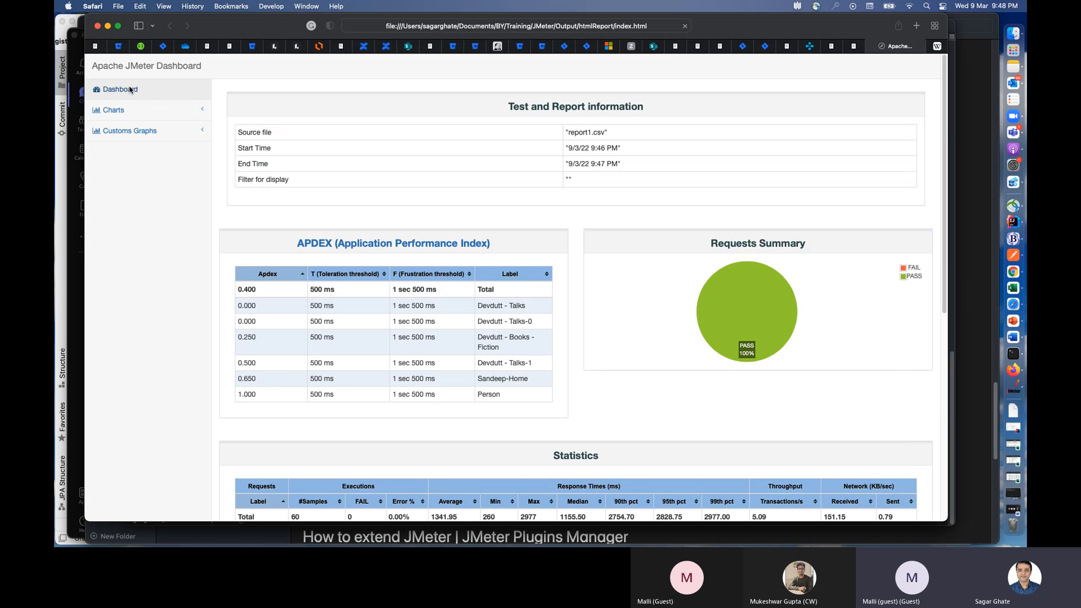
Step: Open the Over Time charts page and examine the Response Times Over Time graph, toggling its light-blue series
click(133, 115)
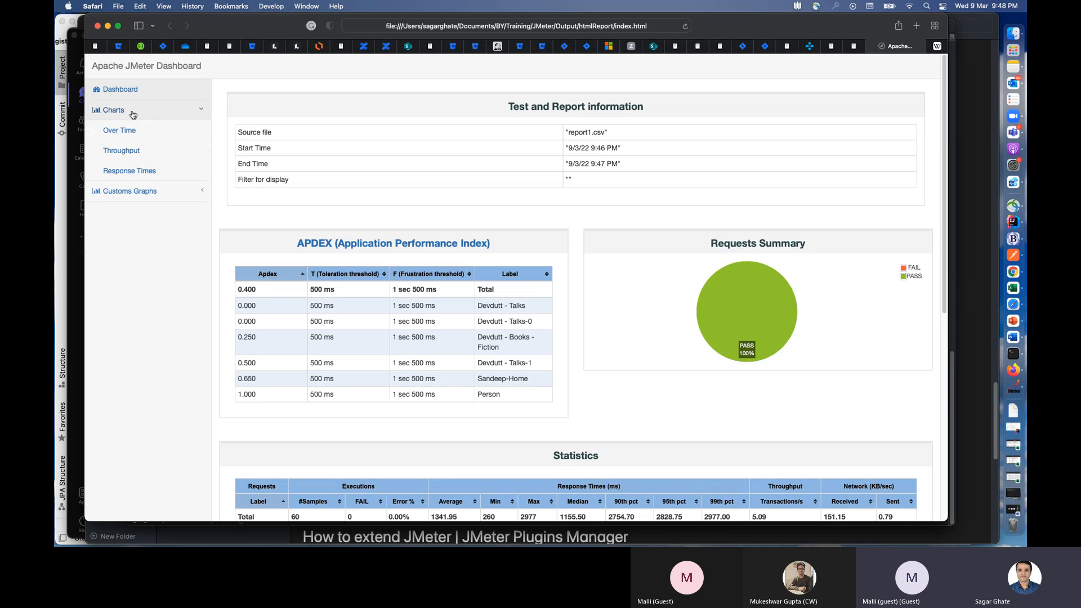
click(124, 130)
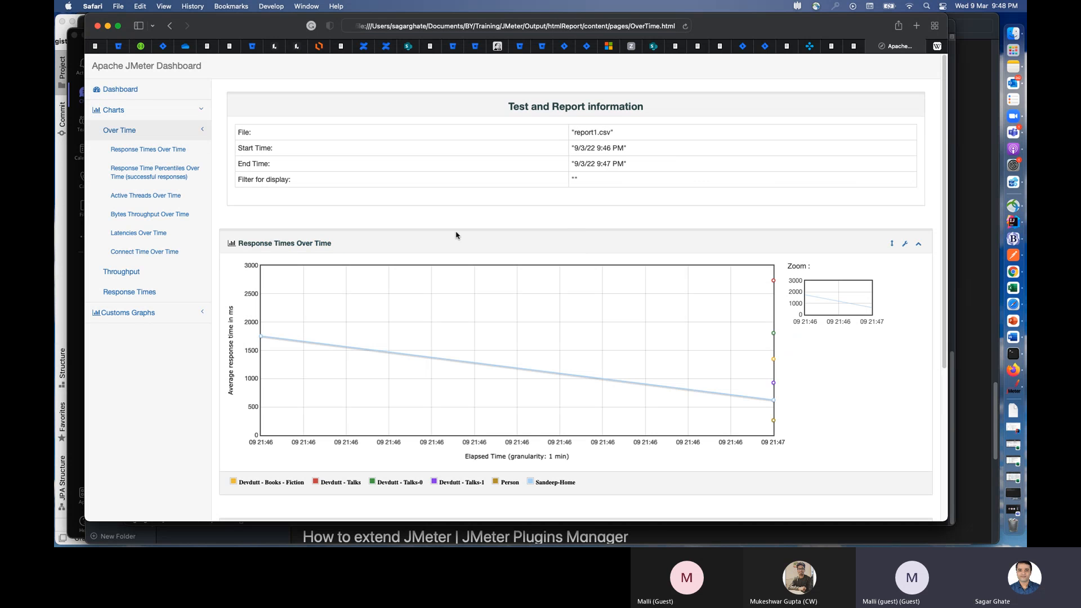
scroll(481, 404, down, 2)
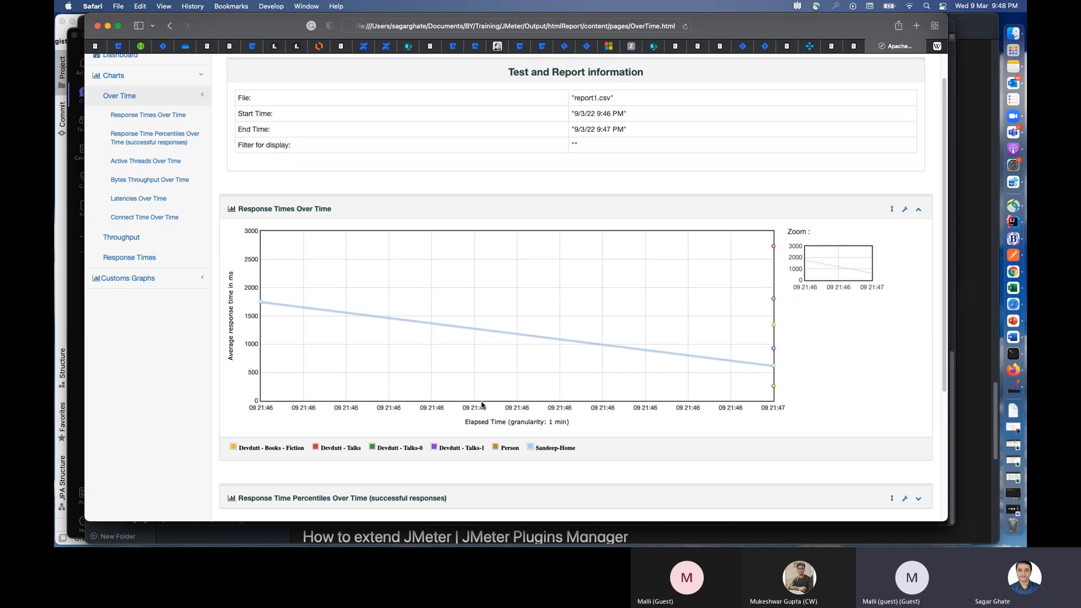
click(551, 450)
click(545, 449)
scroll(422, 369, down, 5)
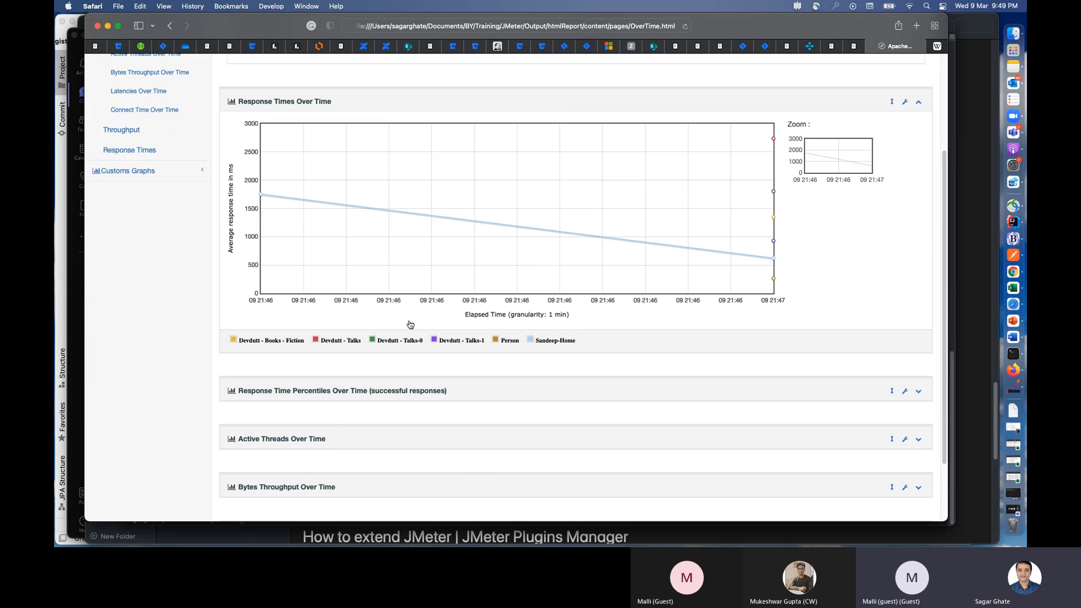
scroll(394, 329, up, 6)
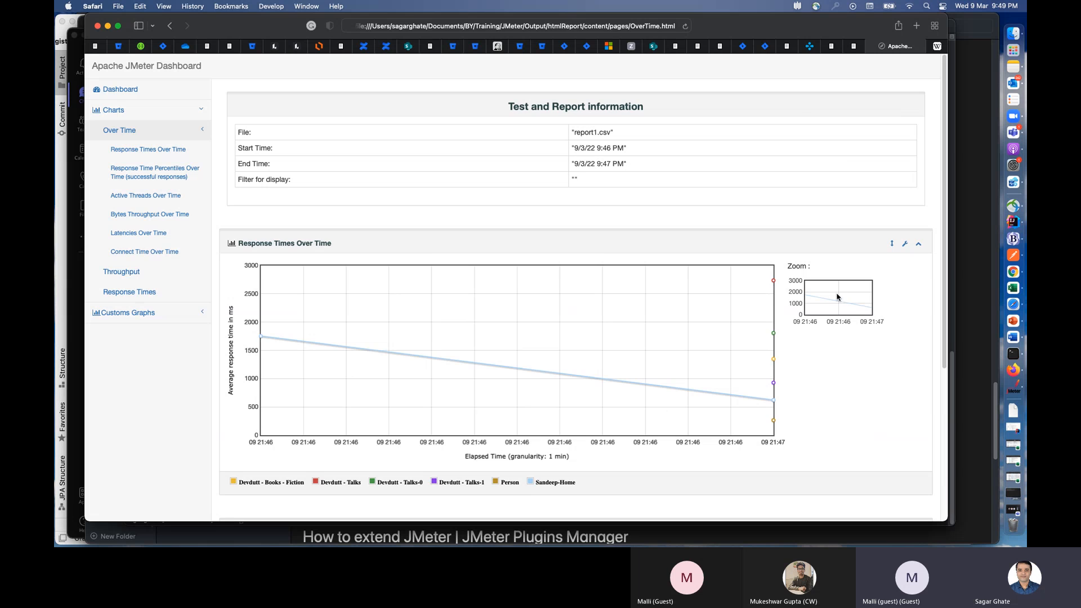
scroll(265, 366, down, 5)
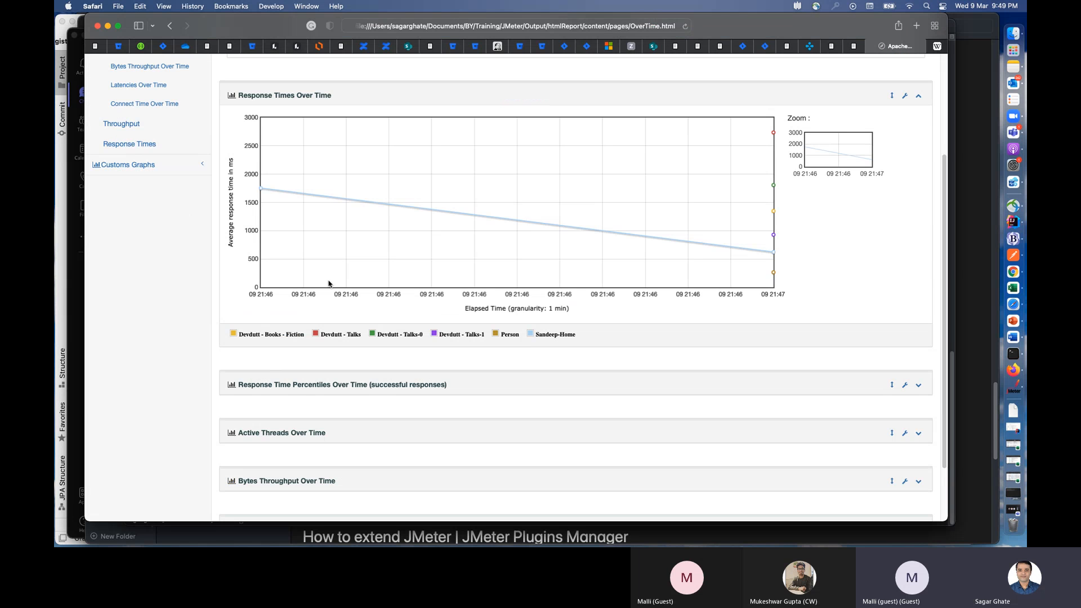
scroll(345, 257, up, 5)
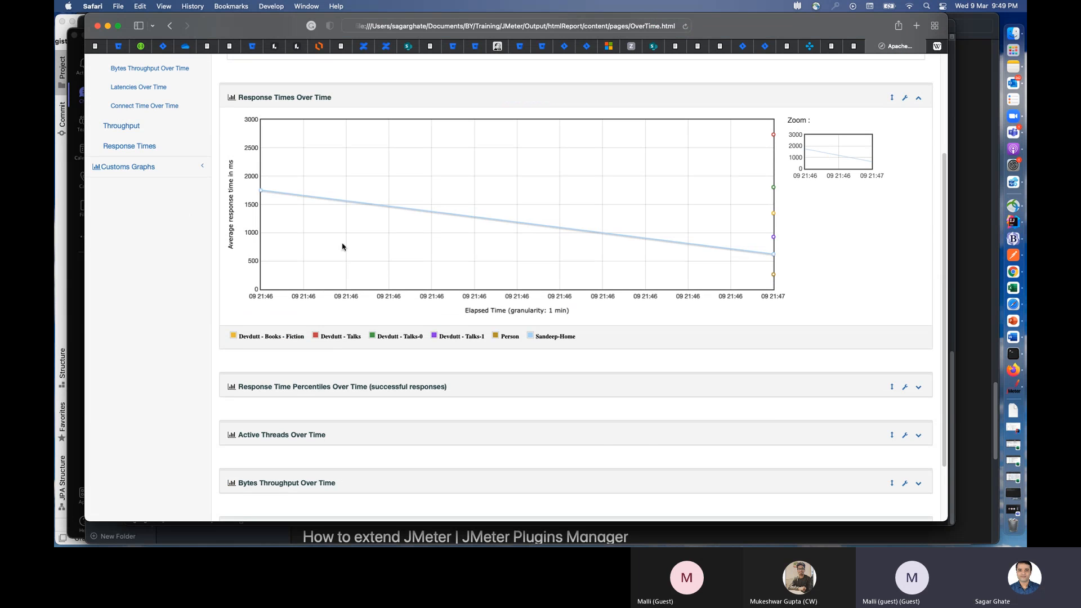
scroll(608, 232, down, 6)
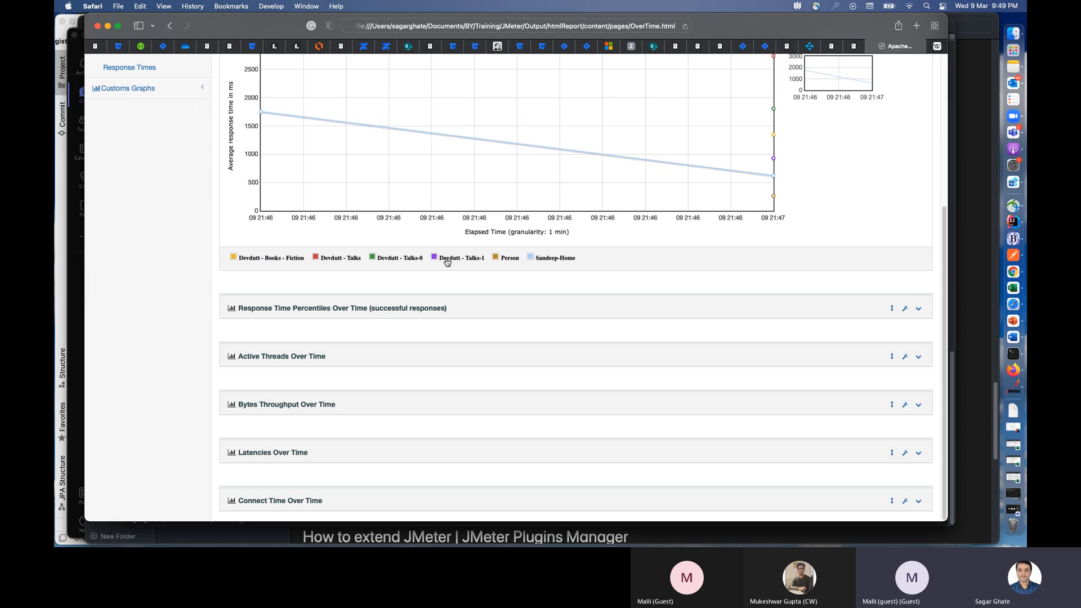
Step: Expand and view the Response Time Percentiles, Active Threads, Bytes Throughput and Latencies Over Time charts
click(333, 310)
scroll(489, 336, up, 2)
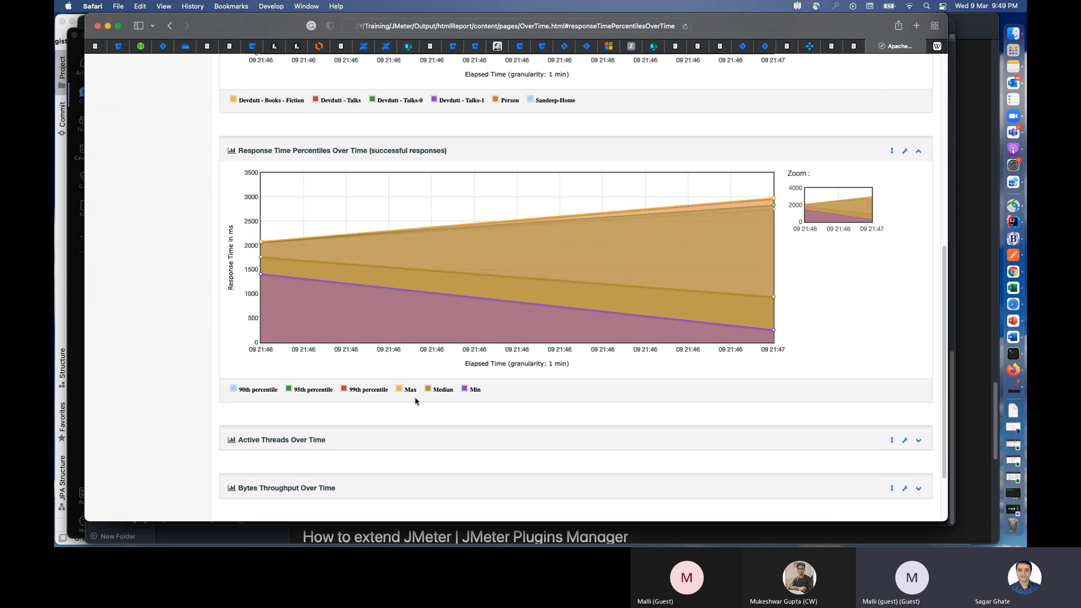
scroll(473, 396, down, 3)
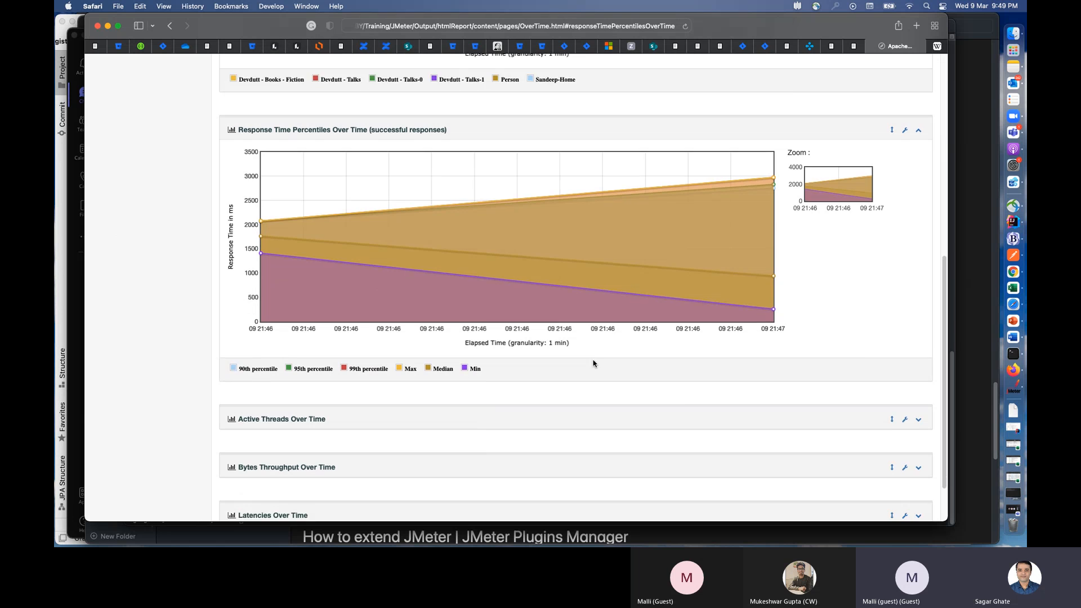
click(320, 357)
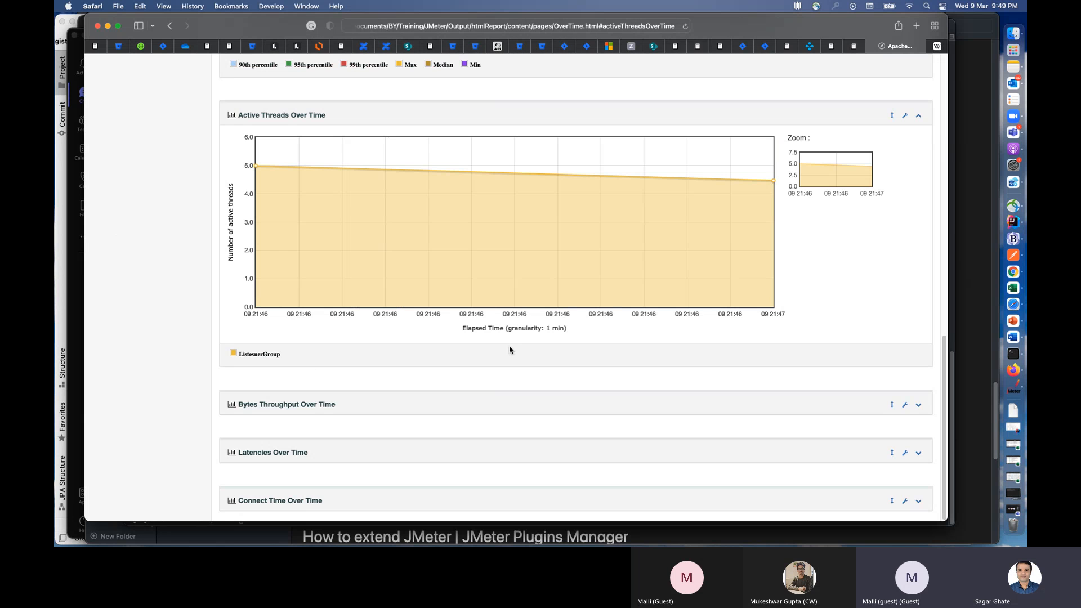
click(313, 404)
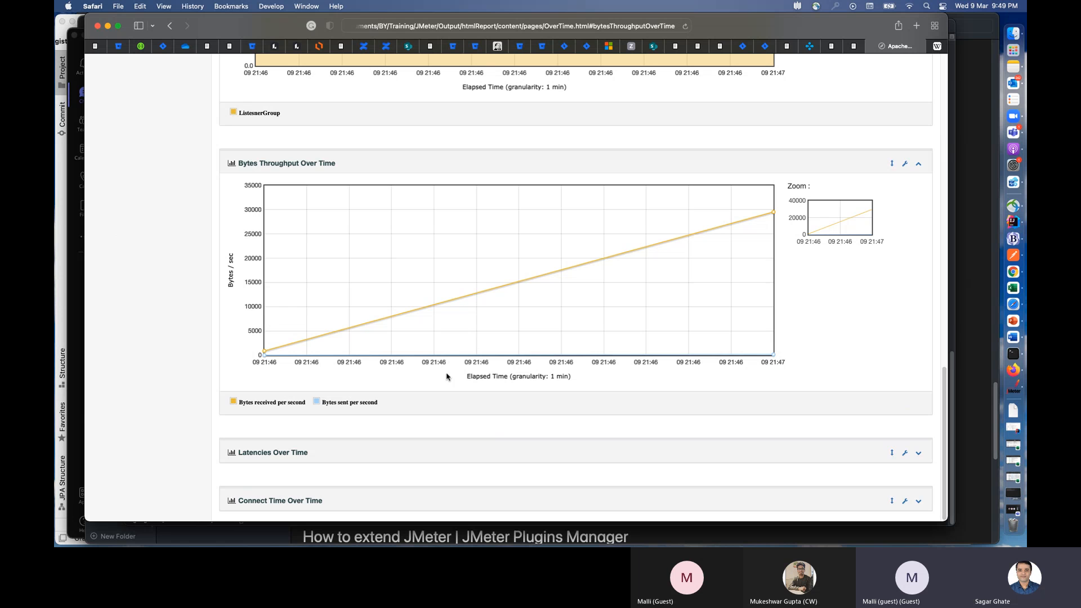
click(269, 453)
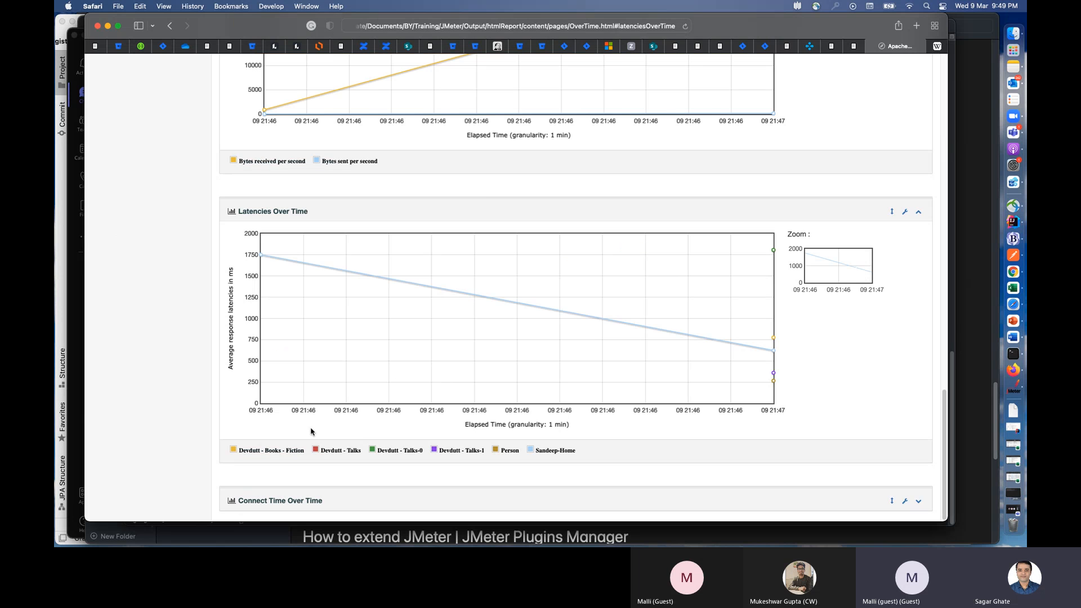
Step: Expand the Connect Time Over Time chart, open the Throughput charts page and examine its Hits Per Second graph and chart list
click(287, 506)
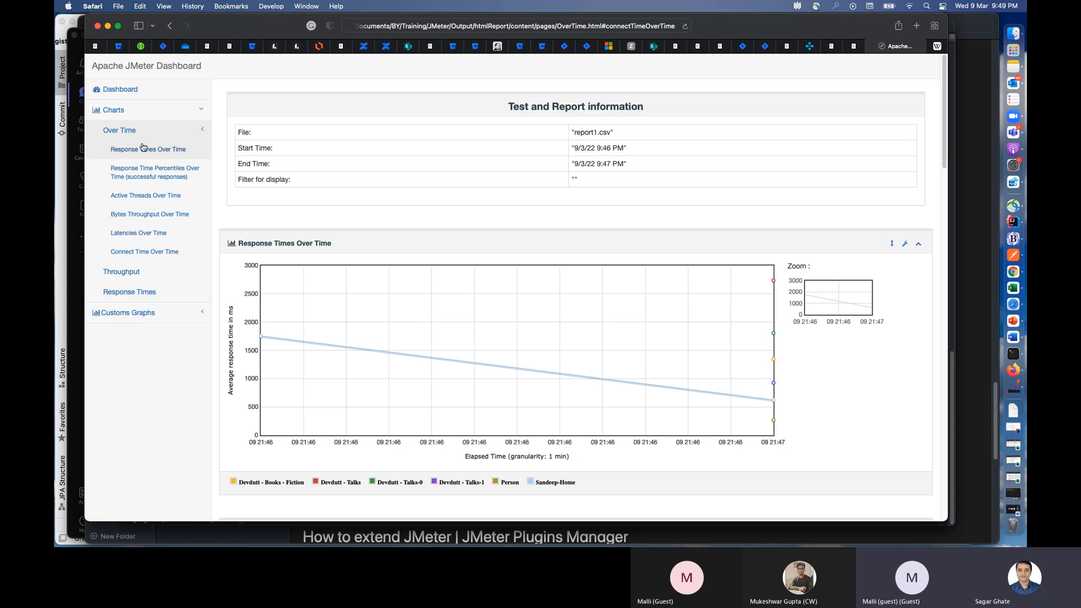
click(142, 150)
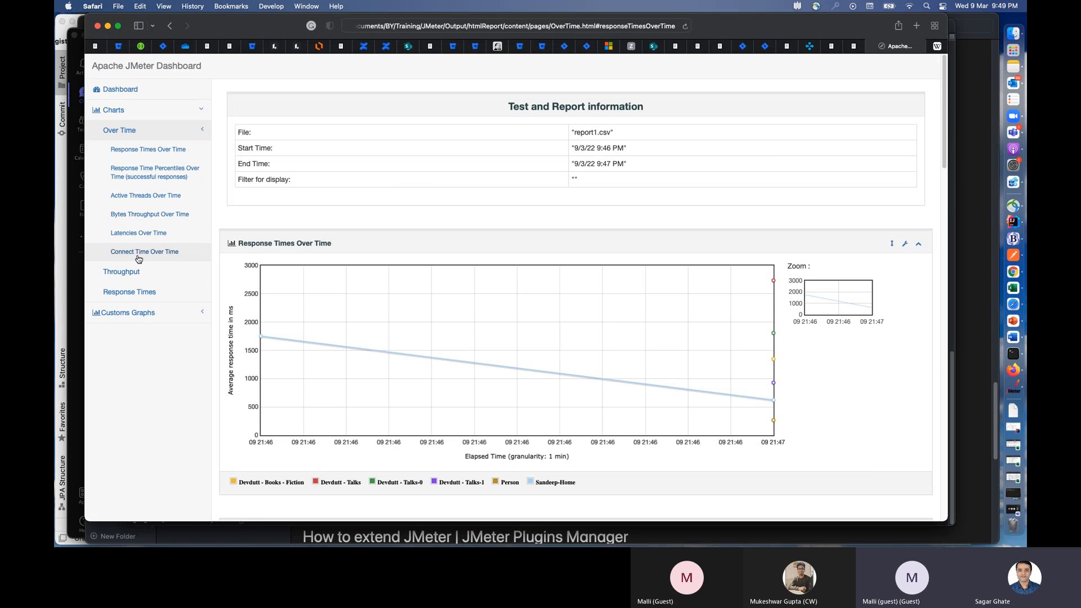
click(122, 272)
scroll(422, 315, down, 5)
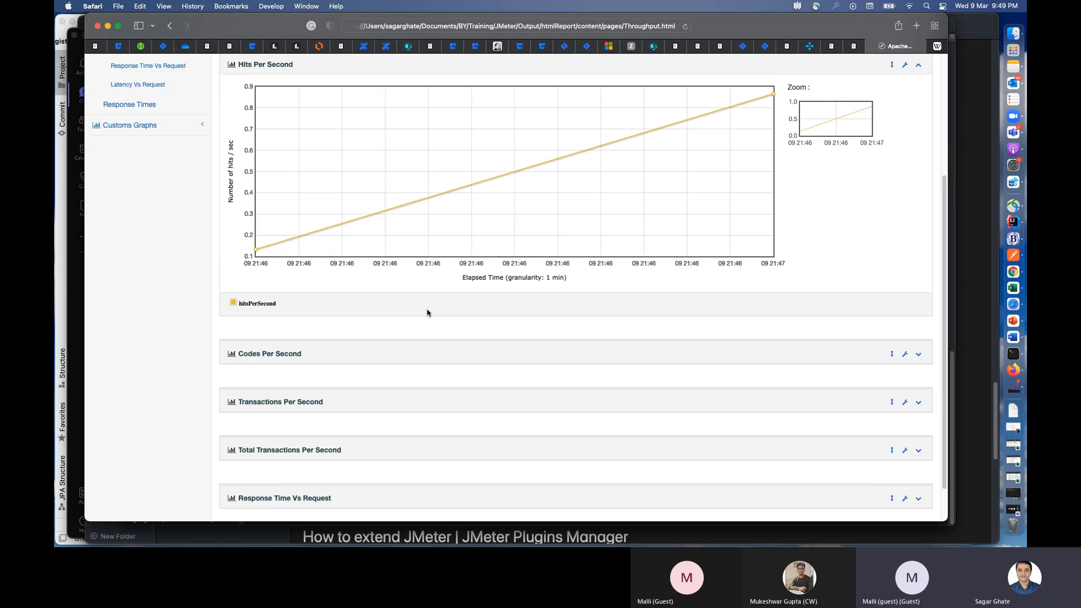
scroll(445, 256, up, 5)
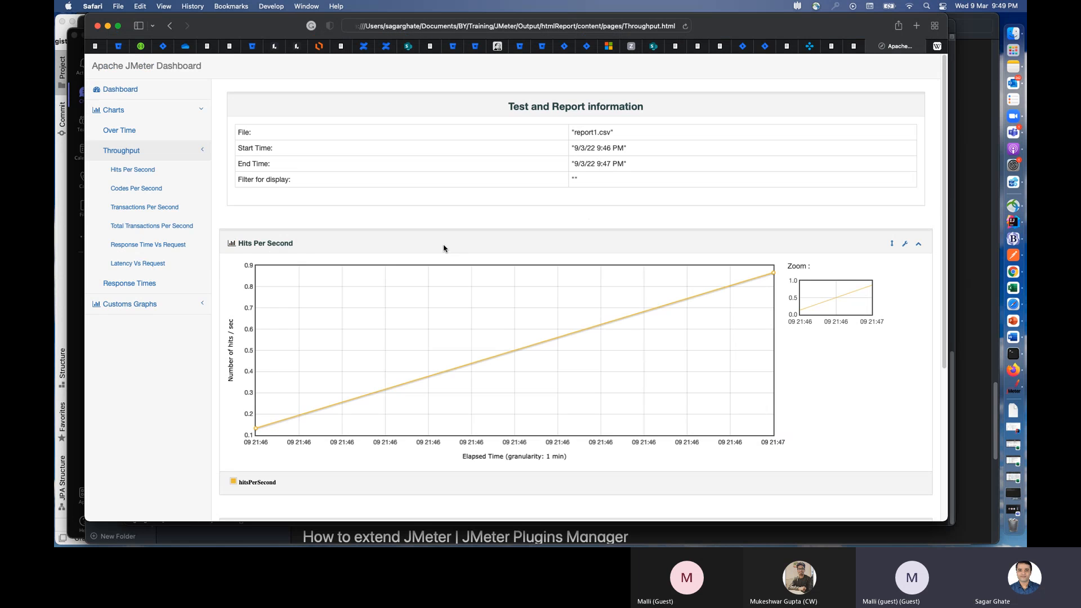
scroll(506, 282, down, 5)
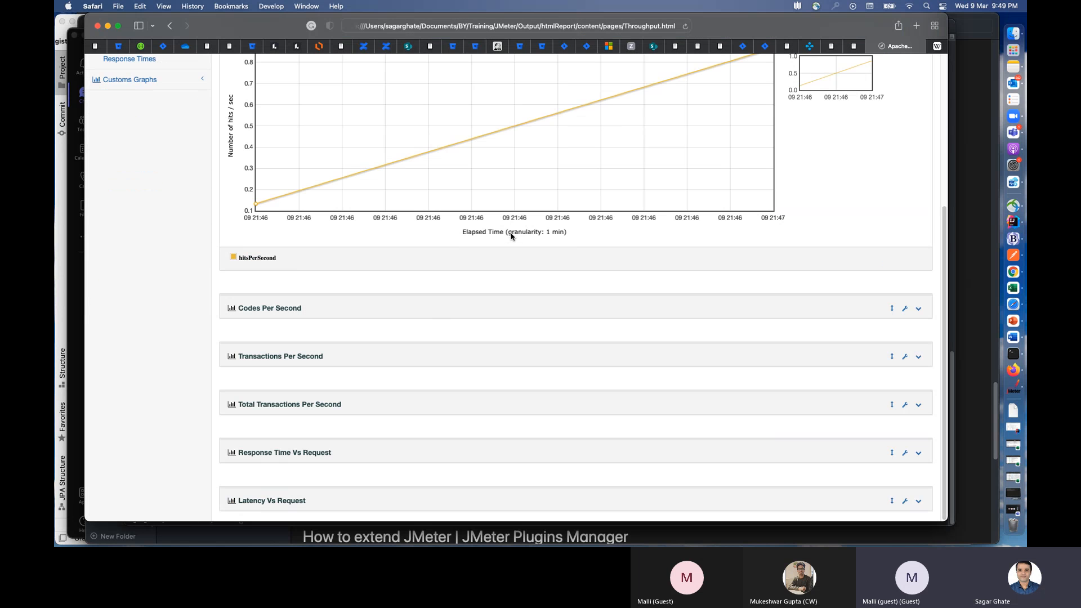
scroll(561, 238, up, 5)
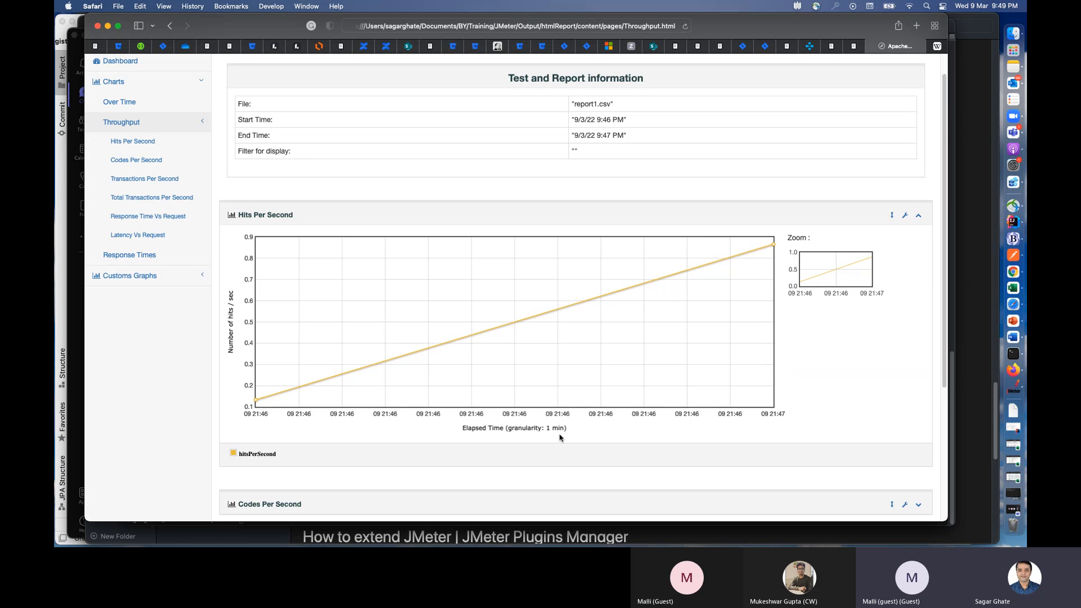
Step: Switch to Finder, open the bin folder of apache-jmeter-5.4.3 and show its files as a list in an enlarged window
click(1014, 34)
click(476, 200)
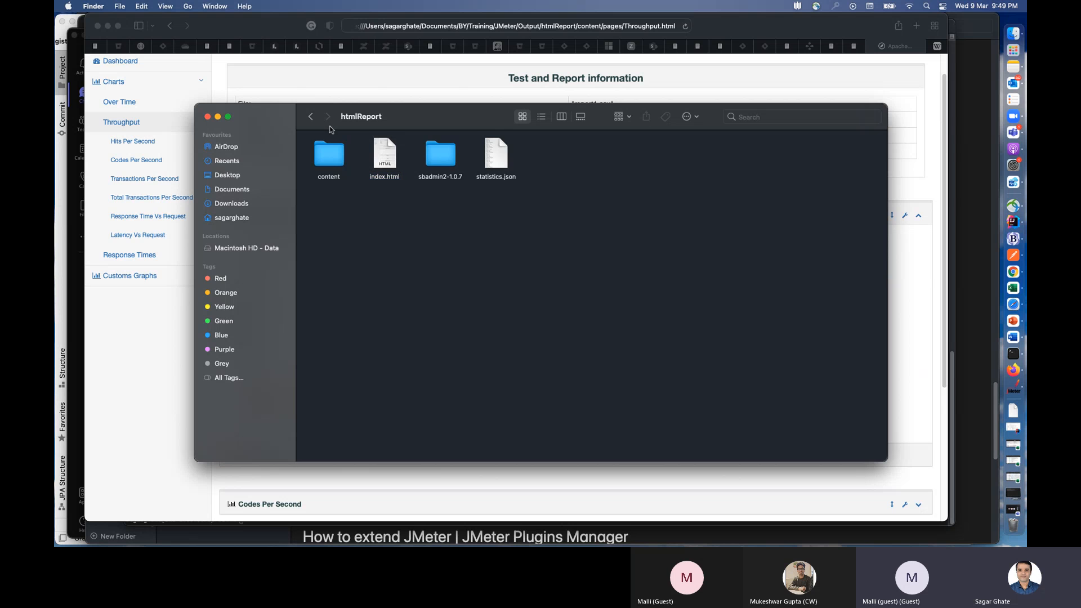
click(311, 117)
click(311, 117)
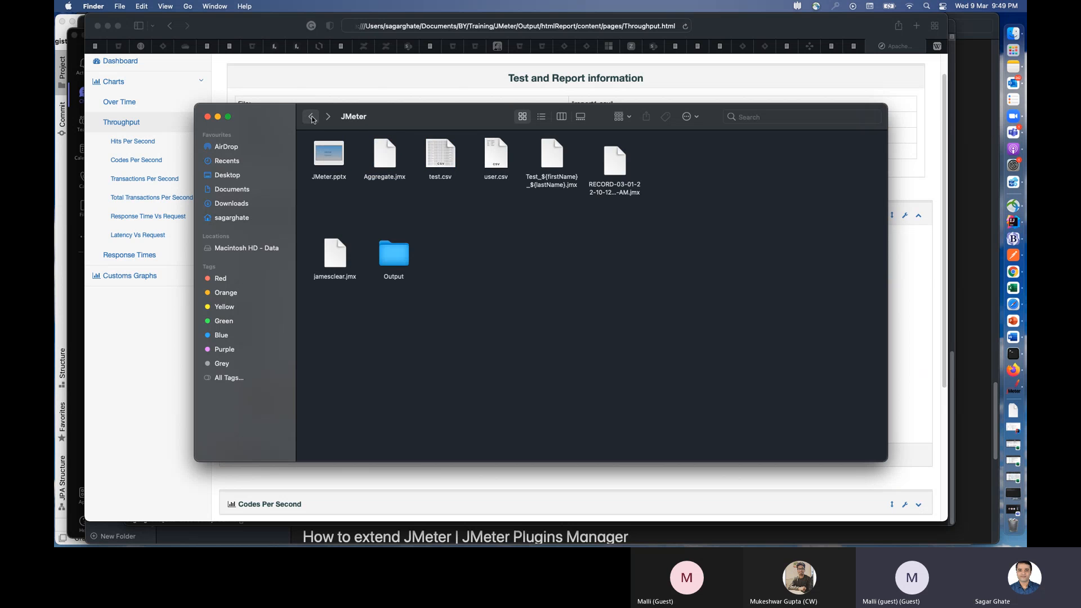
click(311, 117)
double_click(378, 159)
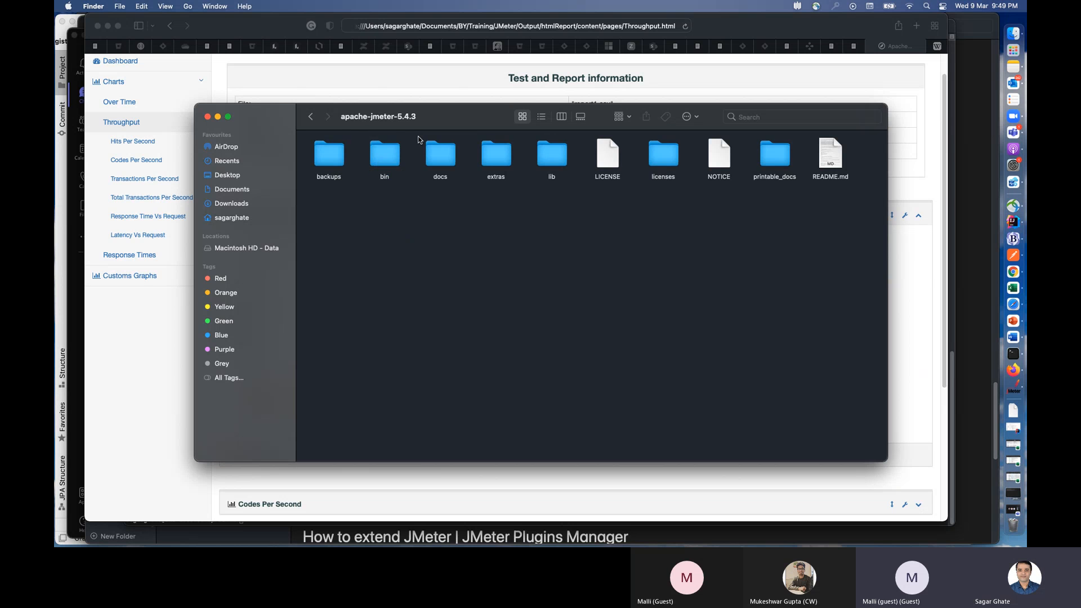
double_click(380, 154)
drag(451, 126, 363, 107)
click(453, 98)
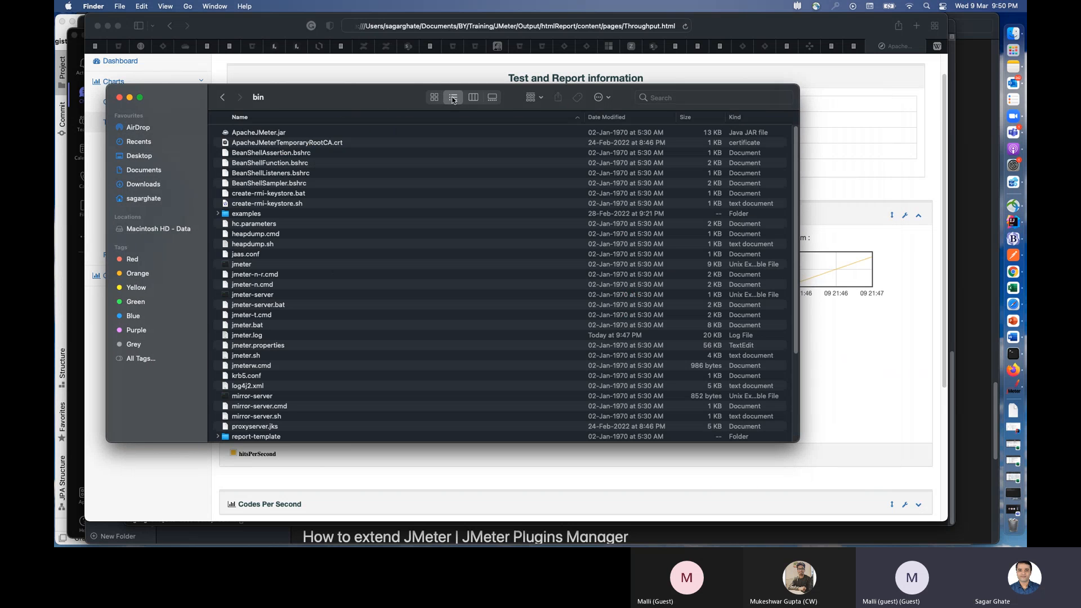
drag(795, 440, 901, 508)
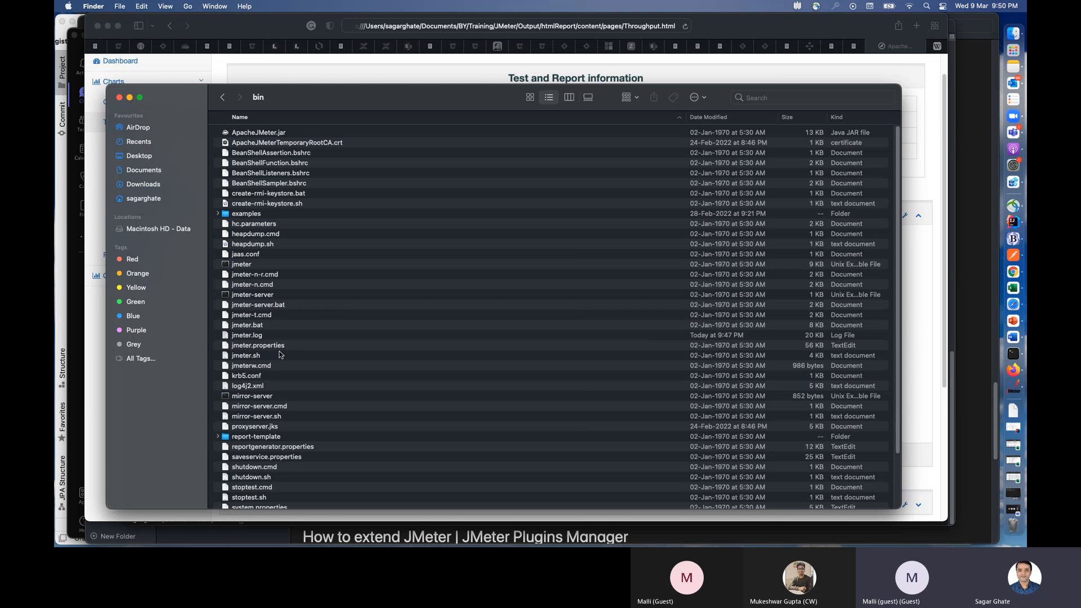
Step: Open reportgenerator.properties in TextEdit, search it for "gran" and enlarge the file's window
click(301, 448)
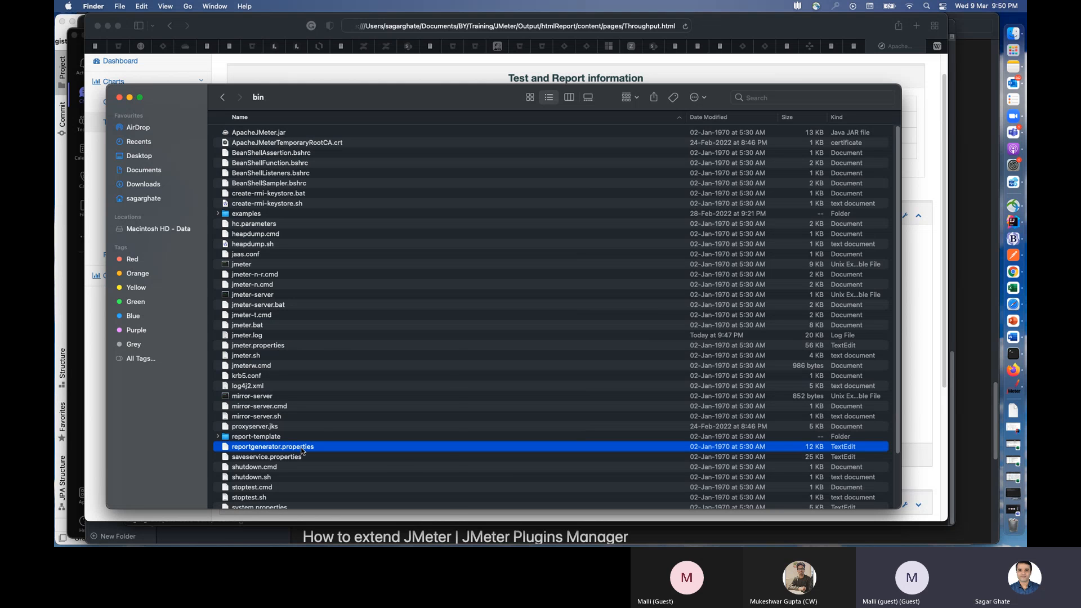
right_click(301, 449)
mouse_move(428, 333)
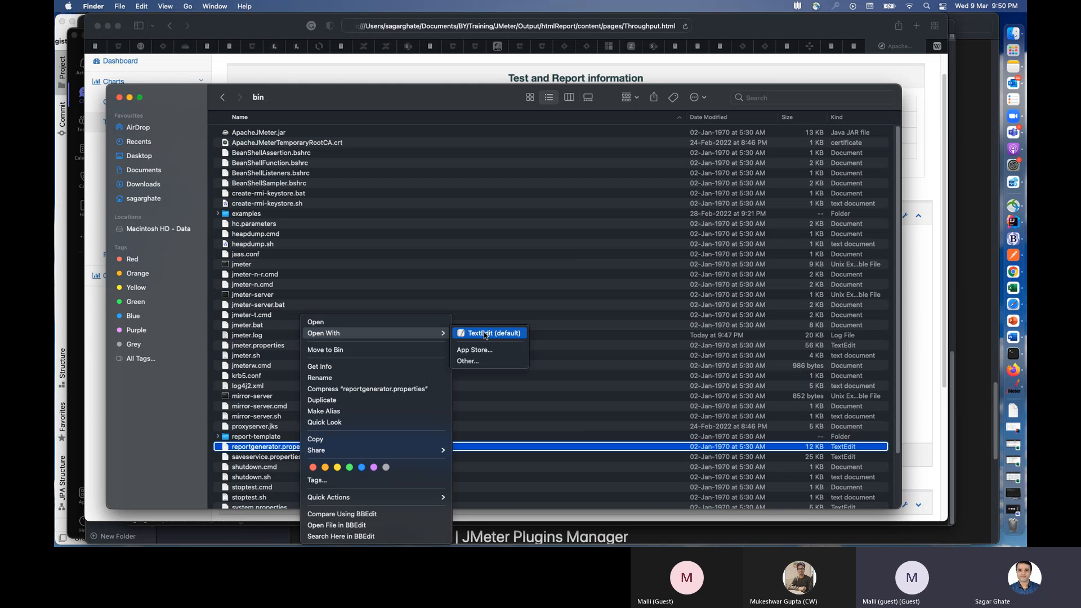
click(484, 333)
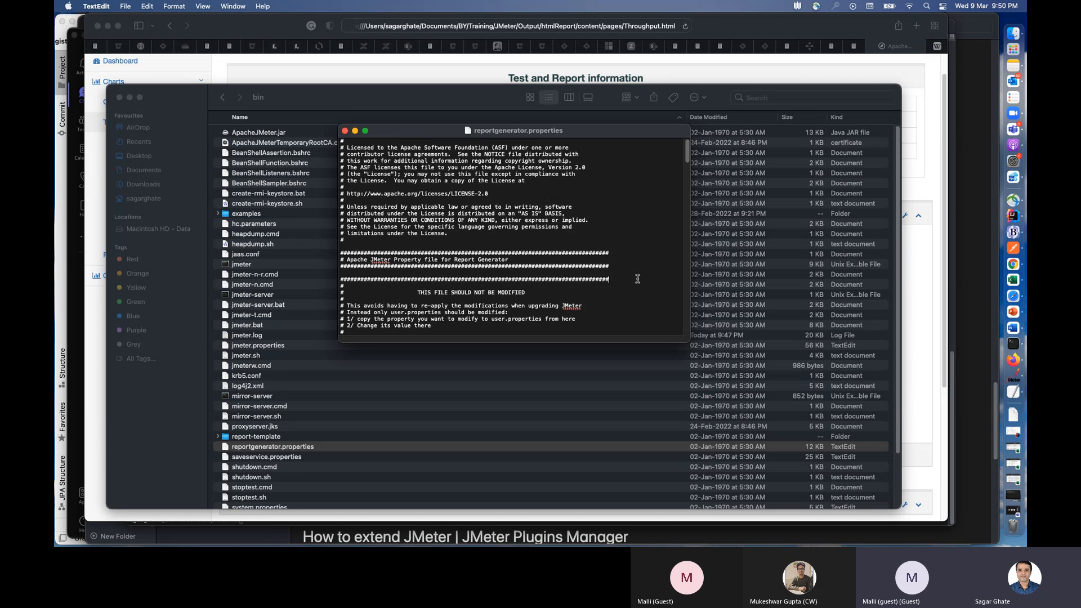
key(super+f)
text(gran)
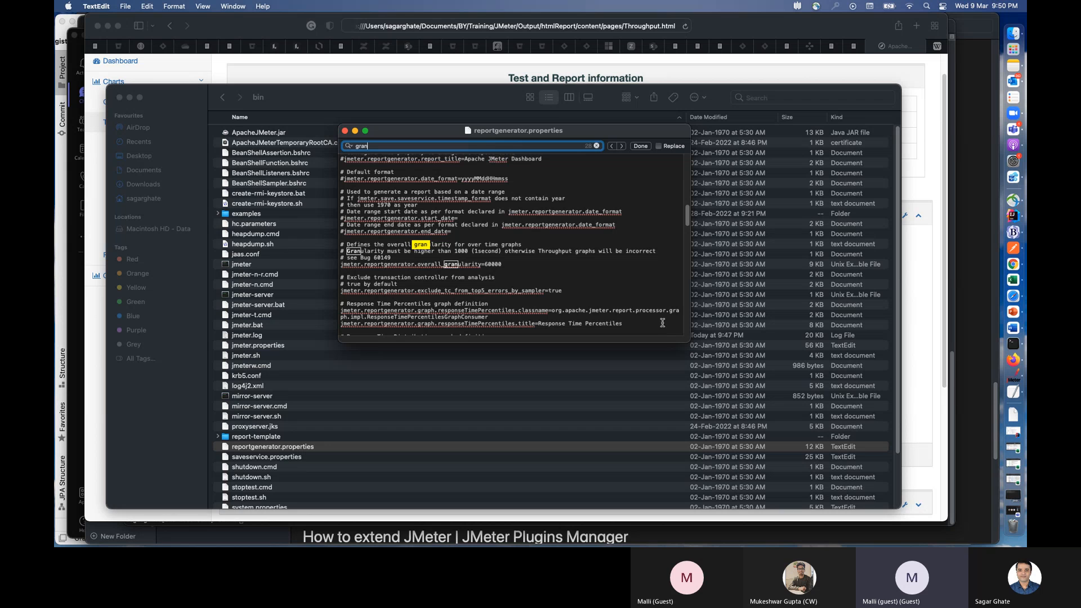
drag(689, 340, 821, 417)
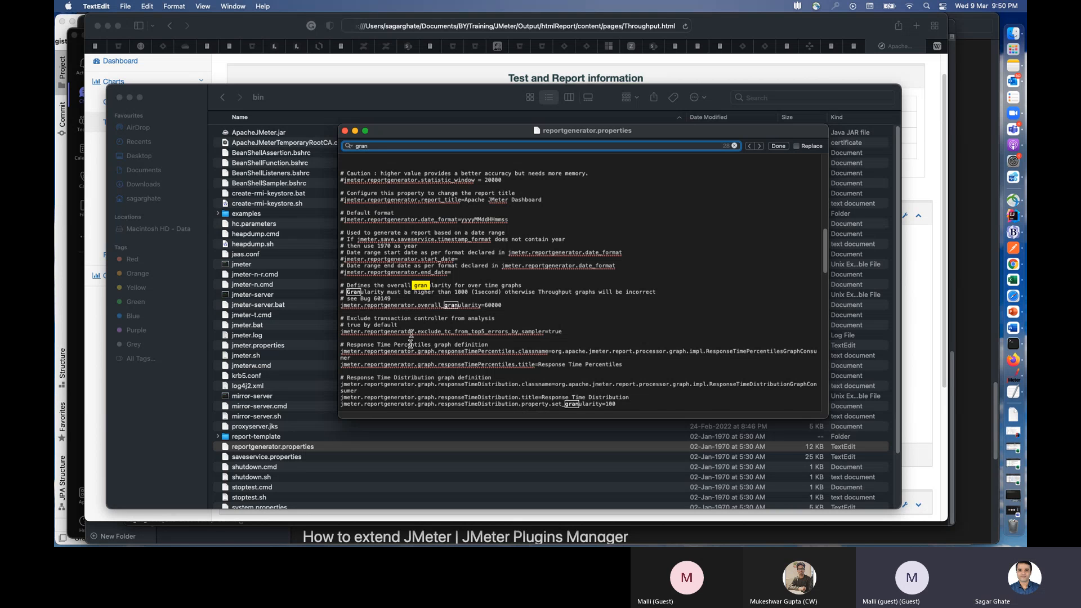
Step: Review the granularity properties across the graph definitions, close reportgenerator.properties and switch back to the report in Safari
scroll(496, 360, down, 3)
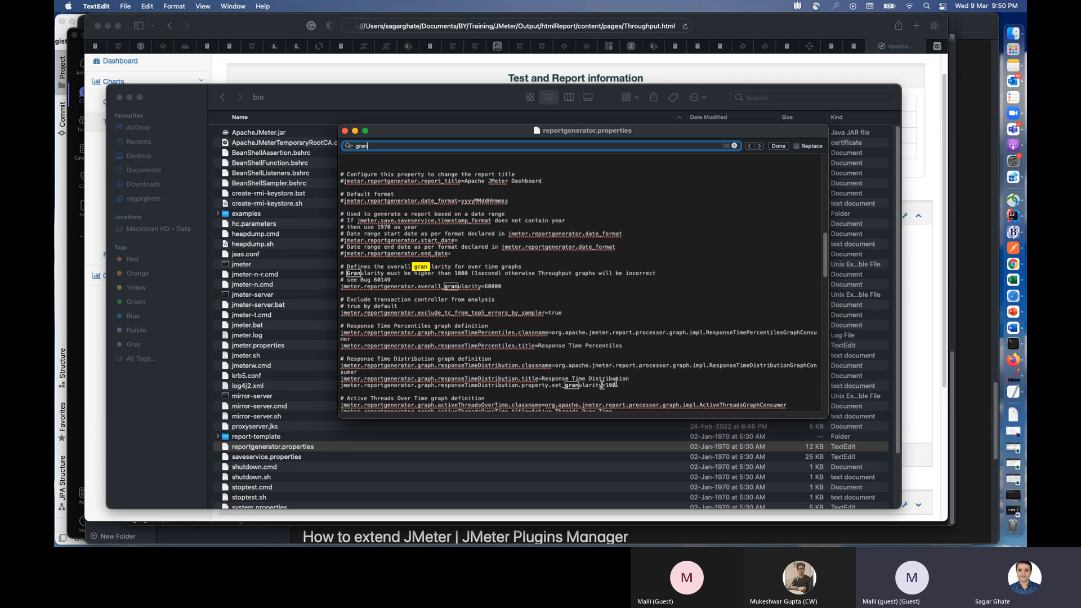
scroll(605, 395, down, 1)
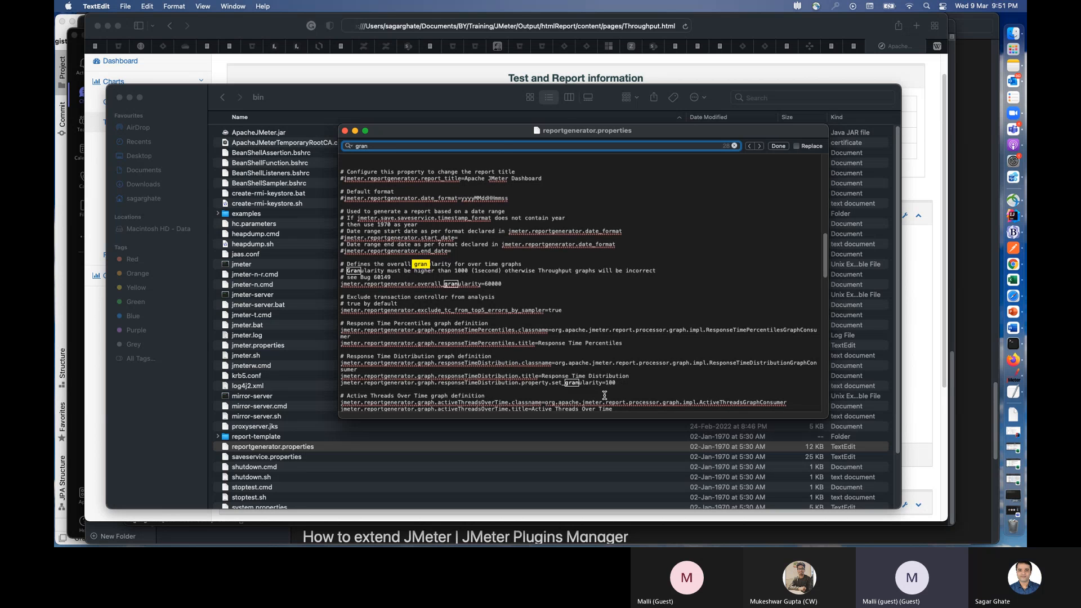
scroll(605, 395, down, 5)
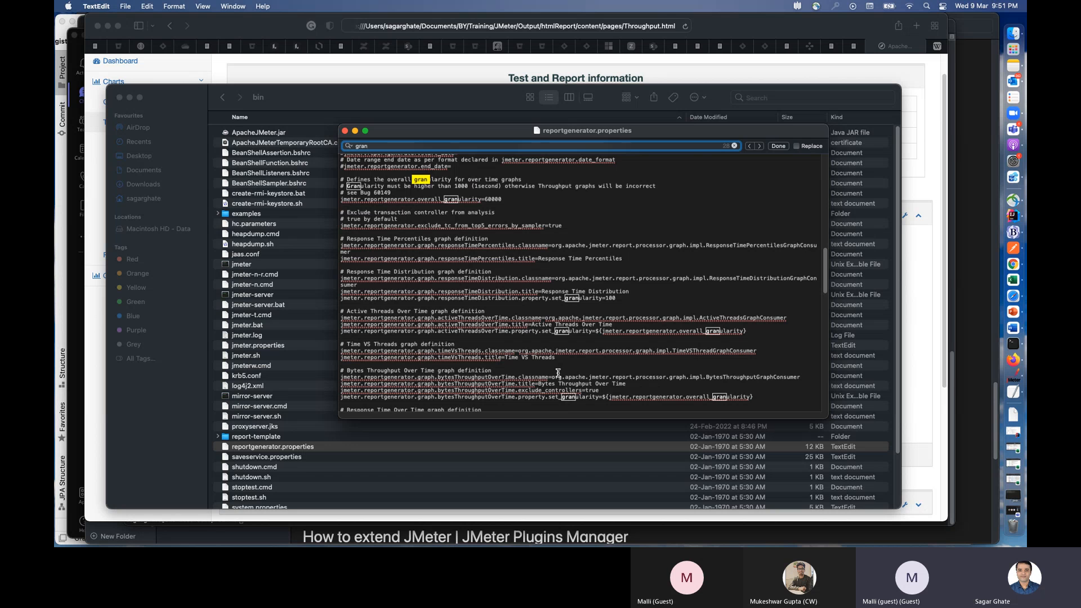
scroll(554, 367, down, 6)
scroll(554, 367, down, 5)
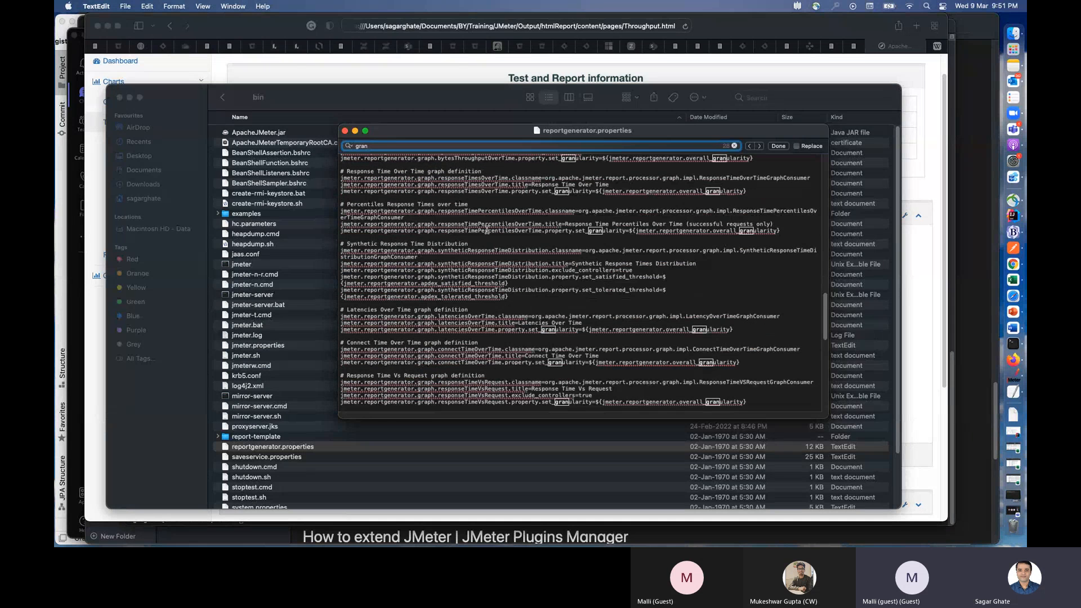
click(345, 131)
key(super+Tab)
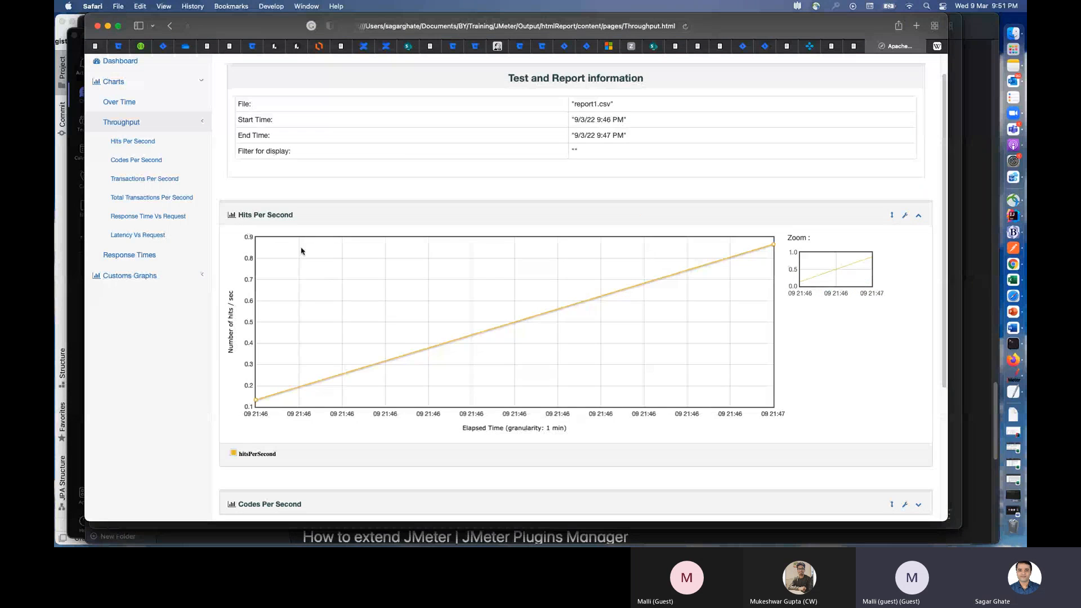
Step: Expand the Codes Per Second chart and review it together with the Hits Per Second chart
scroll(447, 306, down, 5)
click(291, 309)
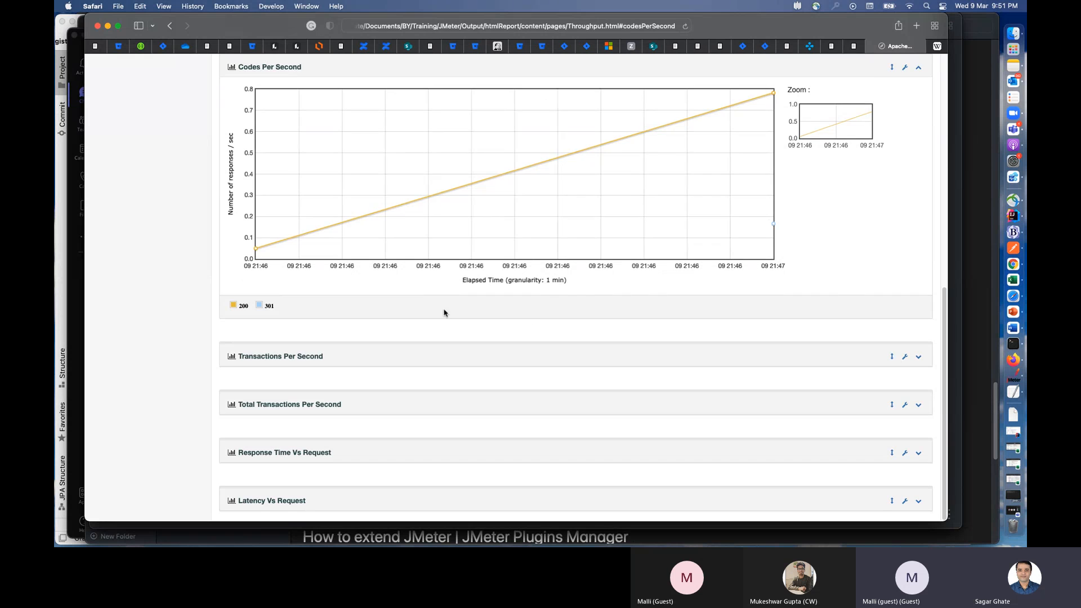
scroll(566, 365, up, 3)
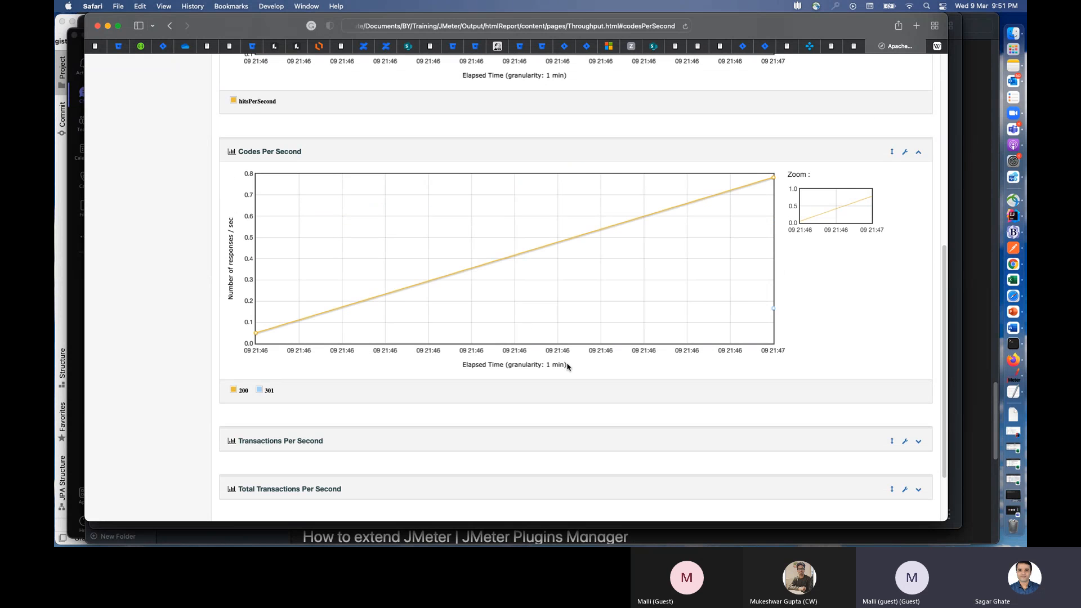
scroll(566, 365, up, 15)
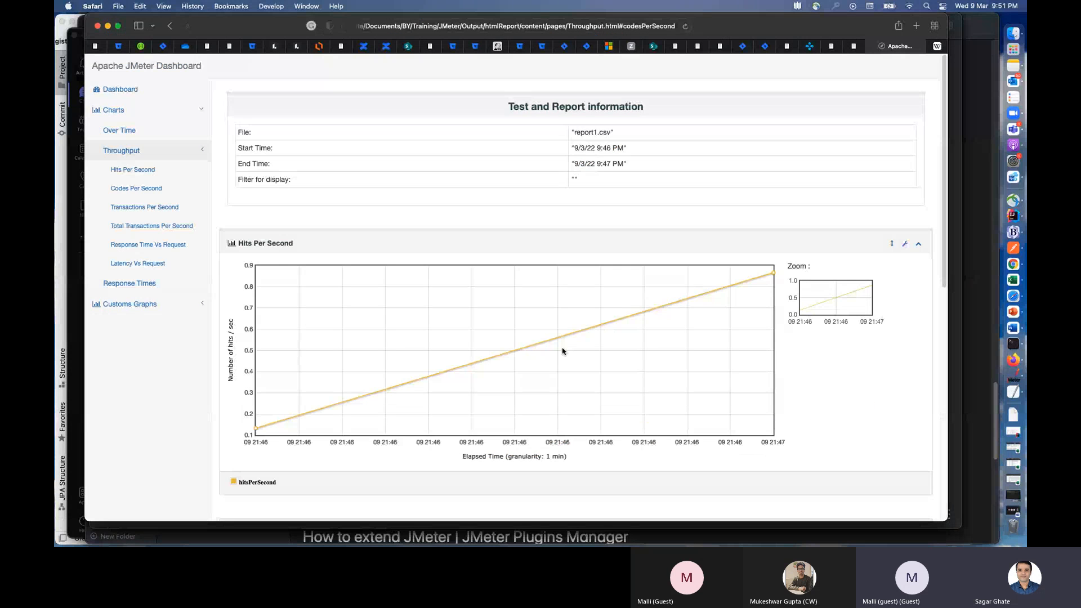
scroll(562, 351, down, 5)
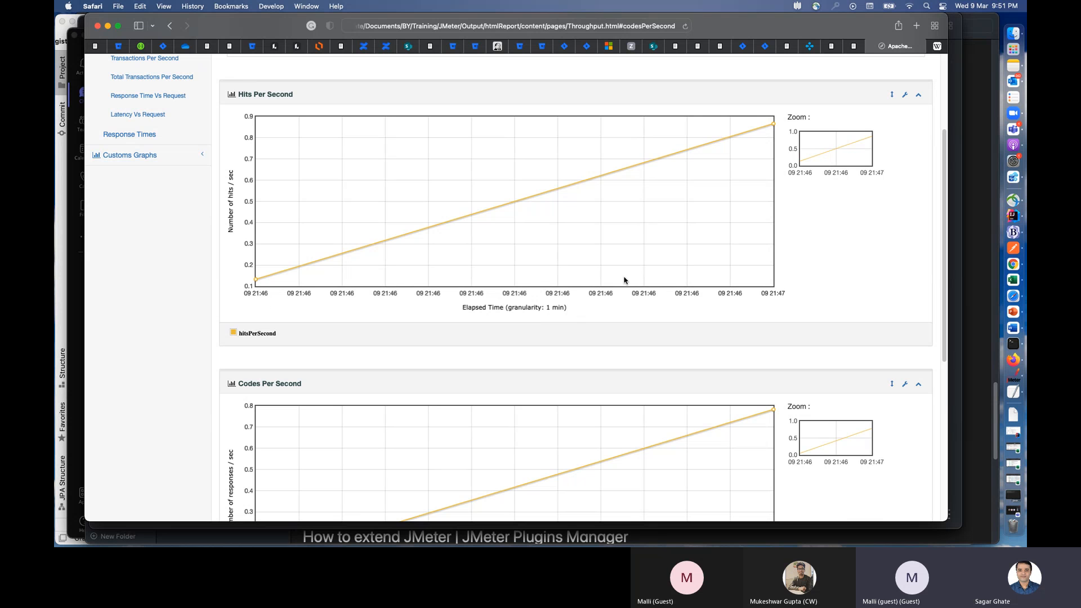
Step: Expand and view the Transactions Per Second, Total Transactions Per Second, Response Time Vs Request and Latency Vs Request charts
scroll(624, 280, down, 5)
click(309, 356)
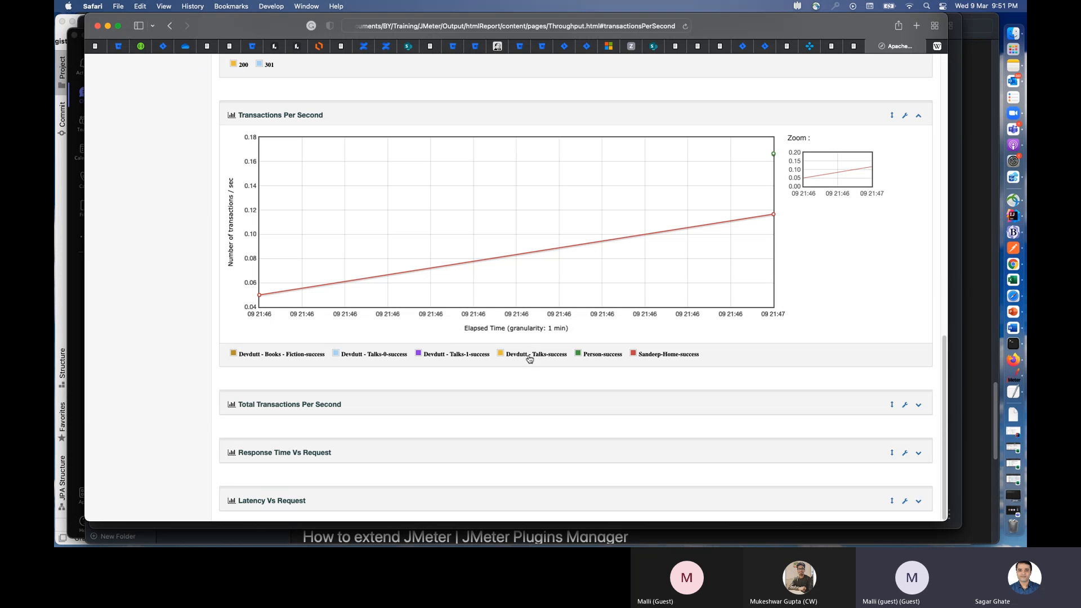
click(320, 406)
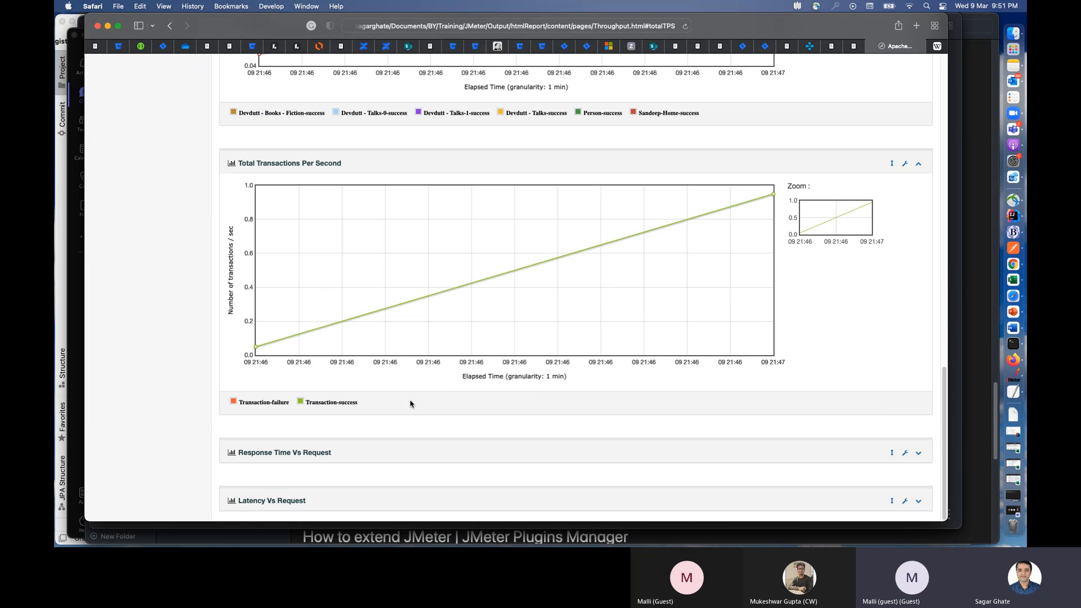
click(303, 455)
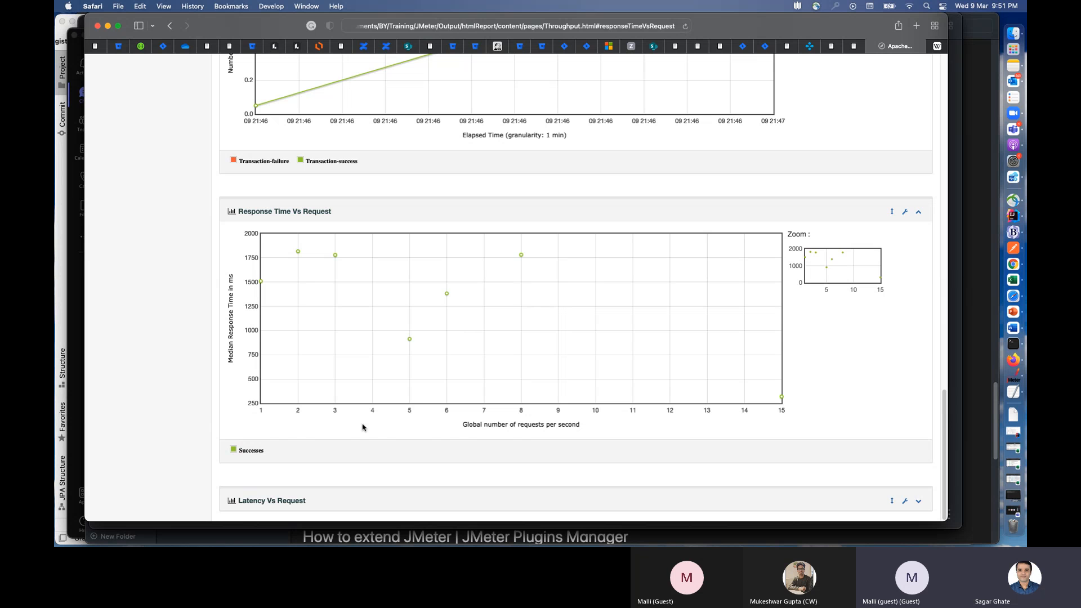
click(290, 501)
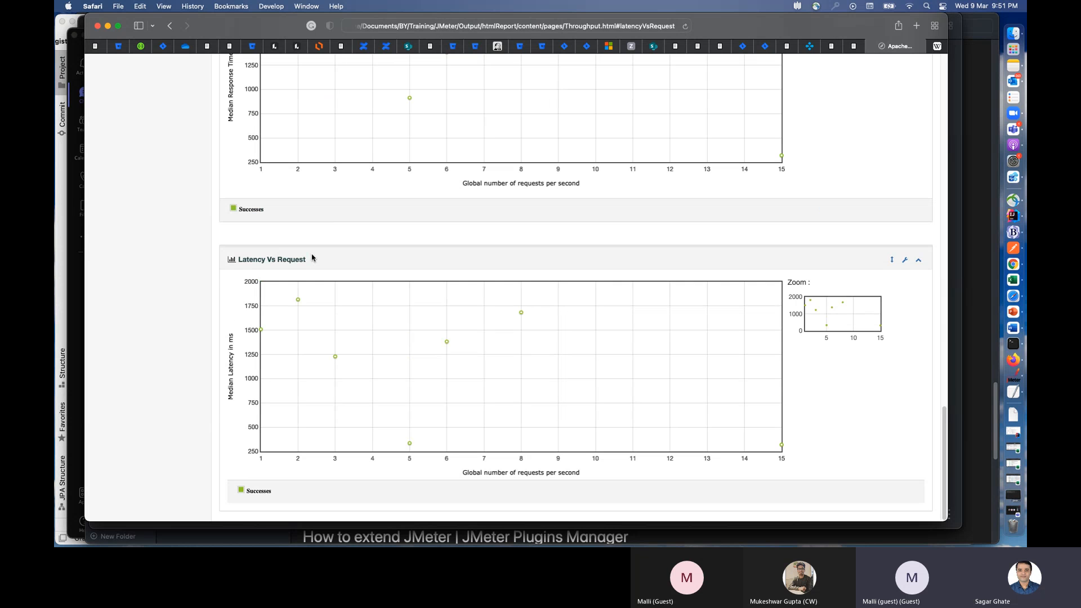
scroll(340, 298, up, 20)
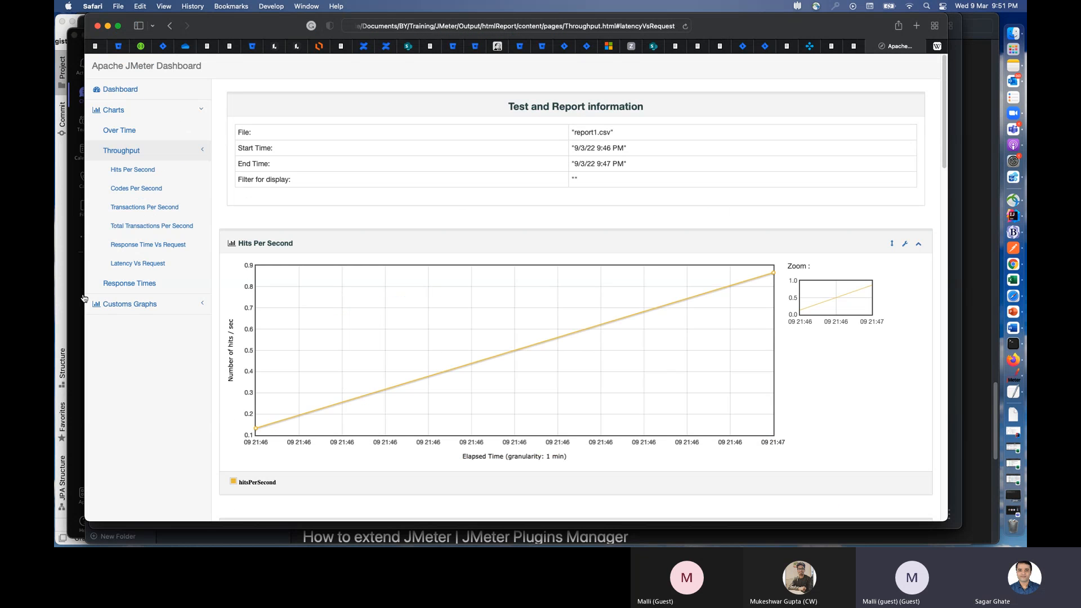
Step: View the Over Time page under Customs Graphs, then return to the Dashboard page and review its statistics and error tables
click(133, 306)
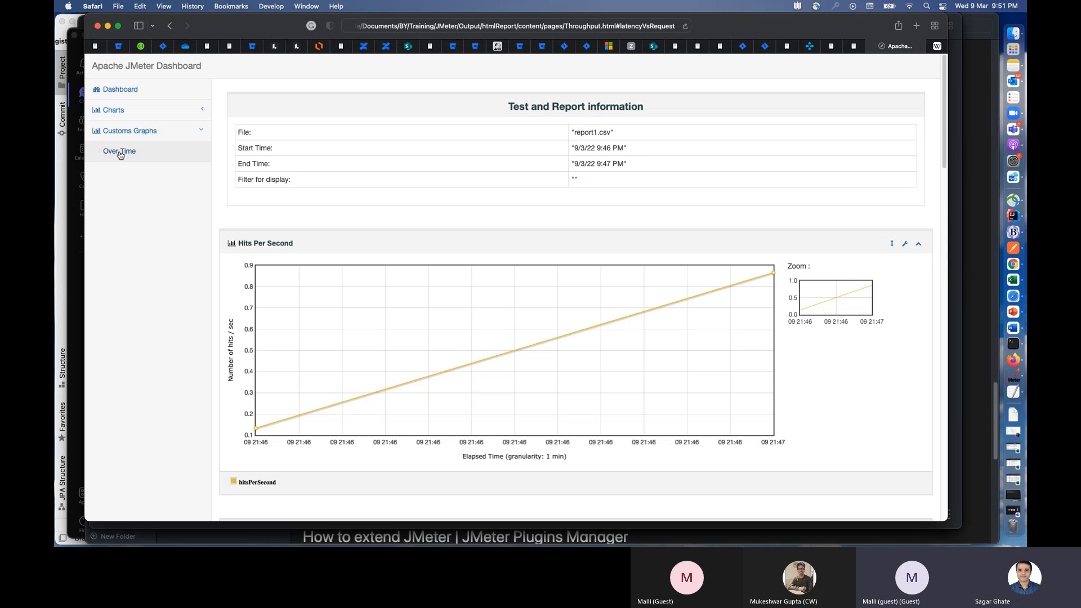
click(120, 152)
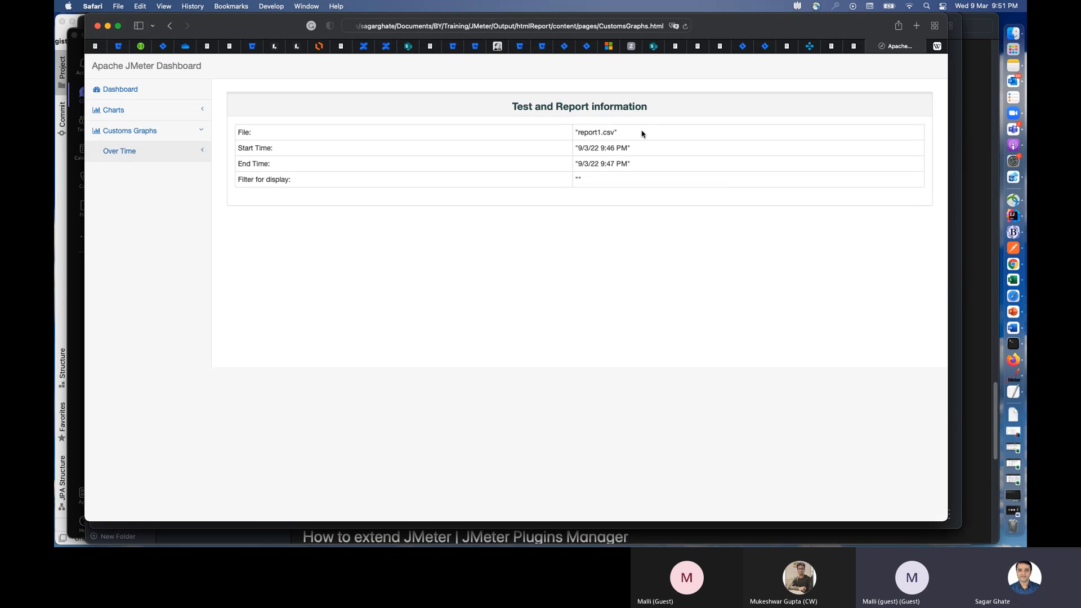
drag(642, 134, 564, 131)
click(120, 89)
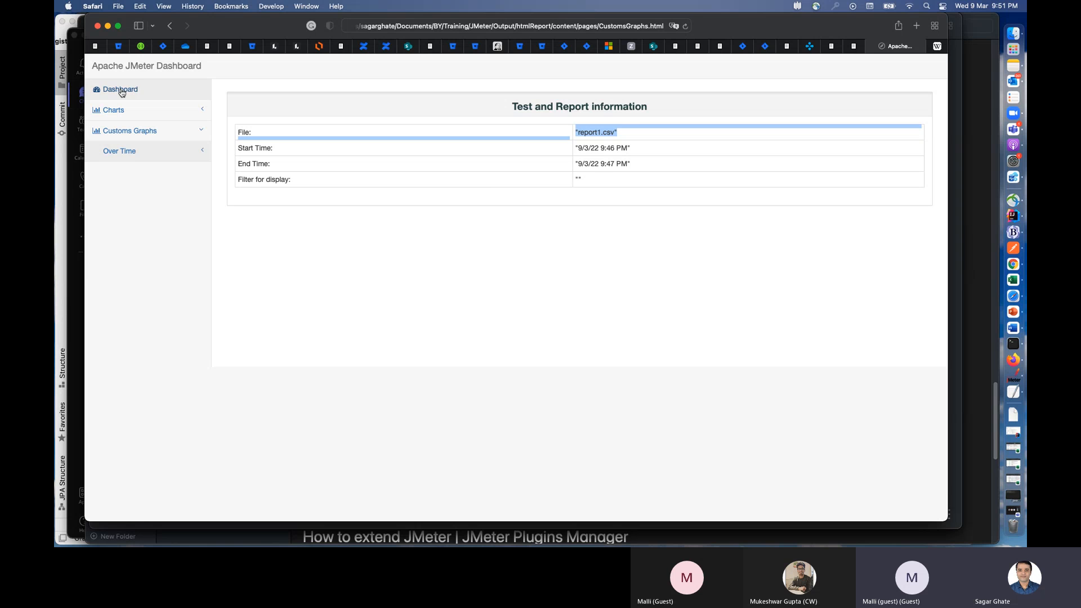
scroll(611, 332, down, 7)
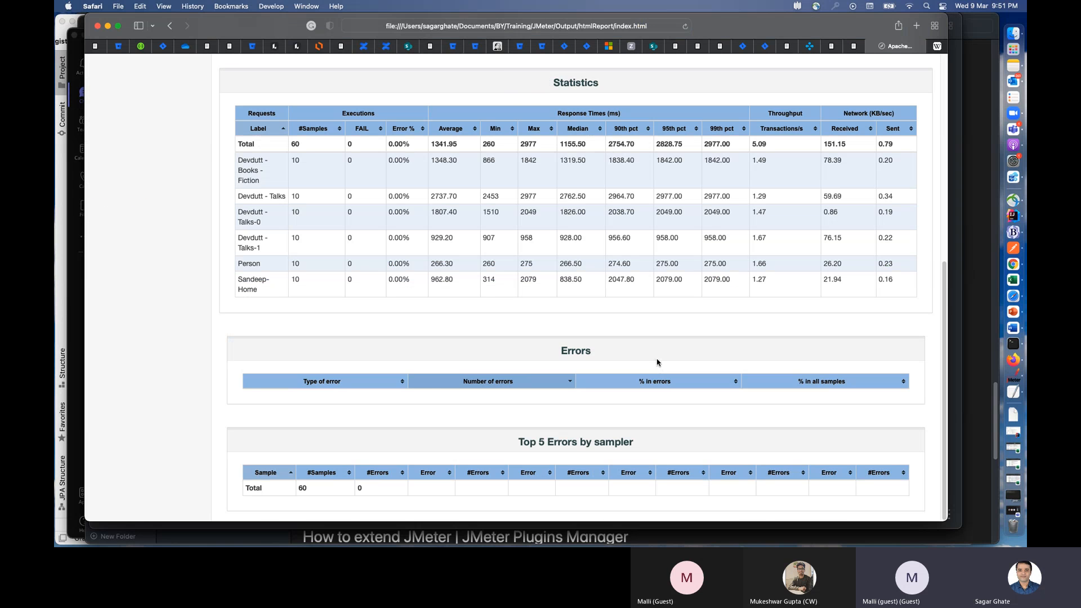
scroll(640, 265, up, 7)
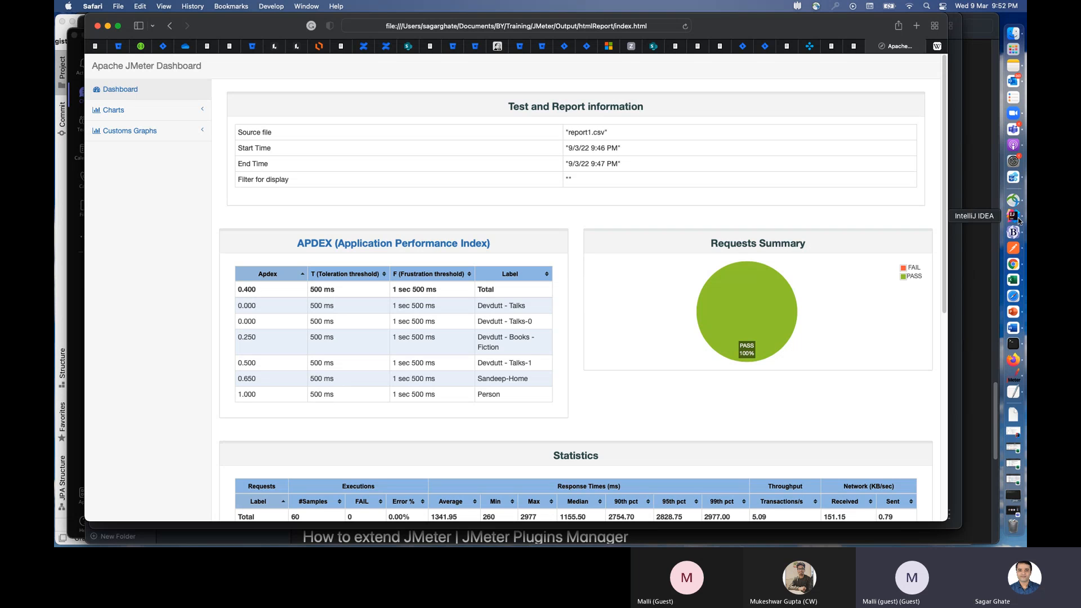
Step: Switch to JMeter and enable the Response Assertion under ListesnerGroup in the Aggregate Report test plan
click(1013, 375)
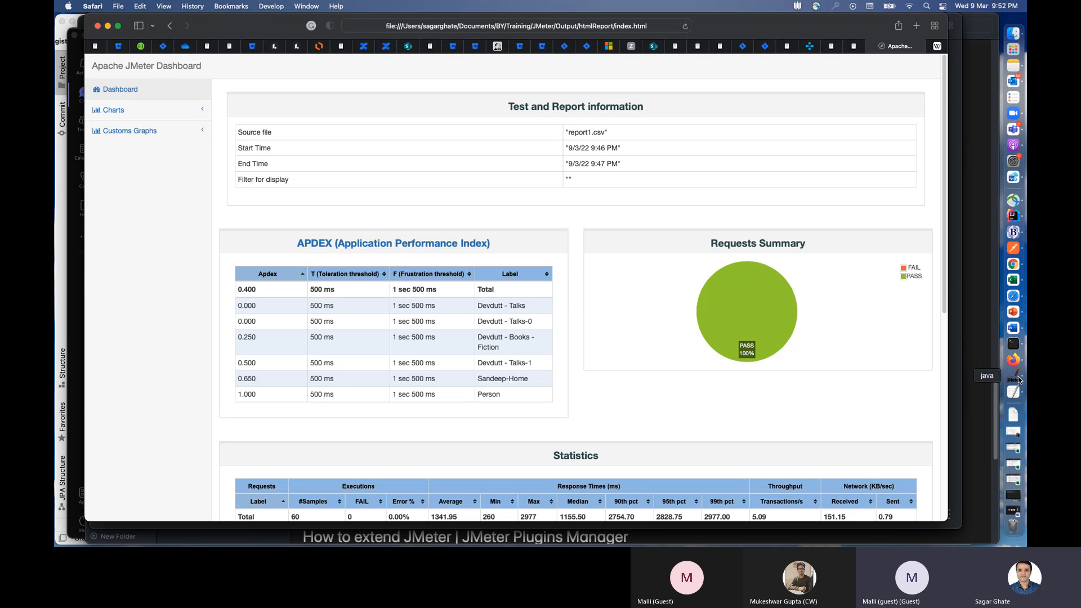
click(157, 77)
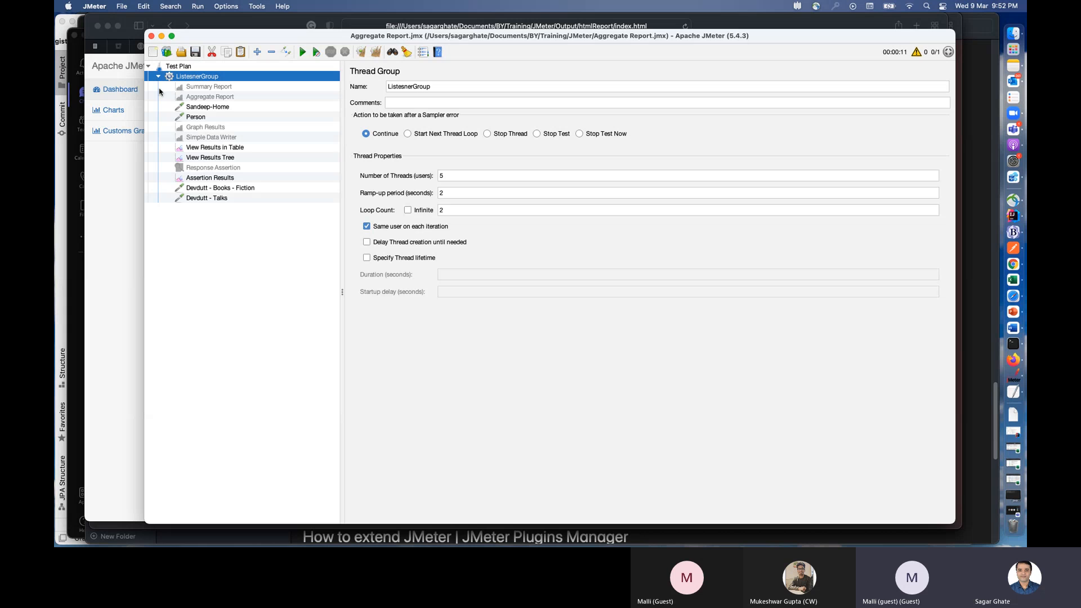
right_click(225, 171)
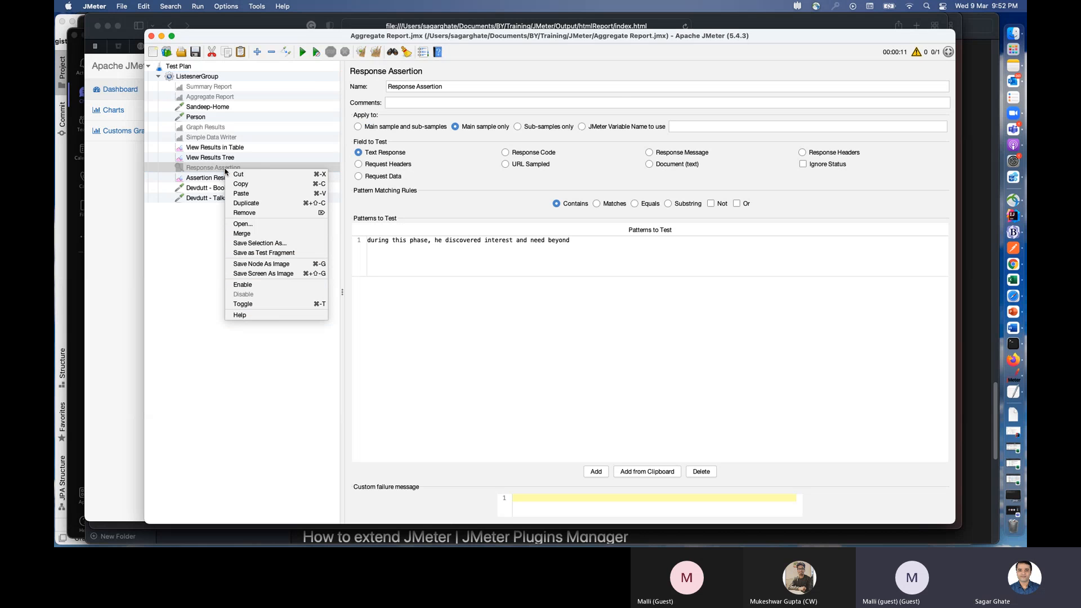
click(253, 285)
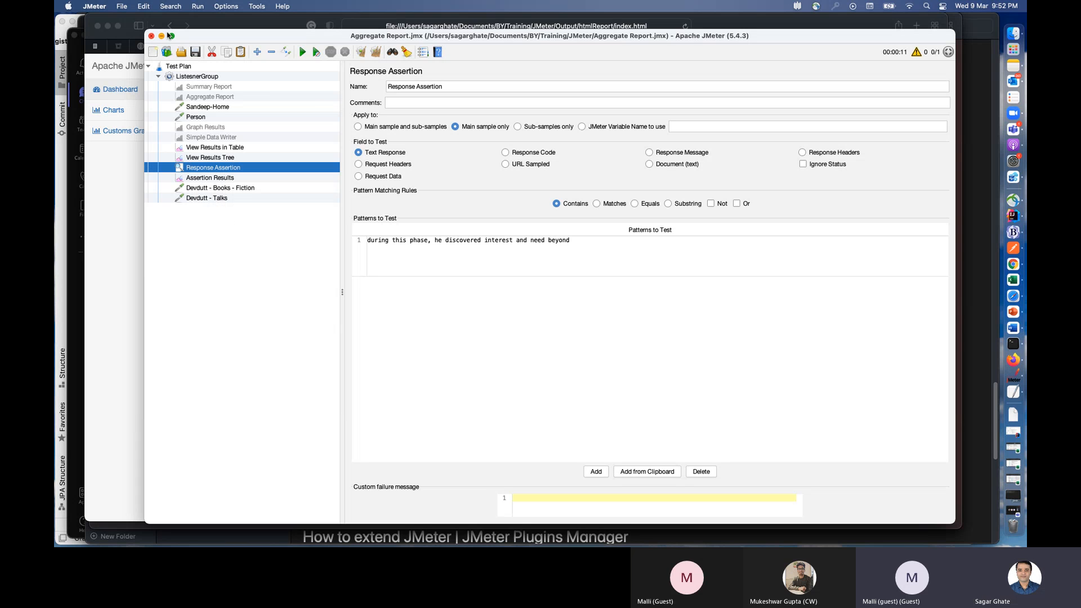
click(181, 52)
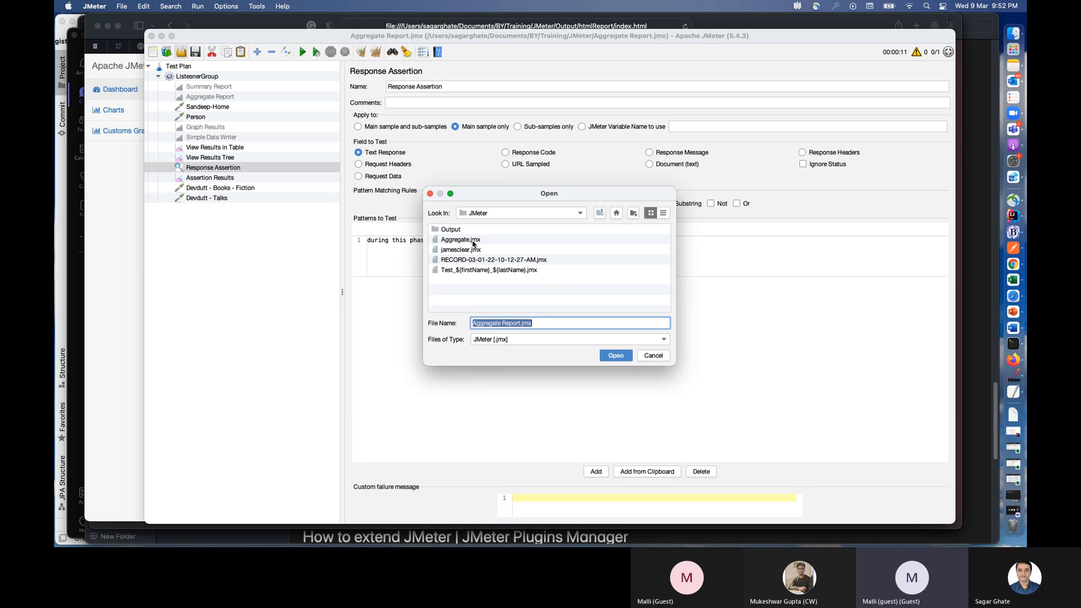
click(547, 325)
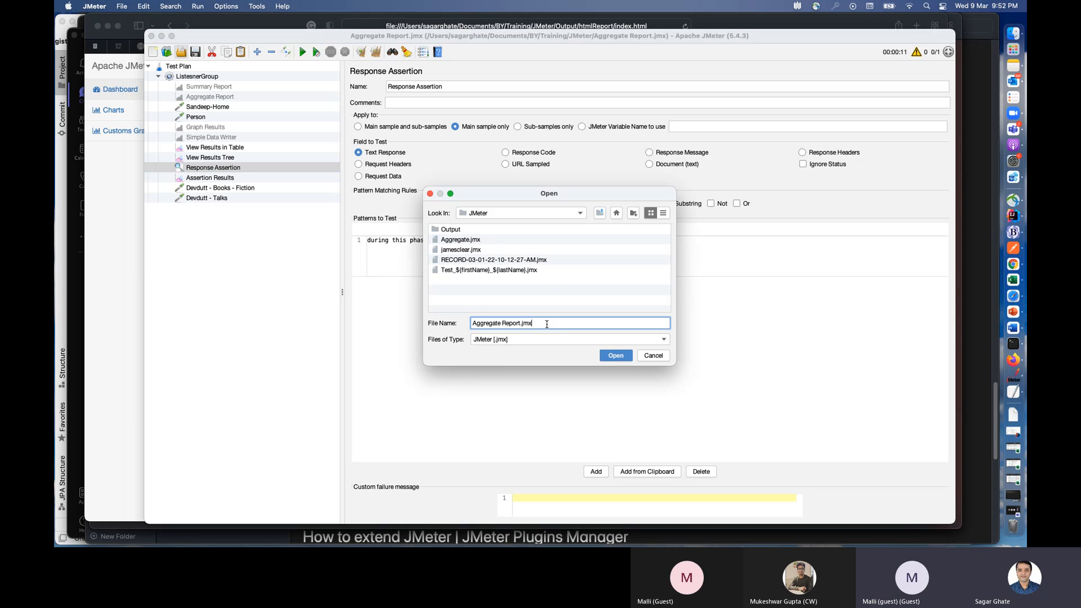
click(467, 242)
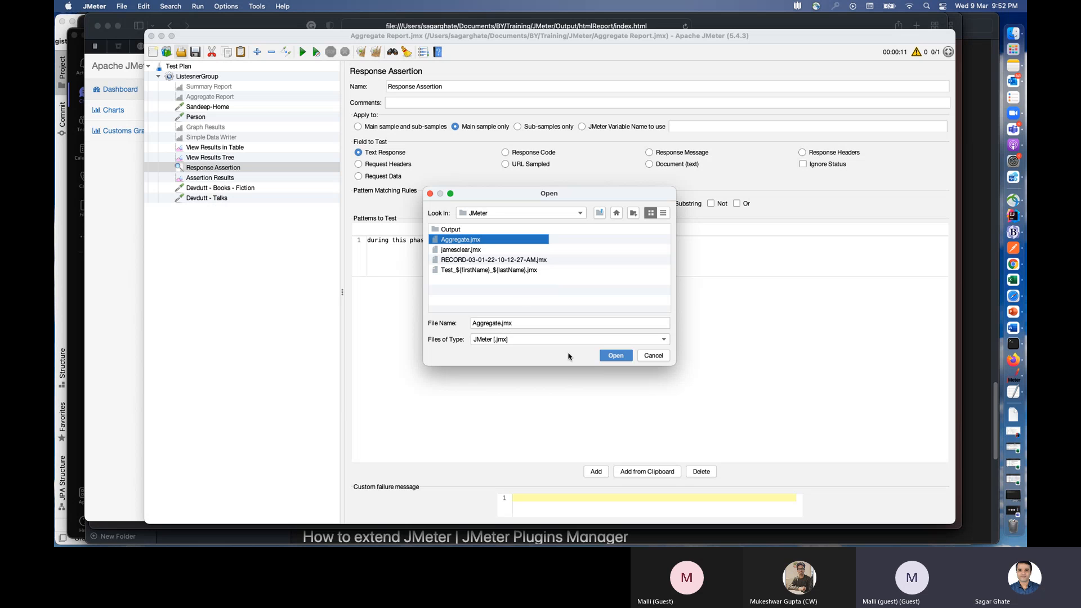
click(645, 360)
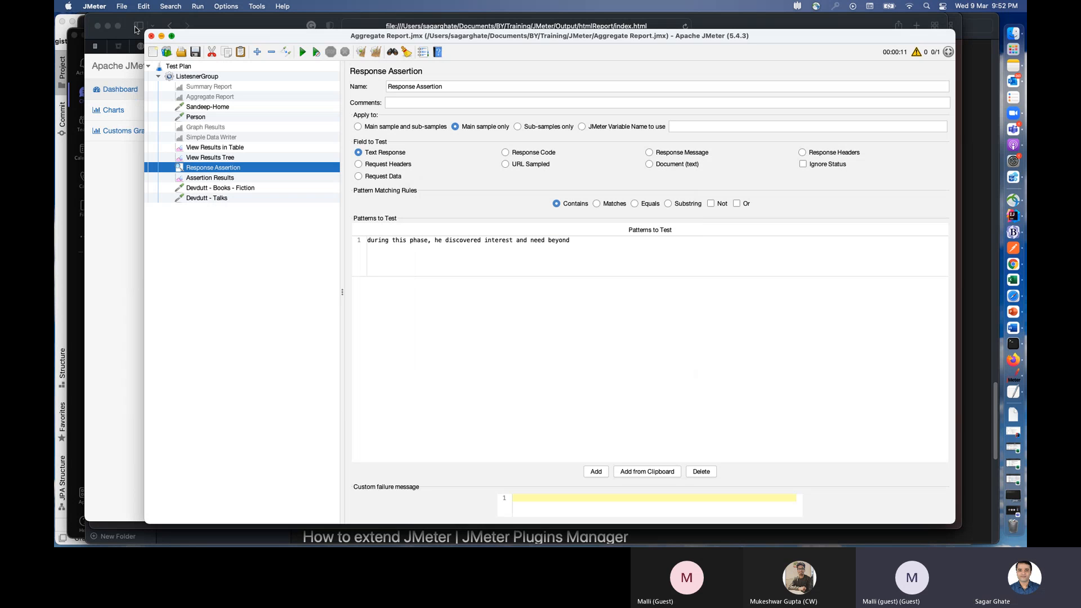
click(181, 52)
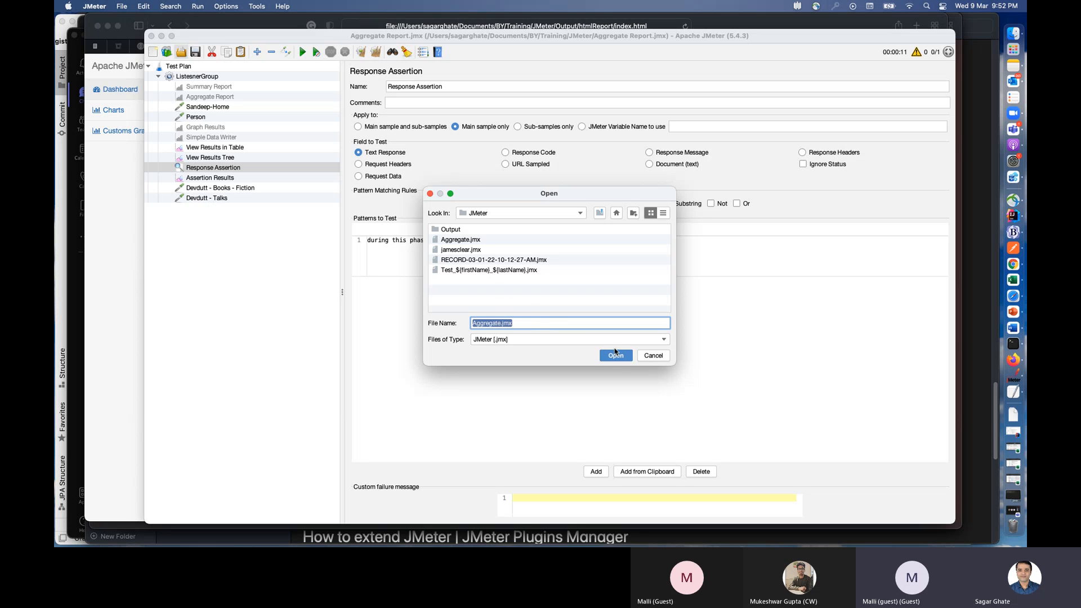
click(648, 355)
Step: Open the Aggregate.jmx test plan in place of the current one and expand ListesnerGroup
click(181, 52)
click(616, 357)
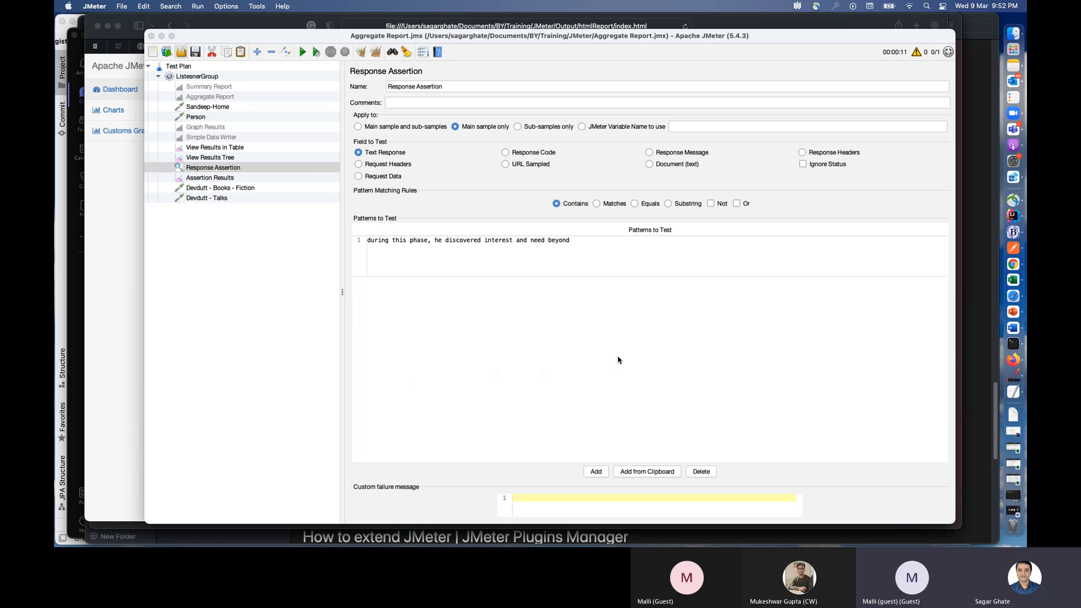
click(515, 296)
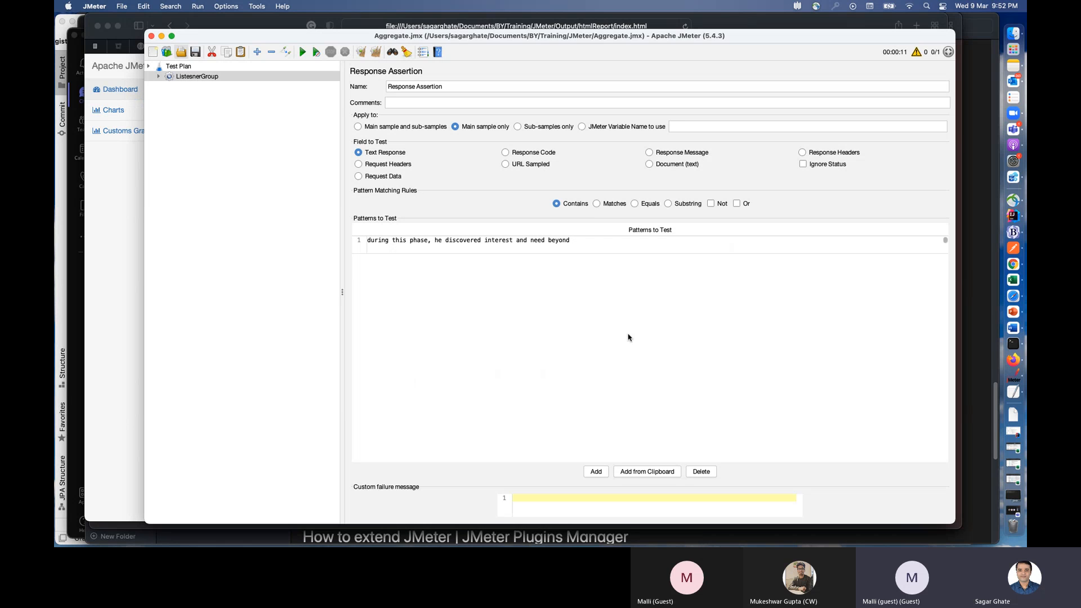
click(161, 79)
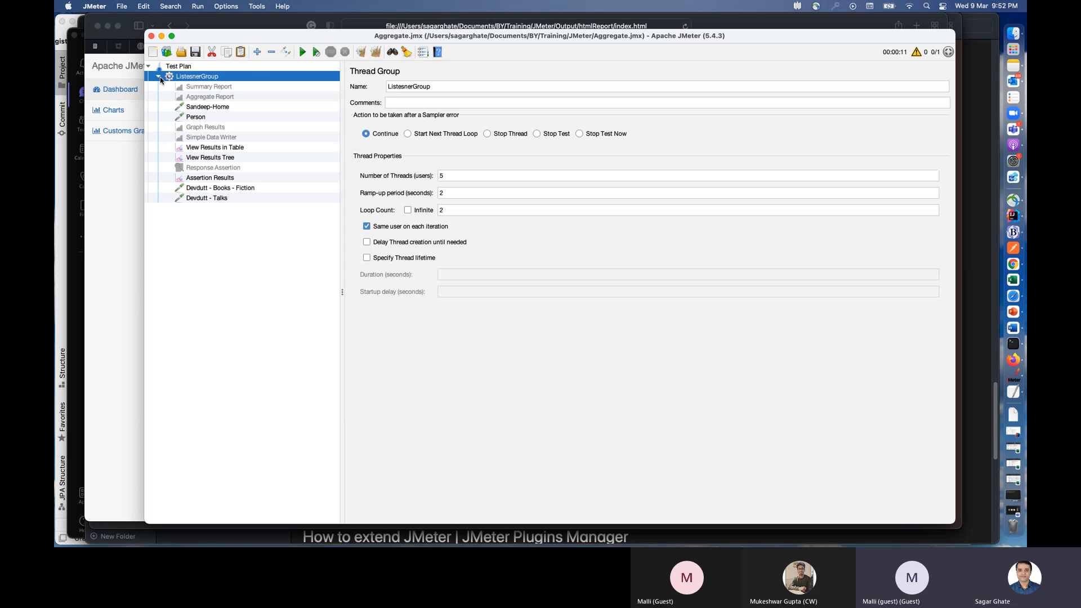
Step: Run the test with the Response Assertion disabled and review the samples in Assertion Results and View Results Tree
key(super+r)
click(220, 178)
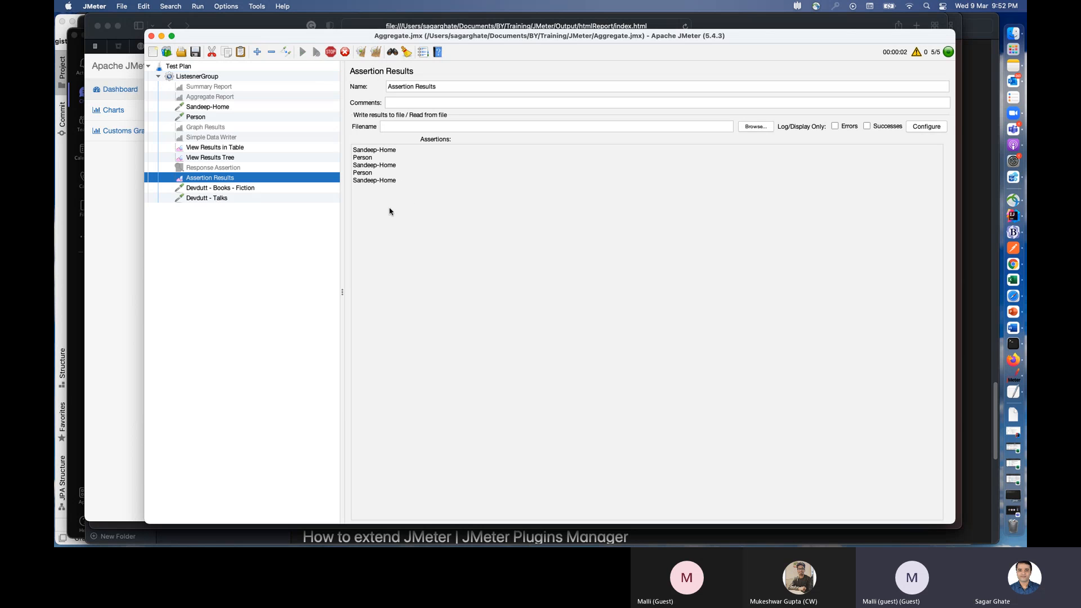
click(227, 199)
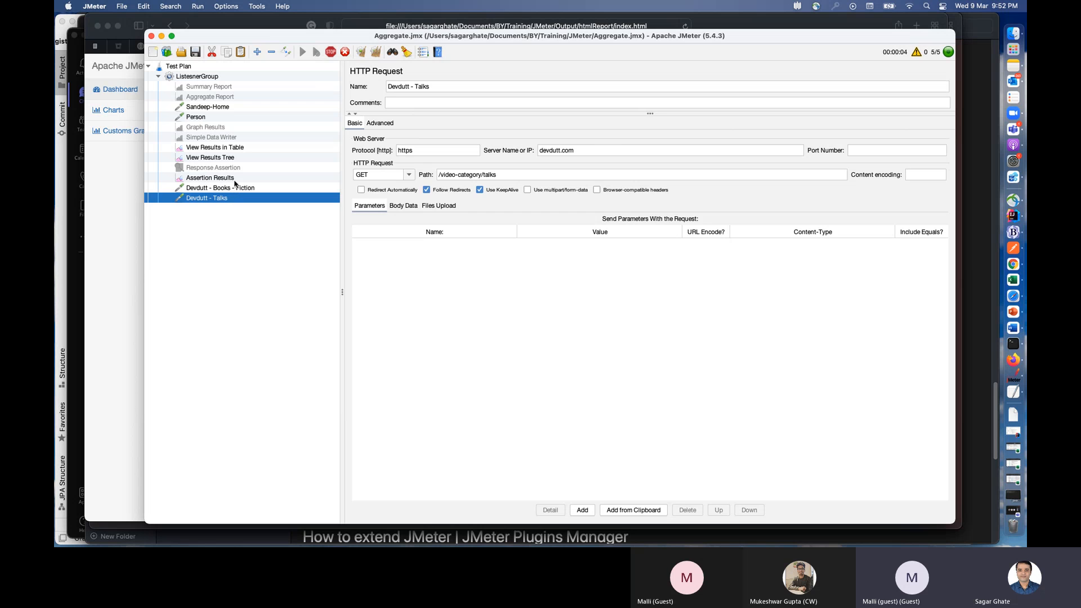
click(224, 158)
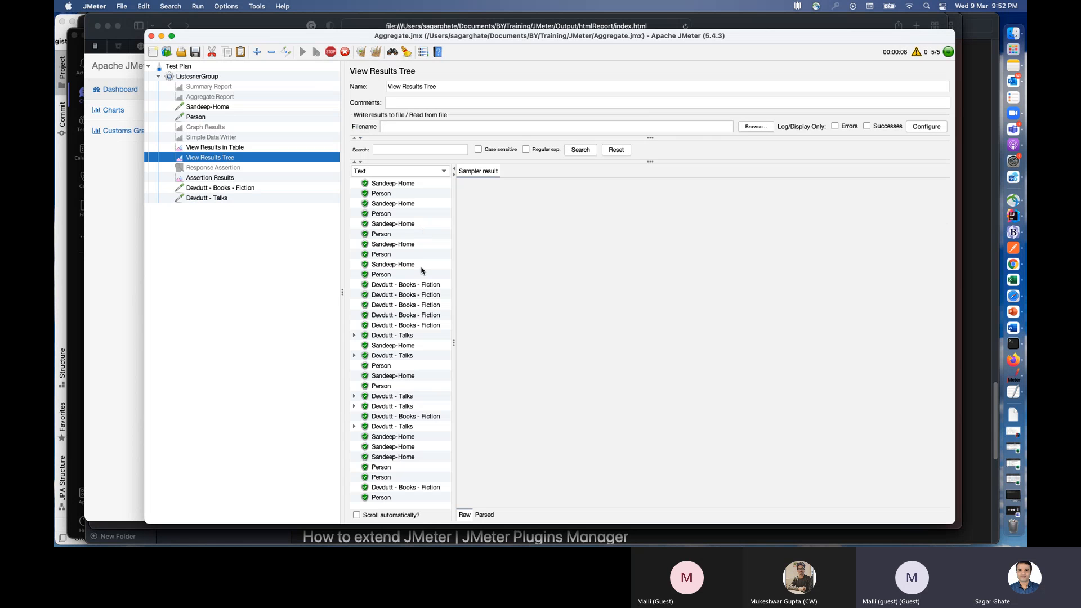
scroll(421, 275, down, 1)
scroll(421, 275, down, 3)
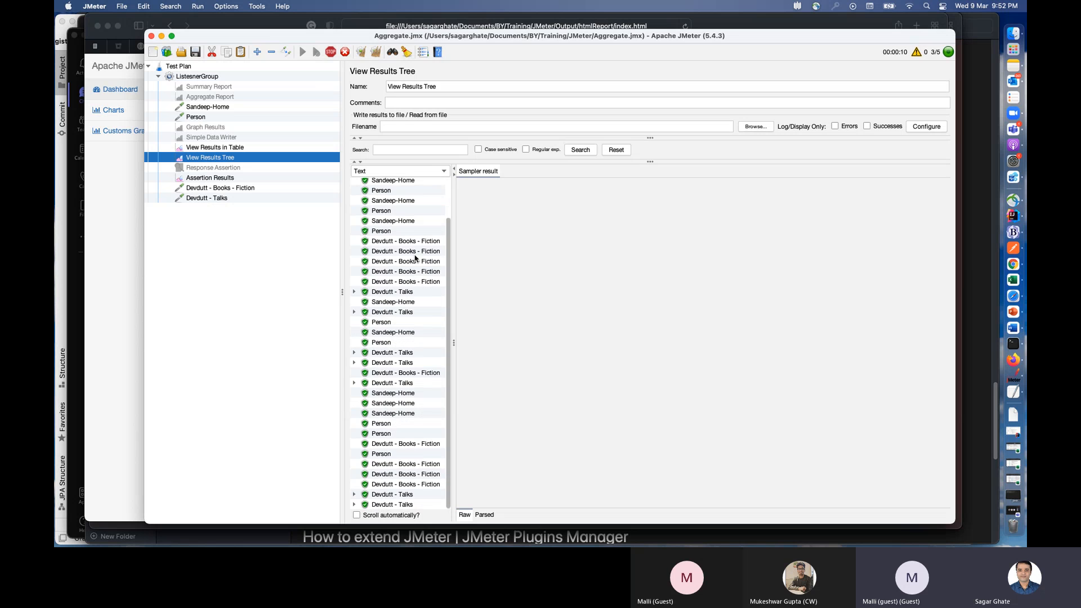
Step: Enable the Response Assertion in Aggregate.jmx and run the test again
right_click(228, 168)
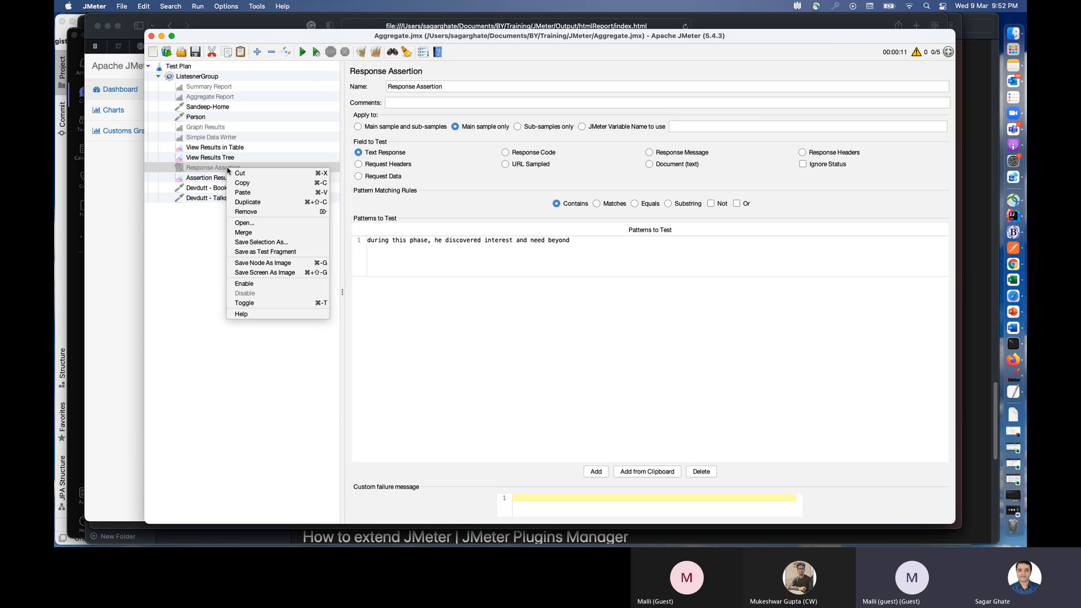
click(260, 286)
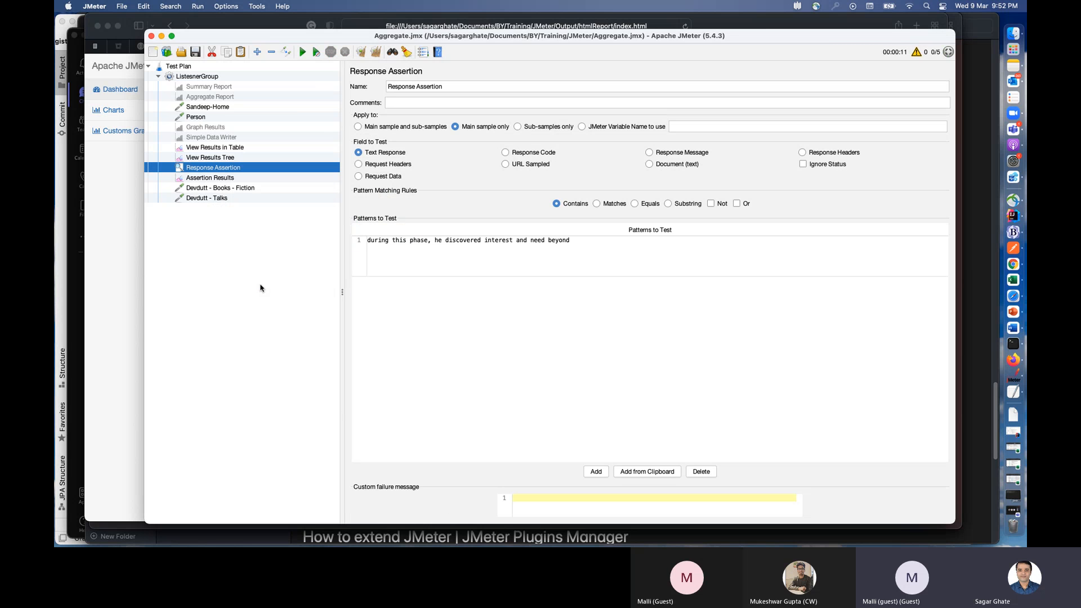
click(302, 52)
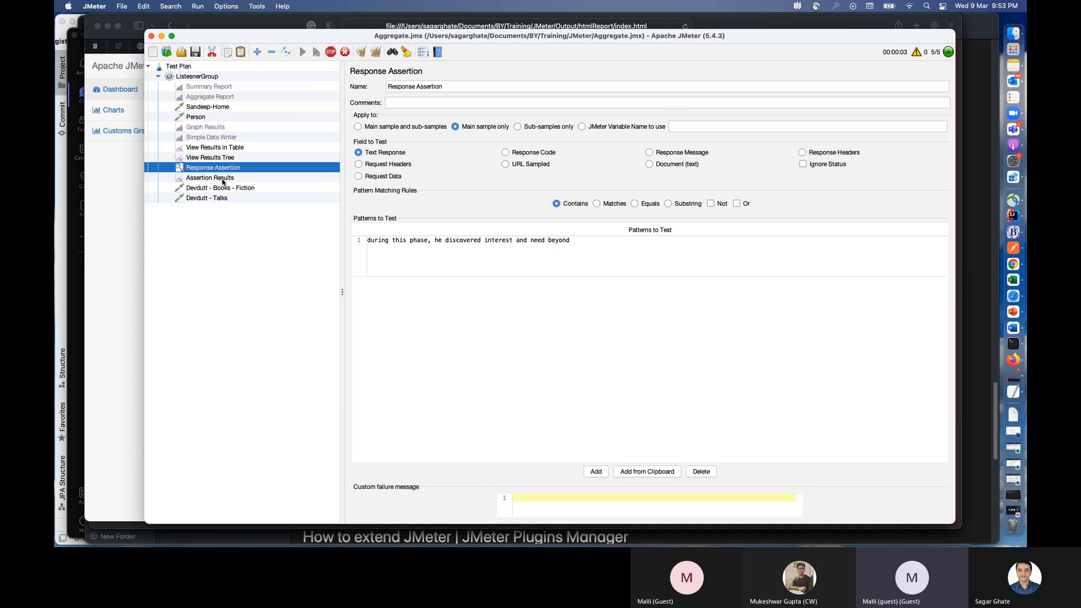
Step: Examine the pass and fail status of the new run's samples in View Results Tree
click(223, 179)
click(223, 189)
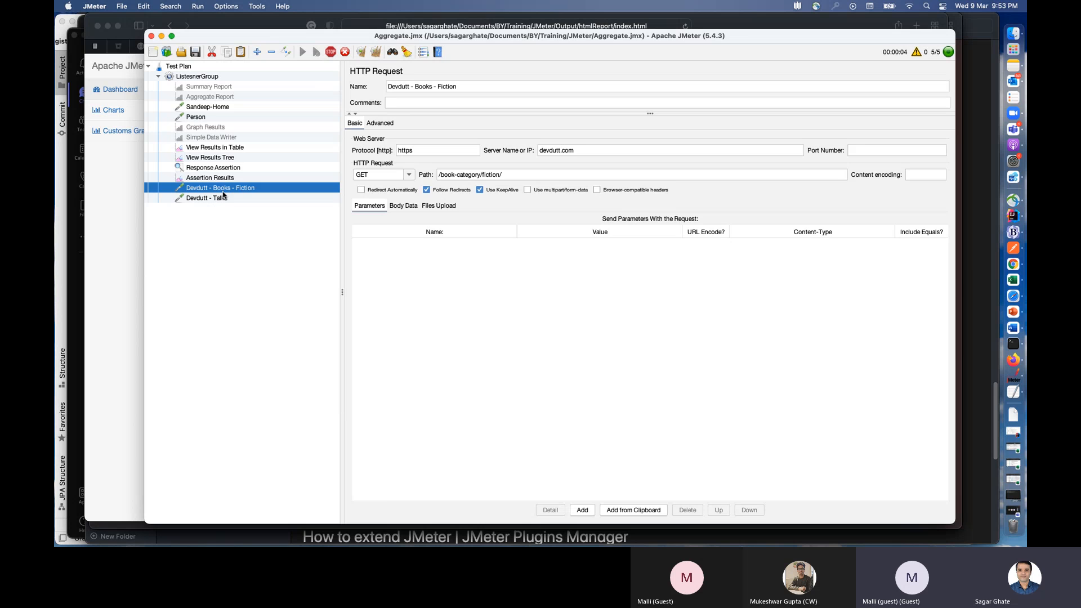
click(220, 158)
scroll(420, 304, down, 3)
scroll(426, 432, down, 5)
scroll(399, 405, down, 2)
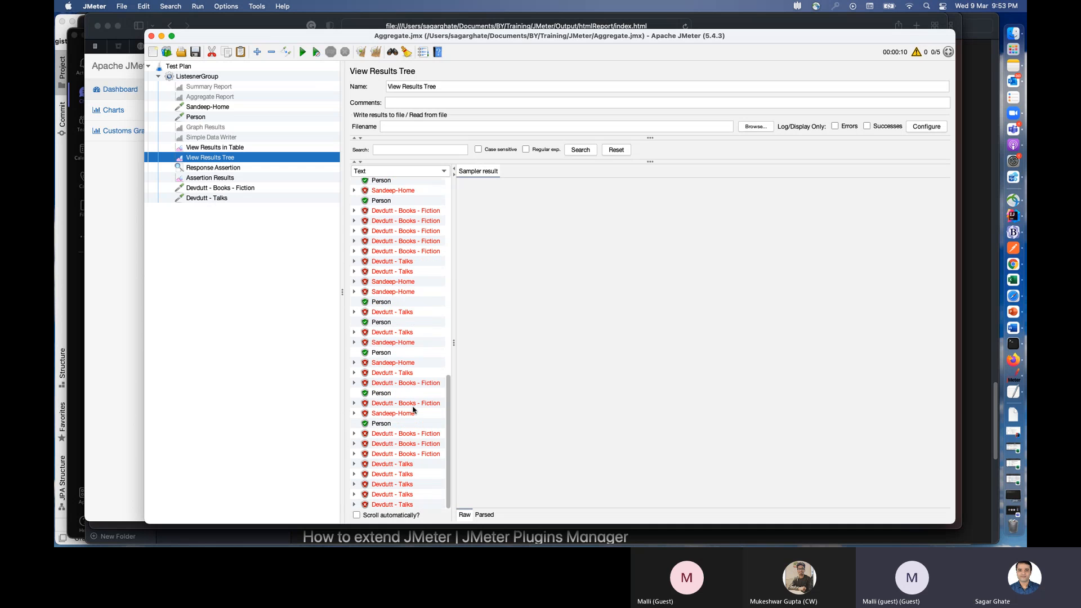
scroll(411, 384, up, 3)
scroll(417, 335, down, 3)
Step: Reload the Aggregate.jmx test plan from disk
click(181, 53)
click(615, 355)
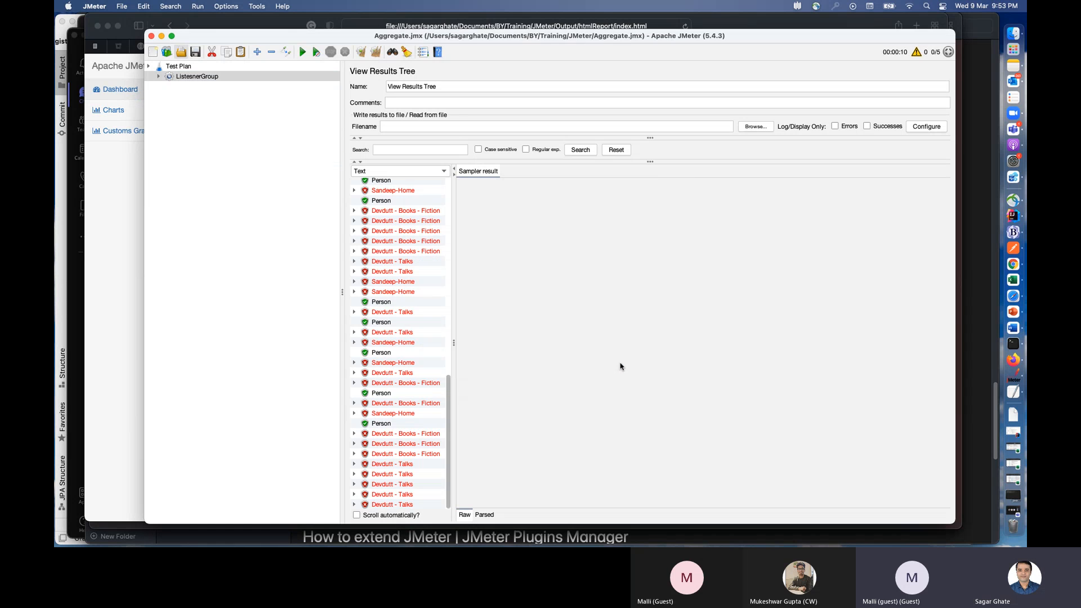
Step: Switch to Firefox and open a new browser tab
key(super+Tab)
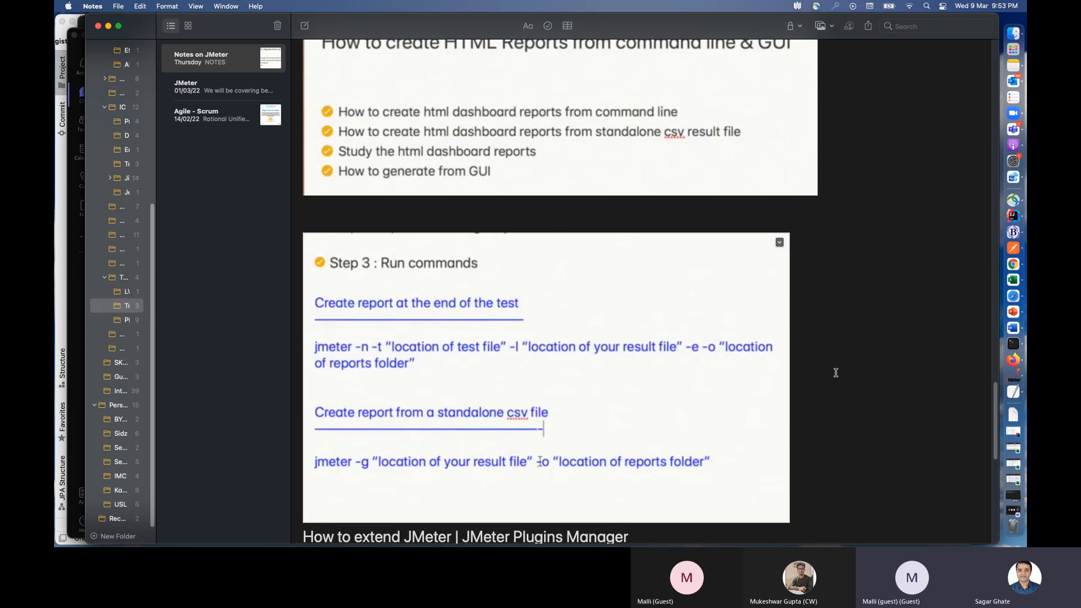
key(super+Tab)
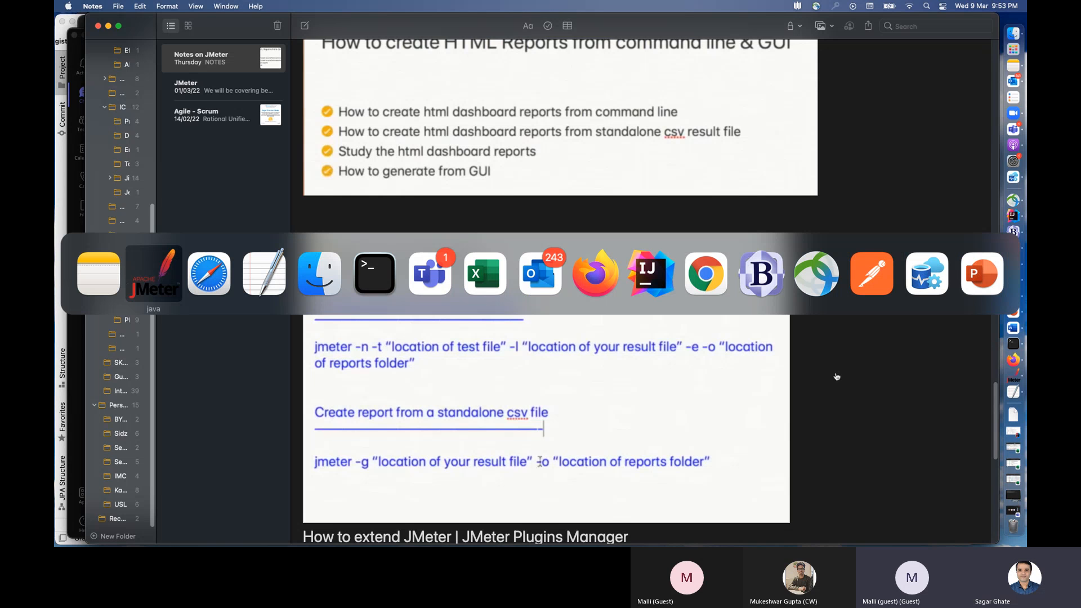
key(super+Tab)
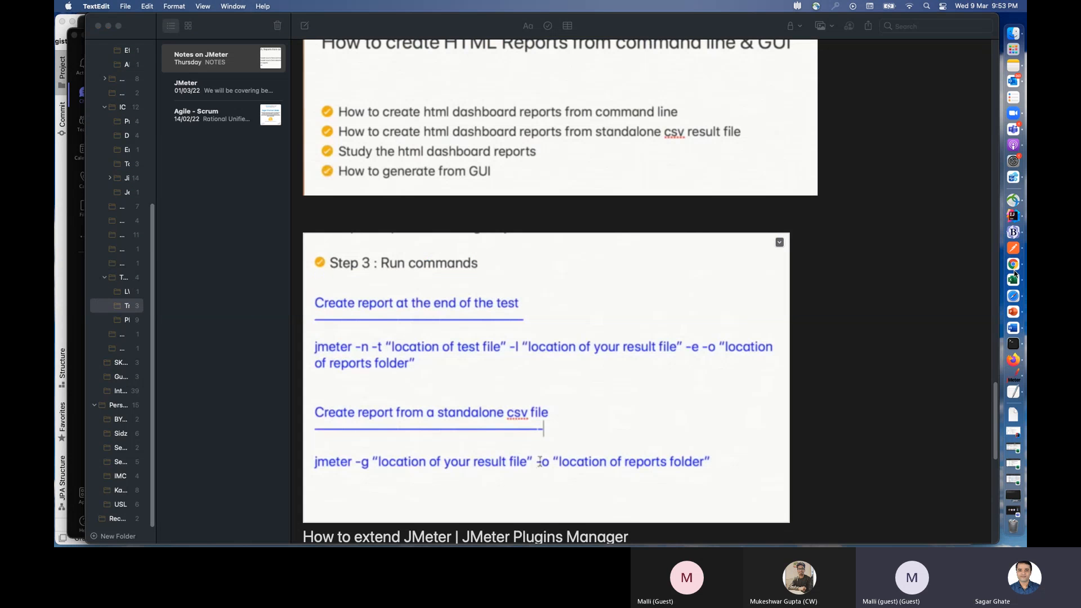
click(1013, 360)
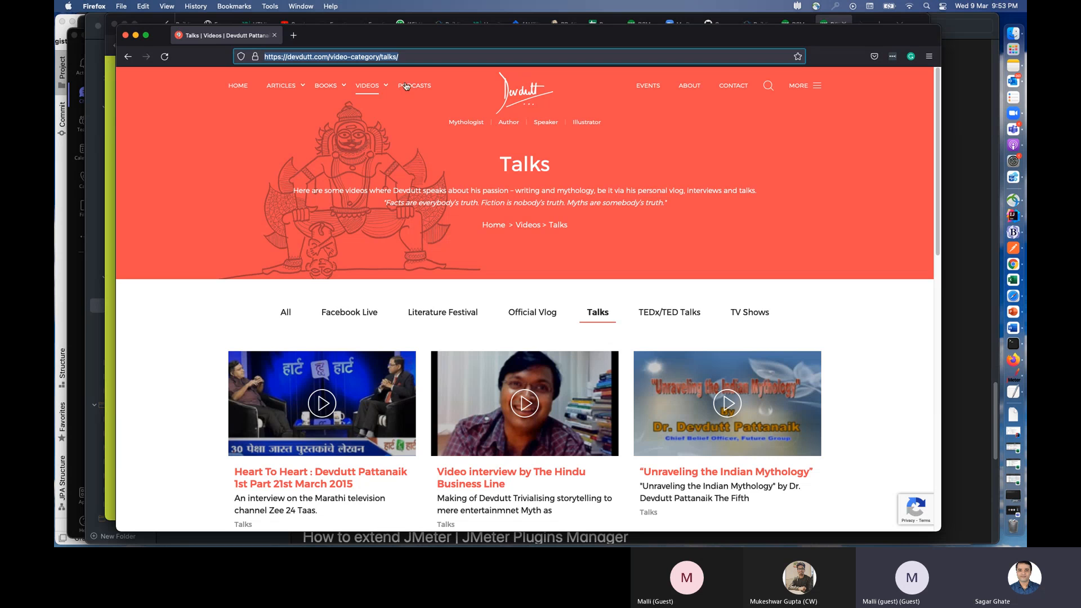
click(293, 35)
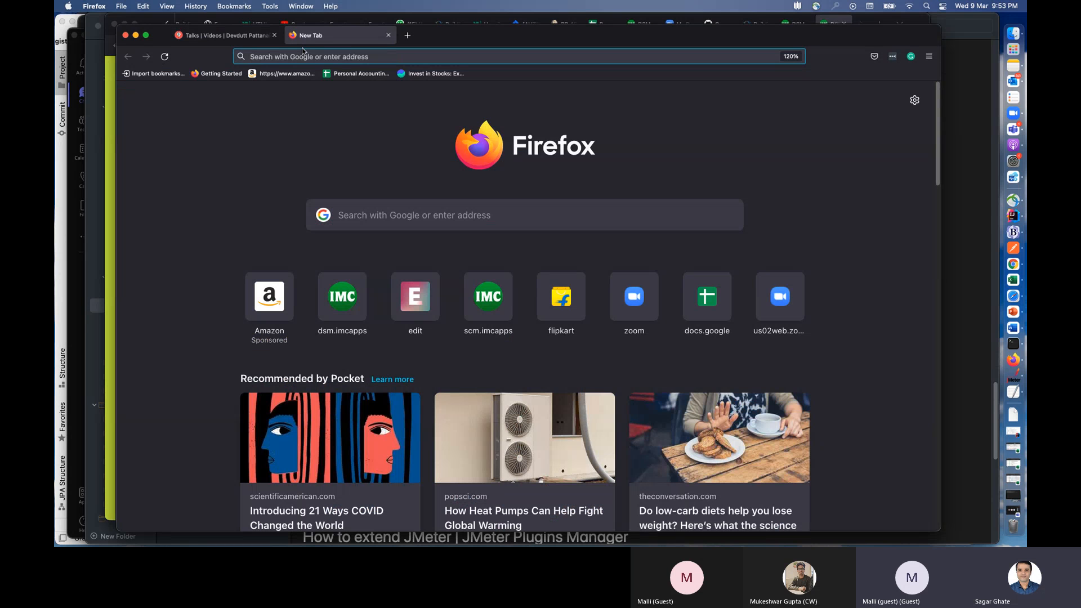
text(apac)
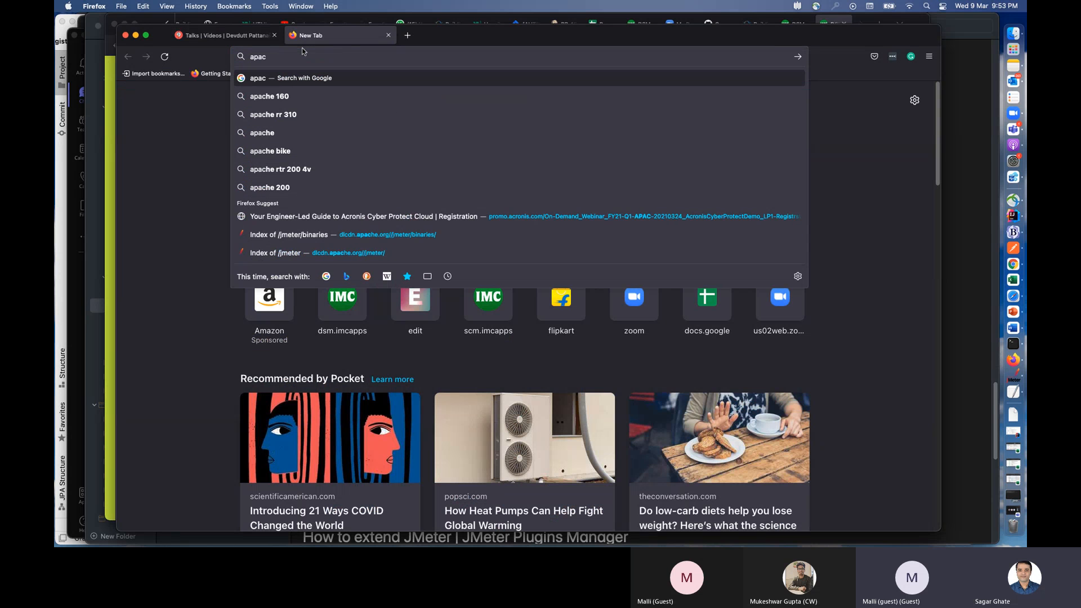
text(he)
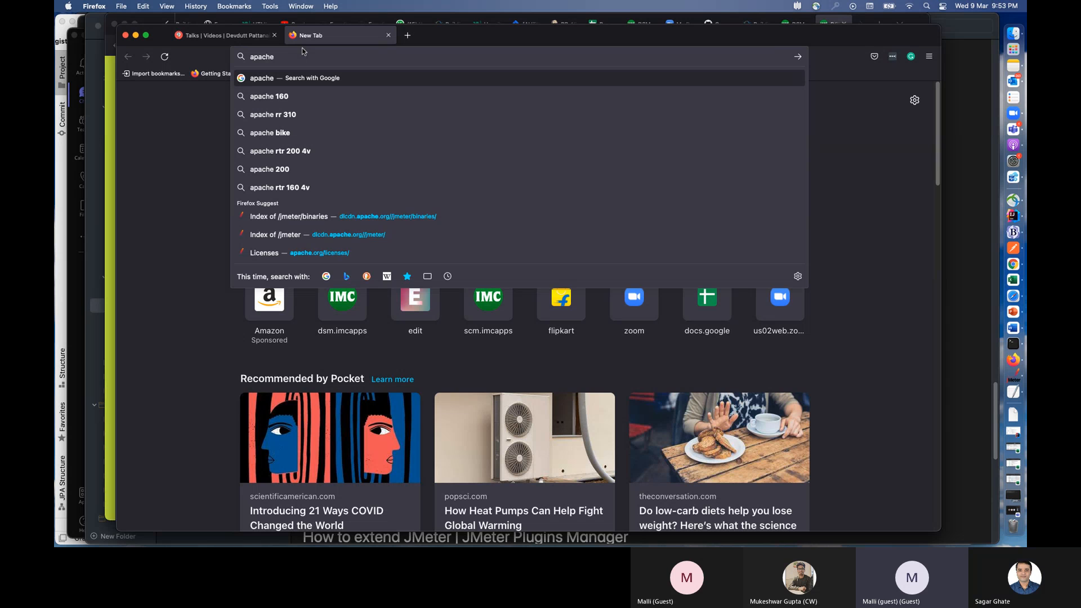
key(BackSpace)
key(BackSpace)
key(BackSpace)
key(BackSpace)
key(BackSpace)
key(BackSpace)
key(BackSpace)
Step: Search the web for jmeter, open the Apache JMeter site and display its User Manual section summary
text(j)
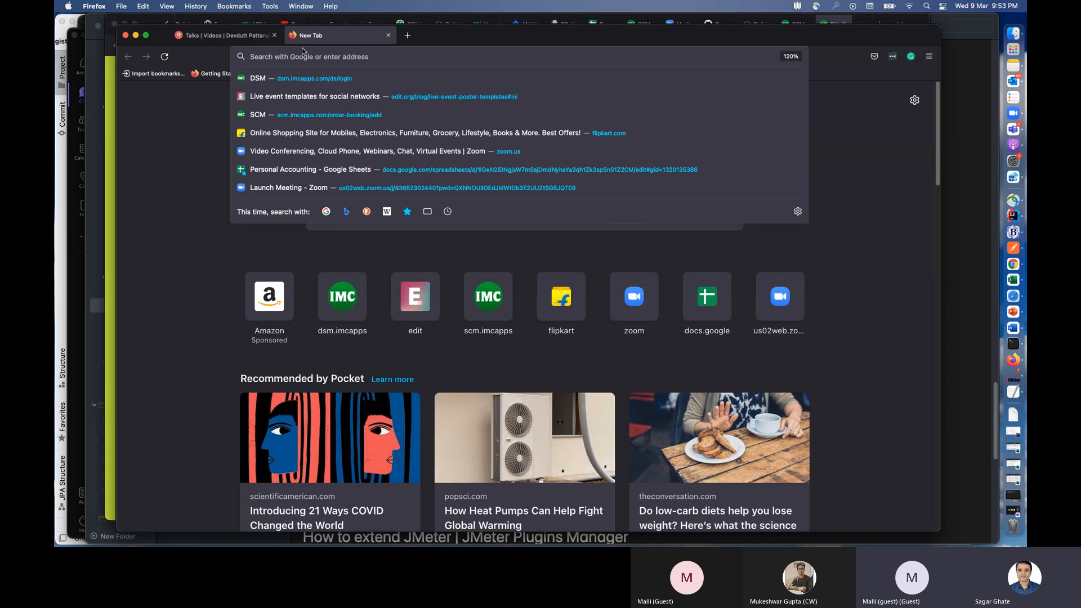
text(meter)
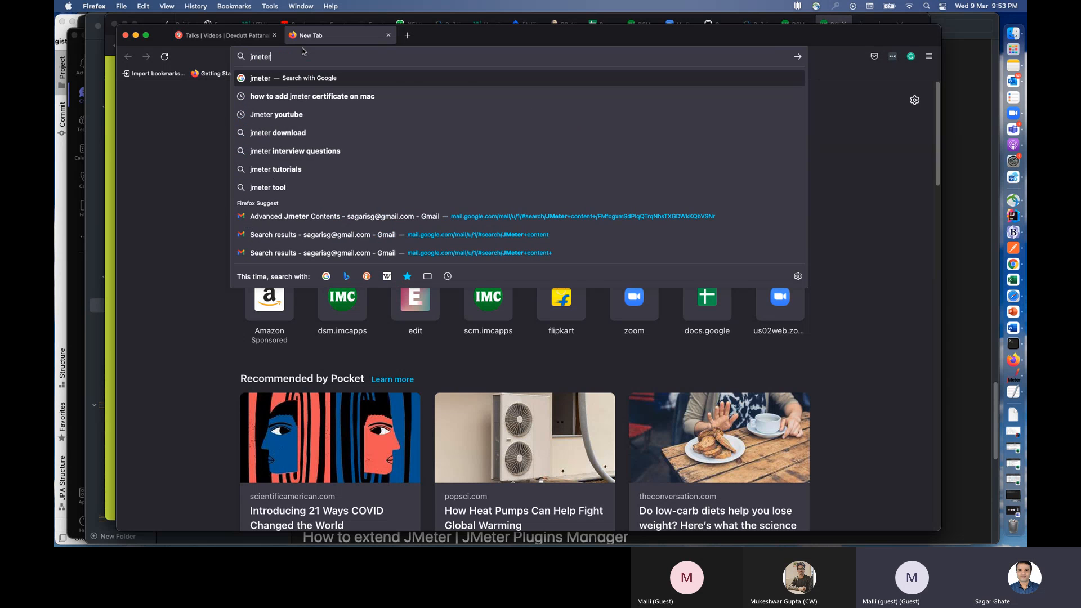
key(Return)
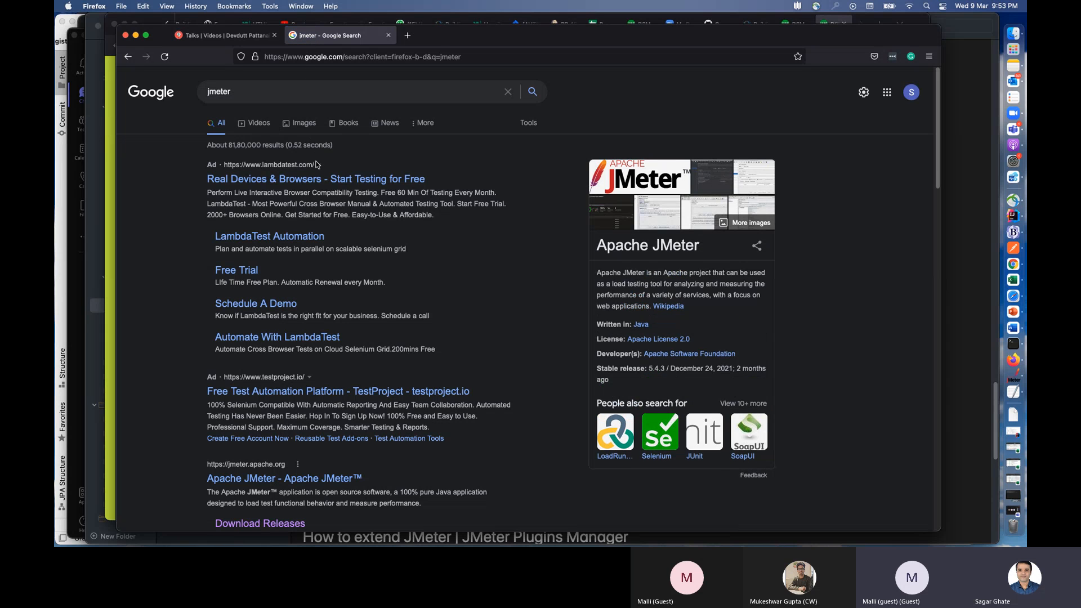
click(284, 470)
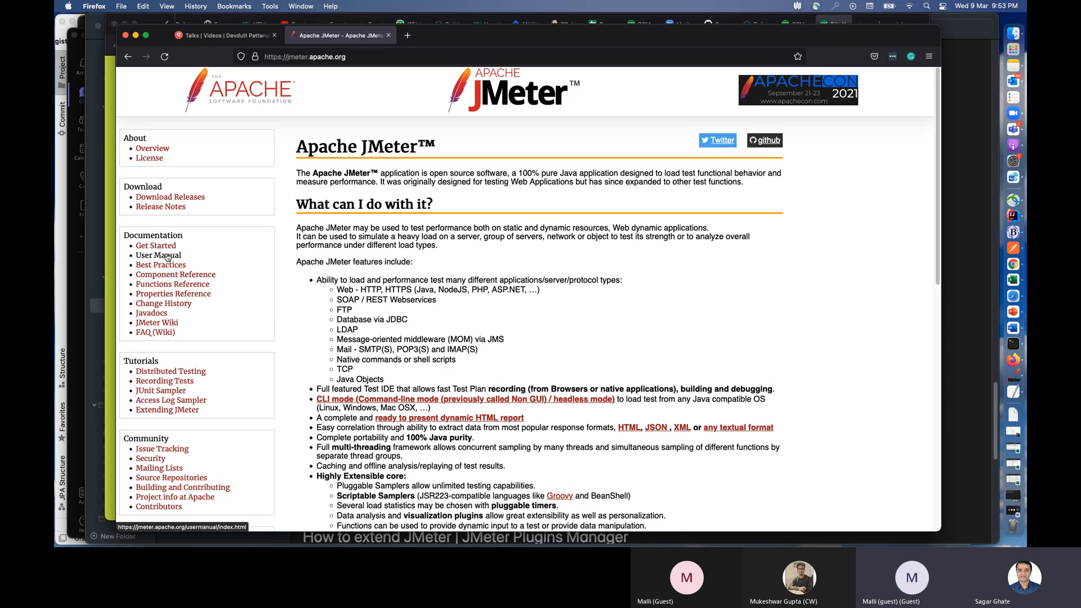
click(167, 256)
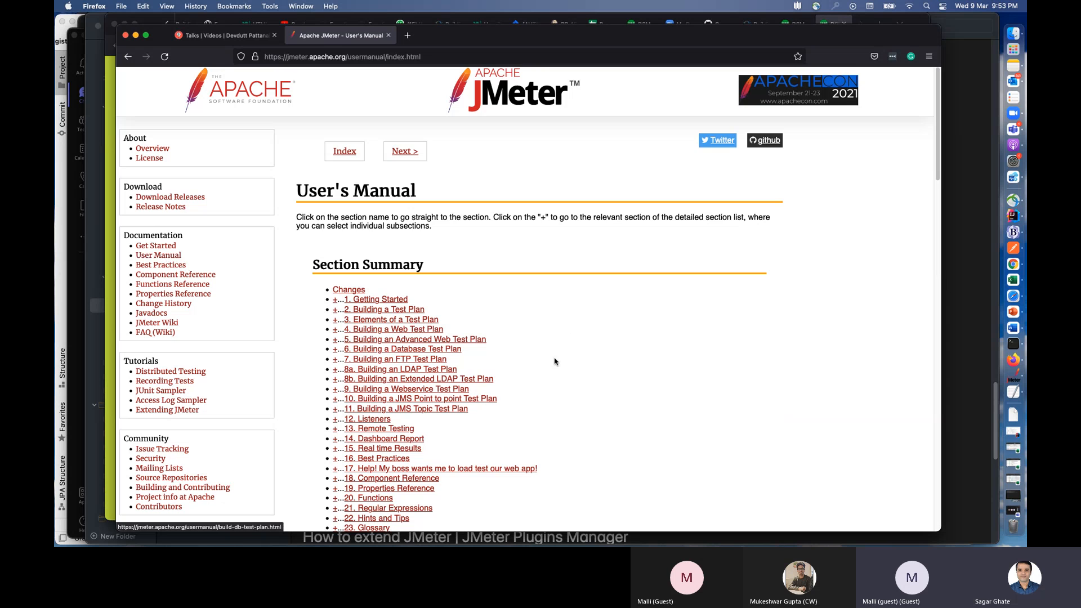
scroll(567, 338, down, 2)
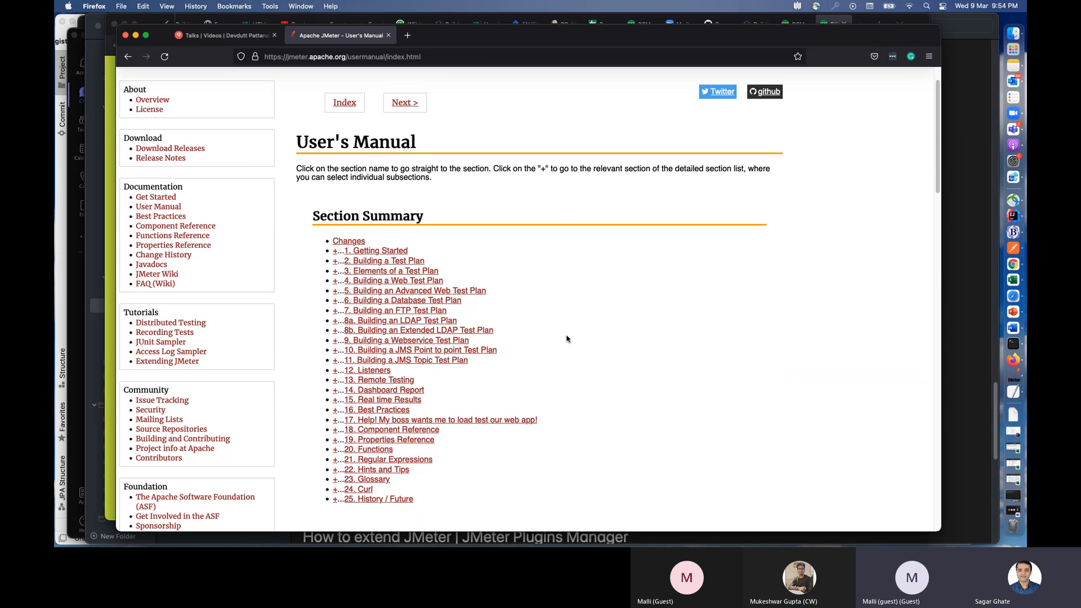
Step: Open the manual's Dashboard Report chapter and enlarge its overview section to 170%
click(391, 390)
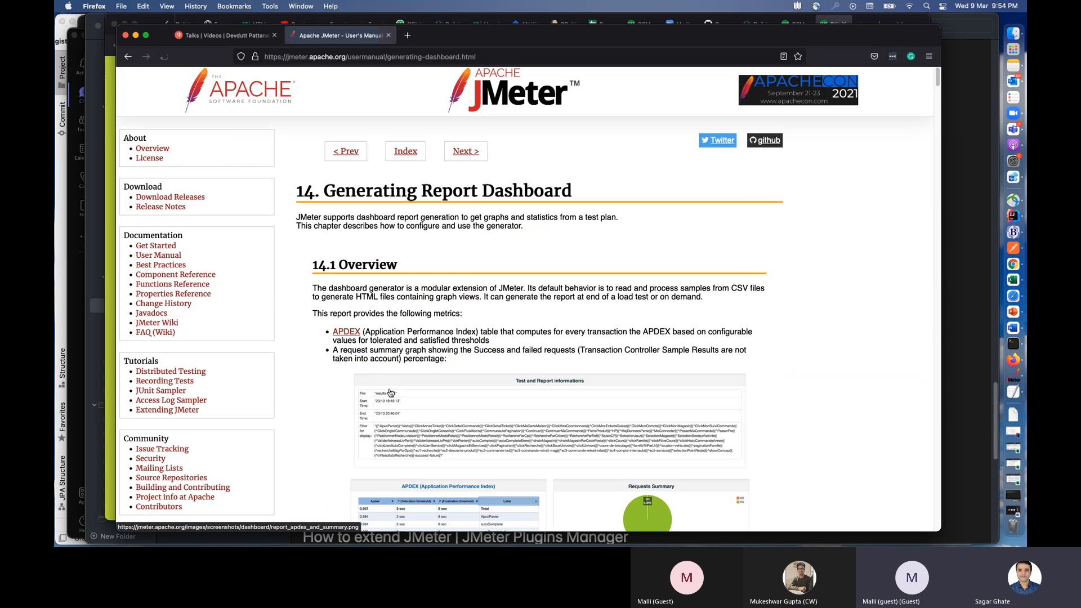
scroll(371, 315, down, 2)
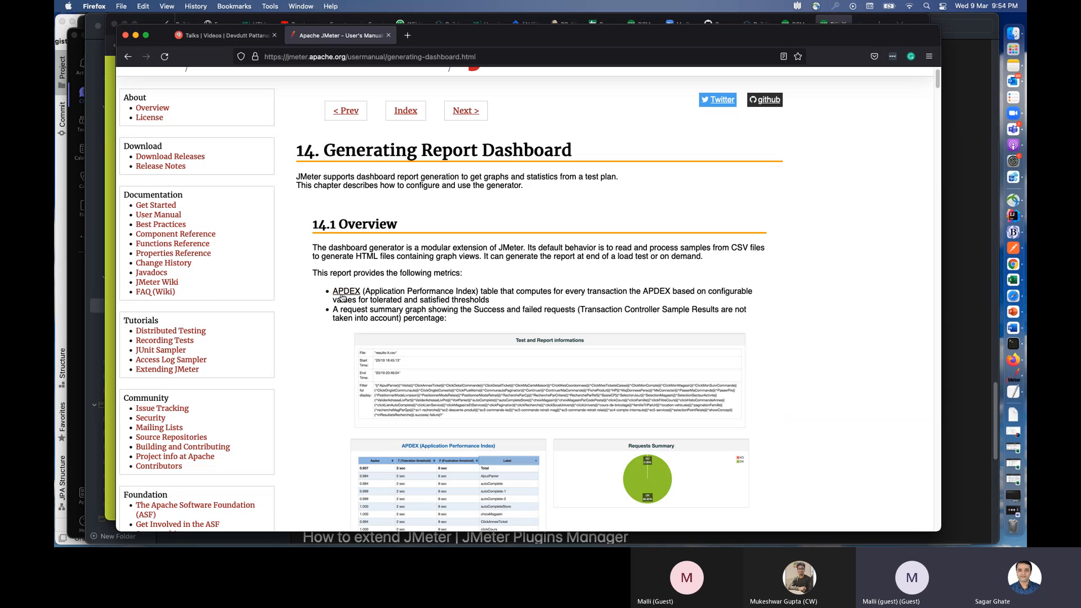
scroll(559, 290, down, 5)
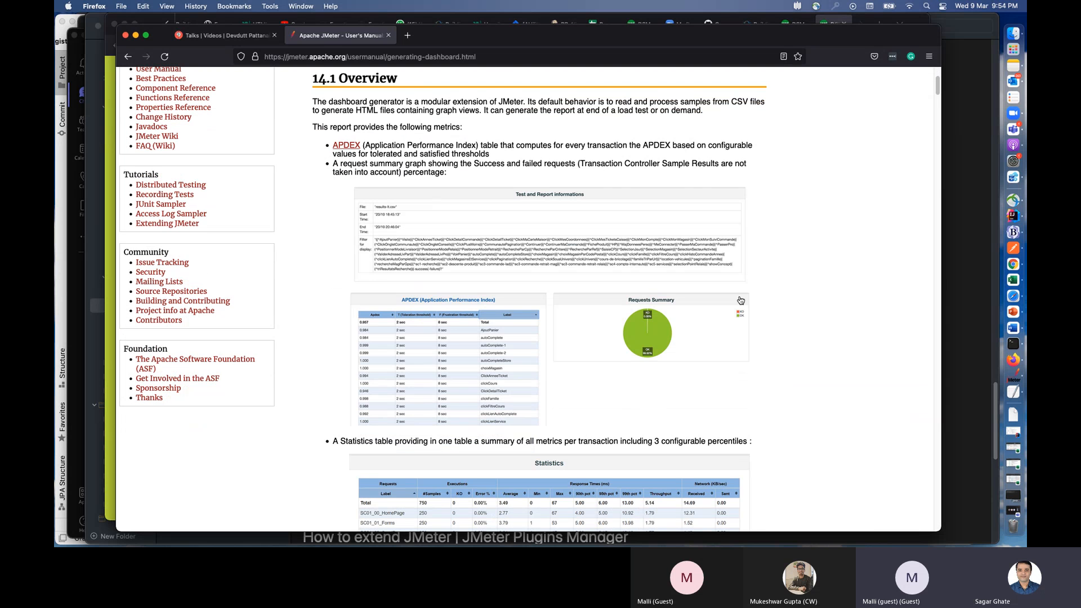
key(super+plus)
key(super+plus)
key(super+plus)
key(super+plus)
key(super+plus)
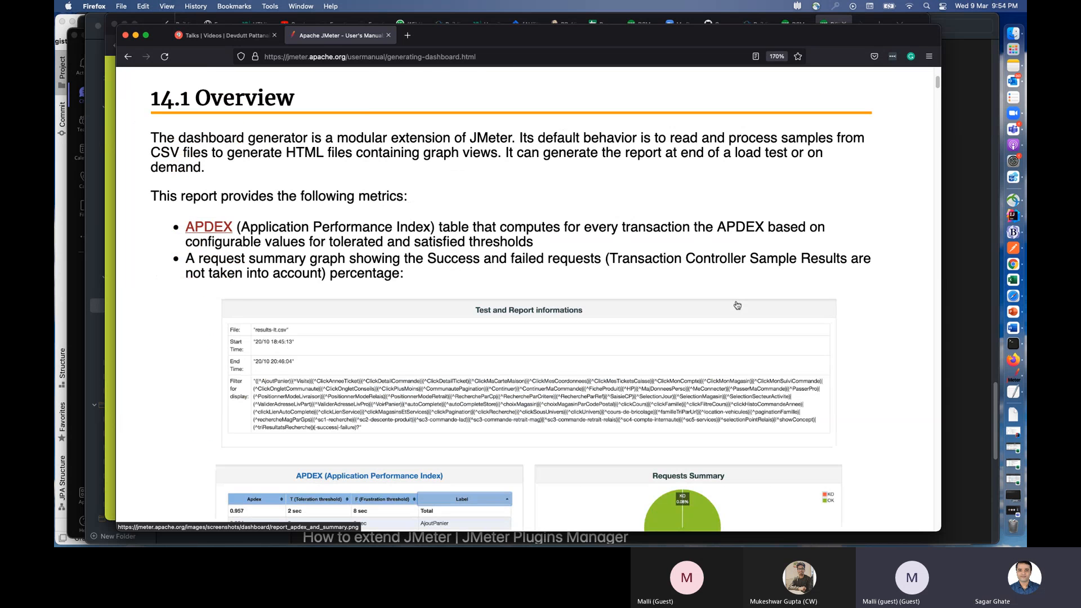
Step: Examine the sample statistics, error tables and charts in section 14.1, through Response Time Distribution
scroll(647, 329, down, 7)
scroll(532, 351, down, 3)
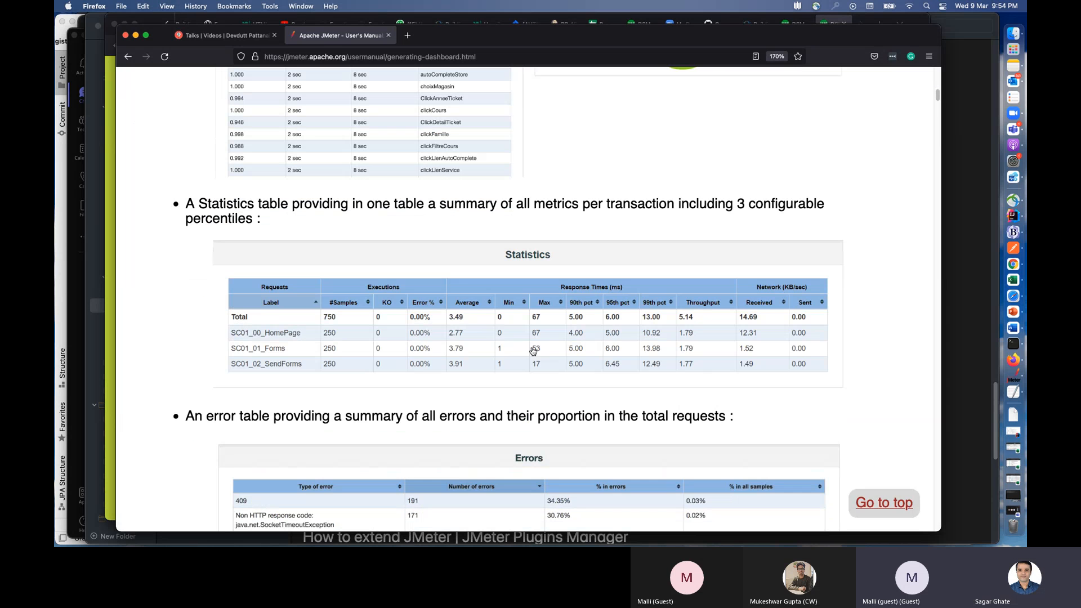
scroll(568, 322, down, 2)
scroll(398, 306, down, 2)
scroll(447, 264, down, 2)
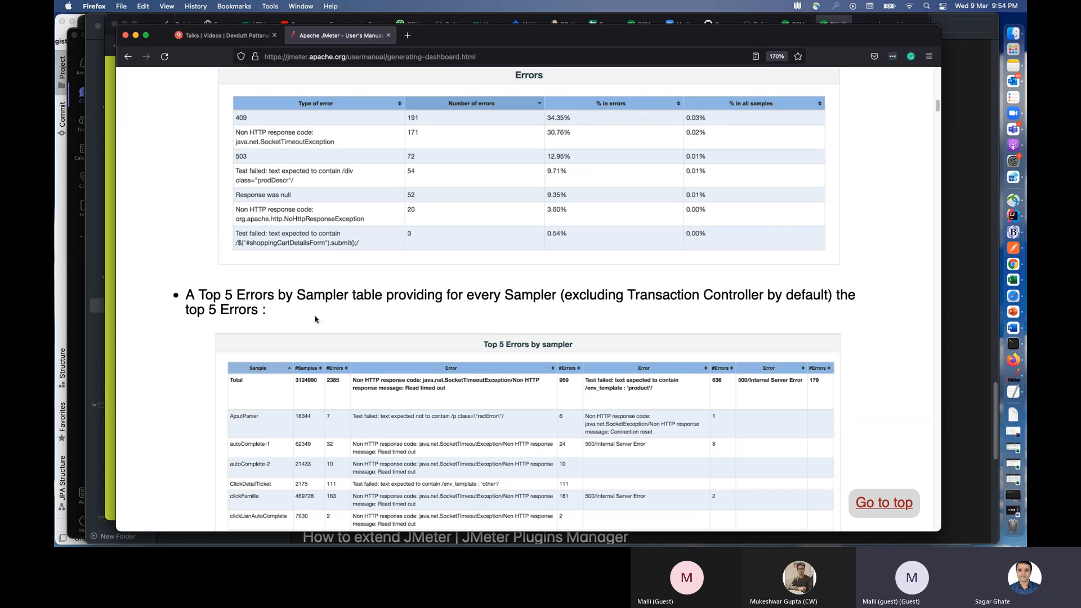
scroll(544, 314, down, 8)
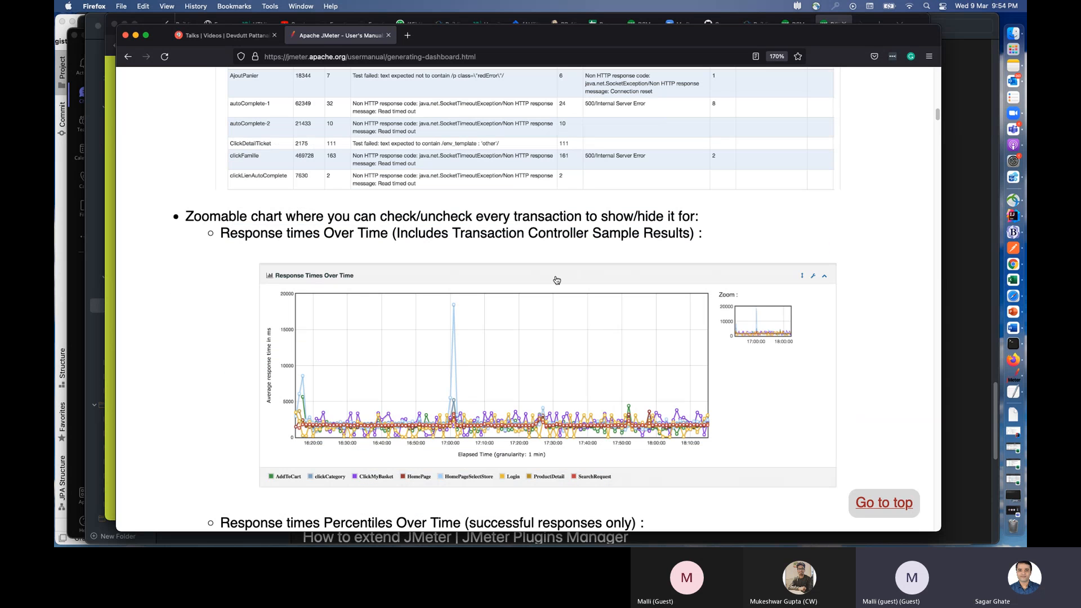
scroll(357, 305, down, 1)
scroll(357, 306, down, 6)
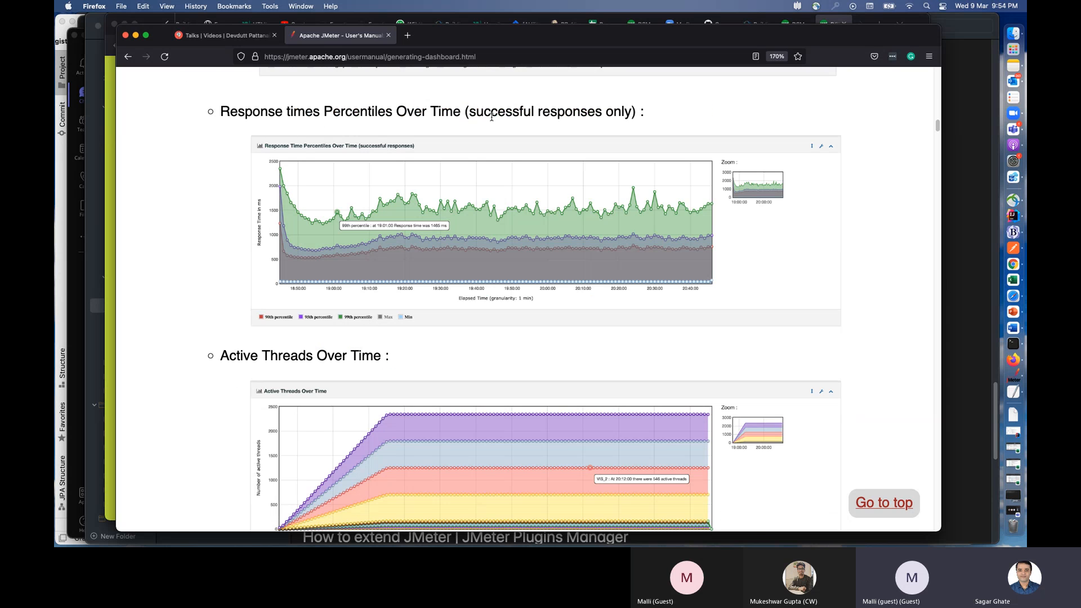
scroll(398, 369, down, 2)
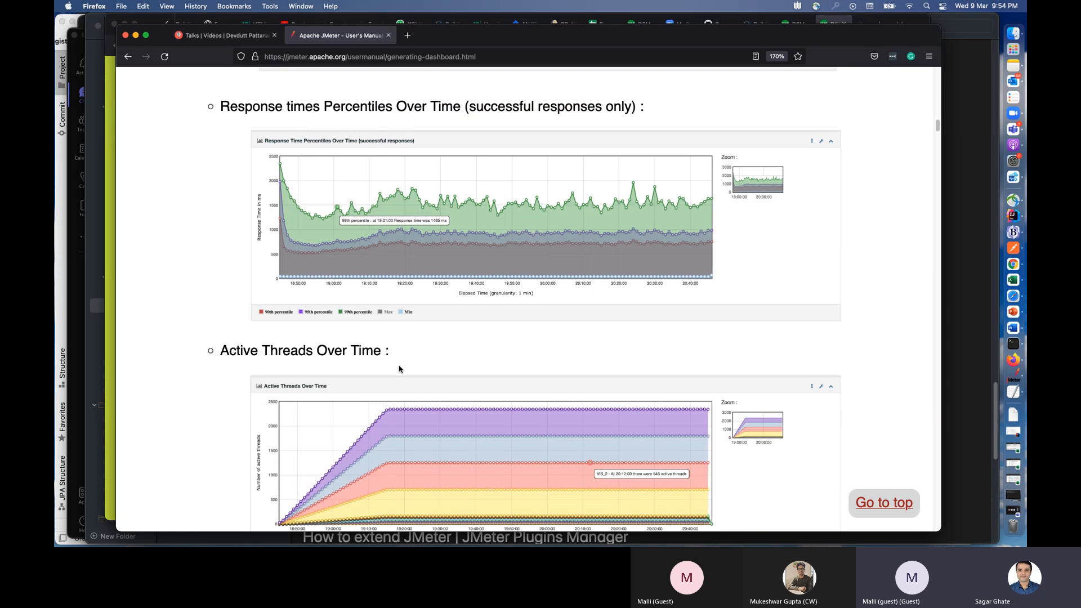
scroll(433, 314, down, 3)
scroll(395, 347, down, 9)
scroll(515, 306, down, 6)
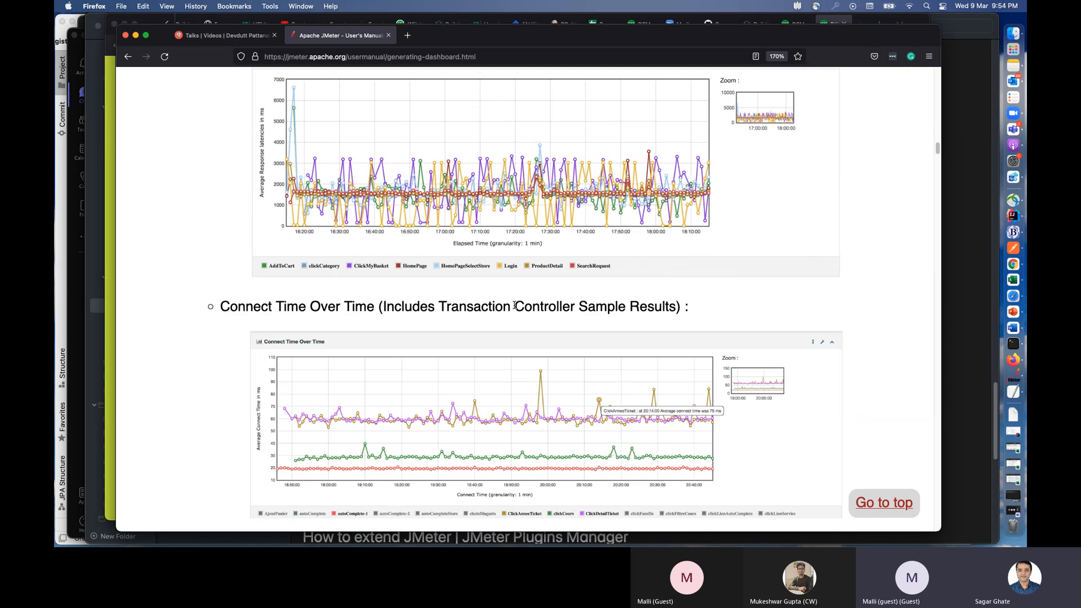
scroll(514, 306, down, 3)
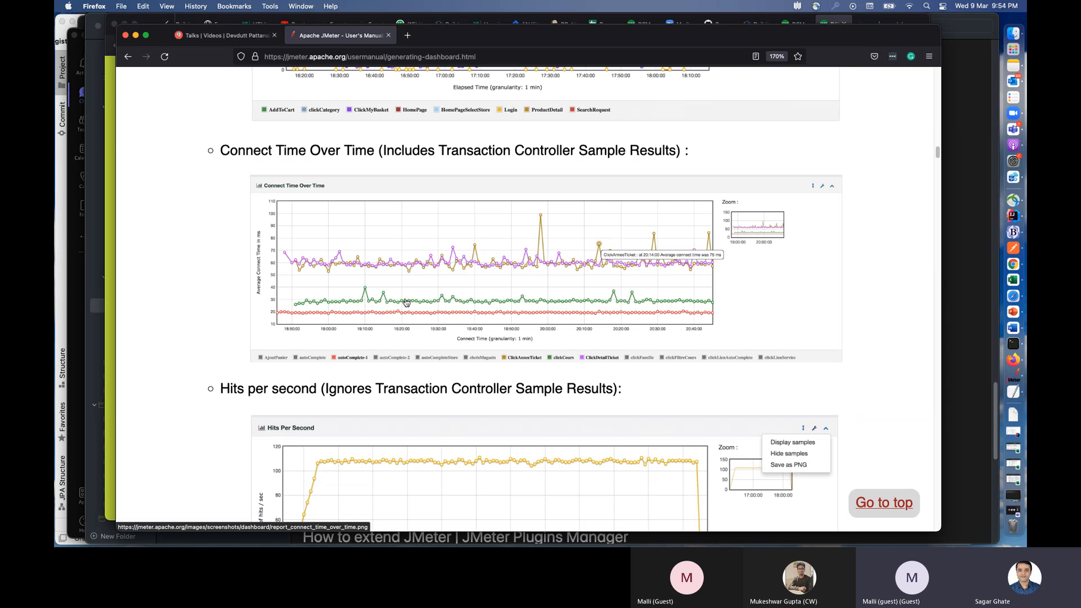
scroll(406, 302, down, 7)
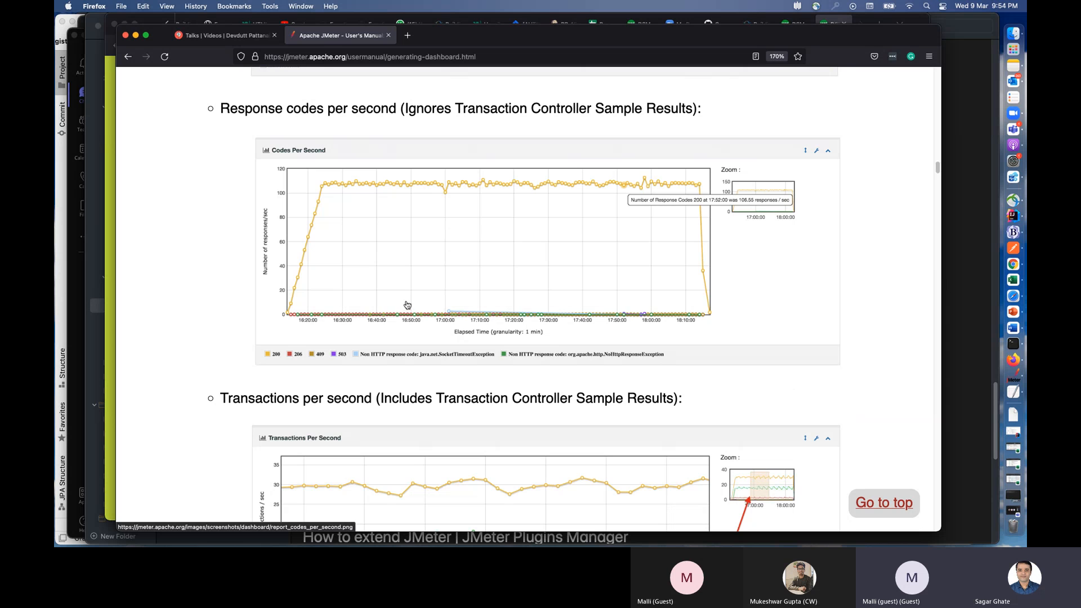
scroll(407, 304, down, 5)
scroll(462, 297, down, 10)
scroll(411, 304, down, 5)
scroll(414, 326, down, 10)
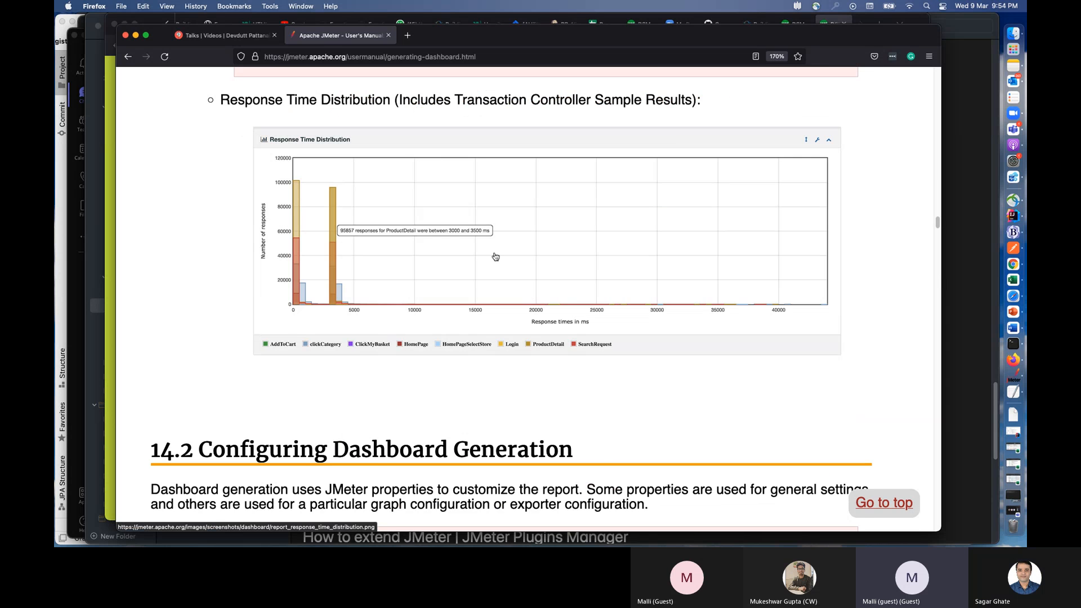
Step: Read section 14.2's requirements on filtering, Save Service and Transaction Controller configuration for dashboard generation
scroll(431, 285, down, 3)
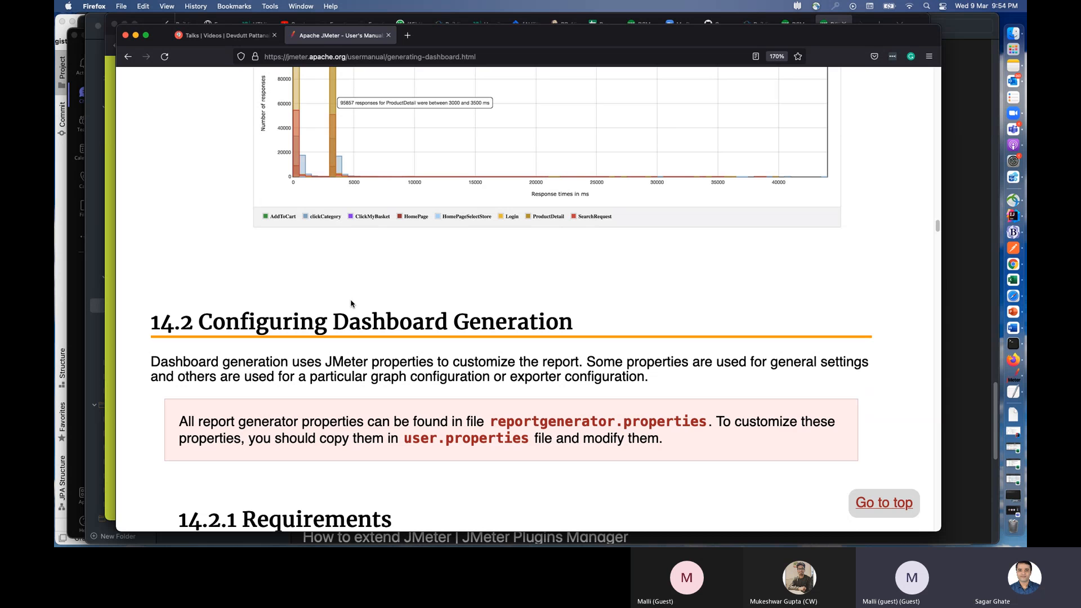
scroll(387, 259, down, 3)
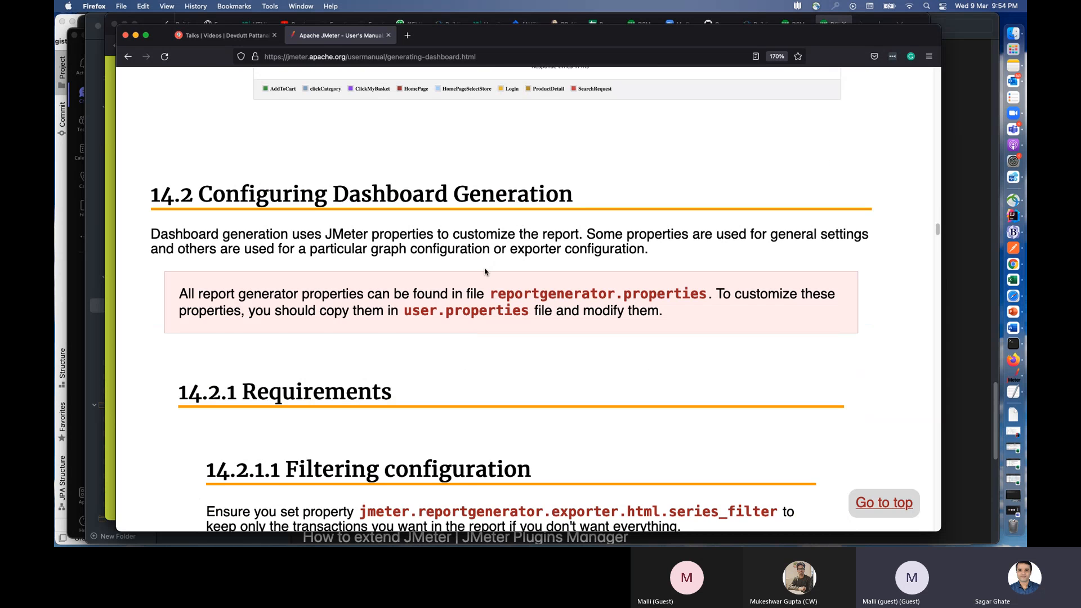
scroll(484, 276, down, 4)
scroll(510, 277, down, 1)
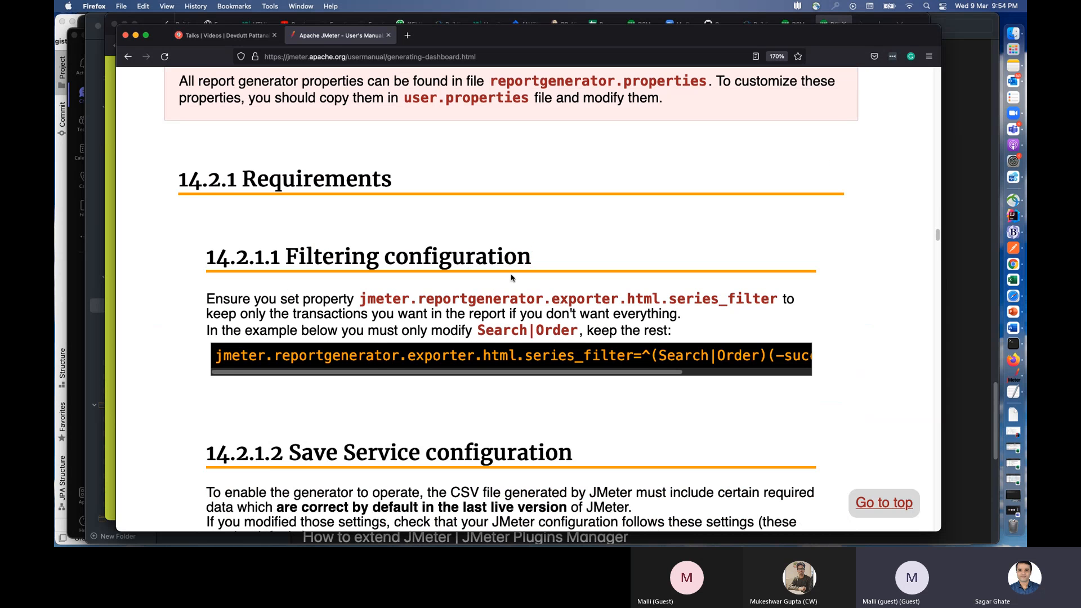
scroll(511, 277, down, 8)
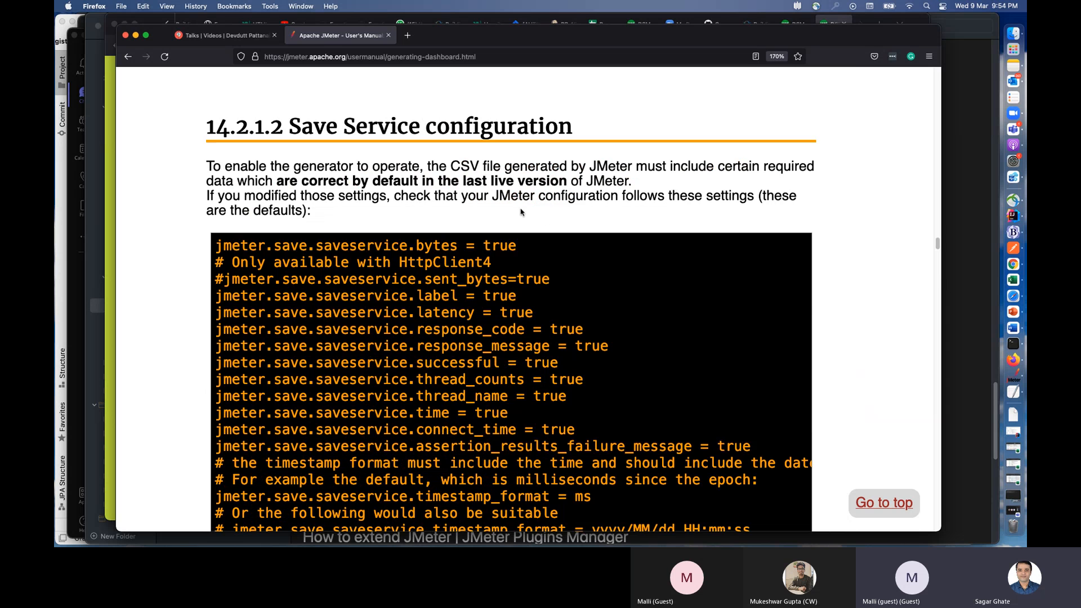
scroll(522, 213, up, 6)
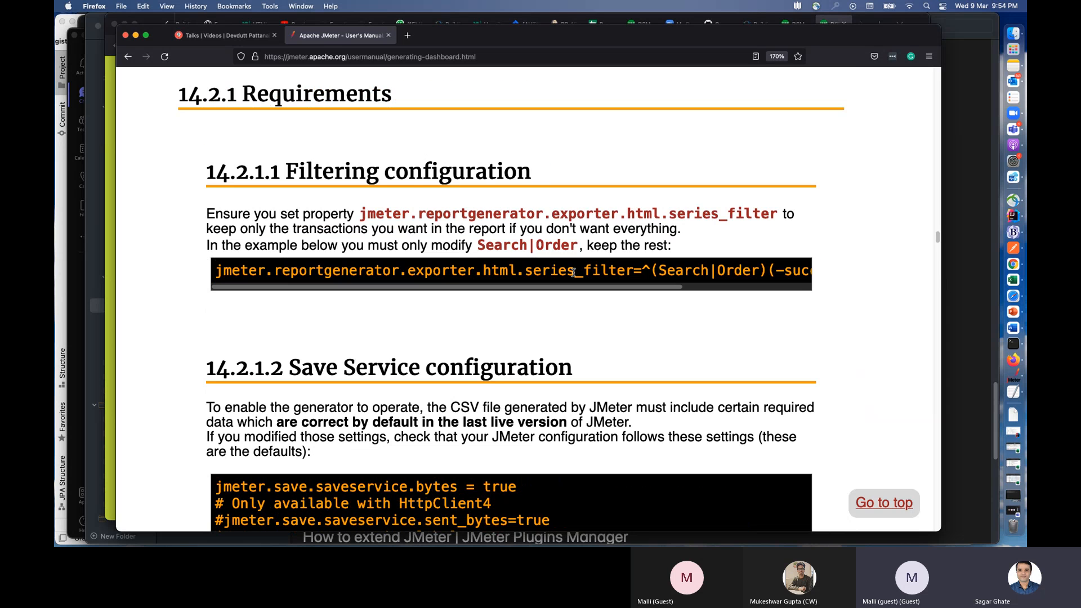
scroll(573, 272, down, 8)
scroll(626, 268, up, 8)
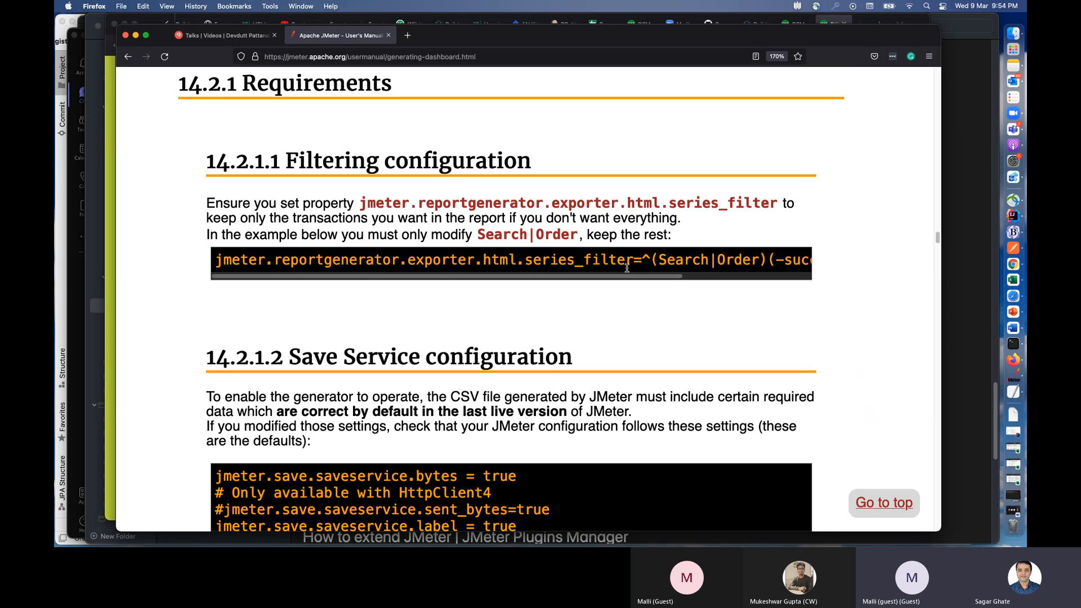
scroll(626, 268, up, 2)
scroll(734, 277, down, 12)
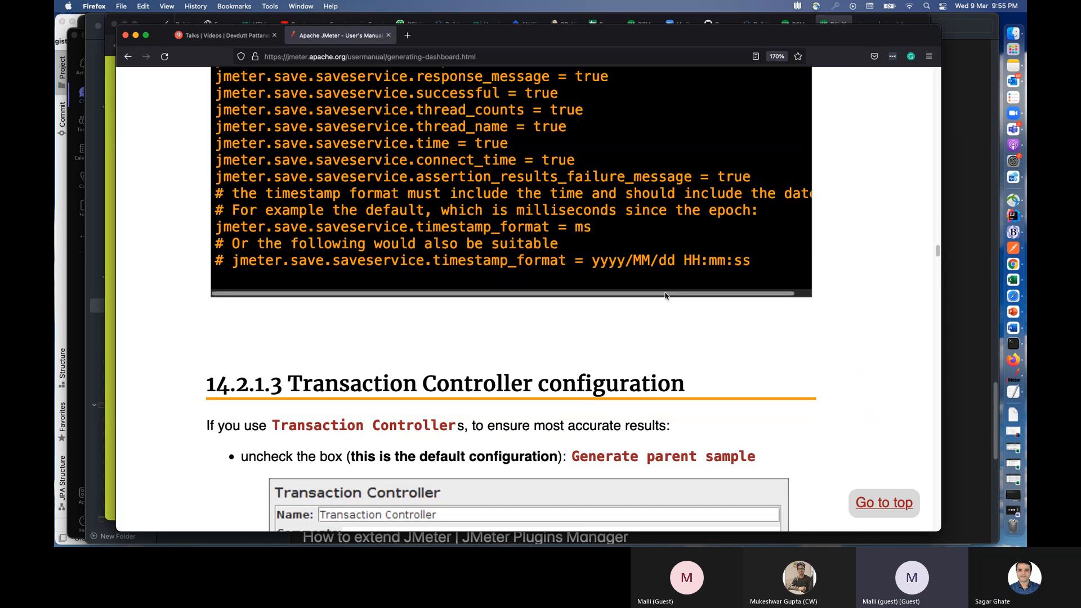
scroll(537, 262, down, 6)
scroll(567, 282, down, 13)
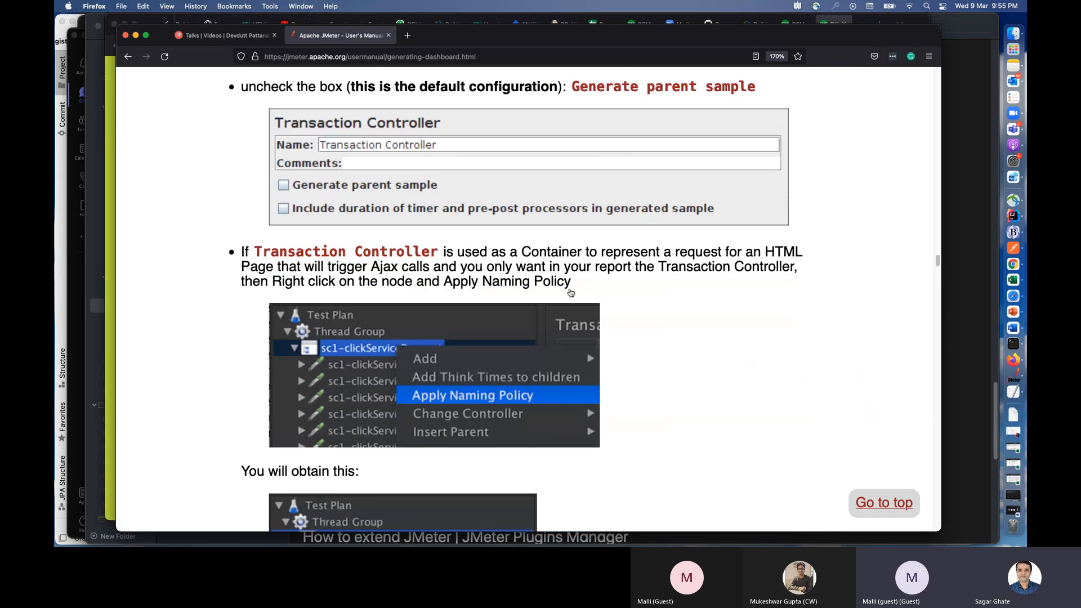
Step: Review the manual's general, graph and export settings for the report generator, reducing the page zoom to 150%
scroll(570, 291, down, 15)
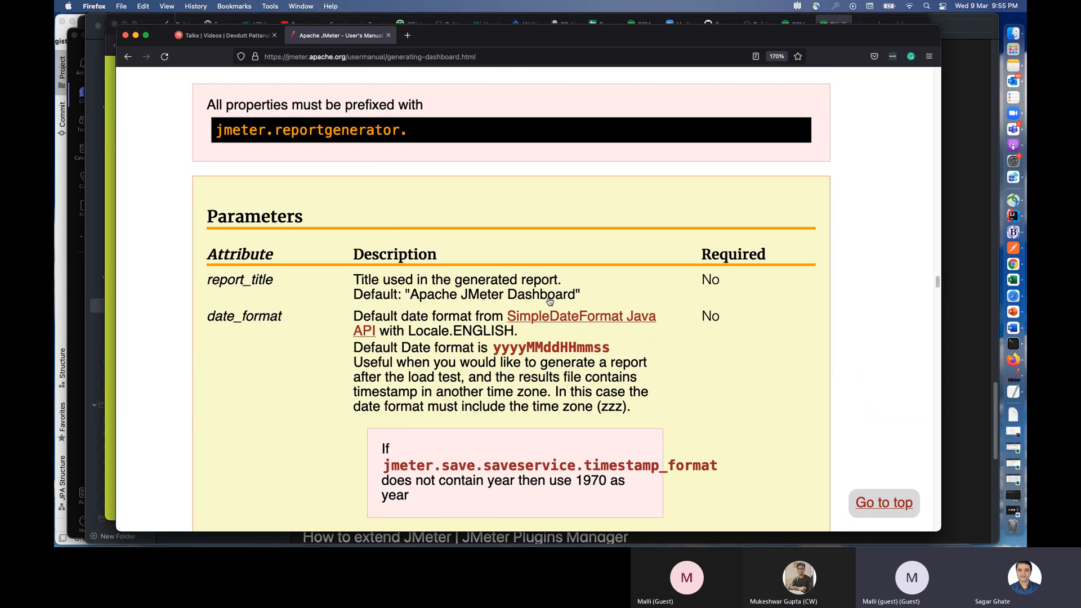
scroll(550, 281, down, 10)
scroll(442, 262, down, 14)
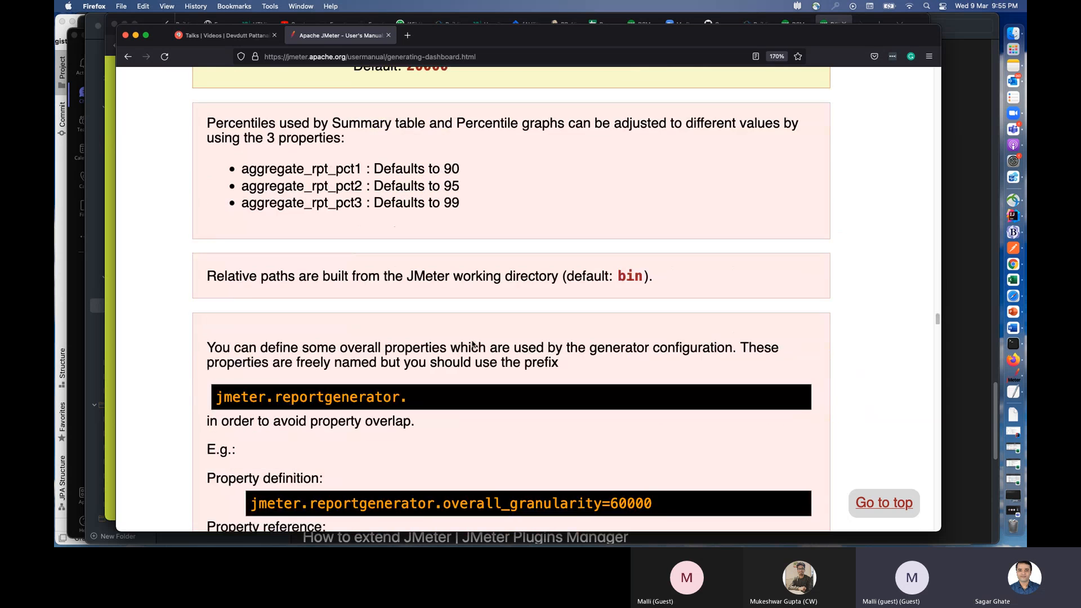
scroll(472, 344, down, 4)
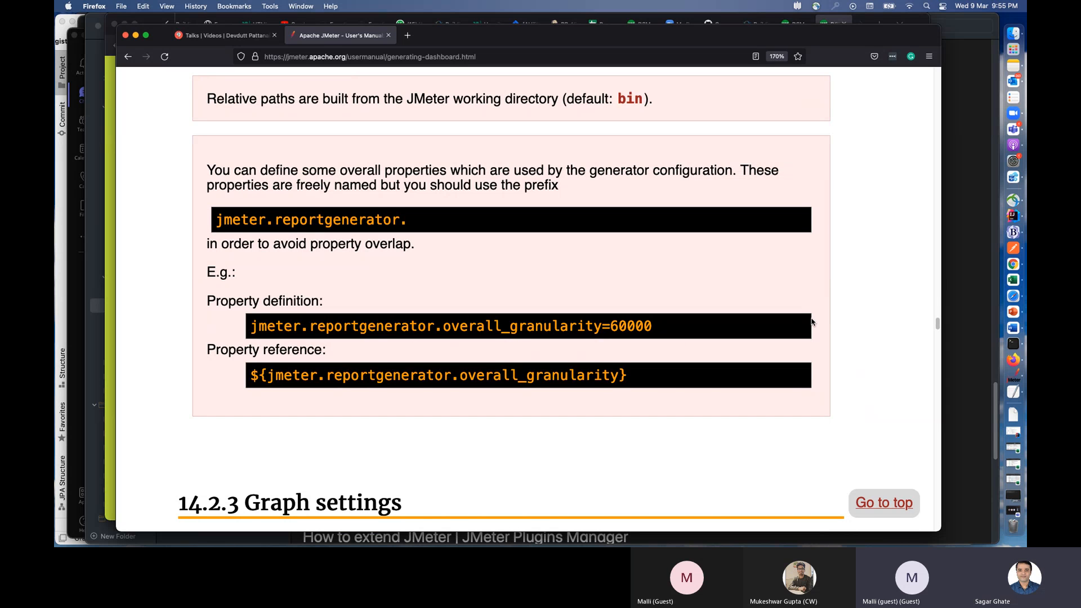
key(super+minus)
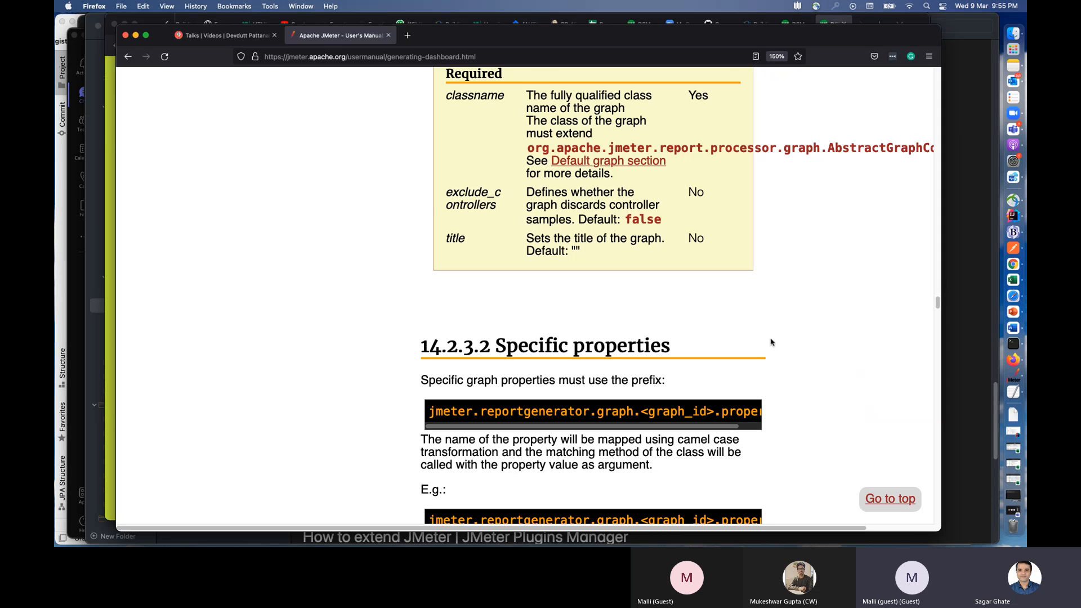
scroll(590, 336, down, 3)
scroll(757, 310, down, 5)
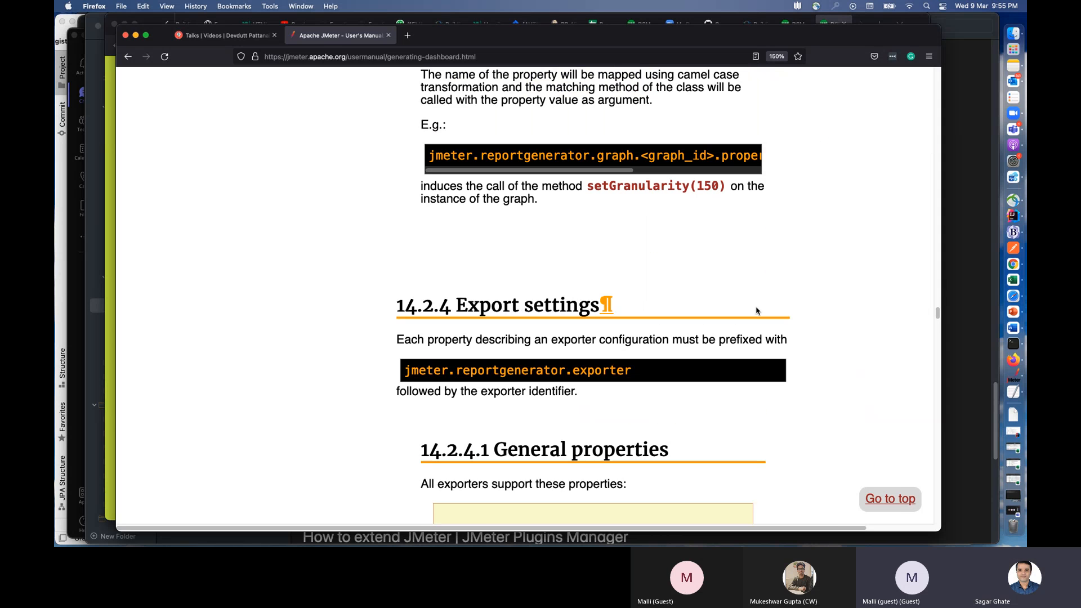
scroll(758, 310, down, 7)
scroll(755, 310, down, 4)
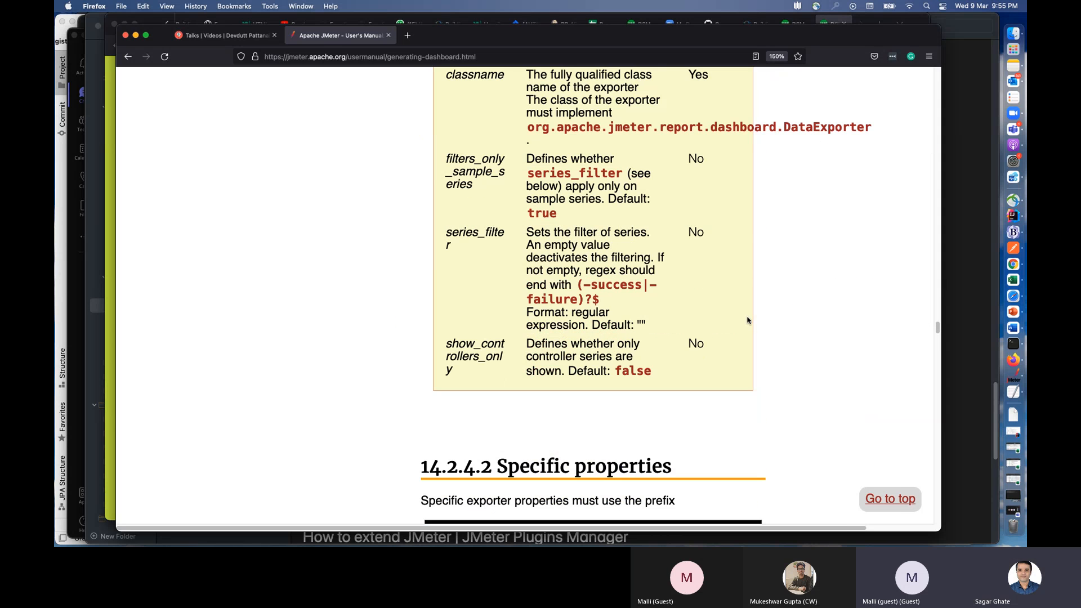
Step: Restore the page zoom to 170% and read from the export settings through the report generation commands in section 14.3
scroll(754, 318, up, 10)
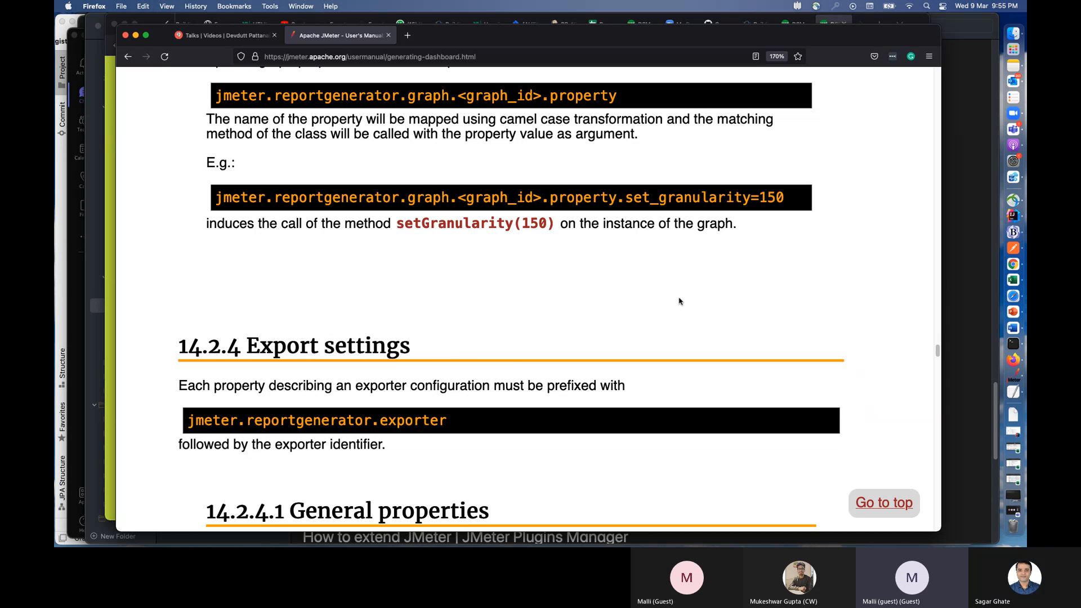
key(super+equal)
key(super+equal)
scroll(530, 301, down, 15)
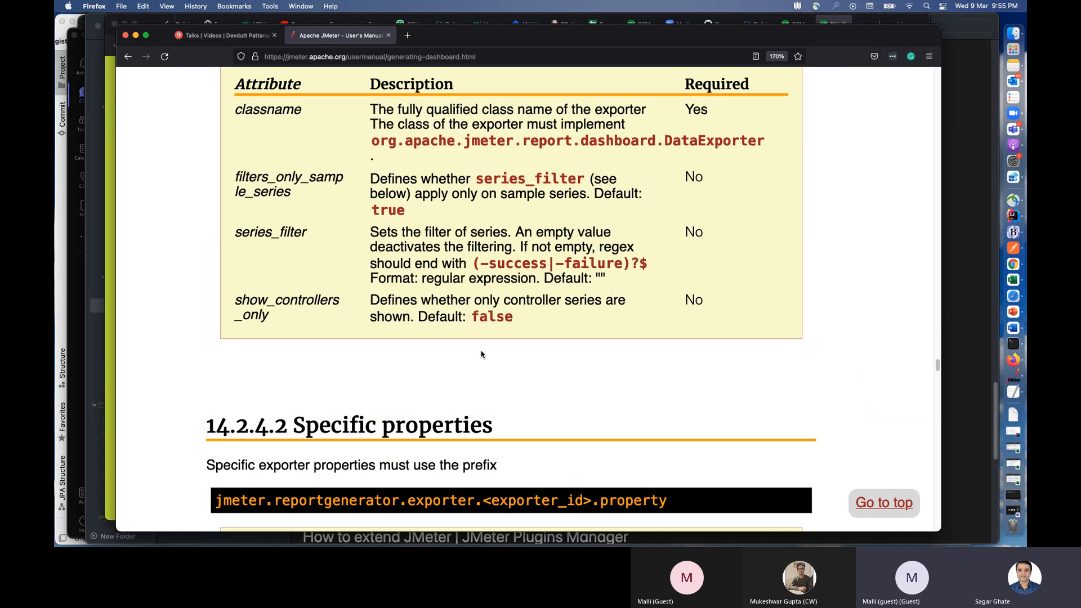
scroll(459, 314, down, 10)
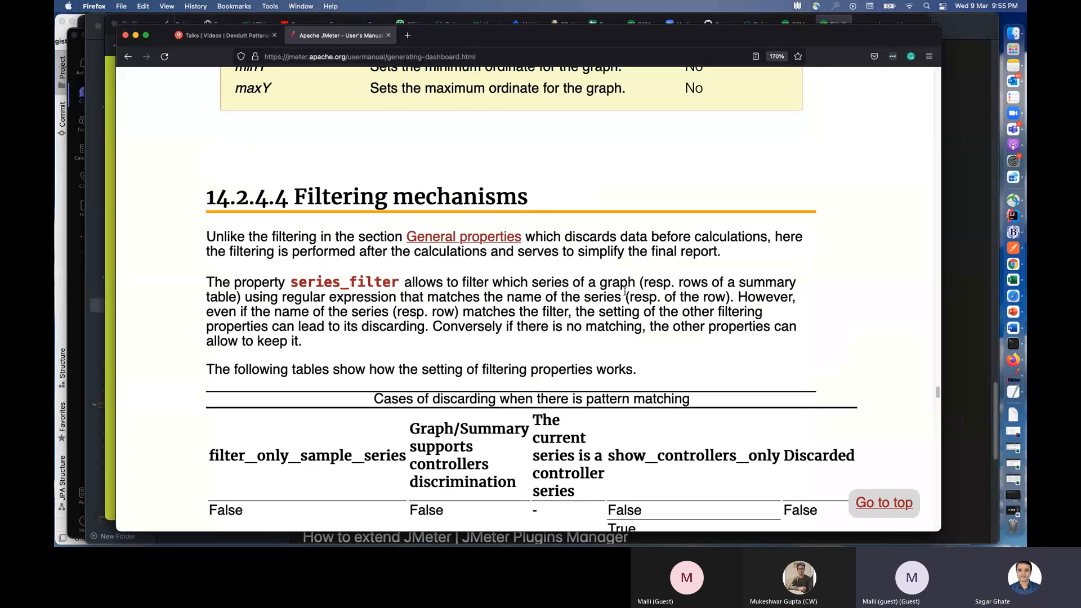
scroll(624, 291, down, 15)
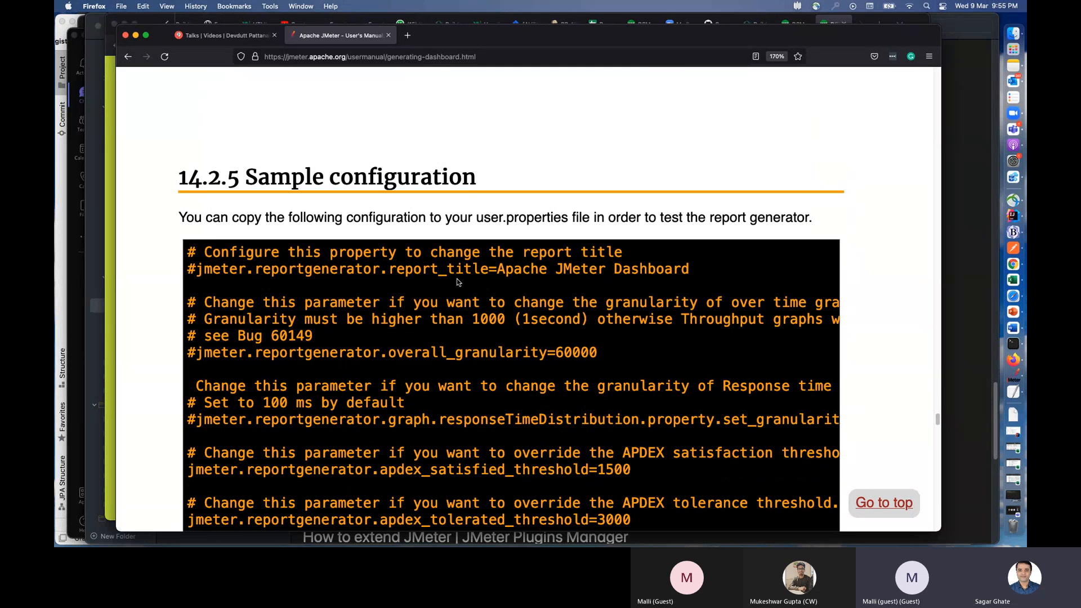
scroll(458, 282, down, 15)
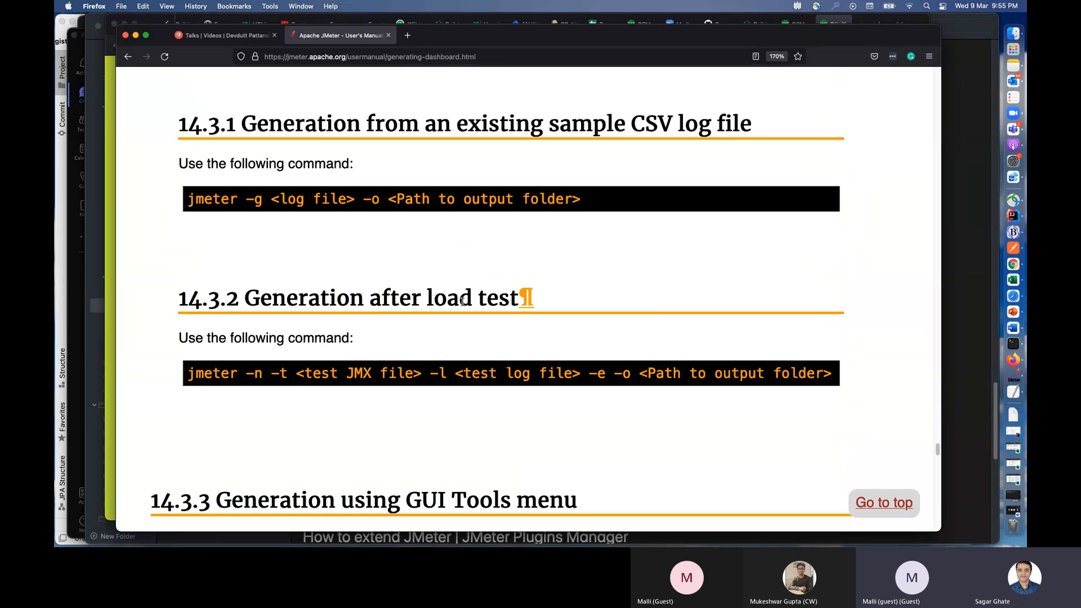
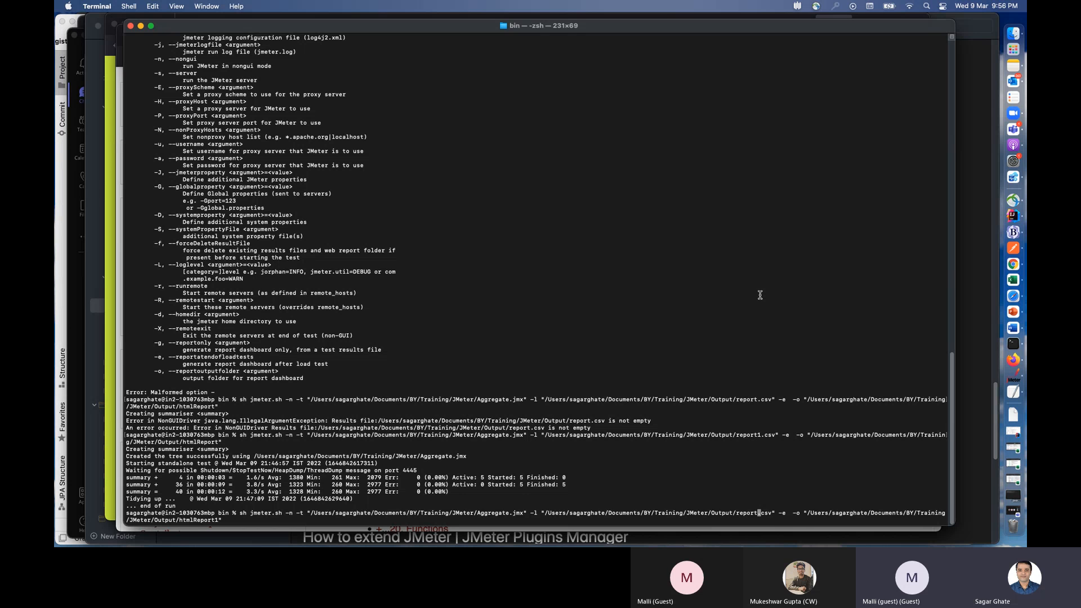
Step: Run Aggregate.jmx in non-GUI mode with results in report2.csv and the dashboard in htmlReport1, and switch to Finder
key(Return)
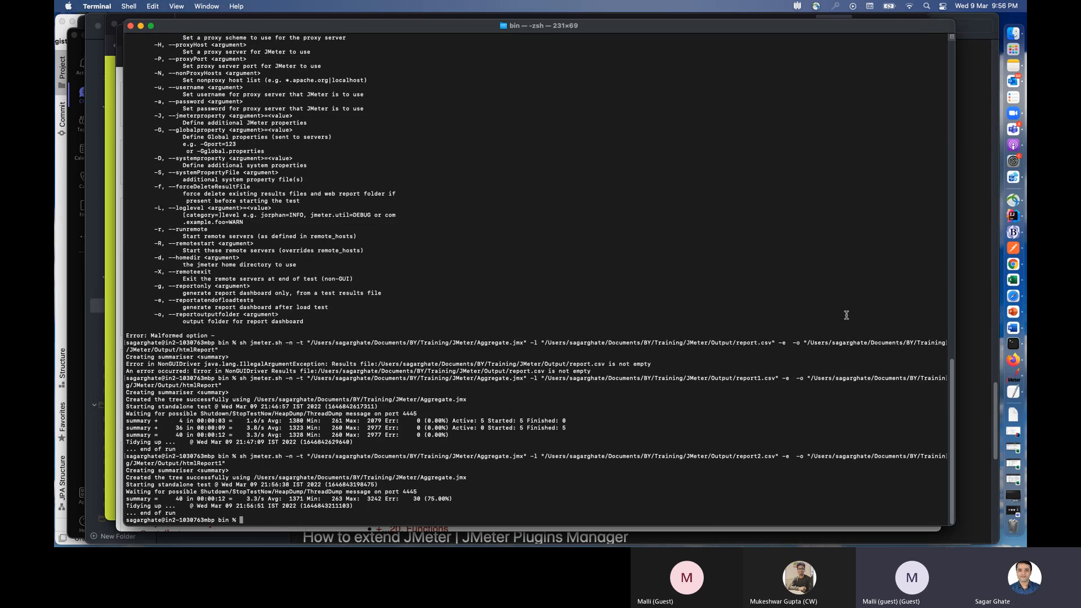
click(1014, 33)
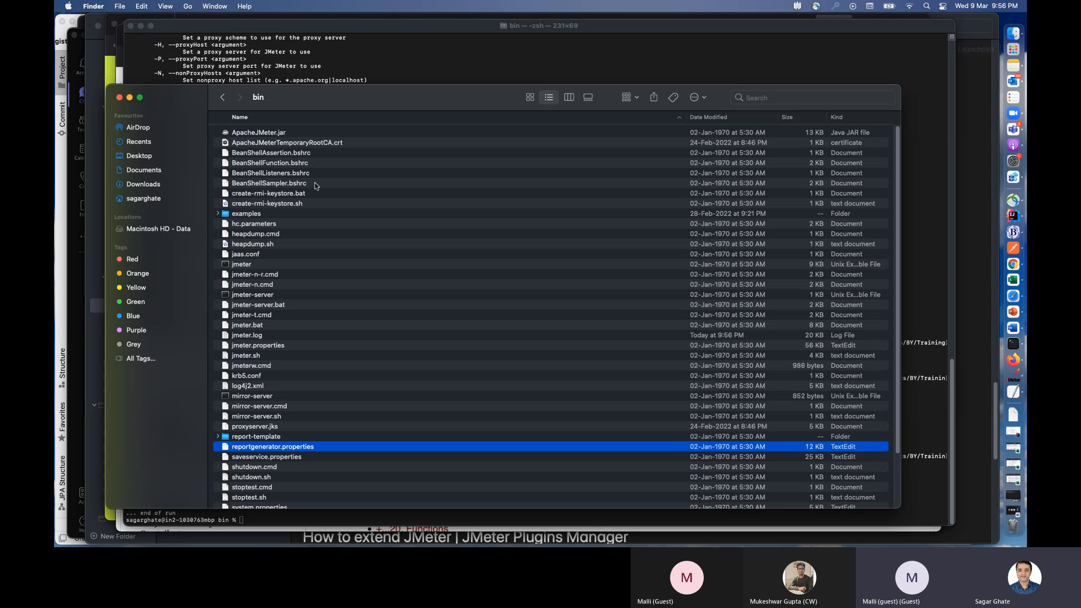
Step: Browse to the JMeter training folder's Output folder in icon view and locate report2.csv and the htmlReport folder
click(227, 99)
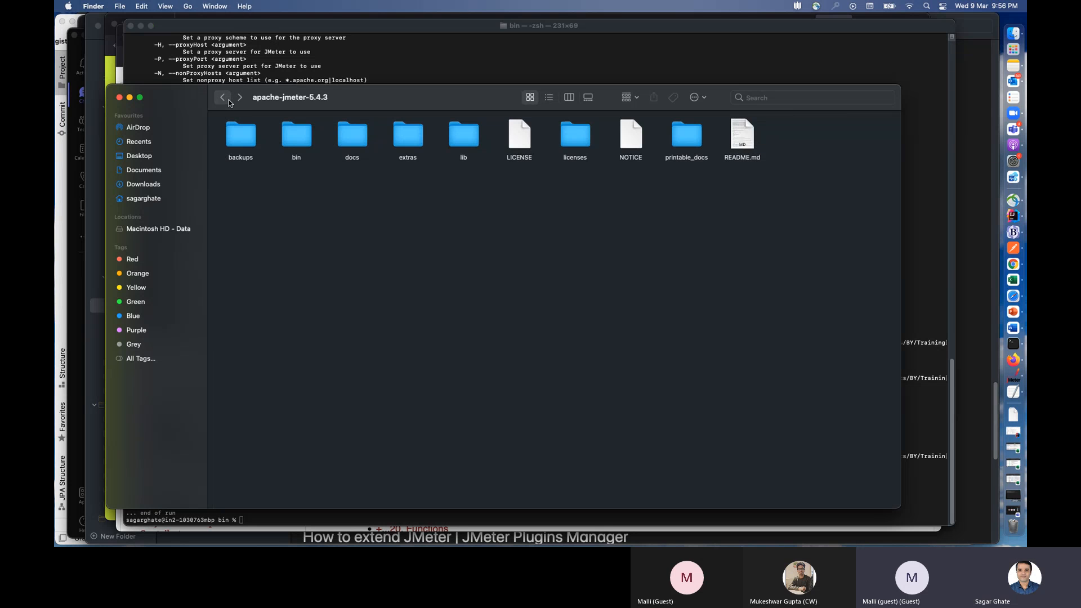
click(228, 102)
double_click(307, 202)
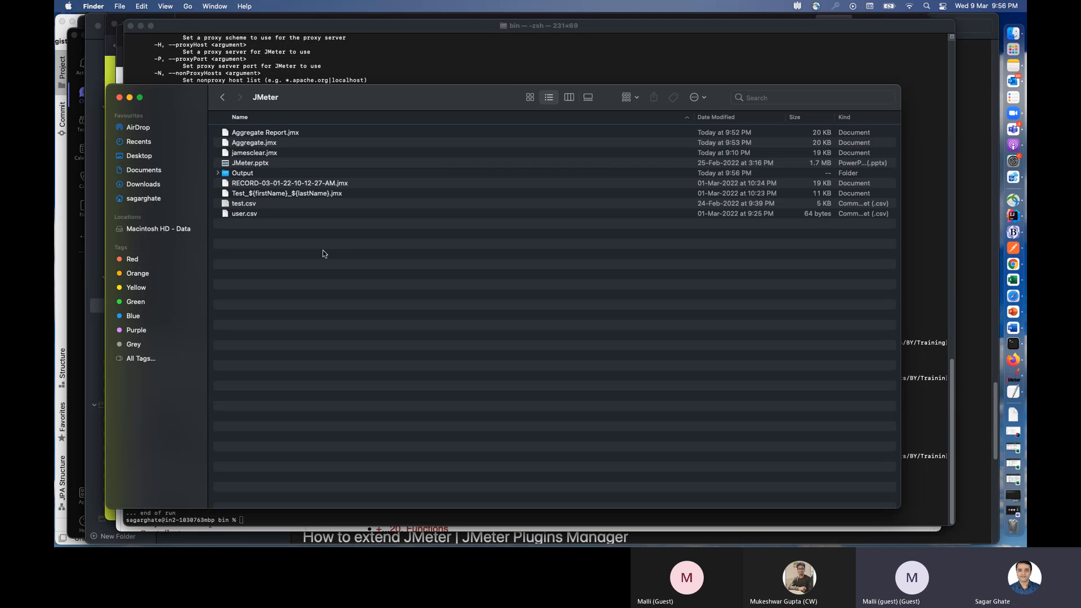
click(530, 96)
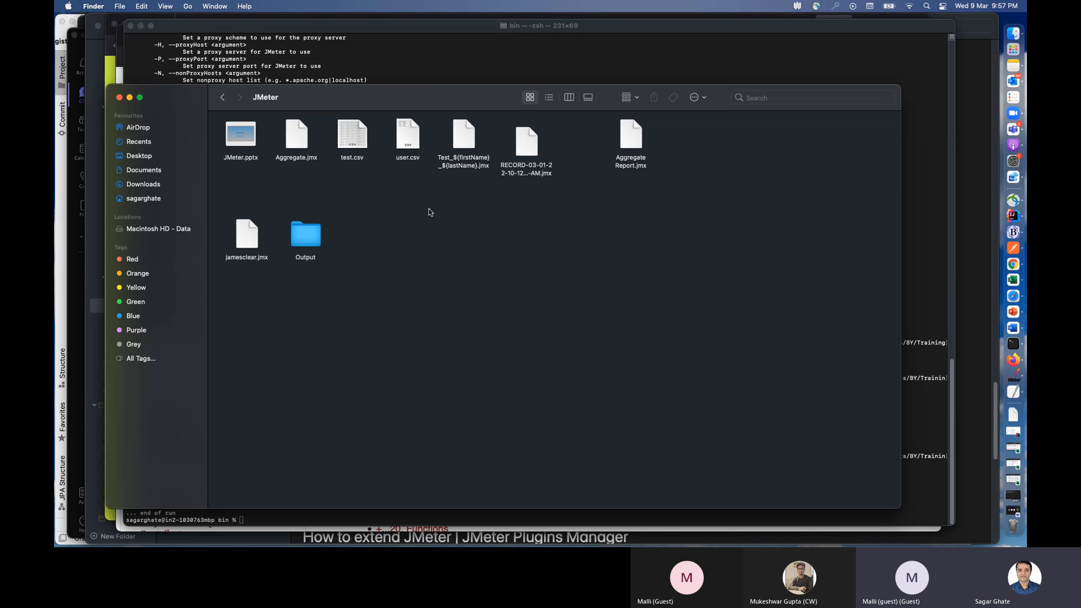
double_click(307, 236)
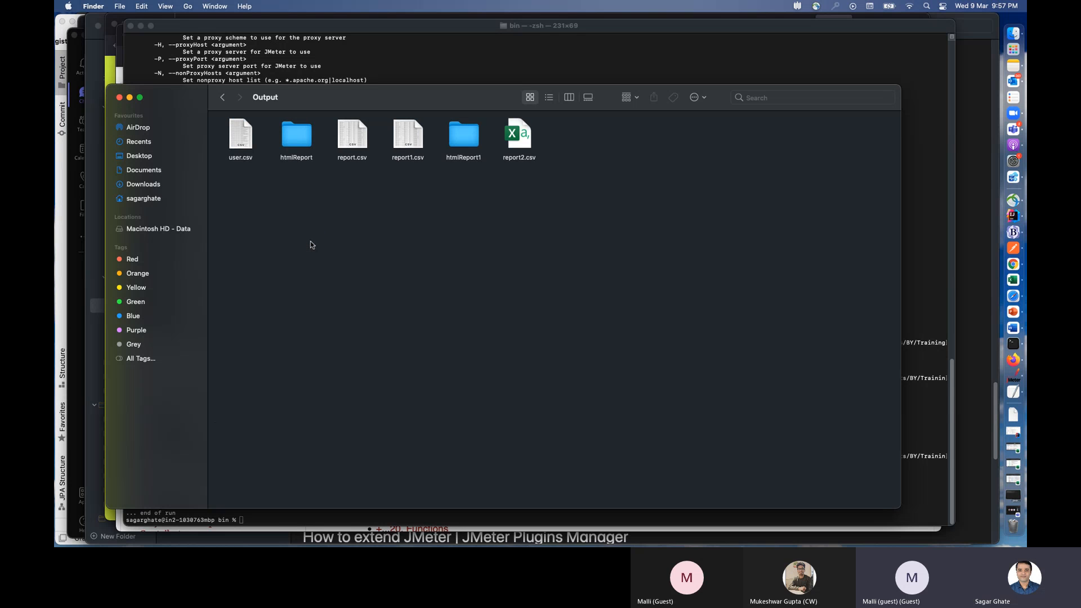
click(526, 137)
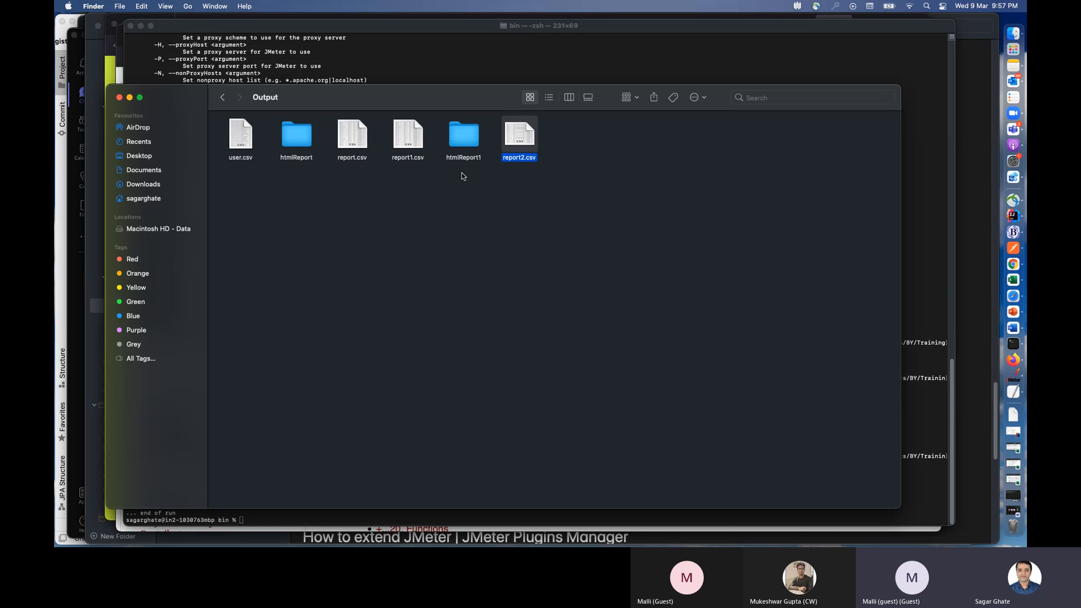
click(297, 142)
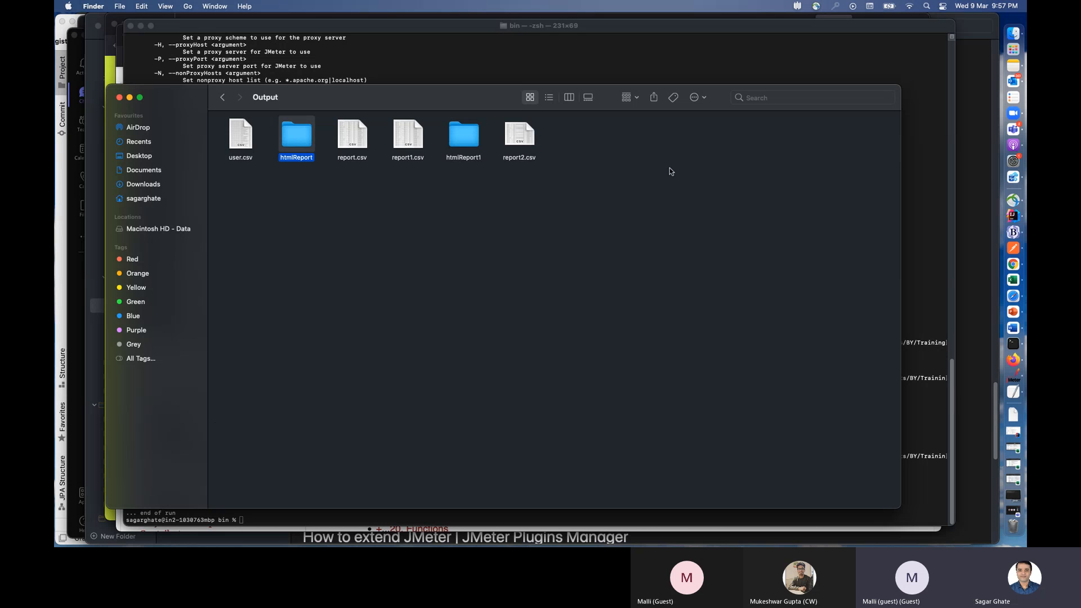
Step: Compare the htmlReport and htmlReport1 output paths of the two test runs in Terminal, and return to the Output folder in Finder
click(925, 242)
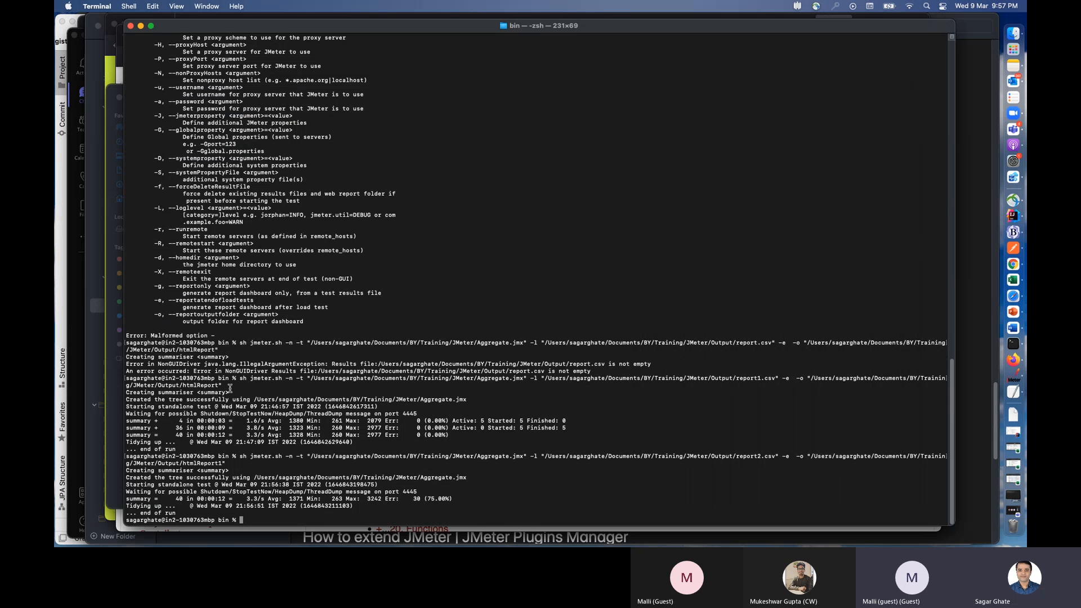
drag(222, 387, 175, 374)
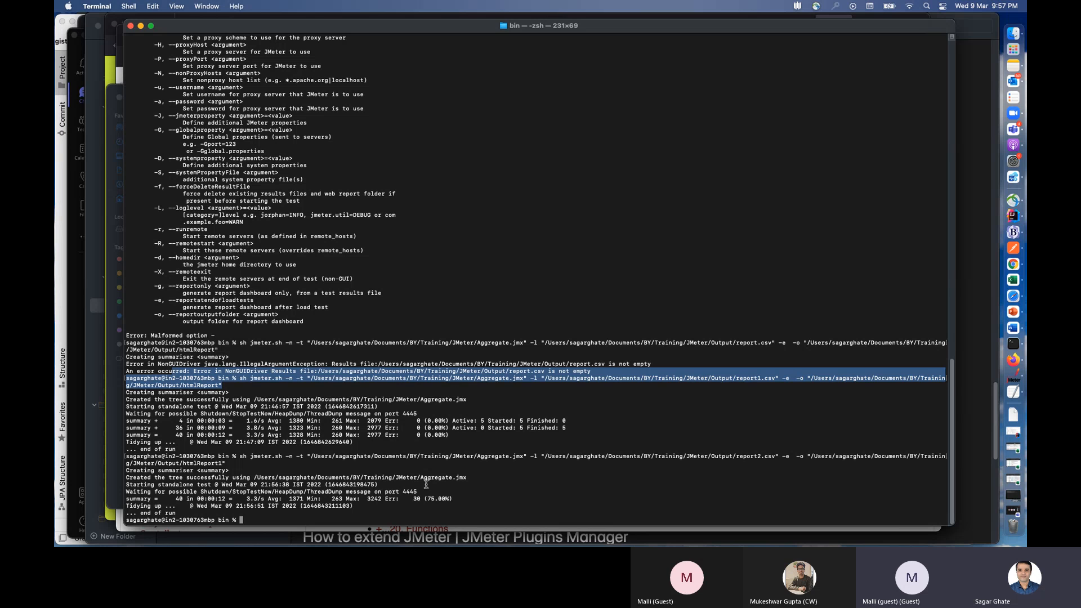
drag(224, 463, 192, 462)
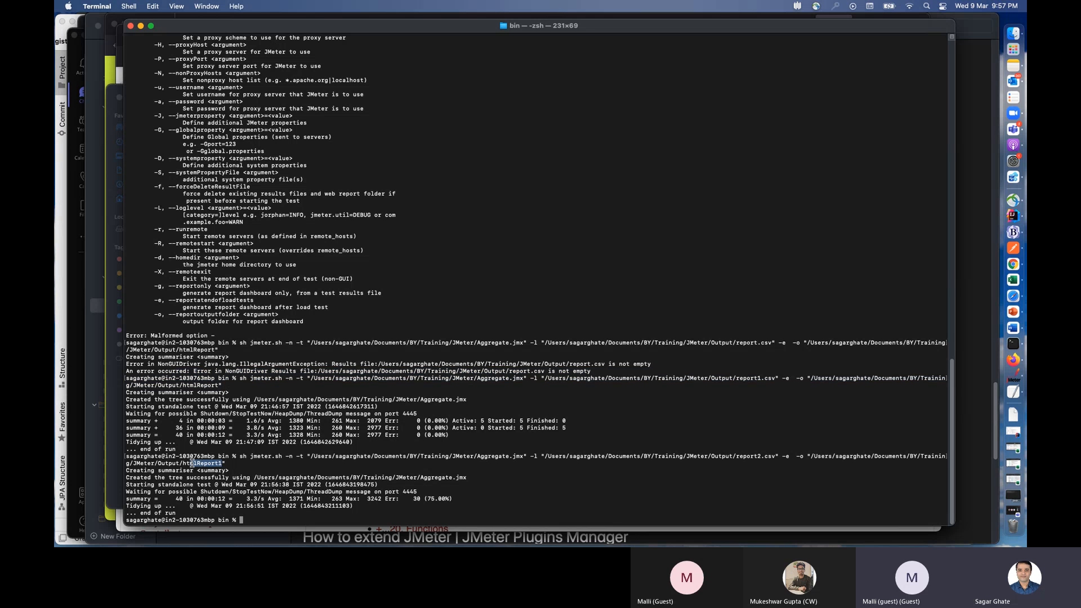
key(super+Tab)
click(399, 209)
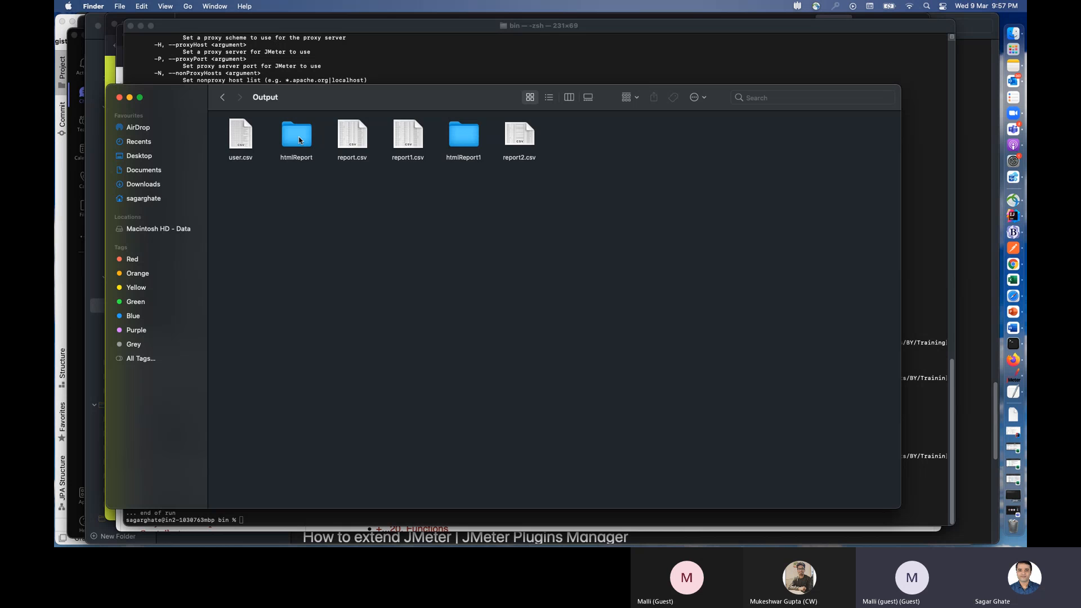
Step: Open index.html from the htmlReport folder in Safari to view the earlier run's dashboard
double_click(298, 139)
click(292, 137)
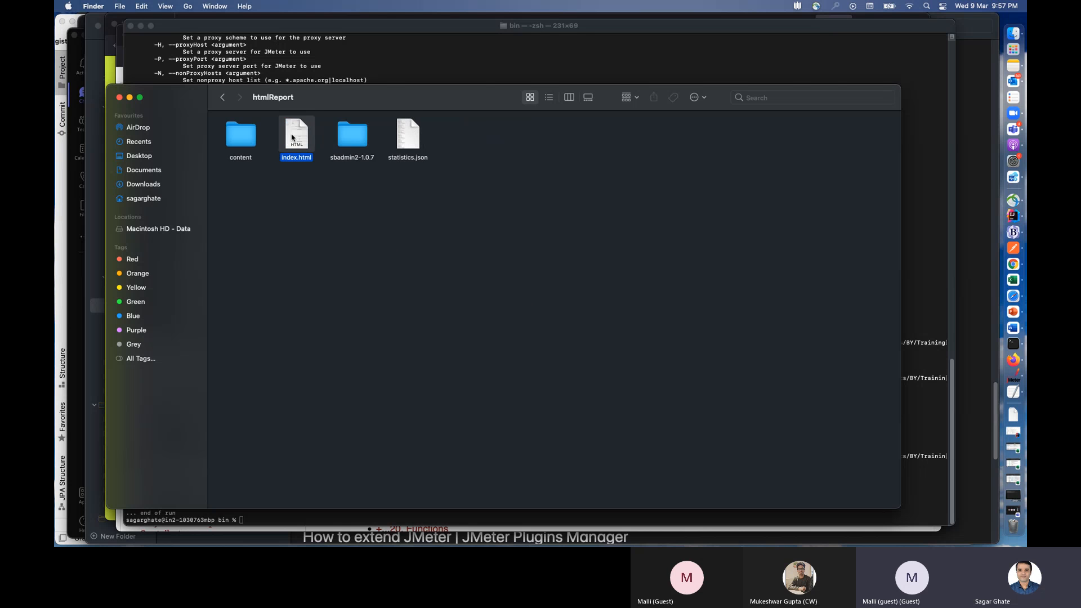
double_click(292, 137)
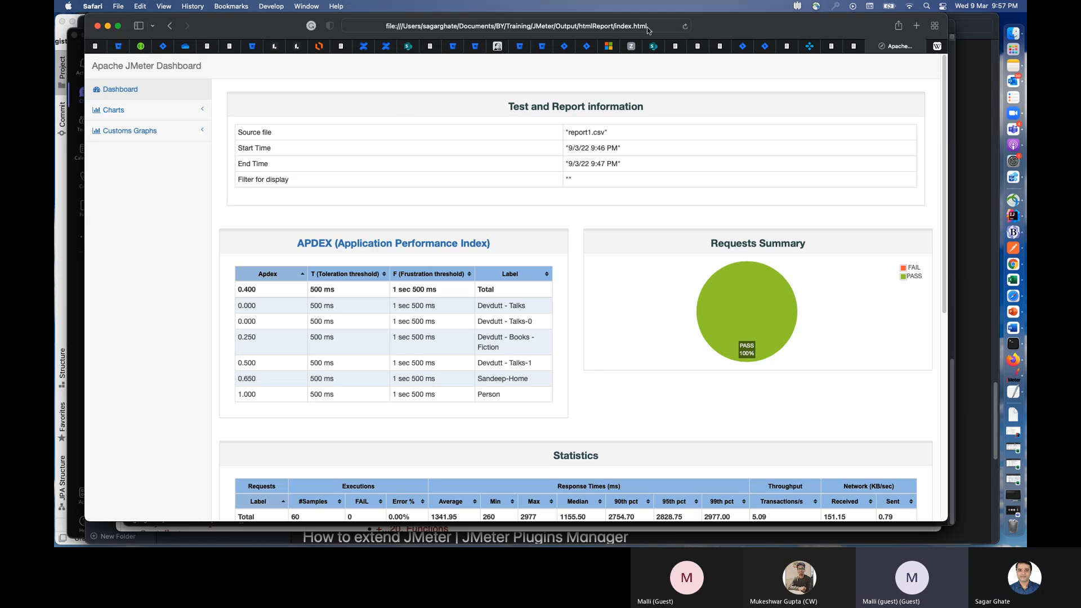
Step: Return to Finder and open index.html from the htmlReport1 folder in Safari
key(super+Tab)
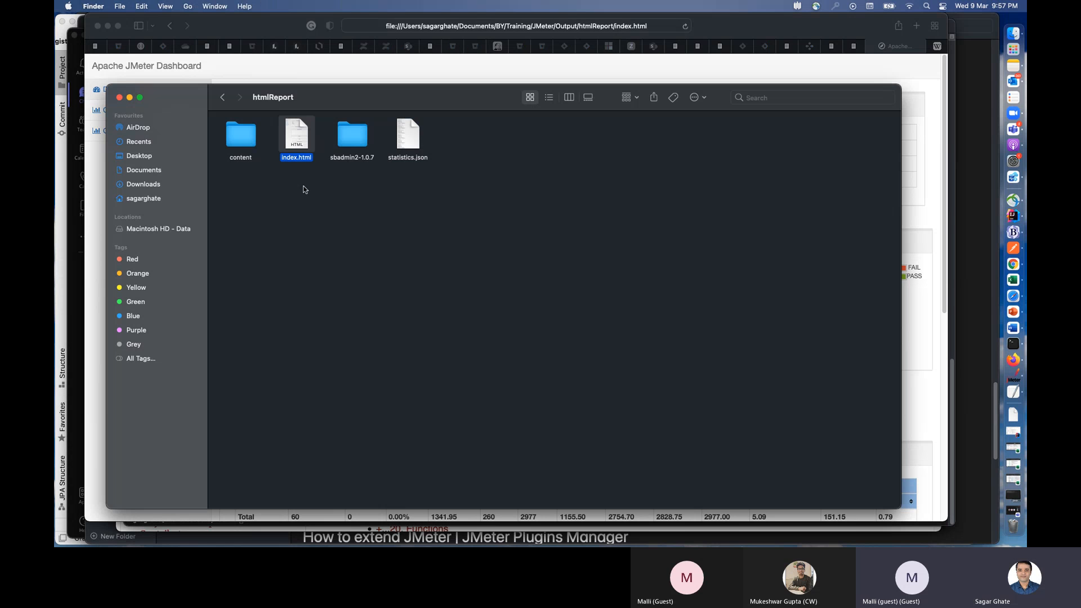
click(223, 98)
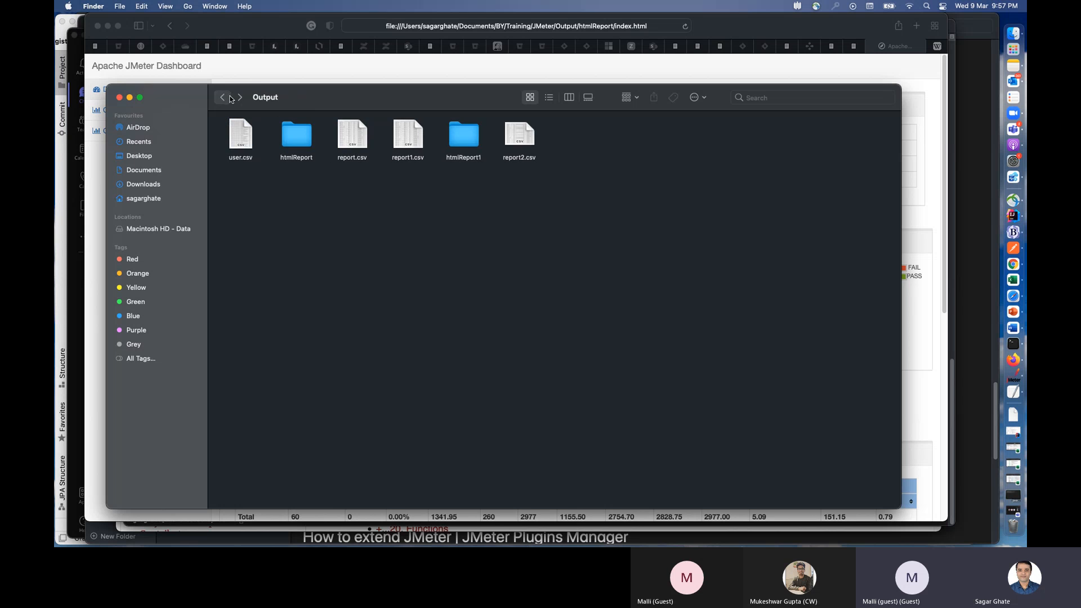
double_click(473, 140)
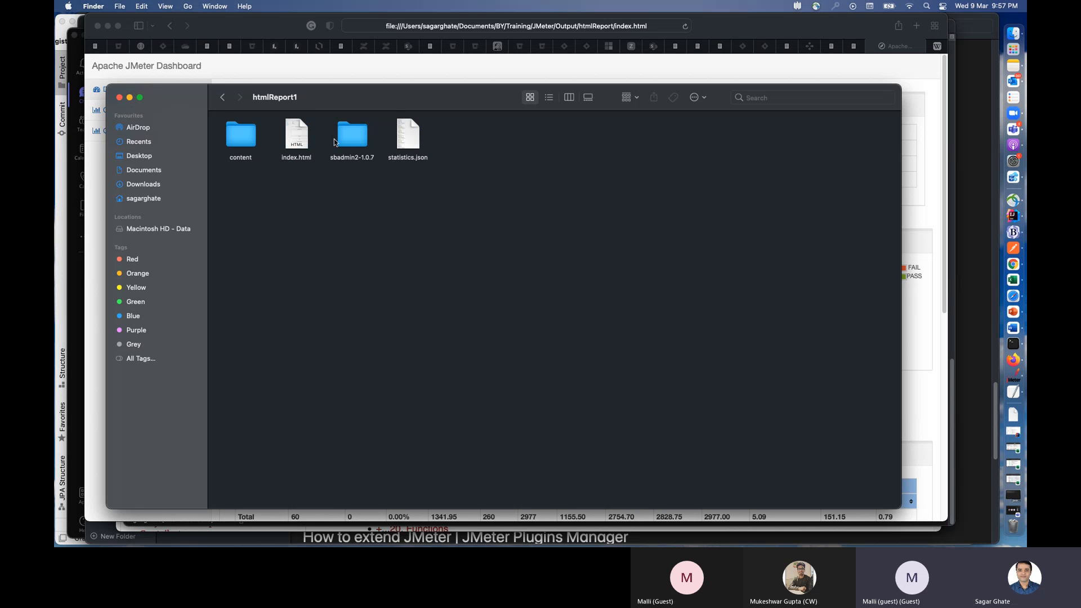
click(295, 133)
double_click(295, 133)
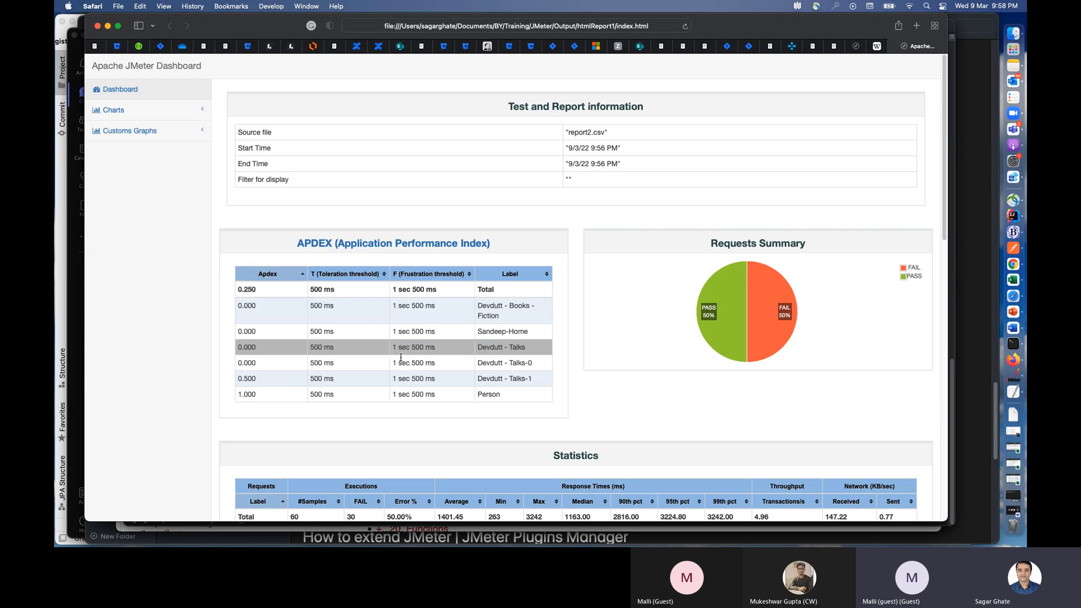
Step: Examine the new dashboard's Statistics, Errors and Top 5 Errors by sampler tables
scroll(403, 364, down, 3)
scroll(437, 285, down, 3)
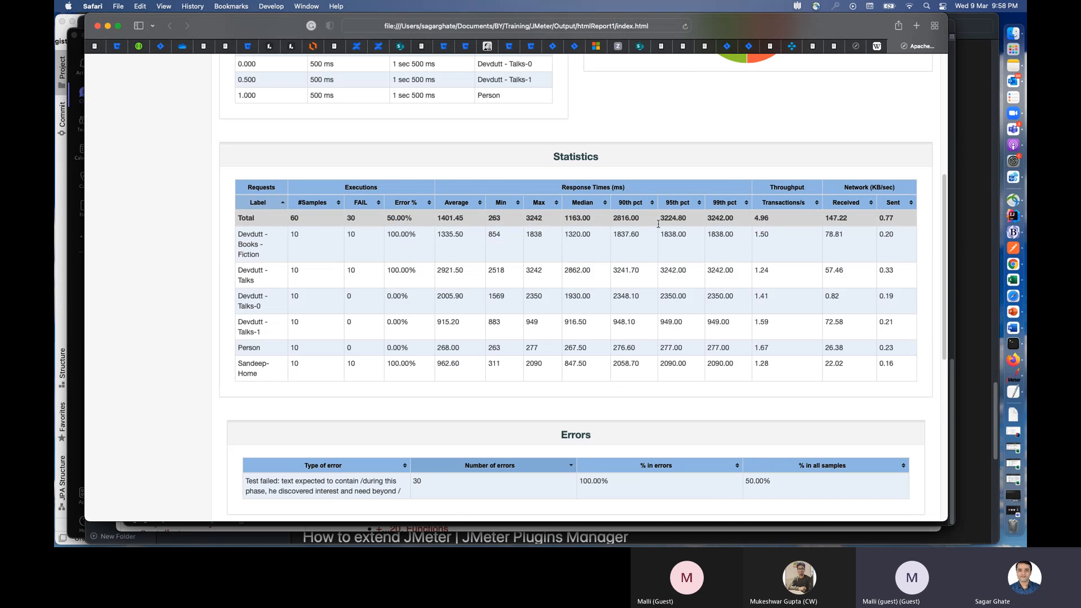
scroll(617, 371, down, 3)
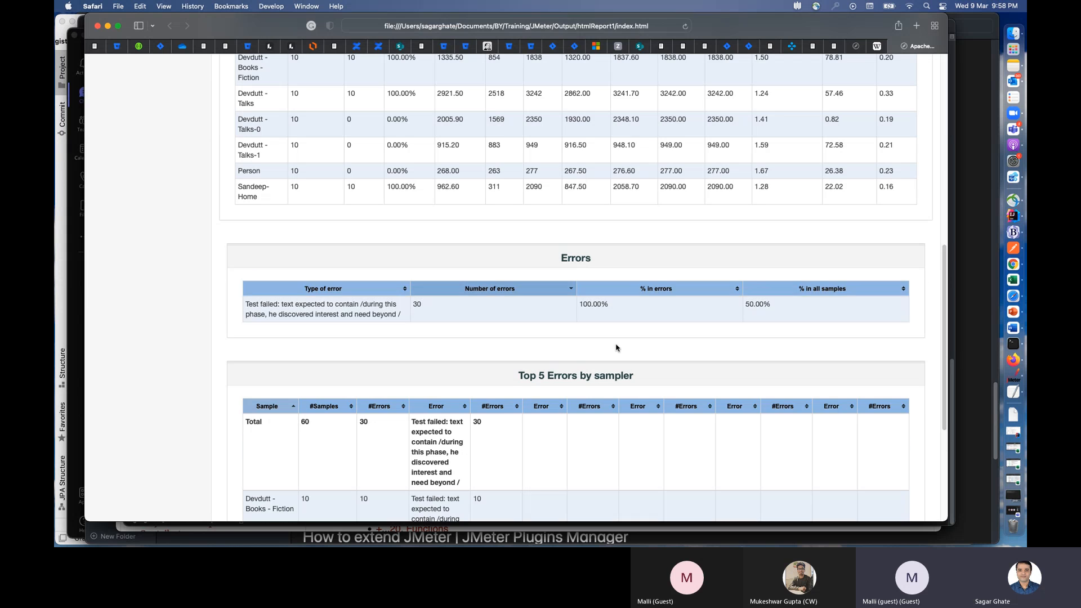
scroll(590, 353, down, 3)
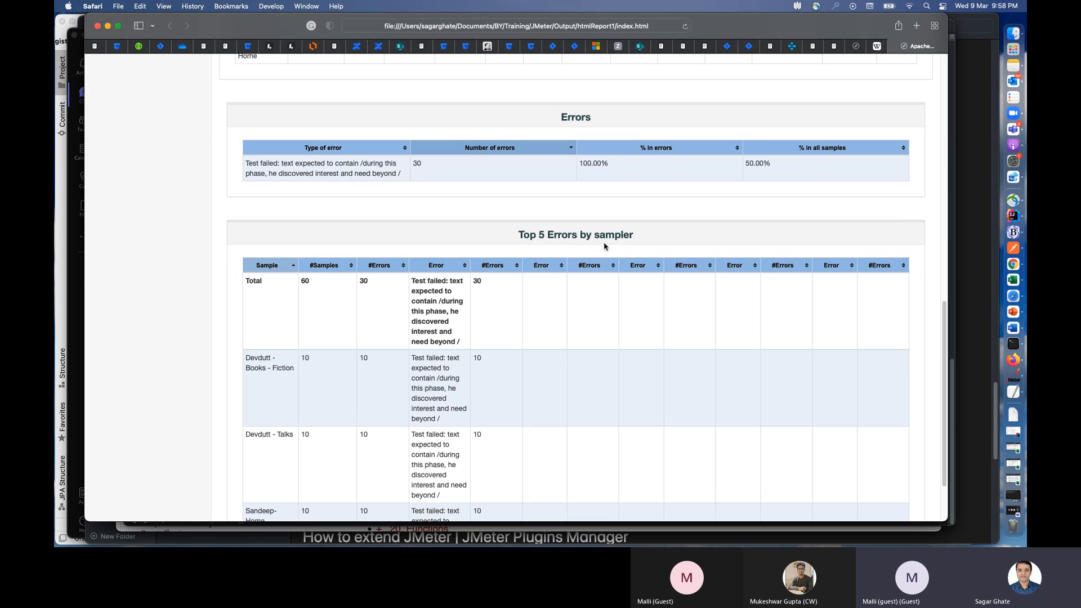
scroll(500, 271, down, 2)
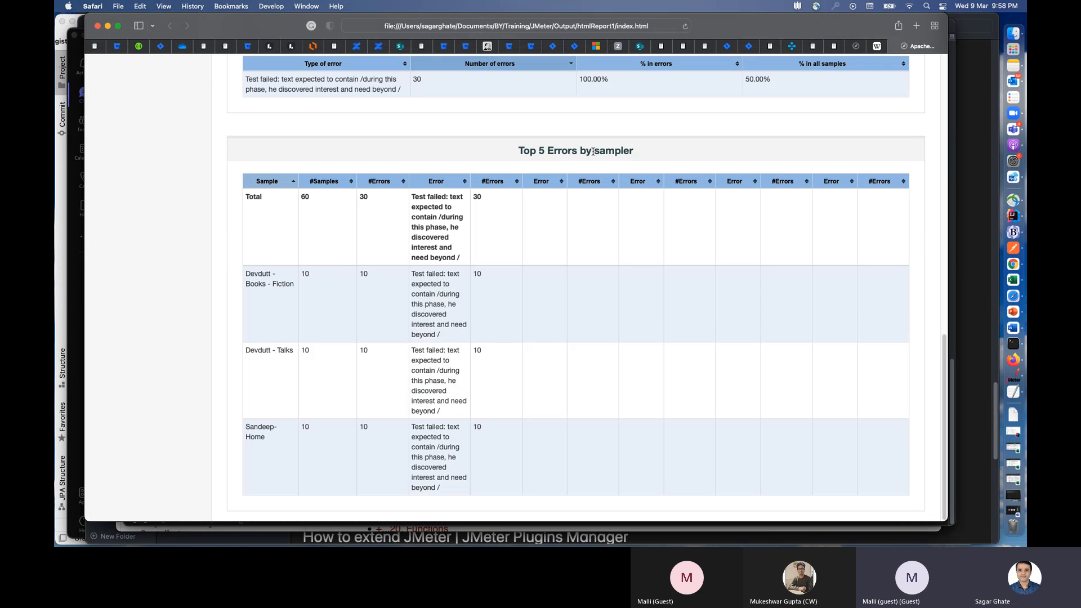
scroll(461, 302, up, 13)
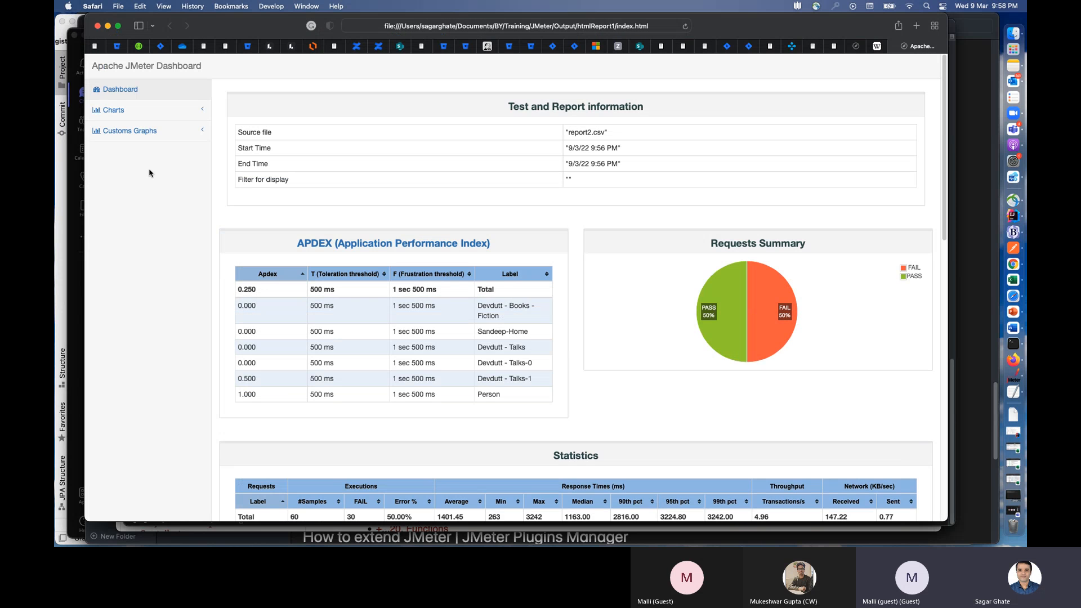
Step: Open the report's Over Time charts and expand Response Time Percentiles Over Time (successful responses)
click(113, 110)
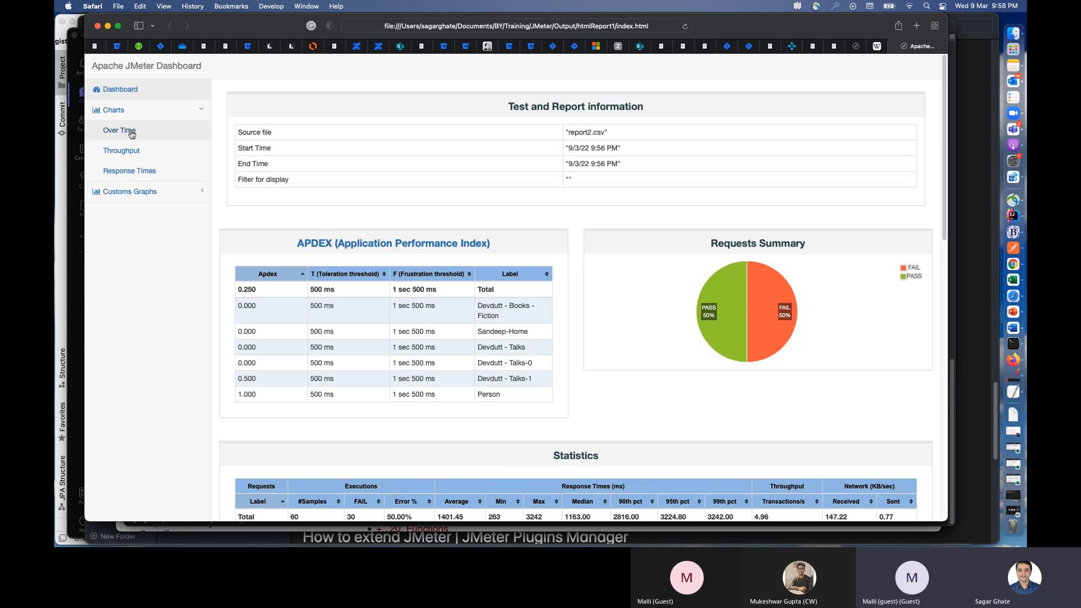
click(132, 134)
scroll(304, 288, down, 5)
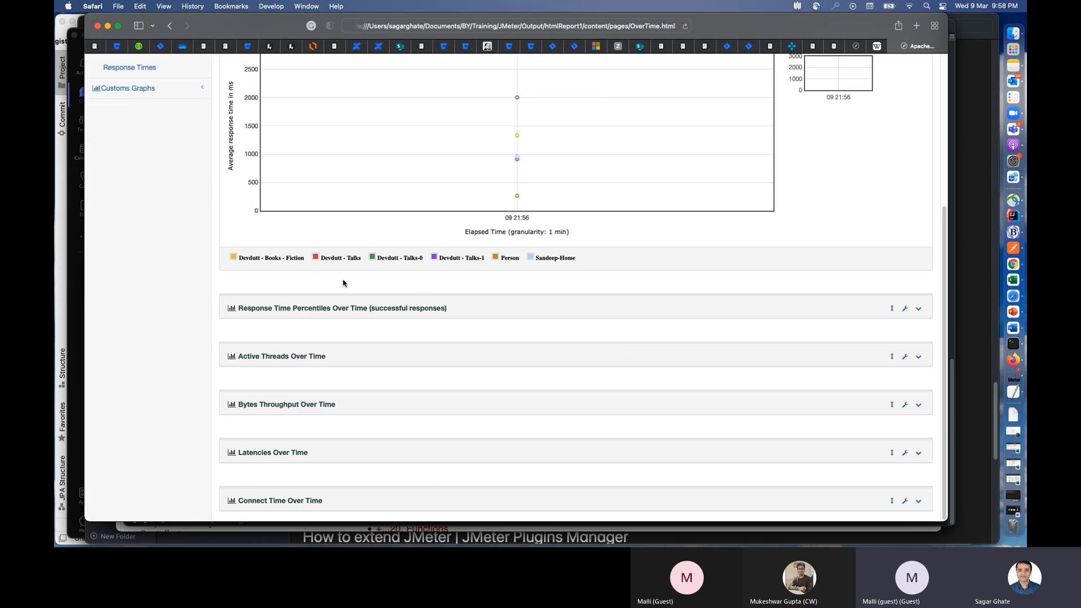
click(337, 309)
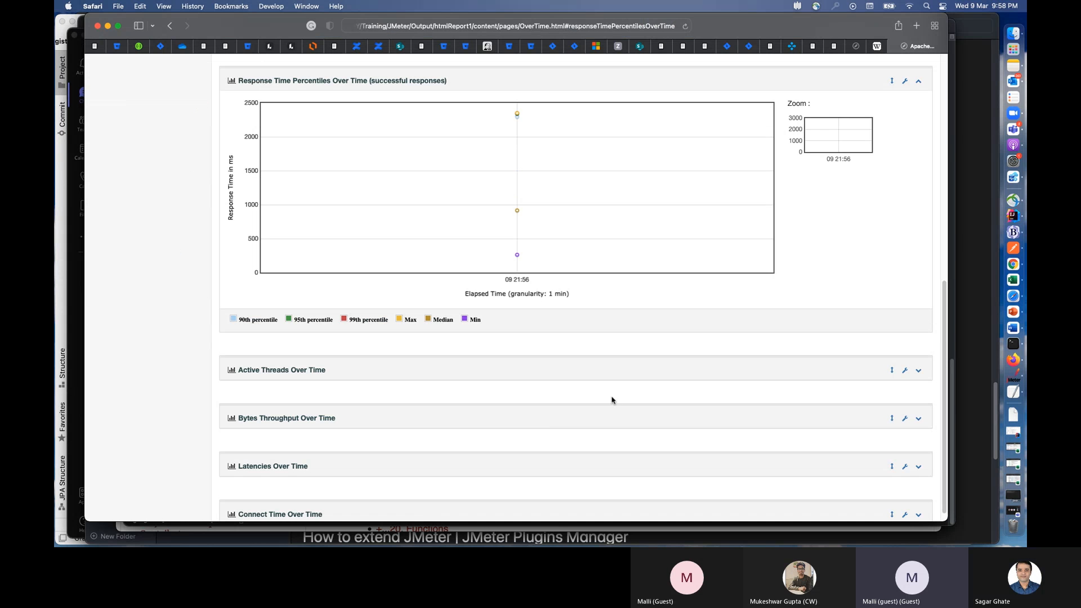
Step: Examine the Response Times Over Time and percentiles charts, inspecting individual samplers' average response times
scroll(528, 322, up, 2)
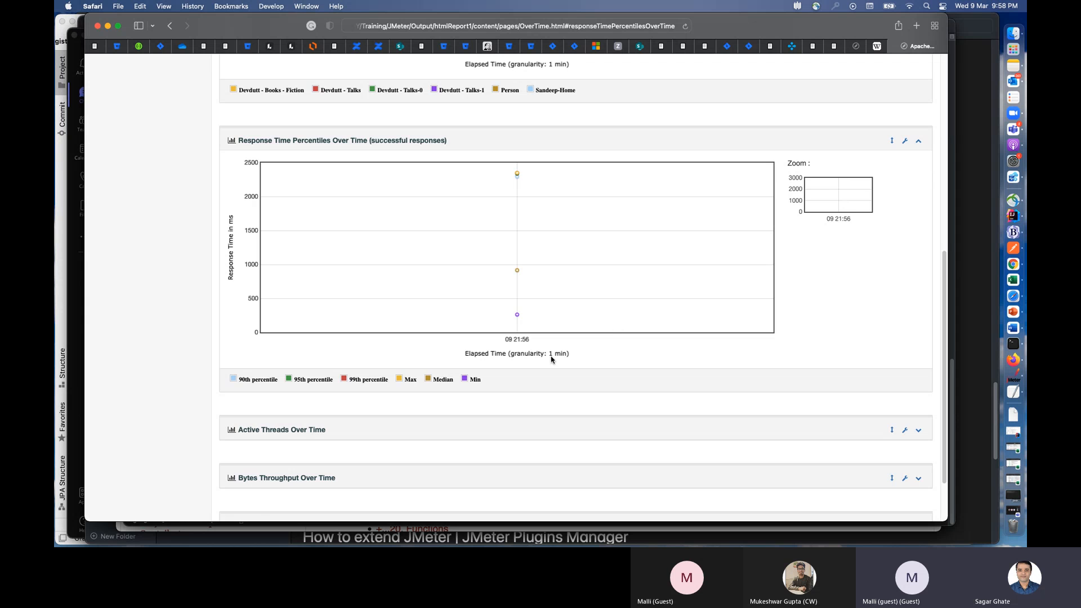
scroll(589, 352, up, 10)
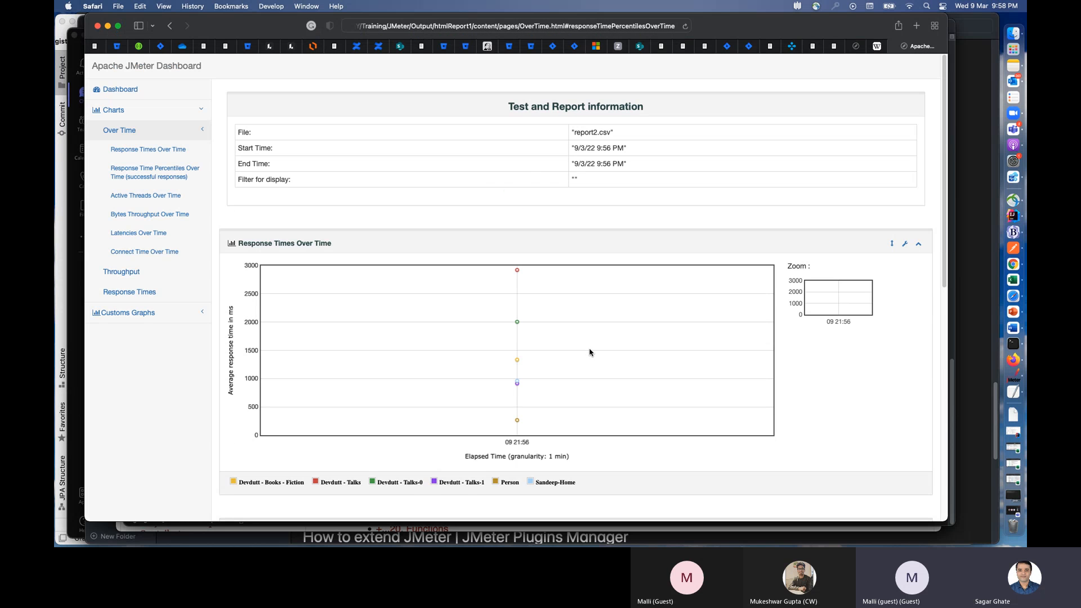
scroll(589, 352, down, 5)
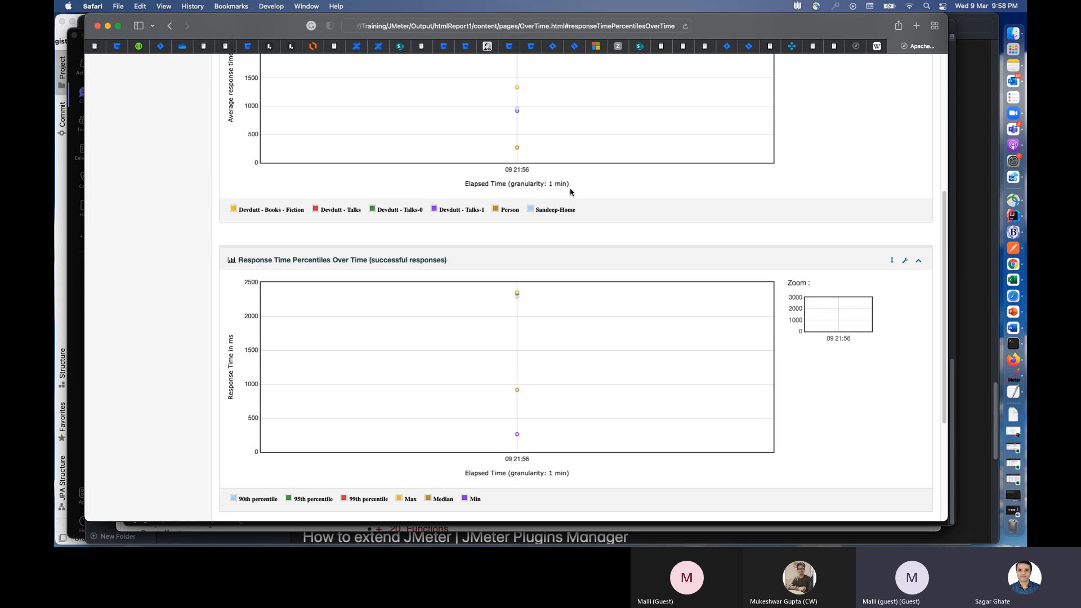
scroll(640, 287, up, 3)
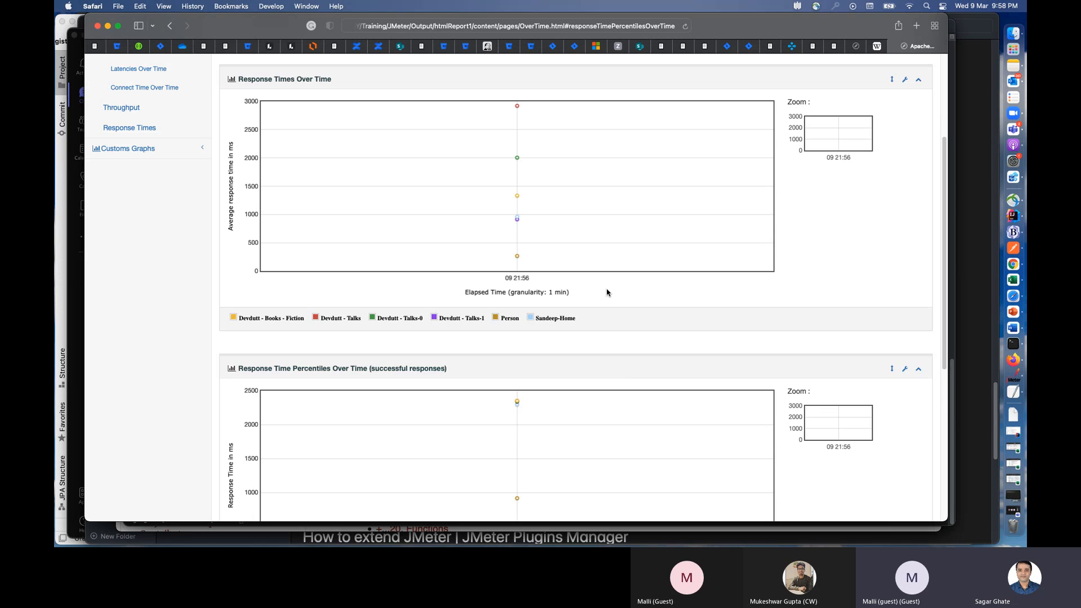
scroll(610, 298, up, 2)
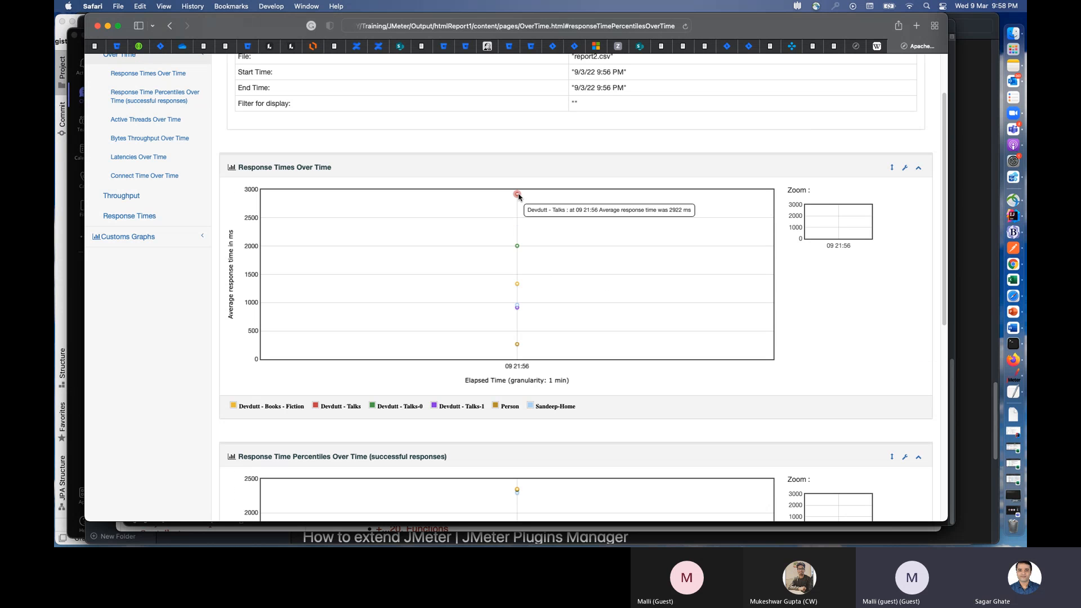
mouse_move(518, 246)
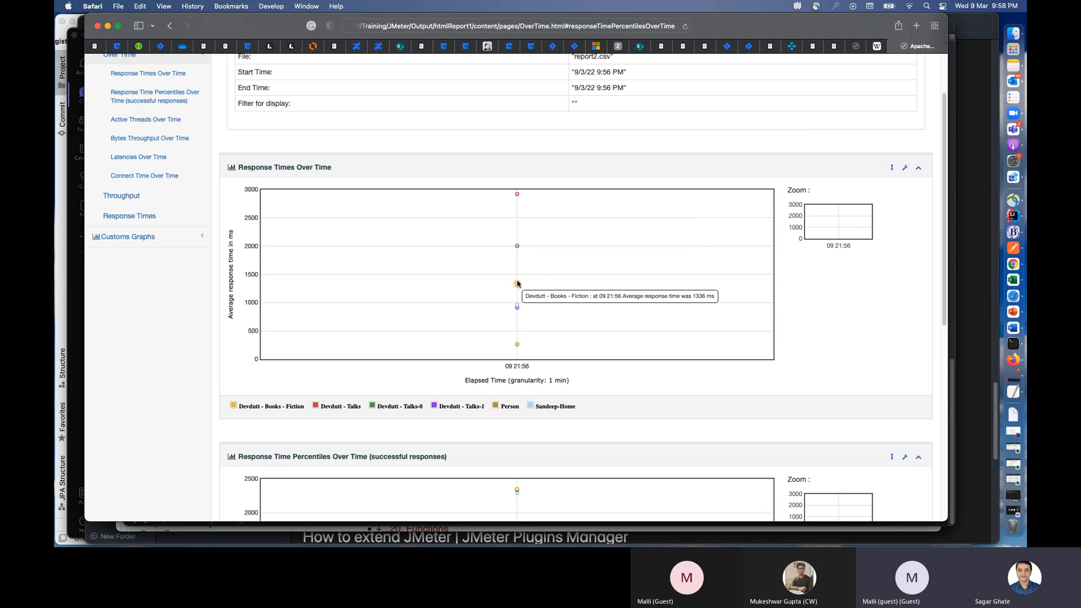
scroll(360, 270, up, 2)
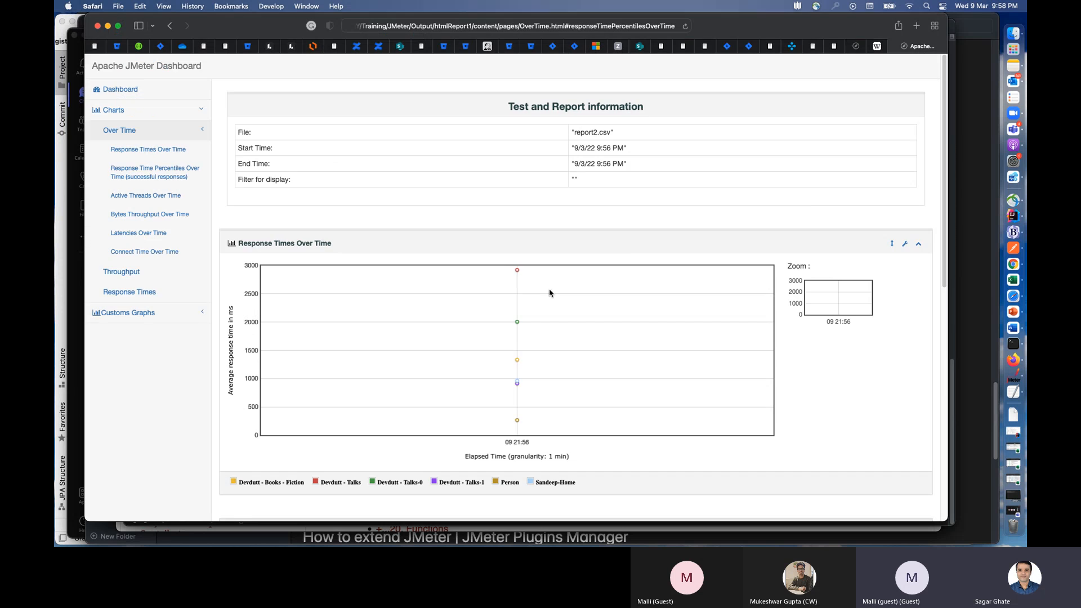
Step: Show the Latencies Over Time chart, and open the Response Times charts to inspect the slowest sampler's percentile curve
click(138, 233)
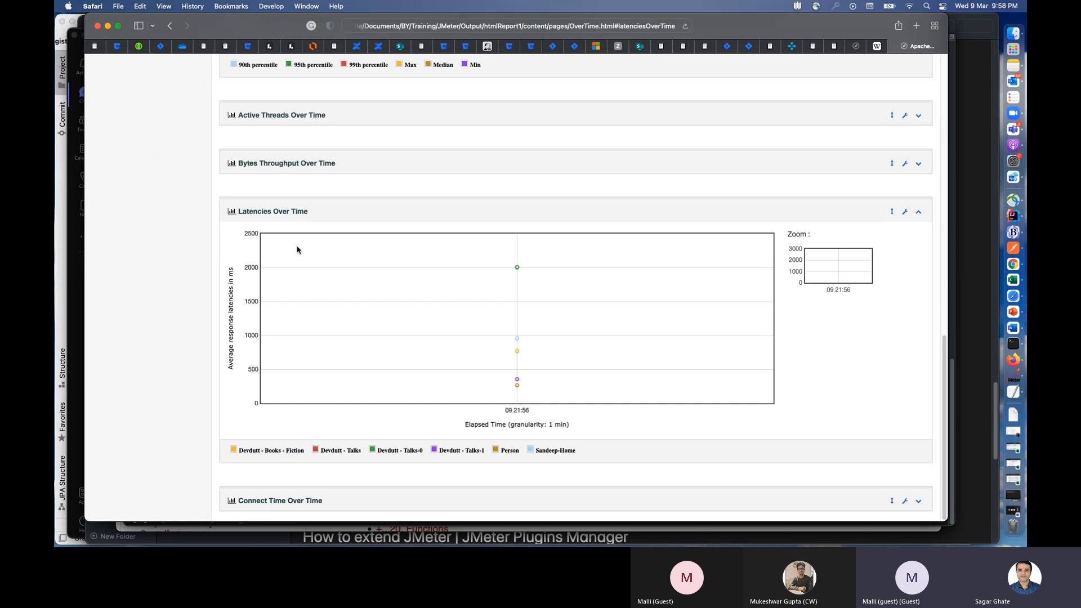
scroll(281, 276, up, 7)
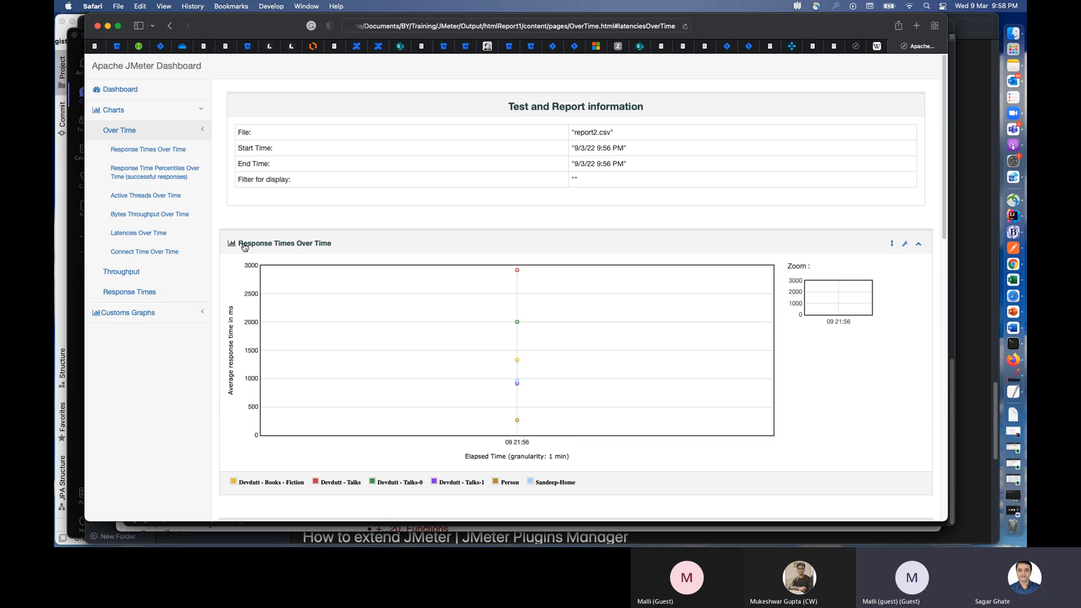
click(136, 292)
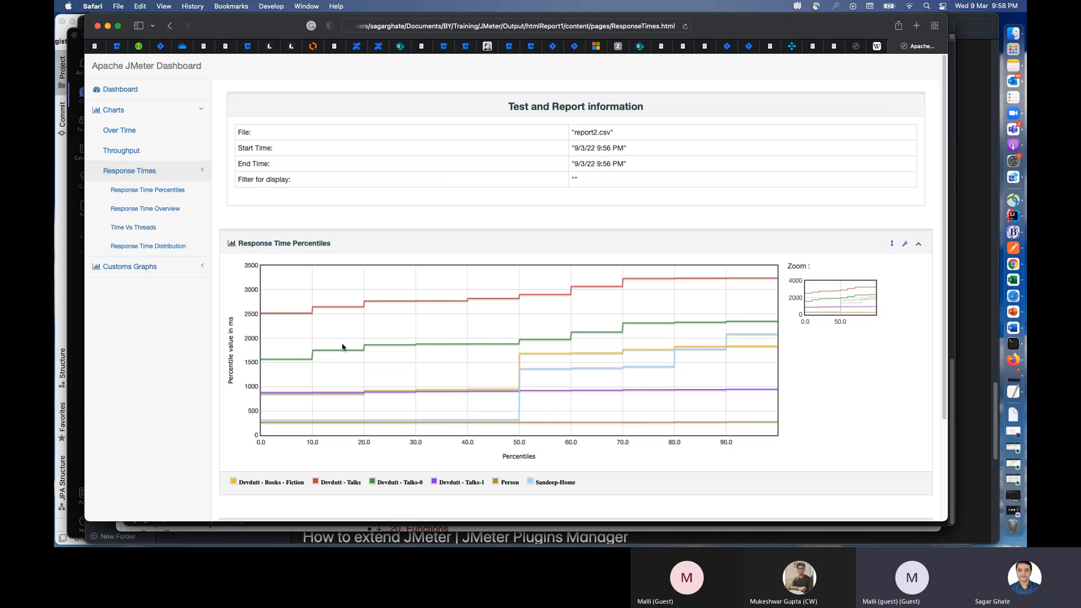
mouse_move(299, 317)
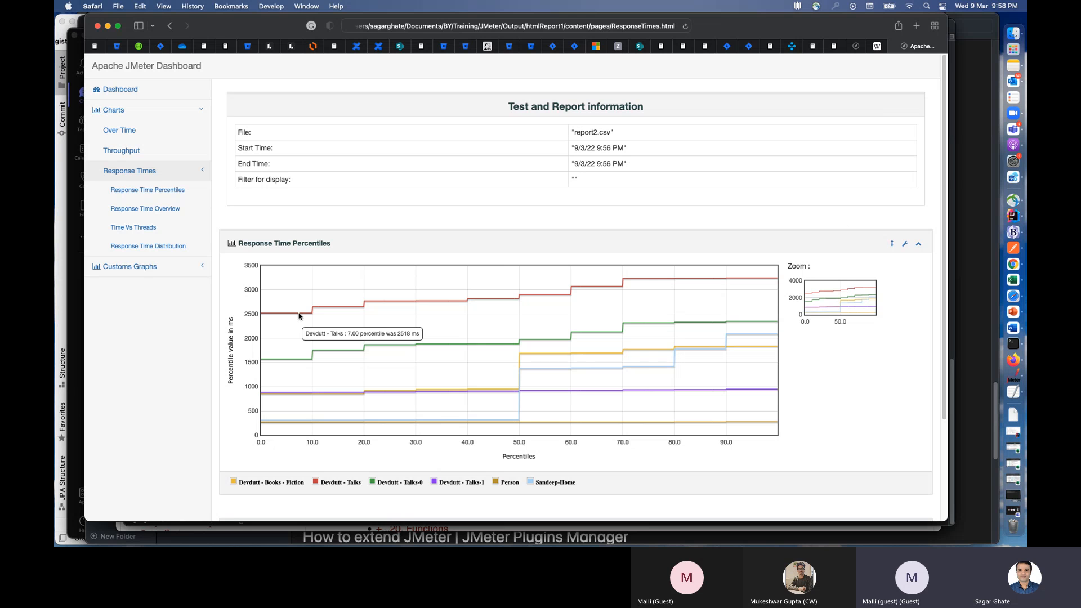
Step: Inspect the percentile curves of the remaining samplers in the Response Time Percentiles chart
mouse_move(308, 359)
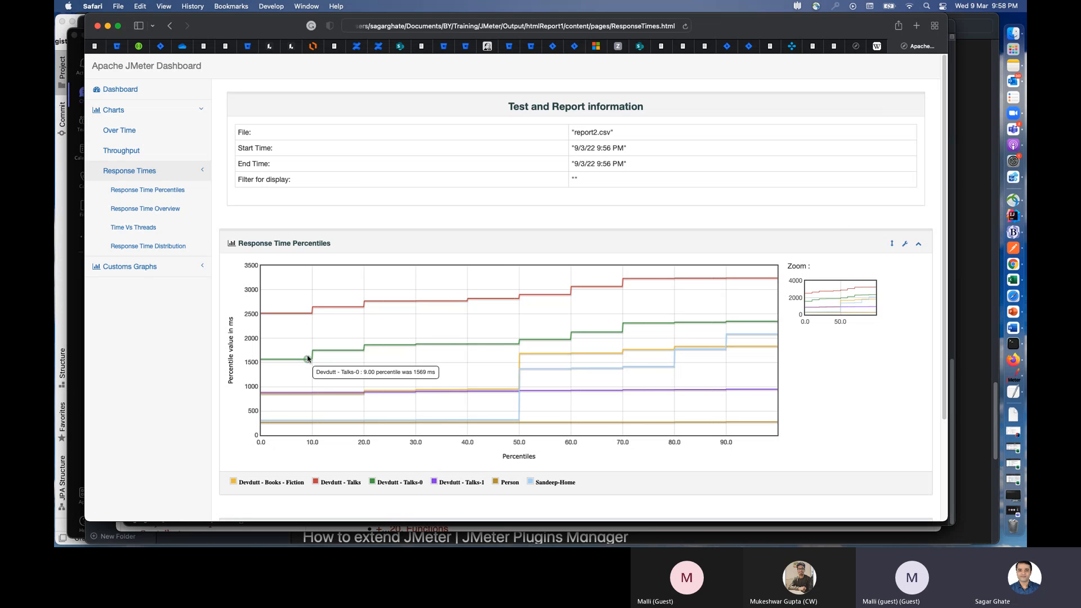
mouse_move(308, 398)
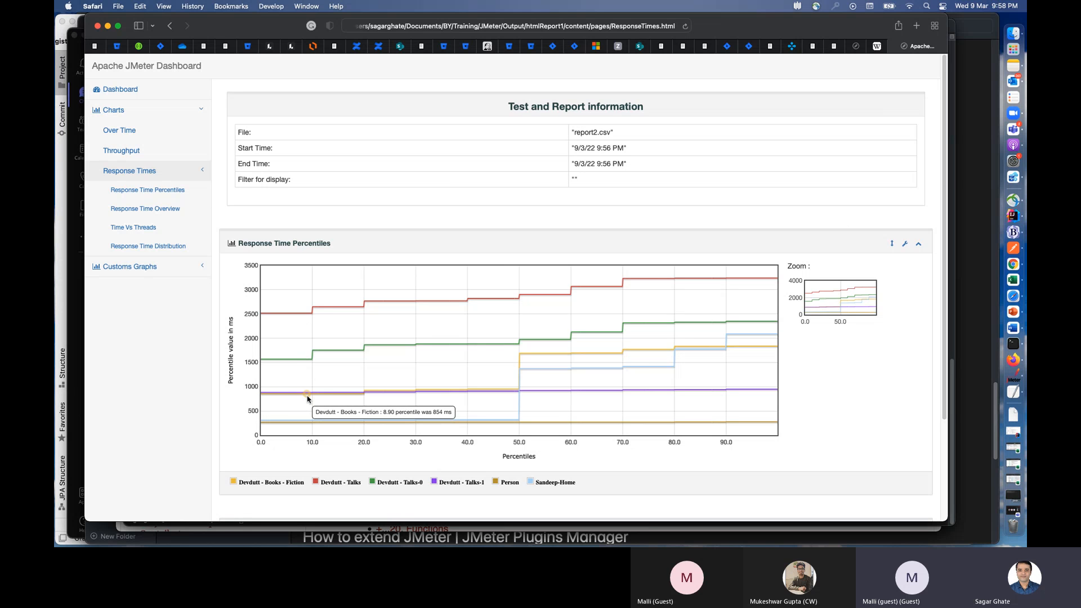
mouse_move(308, 423)
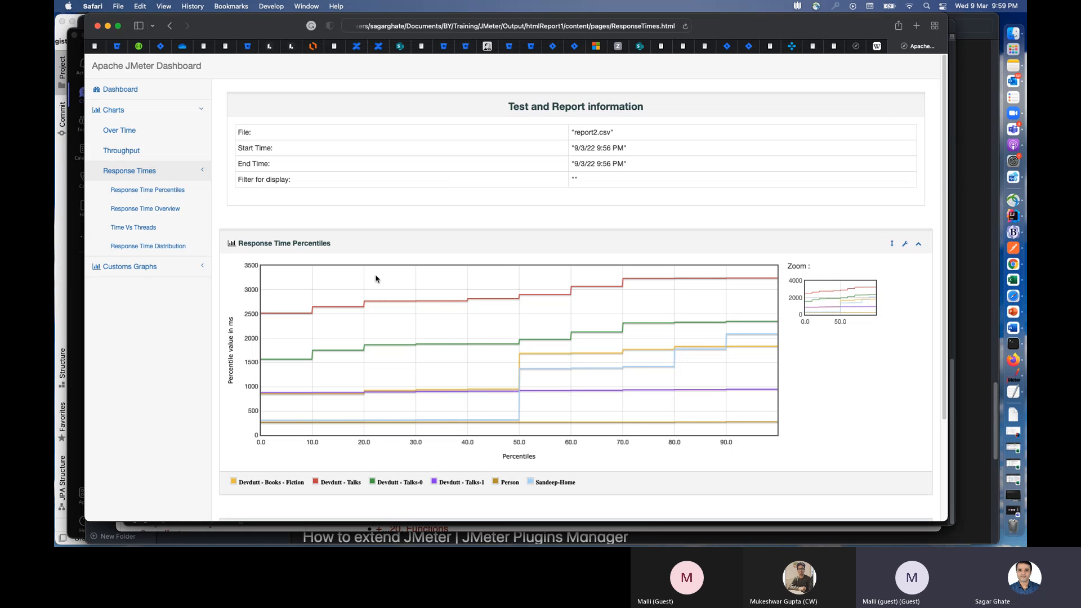
Step: Expand and examine the Response Time Overview, Time Vs Threads and Response Time Distribution charts
scroll(535, 304, down, 4)
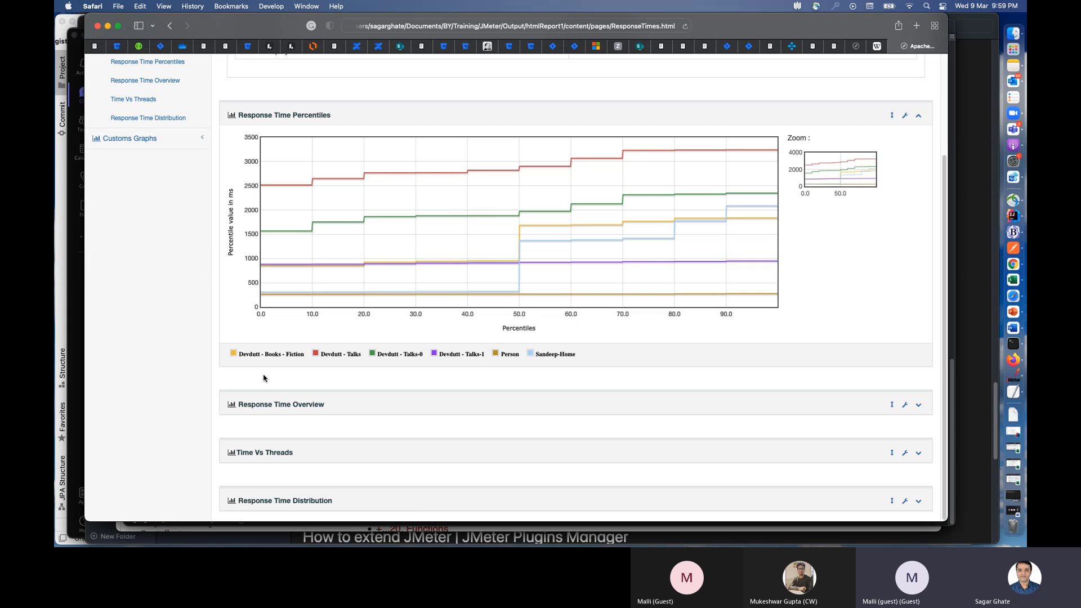
click(266, 405)
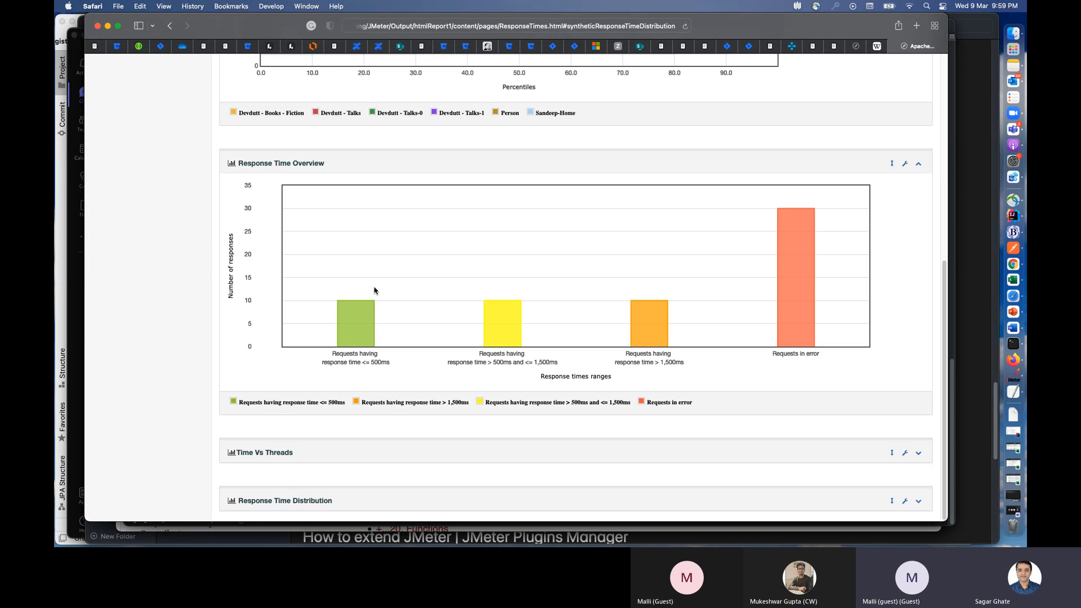
mouse_move(387, 340)
click(279, 453)
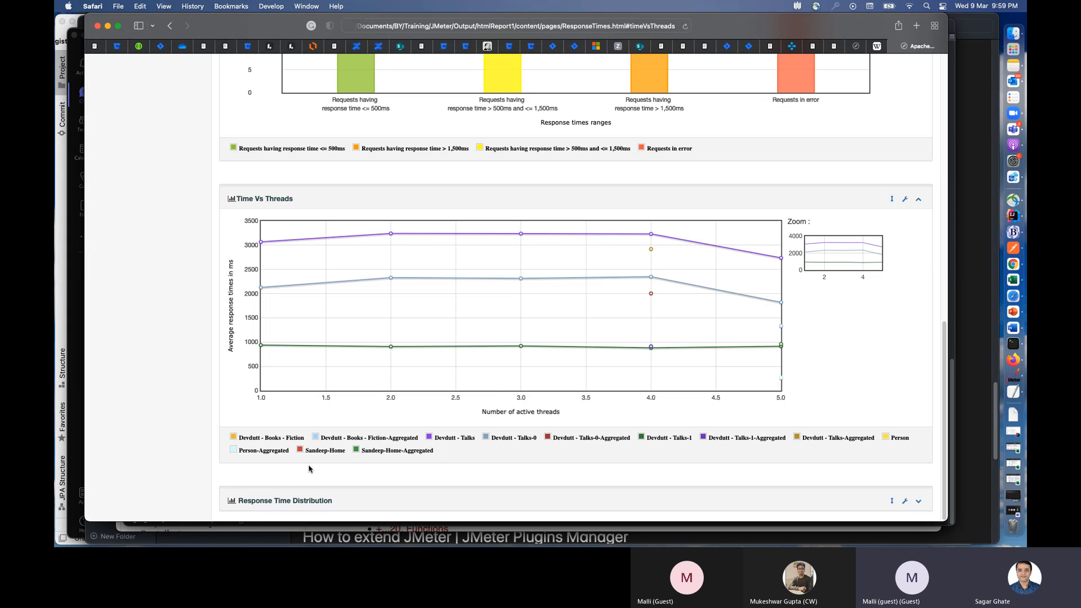
click(288, 501)
scroll(454, 371, down, 5)
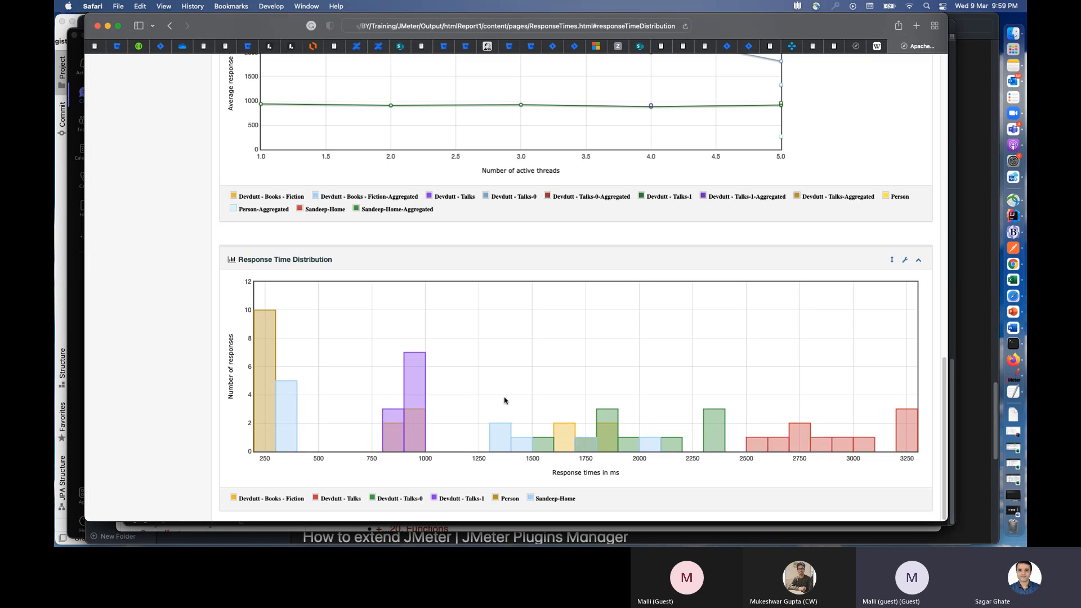
Step: View the Customs Graphs Over Time page, and open the Throughput charts at Transactions Per Second
scroll(505, 401, up, 20)
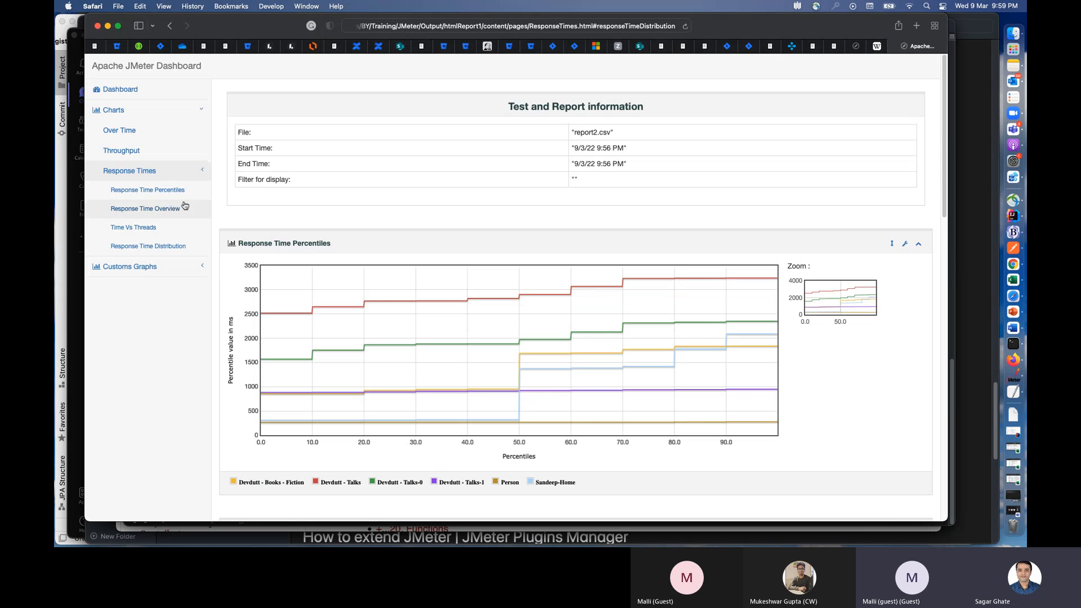
click(145, 267)
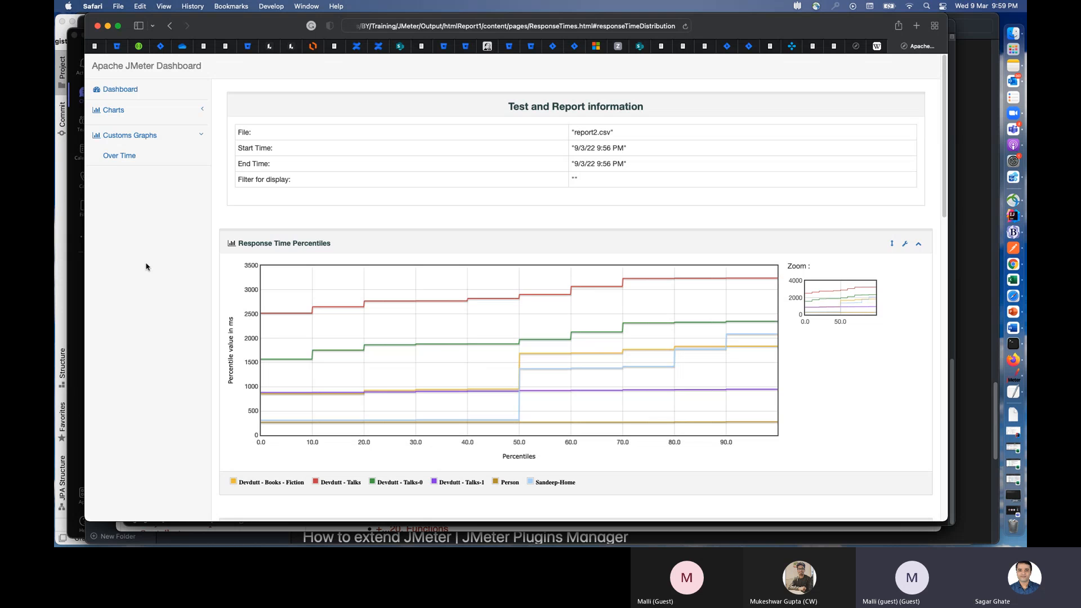
click(129, 151)
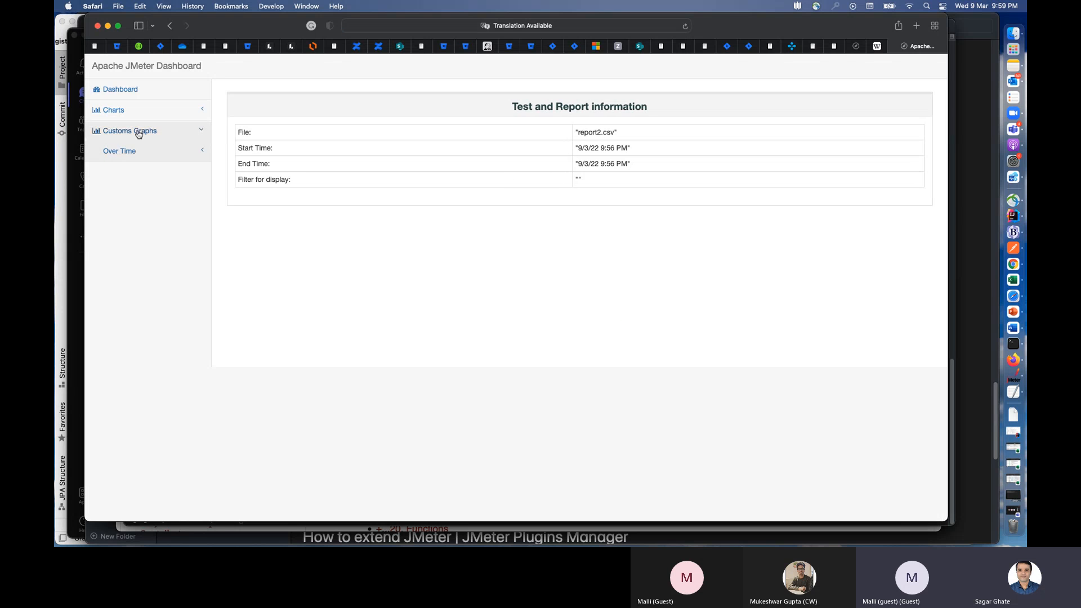
click(112, 110)
click(135, 151)
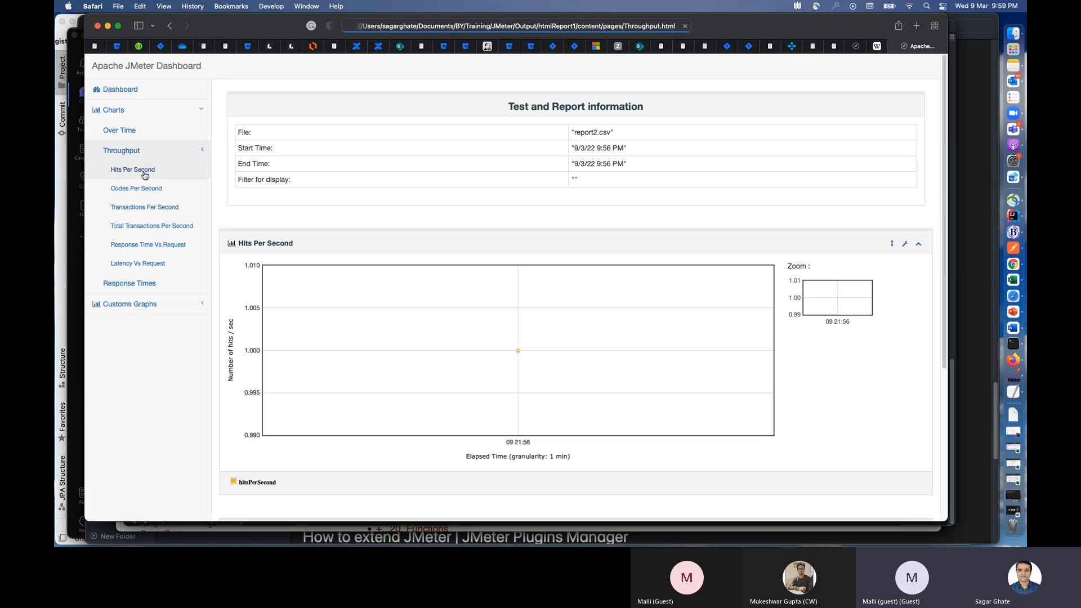
click(145, 207)
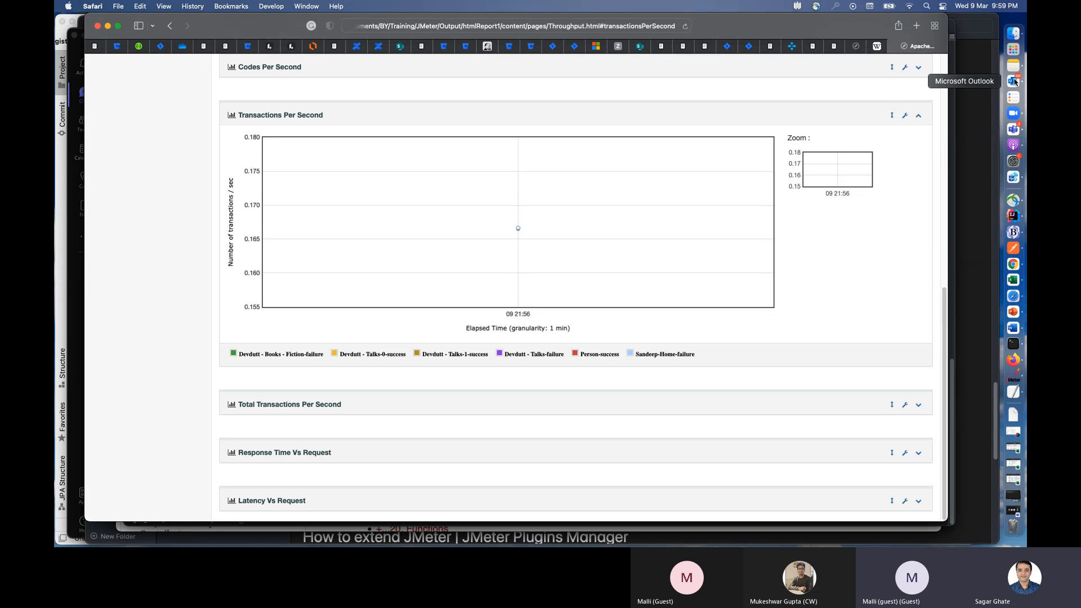
Step: Check the standalone CSV report command in Notes and show the JMeter Output folder in Finder
click(1013, 65)
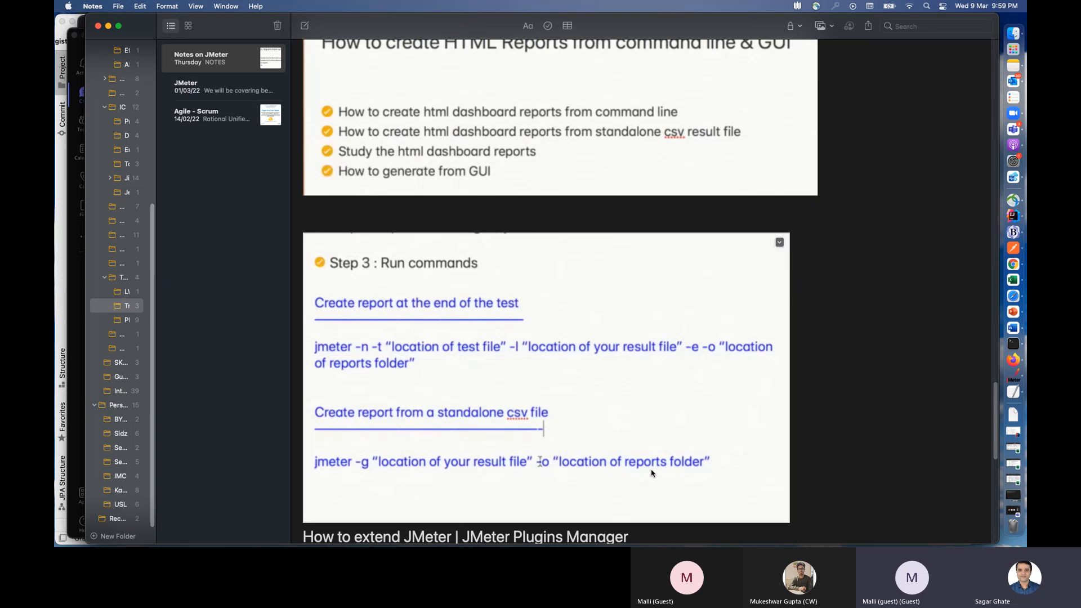
key(super+Tab)
key(super+Tab)
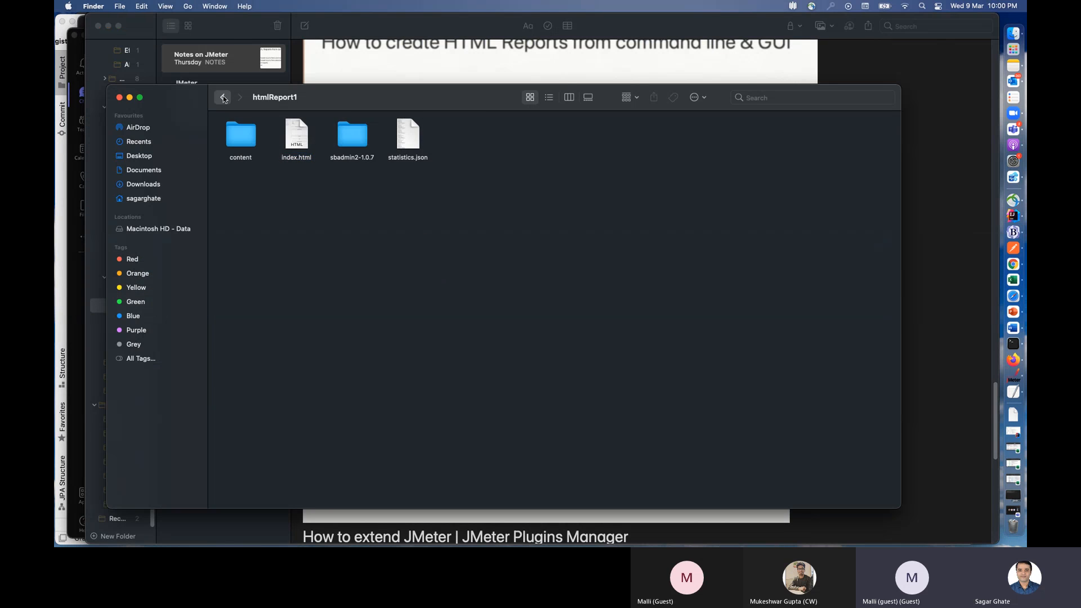
click(223, 98)
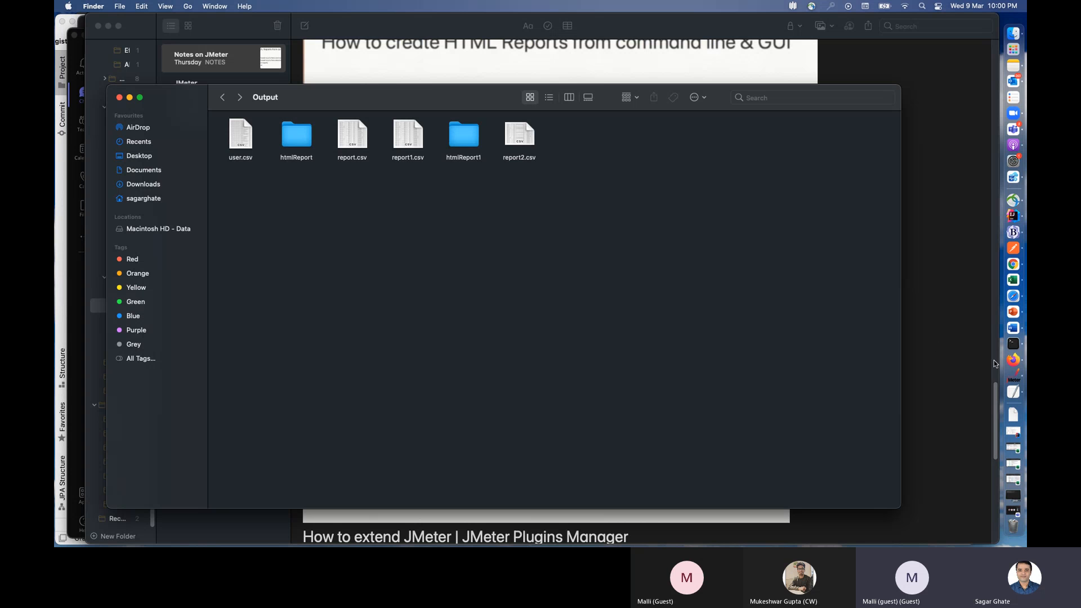
Step: Switch to Terminal and begin a report-only command with sh jmeter.sh -g and an opening quote
key(super+Tab)
key(super+Tab)
key(super+Tab)
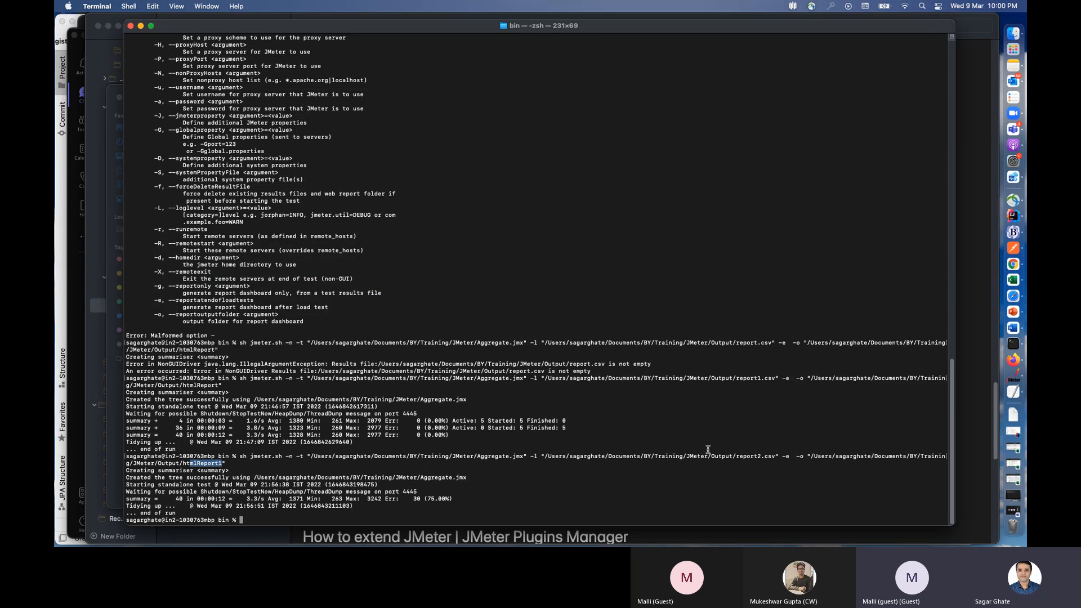
text(sH JM)
key(BackSpace)
key(BackSpace)
key(BackSpace)
key(BackSpace)
key(BackSpace)
text(sh jmeter.s)
Step: Insert the full path of report2.csv from Finder's Output folder as the command's quoted results file
key(super+Tab)
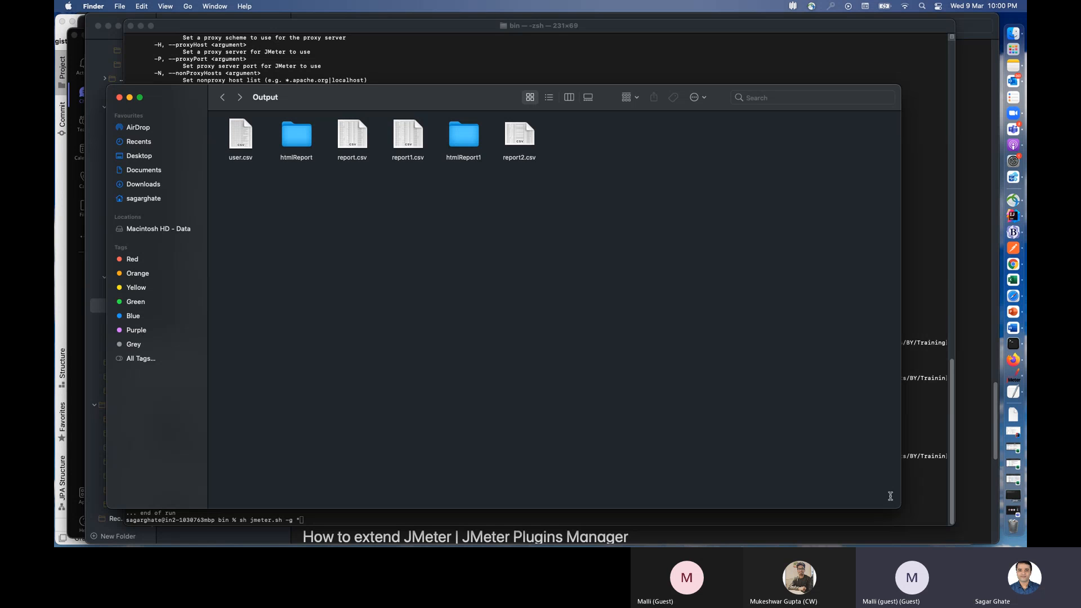
drag(900, 507, 807, 360)
drag(514, 137, 342, 509)
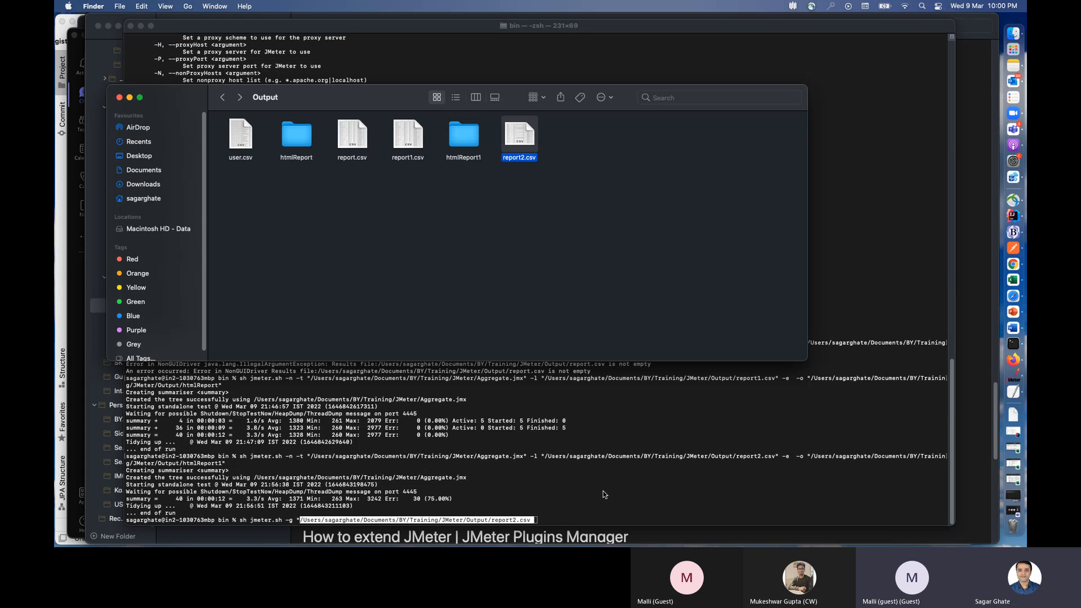
key(Left)
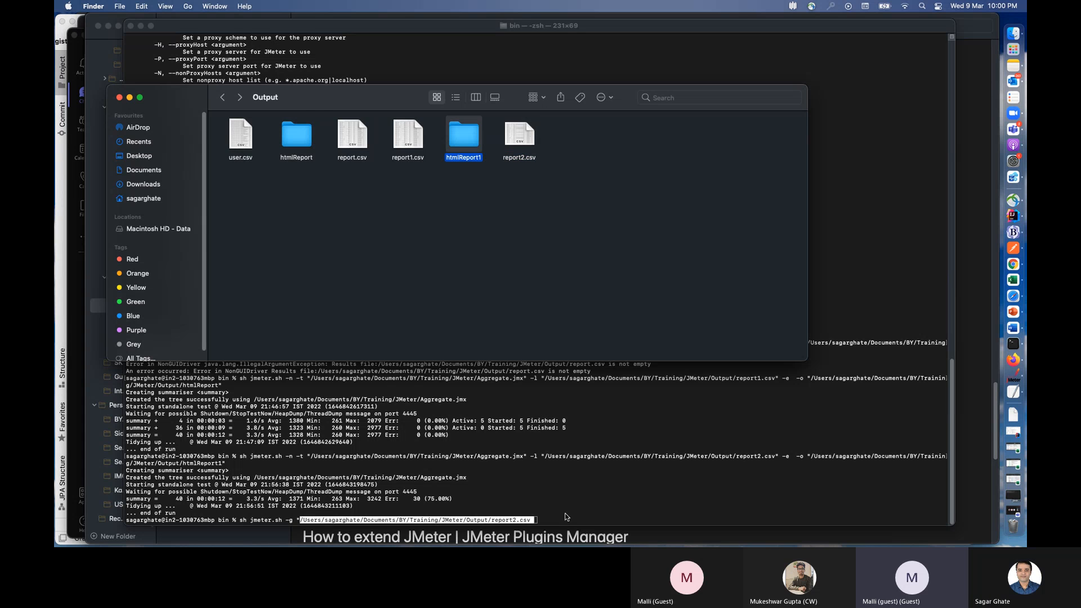
click(602, 491)
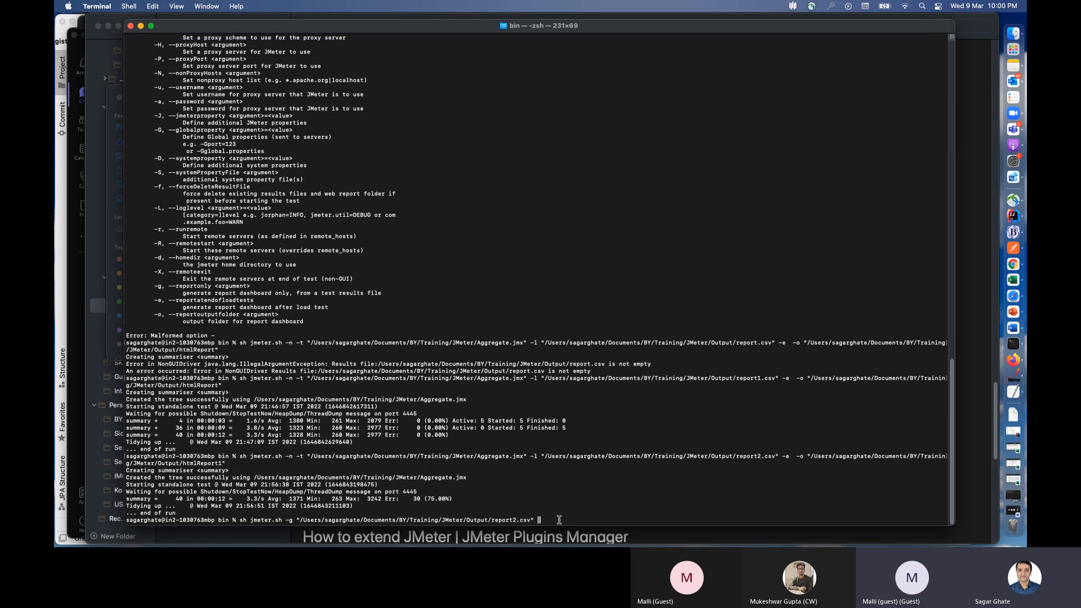
Step: Complete the command with -o and the quoted path of an htmlReport2 folder inside Output, and run it
key(super+Tab)
key(super+Tab)
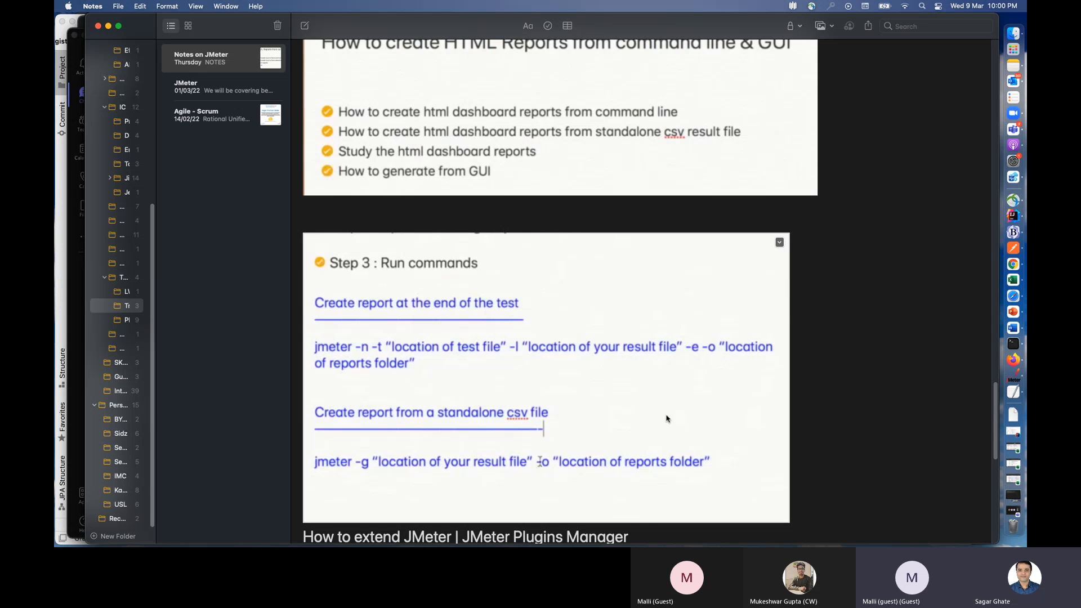
key(super+Tab)
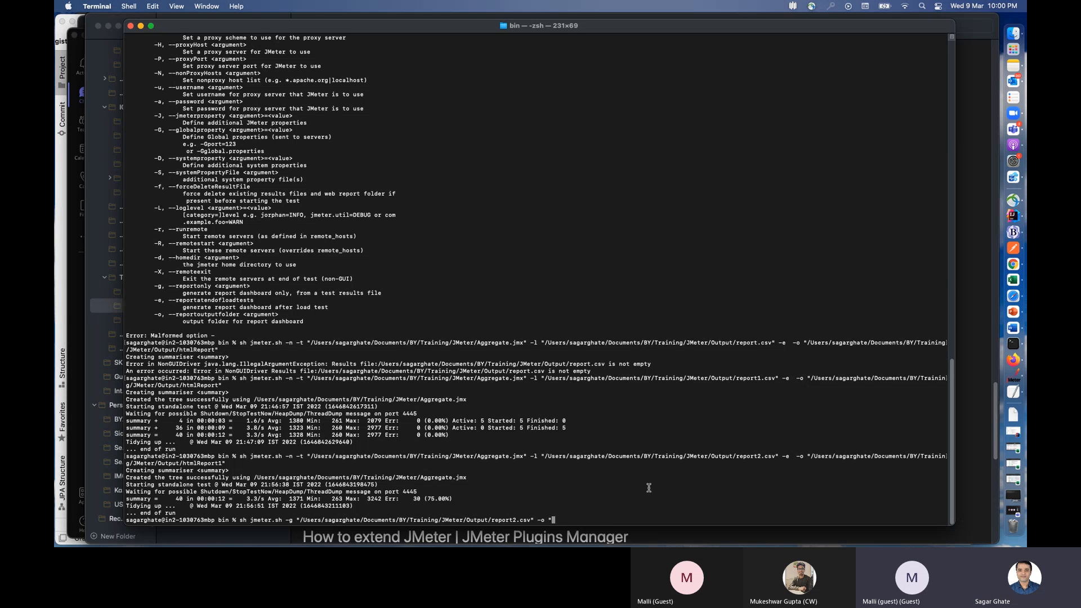
key(super+Tab)
key(super+Tab)
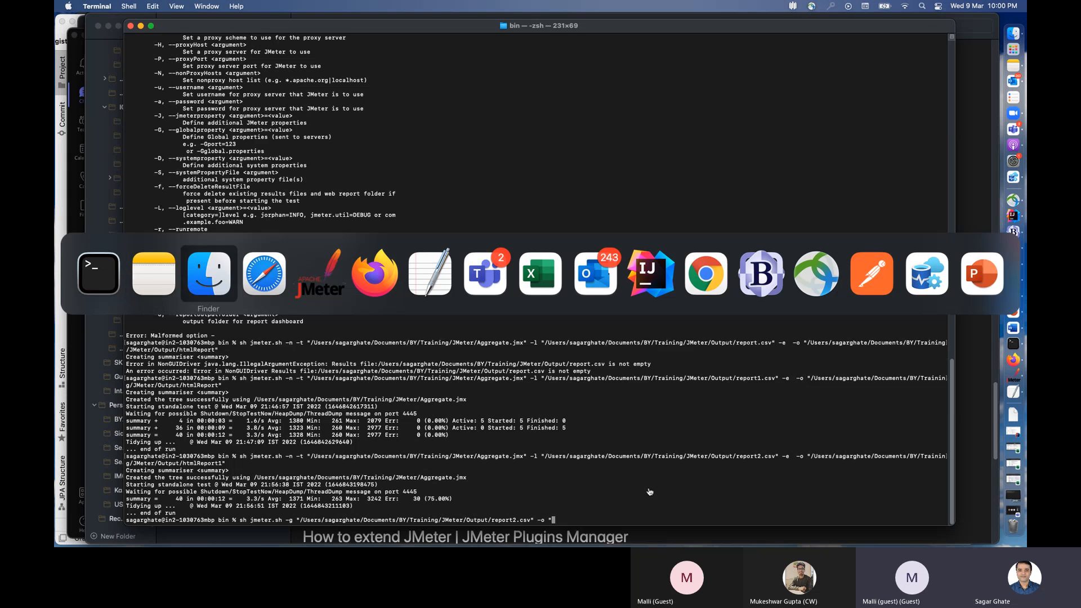
drag(470, 156, 593, 522)
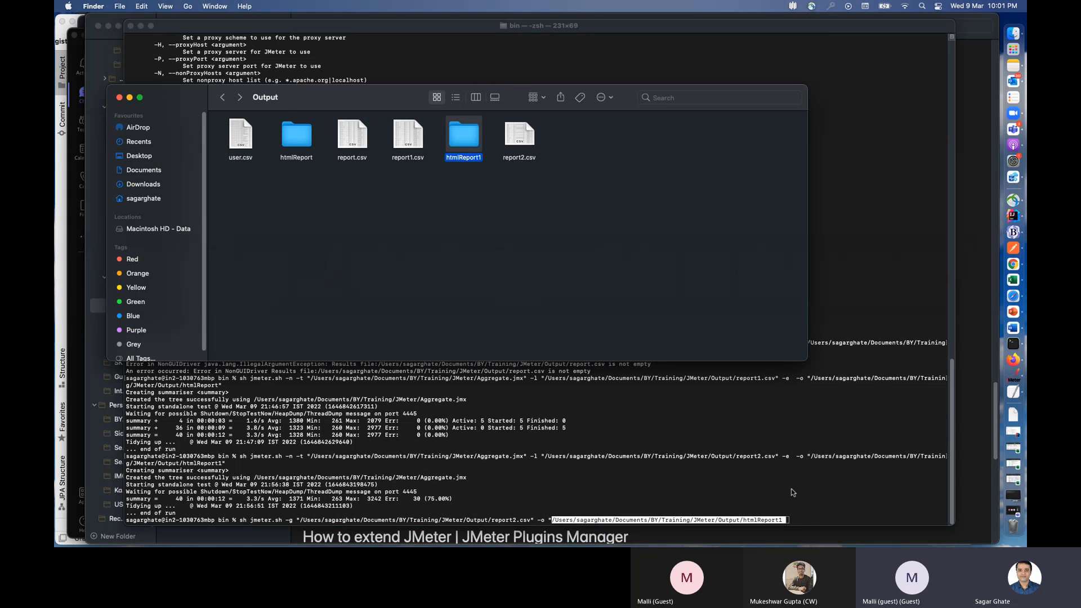
click(809, 516)
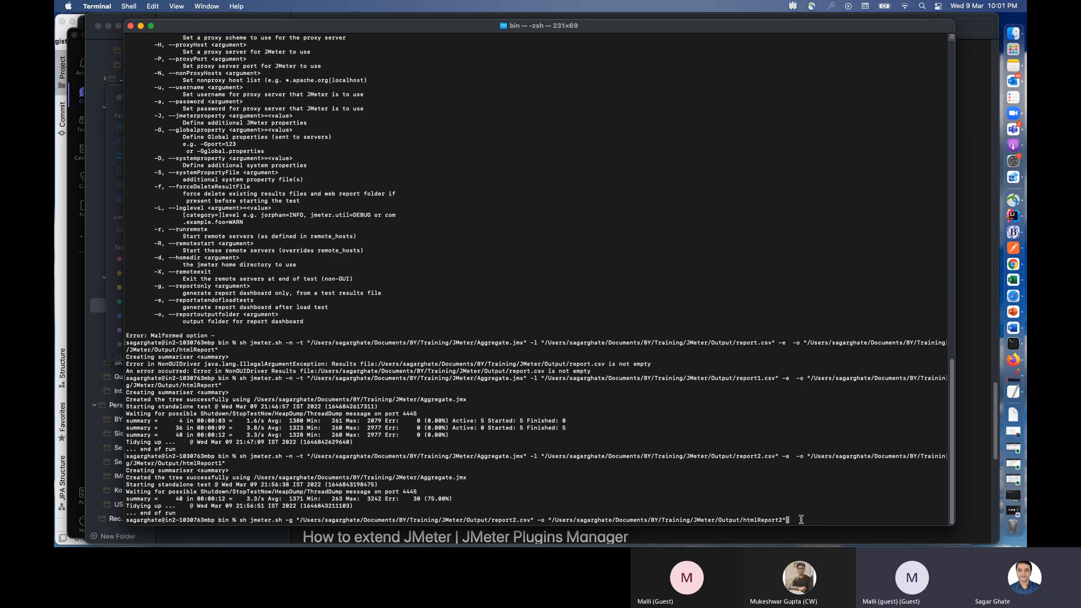
key(Return)
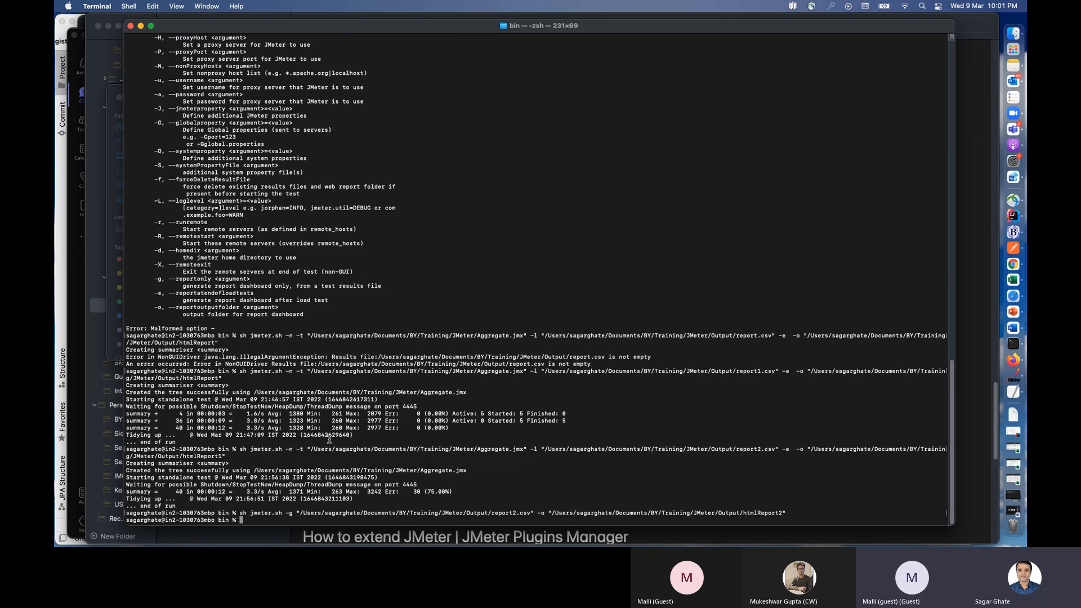
Step: Compare the earlier run's Aggregate.jmx argument with the results-file and output-folder arguments of the report-only command
drag(527, 448, 307, 448)
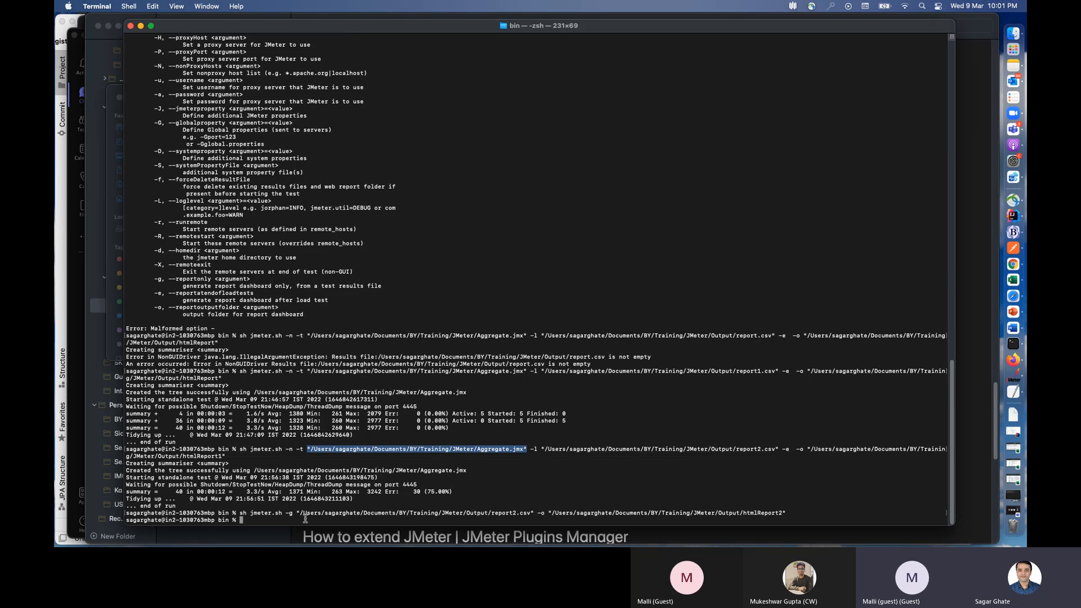
drag(787, 513, 479, 513)
click(532, 514)
Step: Open index.html from the htmlReport2 folder in Finder and examine the generated dashboard's summary and error tables
click(1014, 33)
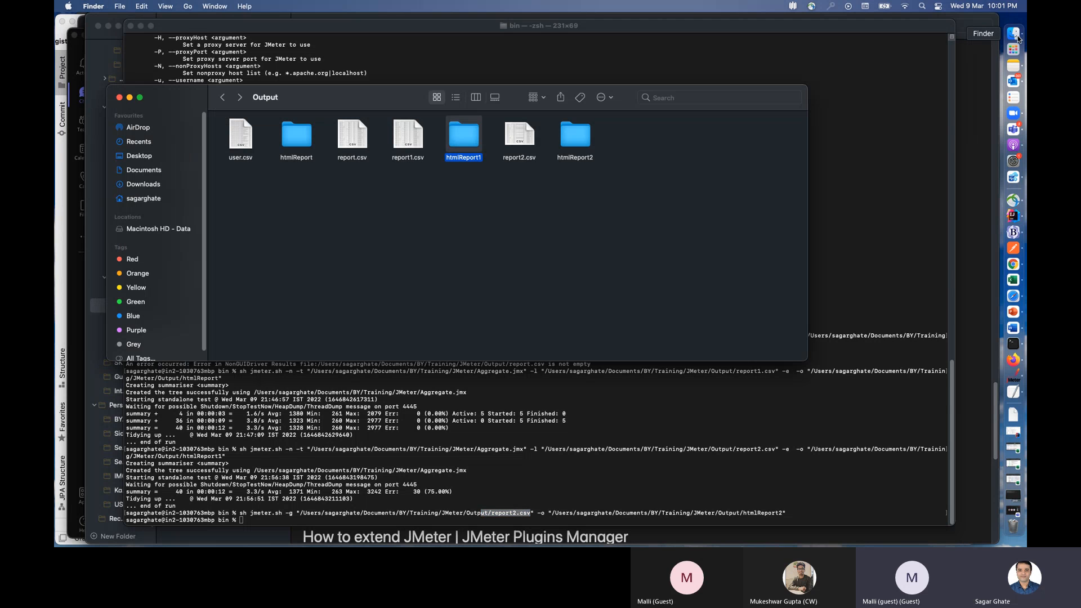
double_click(576, 136)
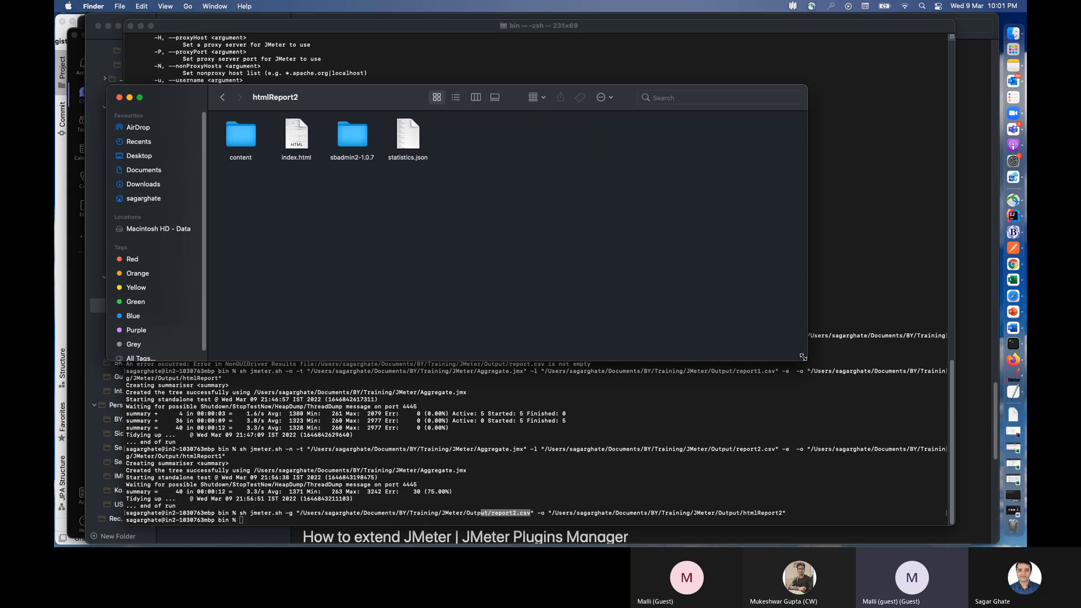
drag(806, 360, 906, 462)
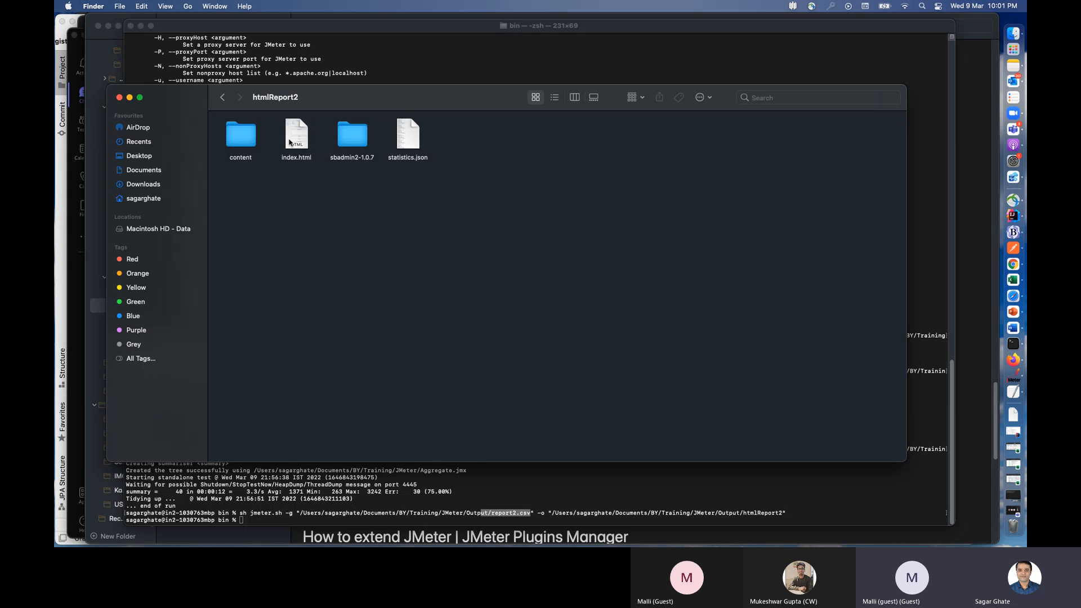
drag(346, 99, 398, 101)
double_click(349, 126)
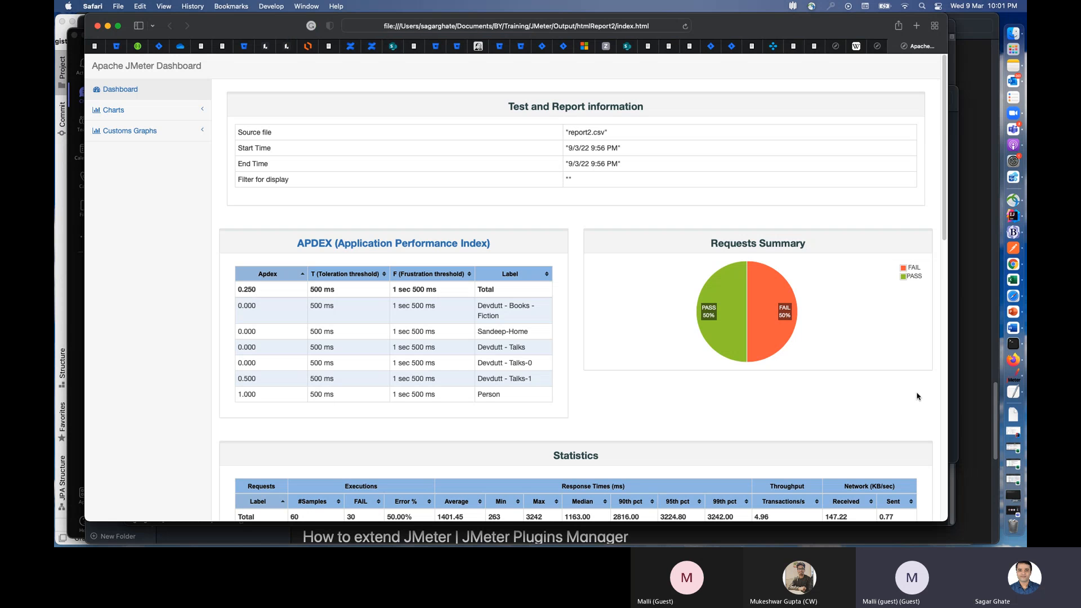
scroll(602, 208, down, 15)
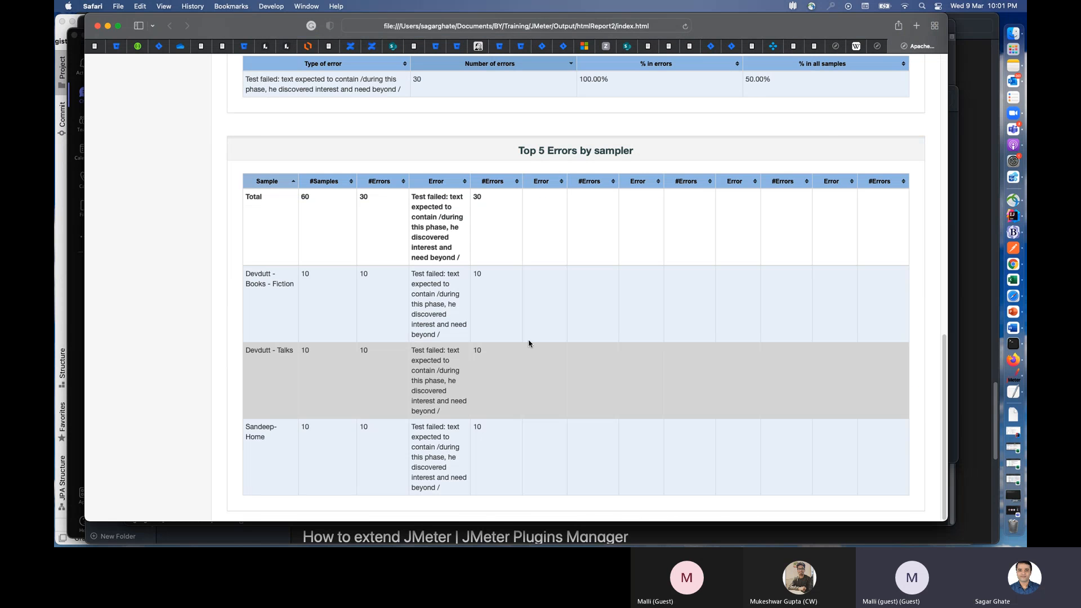
scroll(528, 340, up, 15)
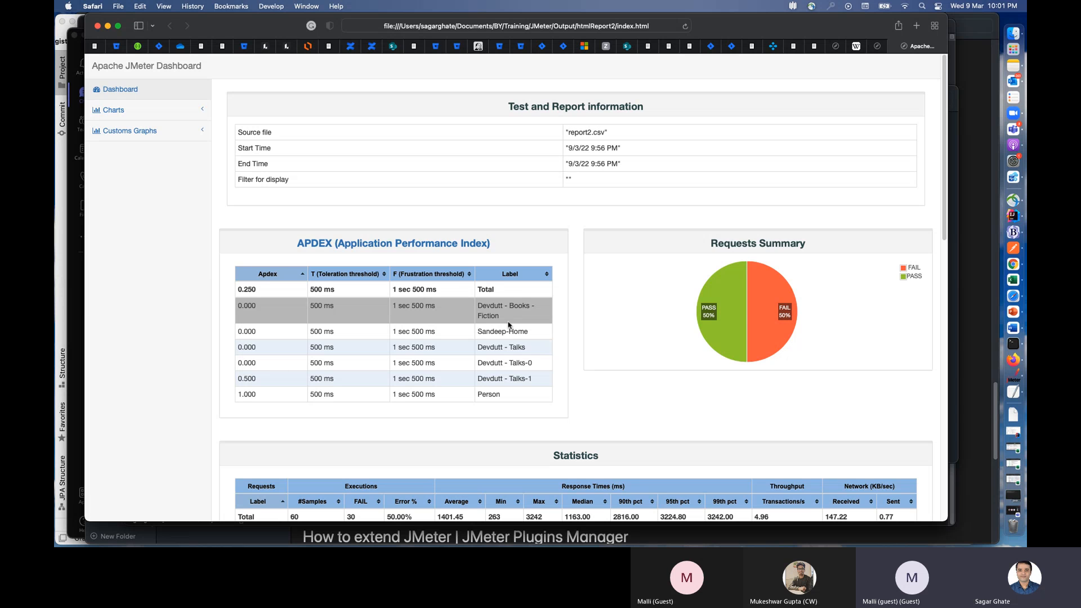
Step: Switch to Notes and show the section on extending JMeter with the JMeter Plugins Manager
key(super+Tab)
key(super+Tab)
key(super+Tab)
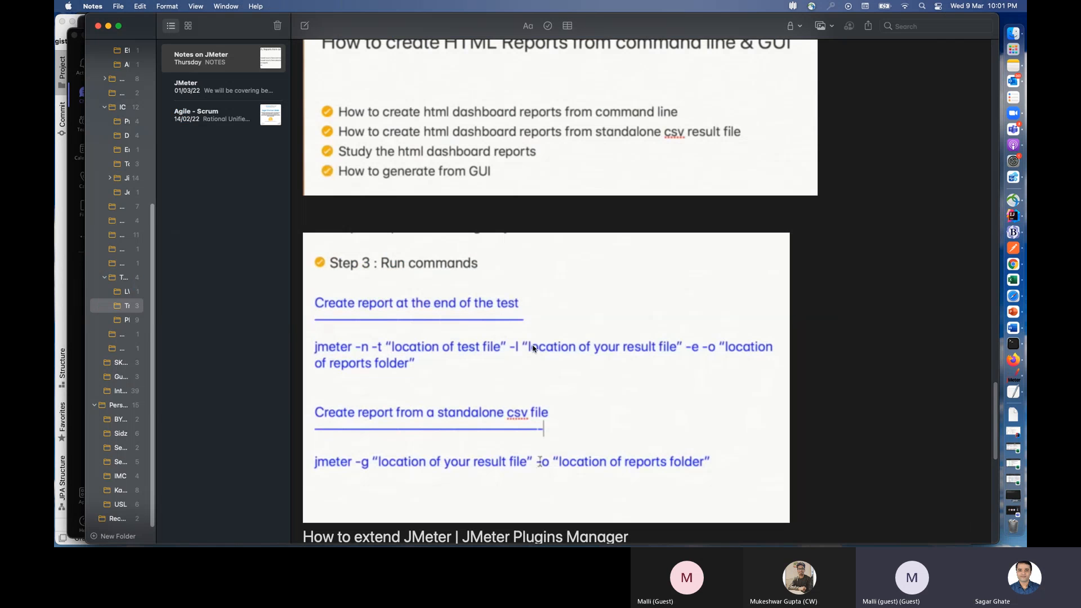
scroll(457, 374, down, 5)
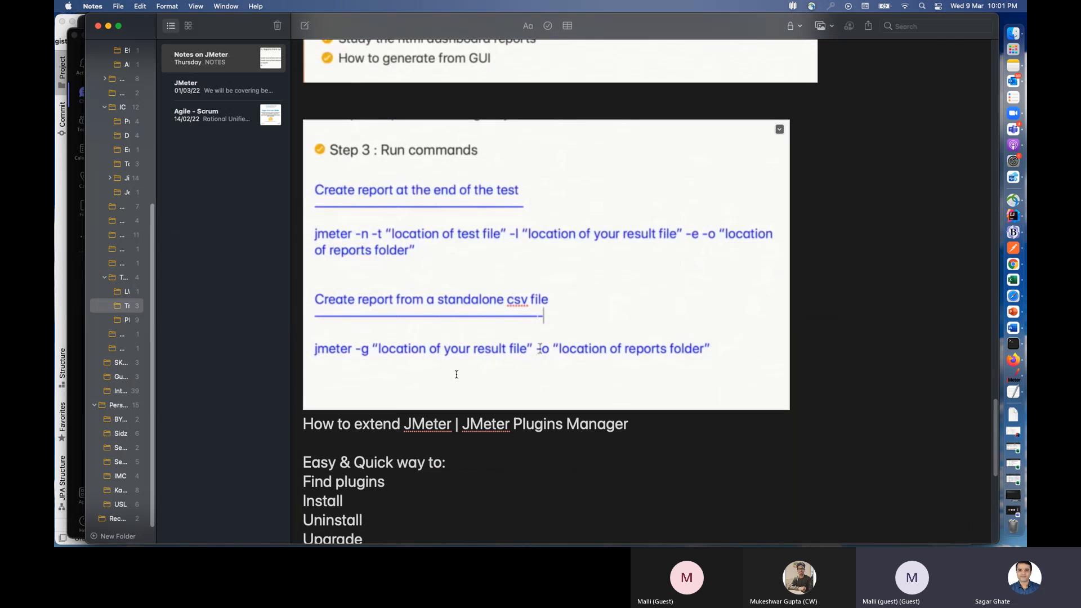
Step: Switch from the notes to JMeter and open the Generate HTML report dialog
scroll(457, 375, up, 5)
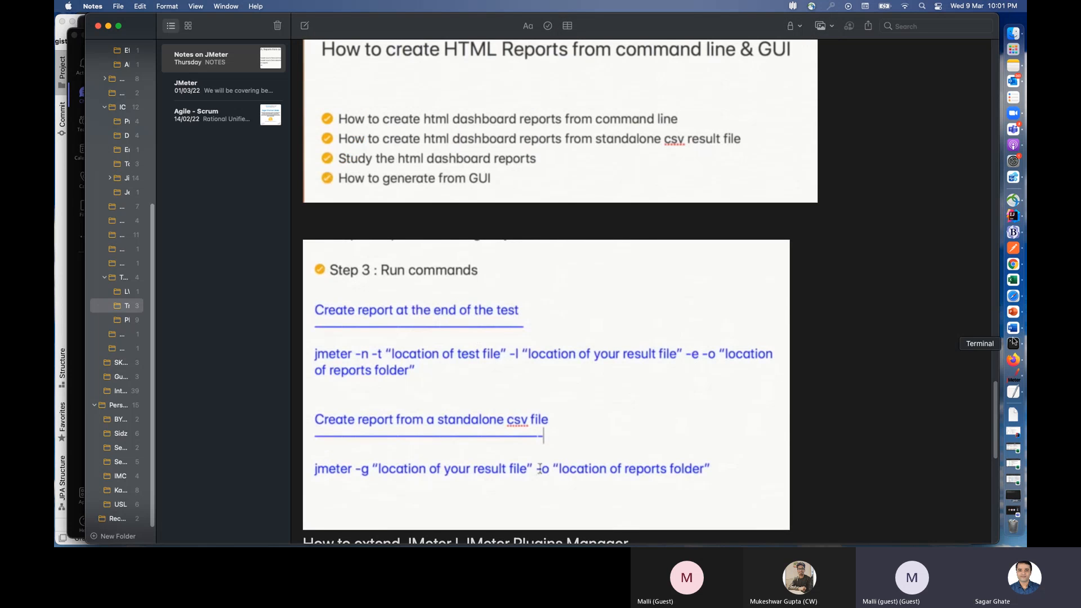
click(1014, 376)
click(219, 7)
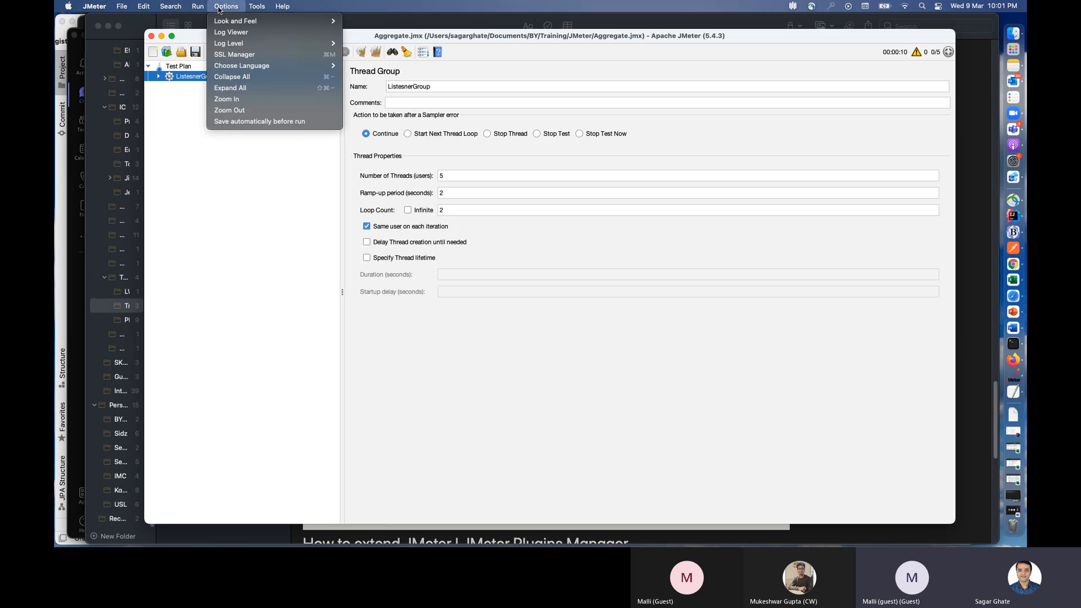
mouse_move(256, 8)
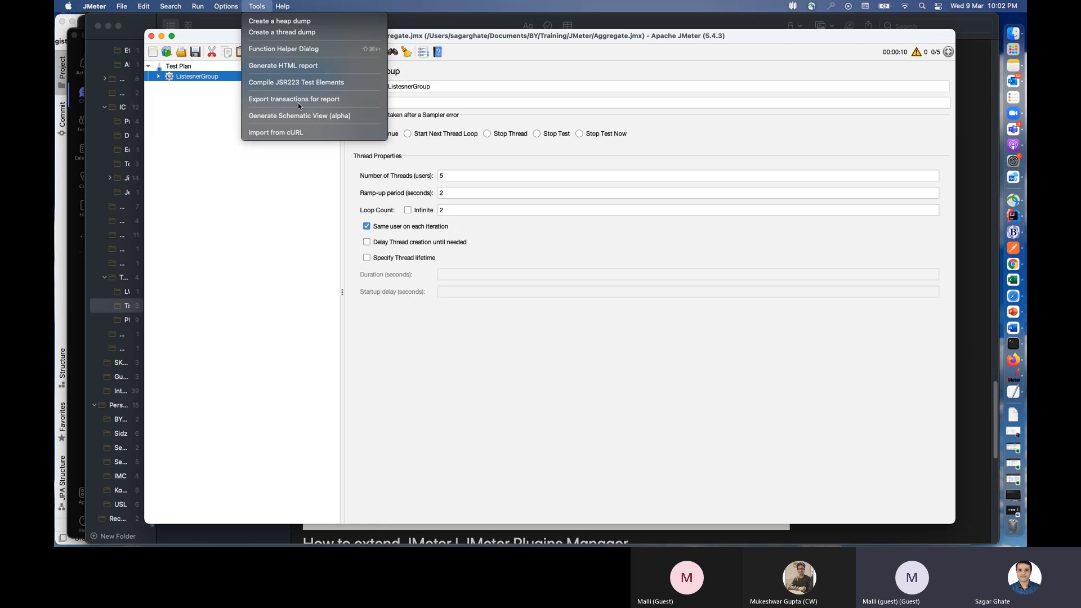
click(295, 66)
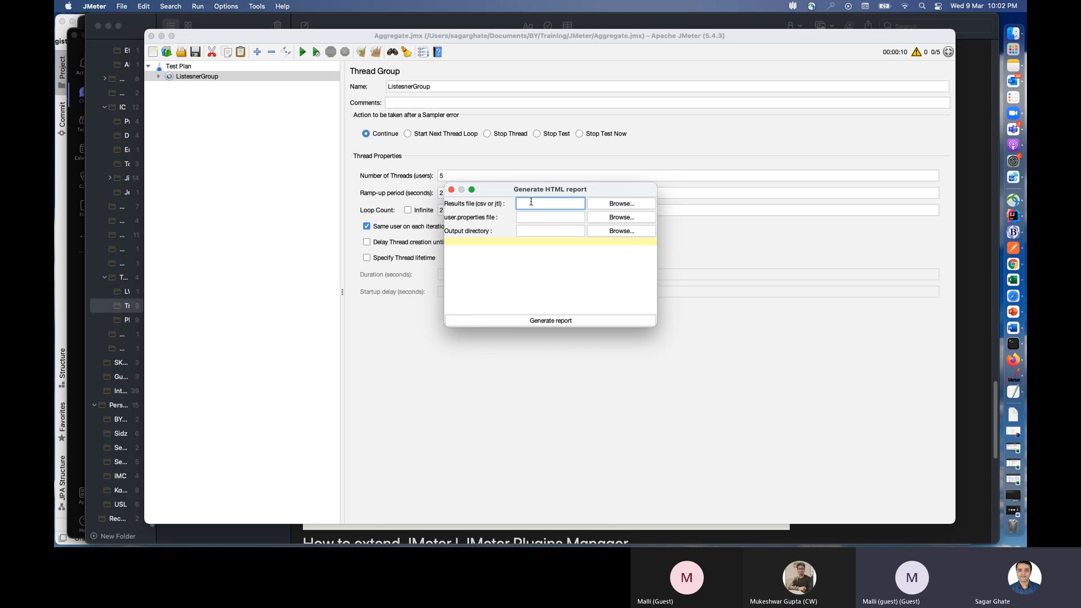
Step: Choose report2.csv from Documents/BY/Training/JMeter/Output as the results file for the HTML report
click(628, 205)
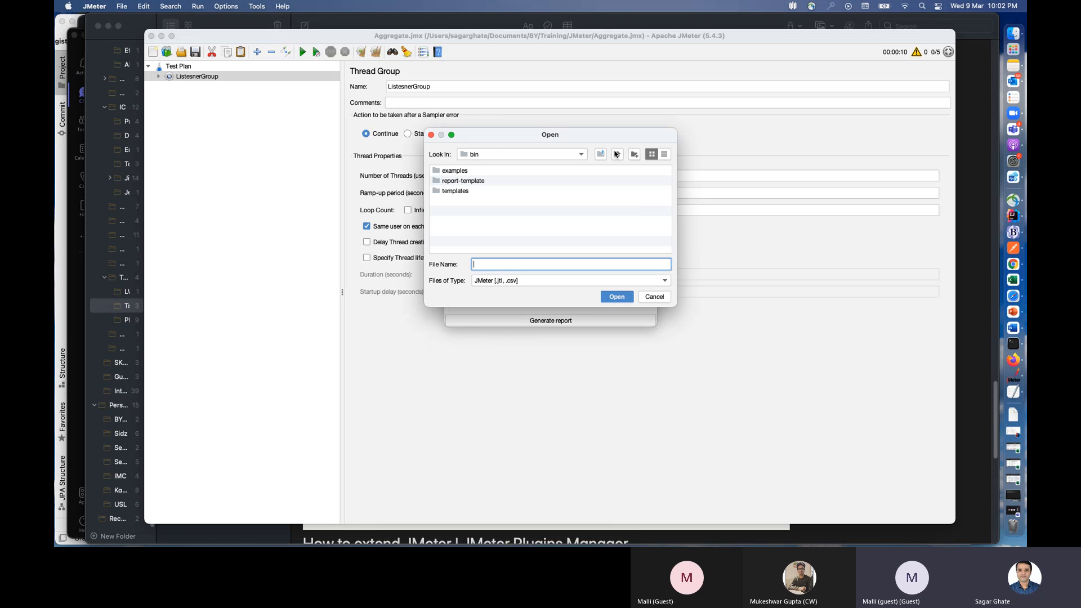
click(617, 154)
click(465, 203)
click(465, 202)
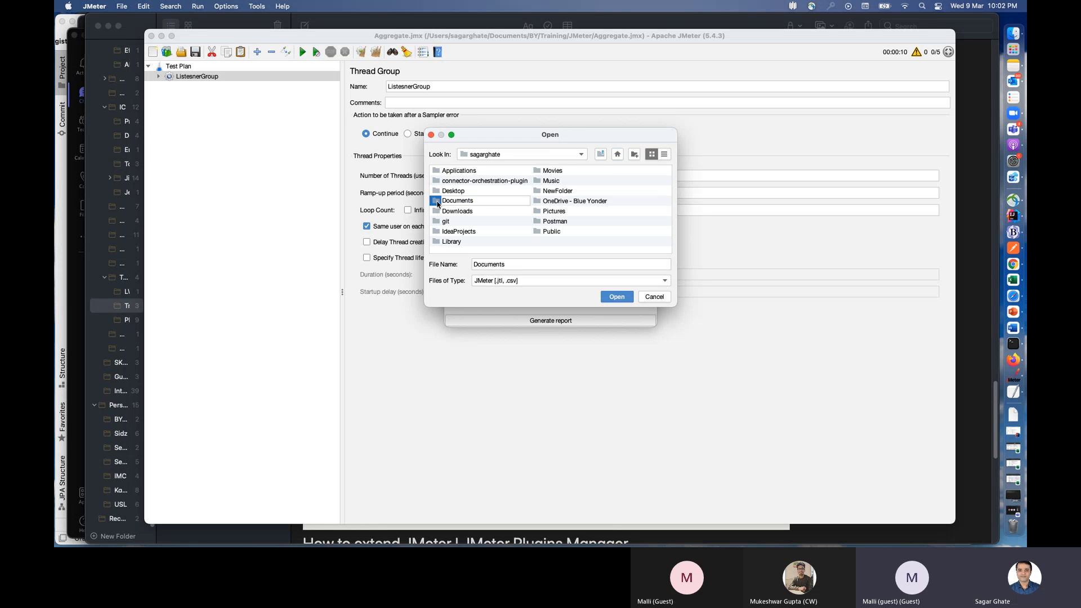
double_click(438, 201)
click(438, 171)
double_click(438, 171)
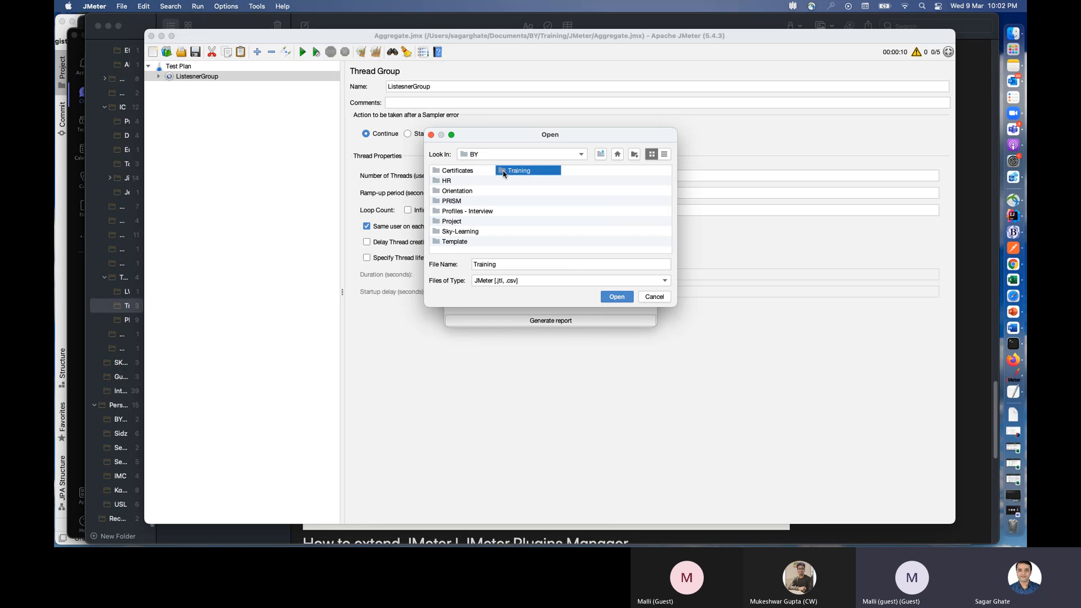
double_click(507, 171)
click(438, 191)
double_click(438, 191)
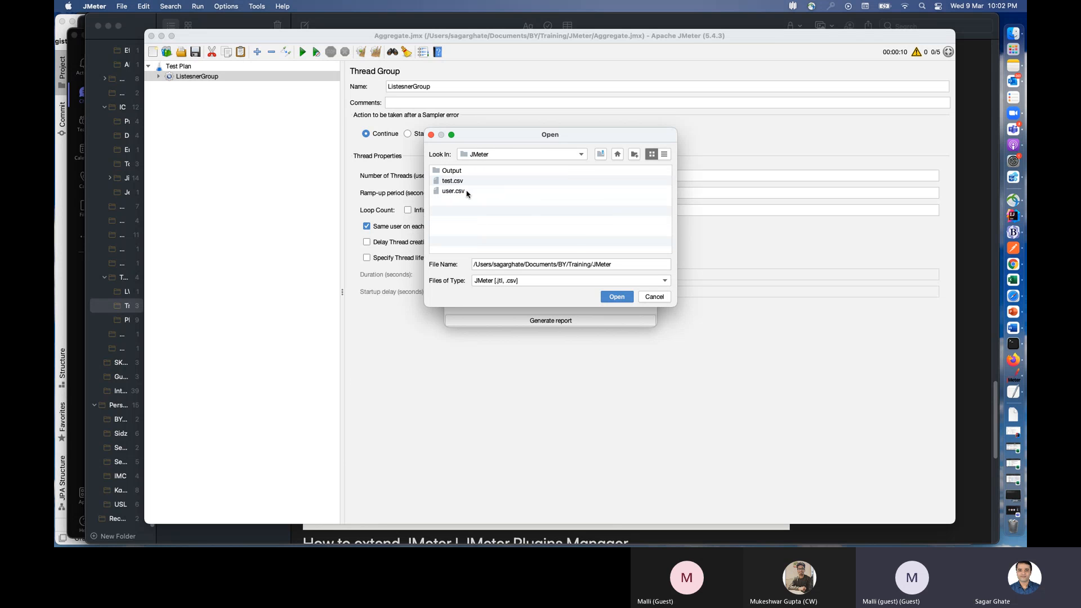
double_click(439, 172)
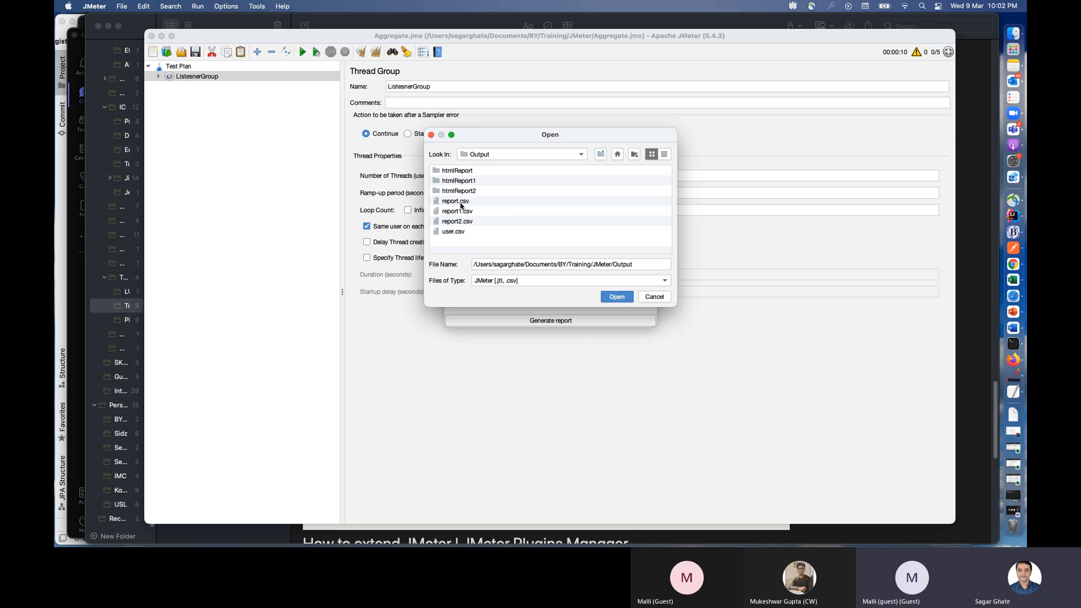
click(461, 223)
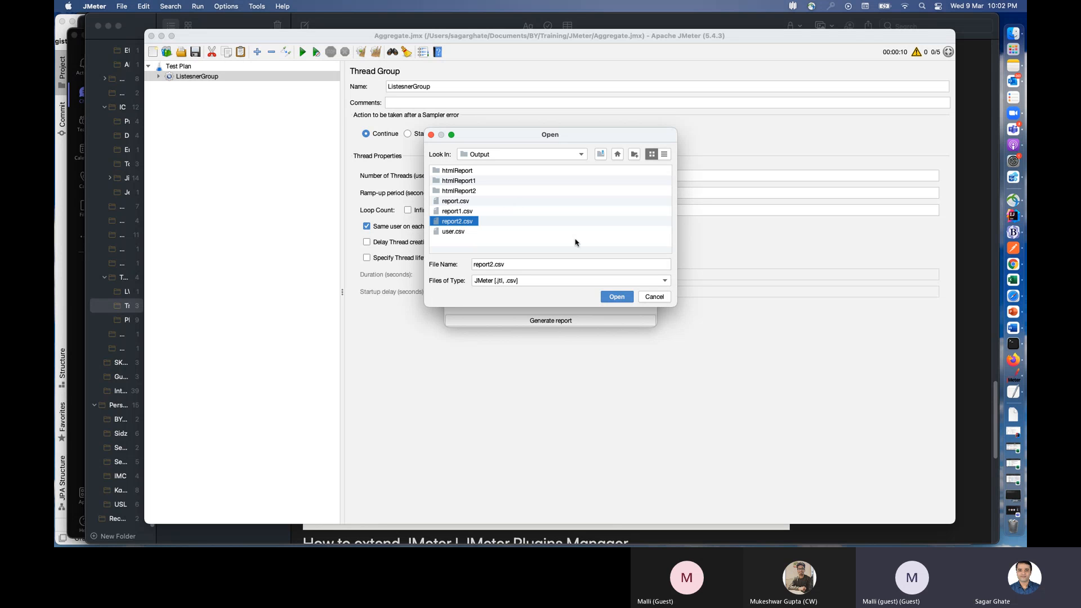
click(620, 297)
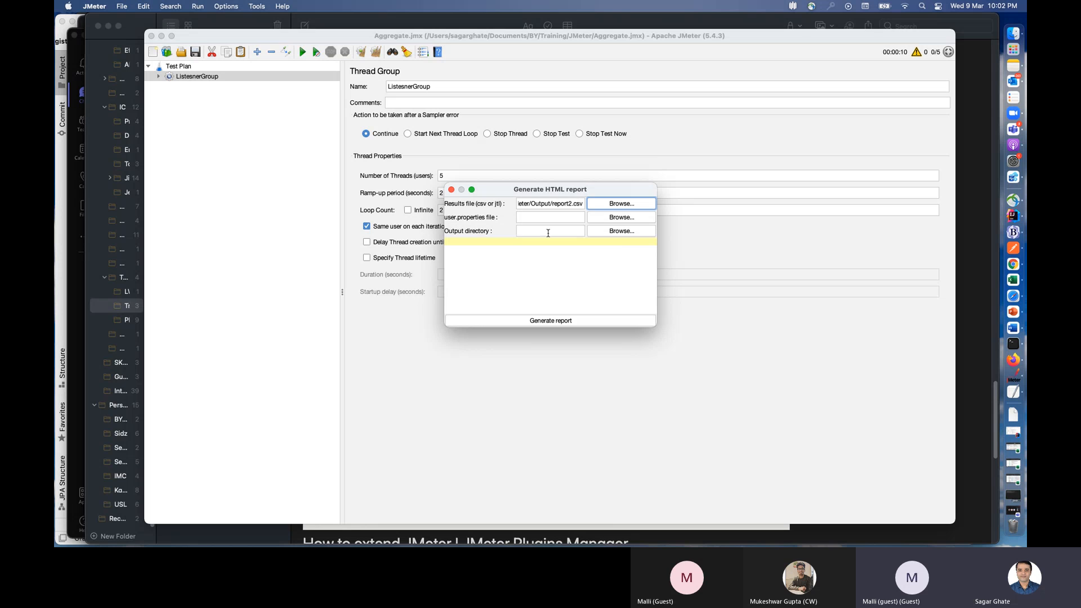
Step: Set the report's output directory to an htmlReport3 folder inside Output, and enlarge the report dialog
click(621, 232)
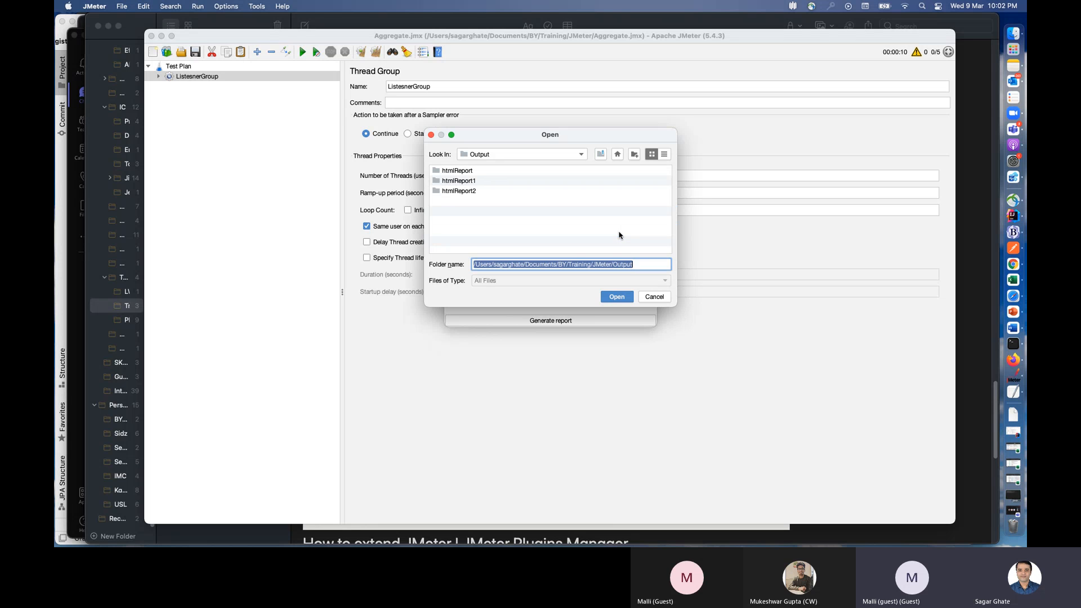
click(467, 192)
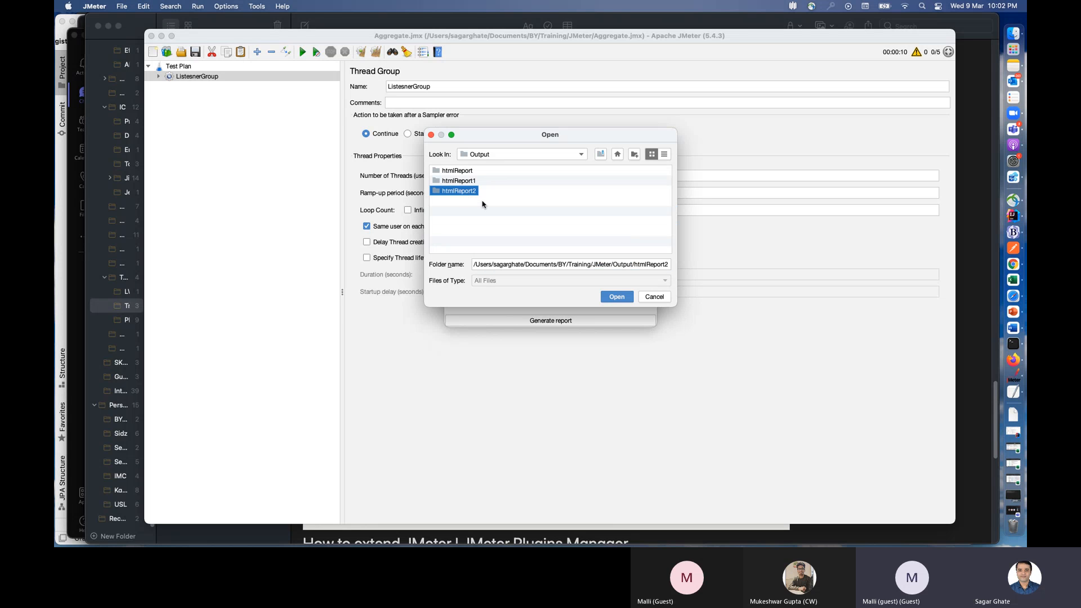
click(668, 265)
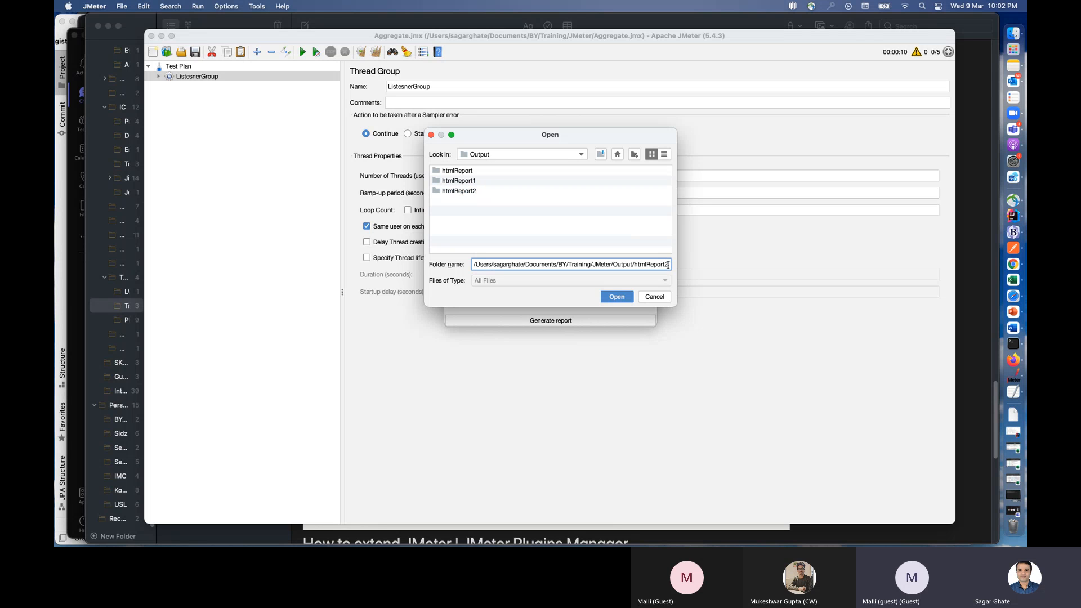
text(3)
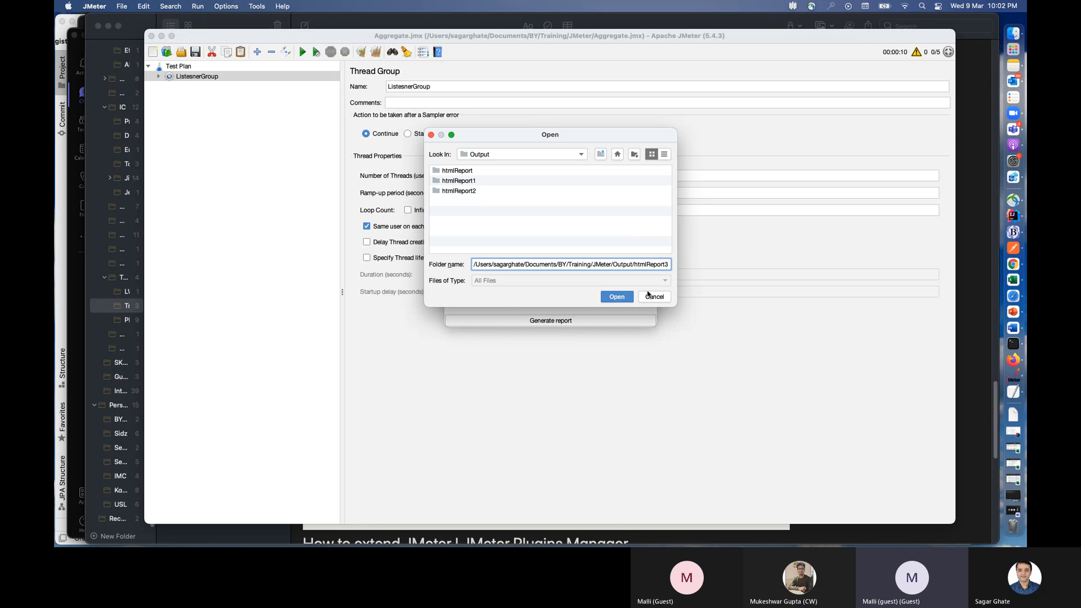
click(619, 296)
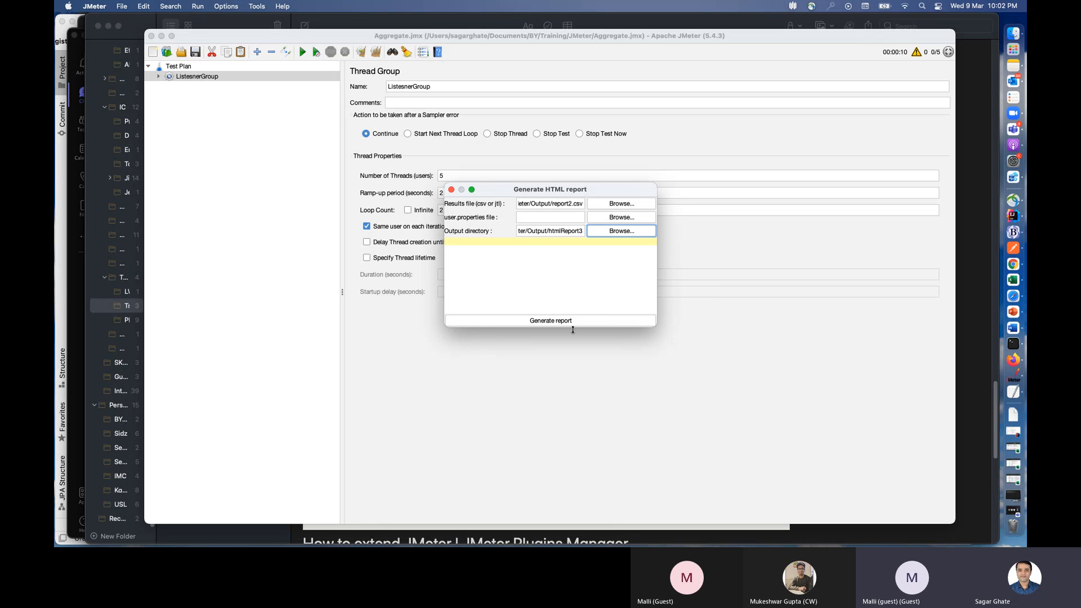
drag(653, 328, 861, 373)
Step: Switch to Finder and show the contents of the apache-jmeter-5.4.3 bin folder as a list
key(super+Tab)
key(super+Tab)
key(super+Tab)
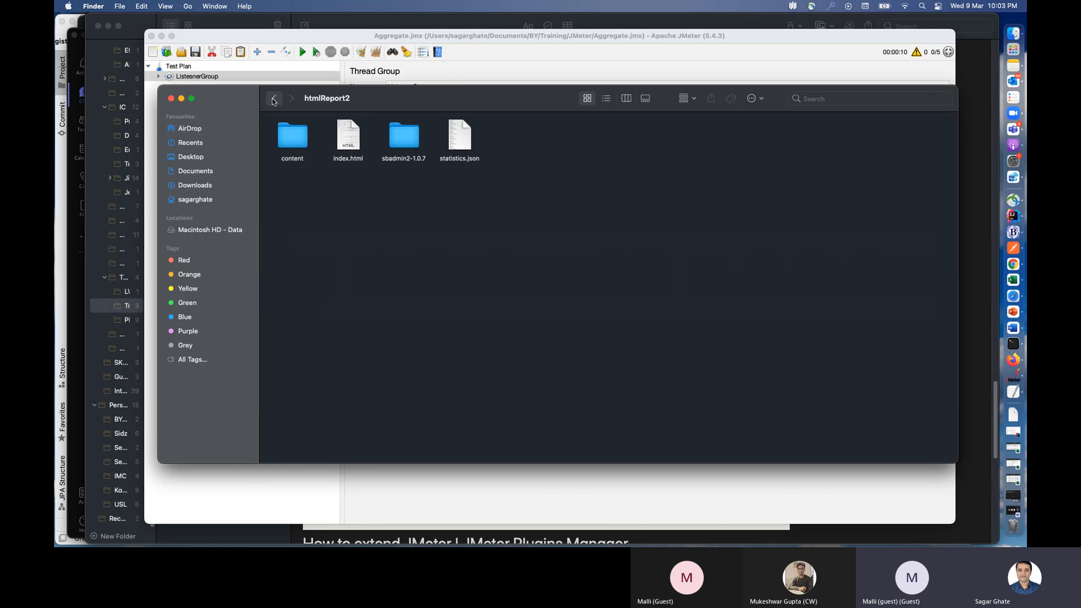
click(274, 99)
click(274, 99)
click(274, 99)
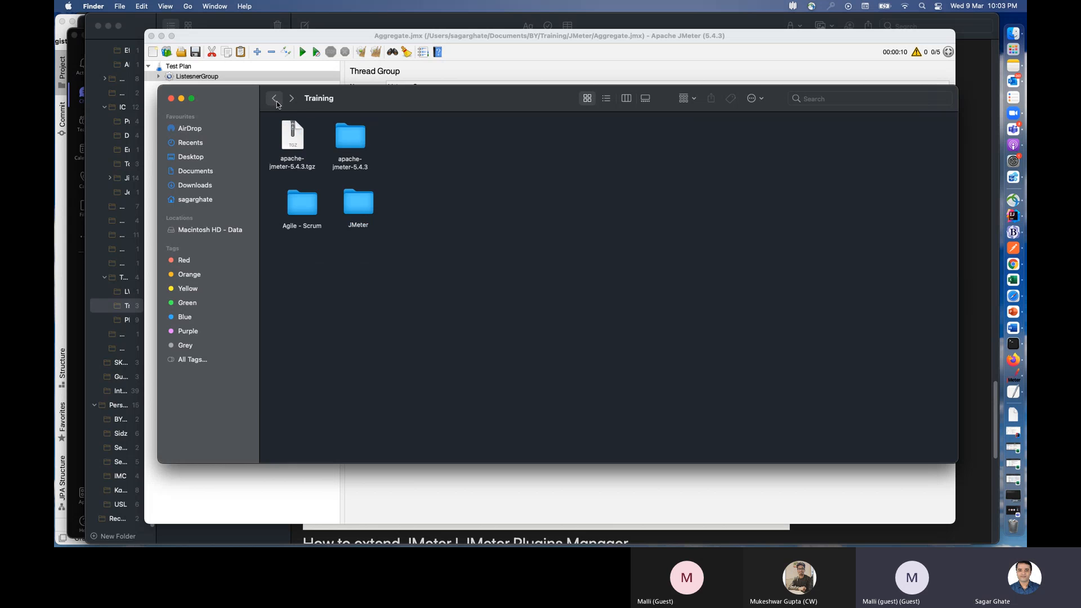
double_click(355, 138)
click(344, 137)
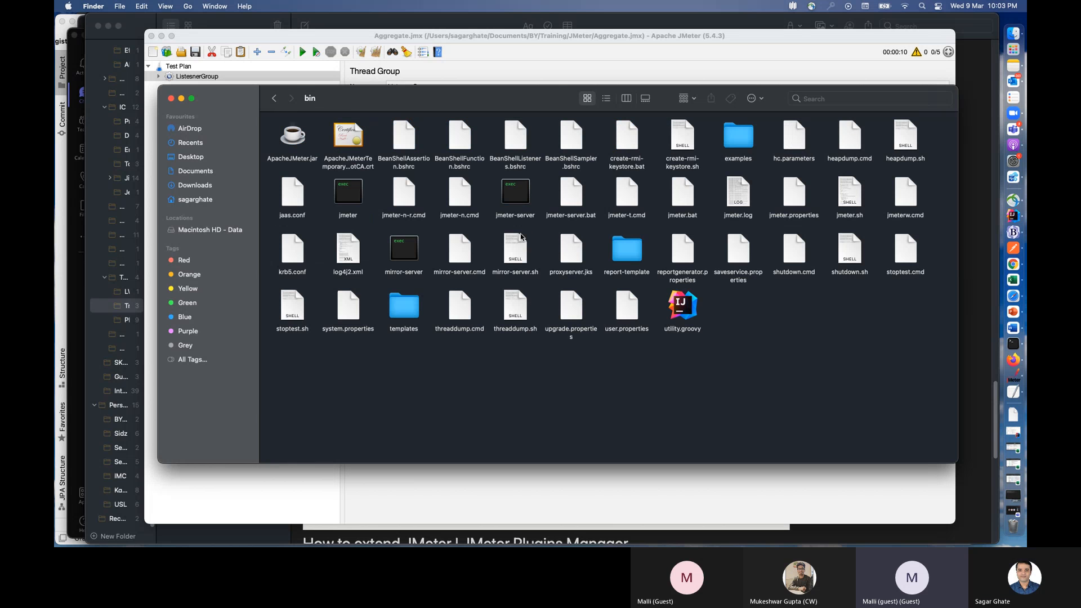
click(606, 99)
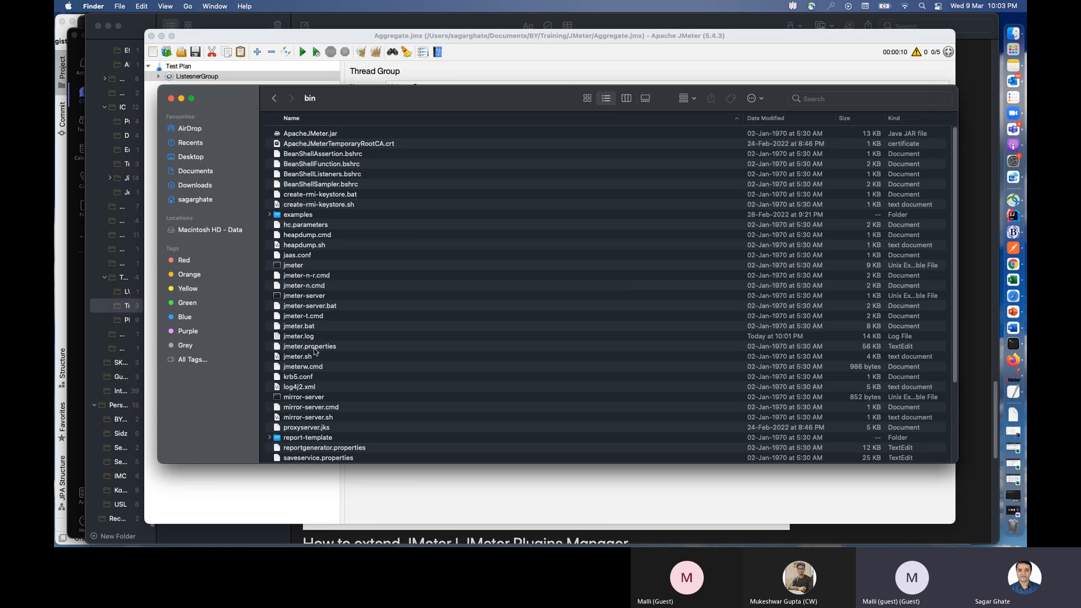
Step: Open jmeter.properties in TextEdit, examine its JMX backup, remote host and RMI settings, and close the file
click(369, 350)
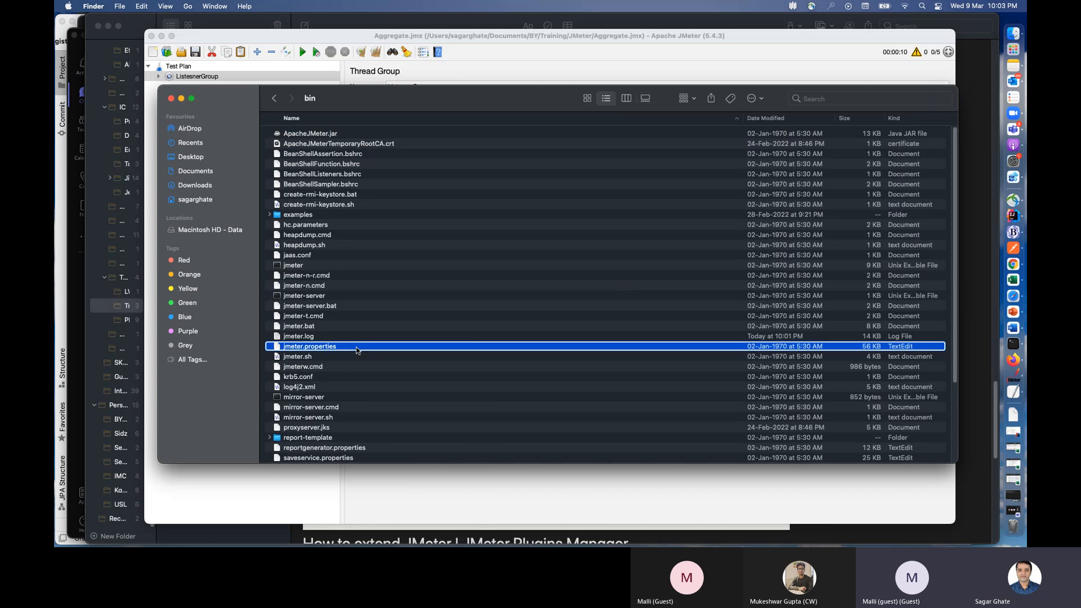
right_click(356, 347)
mouse_move(420, 333)
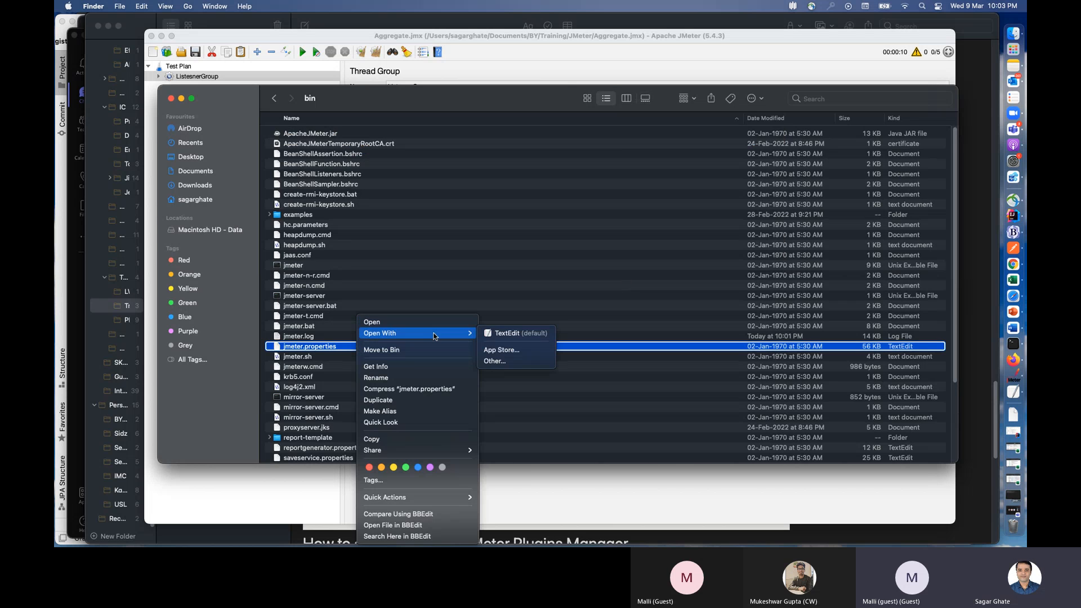
click(499, 333)
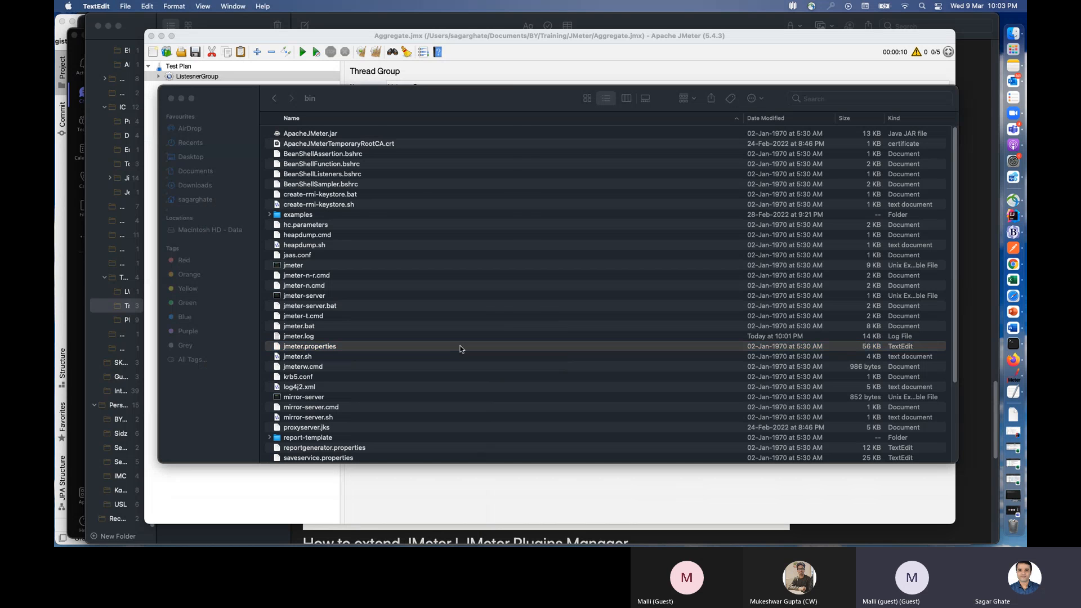
drag(511, 258, 797, 446)
scroll(255, 270, down, 15)
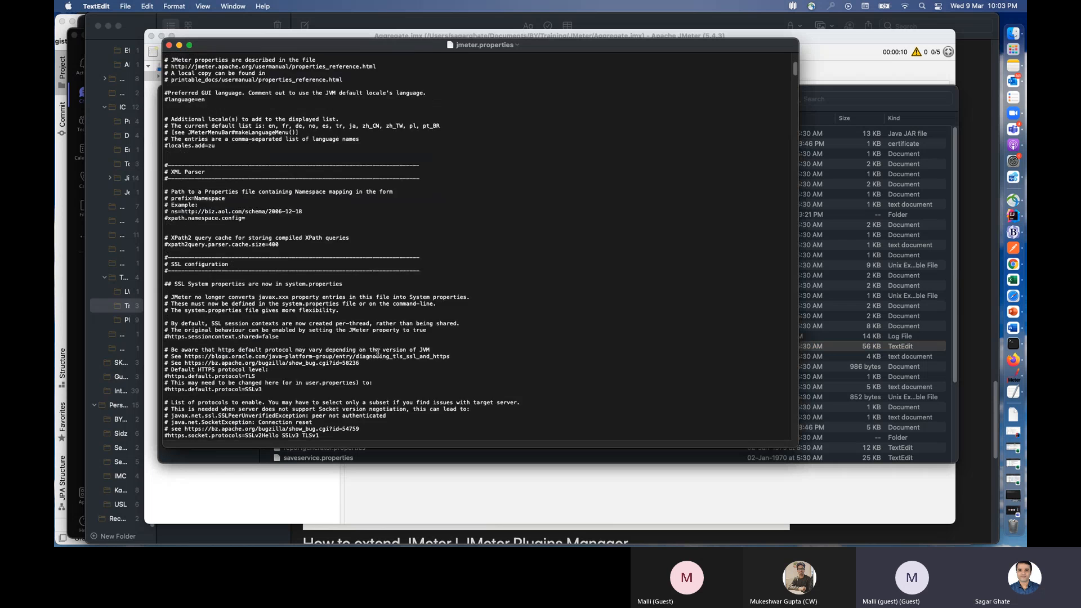
scroll(389, 227, down, 15)
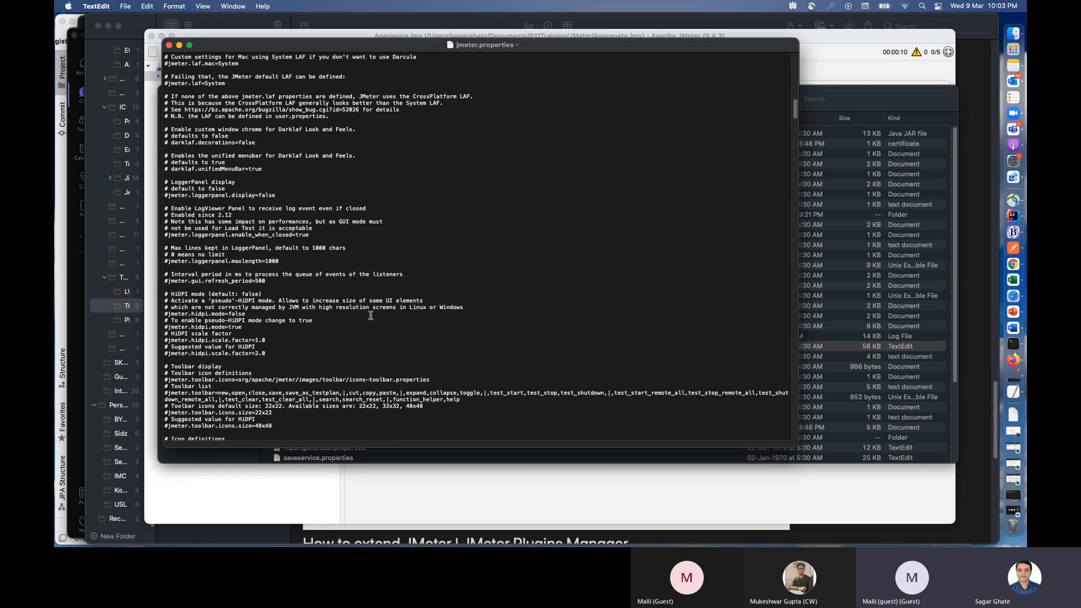
scroll(371, 319, down, 10)
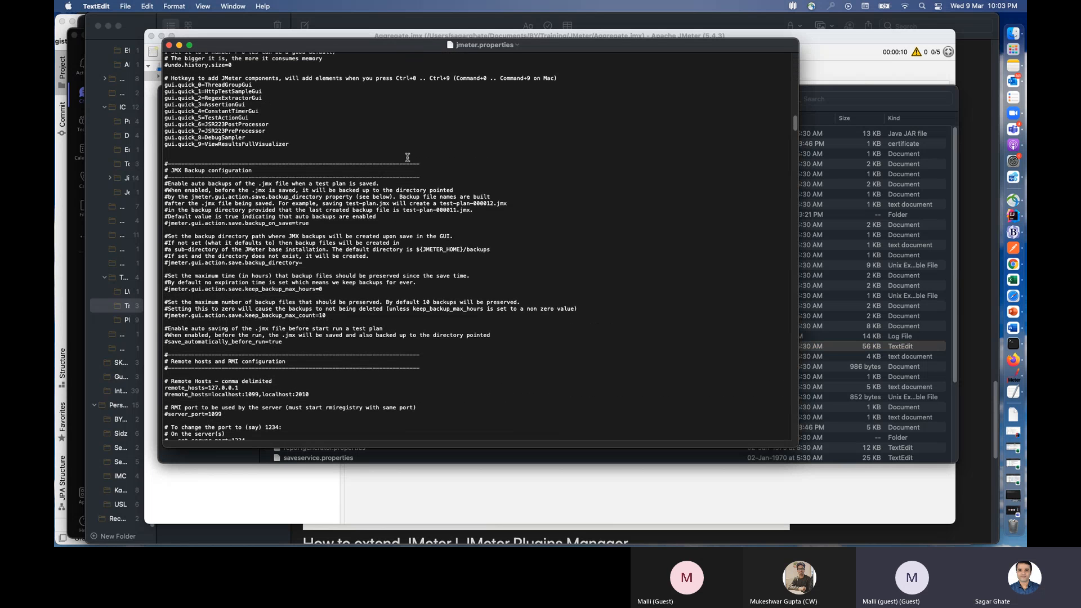
scroll(325, 270, down, 10)
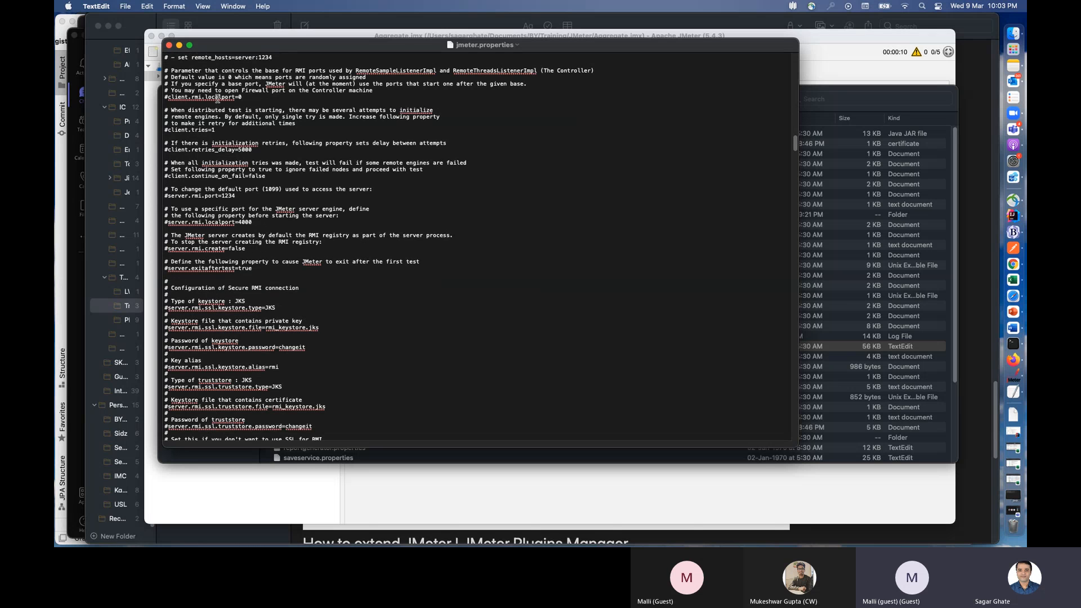
scroll(218, 99, down, 10)
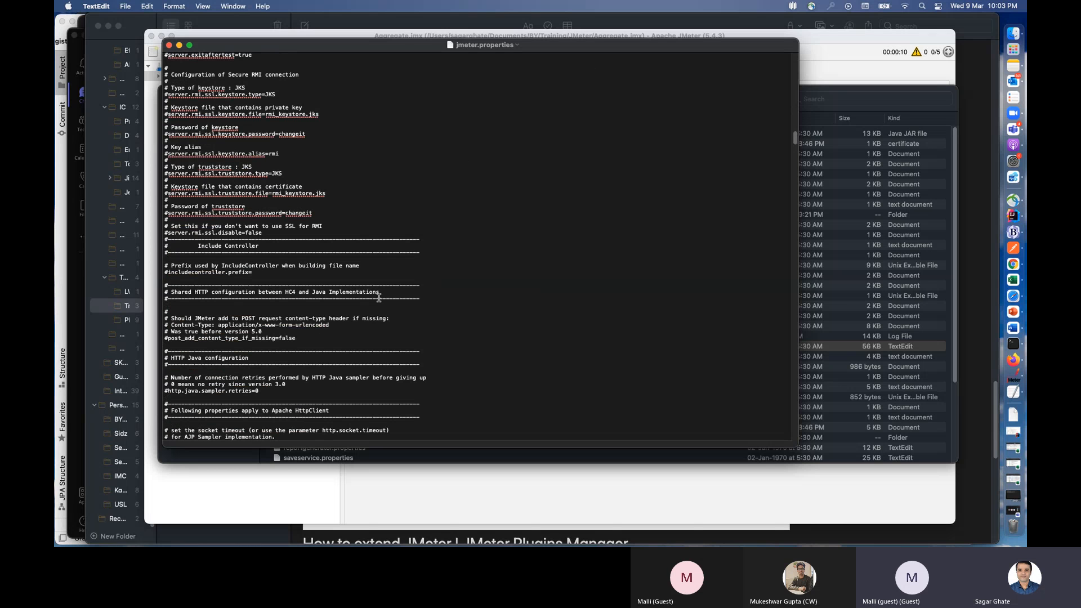
click(169, 45)
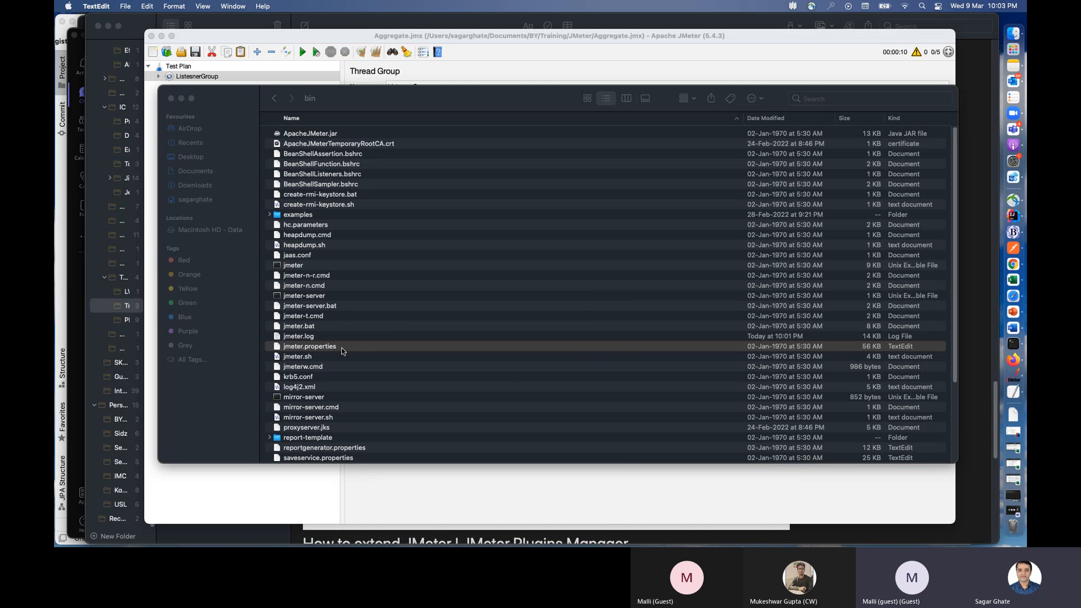
Step: Switch to JMeter and browse for the report's user.properties file in Documents/BY/Training/apache-jmeter-5.4.3/bin
key(super+Tab)
key(super+Tab)
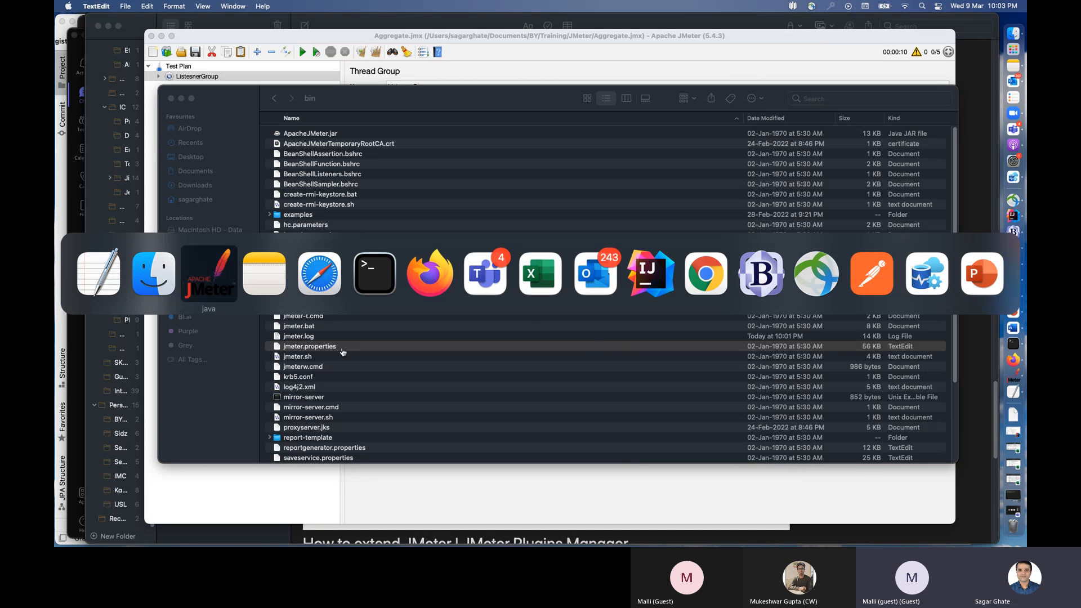
click(802, 217)
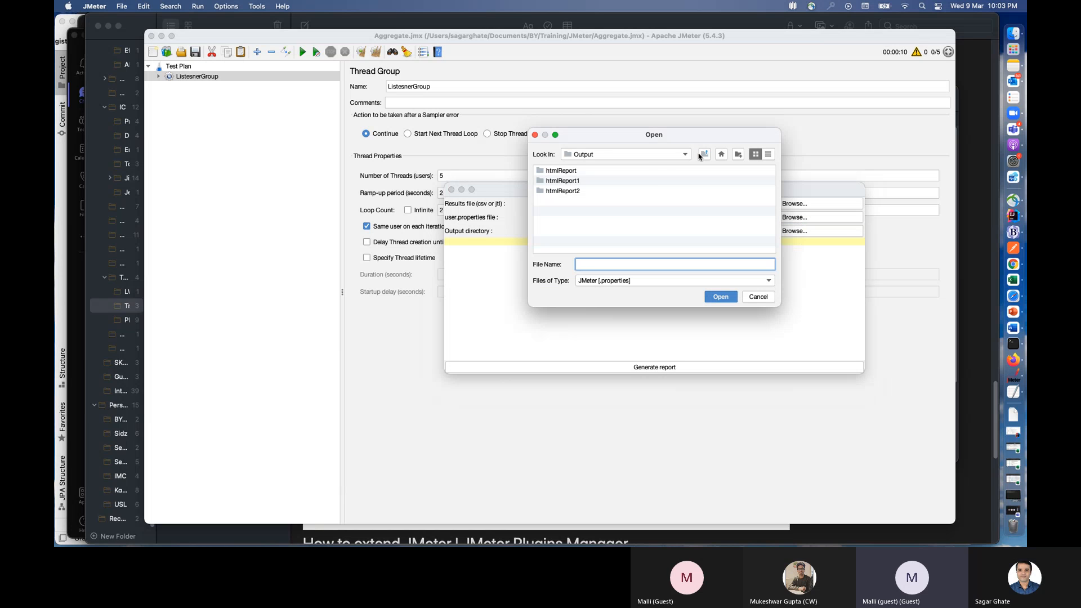
click(721, 154)
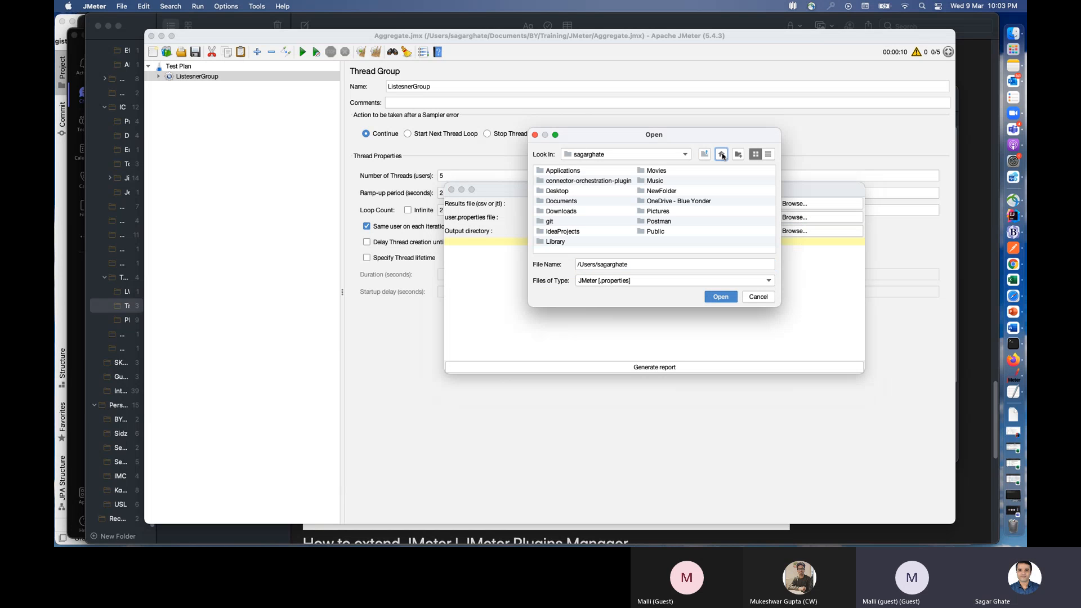
double_click(578, 205)
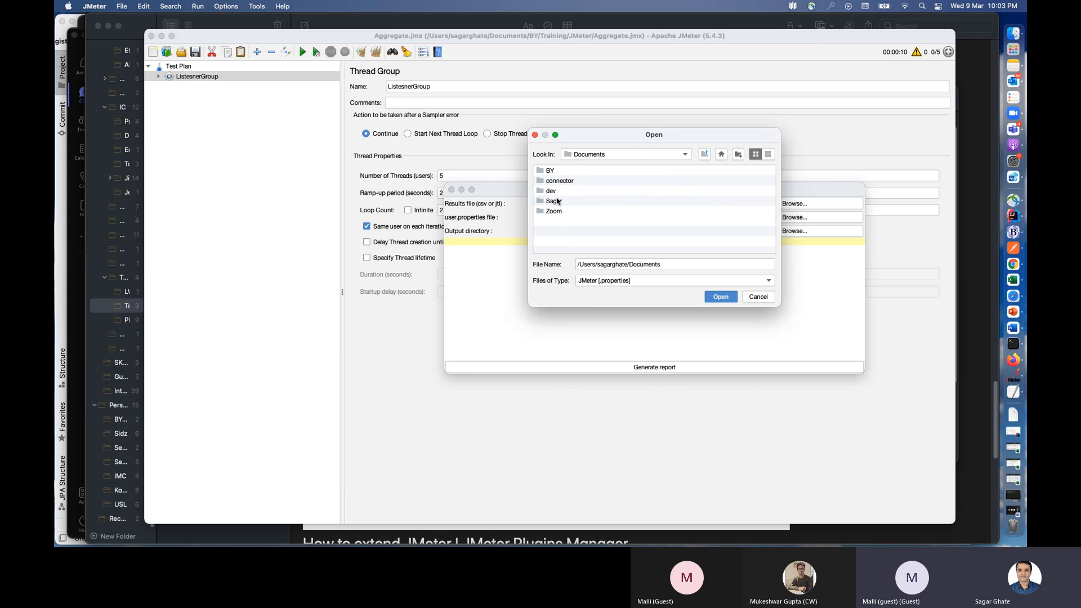
double_click(551, 170)
double_click(632, 171)
double_click(578, 181)
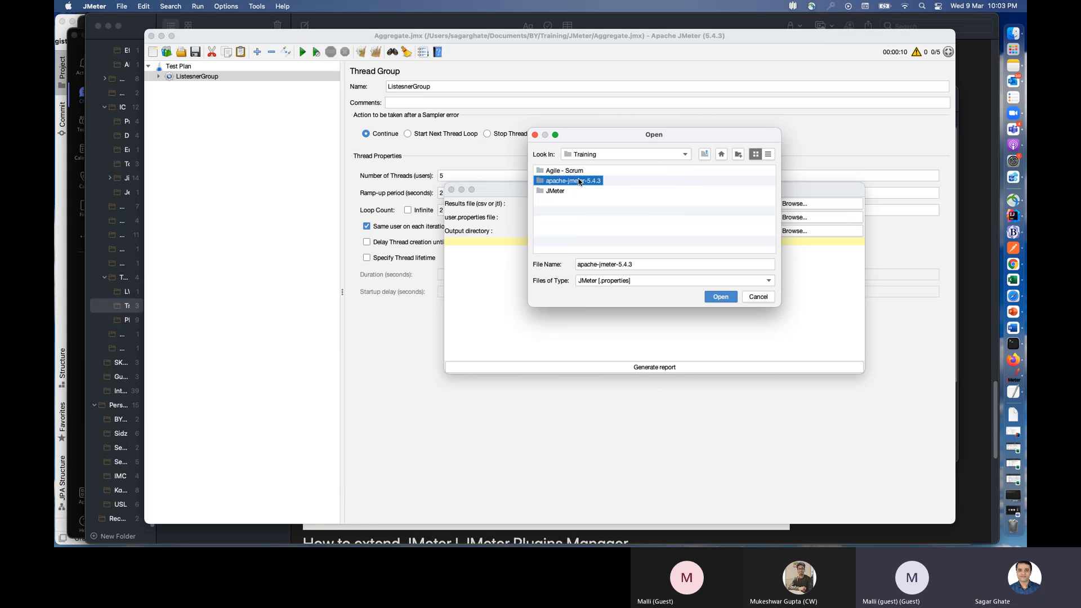
click(552, 182)
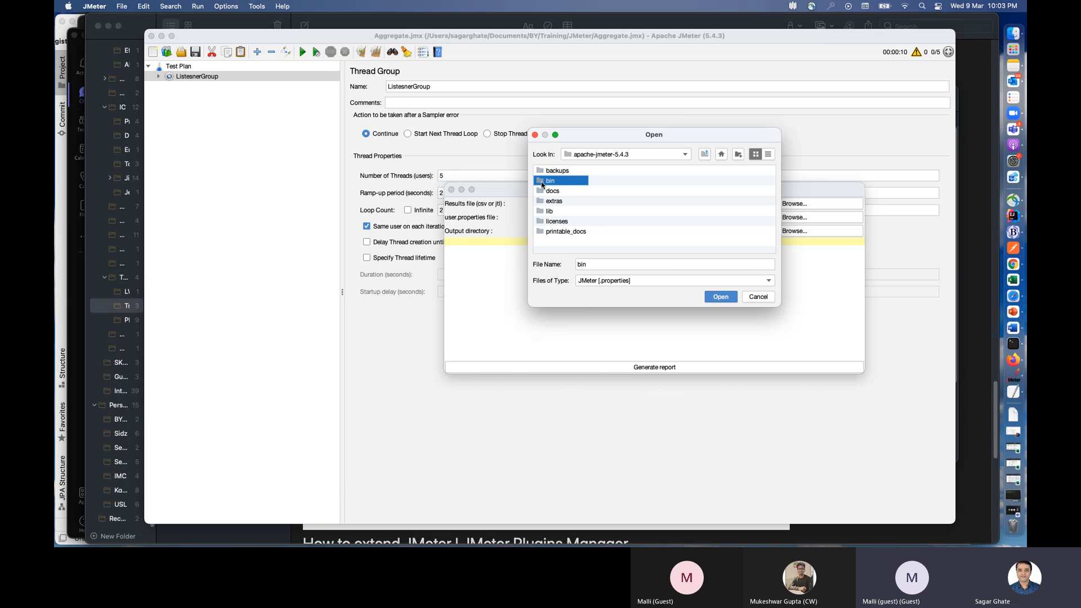
double_click(543, 182)
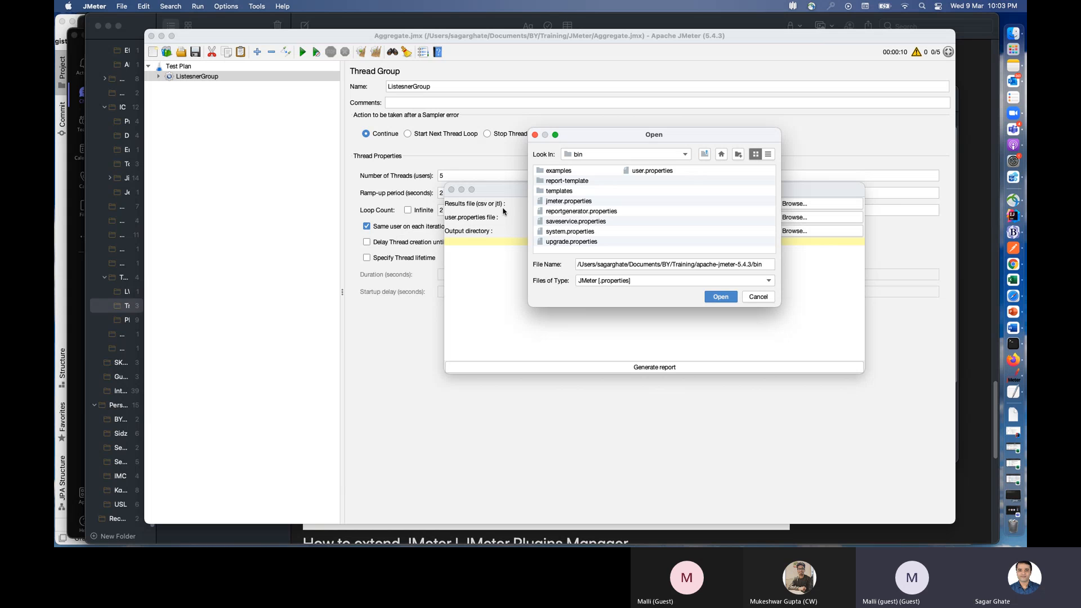
Step: Choose user.properties as the report's user properties file and generate the HTML report
click(651, 170)
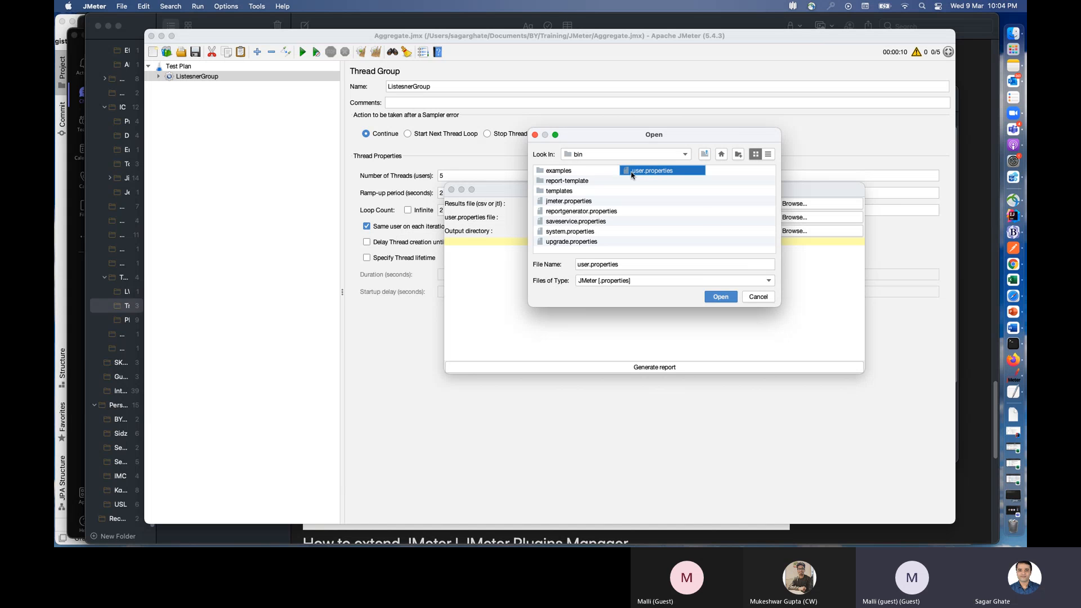
click(721, 297)
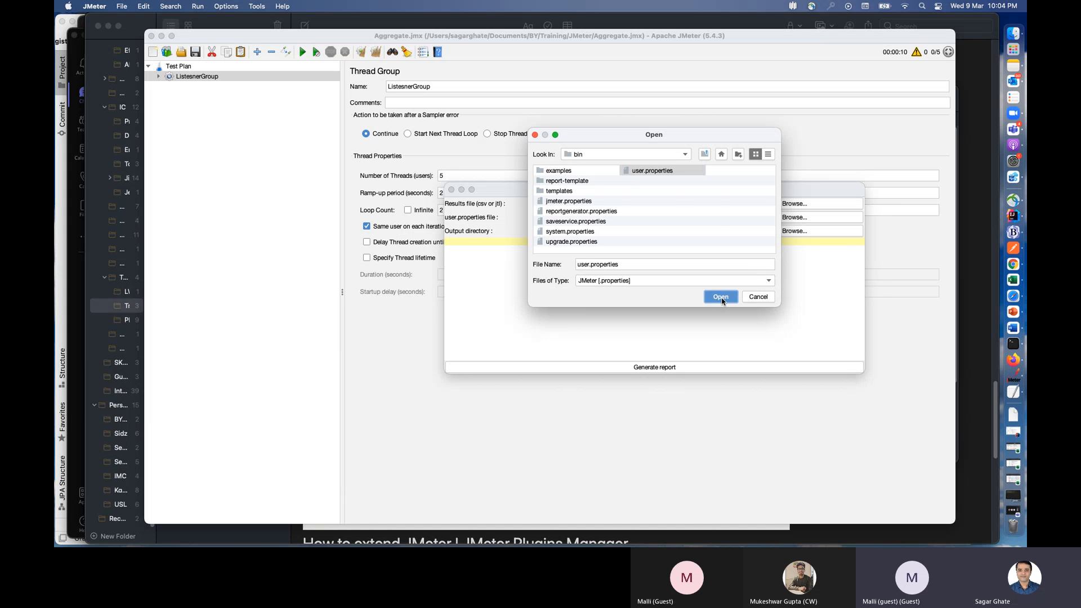
click(657, 367)
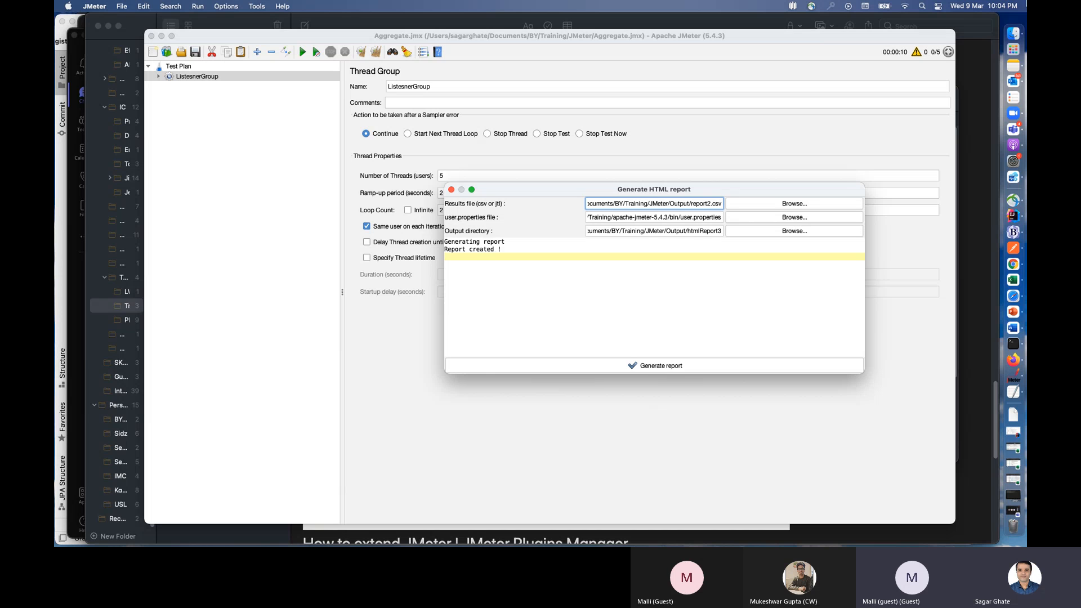
Step: Switch to Finder and open the htmlReport3 folder inside Training/JMeter/Output, showing the JMeter folder as icons
click(1014, 35)
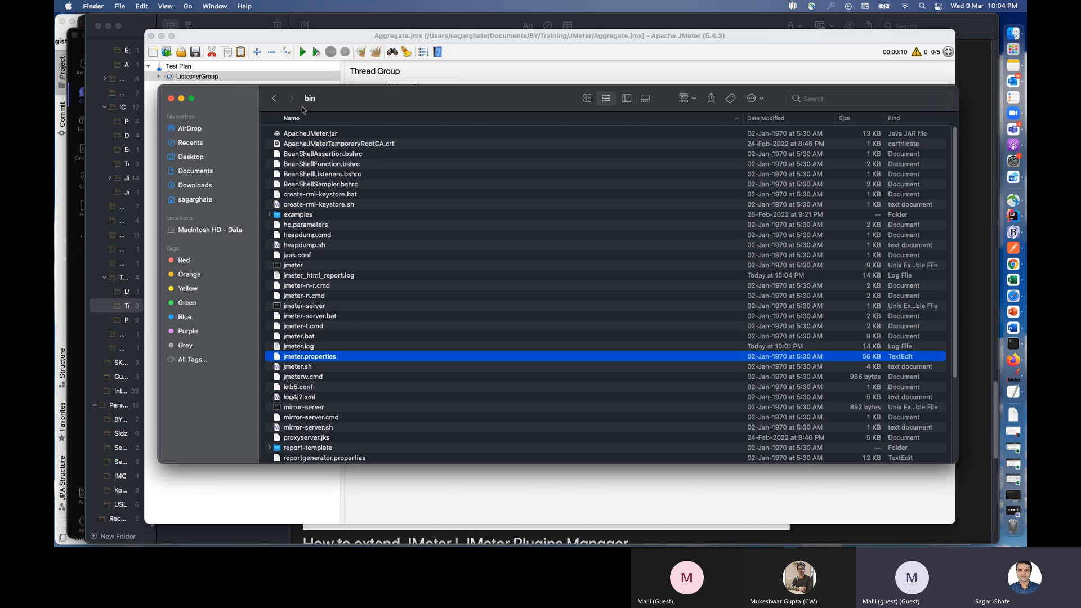
click(275, 100)
click(276, 100)
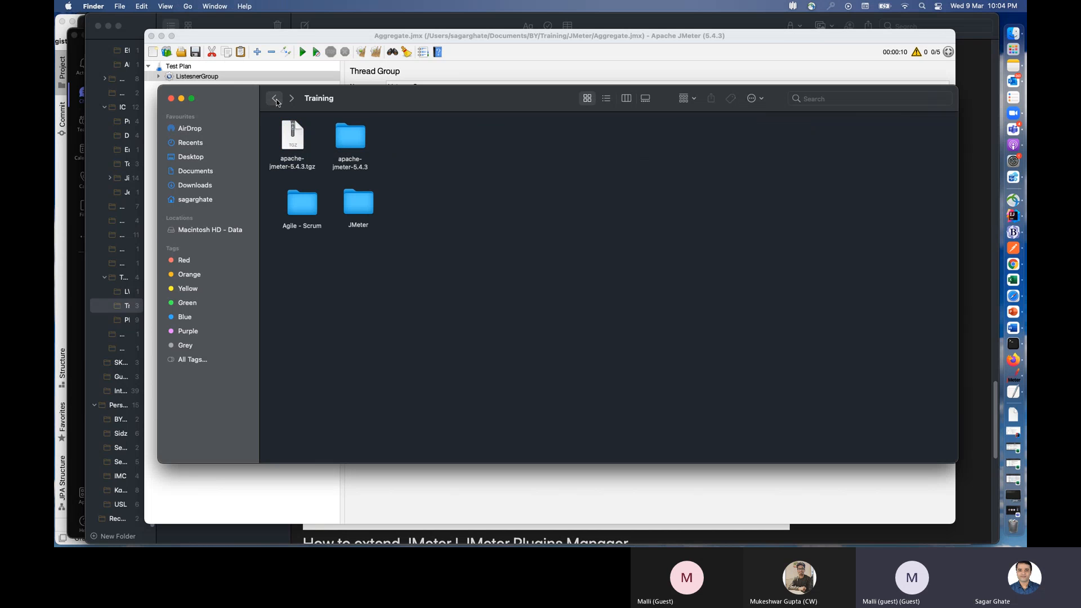
double_click(358, 201)
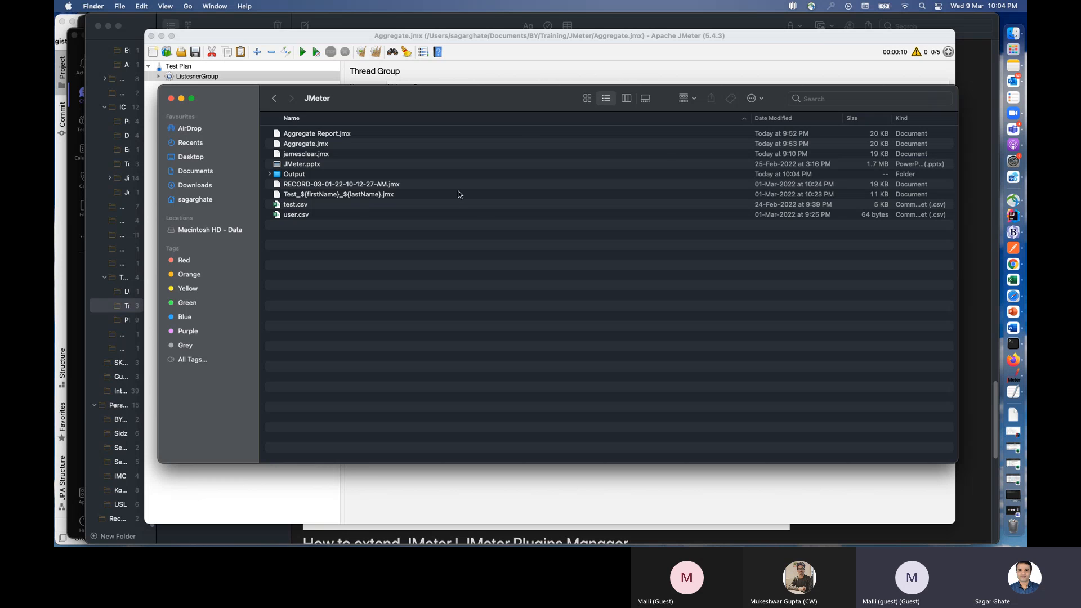
click(586, 101)
double_click(365, 227)
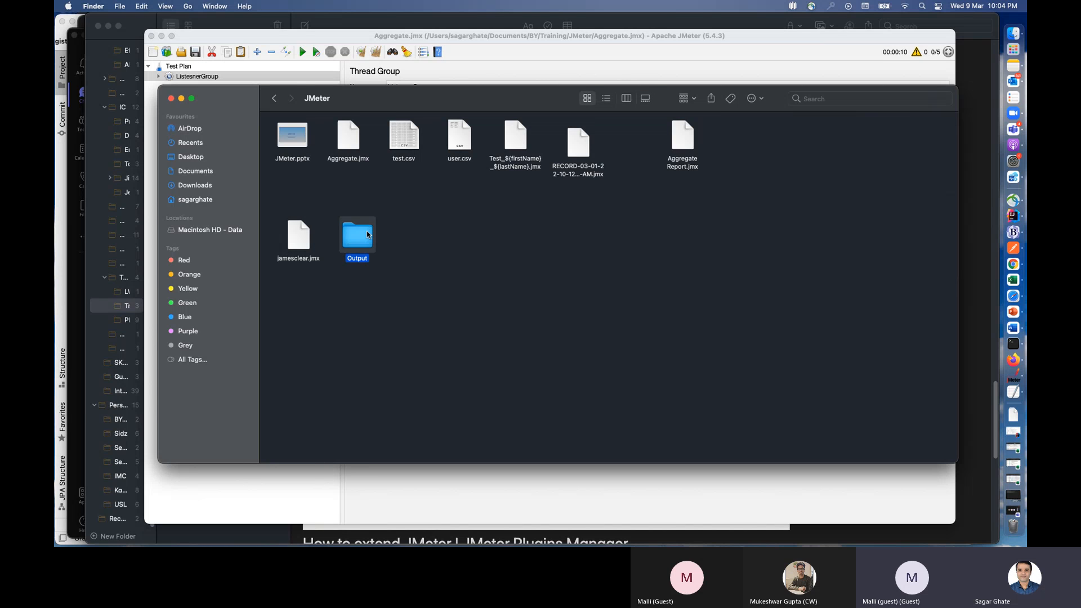
double_click(682, 135)
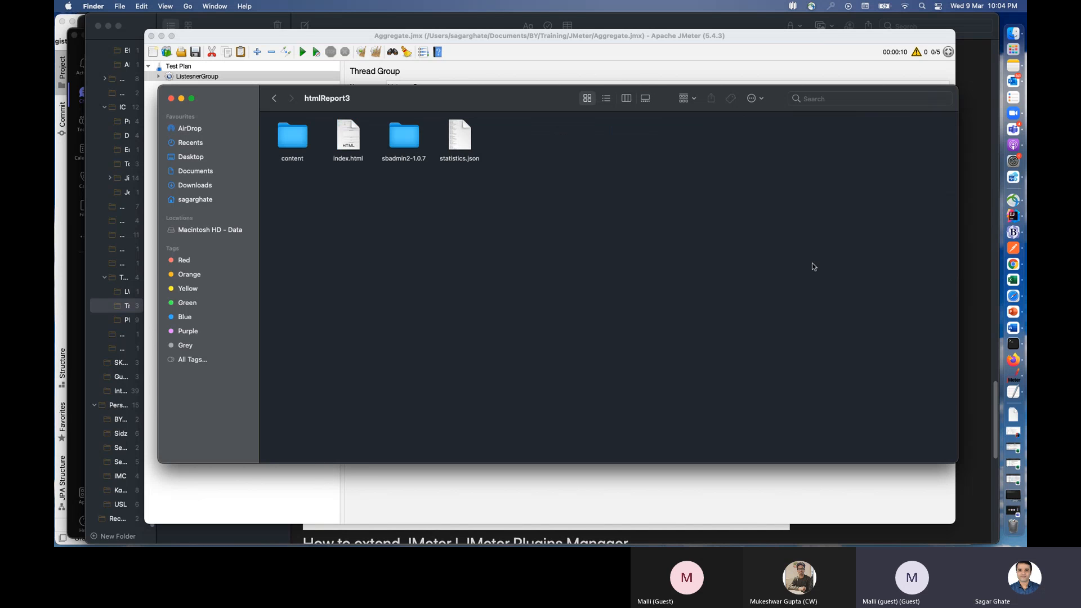
Step: Open index.html from htmlReport3 in the browser and look through the dashboard's summary and statistics
click(347, 142)
double_click(348, 141)
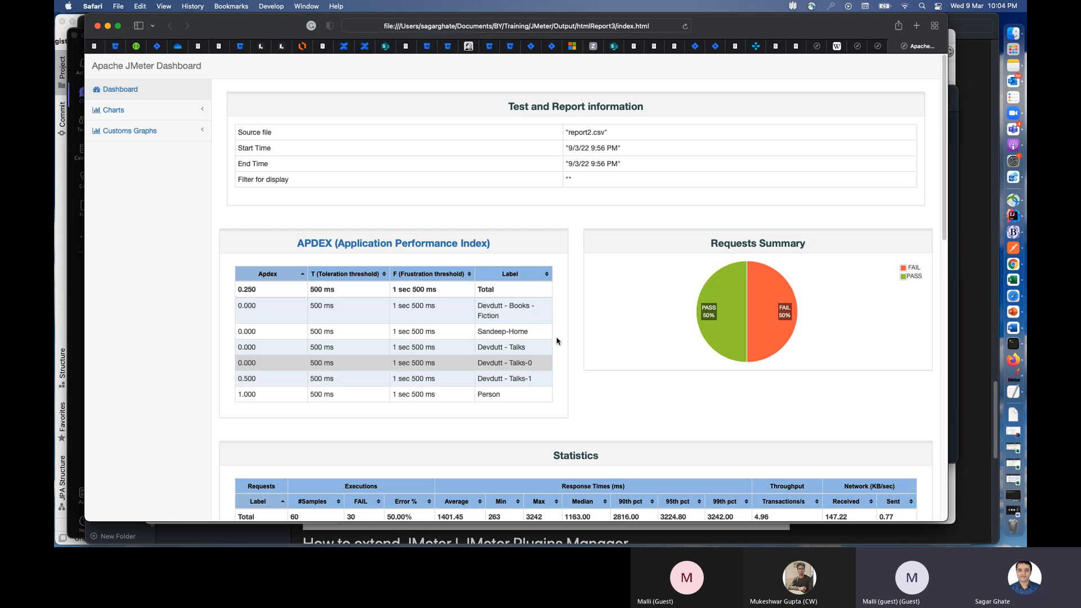
scroll(756, 435, down, 2)
scroll(755, 436, down, 7)
scroll(750, 434, up, 9)
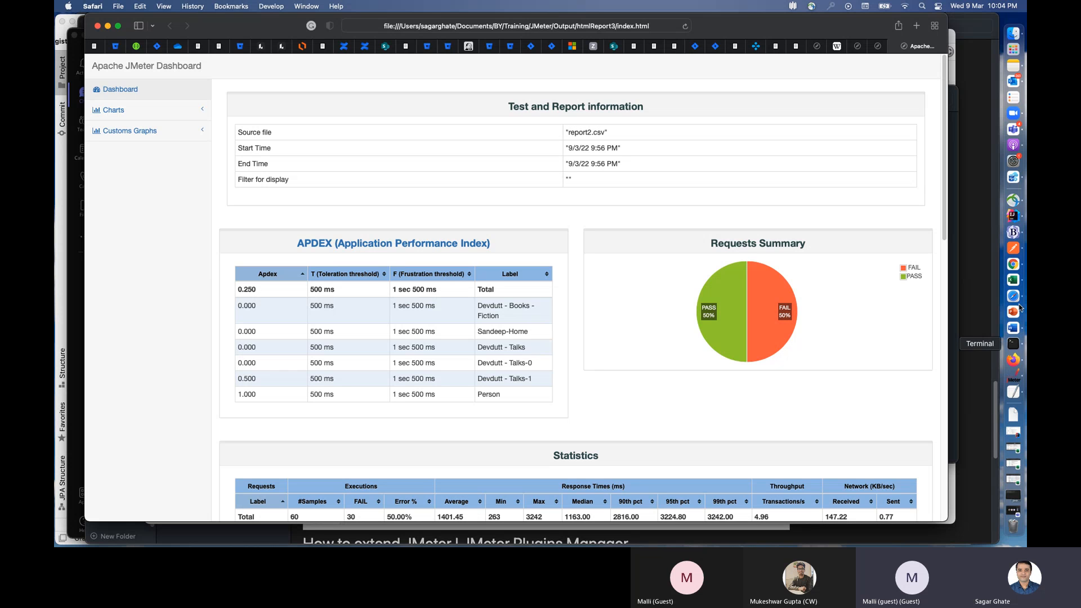
Step: Switch to Notes and review the commands for creating HTML reports after a test and from a standalone csv file
click(1016, 72)
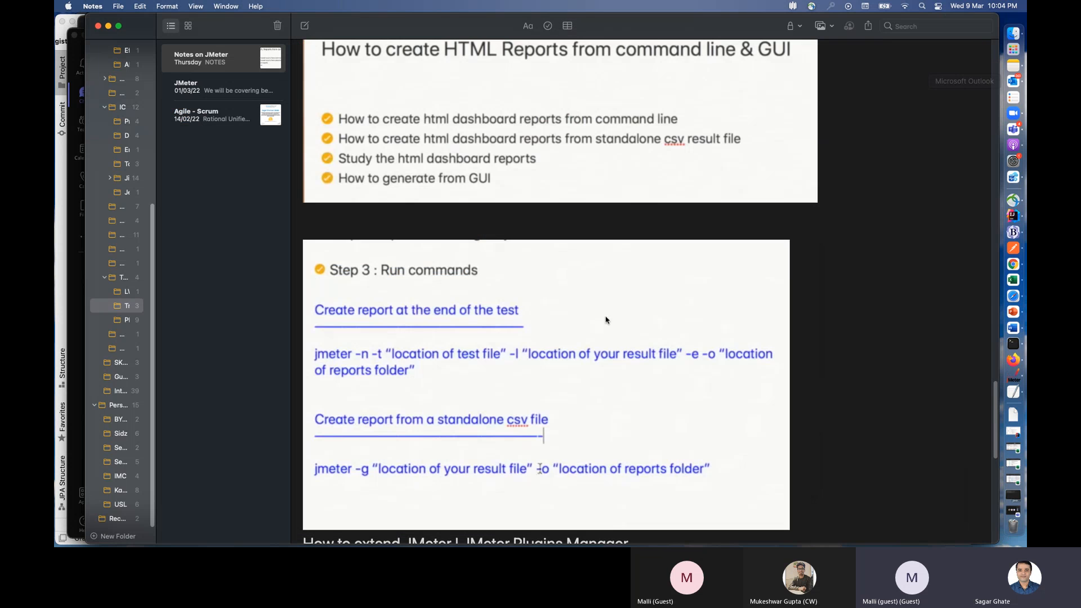
scroll(603, 319, up, 3)
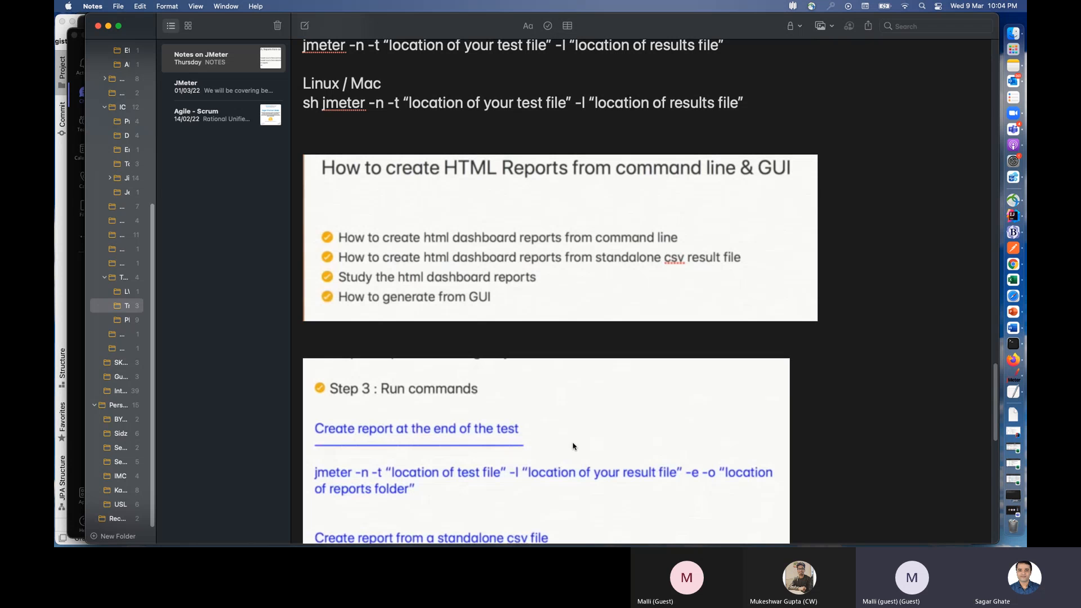
scroll(572, 444, down, 2)
click(423, 448)
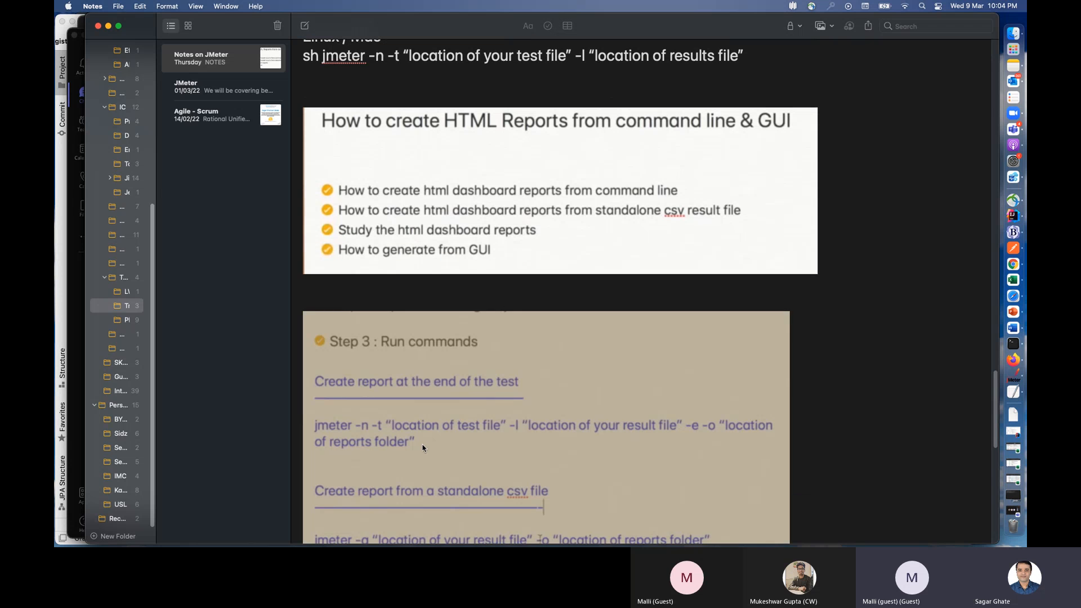
click(365, 432)
click(376, 430)
click(529, 429)
click(461, 428)
click(484, 430)
scroll(707, 431, down, 1)
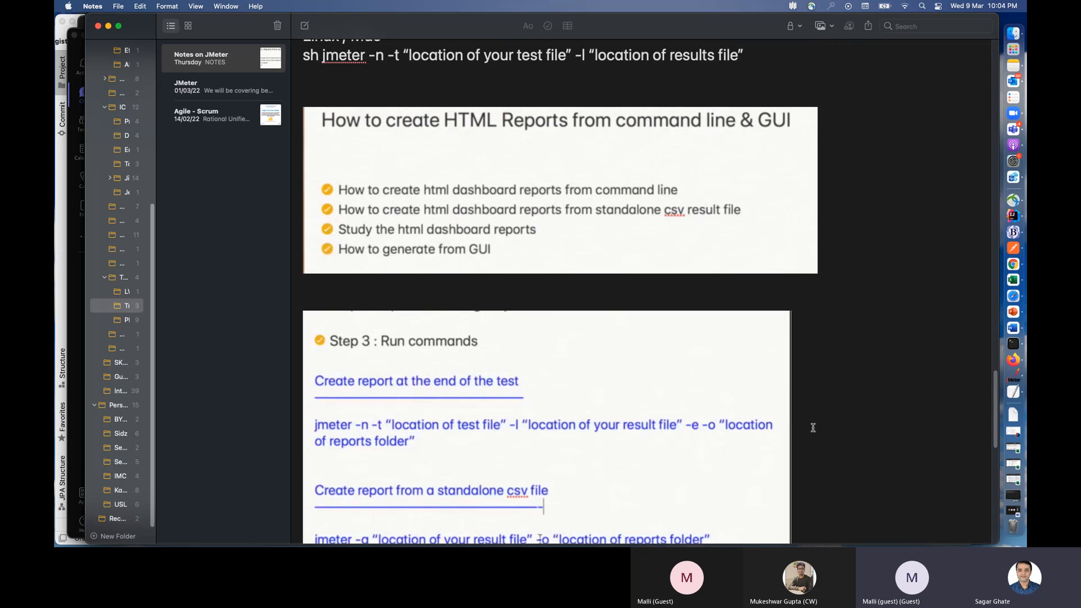
scroll(861, 410, down, 3)
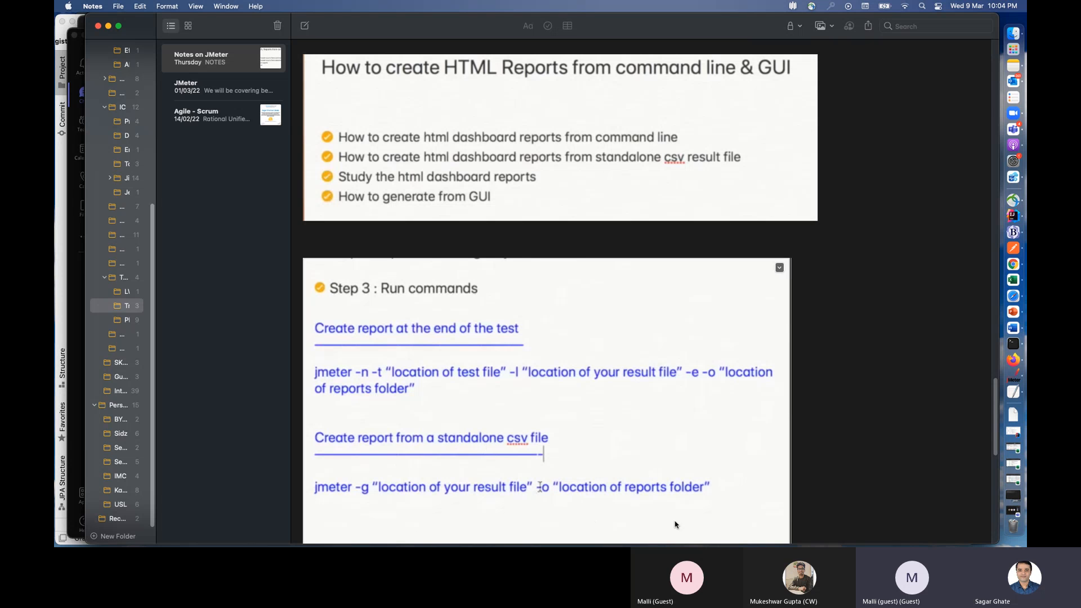
Step: Switch back to JMeter and bring up the Generate HTML report dialog again
click(1014, 376)
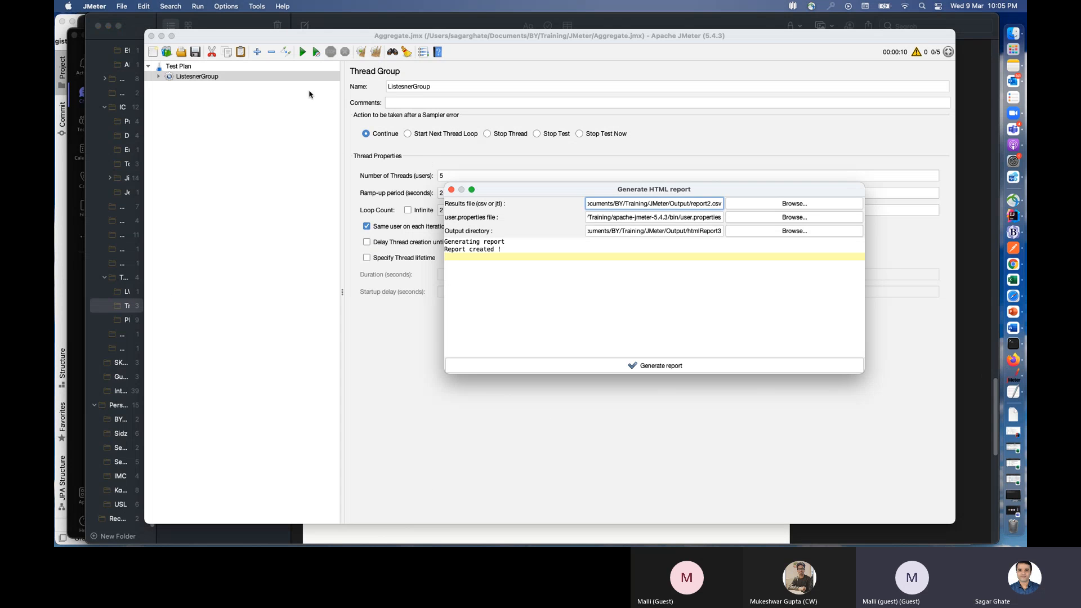
click(225, 6)
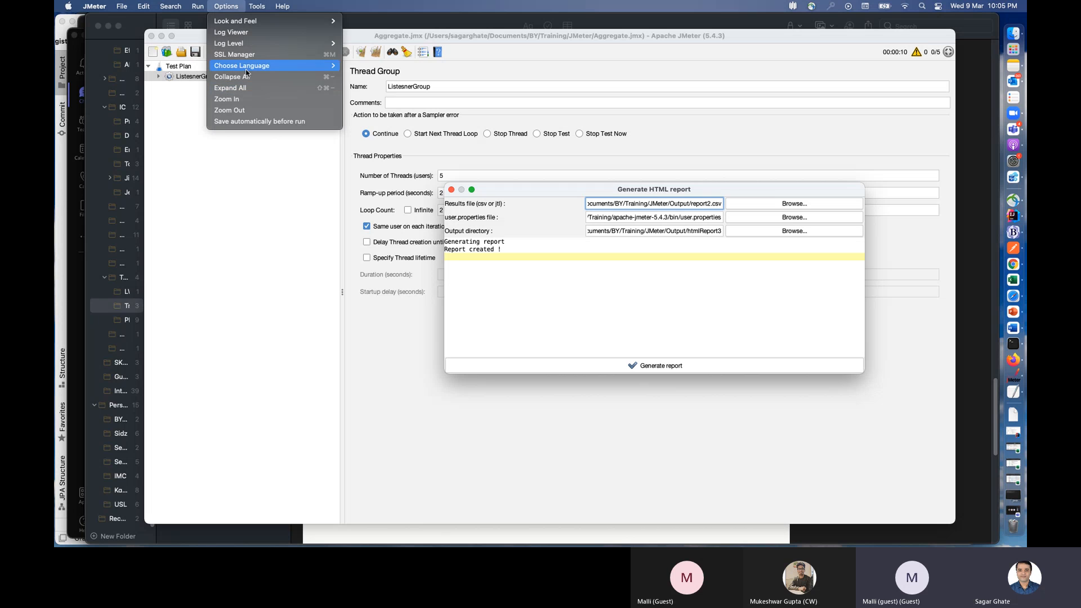
mouse_move(257, 6)
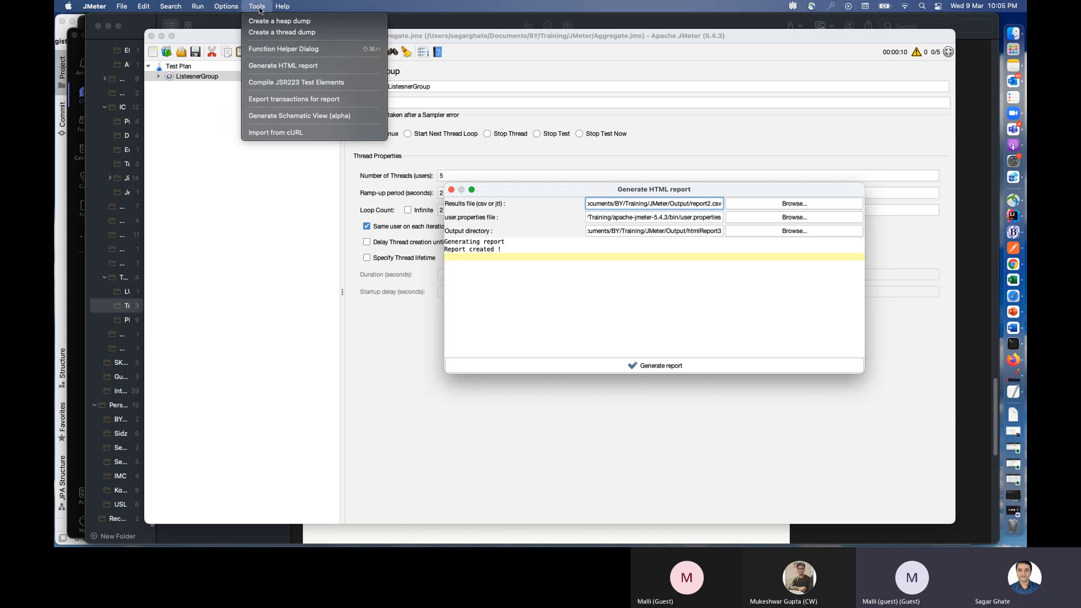
click(282, 66)
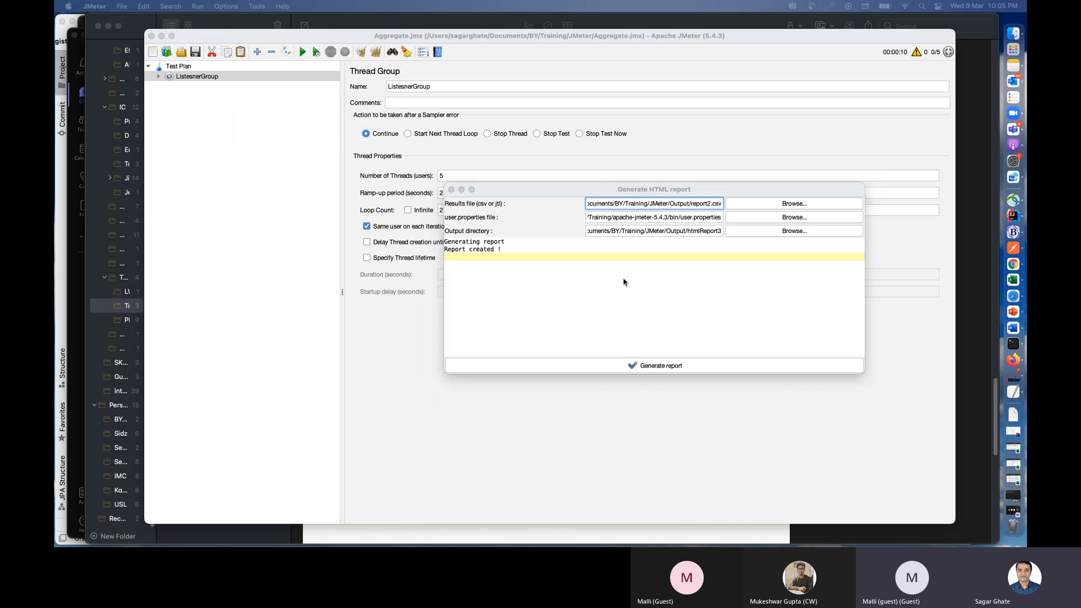
Step: Switch to the Microsoft Teams meeting window and show the additional meeting actions
click(1014, 511)
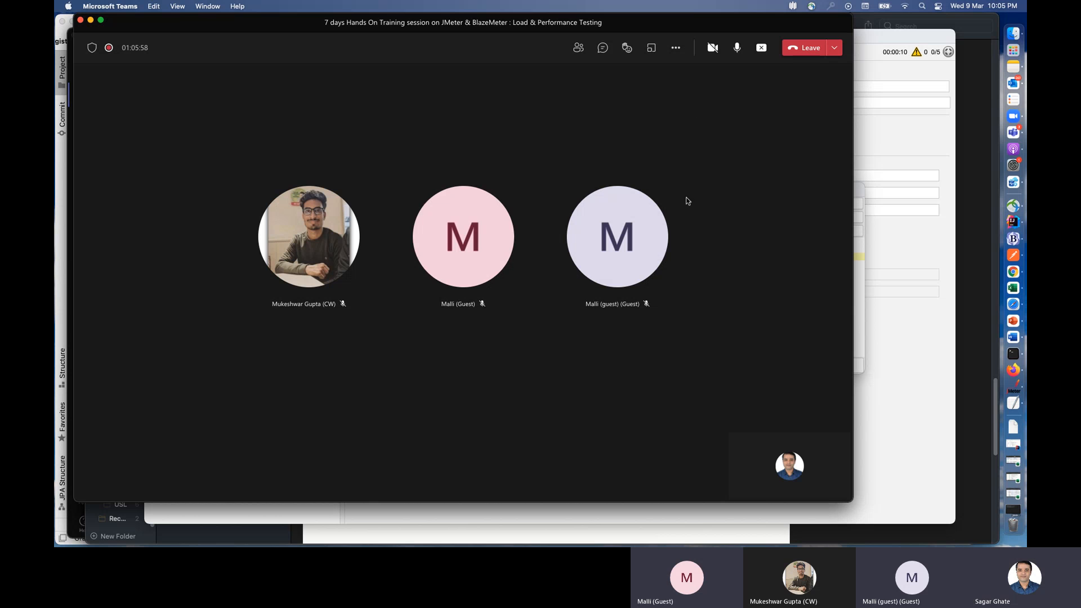
click(678, 45)
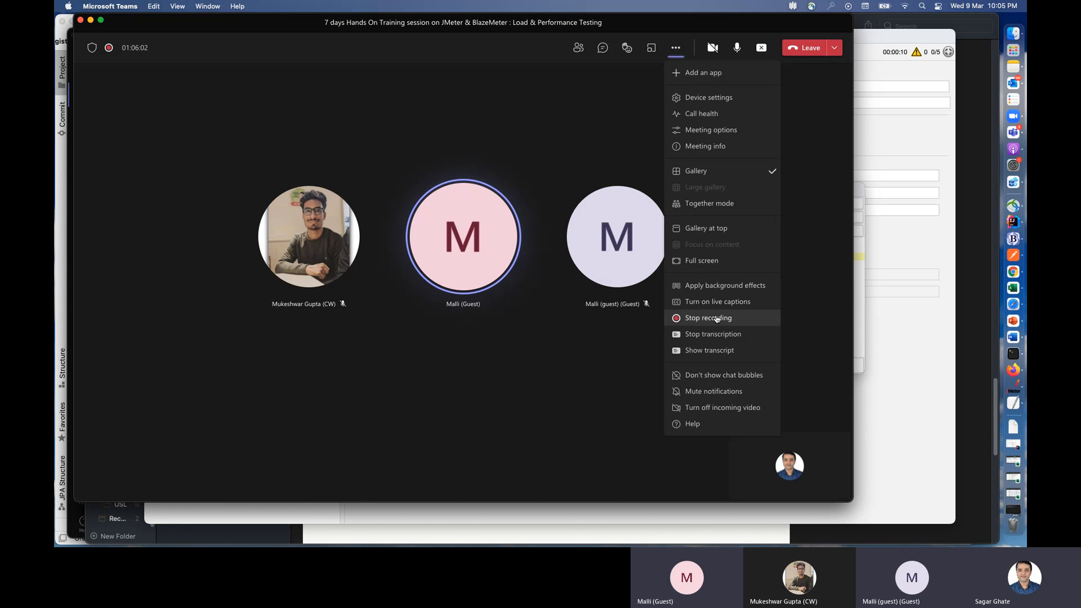